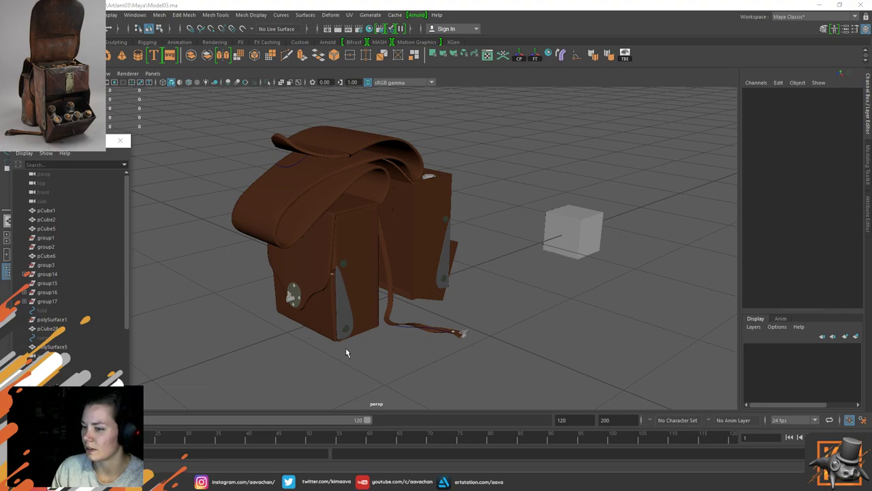
# Step: Examine the bag model from several angles, checking the folded flap, both boxes, the hinges and the hanging strap
pyautogui.scroll(2, 306, 341)
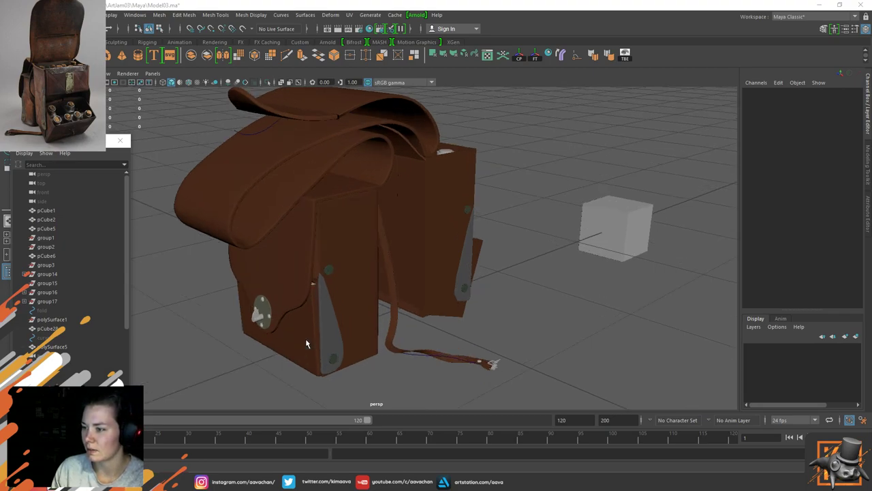
pyautogui.scroll(2, 306, 340)
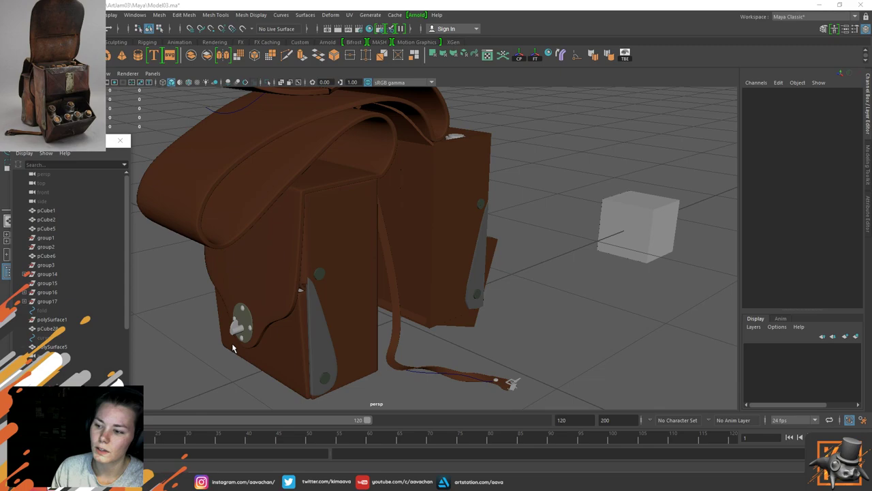
pyautogui.keyDown('alt'); pyautogui.moveTo(341, 333); pyautogui.dragTo(417, 294, button='middle'); pyautogui.keyUp('alt')
pyautogui.moveTo(417, 298)
pyautogui.keyDown('alt'); pyautogui.mouseDown()
pyautogui.moveTo(350, 295)
pyautogui.moveTo(379, 302)
pyautogui.moveTo(377, 281)
pyautogui.moveTo(366, 290)
pyautogui.moveTo(302, 293)
pyautogui.moveTo(411, 292)
pyautogui.mouseUp(); pyautogui.keyUp('alt')
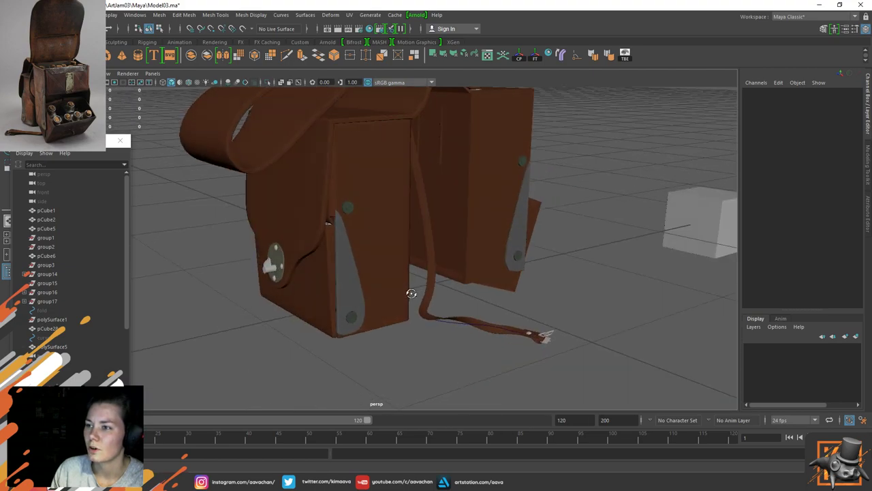
pyautogui.keyDown('alt'); pyautogui.moveTo(364, 154); pyautogui.dragTo(343, 266); pyautogui.keyUp('alt')
pyautogui.click(308, 161)
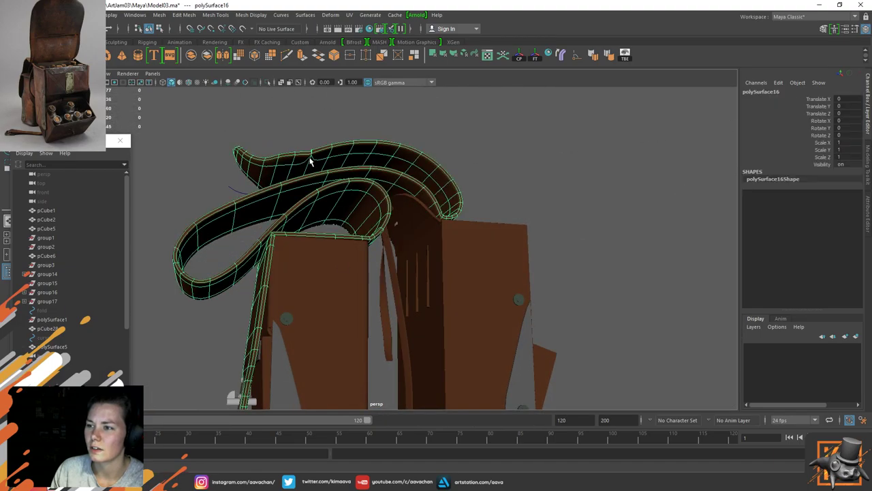
pyautogui.keyDown('alt'); pyautogui.moveTo(309, 162); pyautogui.dragTo(297, 225); pyautogui.keyUp('alt')
pyautogui.click(242, 136)
pyautogui.click(304, 188)
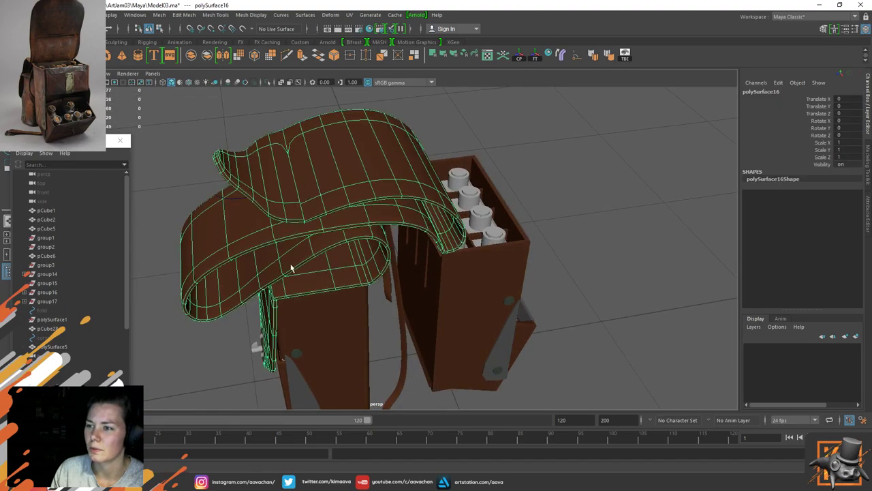
pyautogui.keyDown('alt'); pyautogui.moveTo(302, 286); pyautogui.dragTo(381, 233); pyautogui.keyUp('alt')
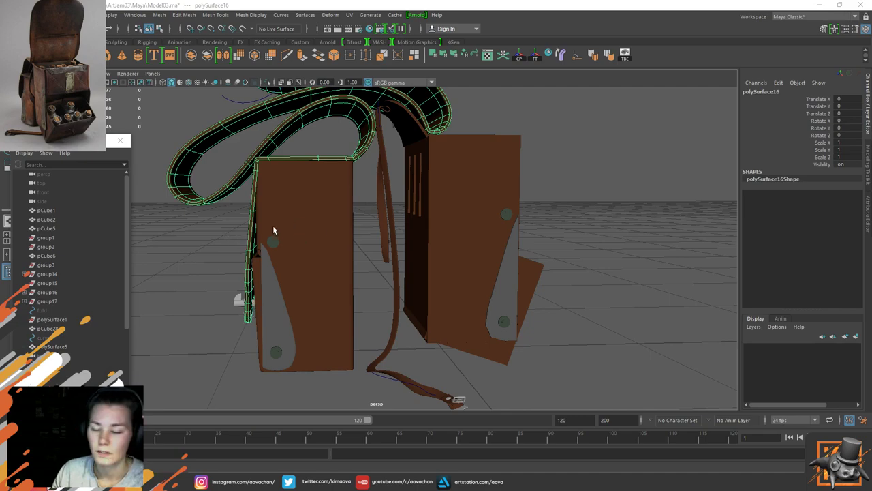
pyautogui.keyDown('alt'); pyautogui.moveTo(240, 230); pyautogui.dragTo(404, 323); pyautogui.keyUp('alt')
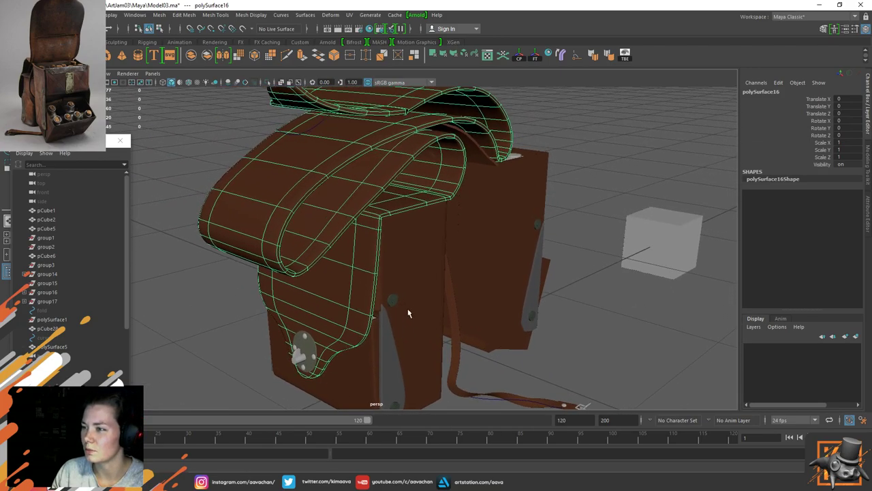
# Step: Examine the split corner on the flap's rim up close at vertex level, comparing smoothed and unsmoothed display
pyautogui.click(170, 368)
pyautogui.keyDown('alt'); pyautogui.moveTo(443, 288); pyautogui.dragTo(399, 250); pyautogui.keyUp('alt')
pyautogui.click(367, 182)
pyautogui.scroll(5, 376, 242)
pyautogui.keyDown('alt'); pyautogui.moveTo(399, 249); pyautogui.dragTo(377, 224, button='right'); pyautogui.keyUp('alt')
pyautogui.click(406, 272)
pyautogui.press('2')
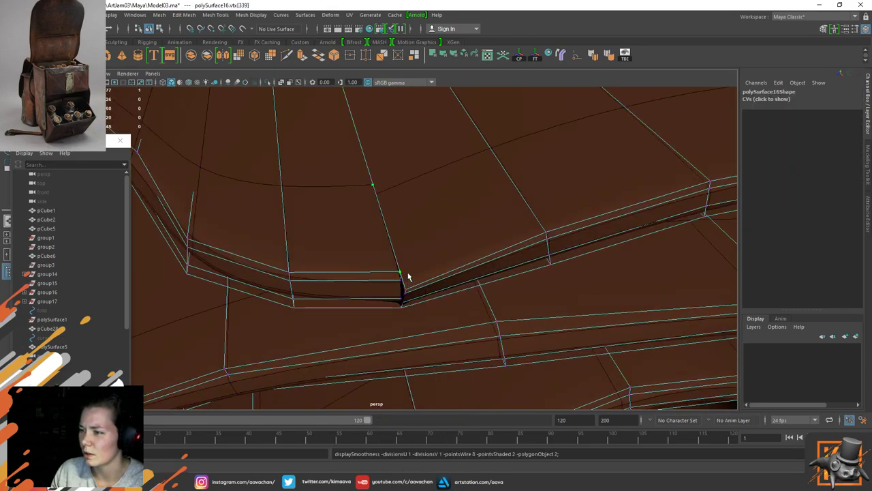
pyautogui.press('1')
pyautogui.keyDown('alt'); pyautogui.moveTo(453, 246); pyautogui.dragTo(460, 234); pyautogui.keyUp('alt')
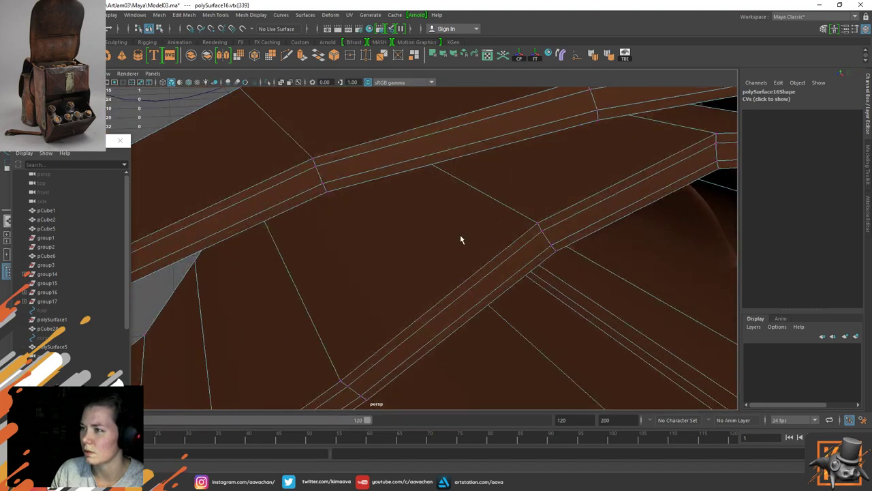
# Step: Weld the separated vertices on the flap's rim onto their neighbouring corner vertices with Target Weld to close the gap
pyautogui.press('f')
pyautogui.keyDown('alt'); pyautogui.moveTo(442, 289); pyautogui.dragTo(426, 274, button='right'); pyautogui.keyUp('alt')
pyautogui.click(390, 334)
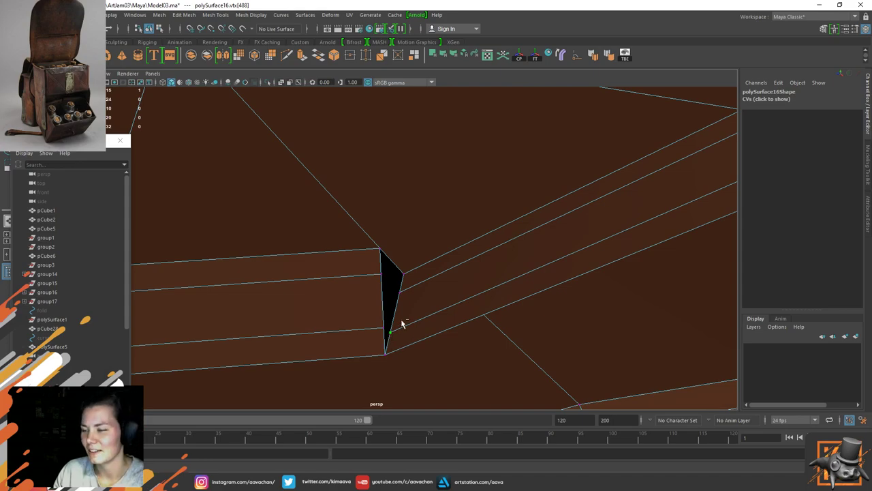
pyautogui.moveTo(401, 323)
pyautogui.keyDown('shift'); pyautogui.mouseDown(button='right')
pyautogui.moveTo(401, 276)
pyautogui.moveTo(403, 310)
pyautogui.mouseUp(button='right'); pyautogui.keyUp('shift')
pyautogui.moveTo(389, 334); pyautogui.dragTo(383, 327)
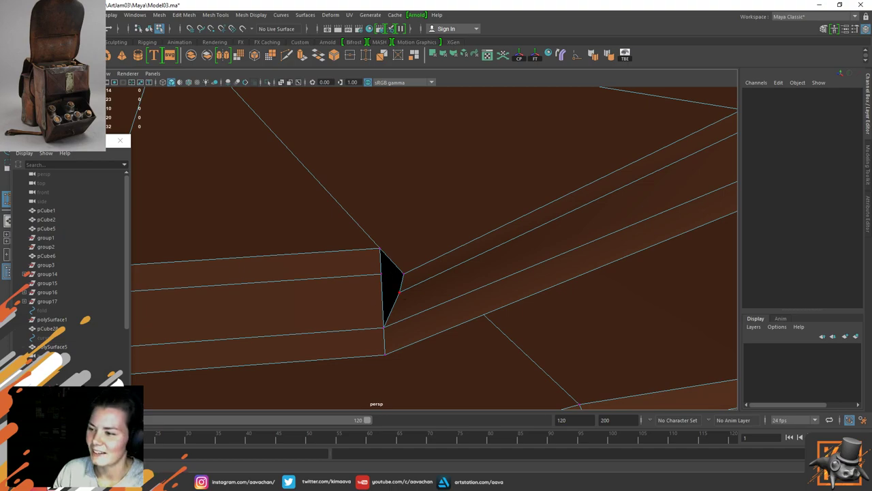
pyautogui.moveTo(400, 292); pyautogui.dragTo(368, 296)
pyautogui.scroll(-10, 379, 248)
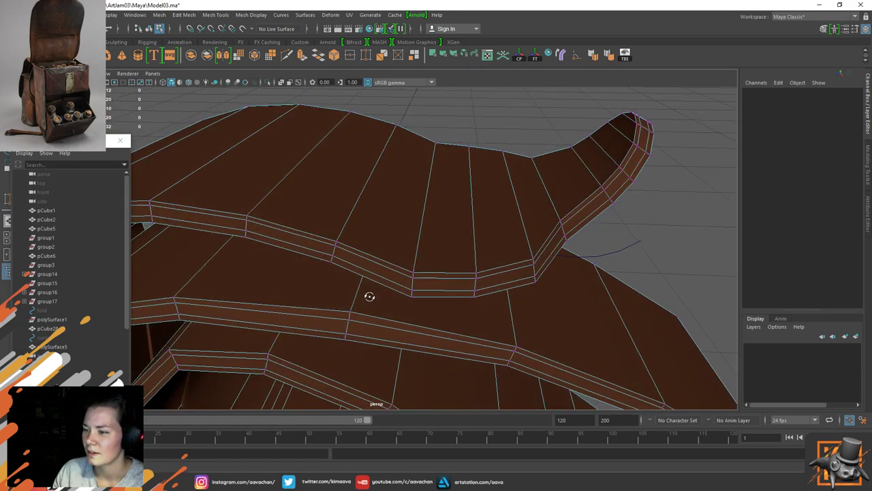
# Step: Preview the flap smoothed and examine the repaired rim for remaining pinches or bumps
pyautogui.click(480, 206)
pyautogui.press('3')
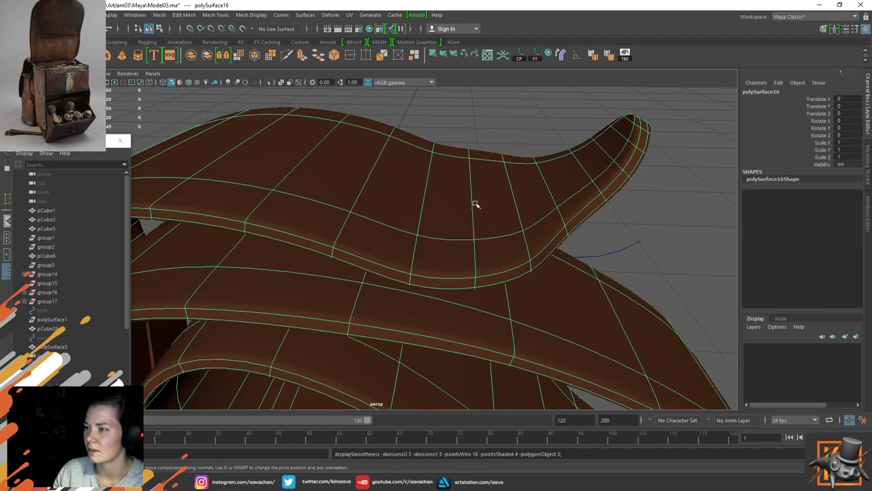
pyautogui.click(512, 133)
pyautogui.keyDown('alt'); pyautogui.moveTo(512, 133); pyautogui.dragTo(495, 248); pyautogui.keyUp('alt')
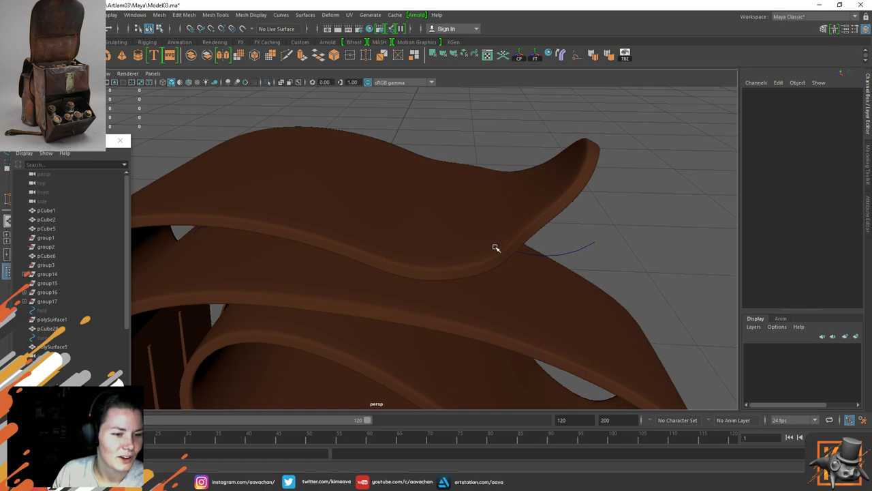
pyautogui.scroll(4, 477, 249)
# Step: Show the flap unsmoothed and raise the edge loop at the dip before its upturned end slightly, working in the side view
pyautogui.click(453, 248)
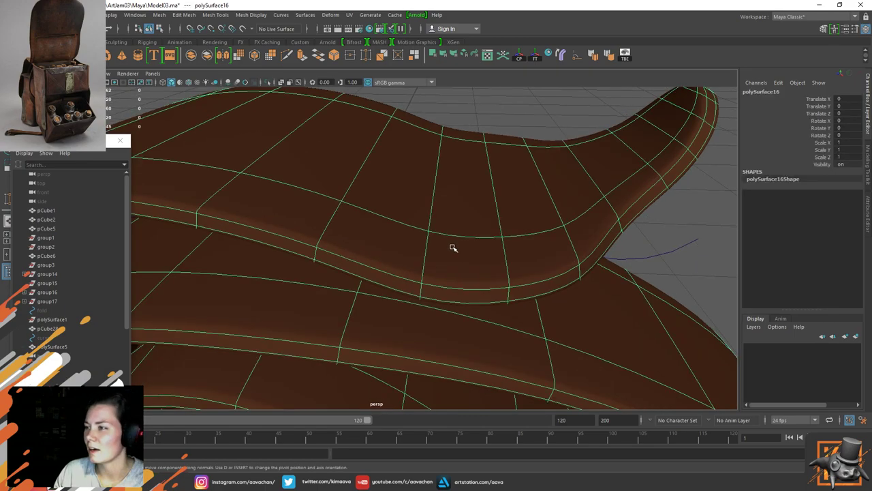
pyautogui.press('1')
pyautogui.moveTo(436, 221); pyautogui.dragTo(422, 180, button='right')
pyautogui.click(420, 180)
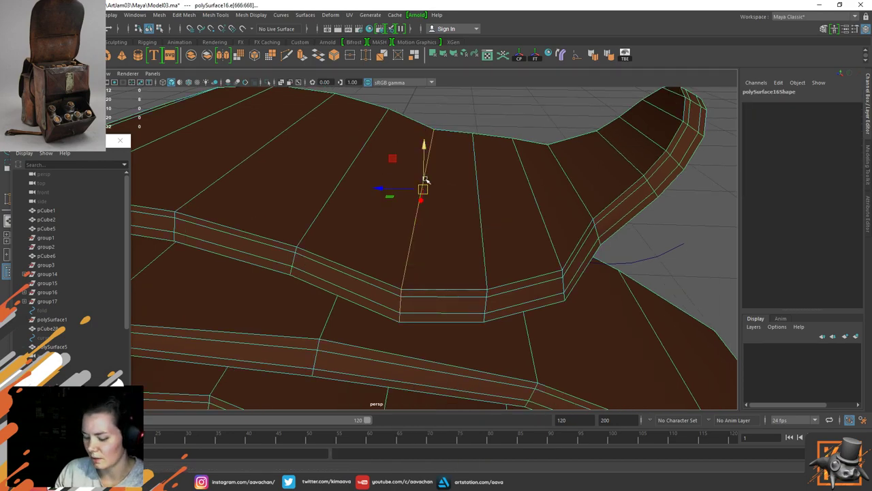
pyautogui.press('space')
pyautogui.moveTo(426, 179); pyautogui.dragTo(468, 178)
pyautogui.scroll(-3, 463, 175)
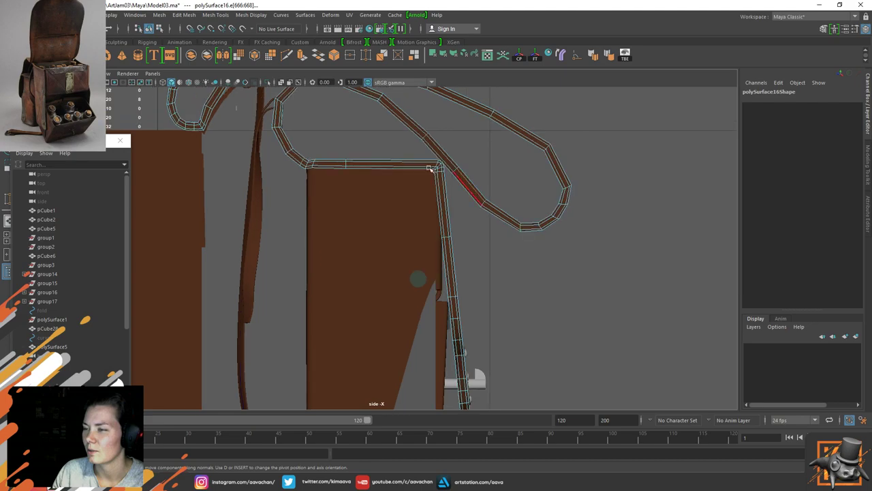
pyautogui.keyDown('alt'); pyautogui.moveTo(381, 155); pyautogui.dragTo(482, 358, button='middle'); pyautogui.keyUp('alt')
pyautogui.scroll(3, 531, 300)
pyautogui.keyDown('alt'); pyautogui.moveTo(571, 275); pyautogui.dragTo(421, 265, button='middle'); pyautogui.keyUp('alt')
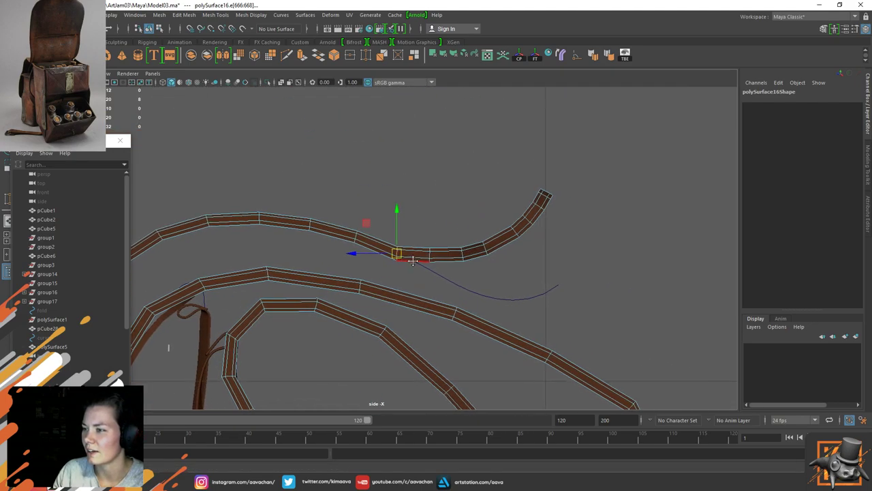
pyautogui.scroll(2, 411, 278)
pyautogui.scroll(1, 410, 283)
pyautogui.moveTo(402, 212); pyautogui.dragTo(401, 210)
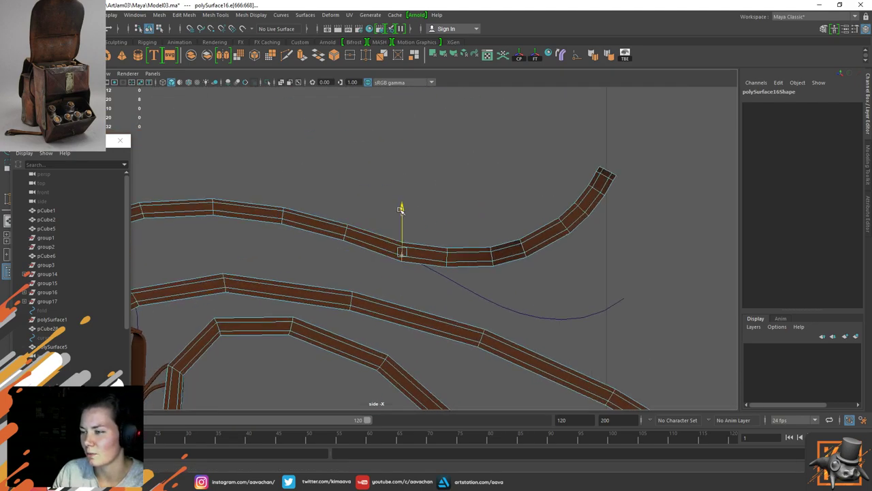
# Step: Return the flap to object mode and restore its smooth mesh preview in the perspective view
pyautogui.moveTo(327, 216); pyautogui.dragTo(391, 189, button='right')
pyautogui.click(391, 188)
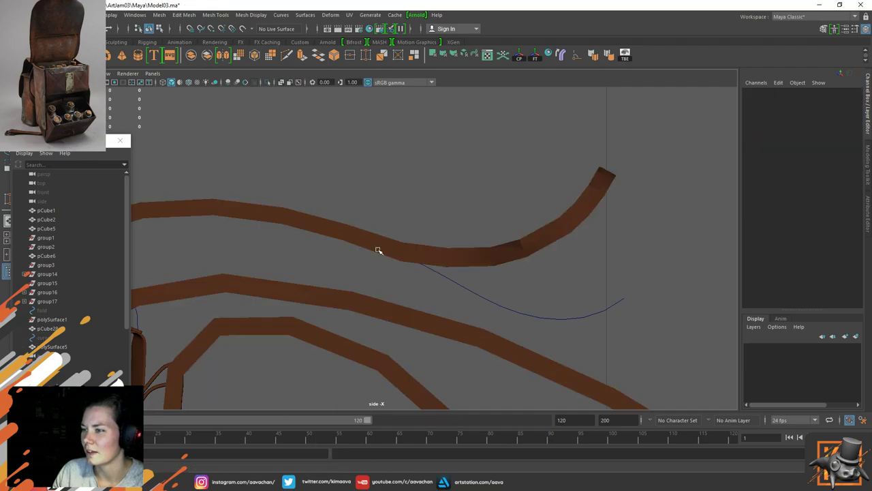
pyautogui.click(378, 249)
pyautogui.press('space')
pyautogui.moveTo(378, 252); pyautogui.dragTo(375, 230)
pyautogui.scroll(-4, 376, 275)
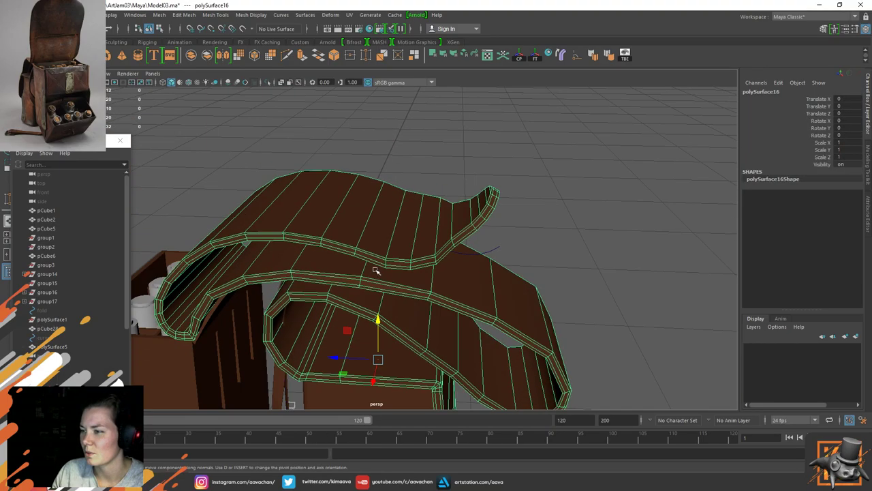
pyautogui.press('3')
pyautogui.click(430, 148)
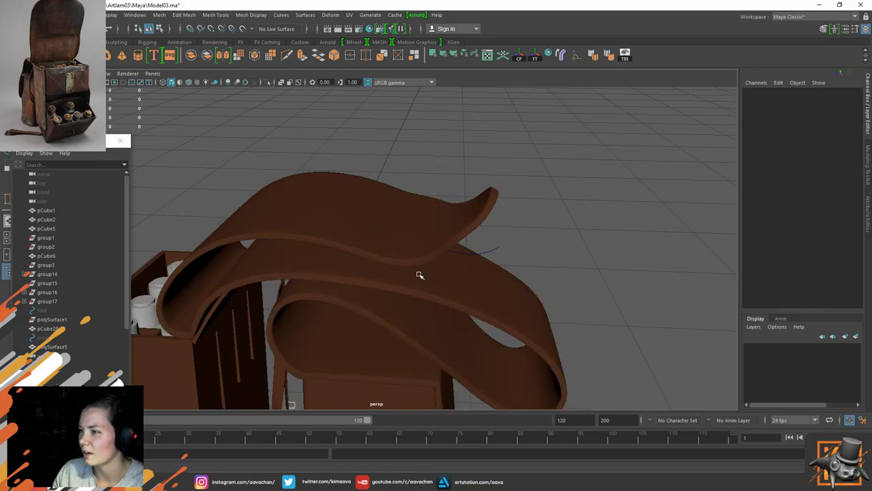
pyautogui.keyDown('alt'); pyautogui.moveTo(363, 317); pyautogui.dragTo(427, 273); pyautogui.keyUp('alt')
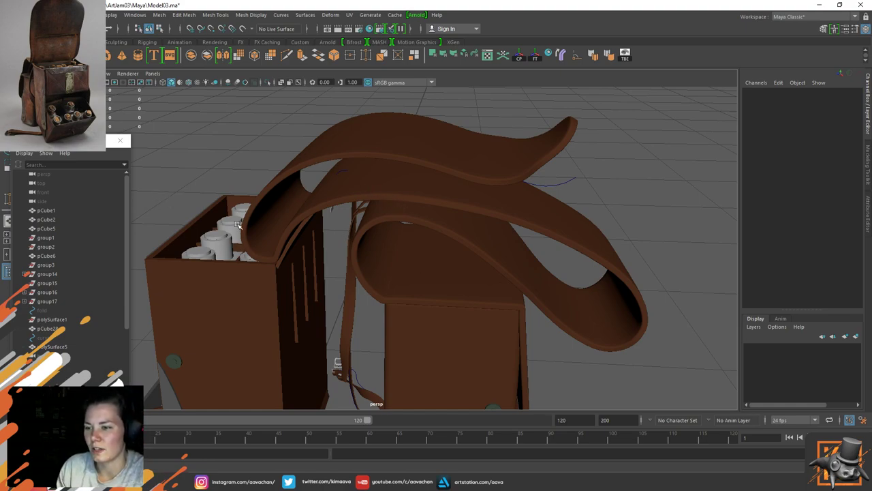
# Step: Examine the hanging strap from its attachment between the boxes down to the buckle end on the ground
pyautogui.keyDown('alt'); pyautogui.moveTo(340, 377); pyautogui.dragTo(352, 265); pyautogui.keyUp('alt')
pyautogui.keyDown('alt'); pyautogui.moveTo(352, 265); pyautogui.dragTo(318, 173, button='middle'); pyautogui.keyUp('alt')
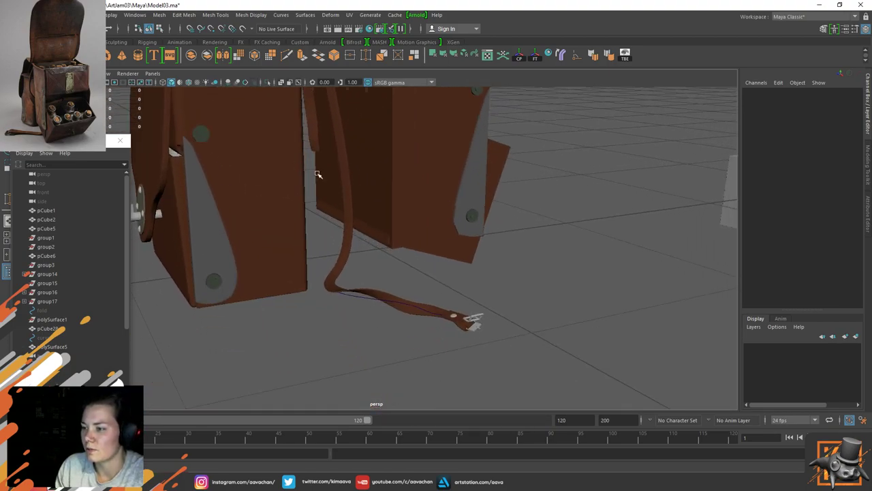
pyautogui.keyDown('alt'); pyautogui.moveTo(418, 214); pyautogui.dragTo(404, 225); pyautogui.keyUp('alt')
pyautogui.click(347, 255)
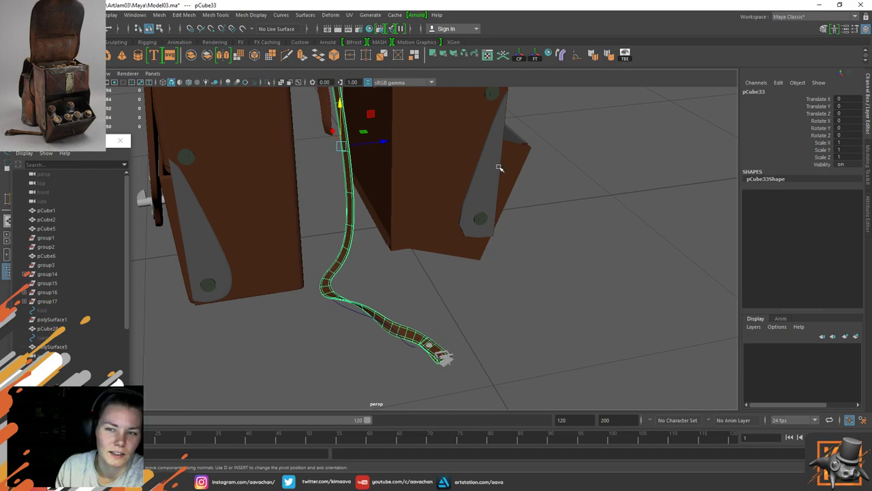
pyautogui.keyDown('alt'); pyautogui.moveTo(364, 177); pyautogui.dragTo(366, 180, button='middle'); pyautogui.keyUp('alt')
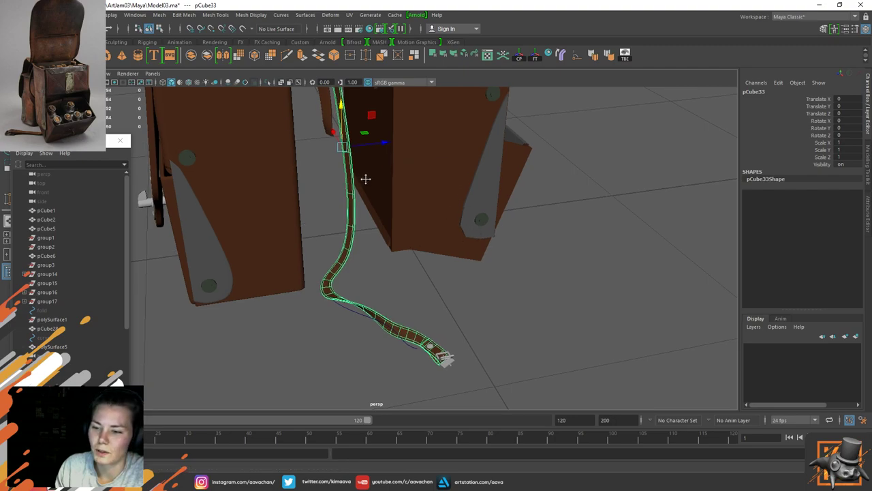
pyautogui.keyDown('alt'); pyautogui.moveTo(366, 179); pyautogui.dragTo(389, 316); pyautogui.keyUp('alt')
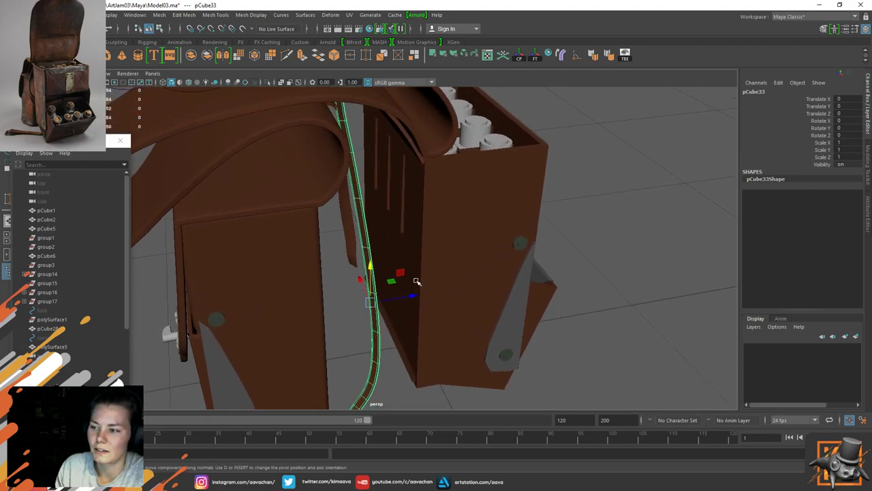
pyautogui.keyDown('alt'); pyautogui.moveTo(445, 367); pyautogui.dragTo(420, 162); pyautogui.keyUp('alt')
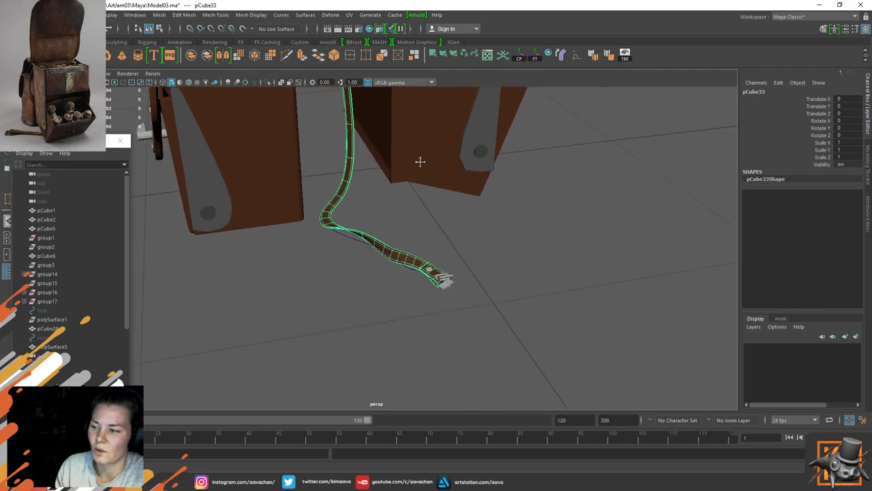
pyautogui.scroll(5, 454, 263)
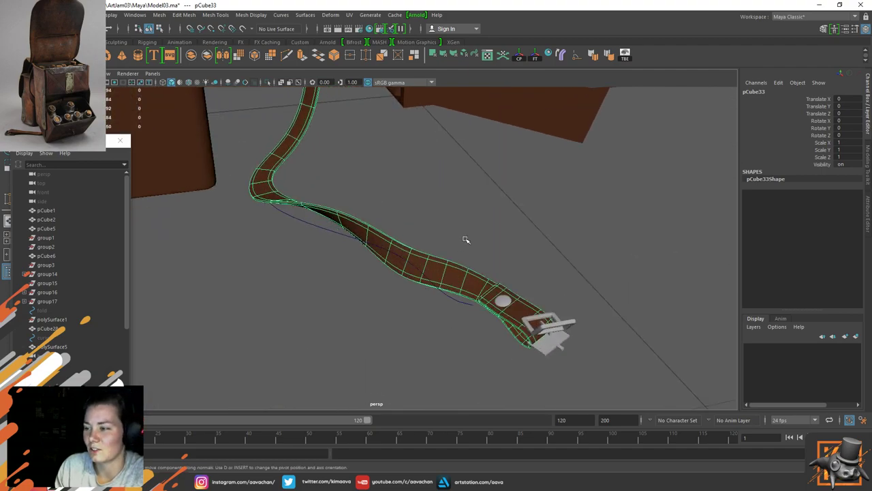
pyautogui.keyDown('alt'); pyautogui.moveTo(466, 240); pyautogui.dragTo(362, 234); pyautogui.keyUp('alt')
# Step: Delete the flat plate and the small prong block from the buckle at the strap's end, keeping the bent frame
pyautogui.click(326, 244)
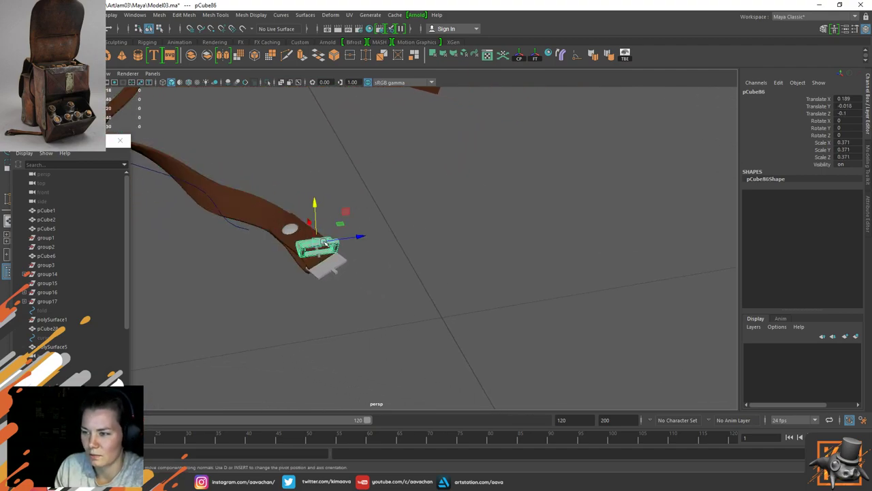
pyautogui.press('f')
pyautogui.scroll(-5, 483, 222)
pyautogui.scroll(2, 483, 222)
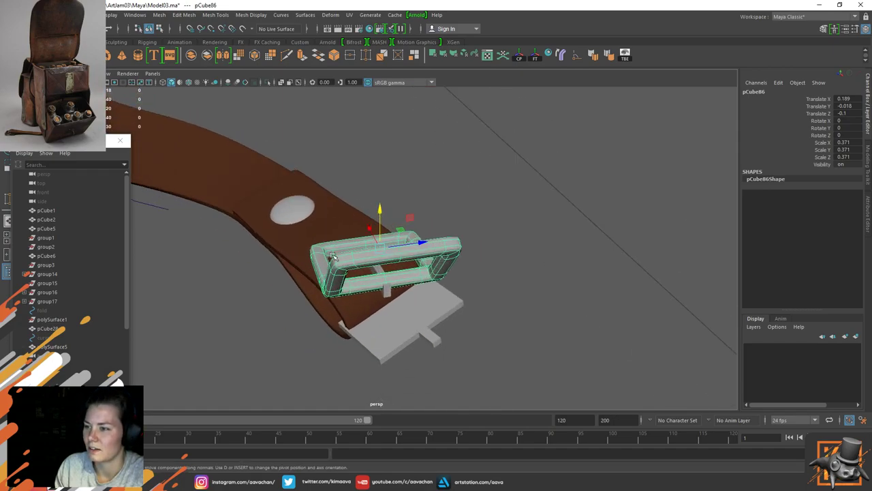
pyautogui.keyDown('alt'); pyautogui.moveTo(334, 256); pyautogui.dragTo(413, 302); pyautogui.keyUp('alt')
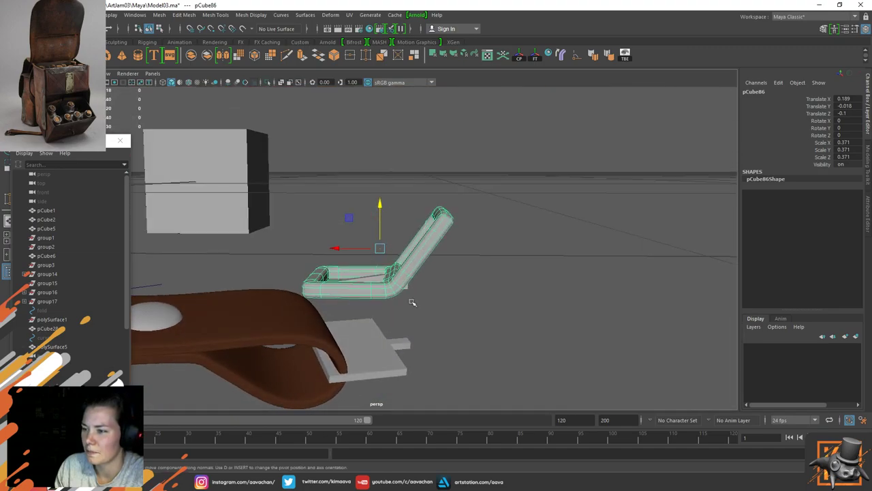
pyautogui.click(379, 365)
pyautogui.press('Delete')
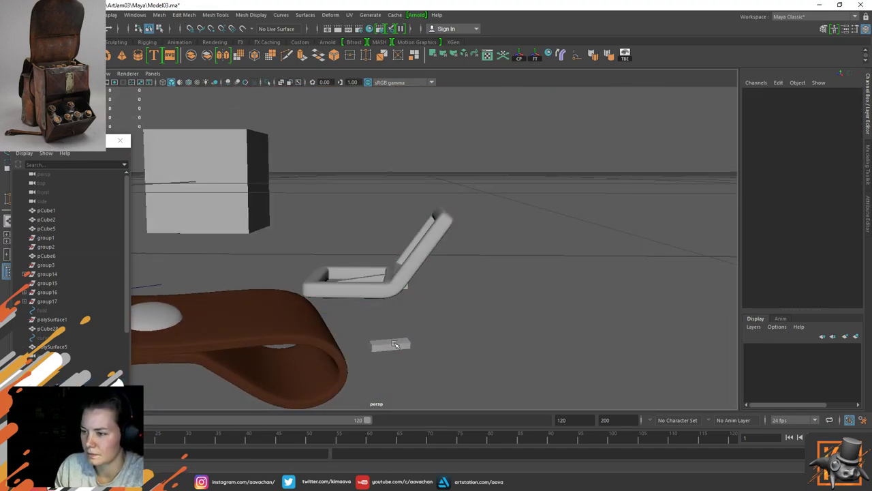
pyautogui.click(395, 345)
pyautogui.press('Delete')
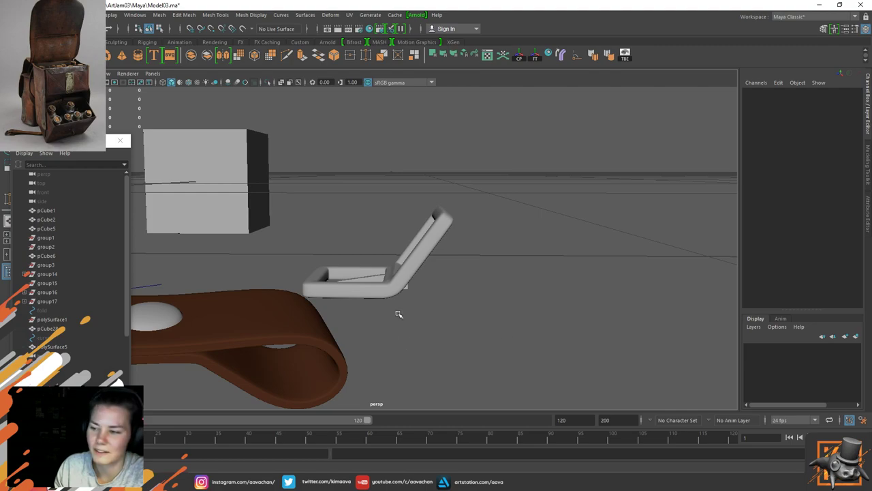
# Step: Inspect the bent buckle frame up close and select the tapered prong block crossing its middle bar
pyautogui.click(361, 284)
pyautogui.press('f')
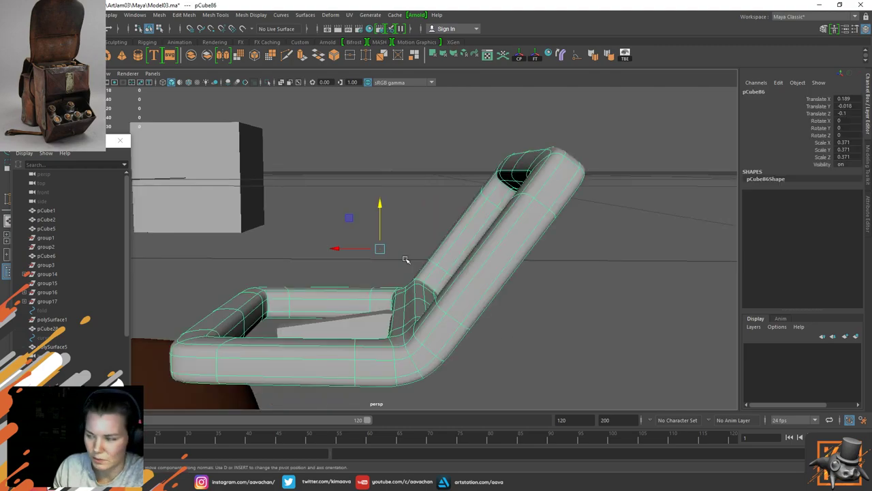
pyautogui.keyDown('alt'); pyautogui.moveTo(381, 252); pyautogui.dragTo(424, 285); pyautogui.keyUp('alt')
pyautogui.click(364, 318)
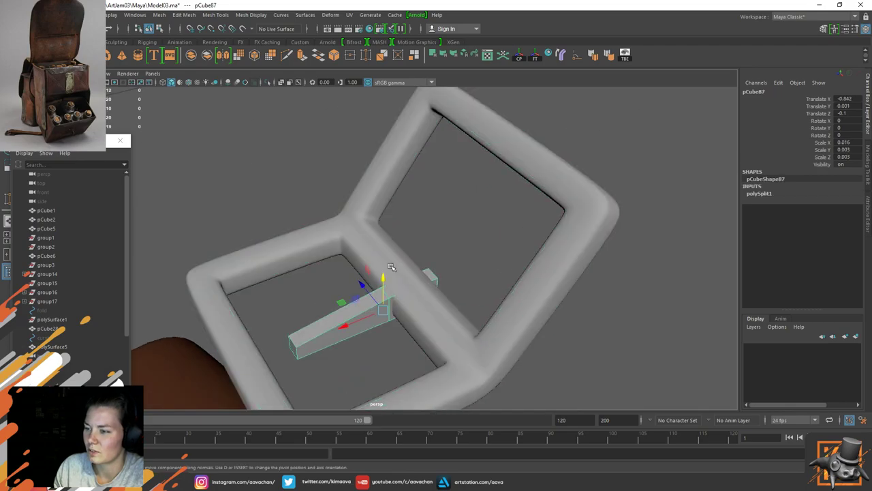
pyautogui.keyDown('alt'); pyautogui.moveTo(490, 288); pyautogui.dragTo(375, 209); pyautogui.keyUp('alt')
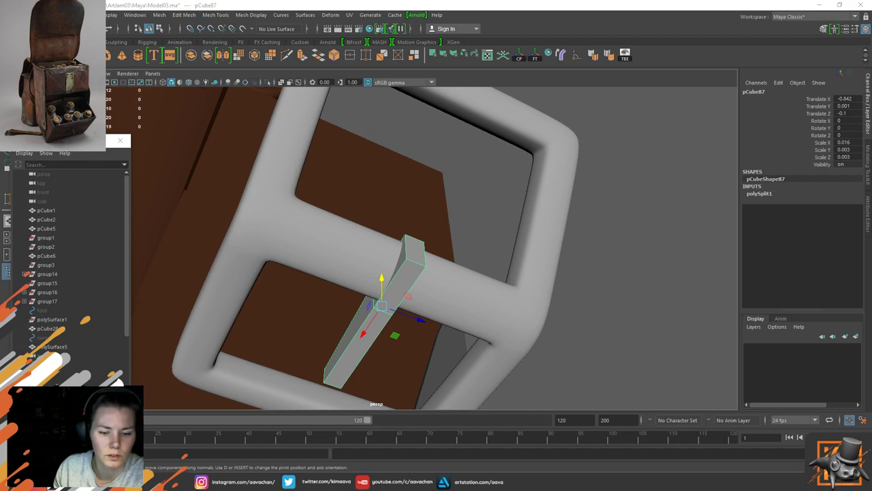
# Step: Bring up the reference board and examine the buckle at the strap's end in the photo of the two hanging bags
pyautogui.moveTo(1, 307); pyautogui.dragTo(333, 308, button='right')
pyautogui.scroll(5, 297, 244)
pyautogui.moveTo(407, 170); pyautogui.dragTo(295, 322, button='middle')
pyautogui.scroll(2, 297, 276)
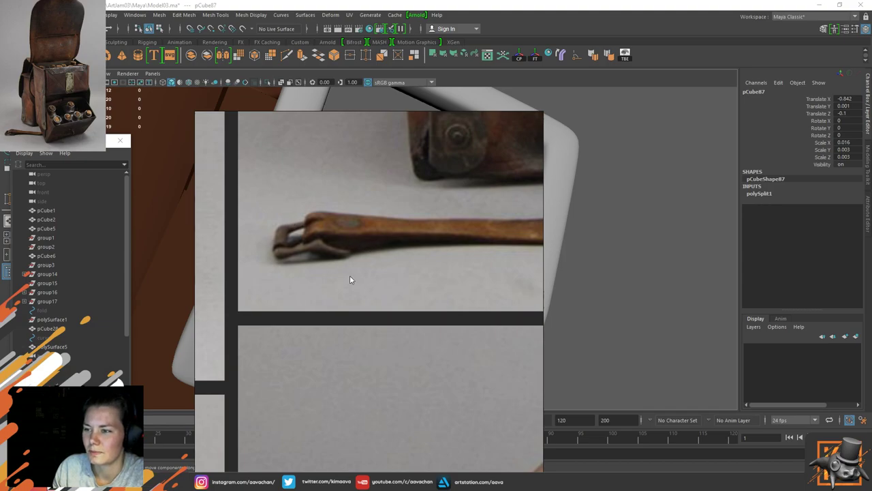
pyautogui.scroll(-6, 349, 276)
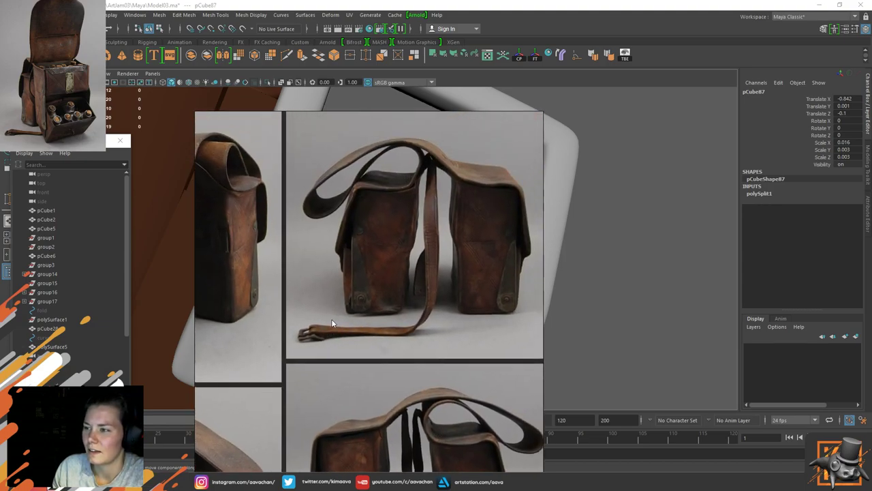
pyautogui.scroll(5, 322, 306)
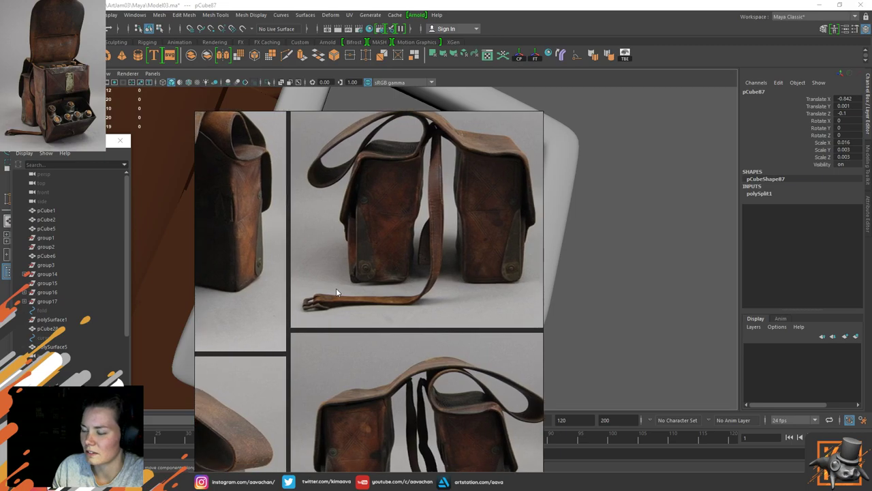
pyautogui.scroll(2, 332, 306)
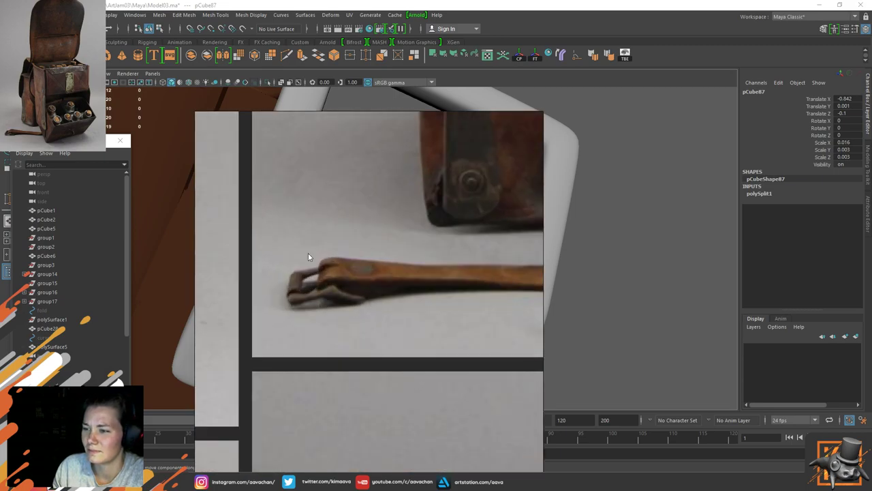
pyautogui.scroll(-4, 374, 287)
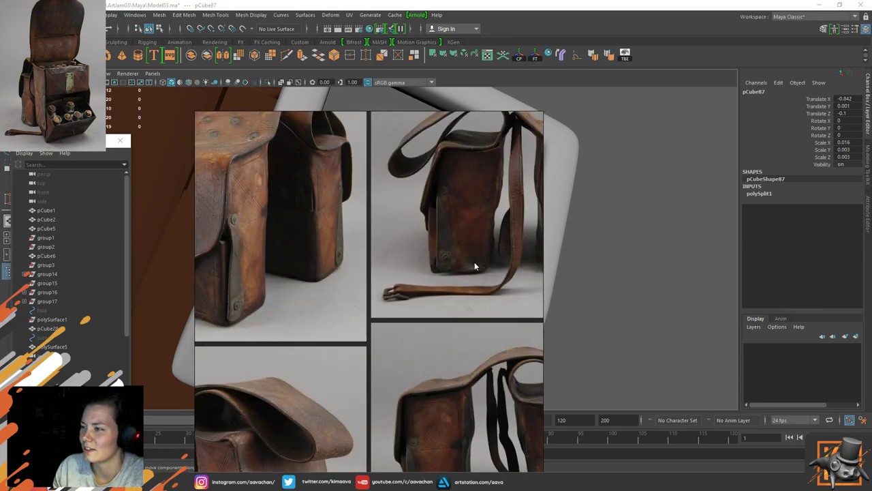
pyautogui.scroll(2, 488, 274)
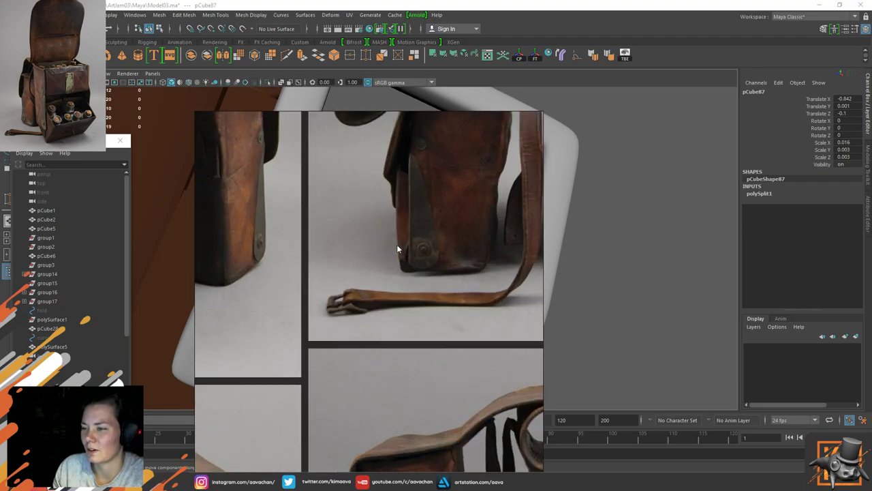
pyautogui.hotkey('alt', 'Tab')
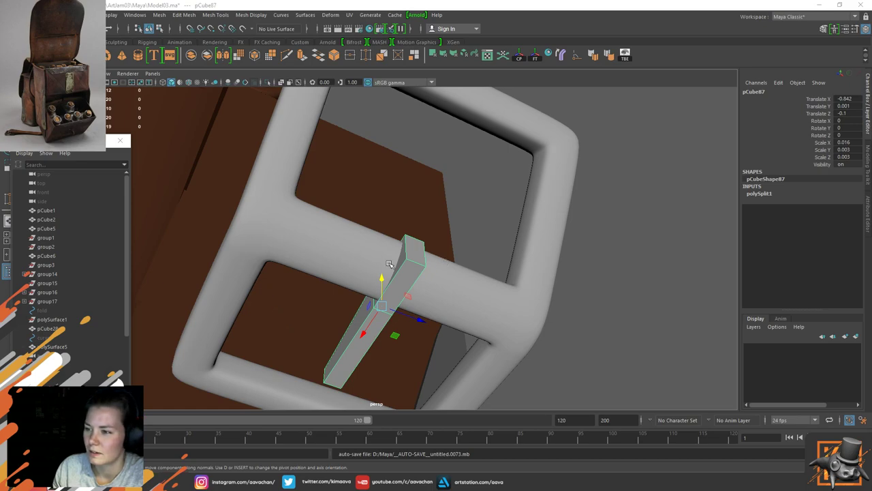
pyautogui.keyDown('alt'); pyautogui.moveTo(391, 264); pyautogui.dragTo(476, 324); pyautogui.keyUp('alt')
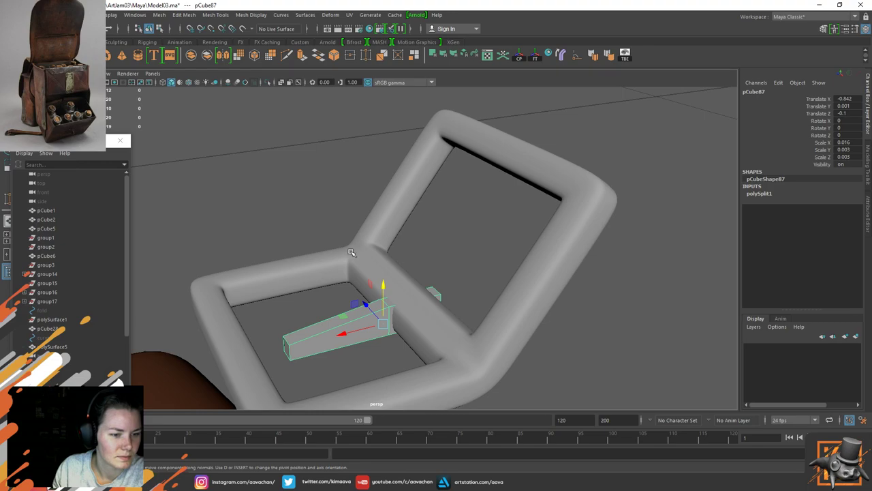
# Step: Return to the reference board and compare the buckle close-up with the overview of all bag photos
pyautogui.hotkey('alt', 'Tab')
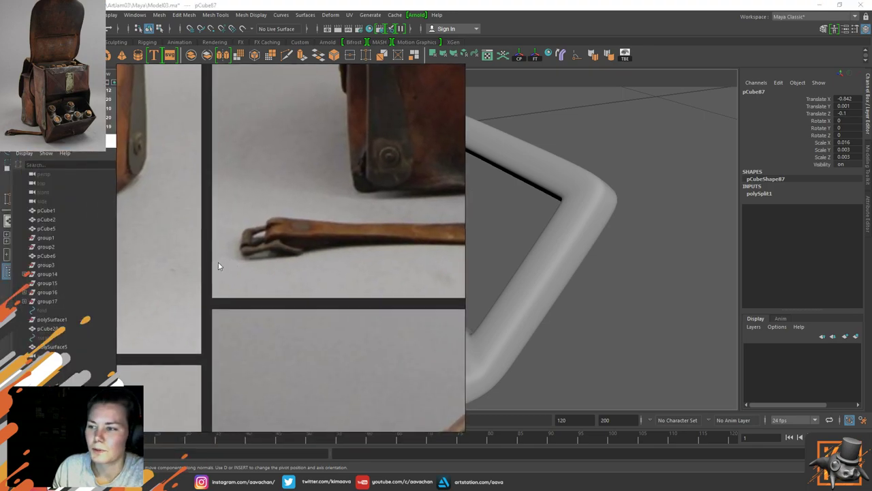
pyautogui.moveTo(220, 265); pyautogui.dragTo(273, 294, button='right')
pyautogui.scroll(-6, 343, 294)
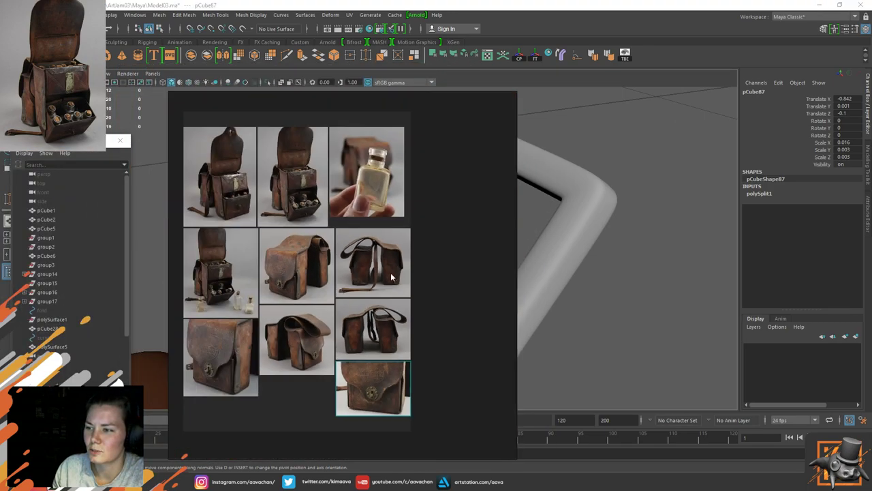
pyautogui.moveTo(346, 261); pyautogui.dragTo(373, 255, button='middle')
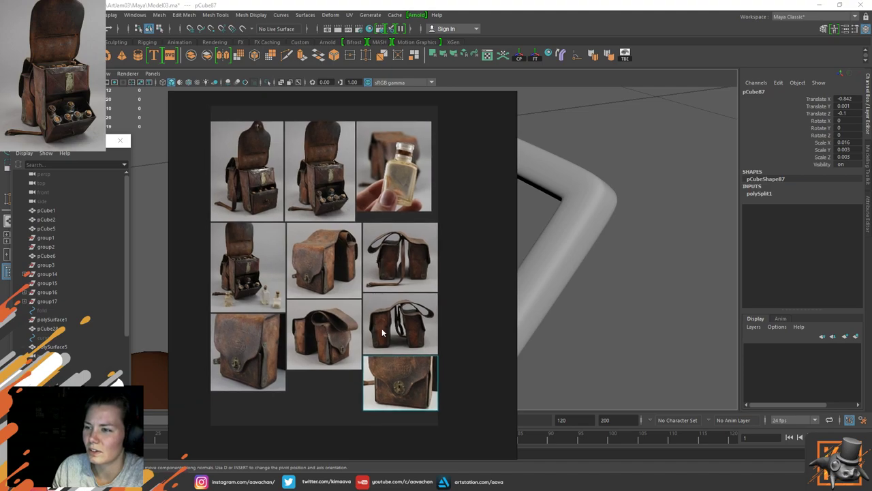
pyautogui.scroll(2, 384, 328)
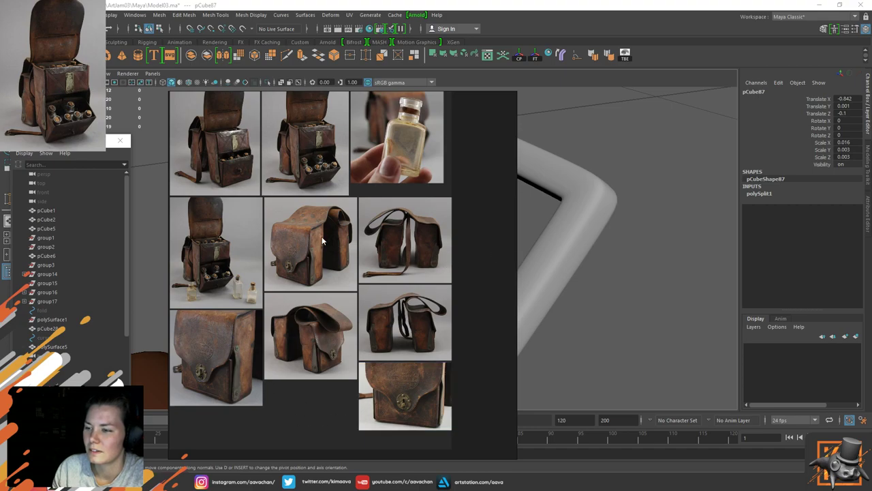
pyautogui.scroll(-2, 330, 260)
pyautogui.scroll(-2, 330, 260)
pyautogui.moveTo(222, 125); pyautogui.dragTo(460, 395)
pyautogui.rightClick(380, 305)
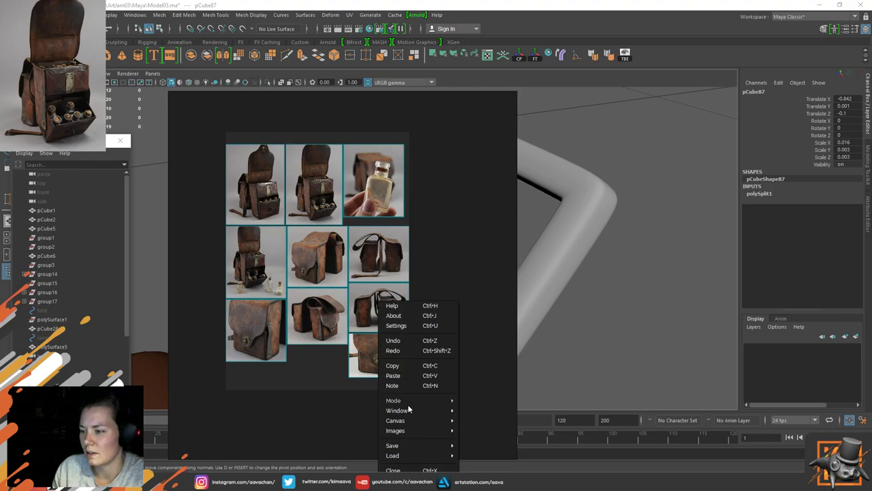
pyautogui.moveTo(408, 404)
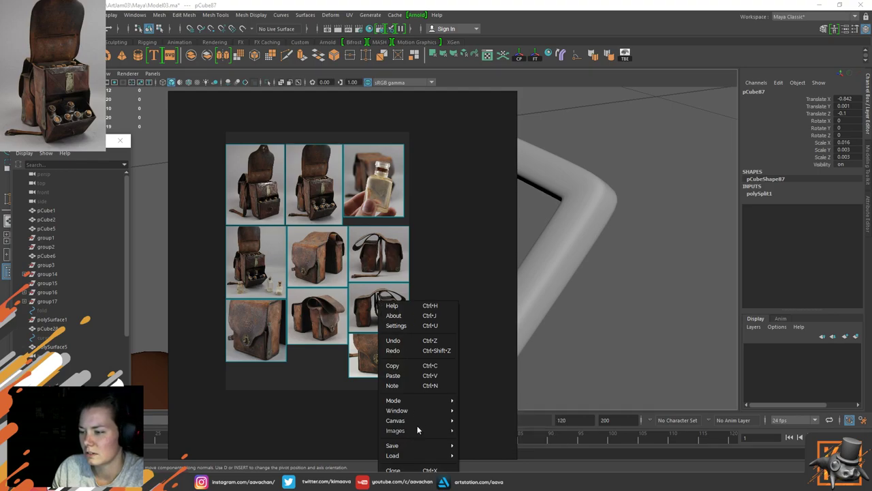
pyautogui.moveTo(418, 428)
pyautogui.moveTo(489, 449)
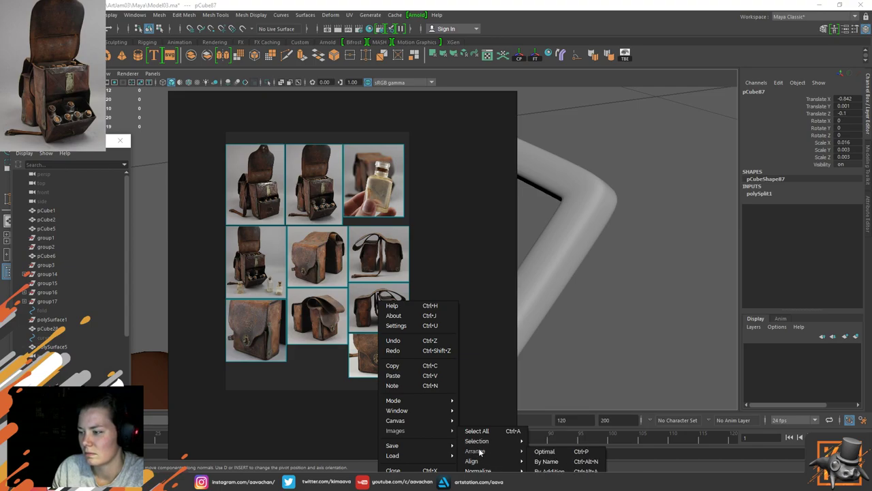
pyautogui.click(269, 392)
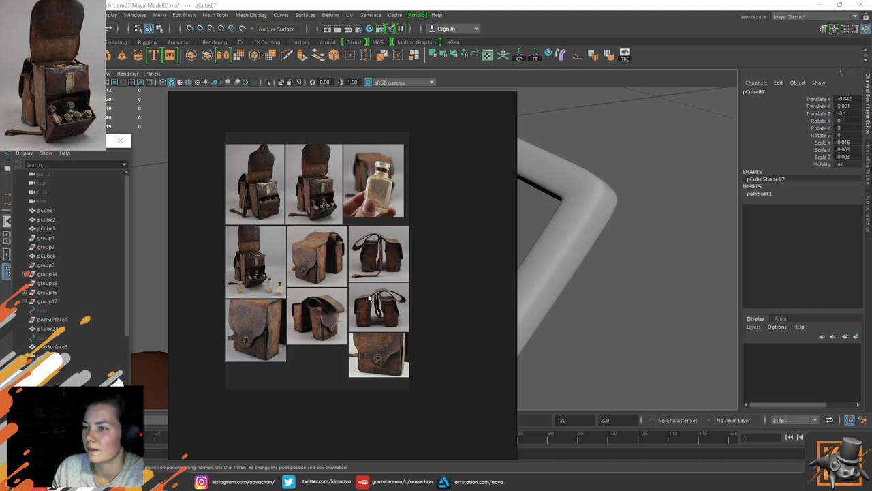
# Step: Move the reference board out of the way of the model view
pyautogui.scroll(2, 369, 295)
pyautogui.scroll(-2, 384, 285)
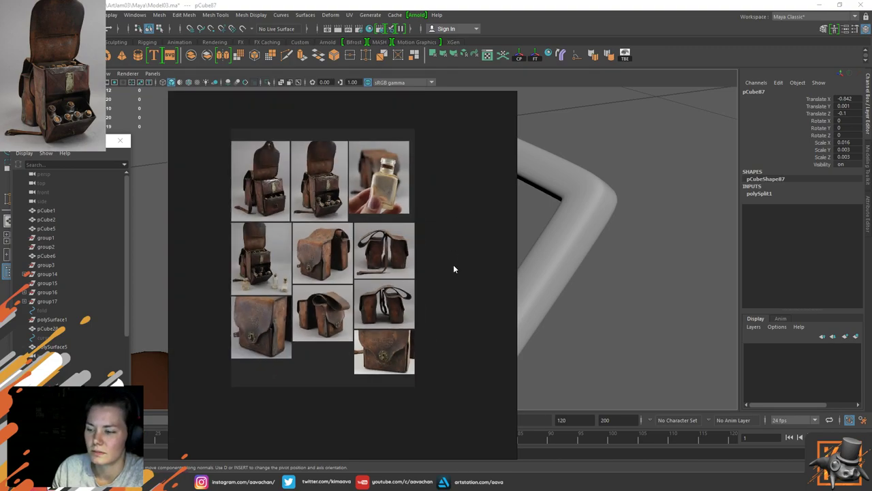
pyautogui.moveTo(445, 313)
pyautogui.mouseDown(button='right')
pyautogui.moveTo(427, 329)
pyautogui.moveTo(438, 326)
pyautogui.mouseUp(button='right')
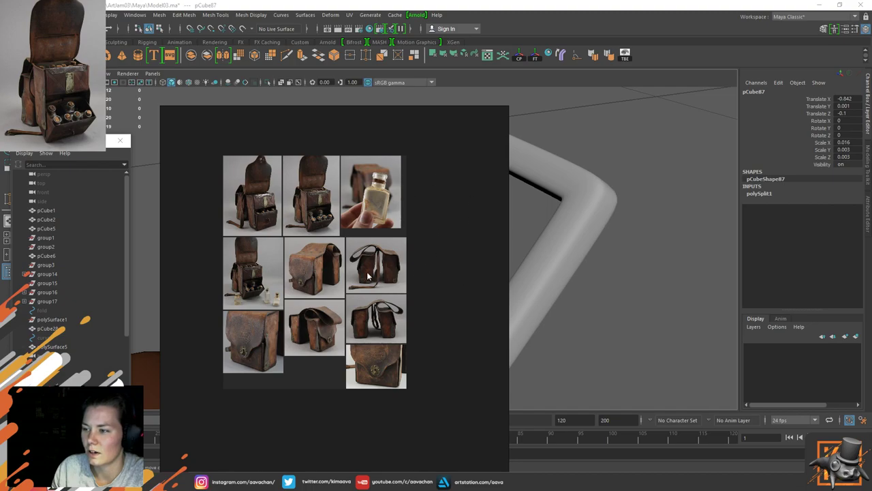
pyautogui.moveTo(433, 191); pyautogui.dragTo(0, 231, button='right')
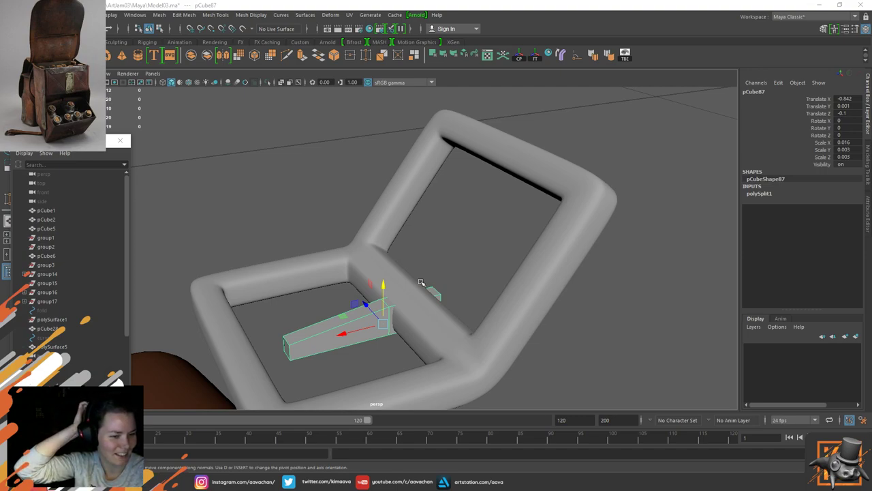
# Step: Examine how the prong sits in the bent buckle frame and how the buckle relates to the strap's folded loop
pyautogui.scroll(-6, 423, 276)
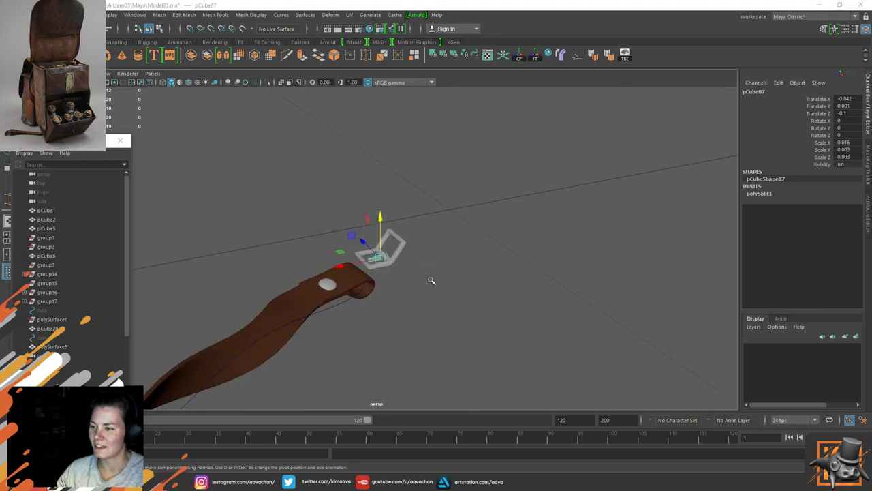
pyautogui.keyDown('alt'); pyautogui.moveTo(431, 280); pyautogui.dragTo(440, 318); pyautogui.keyUp('alt')
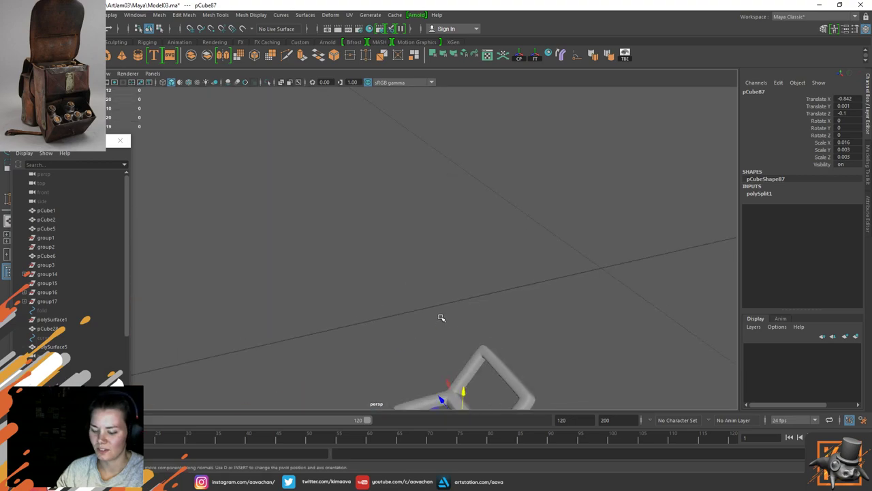
pyautogui.press('f')
pyautogui.moveTo(422, 315)
pyautogui.keyDown('alt'); pyautogui.mouseDown(button='right')
pyautogui.moveTo(409, 303)
pyautogui.moveTo(420, 315)
pyautogui.mouseUp(button='right'); pyautogui.keyUp('alt')
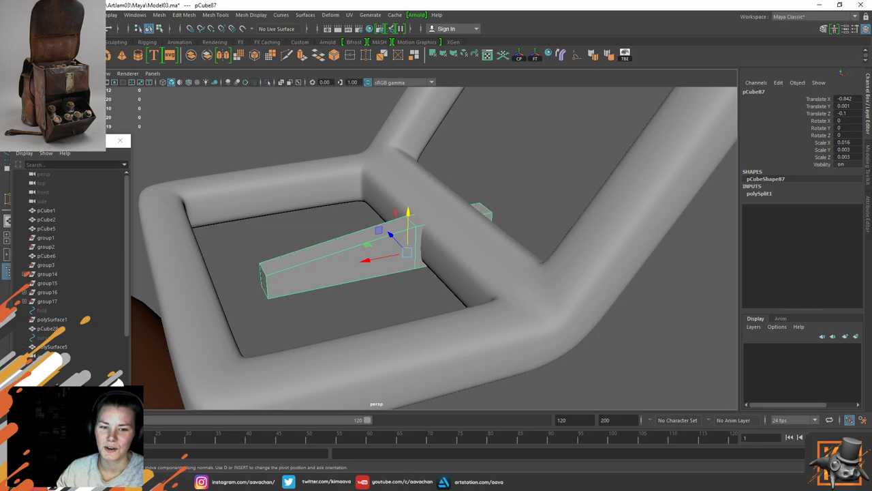
pyautogui.keyDown('alt'); pyautogui.moveTo(339, 284); pyautogui.dragTo(334, 278, button='right'); pyautogui.keyUp('alt')
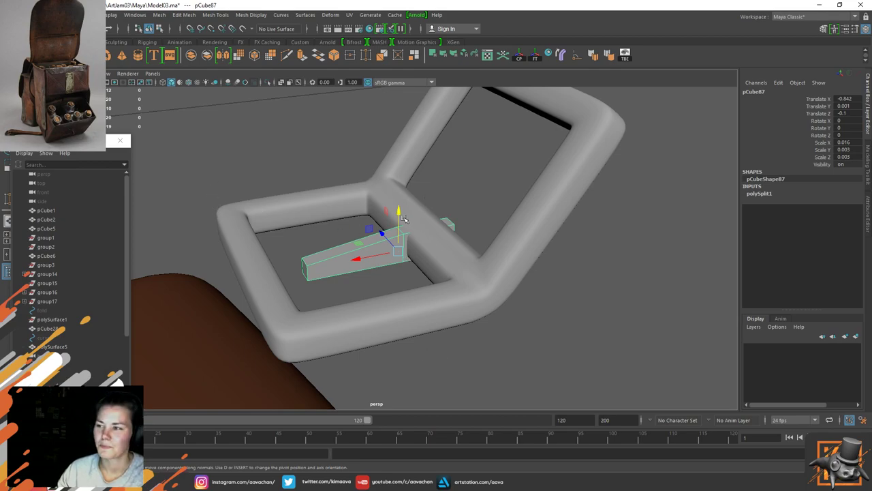
pyautogui.scroll(-5, 424, 194)
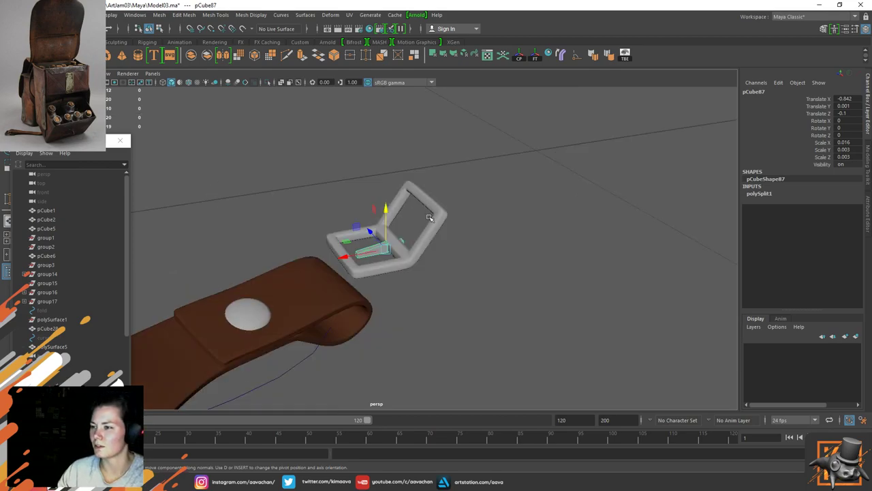
pyautogui.scroll(5, 422, 279)
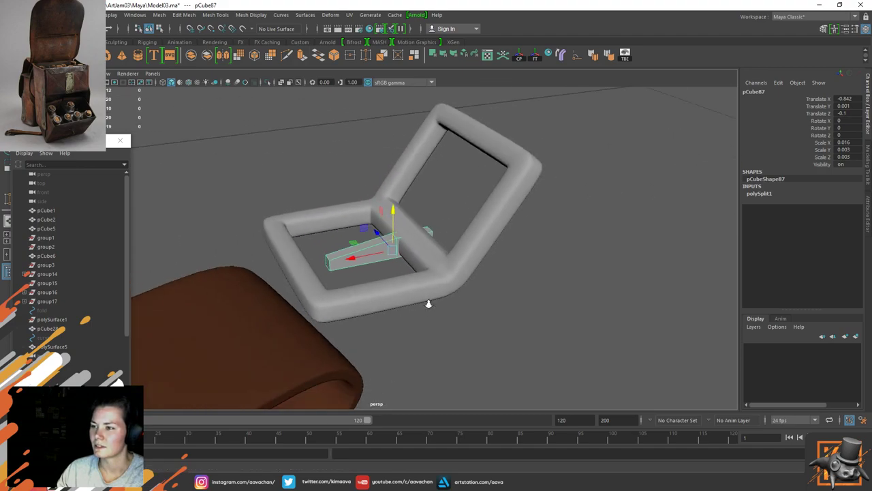
pyautogui.keyDown('alt'); pyautogui.moveTo(428, 303); pyautogui.dragTo(396, 285); pyautogui.keyUp('alt')
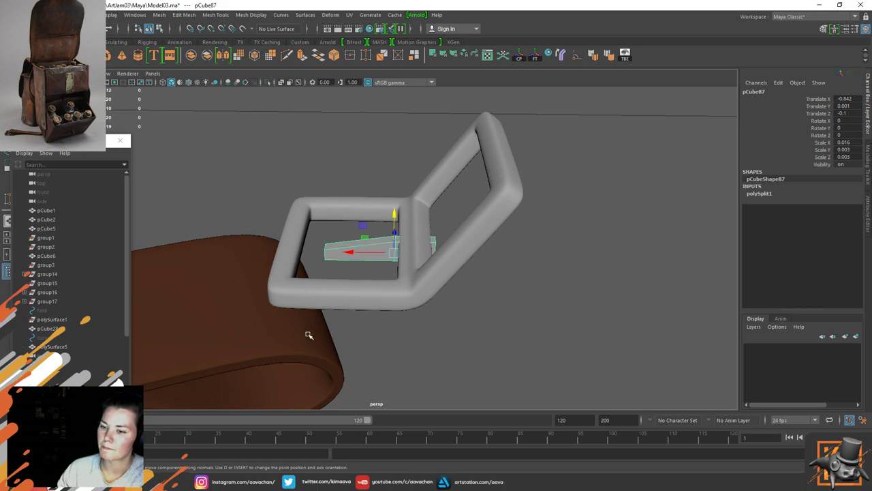
pyautogui.scroll(-3, 304, 337)
pyautogui.scroll(5, 342, 273)
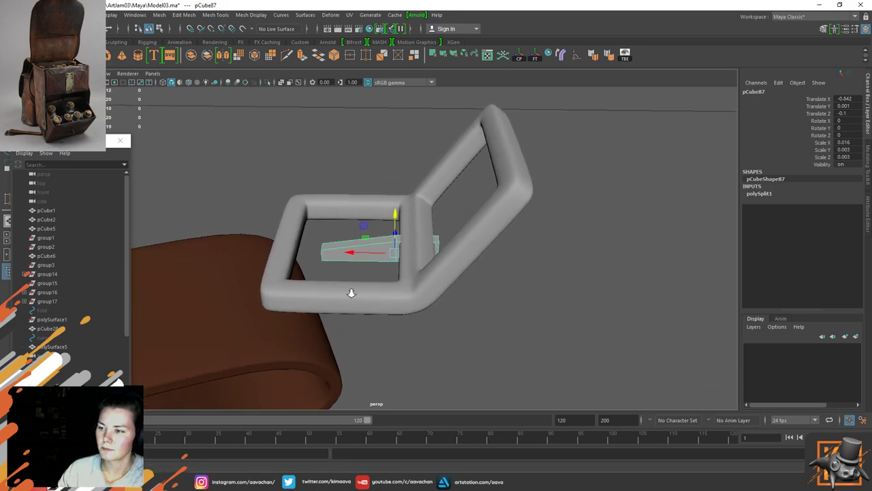
pyautogui.scroll(-2, 350, 293)
pyautogui.keyDown('alt'); pyautogui.moveTo(334, 275); pyautogui.dragTo(359, 288); pyautogui.keyUp('alt')
pyautogui.scroll(4, 358, 287)
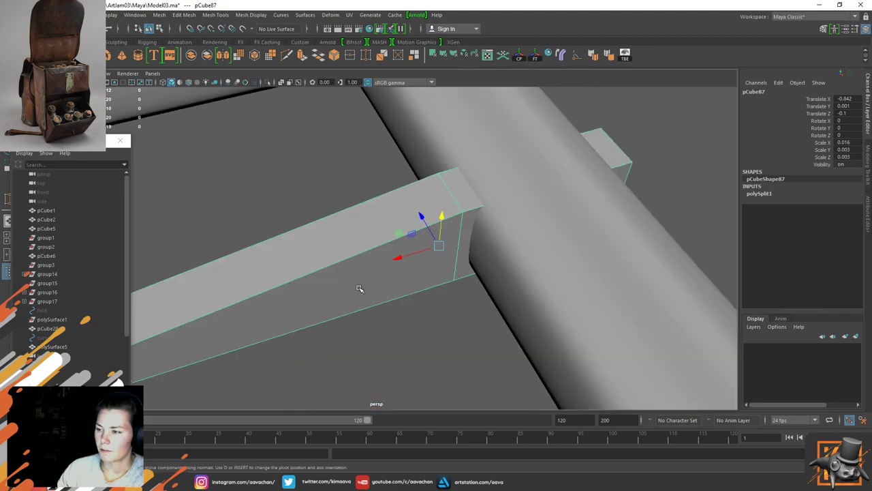
pyautogui.scroll(-4, 402, 266)
pyautogui.scroll(4, 418, 288)
pyautogui.scroll(-3, 419, 288)
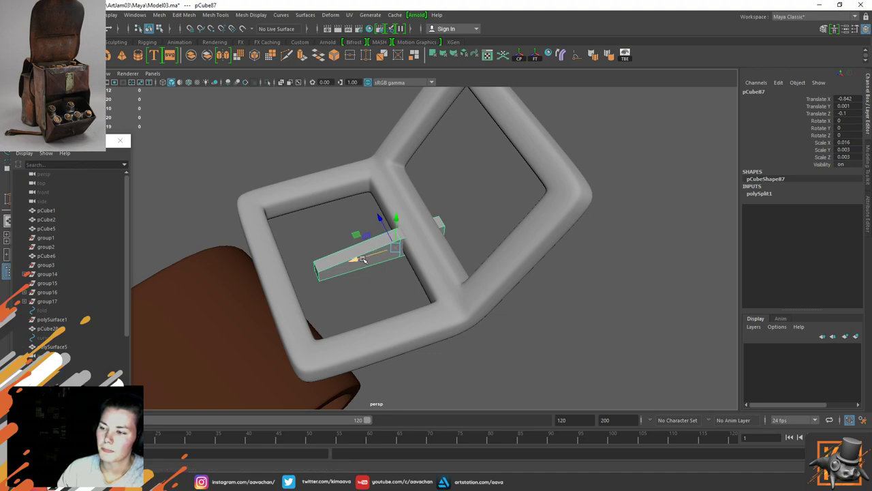
# Step: Delete the middle edge loop at the bend of the buckle frame, with the frame's smooth preview turned off
pyautogui.keyDown('alt'); pyautogui.moveTo(449, 236); pyautogui.dragTo(454, 267); pyautogui.keyUp('alt')
pyautogui.click(427, 261)
pyautogui.press('1')
pyautogui.keyDown('alt'); pyautogui.moveTo(409, 214); pyautogui.dragTo(400, 224, button='middle'); pyautogui.keyUp('alt')
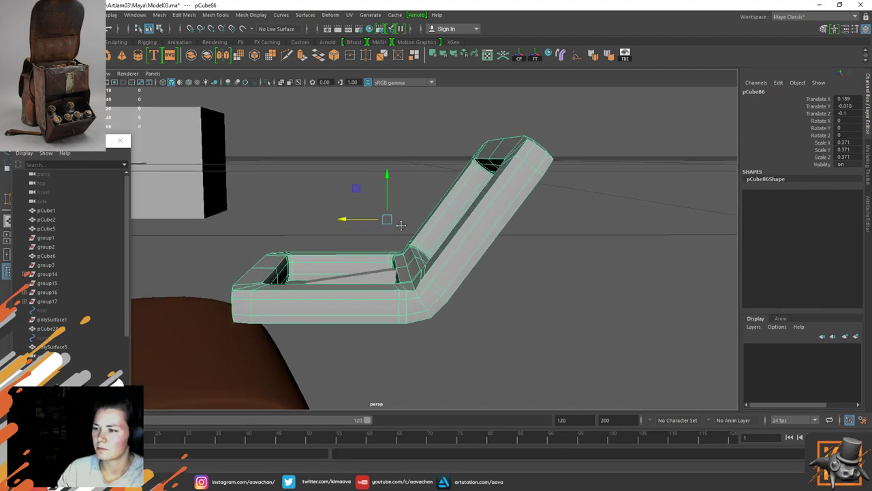
pyautogui.keyDown('alt'); pyautogui.moveTo(399, 225); pyautogui.dragTo(446, 289, button='right'); pyautogui.keyUp('alt')
pyautogui.keyDown('alt'); pyautogui.moveTo(446, 290); pyautogui.dragTo(430, 294, button='middle'); pyautogui.keyUp('alt')
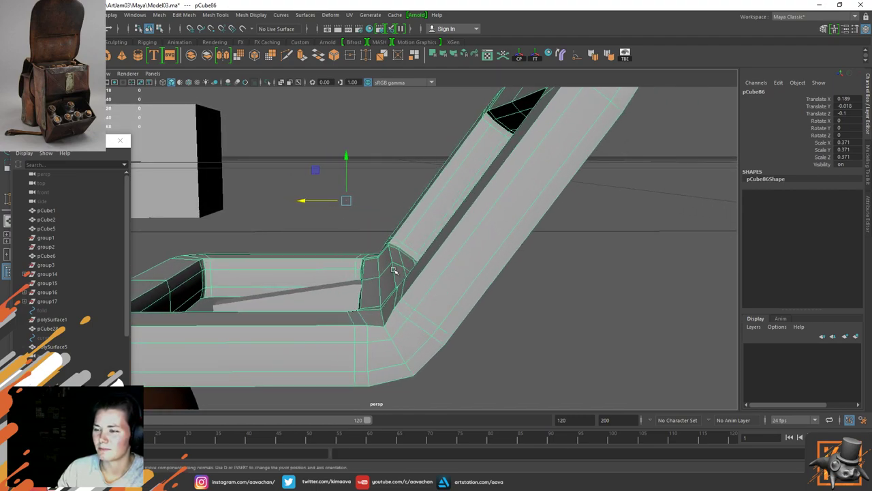
pyautogui.moveTo(395, 270); pyautogui.dragTo(383, 204, button='right')
pyautogui.doubleClick(398, 345)
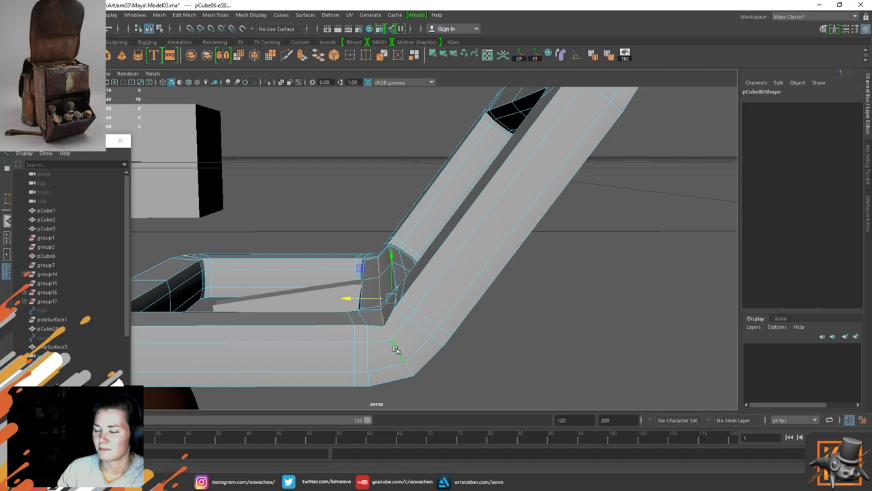
pyautogui.keyDown('shift'); pyautogui.moveTo(394, 321); pyautogui.dragTo(351, 340, button='right'); pyautogui.keyUp('shift')
pyautogui.moveTo(374, 247); pyautogui.dragTo(473, 176, button='right')
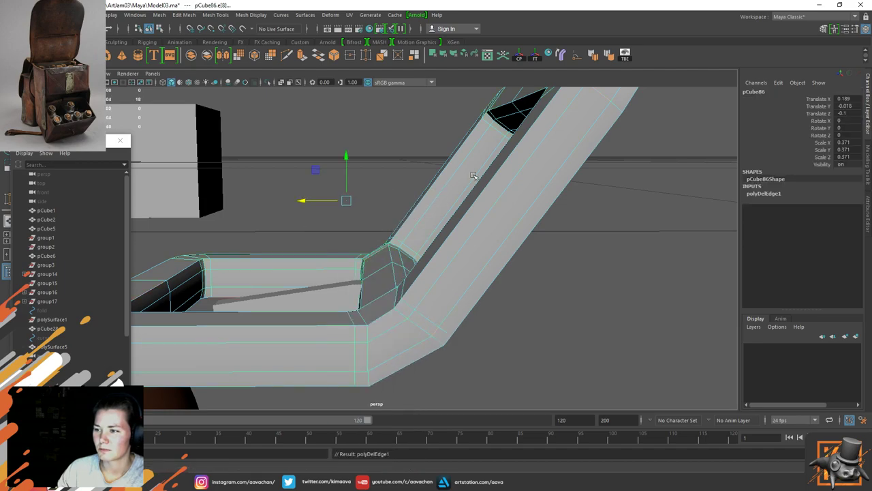
# Step: Delete the buckle frame's construction history and check its bend in smooth preview
pyautogui.click(518, 287)
pyautogui.click(443, 330)
pyautogui.hotkey('alt', 'shift', 'd')
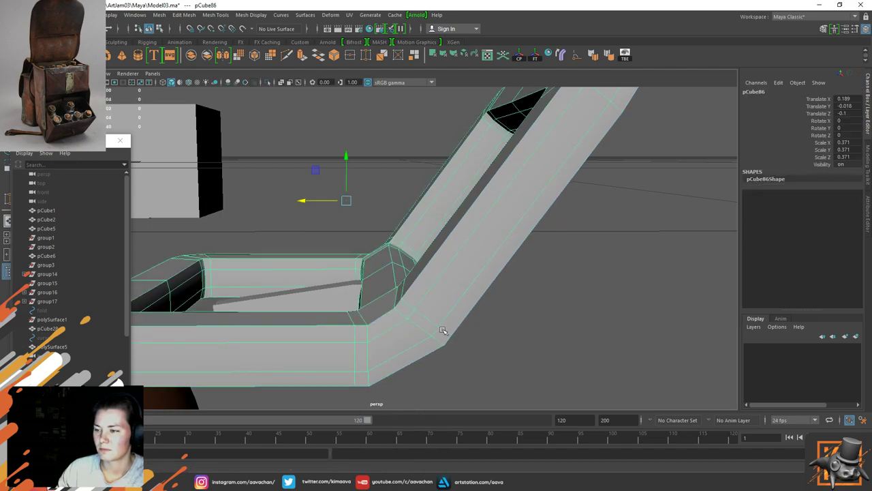
pyautogui.press('3')
pyautogui.click(502, 345)
pyautogui.keyDown('alt'); pyautogui.moveTo(440, 329); pyautogui.dragTo(368, 283); pyautogui.keyUp('alt')
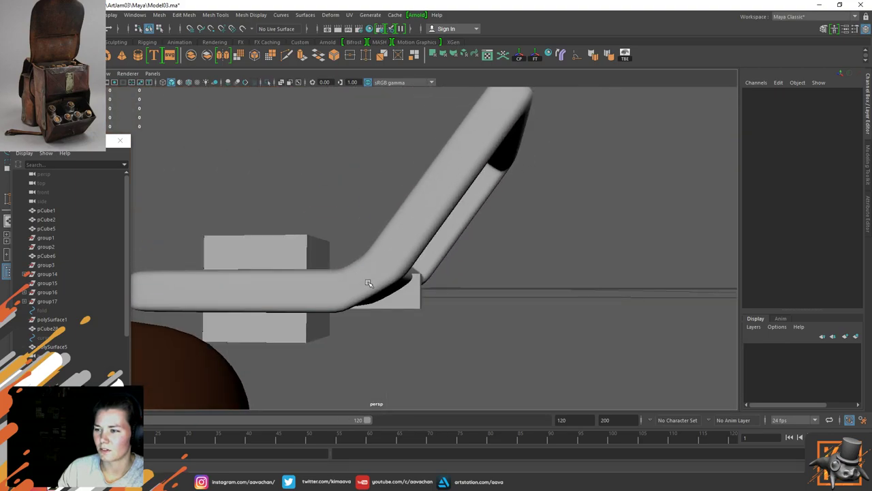
# Step: Insert a new edge loop across the bend of the buckle frame and check the smoothed curve from several sides
pyautogui.click(369, 283)
pyautogui.press('1')
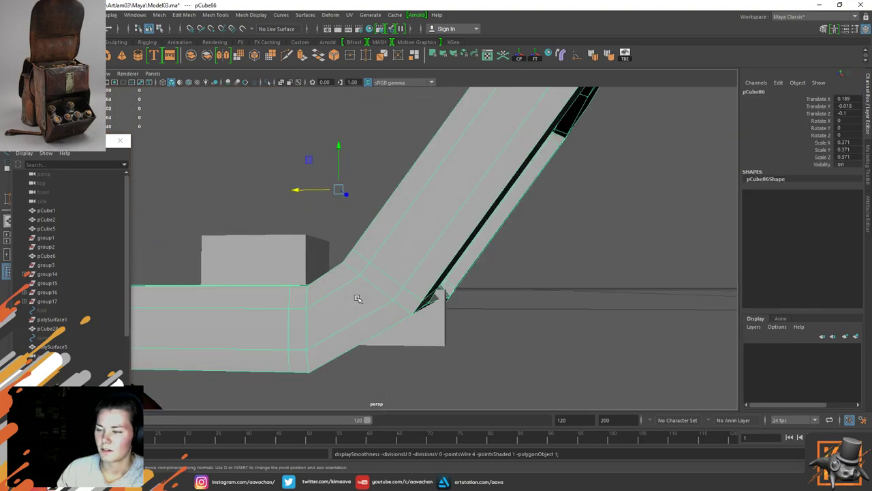
pyautogui.moveTo(357, 292); pyautogui.dragTo(345, 306, button='right')
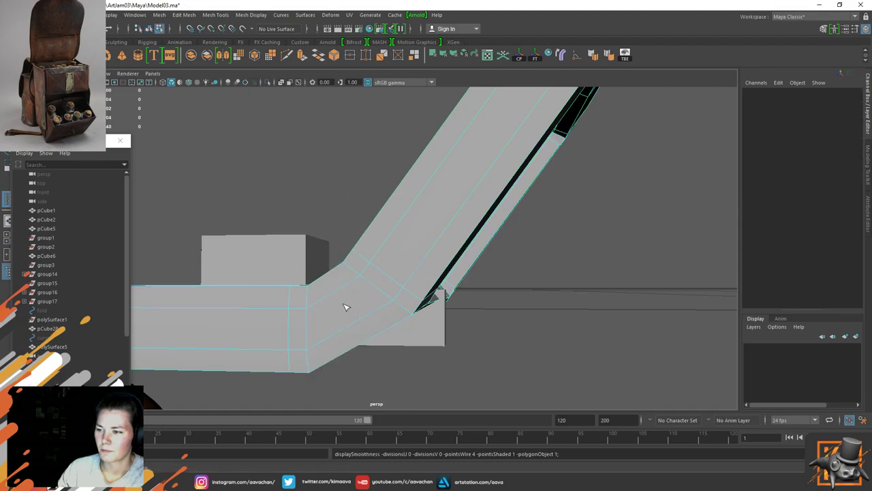
pyautogui.click(334, 296)
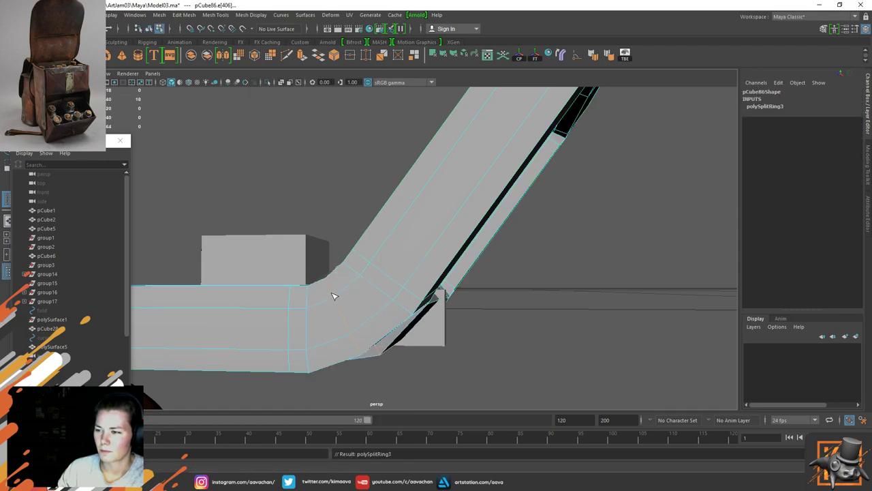
pyautogui.keyDown('alt'); pyautogui.moveTo(437, 328); pyautogui.dragTo(366, 301); pyautogui.keyUp('alt')
pyautogui.moveTo(235, 244); pyautogui.dragTo(293, 248, button='right')
pyautogui.press('3')
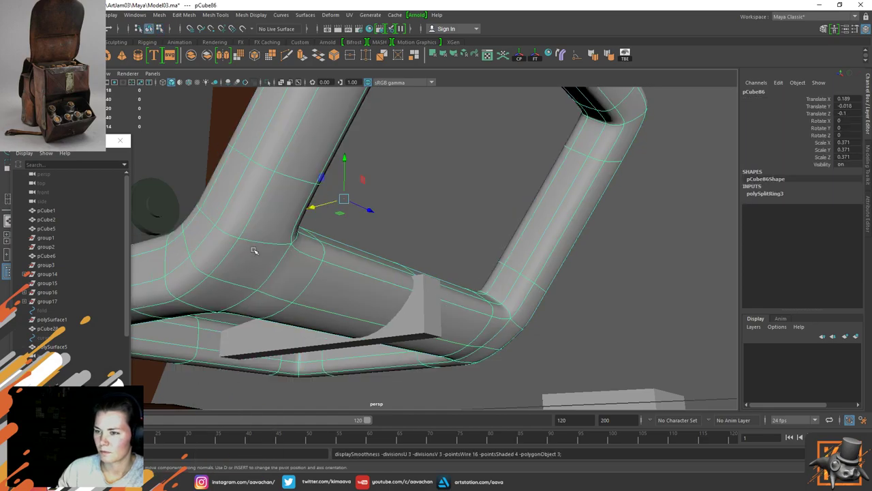
pyautogui.click(413, 171)
pyautogui.moveTo(350, 296)
pyautogui.keyDown('alt'); pyautogui.mouseDown(button='right')
pyautogui.moveTo(331, 281)
pyautogui.moveTo(339, 296)
pyautogui.mouseUp(button='right'); pyautogui.keyUp('alt')
pyautogui.keyDown('alt'); pyautogui.moveTo(339, 295); pyautogui.dragTo(400, 315); pyautogui.keyUp('alt')
pyautogui.click(270, 255)
# Step: Cut an edge loop around the prong where it passes through the frame's middle bar
pyautogui.click(400, 315)
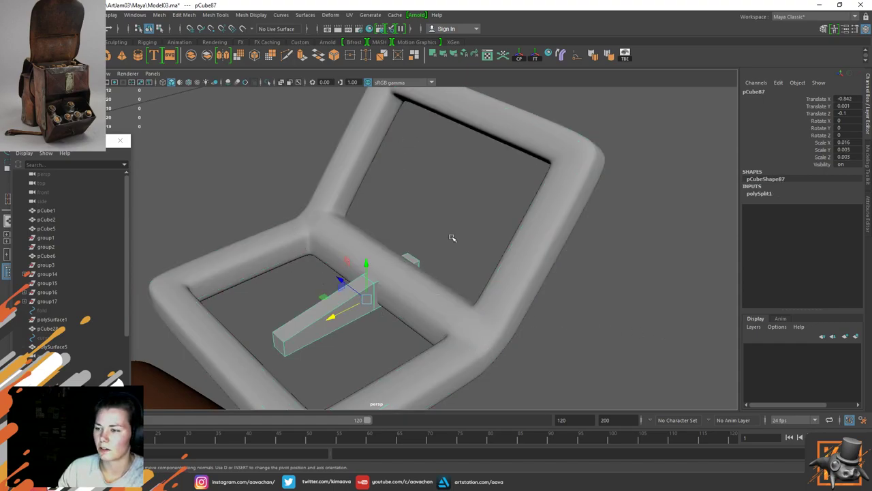
pyautogui.keyDown('alt'); pyautogui.moveTo(430, 247); pyautogui.dragTo(417, 247); pyautogui.keyUp('alt')
pyautogui.keyDown('shift'); pyautogui.moveTo(423, 228); pyautogui.dragTo(373, 228, button='right'); pyautogui.keyUp('shift')
pyautogui.keyDown('ctrl'); pyautogui.click(397, 276); pyautogui.keyUp('ctrl')
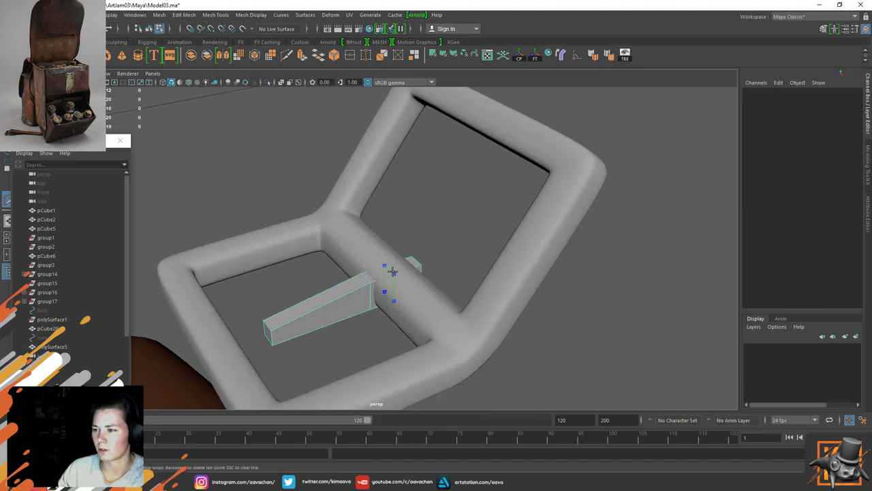
# Step: Scale the prong's new loop of vertices vertically until it encloses the middle bar, and preview the prong smoothed
pyautogui.press('q')
pyautogui.moveTo(444, 221); pyautogui.dragTo(400, 221, button='right')
pyautogui.moveTo(389, 266)
pyautogui.keyDown('alt'); pyautogui.mouseDown()
pyautogui.moveTo(403, 272)
pyautogui.moveTo(392, 273)
pyautogui.mouseUp(); pyautogui.keyUp('alt')
pyautogui.moveTo(376, 244); pyautogui.dragTo(407, 344)
pyautogui.press('4')
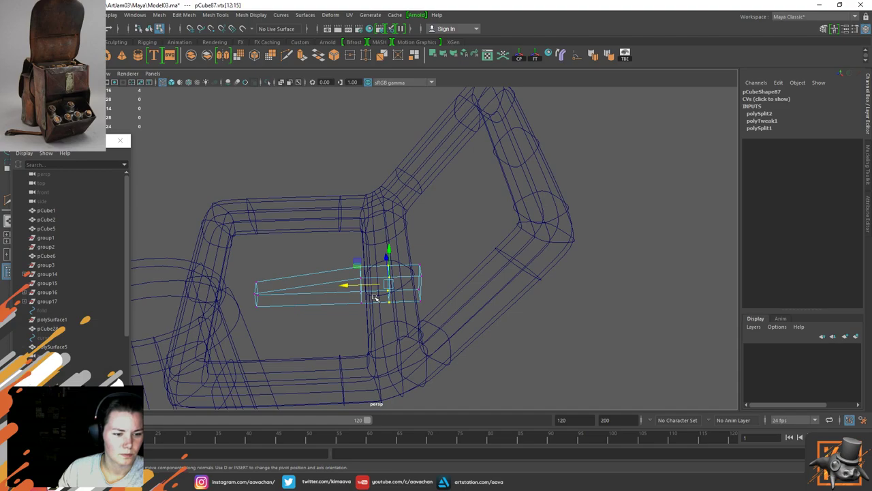
pyautogui.keyDown('alt'); pyautogui.moveTo(372, 312); pyautogui.dragTo(382, 304); pyautogui.keyUp('alt')
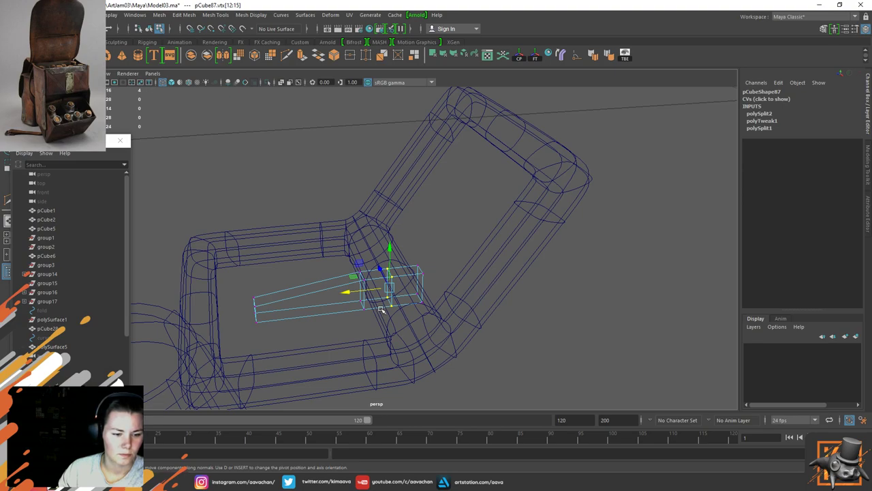
pyautogui.scroll(5, 383, 286)
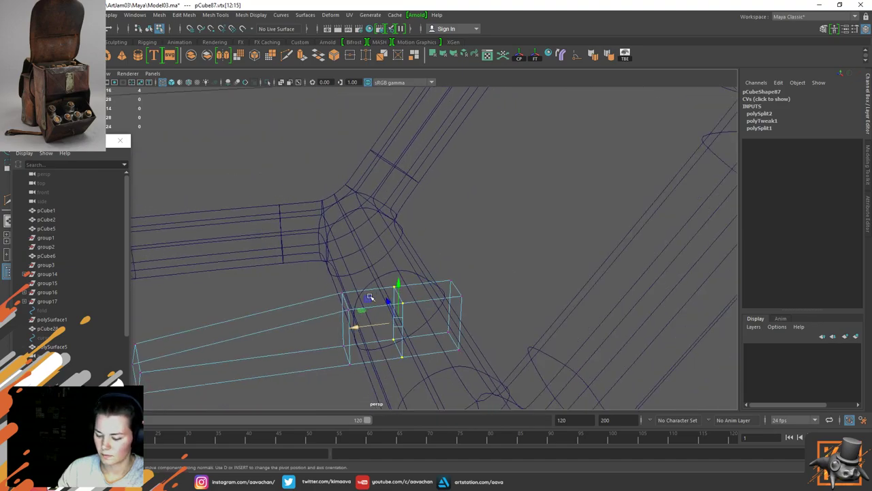
pyautogui.press('5')
pyautogui.moveTo(398, 300); pyautogui.dragTo(399, 233)
pyautogui.moveTo(320, 220); pyautogui.dragTo(364, 207, button='right')
pyautogui.click(491, 237)
pyautogui.click(331, 312)
pyautogui.press('3')
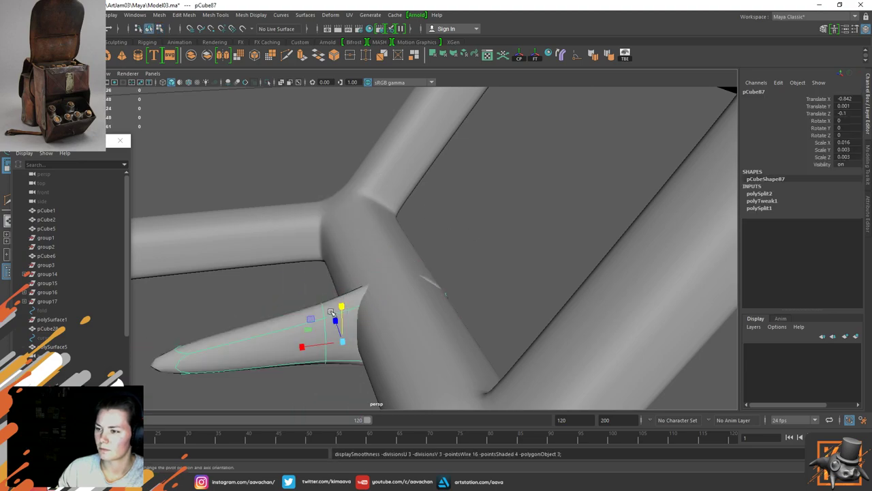
# Step: Move the upper and lower vertices at the prong's bar end toward each other and inward, tapering it around the bar
pyautogui.press('1')
pyautogui.keyDown('alt'); pyautogui.moveTo(439, 279); pyautogui.dragTo(414, 133); pyautogui.keyUp('alt')
pyautogui.moveTo(483, 121); pyautogui.dragTo(378, 117, button='right')
pyautogui.moveTo(377, 116); pyautogui.dragTo(390, 199)
pyautogui.press('w')
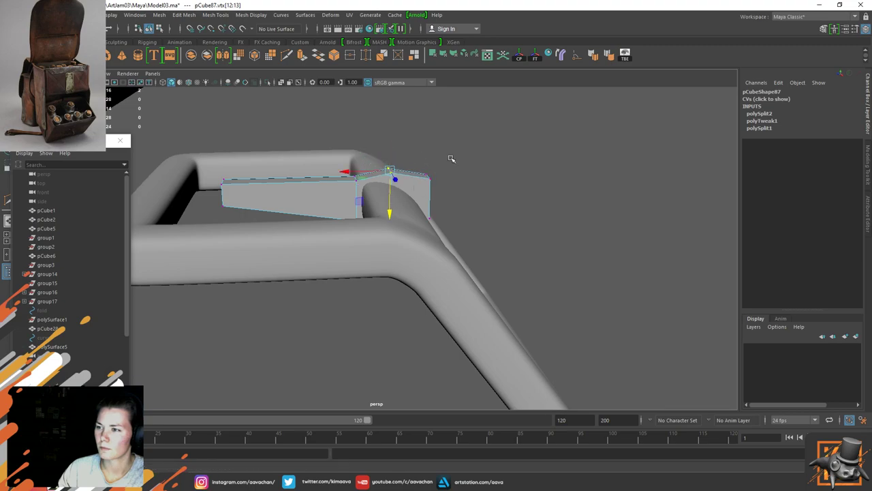
pyautogui.moveTo(452, 156); pyautogui.dragTo(427, 239)
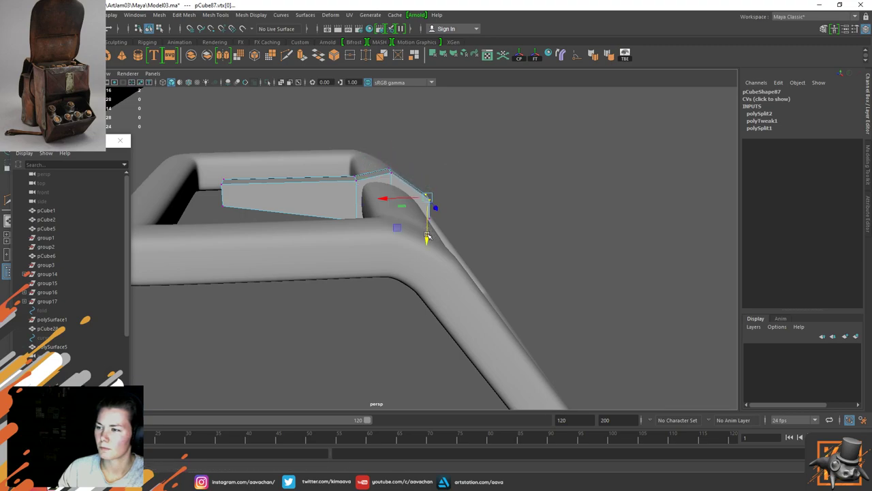
pyautogui.keyDown('alt'); pyautogui.moveTo(477, 184); pyautogui.dragTo(445, 261); pyautogui.keyUp('alt')
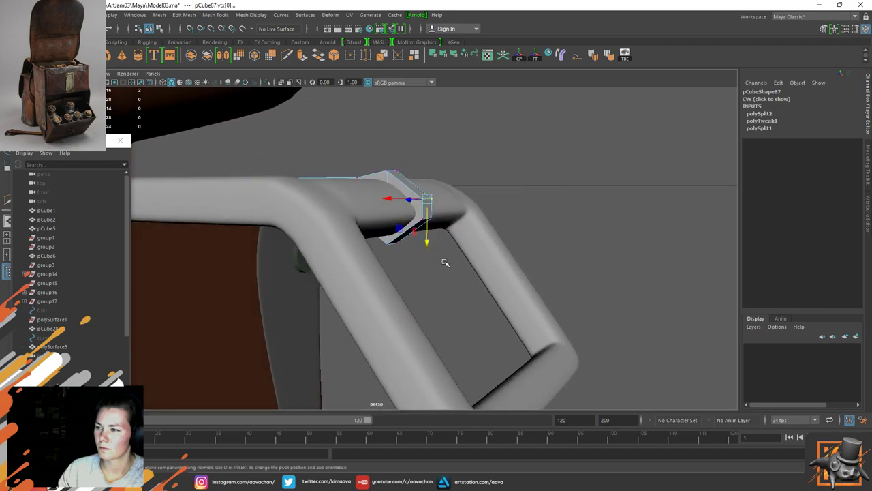
pyautogui.moveTo(438, 211); pyautogui.dragTo(437, 251)
pyautogui.moveTo(391, 228); pyautogui.dragTo(382, 225)
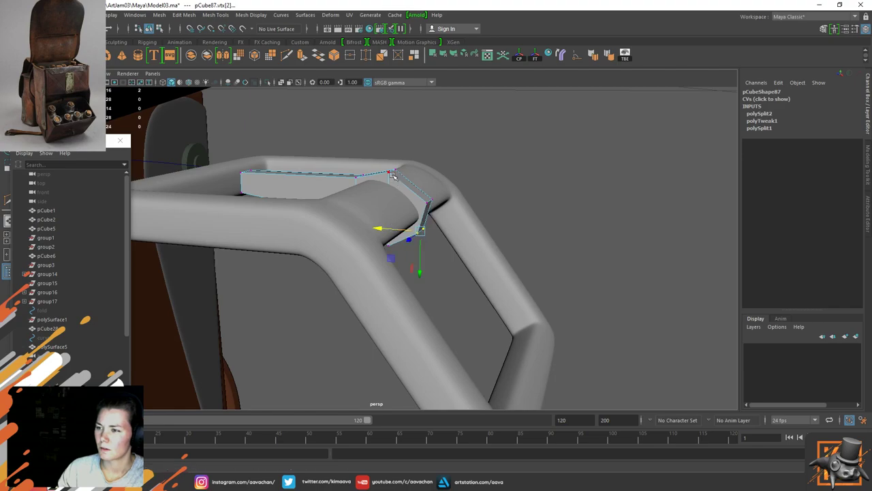
pyautogui.moveTo(393, 177); pyautogui.dragTo(471, 128, button='right')
pyautogui.click(471, 128)
pyautogui.click(418, 192)
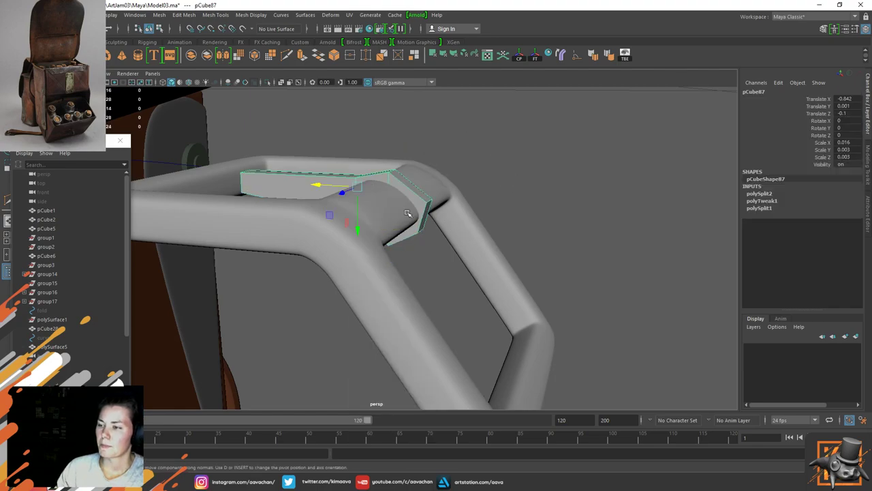
# Step: Isolate the prong and cut two more edge loops into its widened end, one on each side of the middle loop
pyautogui.moveTo(409, 210)
pyautogui.keyDown('alt'); pyautogui.mouseDown(button='middle')
pyautogui.moveTo(400, 221)
pyautogui.moveTo(408, 212)
pyautogui.mouseUp(button='middle'); pyautogui.keyUp('alt')
pyautogui.keyDown('alt'); pyautogui.moveTo(391, 214); pyautogui.dragTo(397, 219, button='right'); pyautogui.keyUp('alt')
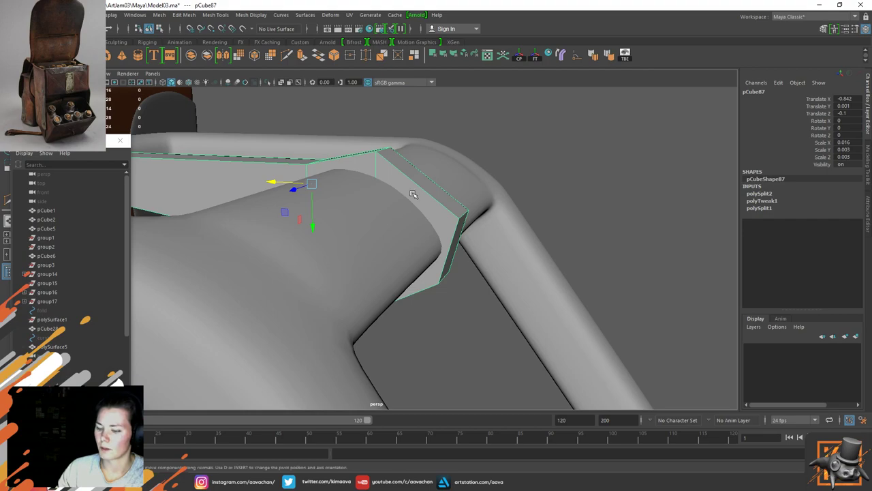
pyautogui.press('f')
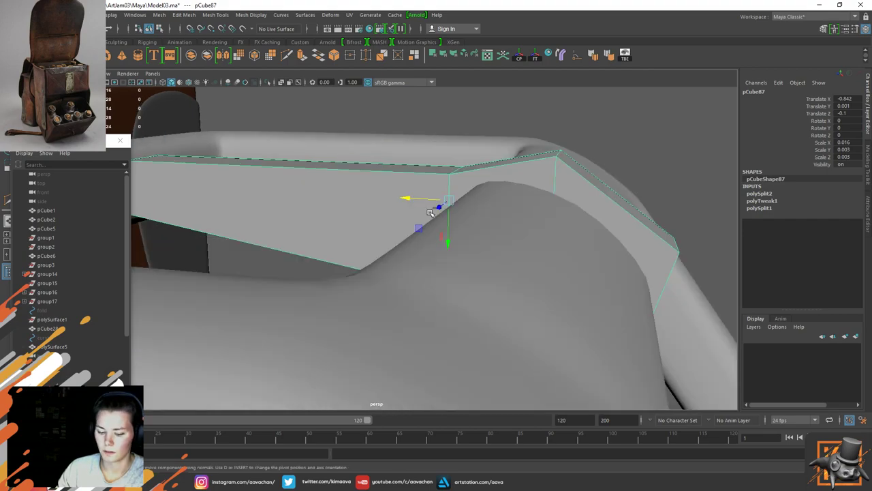
pyautogui.hotkey('ctrl', '1')
pyautogui.scroll(-3, 512, 229)
pyautogui.keyDown('alt'); pyautogui.moveTo(512, 228); pyautogui.dragTo(503, 222); pyautogui.keyUp('alt')
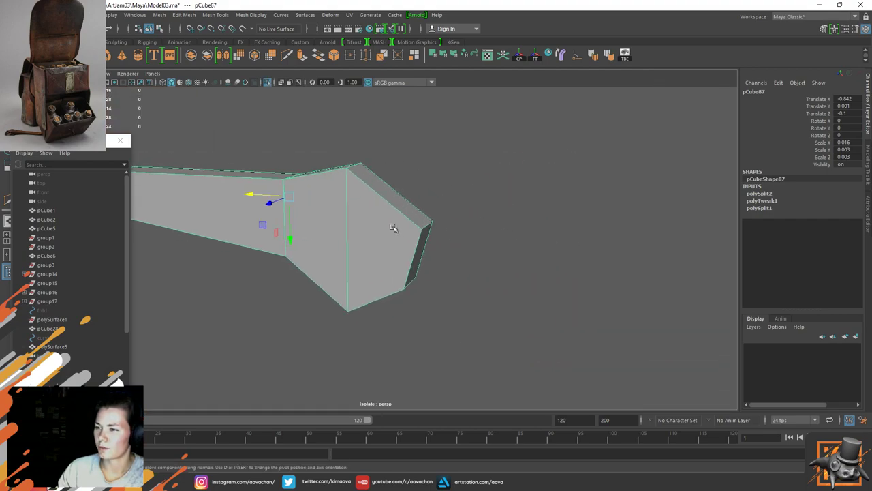
pyautogui.keyDown('shift'); pyautogui.moveTo(392, 226); pyautogui.dragTo(349, 236, button='right'); pyautogui.keyUp('shift')
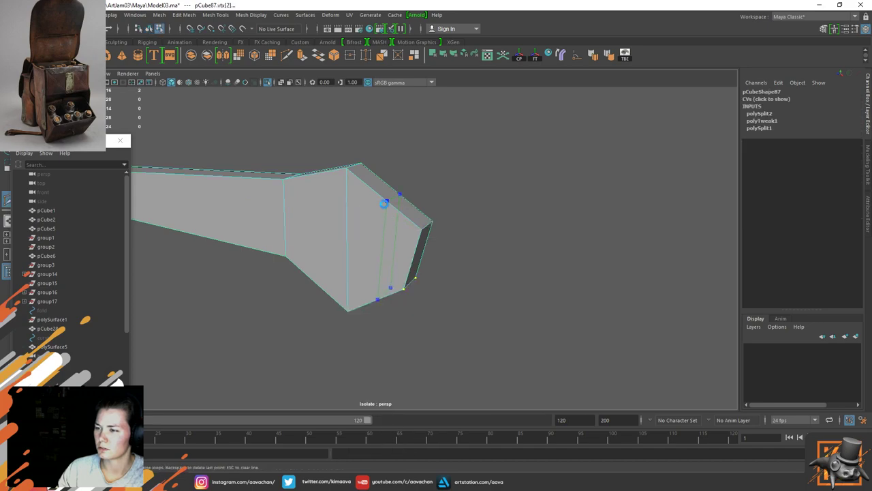
pyautogui.click(384, 203)
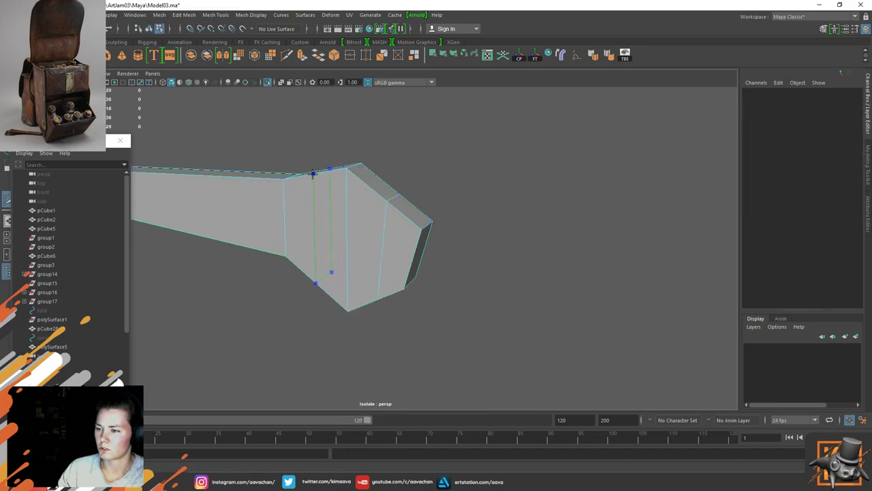
pyautogui.click(313, 173)
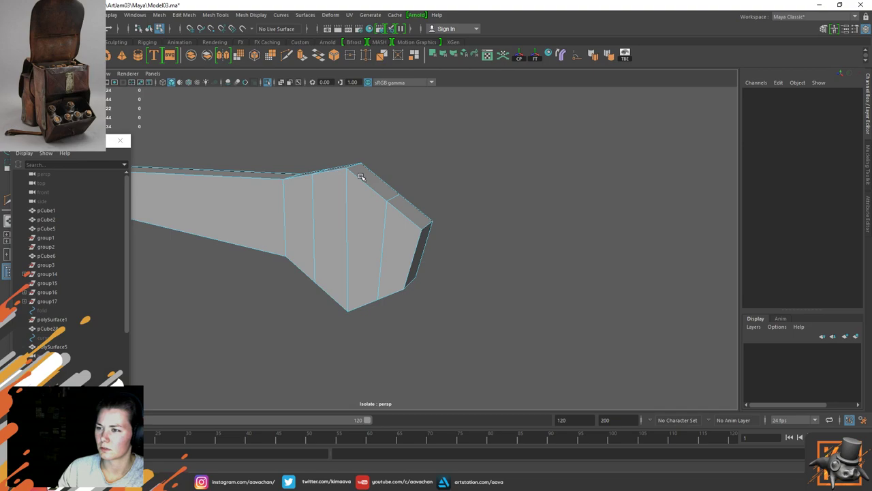
# Step: Scale both new edge loops vertically outward to round the outline of the prong's widened end
pyautogui.moveTo(360, 176); pyautogui.dragTo(341, 150, button='right')
pyautogui.doubleClick(384, 217)
pyautogui.press('r')
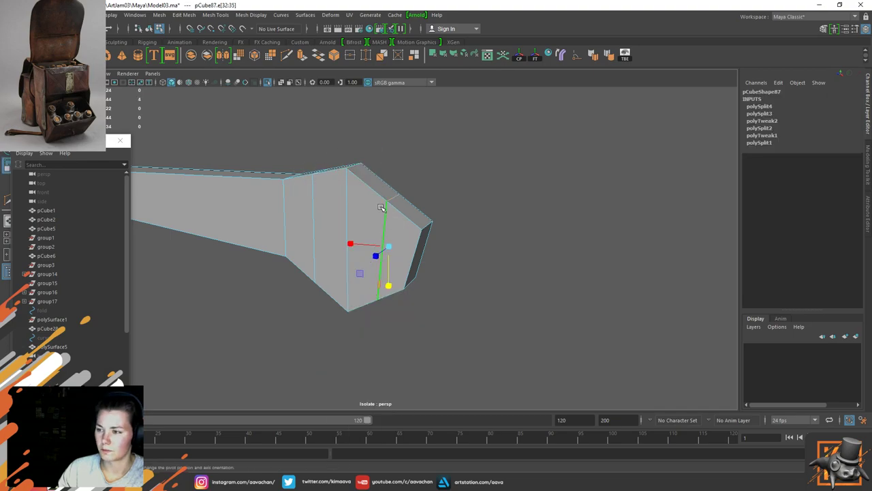
pyautogui.moveTo(389, 286); pyautogui.dragTo(391, 295)
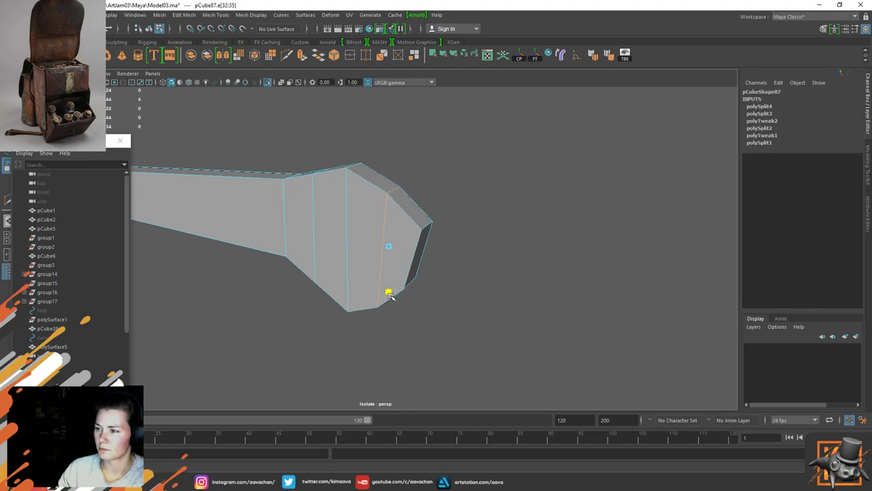
pyautogui.doubleClick(313, 218)
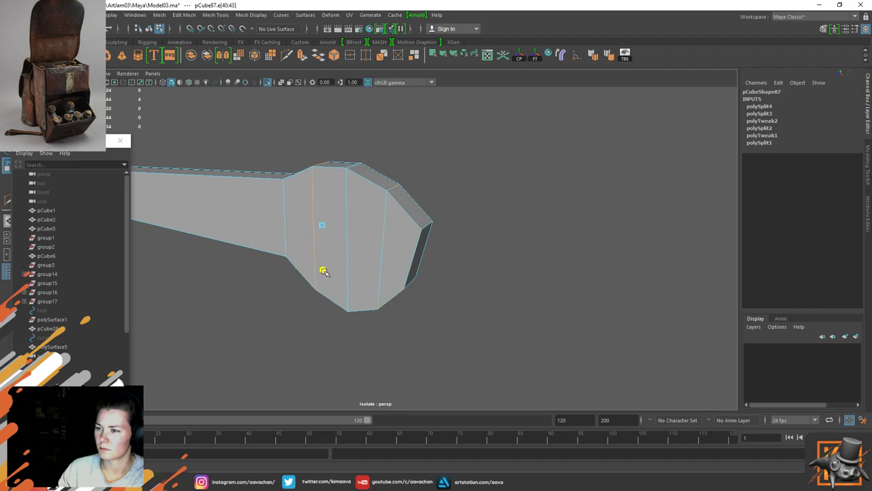
# Step: Move the upper and lower vertices at the prong's tail end to give it an even, rounded outline
pyautogui.keyDown('alt'); pyautogui.moveTo(359, 203); pyautogui.dragTo(393, 195); pyautogui.keyUp('alt')
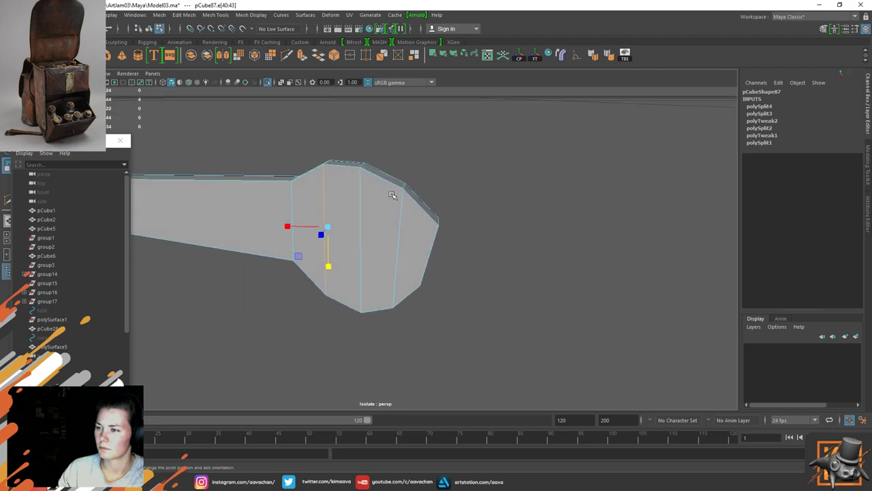
pyautogui.moveTo(391, 196); pyautogui.dragTo(327, 173, button='right')
pyautogui.moveTo(444, 262); pyautogui.dragTo(403, 278)
pyautogui.press('w')
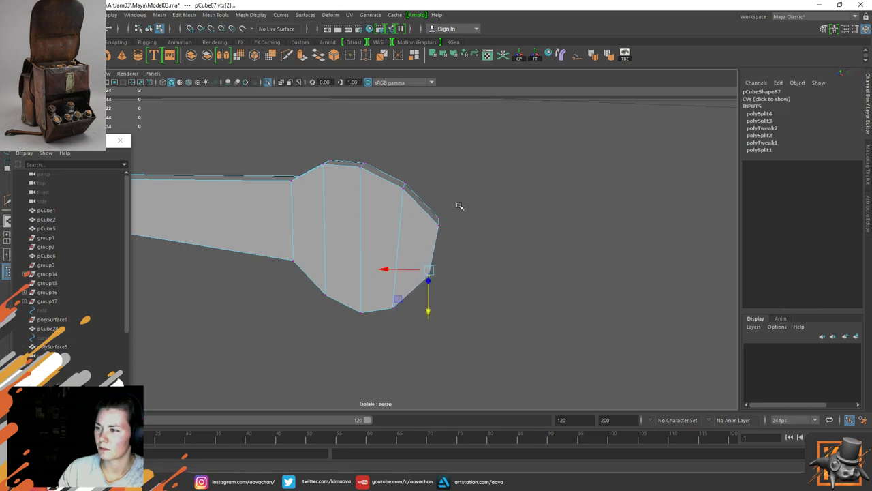
pyautogui.click(438, 220)
pyautogui.moveTo(397, 220); pyautogui.dragTo(389, 220)
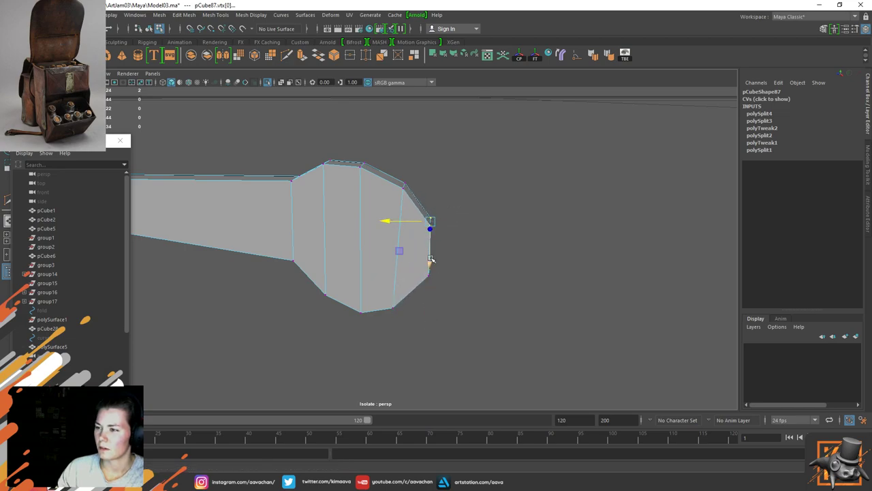
# Step: Delete the prong's construction history and end the isolation to check its fit around the frame's bar
pyautogui.keyDown('alt'); pyautogui.moveTo(354, 176); pyautogui.dragTo(337, 183); pyautogui.keyUp('alt')
pyautogui.moveTo(335, 185); pyautogui.dragTo(423, 141, button='right')
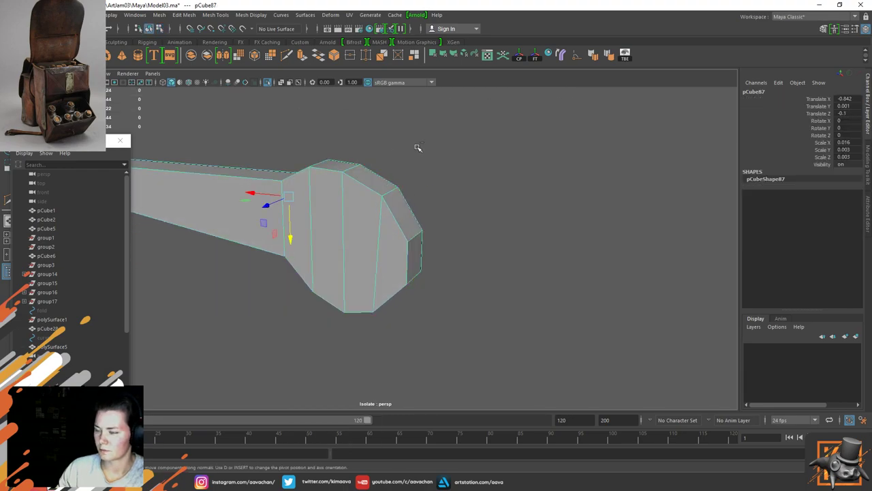
pyautogui.hotkey('ctrl', '1')
pyautogui.scroll(-3, 432, 316)
pyautogui.scroll(5, 417, 303)
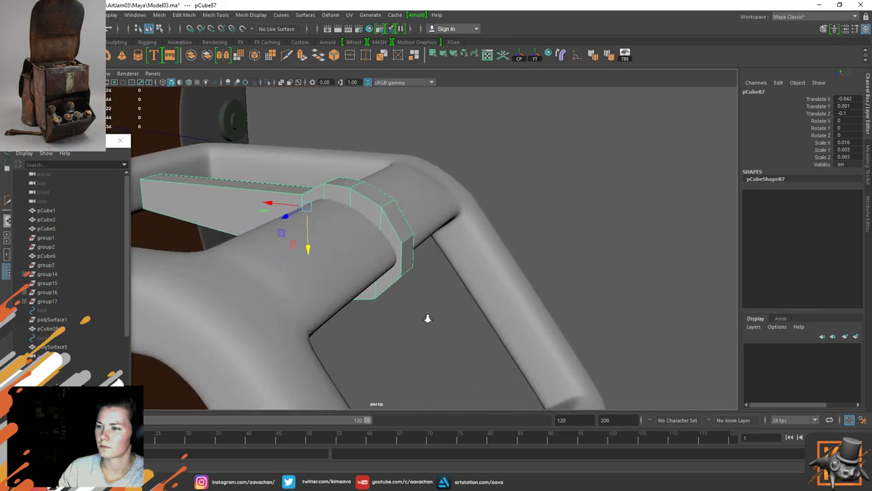
# Step: Group the buckle's frame and prong together and center the group's pivot
pyautogui.keyDown('alt'); pyautogui.moveTo(427, 319); pyautogui.dragTo(351, 285); pyautogui.keyUp('alt')
pyautogui.moveTo(448, 178); pyautogui.dragTo(447, 153, button='right')
pyautogui.scroll(-5, 440, 235)
pyautogui.press('f')
pyautogui.keyDown('alt'); pyautogui.moveTo(456, 253); pyautogui.dragTo(430, 254); pyautogui.keyUp('alt')
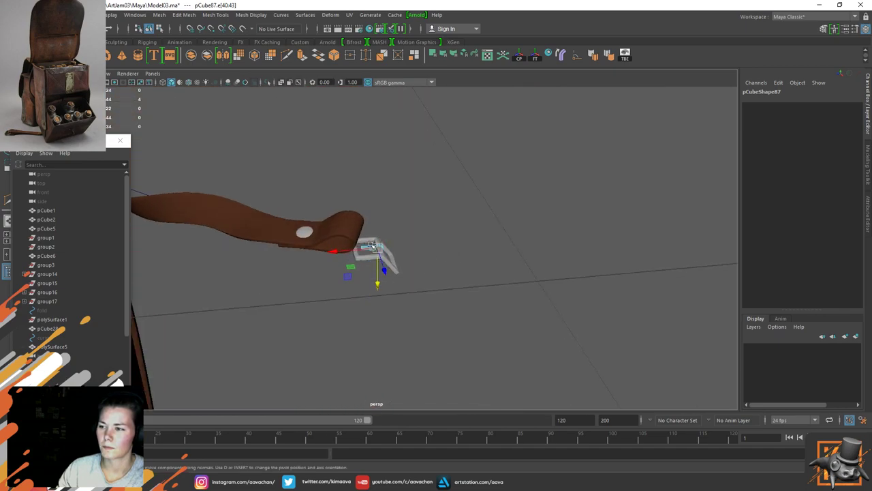
pyautogui.moveTo(372, 245); pyautogui.dragTo(477, 161, button='right')
pyautogui.scroll(6, 426, 290)
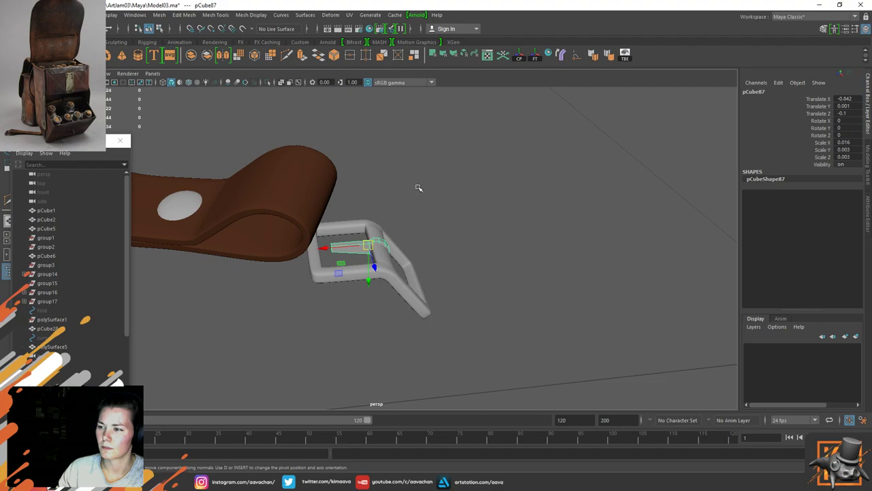
pyautogui.moveTo(419, 188); pyautogui.dragTo(367, 304)
pyautogui.hotkey('ctrl', 'g')
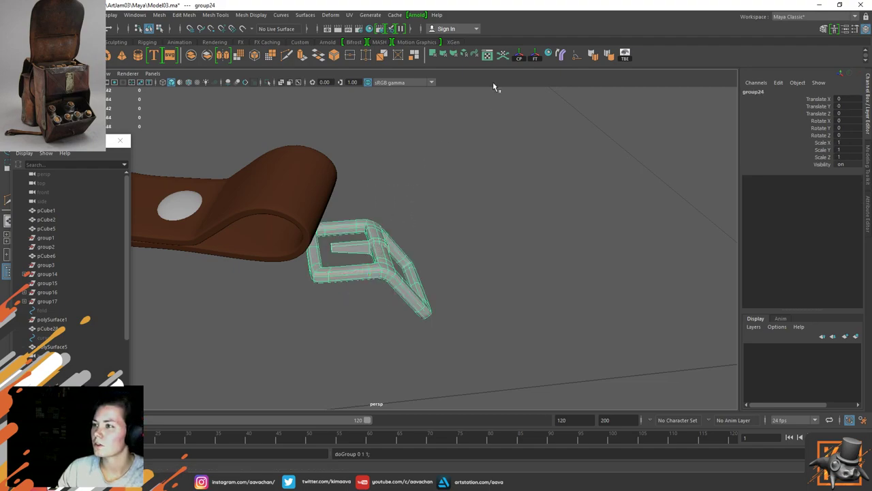
pyautogui.click(520, 56)
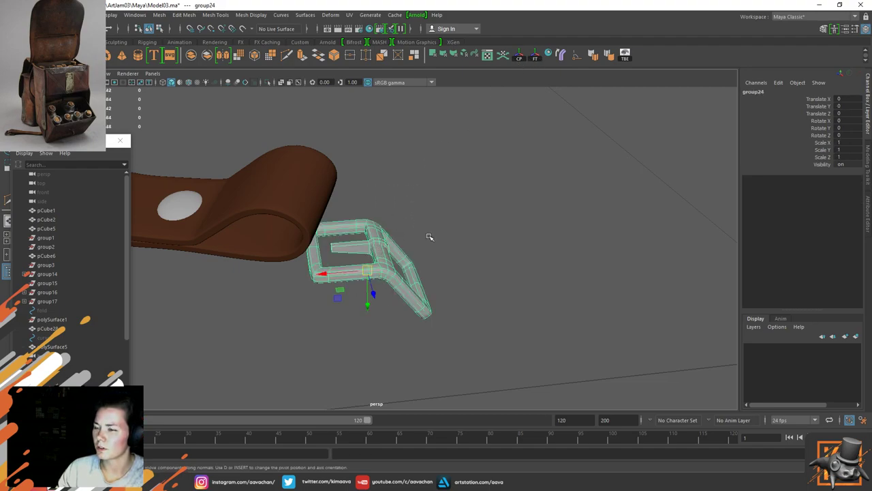
# Step: Raise the buckle group to the strap's end loop and turn it around so its bar sits inside the loop
pyautogui.moveTo(370, 295); pyautogui.dragTo(351, 230)
pyautogui.press('e')
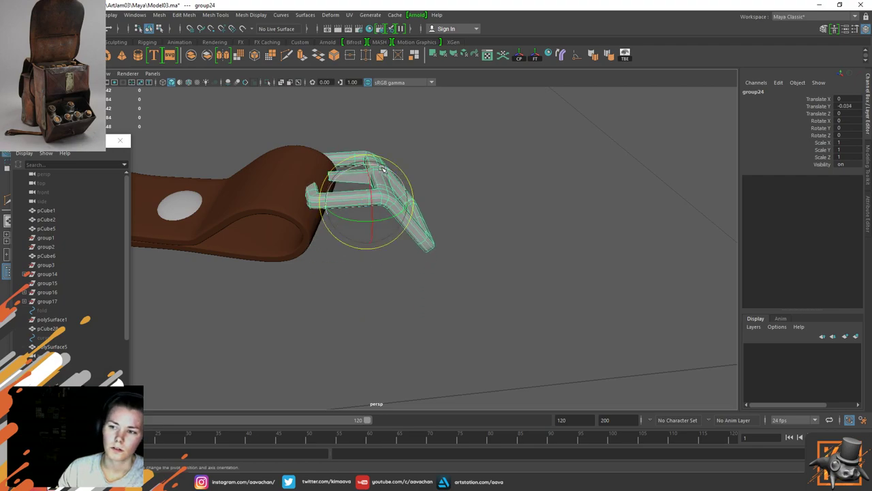
pyautogui.press('w')
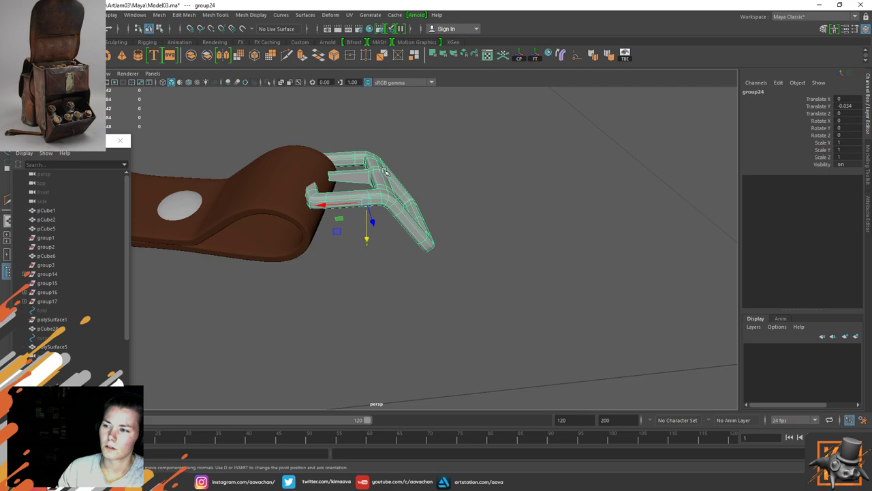
pyautogui.press('e')
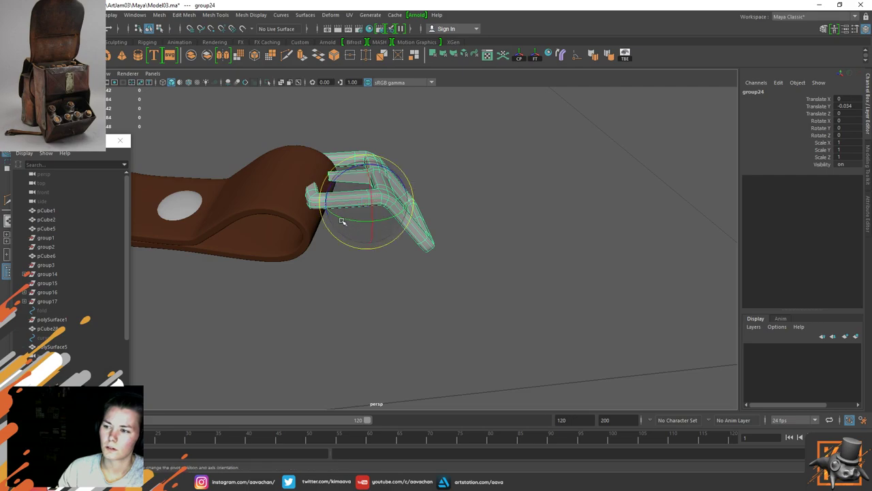
pyautogui.moveTo(342, 218); pyautogui.dragTo(406, 191)
pyautogui.press('w')
pyautogui.moveTo(397, 221); pyautogui.dragTo(293, 215)
pyautogui.press('e')
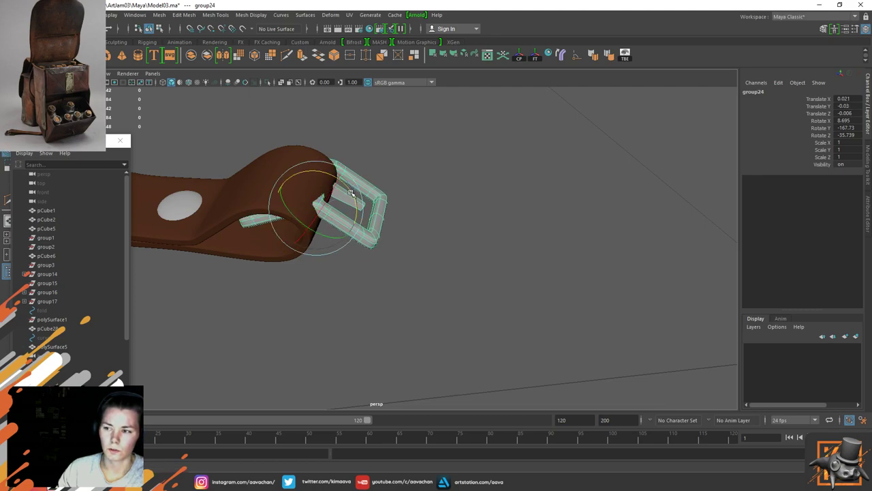
# Step: Level the buckle group in the strap's loop, scale it uniformly to 1.344 and shift its bar into the loop
pyautogui.moveTo(351, 193); pyautogui.dragTo(341, 184)
pyautogui.press('w')
pyautogui.moveTo(315, 227); pyautogui.dragTo(351, 216)
pyautogui.press('r')
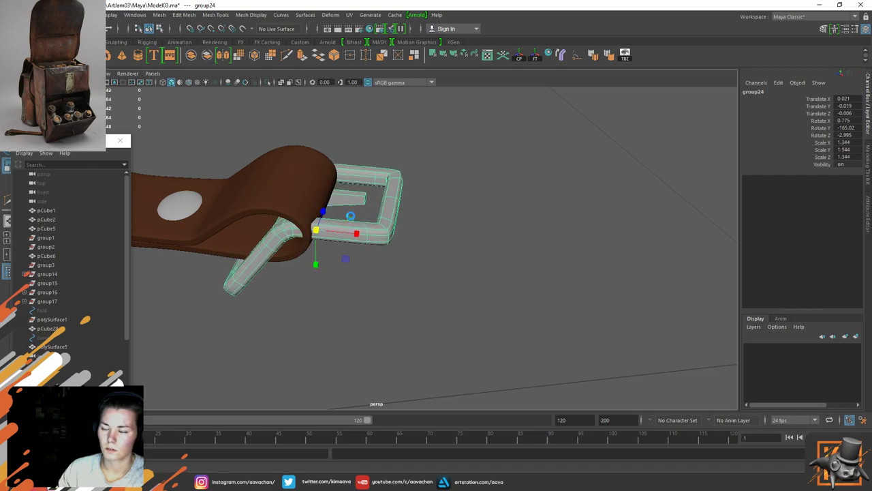
pyautogui.press('w')
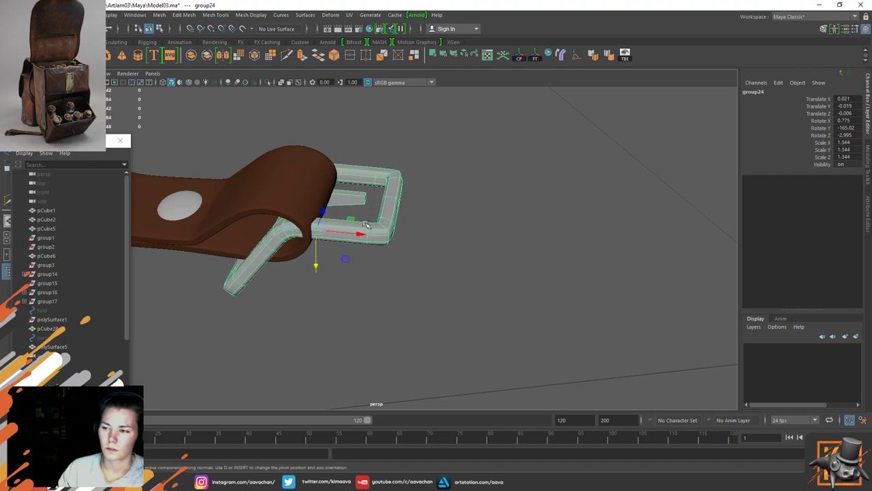
pyautogui.moveTo(317, 231); pyautogui.dragTo(321, 219)
# Step: Rotate the buckle group to about 19.3, -160.5 and -7.3 degrees to follow the strap, and reposition it in the loop
pyautogui.keyDown('alt'); pyautogui.moveTo(321, 268); pyautogui.dragTo(432, 279); pyautogui.keyUp('alt')
pyautogui.press('e')
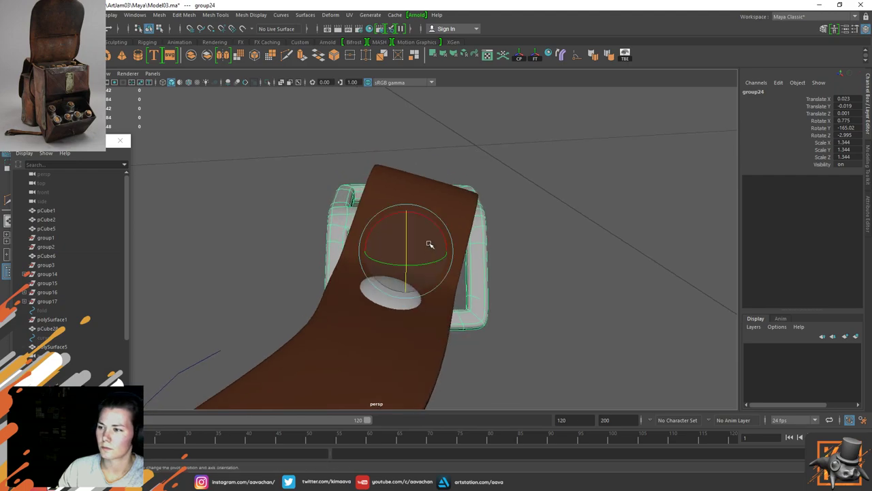
pyautogui.moveTo(430, 243); pyautogui.dragTo(423, 273)
pyautogui.moveTo(437, 230); pyautogui.dragTo(392, 220)
pyautogui.press('w')
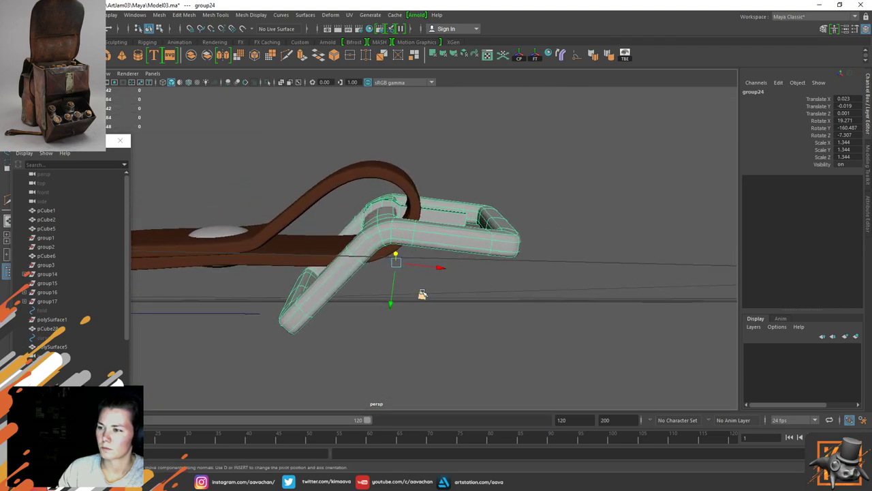
pyautogui.moveTo(422, 293)
pyautogui.mouseDown()
pyautogui.moveTo(415, 279)
pyautogui.moveTo(426, 283)
pyautogui.mouseUp()
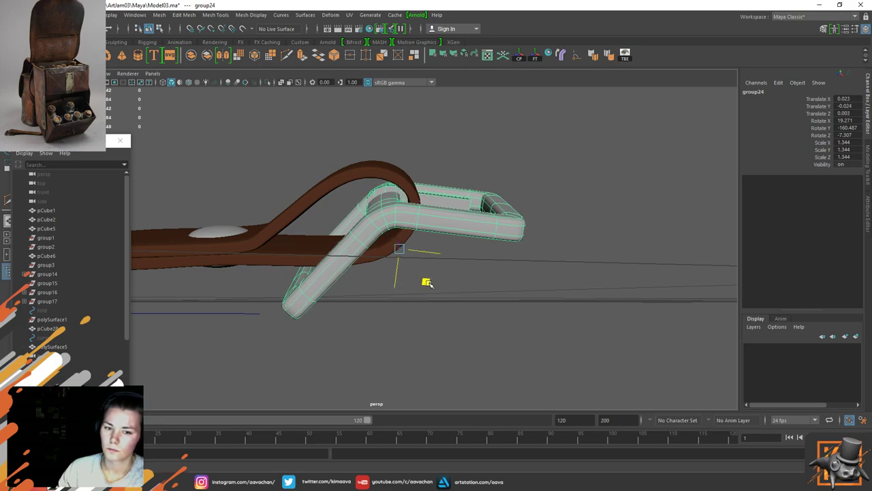
pyautogui.moveTo(427, 282); pyautogui.dragTo(424, 323)
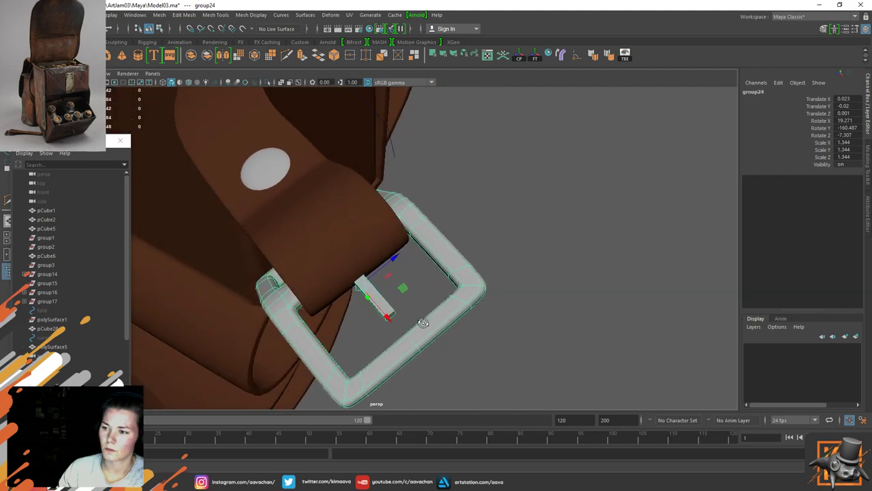
# Step: Scale the buckle group uniformly to 1.223 and move it so its bar rests inside the strap's loop
pyautogui.press('r')
pyautogui.moveTo(360, 286); pyautogui.dragTo(451, 262)
pyautogui.press('w')
pyautogui.moveTo(423, 294); pyautogui.dragTo(430, 285, button='middle')
pyautogui.keyDown('alt'); pyautogui.moveTo(425, 334); pyautogui.dragTo(399, 271); pyautogui.keyUp('alt')
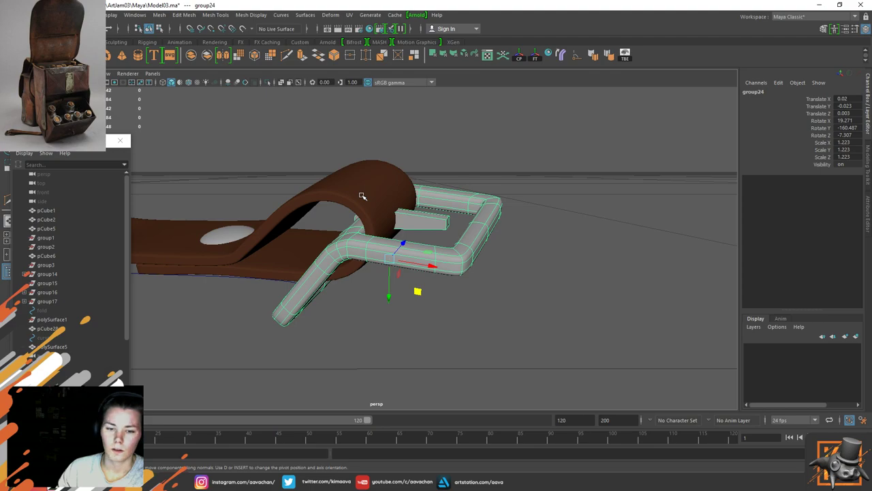
# Step: Compare the buckle with the strap close-up in the reference photo and inspect the strap's loop with its smooth preview off
pyautogui.moveTo(2, 229); pyautogui.dragTo(316, 261, button='right')
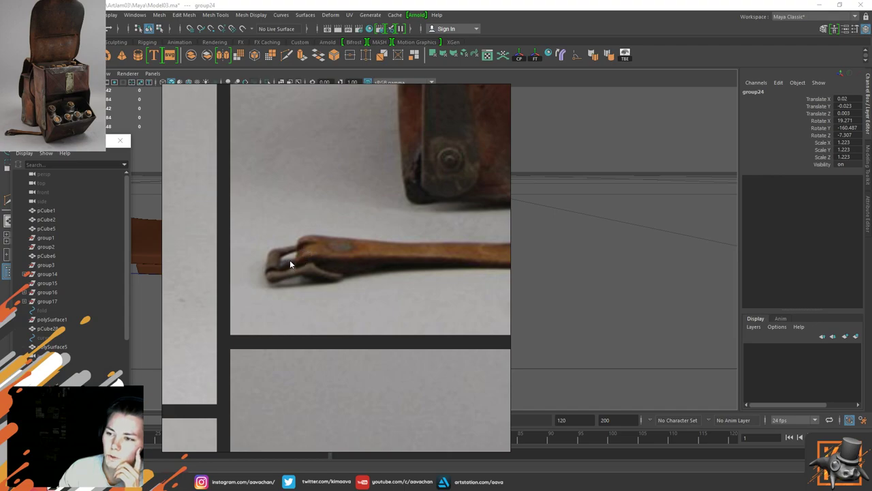
pyautogui.moveTo(452, 161); pyautogui.dragTo(1, 205, button='right')
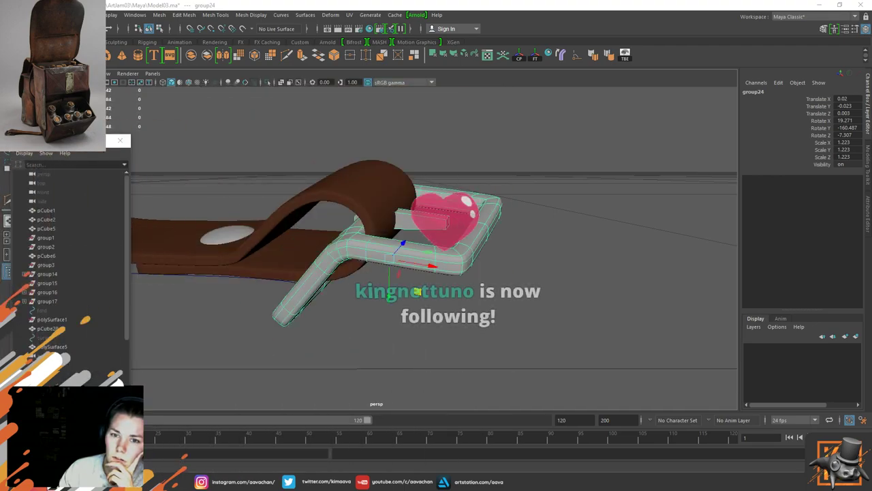
pyautogui.click(367, 194)
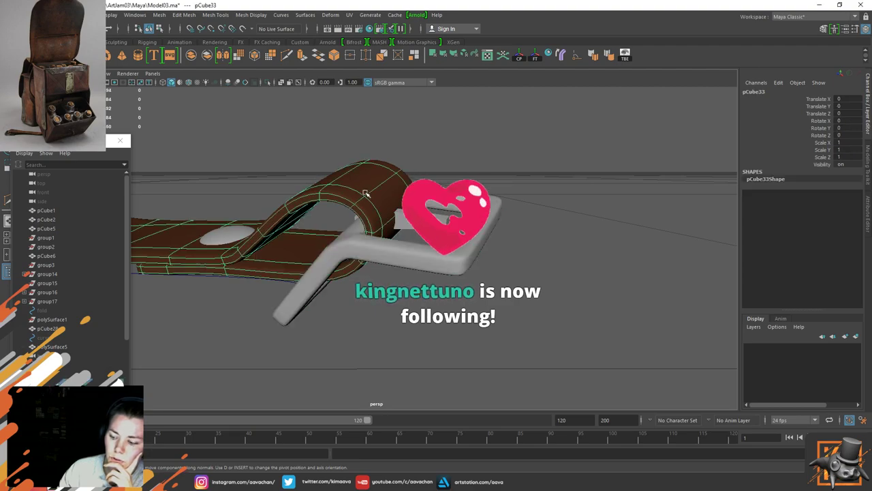
pyautogui.press('1')
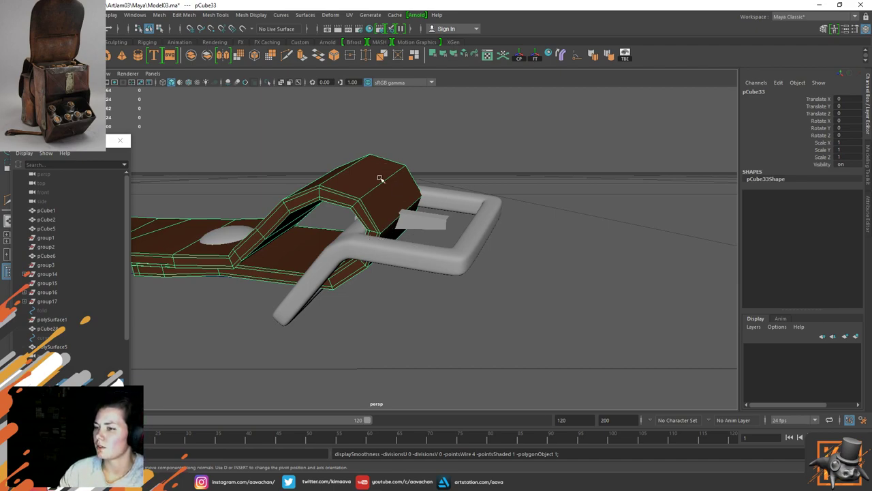
pyautogui.scroll(4, 337, 220)
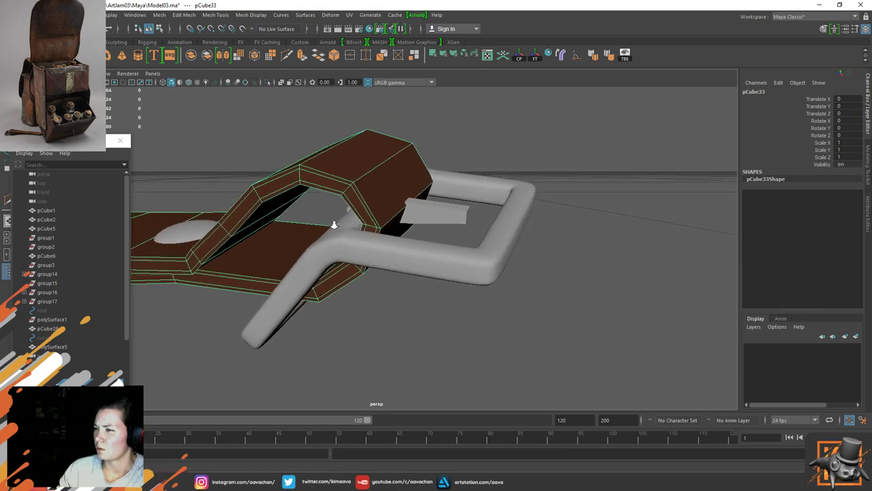
pyautogui.keyDown('alt'); pyautogui.moveTo(334, 225); pyautogui.dragTo(394, 229); pyautogui.keyUp('alt')
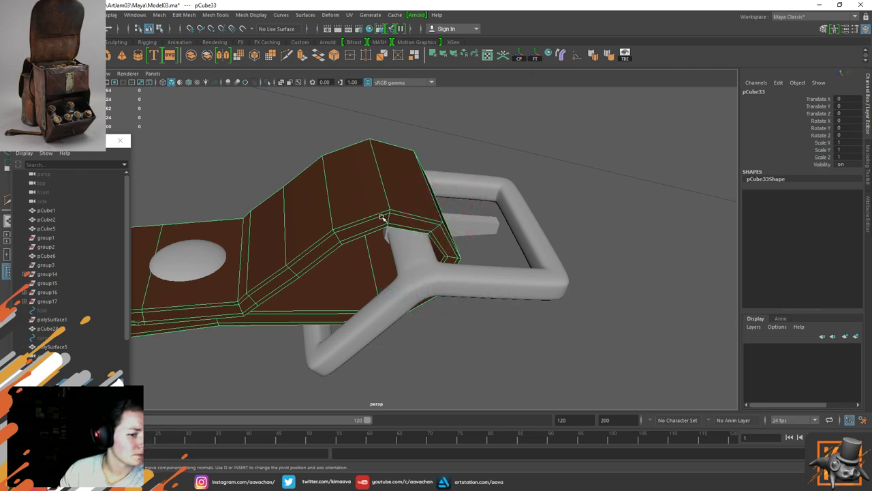
pyautogui.keyDown('alt'); pyautogui.moveTo(449, 242); pyautogui.dragTo(429, 255); pyautogui.keyUp('alt')
# Step: Shift the buckle frame slightly along the X axis to 0.191
pyautogui.click(409, 267)
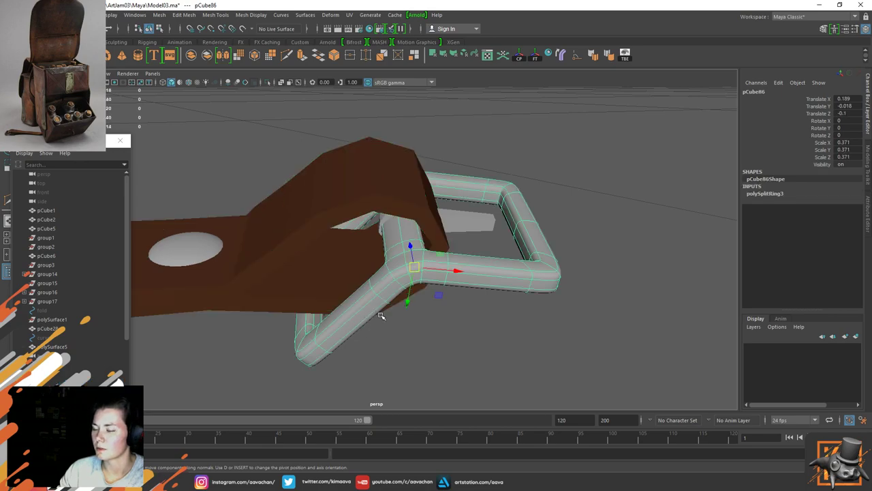
pyautogui.keyDown('alt'); pyautogui.moveTo(381, 316); pyautogui.dragTo(440, 274); pyautogui.keyUp('alt')
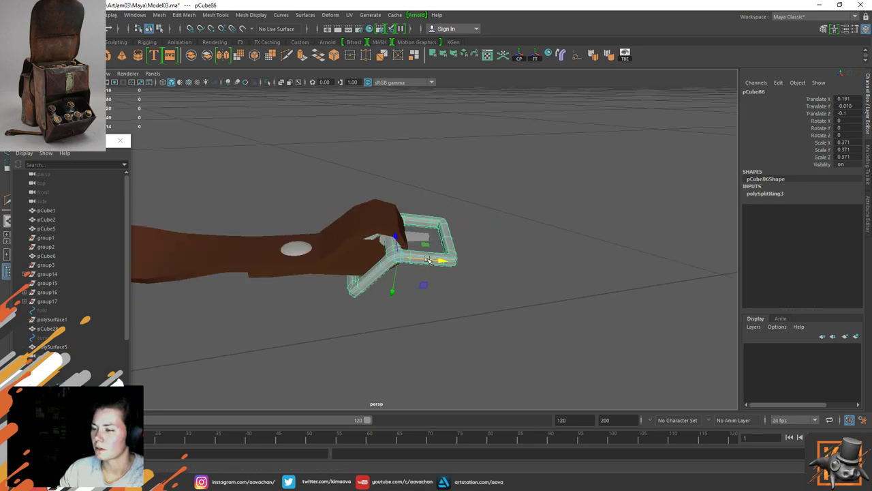
pyautogui.click(444, 193)
# Step: Turn the strap's smooth preview on and lower the vertices over the crest of its end loop toward the buckle's bar
pyautogui.click(376, 228)
pyautogui.keyDown('alt'); pyautogui.moveTo(425, 221); pyautogui.dragTo(418, 197); pyautogui.keyUp('alt')
pyautogui.moveTo(436, 174); pyautogui.dragTo(349, 162, button='right')
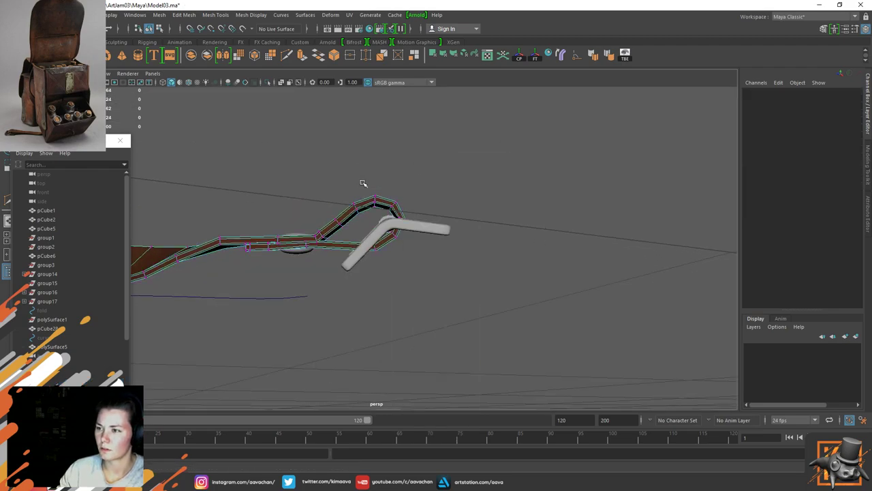
pyautogui.keyDown('alt'); pyautogui.moveTo(363, 183); pyautogui.dragTo(348, 175); pyautogui.keyUp('alt')
pyautogui.keyDown('alt'); pyautogui.moveTo(397, 203); pyautogui.dragTo(464, 172); pyautogui.keyUp('alt')
pyautogui.press('3')
pyautogui.moveTo(374, 217); pyautogui.dragTo(375, 229)
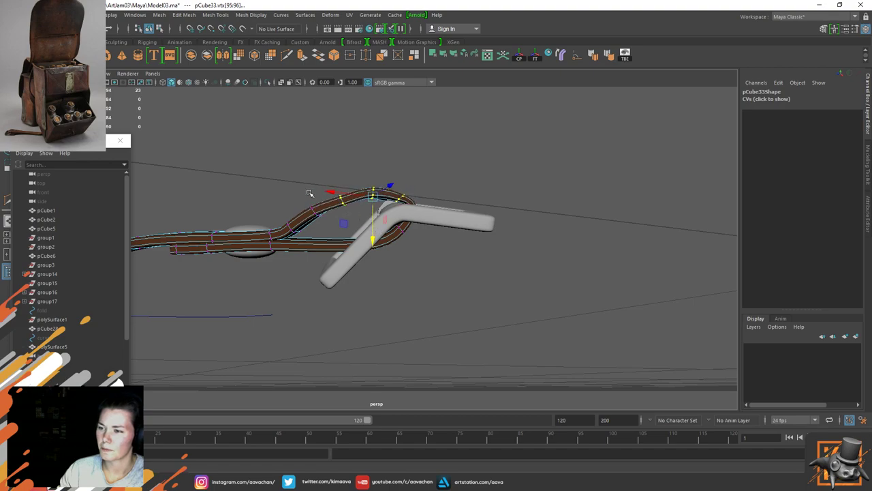
# Step: Delete two edge loops from the sloping part of the strap's end loop and adjust the neighbouring loop to smooth the curve
pyautogui.keyDown('alt'); pyautogui.moveTo(309, 193); pyautogui.dragTo(317, 195); pyautogui.keyUp('alt')
pyautogui.moveTo(324, 221); pyautogui.dragTo(261, 235, button='right')
pyautogui.doubleClick(316, 213)
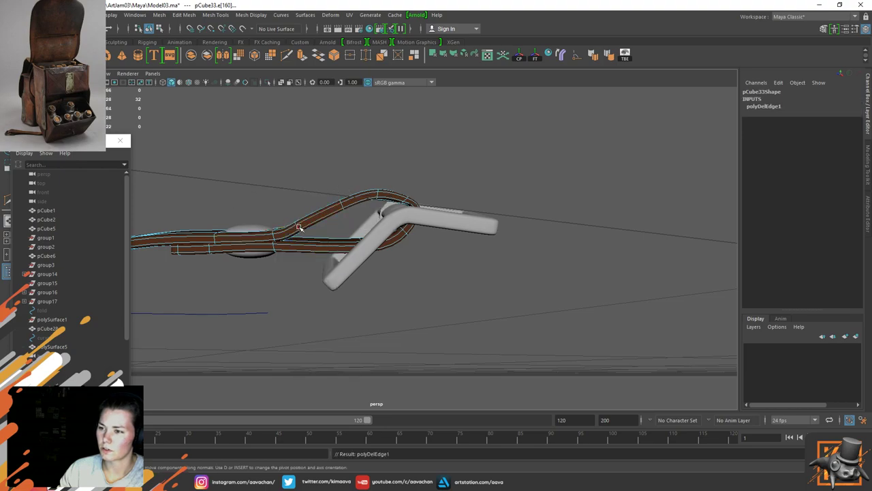
pyautogui.click(344, 201)
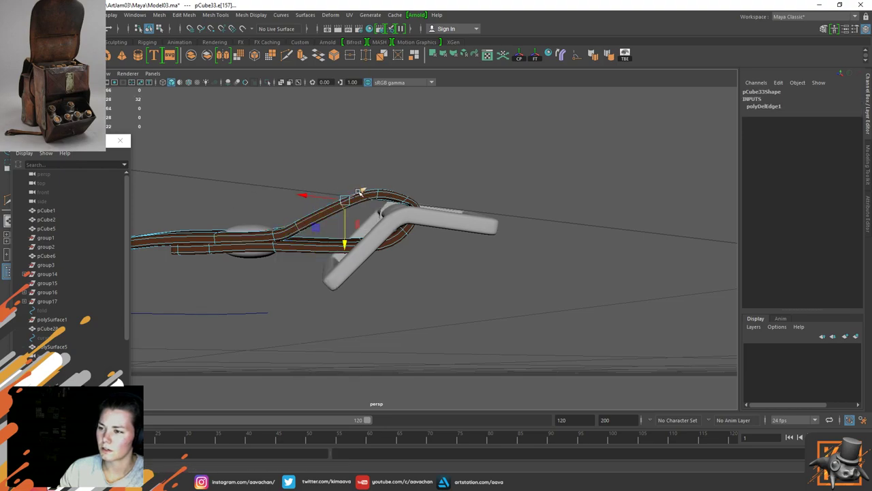
pyautogui.click(293, 227)
pyautogui.keyDown('shift'); pyautogui.moveTo(293, 227); pyautogui.dragTo(232, 247, button='right'); pyautogui.keyUp('shift')
pyautogui.moveTo(365, 158)
pyautogui.keyDown('alt'); pyautogui.mouseDown()
pyautogui.moveTo(354, 148)
pyautogui.moveTo(338, 166)
pyautogui.moveTo(350, 163)
pyautogui.mouseUp(); pyautogui.keyUp('alt')
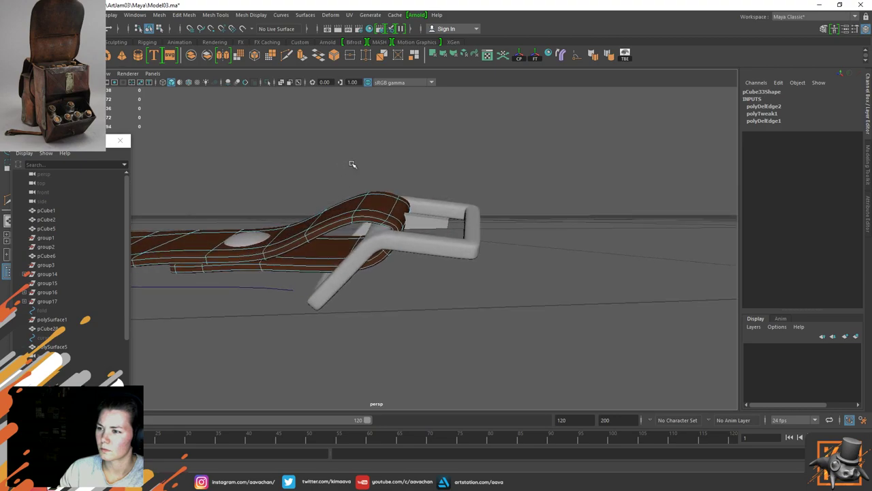
# Step: Adjust the edge loop at the crest of the strap's end loop and align its pivot to the adjacent face
pyautogui.click(415, 197)
pyautogui.moveTo(364, 238); pyautogui.dragTo(353, 237, button='middle')
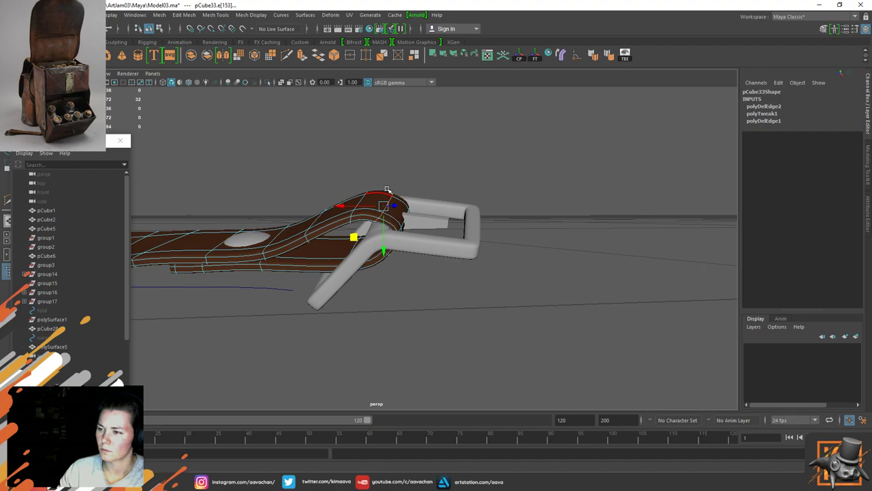
pyautogui.press('e')
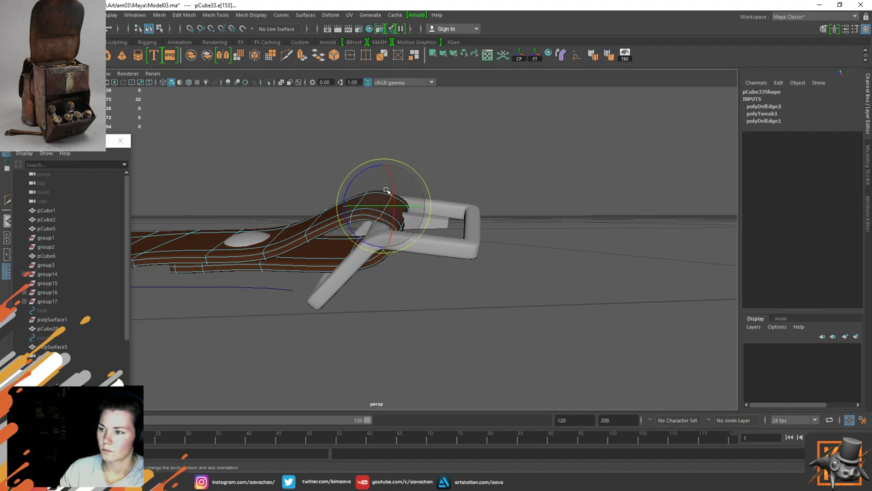
pyautogui.keyDown('alt'); pyautogui.moveTo(381, 201); pyautogui.dragTo(401, 229); pyautogui.keyUp('alt')
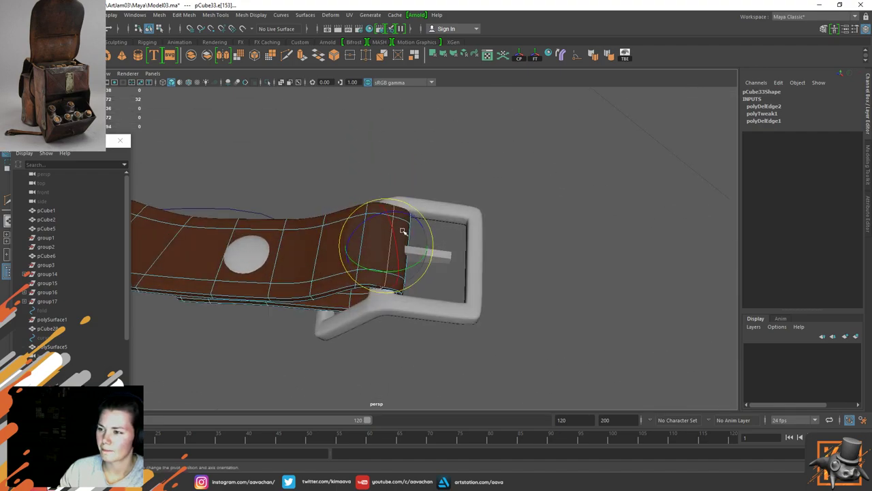
pyautogui.press('d')
pyautogui.click(378, 232)
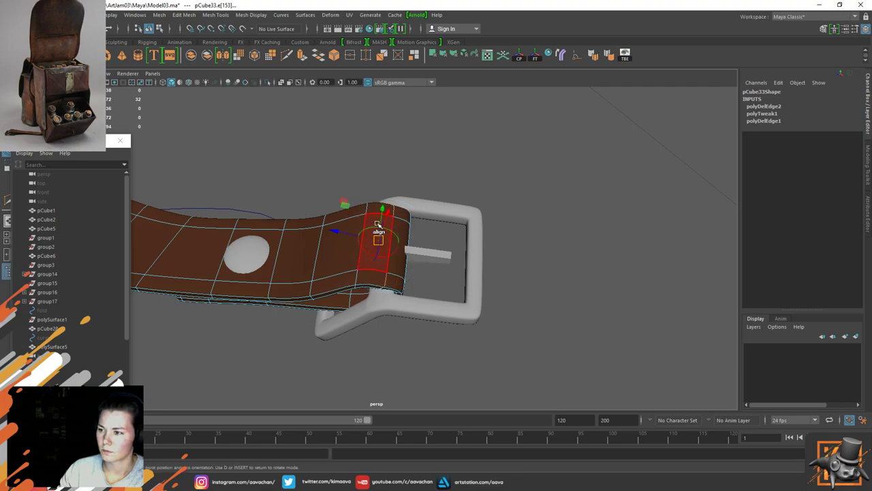
pyautogui.keyDown('alt'); pyautogui.moveTo(402, 218); pyautogui.dragTo(429, 178); pyautogui.keyUp('alt')
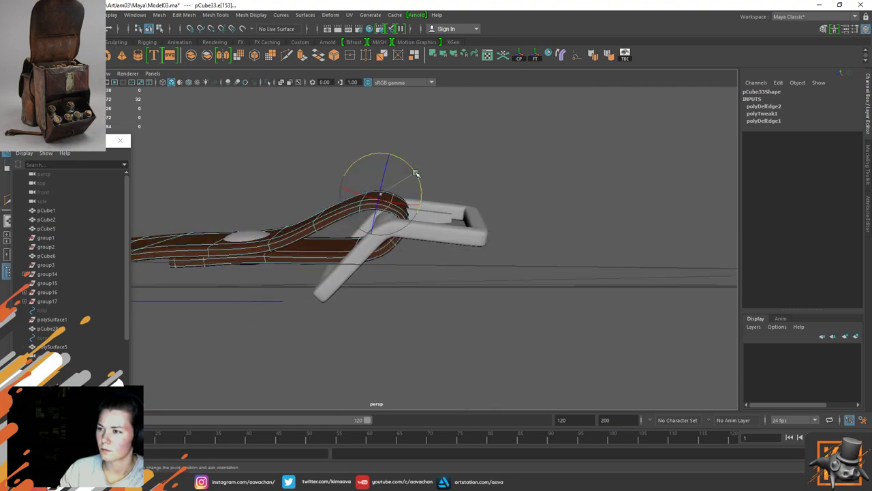
pyautogui.press('w')
pyautogui.click(399, 176)
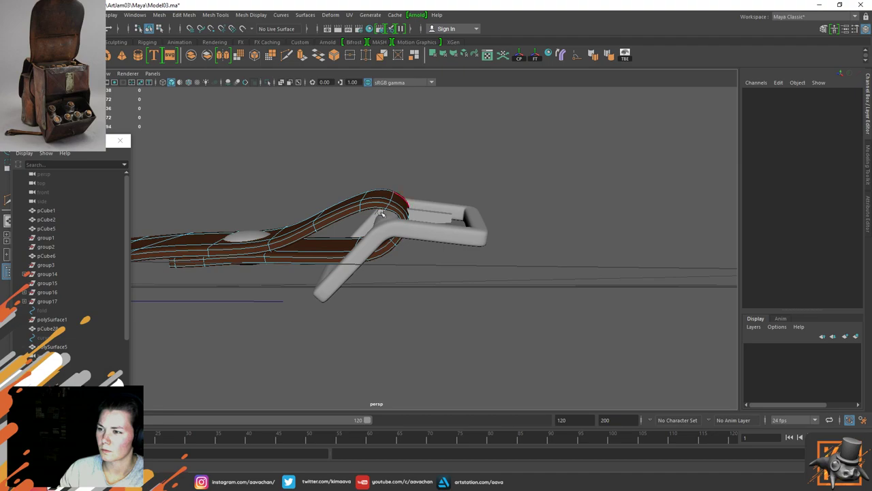
pyautogui.keyDown('alt'); pyautogui.moveTo(400, 175); pyautogui.dragTo(385, 180); pyautogui.keyUp('alt')
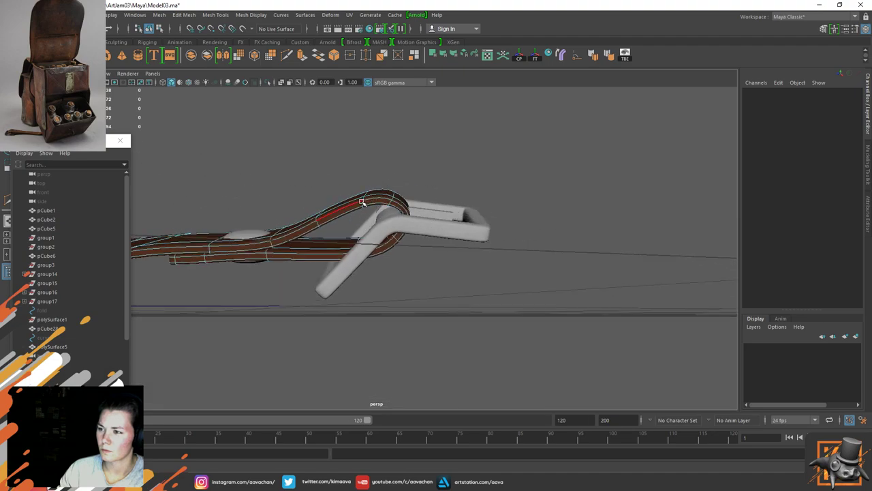
# Step: Delete another edge loop from the slope just before the crest of the strap's end loop and turn its smooth preview off
pyautogui.click(365, 194)
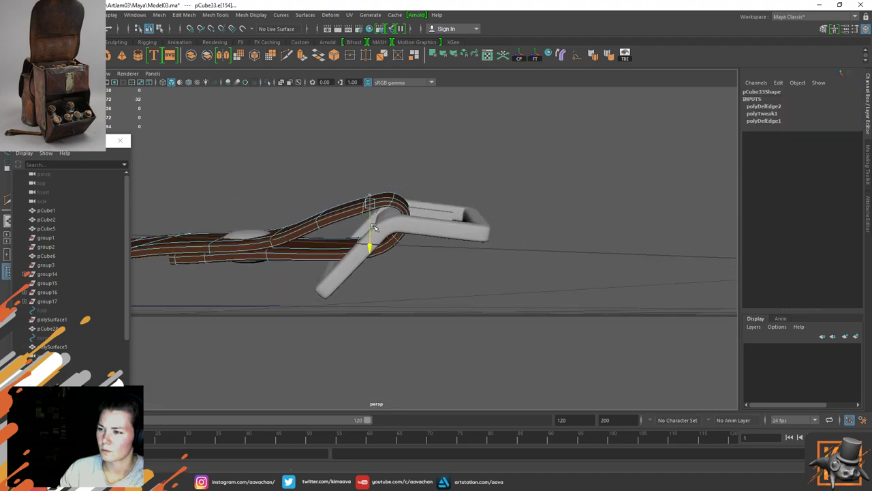
pyautogui.keyDown('shift'); pyautogui.moveTo(356, 208); pyautogui.dragTo(319, 222, button='right'); pyautogui.keyUp('shift')
pyautogui.keyDown('alt'); pyautogui.moveTo(318, 221); pyautogui.dragTo(414, 189); pyautogui.keyUp('alt')
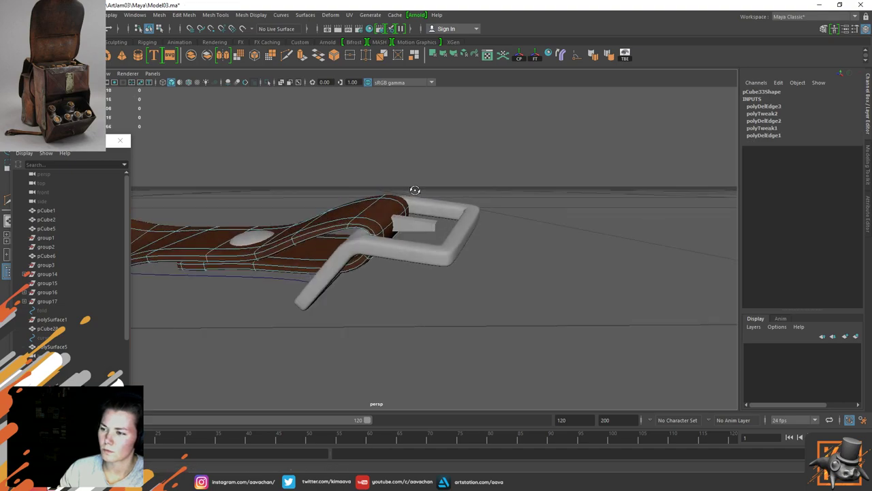
pyautogui.press('1')
# Step: Select the edge loop at the tip of the strap's end loop and align its rotation pivot to the adjacent face
pyautogui.keyDown('alt'); pyautogui.moveTo(413, 203); pyautogui.dragTo(508, 175); pyautogui.keyUp('alt')
pyautogui.click(430, 212)
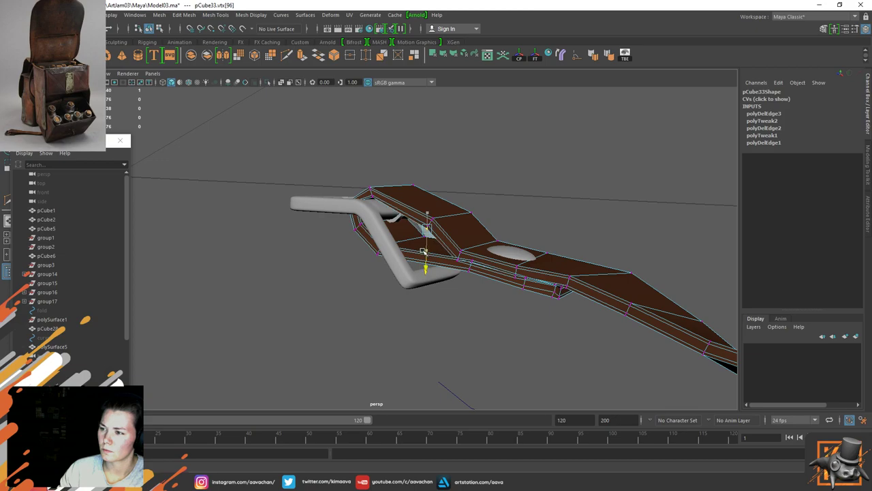
pyautogui.moveTo(426, 198); pyautogui.dragTo(502, 154, button='right')
pyautogui.keyDown('alt'); pyautogui.moveTo(502, 155); pyautogui.dragTo(359, 208); pyautogui.keyUp('alt')
pyautogui.scroll(3, 432, 171)
pyautogui.scroll(-2, 430, 176)
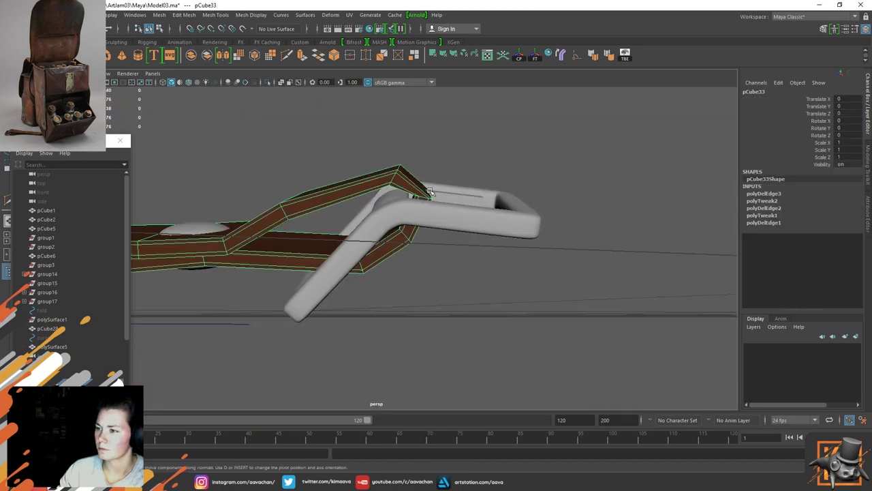
pyautogui.scroll(1, 413, 195)
pyautogui.moveTo(419, 168); pyautogui.dragTo(415, 145, button='right')
pyautogui.click(437, 179)
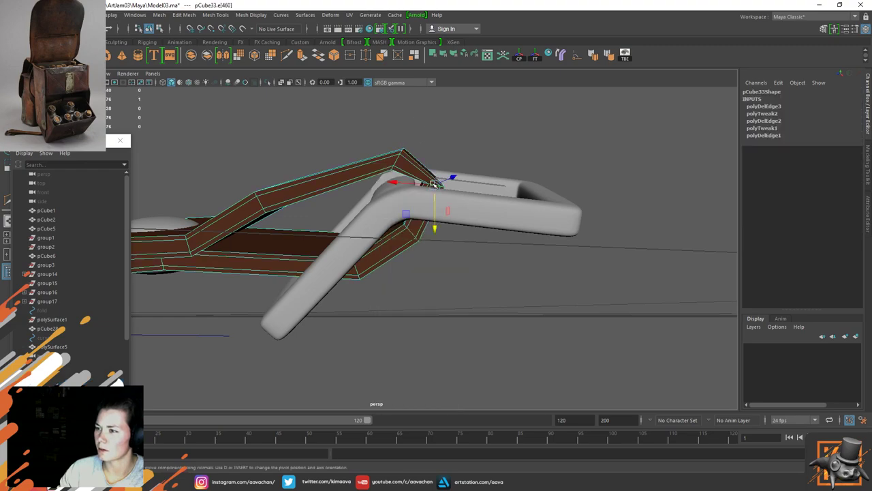
pyautogui.press('e')
pyautogui.press('d')
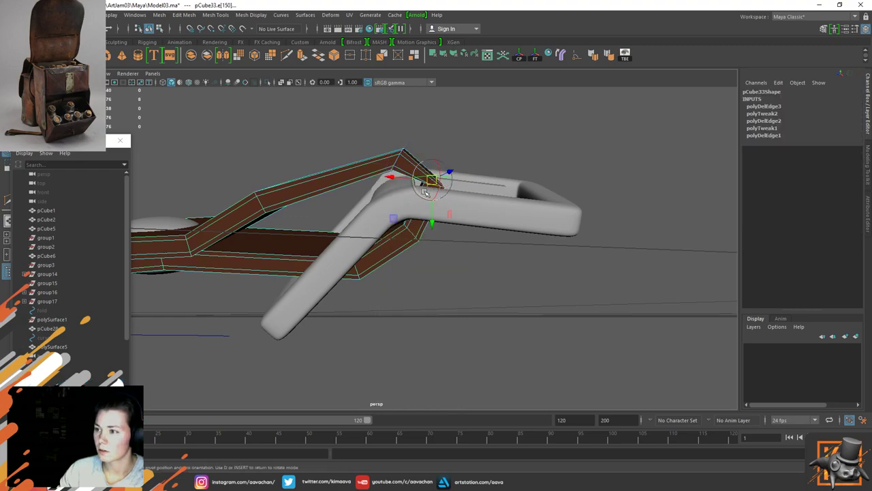
pyautogui.click(413, 174)
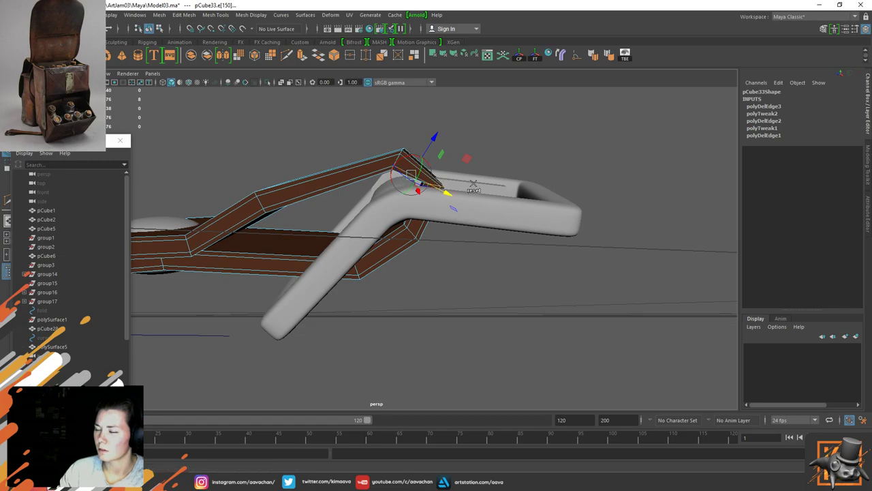
# Step: Rotate the edge loop at the strap's tip to even out the bend around the buckle bar and turn smooth preview on
pyautogui.keyDown('alt'); pyautogui.moveTo(382, 189); pyautogui.dragTo(434, 188, button='right'); pyautogui.keyUp('alt')
pyautogui.keyDown('alt'); pyautogui.moveTo(491, 102); pyautogui.dragTo(449, 180, button='middle'); pyautogui.keyUp('alt')
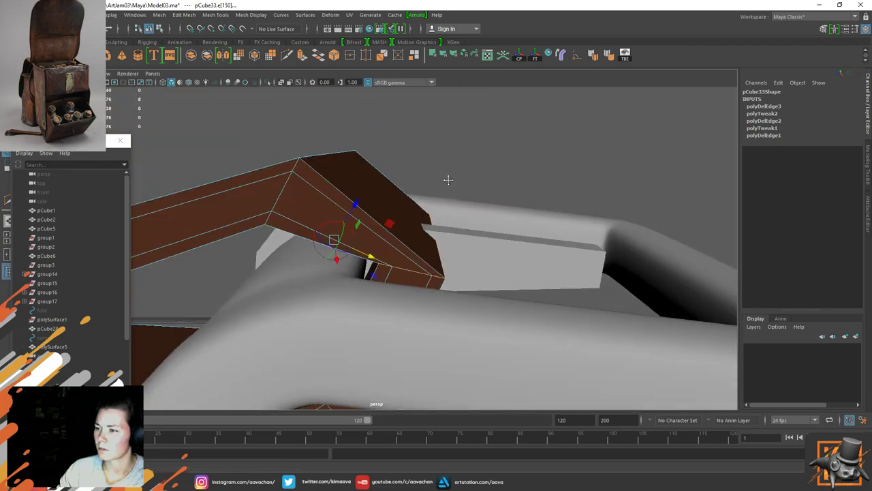
pyautogui.click(414, 274)
pyautogui.press('e')
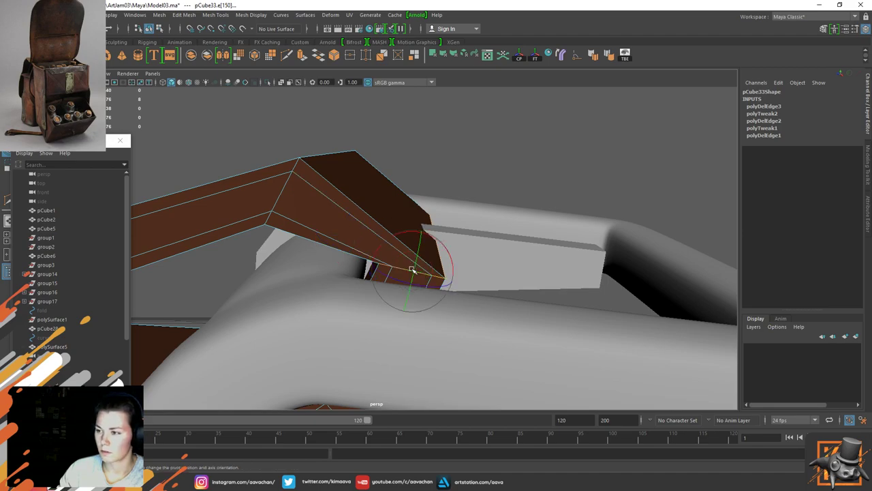
pyautogui.moveTo(412, 271); pyautogui.dragTo(417, 226)
pyautogui.moveTo(333, 202); pyautogui.dragTo(413, 152, button='right')
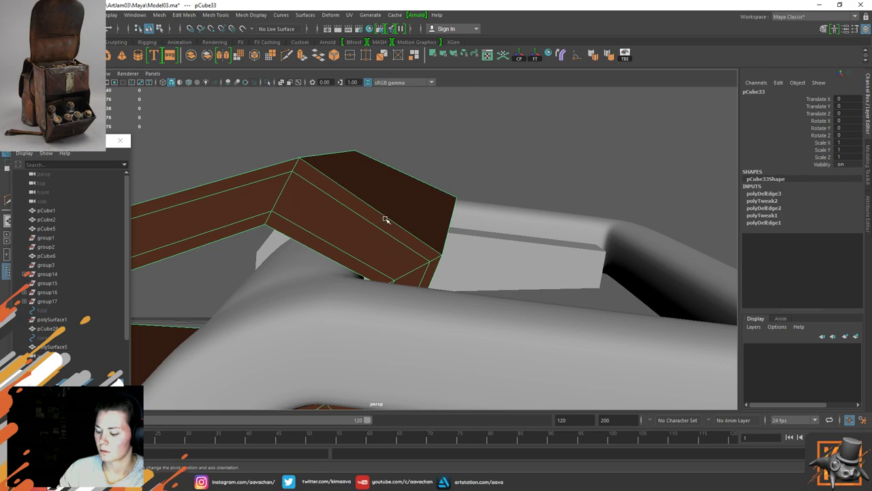
pyautogui.press('3')
pyautogui.click(453, 176)
# Step: Examine the buckle and the strap's end loop from several sides and in relation to the whole bag
pyautogui.scroll(-8, 463, 197)
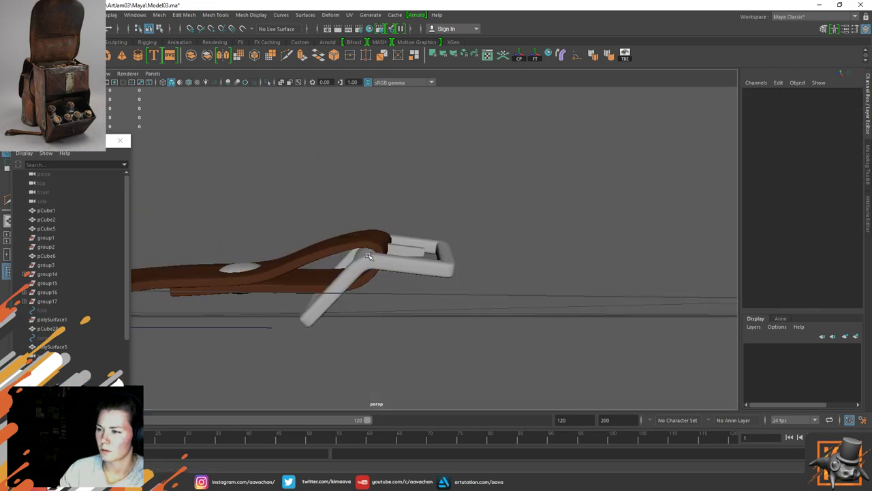
pyautogui.keyDown('alt'); pyautogui.moveTo(368, 256); pyautogui.dragTo(388, 265, button='right'); pyautogui.keyUp('alt')
pyautogui.moveTo(417, 283)
pyautogui.keyDown('alt'); pyautogui.mouseDown()
pyautogui.moveTo(422, 275)
pyautogui.moveTo(422, 282)
pyautogui.mouseUp(); pyautogui.keyUp('alt')
pyautogui.keyDown('alt'); pyautogui.moveTo(423, 288); pyautogui.dragTo(381, 259, button='right'); pyautogui.keyUp('alt')
pyautogui.keyDown('alt'); pyautogui.moveTo(445, 230); pyautogui.dragTo(253, 240); pyautogui.keyUp('alt')
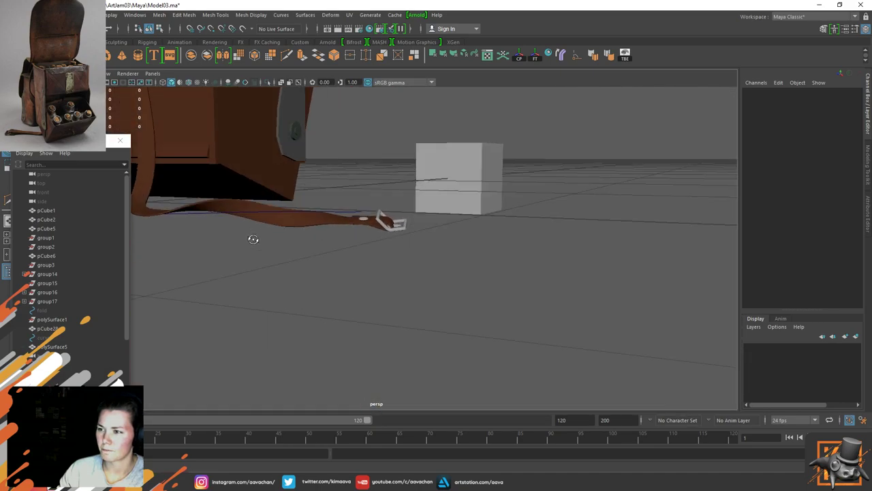
pyautogui.keyDown('alt'); pyautogui.moveTo(352, 223); pyautogui.dragTo(319, 258, button='middle'); pyautogui.keyUp('alt')
pyautogui.keyDown('alt'); pyautogui.moveTo(359, 246); pyautogui.dragTo(566, 353, button='right'); pyautogui.keyUp('alt')
pyautogui.keyDown('alt'); pyautogui.moveTo(566, 353); pyautogui.dragTo(507, 263); pyautogui.keyUp('alt')
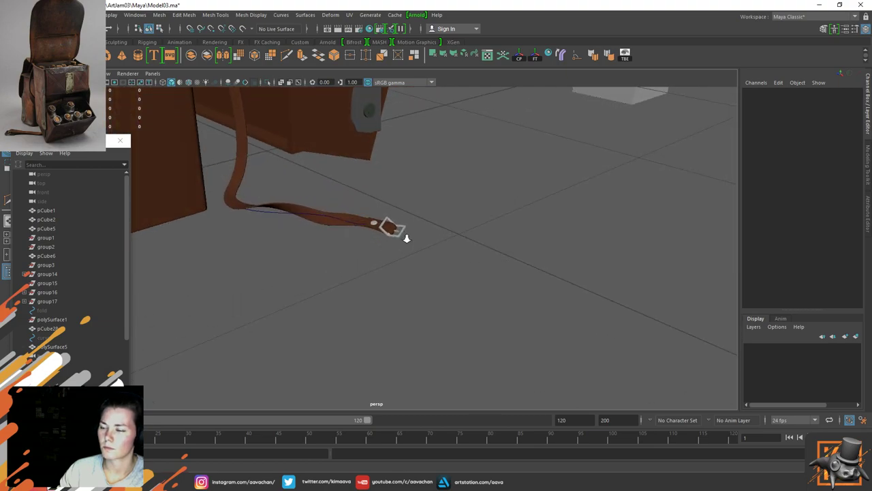
pyautogui.keyDown('alt'); pyautogui.moveTo(407, 238); pyautogui.dragTo(518, 349); pyautogui.keyUp('alt')
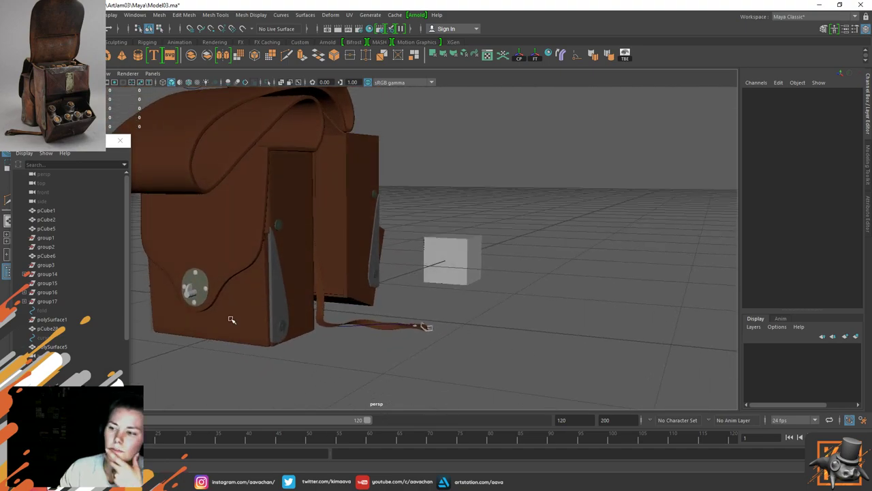
# Step: Select the whole buckle group and flip it over to Rotate X -17.694, Rotate Y -200.944 and Rotate Z 177.253
pyautogui.scroll(5, 426, 353)
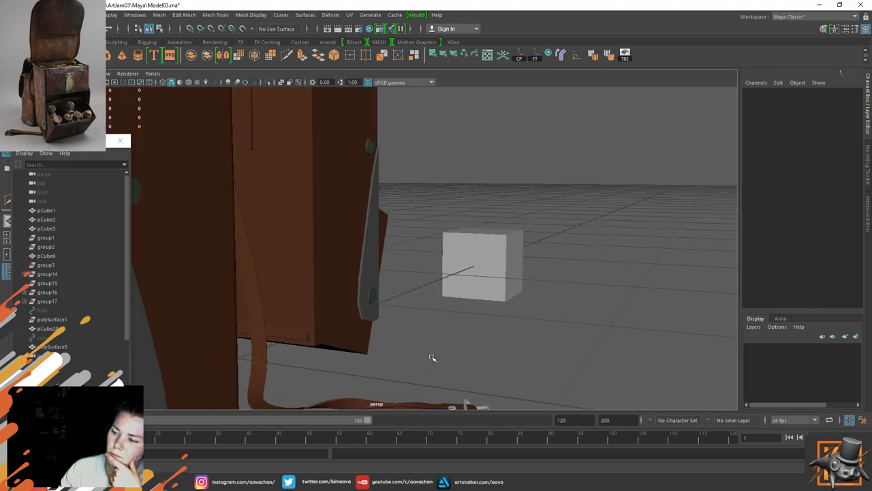
pyautogui.keyDown('alt'); pyautogui.moveTo(440, 320); pyautogui.dragTo(336, 210, button='middle'); pyautogui.keyUp('alt')
pyautogui.keyDown('alt'); pyautogui.moveTo(337, 211); pyautogui.dragTo(603, 399, button='right'); pyautogui.keyUp('alt')
pyautogui.click(323, 327)
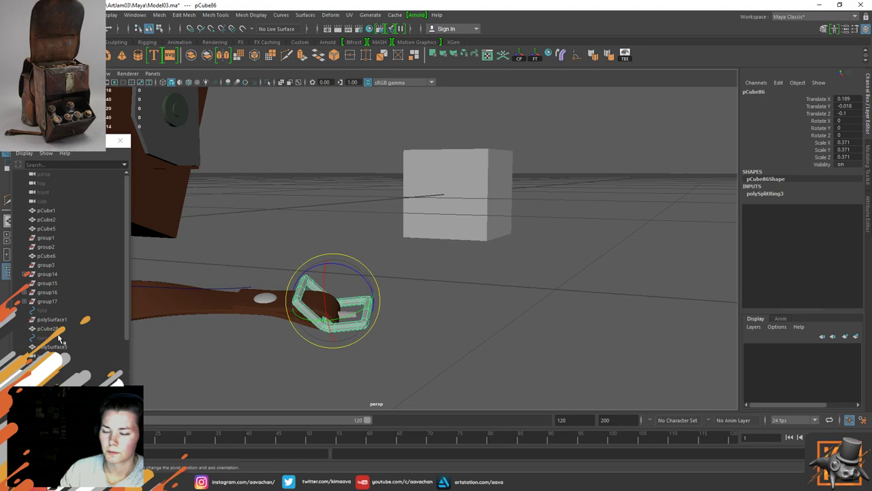
pyautogui.scroll(-4, 60, 339)
pyautogui.press('Up')
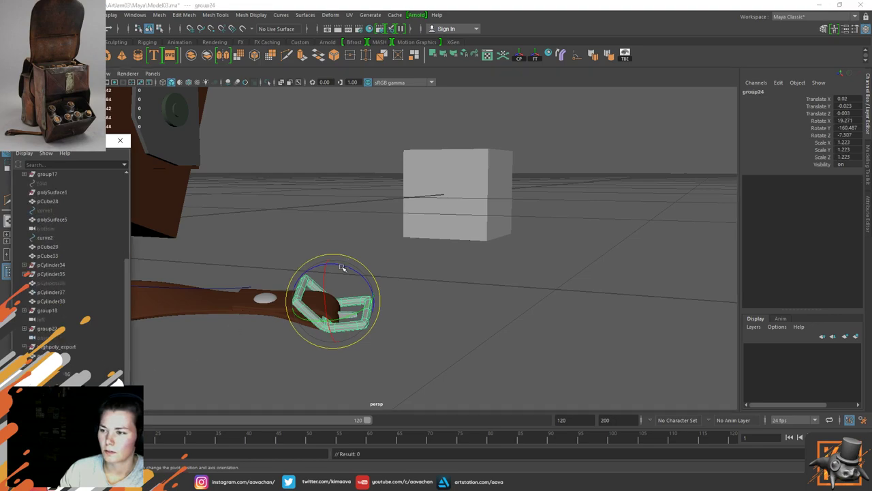
pyautogui.moveTo(342, 267); pyautogui.dragTo(422, 349)
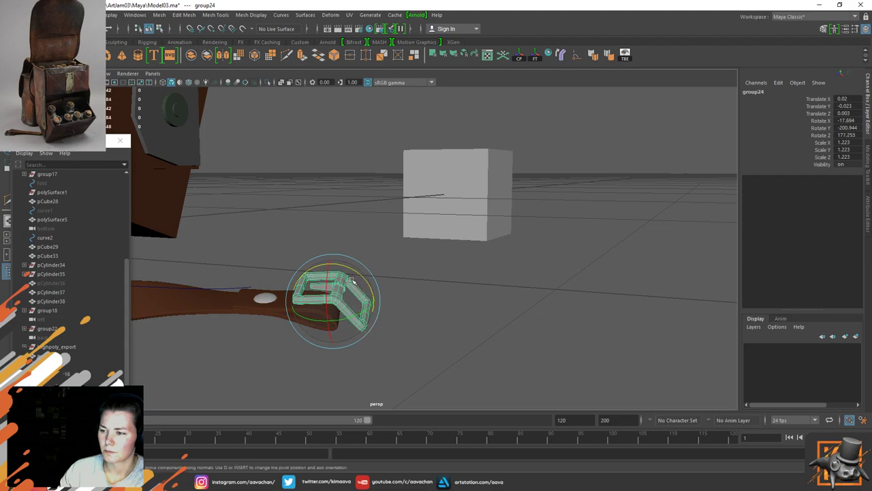
# Step: Move the flipped buckle group below the strap's end loop to Translate X 0.035, Y -0.051 and Z 0.007
pyautogui.press('w')
pyautogui.moveTo(339, 332); pyautogui.dragTo(334, 351)
pyautogui.moveTo(298, 329); pyautogui.dragTo(282, 331)
pyautogui.press('f')
pyautogui.scroll(-2, 450, 309)
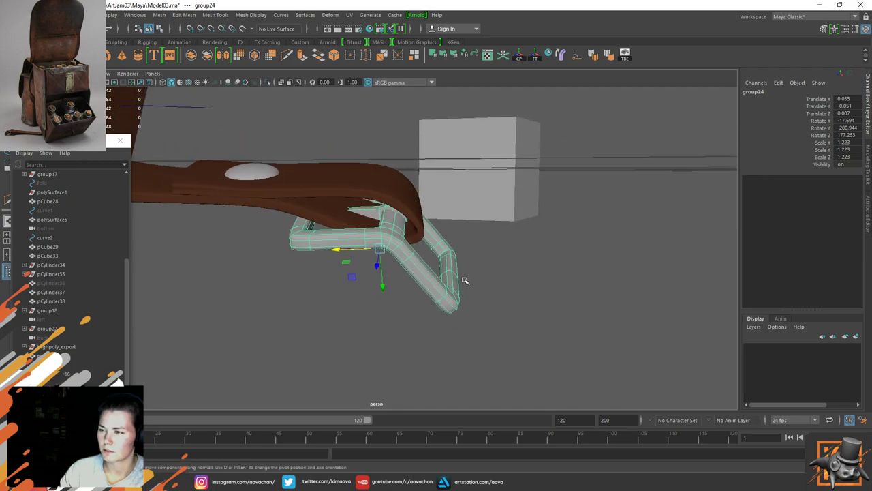
pyautogui.keyDown('alt'); pyautogui.moveTo(463, 280); pyautogui.dragTo(415, 249); pyautogui.keyUp('alt')
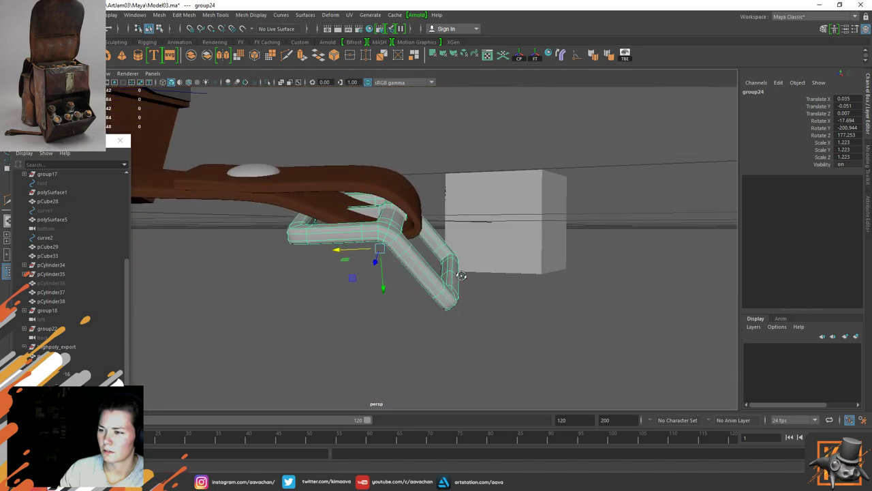
# Step: Mirror the buckle's small inner piece by setting its Scale X to -0.016
pyautogui.click(377, 211)
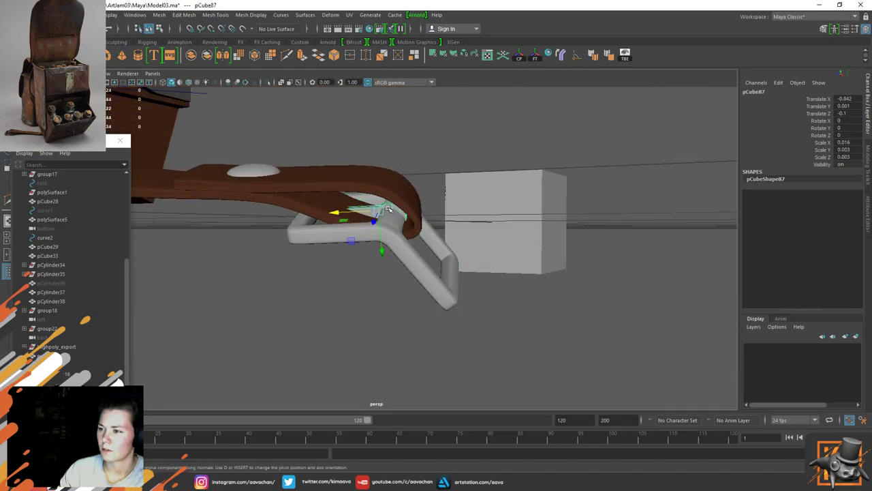
pyautogui.keyDown('alt'); pyautogui.moveTo(438, 173); pyautogui.dragTo(441, 175); pyautogui.keyUp('alt')
pyautogui.press('e')
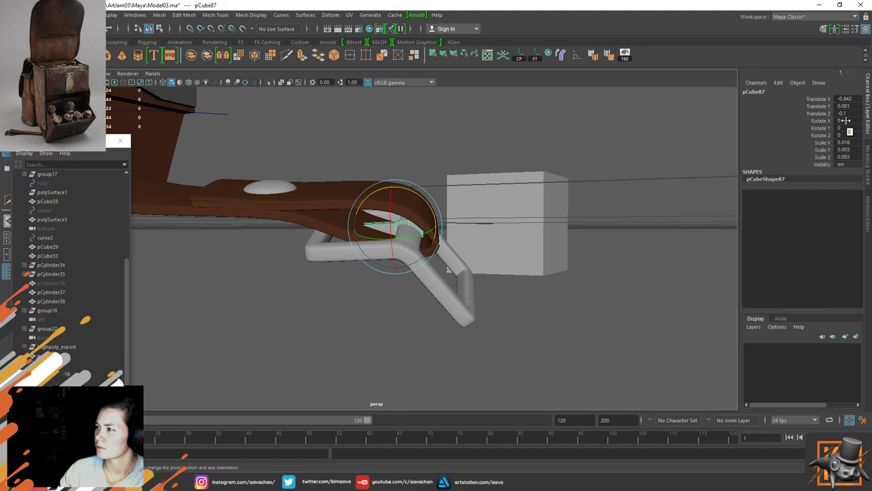
pyautogui.press('w')
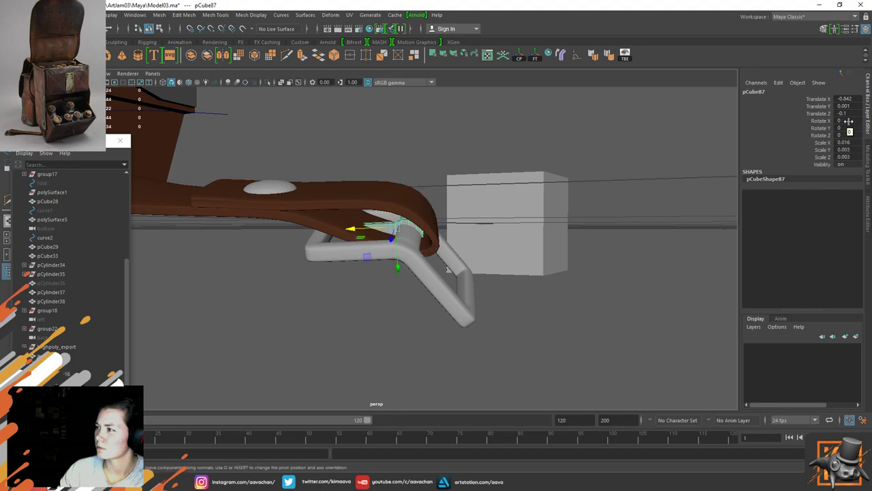
pyautogui.doubleClick(856, 141)
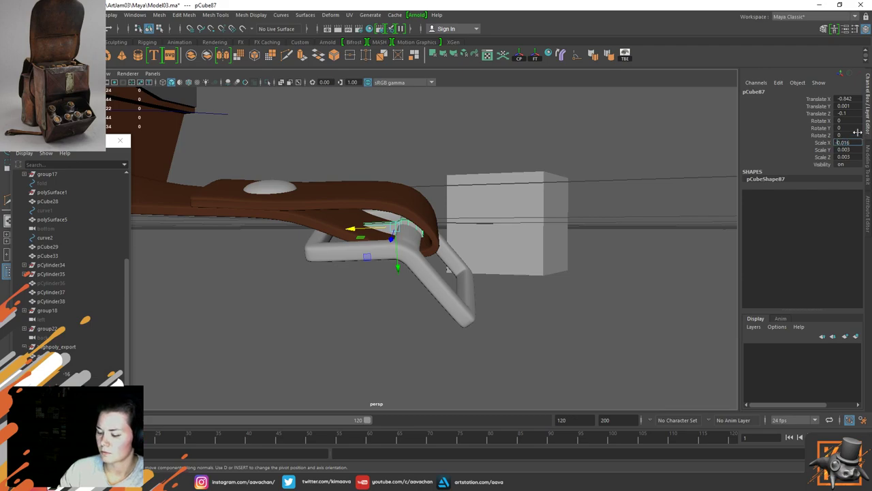
pyautogui.write('-0.016')
pyautogui.press('Return')
# Step: Fit the mirrored inner piece to the buckle frame with Translate X -0.849, Translate Y 0.003 and Rotate Z -37.117
pyautogui.moveTo(438, 224); pyautogui.dragTo(471, 208)
pyautogui.press('e')
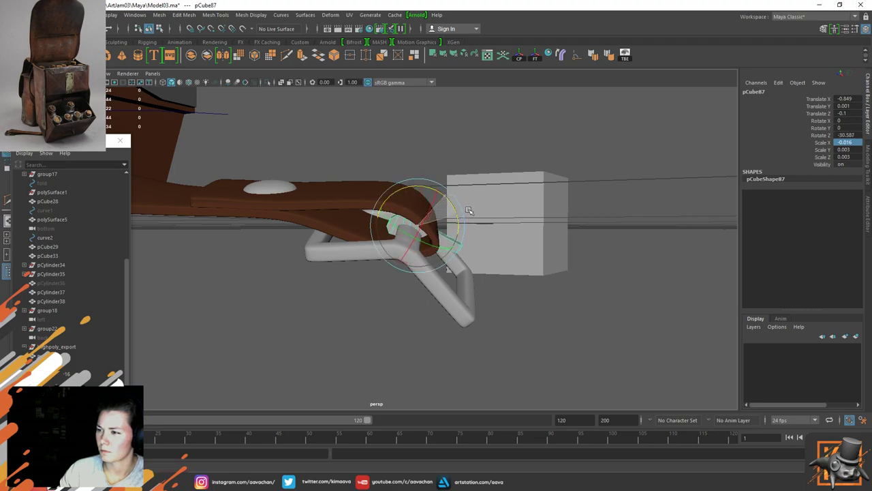
pyautogui.press('w')
pyautogui.moveTo(429, 269); pyautogui.dragTo(528, 307)
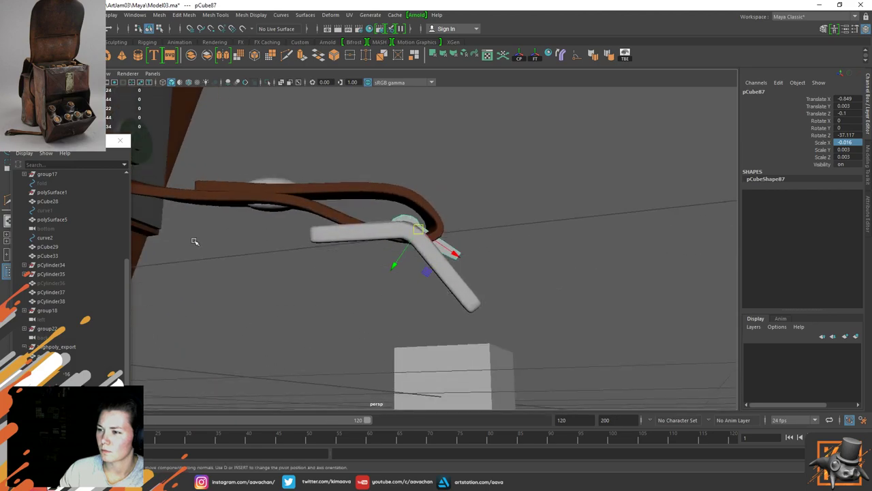
# Step: Nudge the whole buckle group into the strap's end loop at Translate X 0.032 and Translate Y -0.048
pyautogui.press('Up')
pyautogui.moveTo(398, 300); pyautogui.dragTo(397, 293)
pyautogui.moveTo(353, 257); pyautogui.dragTo(368, 258)
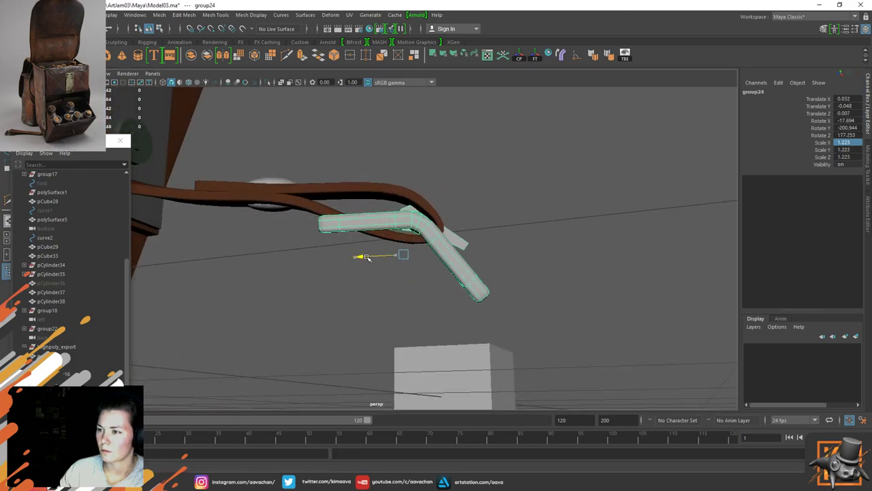
pyautogui.click(502, 171)
pyautogui.keyDown('alt'); pyautogui.moveTo(502, 171); pyautogui.dragTo(405, 266); pyautogui.keyUp('alt')
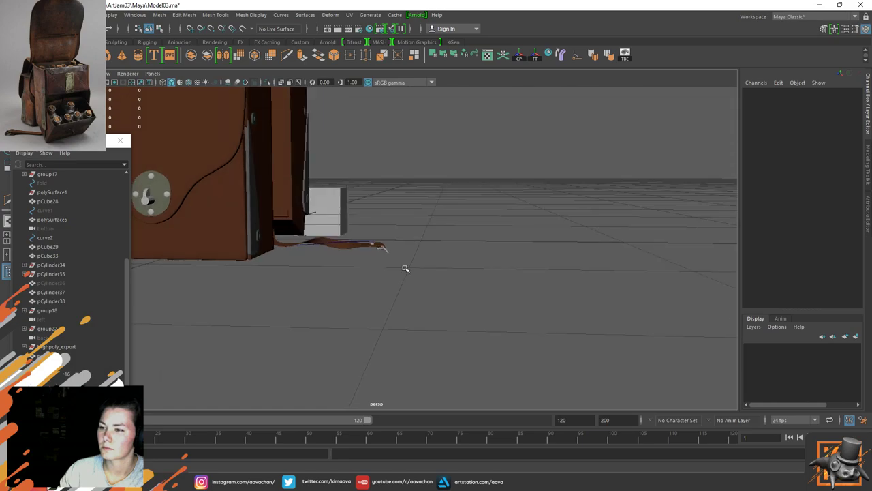
# Step: Select the strap mesh's vertices from the buckle end to the first upward bend, working in the side view
pyautogui.press('space')
pyautogui.moveTo(342, 227); pyautogui.dragTo(301, 209)
pyautogui.scroll(-6, 364, 284)
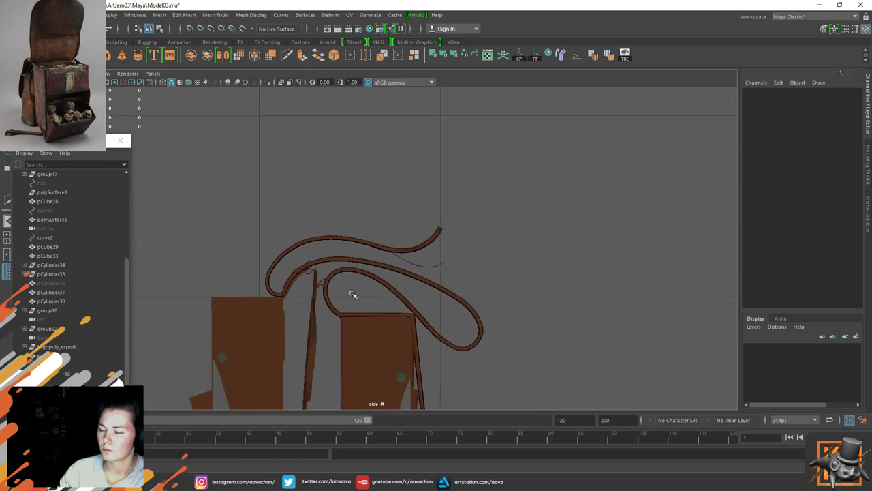
pyautogui.keyDown('alt'); pyautogui.moveTo(357, 327); pyautogui.dragTo(395, 209, button='middle'); pyautogui.keyUp('alt')
pyautogui.scroll(8, 336, 307)
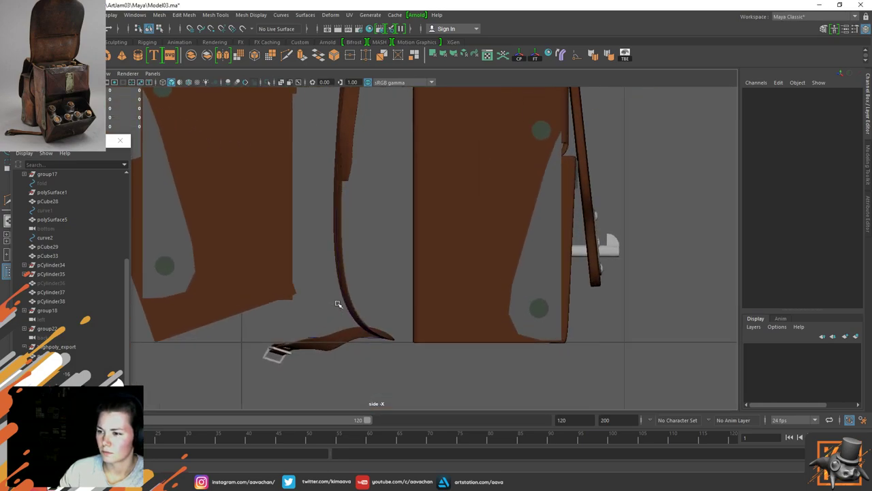
pyautogui.keyDown('alt'); pyautogui.moveTo(329, 369); pyautogui.dragTo(464, 243, button='middle'); pyautogui.keyUp('alt')
pyautogui.scroll(4, 371, 279)
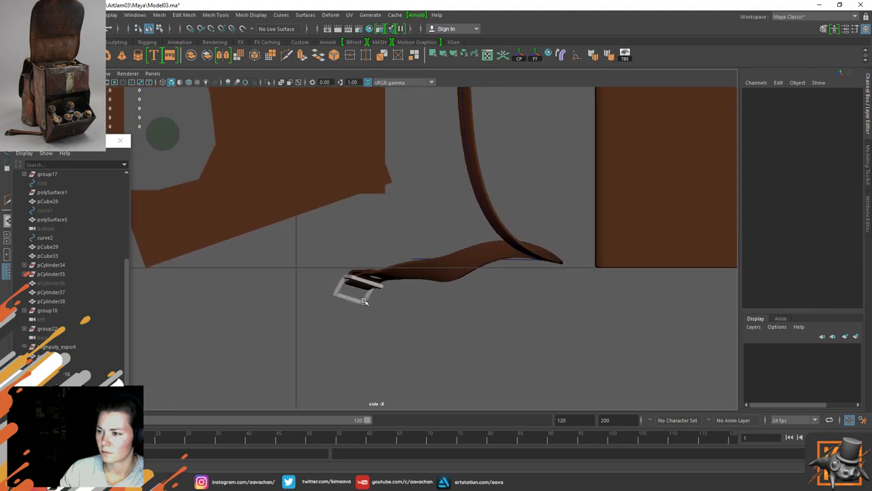
pyautogui.keyDown('alt'); pyautogui.moveTo(396, 311); pyautogui.dragTo(307, 352, button='middle'); pyautogui.keyUp('alt')
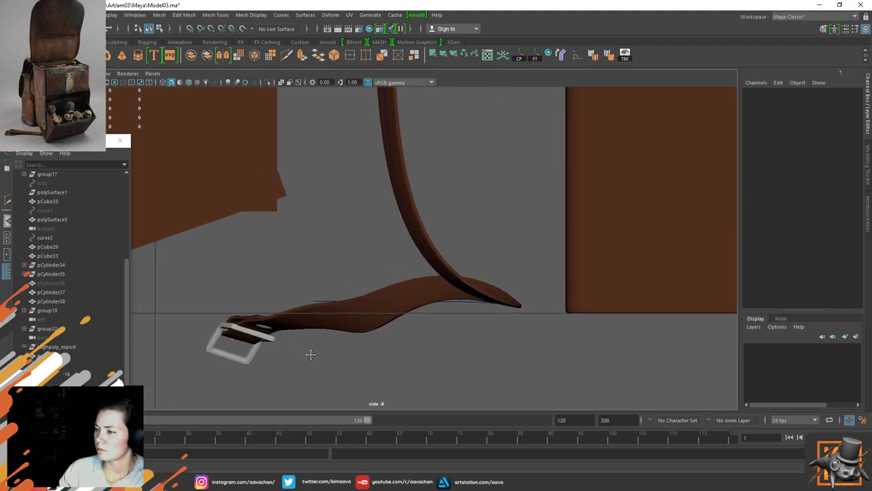
pyautogui.click(441, 302)
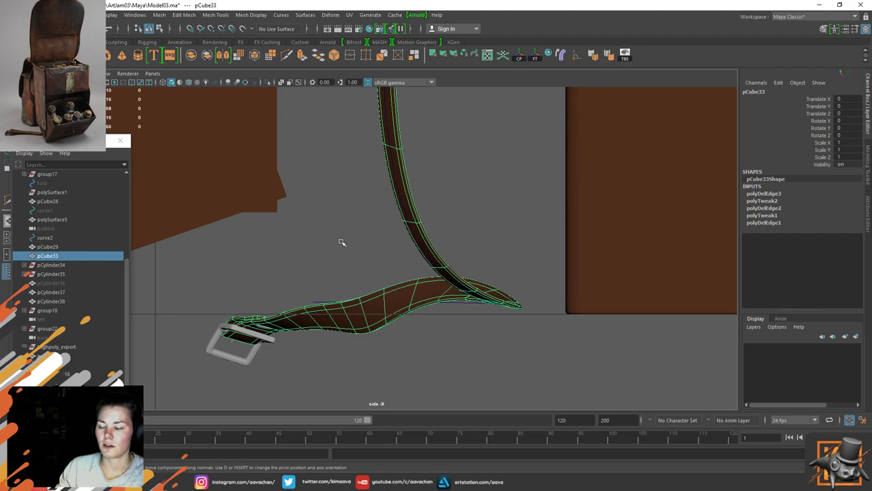
pyautogui.scroll(1, 322, 277)
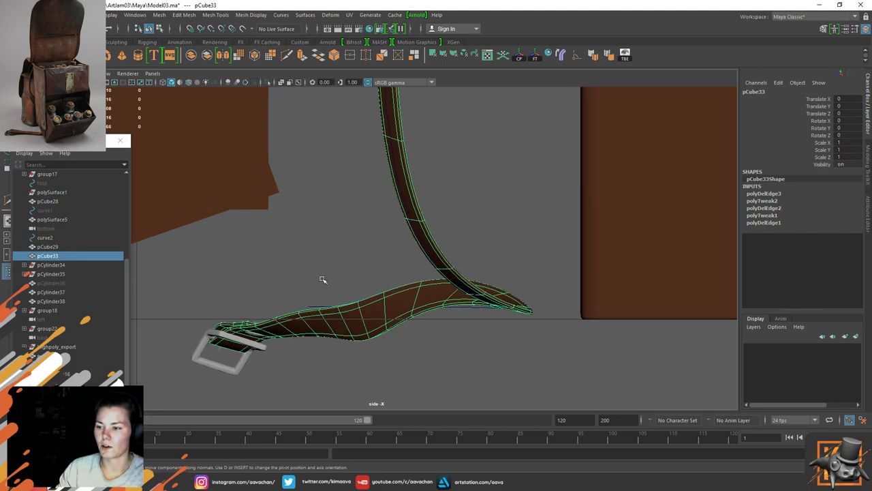
pyautogui.keyDown('alt'); pyautogui.moveTo(340, 293); pyautogui.dragTo(358, 243, button='middle'); pyautogui.keyUp('alt')
pyautogui.moveTo(356, 219); pyautogui.dragTo(325, 220, button='right')
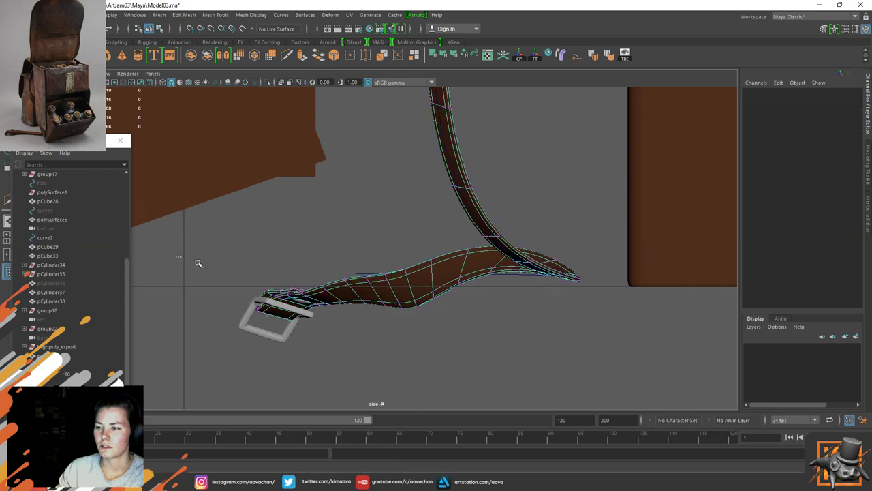
pyautogui.moveTo(177, 257); pyautogui.dragTo(448, 341)
# Step: Raise the selected strap end above the ground line using Soft Select with a falloff reaching into the strap's bend
pyautogui.press('space')
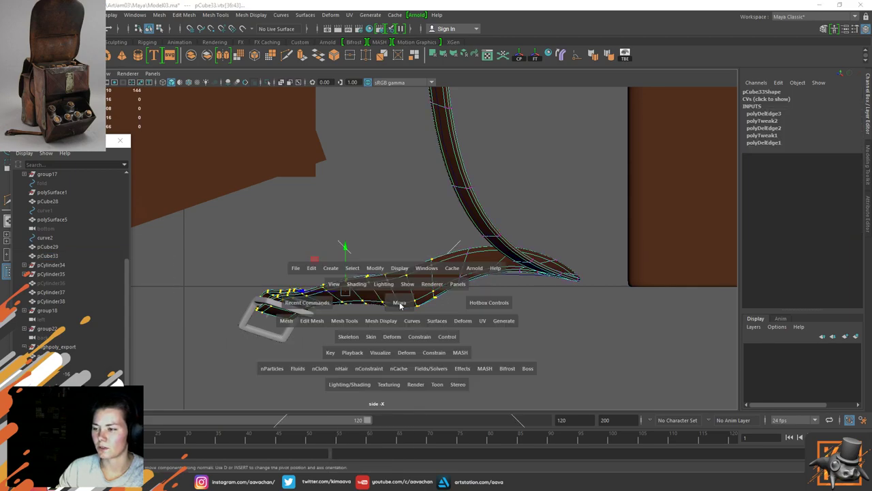
pyautogui.moveTo(400, 304); pyautogui.dragTo(394, 258)
pyautogui.press('f')
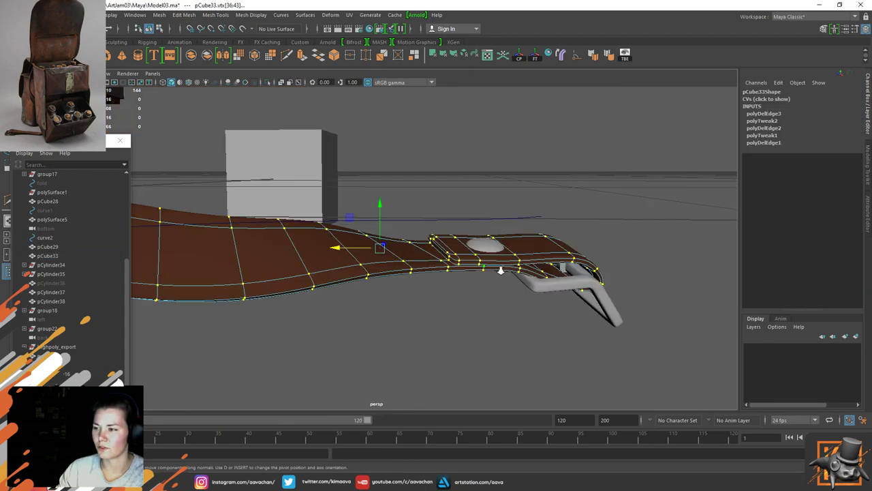
pyautogui.keyDown('alt'); pyautogui.moveTo(501, 271); pyautogui.dragTo(486, 248); pyautogui.keyUp('alt')
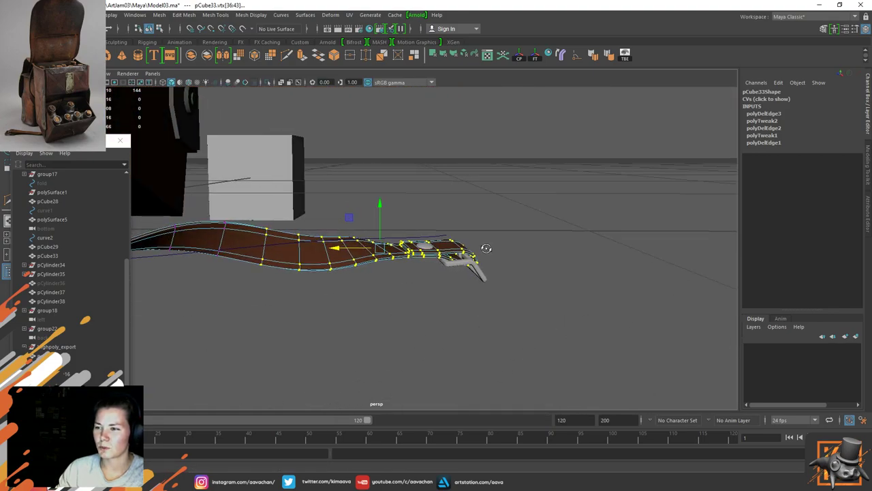
pyautogui.press('space')
pyautogui.moveTo(353, 243); pyautogui.dragTo(402, 246)
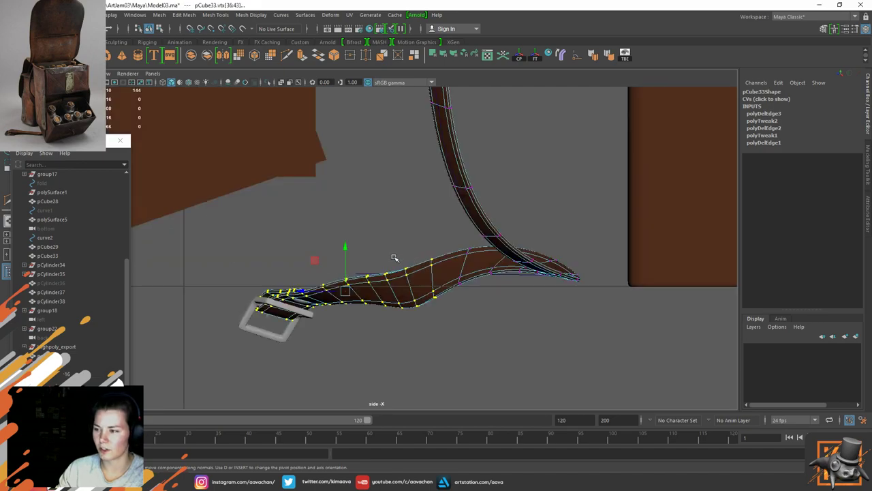
pyautogui.press('b')
pyautogui.moveTo(344, 269); pyautogui.dragTo(475, 229)
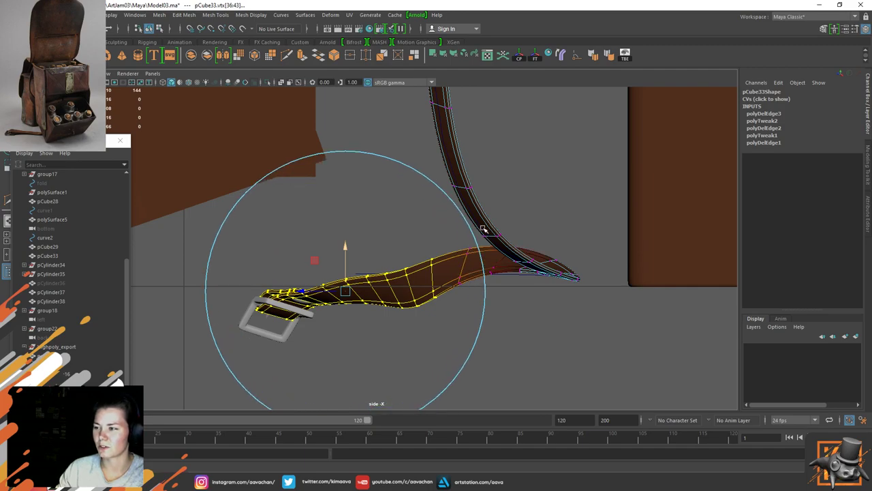
pyautogui.moveTo(345, 247); pyautogui.dragTo(345, 221)
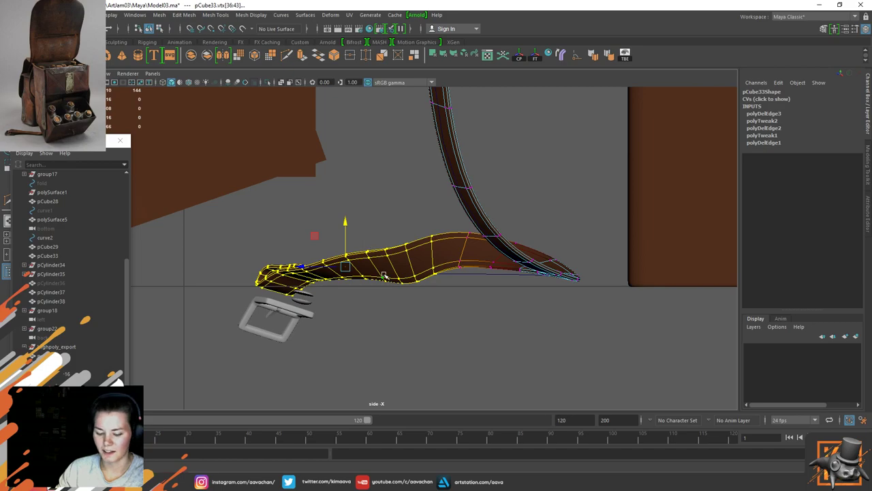
# Step: Relocate the selection's pivot to the strap's upper edge near the bend and rotate the buckle end slightly upward to level it
pyautogui.press('d')
pyautogui.moveTo(345, 267); pyautogui.dragTo(406, 252)
pyautogui.press('v')
pyautogui.press('e')
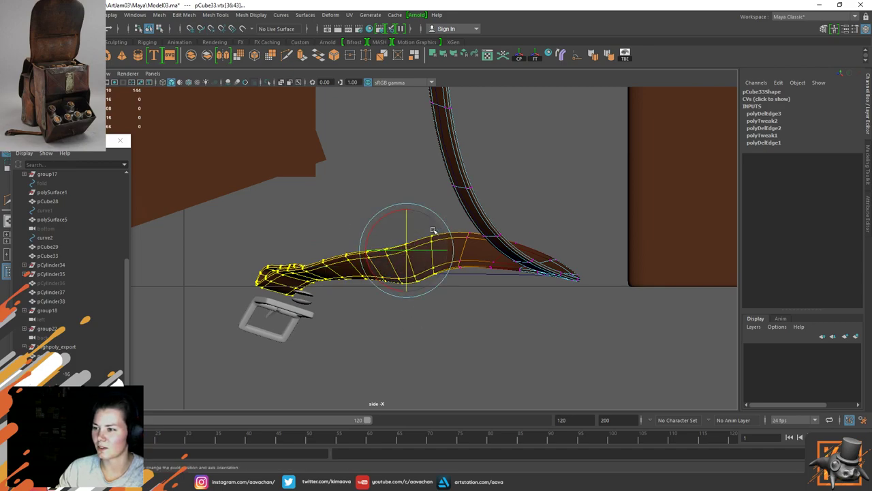
pyautogui.moveTo(390, 217); pyautogui.dragTo(382, 216)
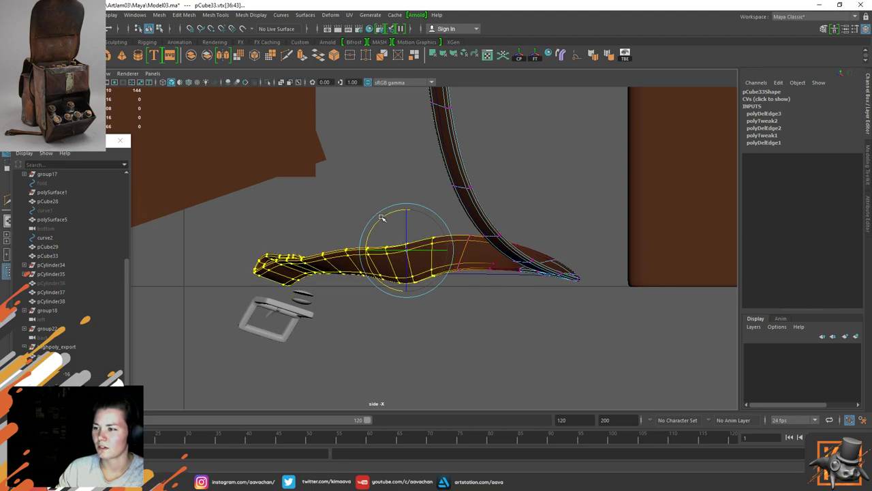
pyautogui.press('w')
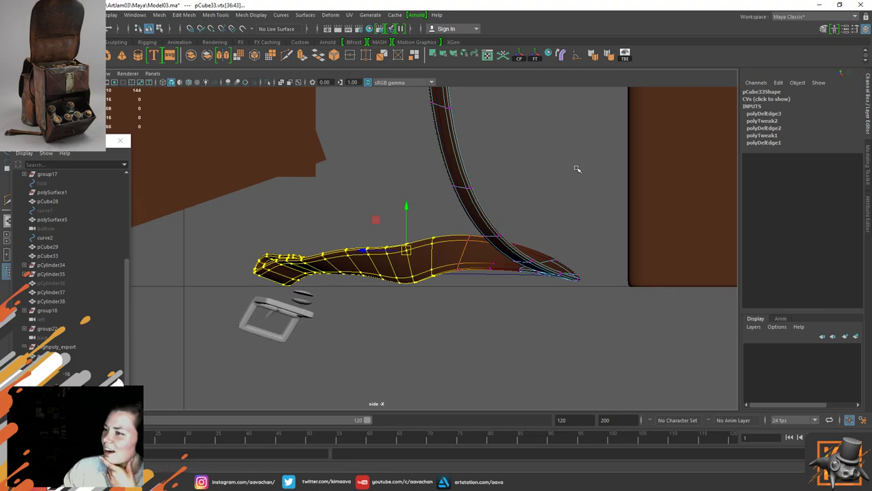
pyautogui.moveTo(398, 219); pyautogui.dragTo(501, 186, button='right')
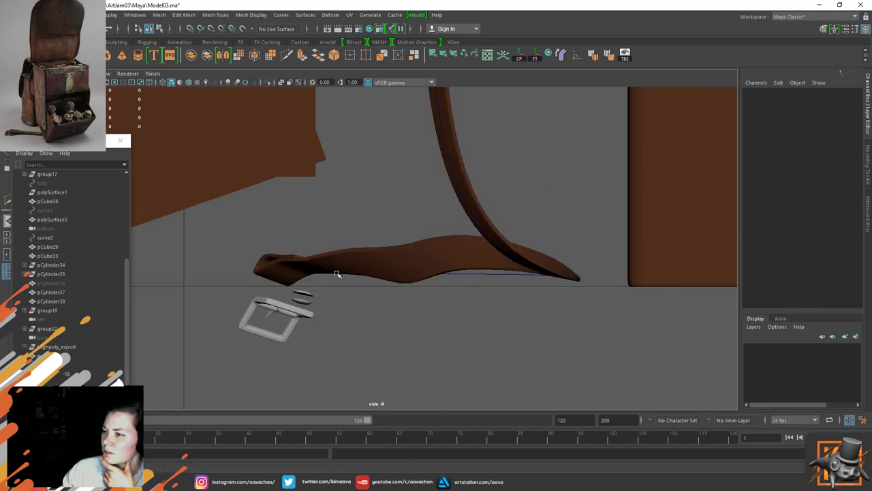
# Step: Try to center the pivot of group18, the group containing the strap's rivet pieces
pyautogui.click(347, 259)
pyautogui.click(269, 308)
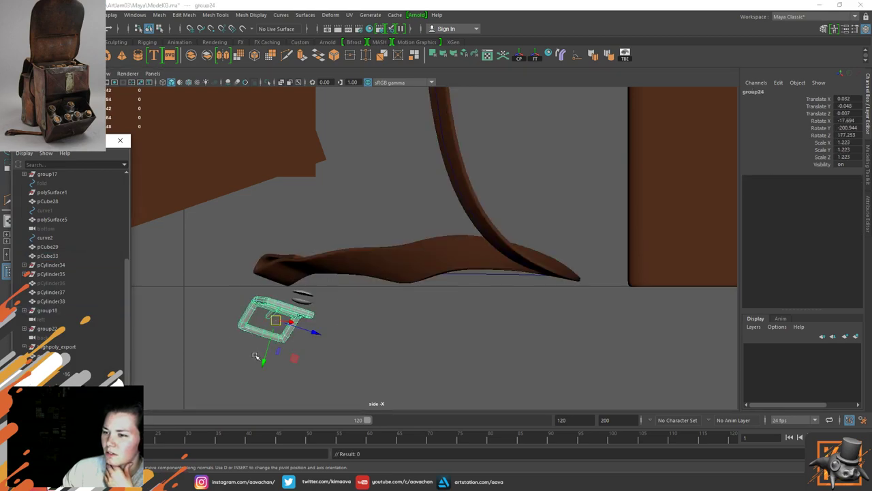
pyautogui.click(295, 315)
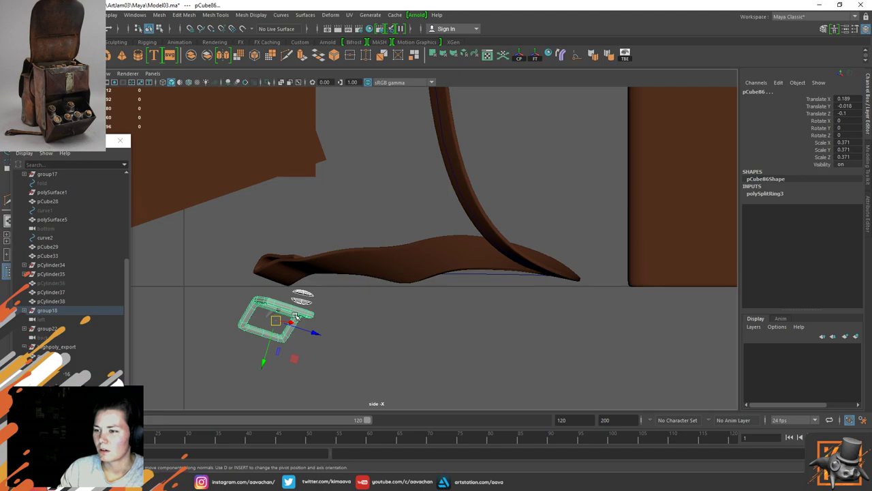
pyautogui.click(47, 311)
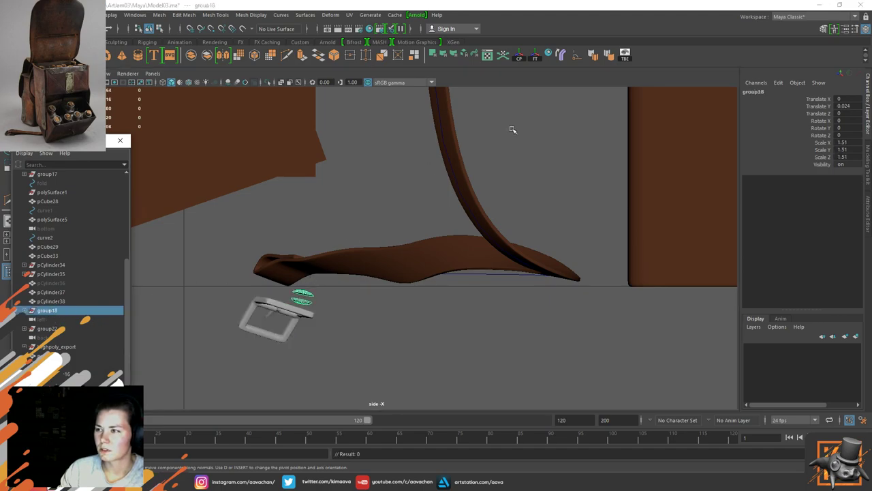
pyautogui.click(519, 58)
pyautogui.scroll(-8, 392, 231)
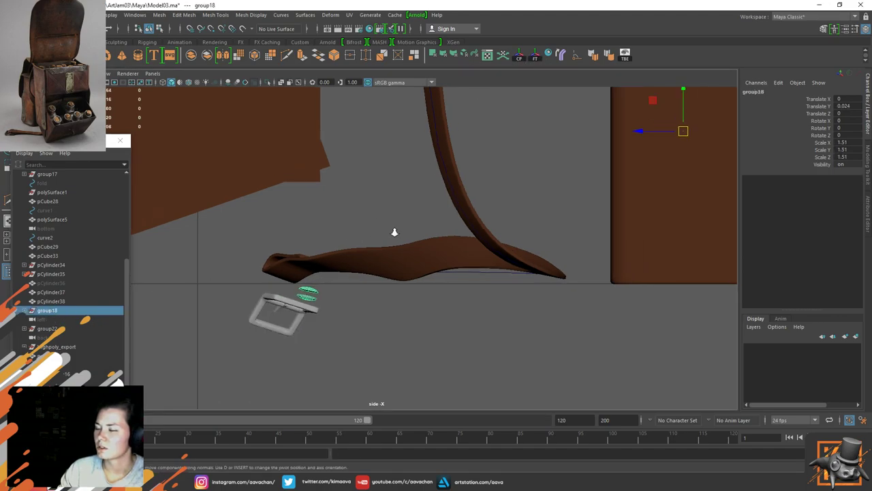
pyautogui.scroll(5, 384, 230)
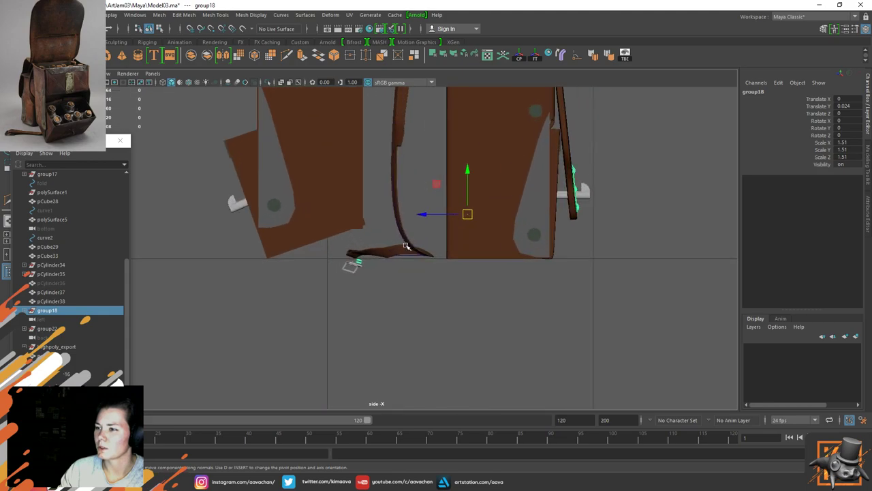
pyautogui.hotkey('ctrl', 'z')
# Step: Group the two rivet caps below the strap within group18 and raise them into the strap end at Translate Y 0.021
pyautogui.click(24, 311)
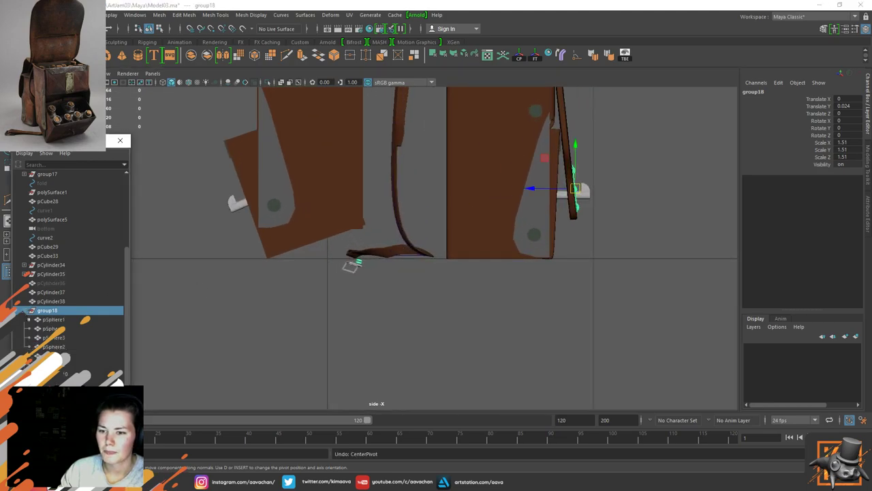
pyautogui.scroll(3, 312, 292)
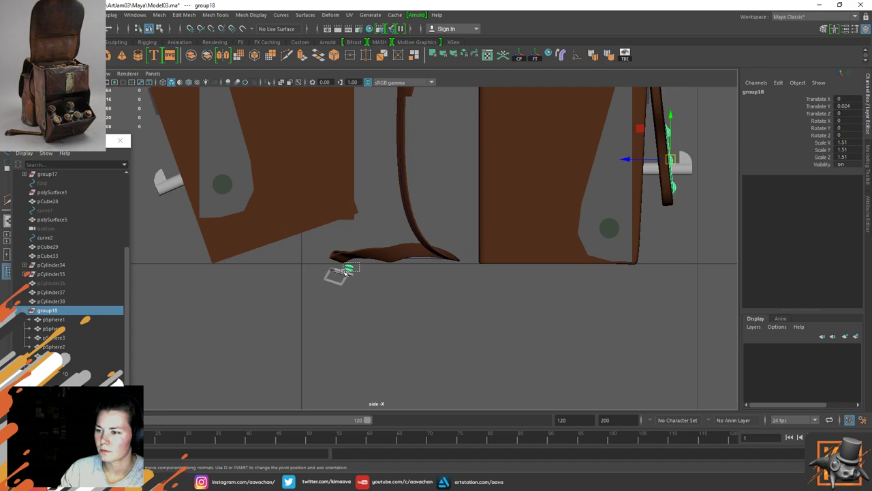
pyautogui.click(345, 266)
pyautogui.scroll(4, 371, 294)
pyautogui.scroll(2, 303, 295)
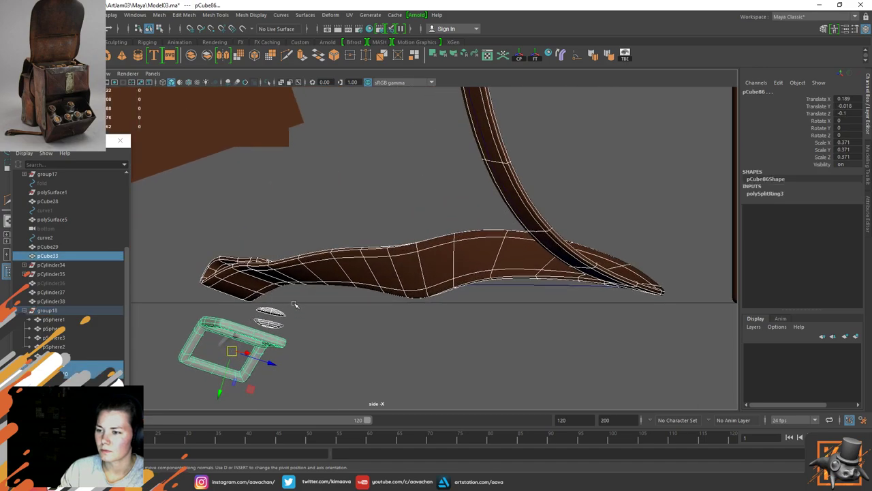
pyautogui.click(270, 314)
pyautogui.hotkey('ctrl', 'g')
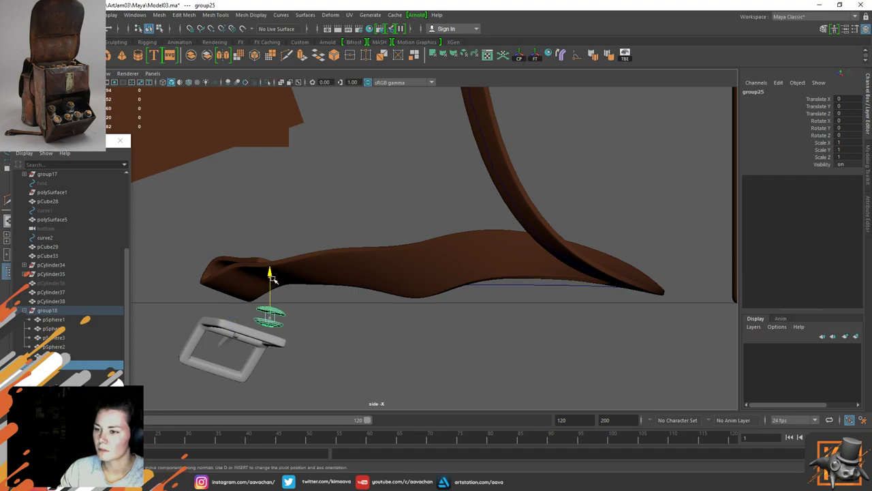
pyautogui.moveTo(270, 275); pyautogui.dragTo(282, 237)
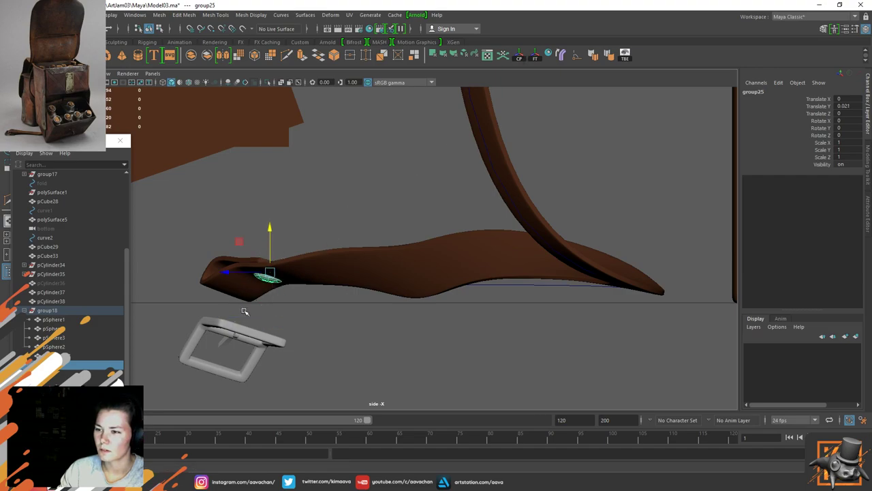
# Step: Select the whole buckle group lying below the strap end
pyautogui.click(68, 382)
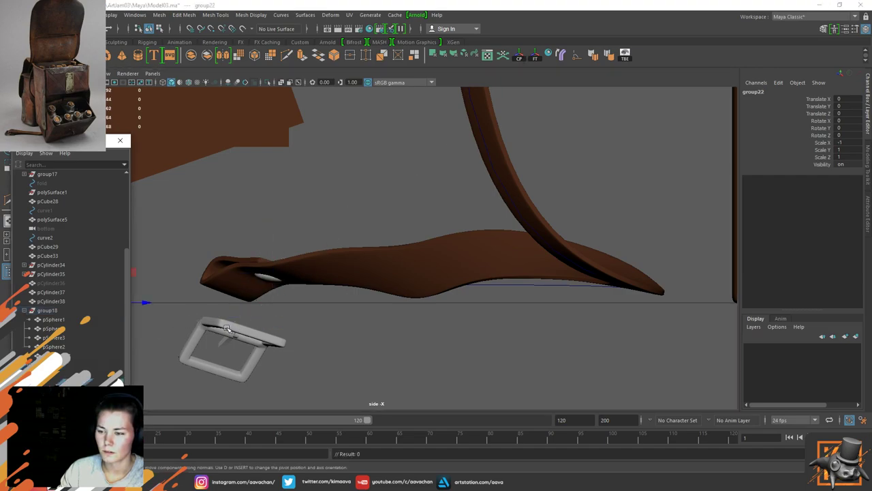
pyautogui.click(226, 328)
pyautogui.scroll(-2, 68, 273)
pyautogui.click(68, 382)
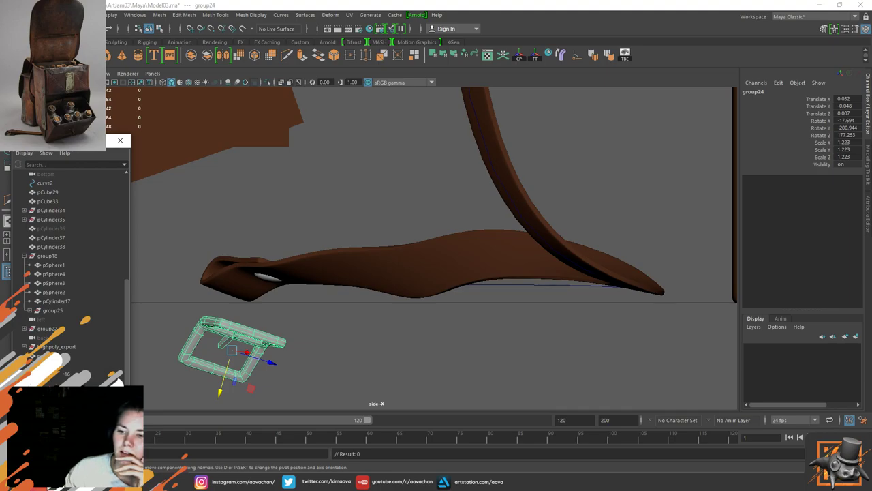
# Step: Switch to the Photos window showing Wip06.PNG, enlarge it to view the pottery render, and close it
pyautogui.hotkey('alt', 'Tab')
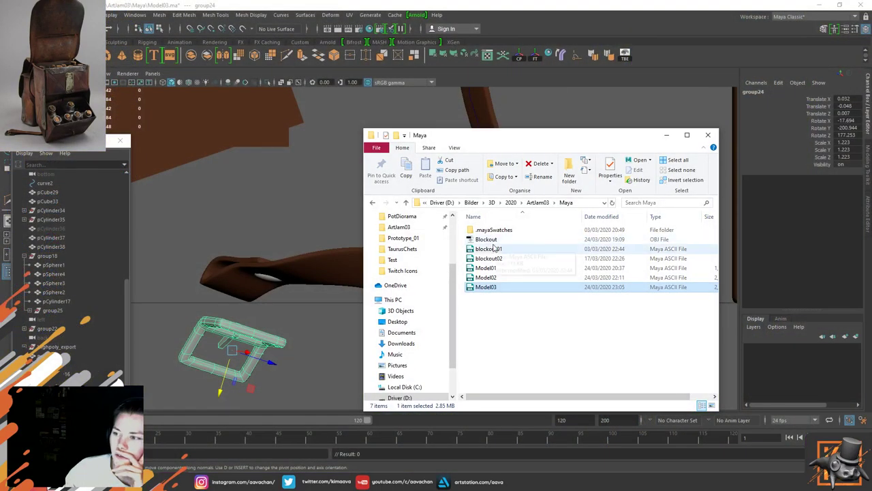
pyautogui.moveTo(481, 137); pyautogui.dragTo(0, 183)
pyautogui.hotkey('alt', 'Tab')
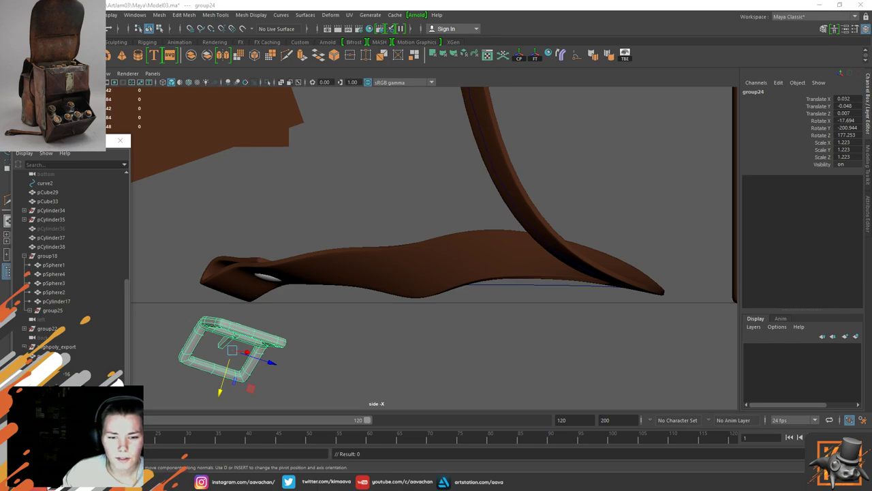
pyautogui.hotkey('alt', 'Tab')
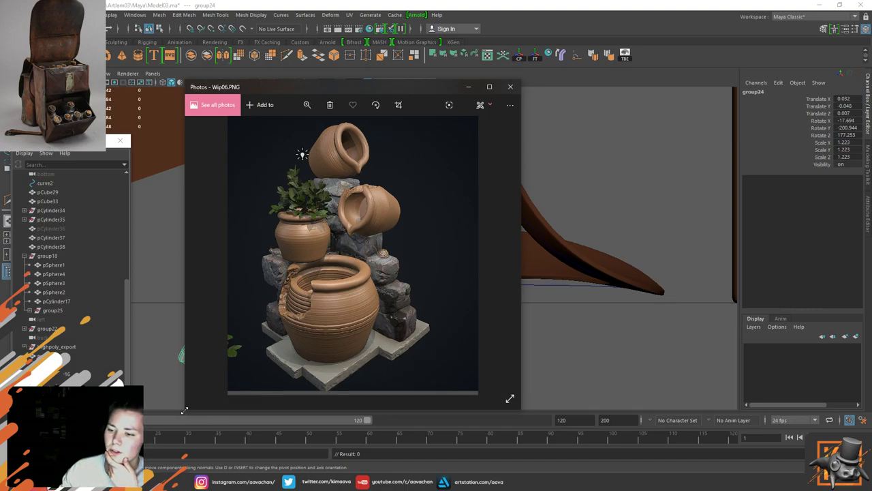
pyautogui.moveTo(182, 409); pyautogui.dragTo(160, 446)
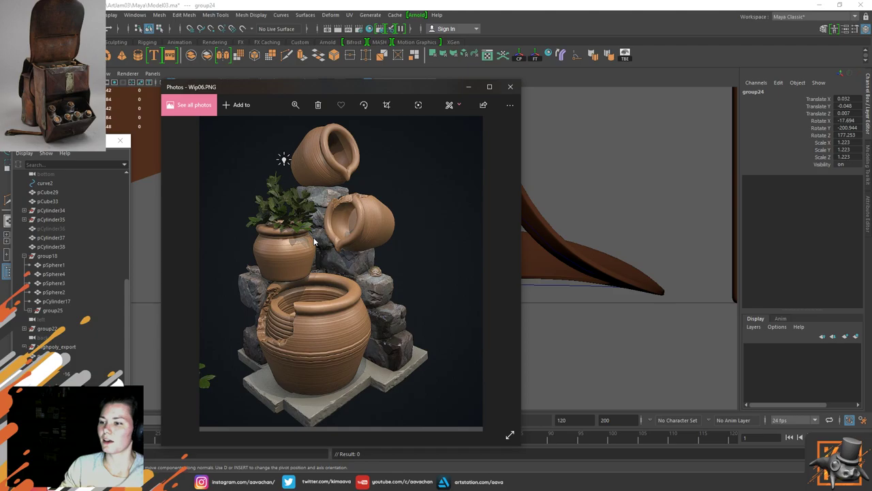
pyautogui.click(510, 87)
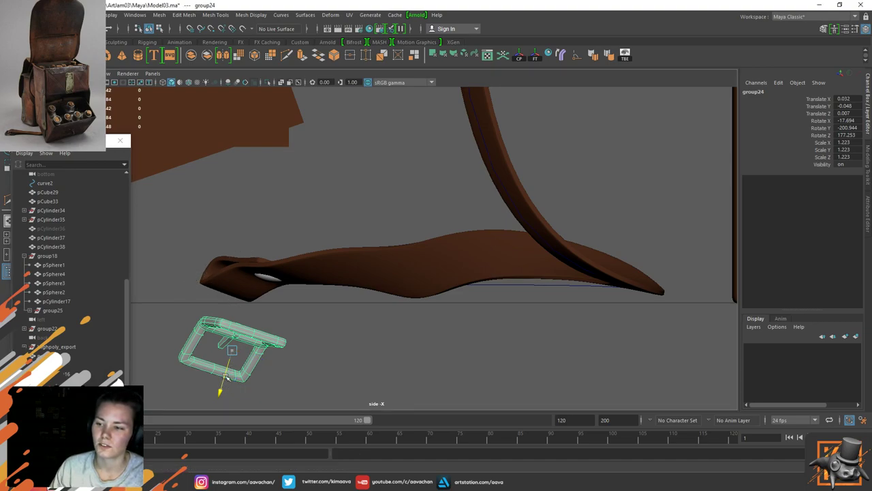
# Step: Move the buckle group up to the raised strap end at Translate X 0.029, Y -0.001 and Z -0.007
pyautogui.moveTo(225, 386); pyautogui.dragTo(244, 251)
pyautogui.press('space')
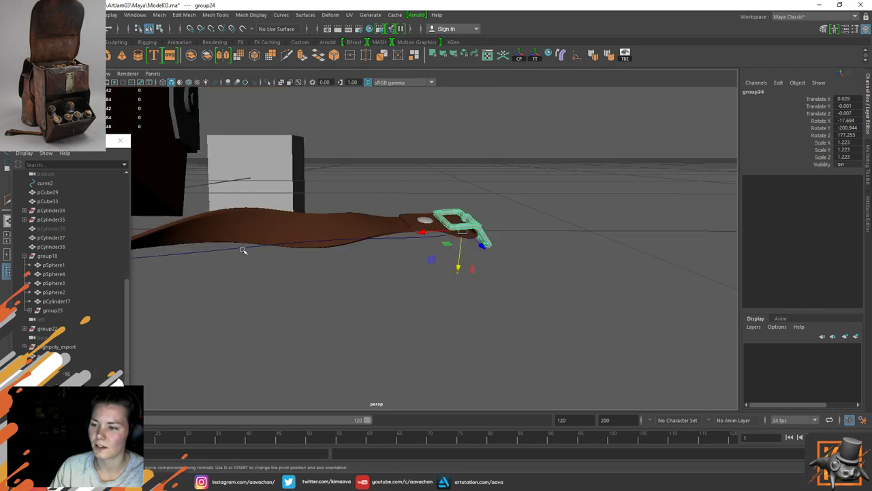
# Step: Lower the buckle group beneath the strap end to Translate X 0.029, Y -0.014 and Z -0.003
pyautogui.keyDown('alt'); pyautogui.moveTo(366, 278); pyautogui.dragTo(396, 287); pyautogui.keyUp('alt')
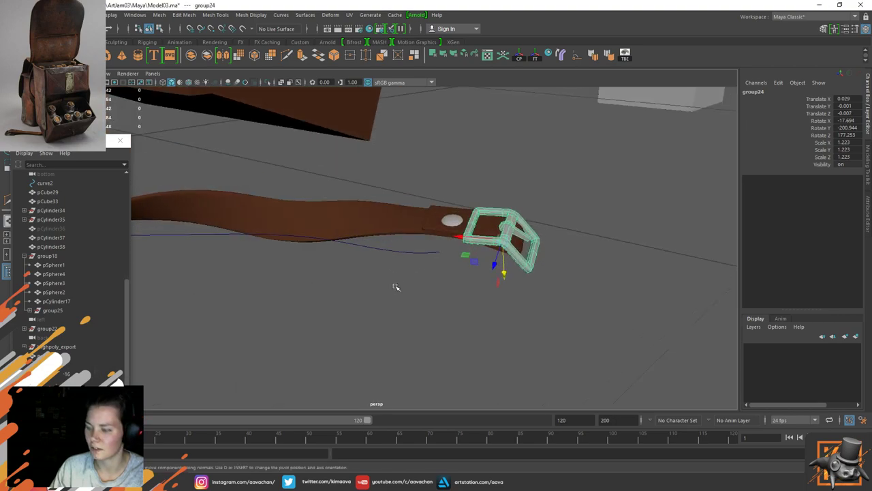
pyautogui.press('f')
pyautogui.keyDown('alt'); pyautogui.moveTo(333, 324); pyautogui.dragTo(334, 332); pyautogui.keyUp('alt')
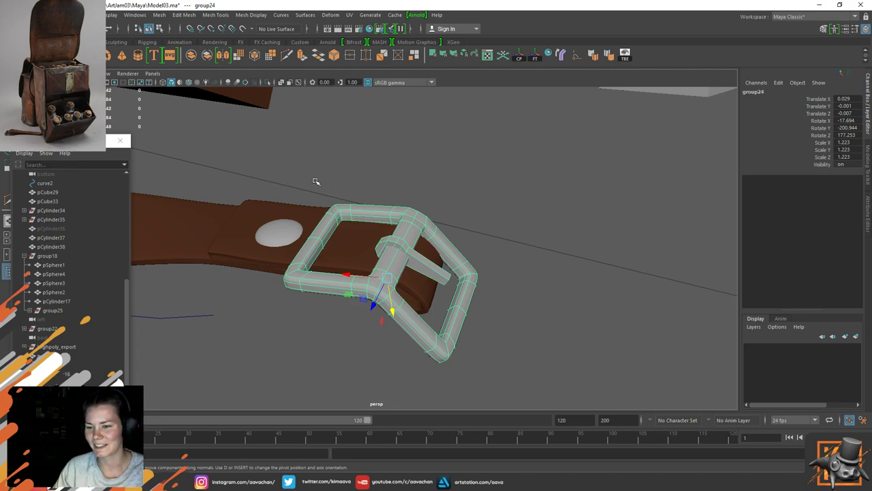
pyautogui.keyDown('alt'); pyautogui.moveTo(452, 261); pyautogui.dragTo(394, 345); pyautogui.keyUp('alt')
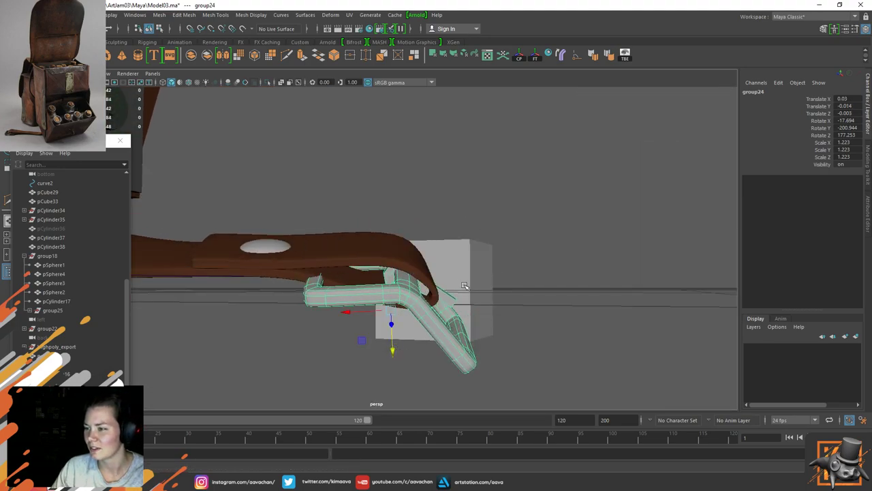
pyautogui.moveTo(464, 285)
pyautogui.keyDown('alt'); pyautogui.mouseDown()
pyautogui.moveTo(446, 274)
pyautogui.moveTo(456, 280)
pyautogui.mouseUp(); pyautogui.keyUp('alt')
pyautogui.moveTo(347, 294); pyautogui.dragTo(353, 294)
# Step: Tilt the buckle group level around the strap loop to Rotate X -24.414, Y -192.279 and Z 154.105
pyautogui.press('e')
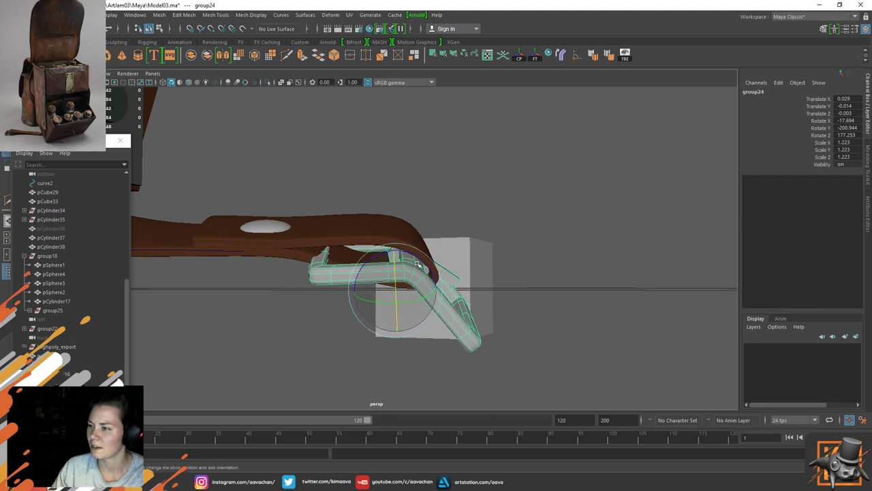
pyautogui.moveTo(414, 261); pyautogui.dragTo(409, 263)
pyautogui.press('w')
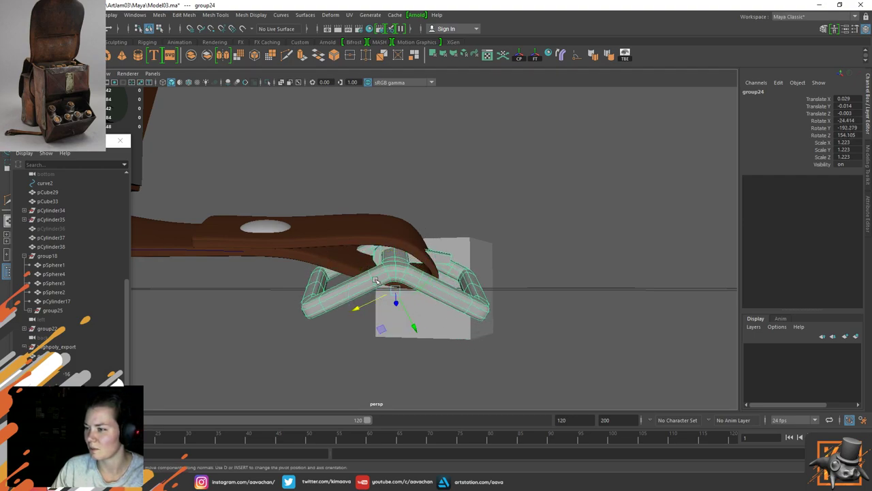
# Step: Fit the buckle's centre bar into the strap loop at Translate 0.027, -0.01, 0.01 and Rotate -24.574, -193.797, 153.395
pyautogui.moveTo(382, 332); pyautogui.dragTo(395, 331)
pyautogui.keyDown('alt'); pyautogui.moveTo(464, 238); pyautogui.dragTo(386, 265); pyautogui.keyUp('alt')
pyautogui.moveTo(352, 317); pyautogui.dragTo(417, 305)
pyautogui.press('e')
pyautogui.press('w')
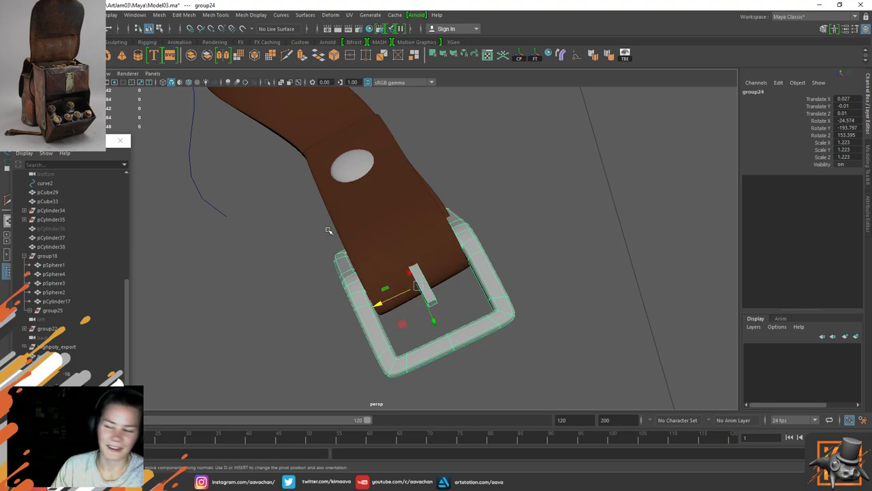
# Step: Refine the buckle group's fit on the loop to Translate 0.029, -0.012, 0.012 and Rotate -30.719, -187.94, 156.984
pyautogui.keyDown('alt'); pyautogui.moveTo(312, 267); pyautogui.dragTo(390, 226); pyautogui.keyUp('alt')
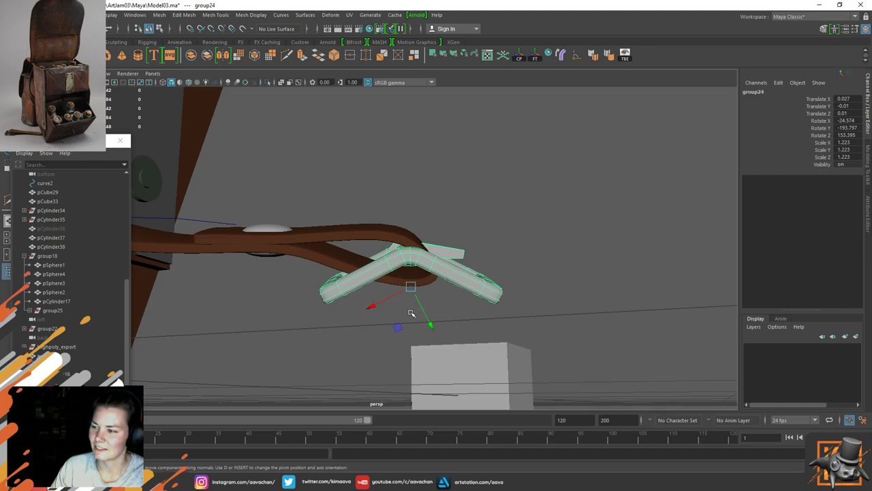
pyautogui.moveTo(396, 328); pyautogui.dragTo(396, 332)
pyautogui.press('e')
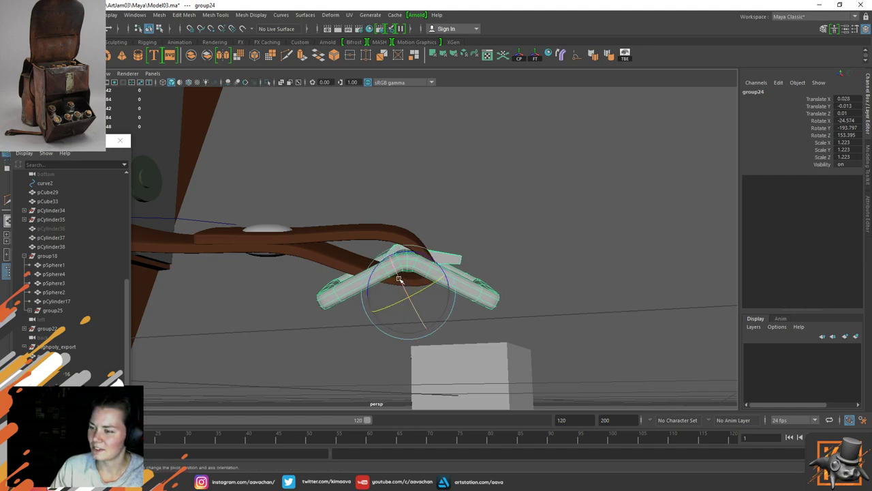
pyautogui.moveTo(399, 279); pyautogui.dragTo(424, 297)
pyautogui.press('w')
pyautogui.press('e')
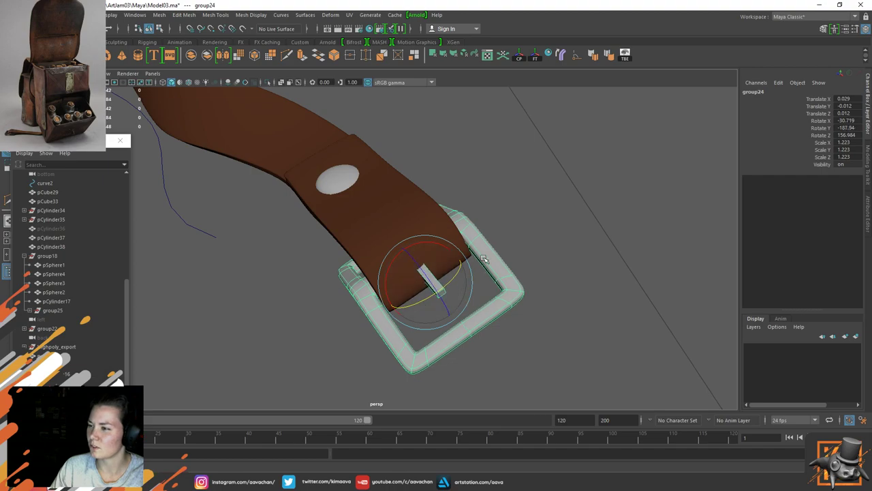
pyautogui.press('w')
# Step: Align the buckle group with the strap's underside at Translate 0.03, -0.01, 0.014 and Rotate -32.92, -182.473, 160.427
pyautogui.keyDown('alt'); pyautogui.moveTo(350, 293); pyautogui.dragTo(472, 188); pyautogui.keyUp('alt')
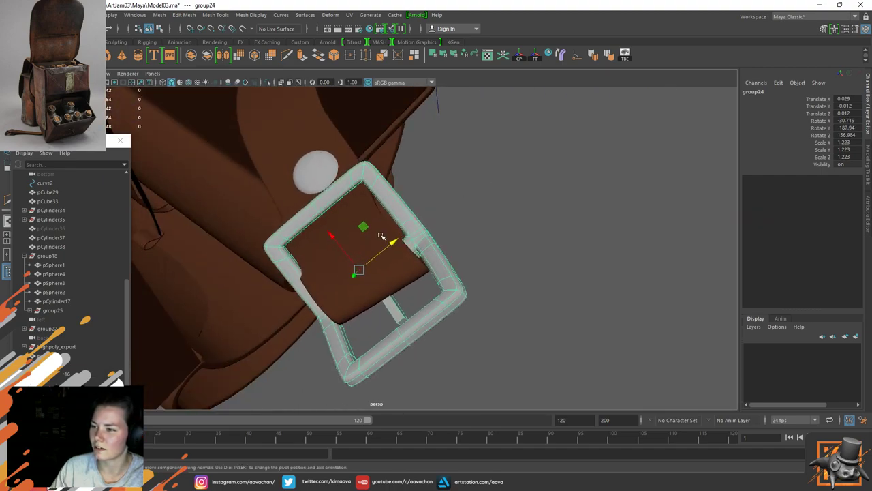
pyautogui.press('e')
pyautogui.moveTo(387, 253); pyautogui.dragTo(392, 251)
pyautogui.press('w')
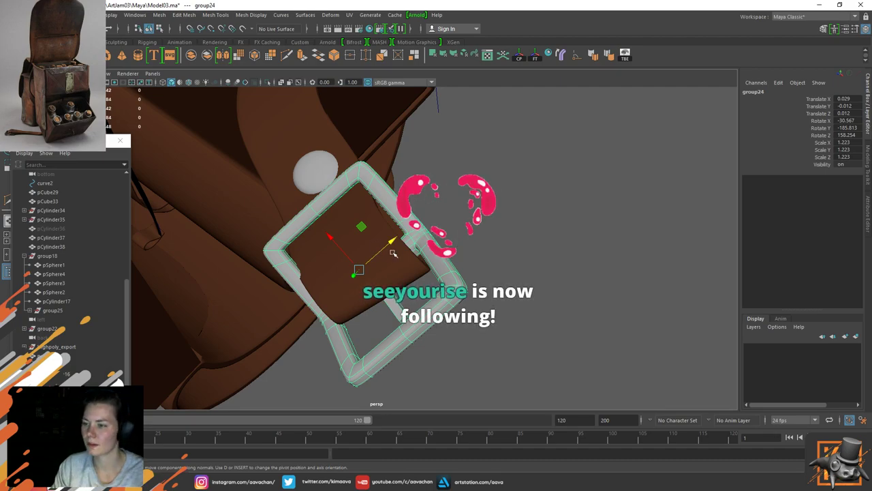
pyautogui.keyDown('alt'); pyautogui.moveTo(364, 282); pyautogui.dragTo(377, 276); pyautogui.keyUp('alt')
pyautogui.press('e')
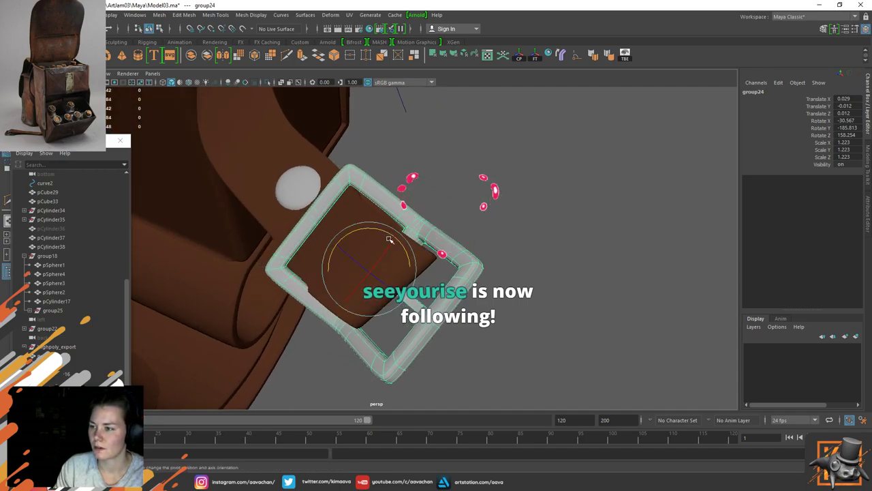
pyautogui.moveTo(390, 240)
pyautogui.mouseDown()
pyautogui.moveTo(390, 249)
pyautogui.moveTo(399, 245)
pyautogui.moveTo(391, 232)
pyautogui.moveTo(381, 237)
pyautogui.mouseUp()
pyautogui.press('w')
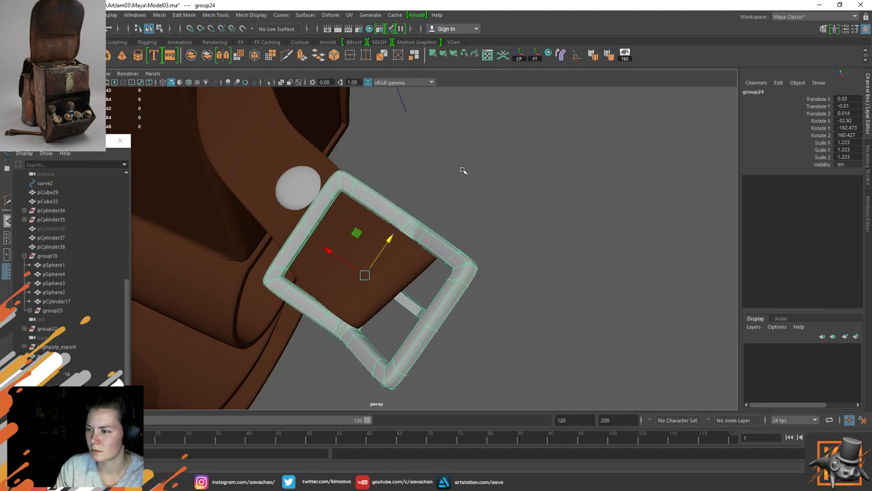
# Step: Turn the buckle group to Rotate -26.944, -197.036, 155.871 and shift it to Translate 0.029, -0.011, 0.013
pyautogui.keyDown('alt'); pyautogui.moveTo(463, 170); pyautogui.dragTo(424, 259); pyautogui.keyUp('alt')
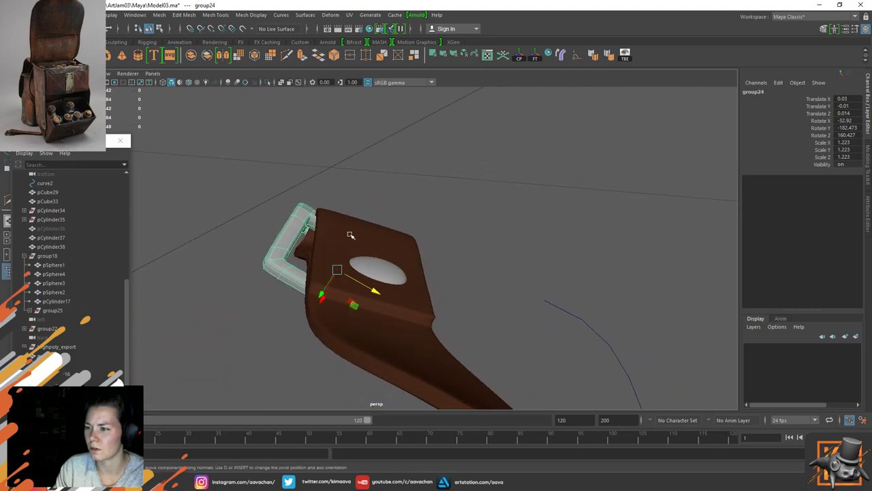
pyautogui.press('e')
pyautogui.moveTo(366, 259); pyautogui.dragTo(353, 297)
pyautogui.moveTo(365, 249); pyautogui.dragTo(371, 248)
pyautogui.press('w')
pyautogui.moveTo(374, 278); pyautogui.dragTo(296, 243)
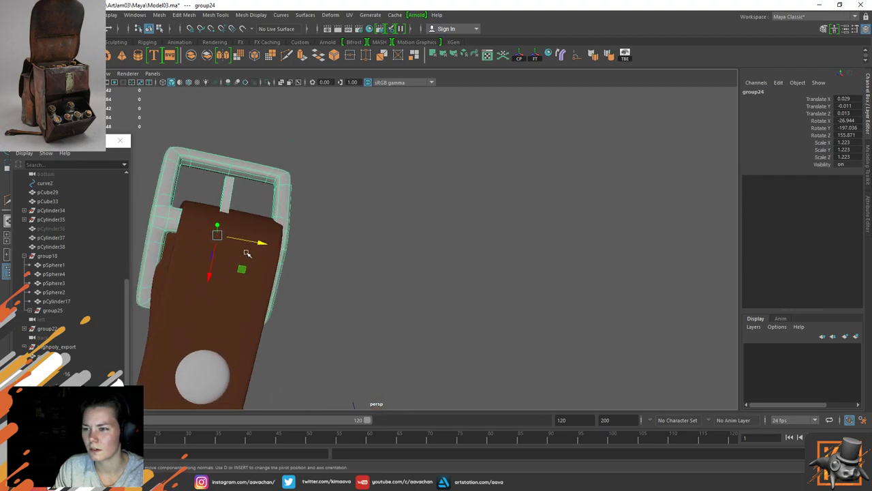
# Step: Straighten the buckle group across the strap end at Rotate -28.291, -192.827, 150.364 and set it to Translate 0.029, -0.011, 0.011
pyautogui.press('e')
pyautogui.moveTo(250, 211); pyautogui.dragTo(230, 232)
pyautogui.press('w')
pyautogui.press('e')
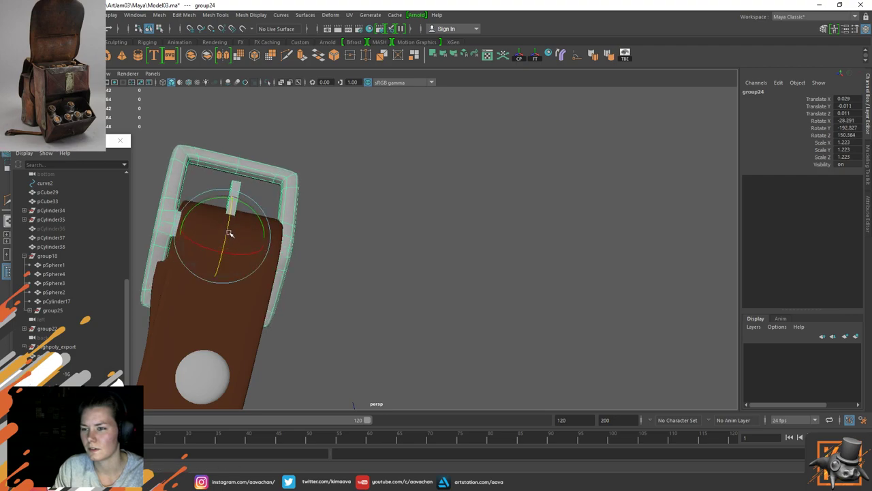
pyautogui.press('w')
pyautogui.keyDown('alt'); pyautogui.moveTo(251, 286); pyautogui.dragTo(382, 246); pyautogui.keyUp('alt')
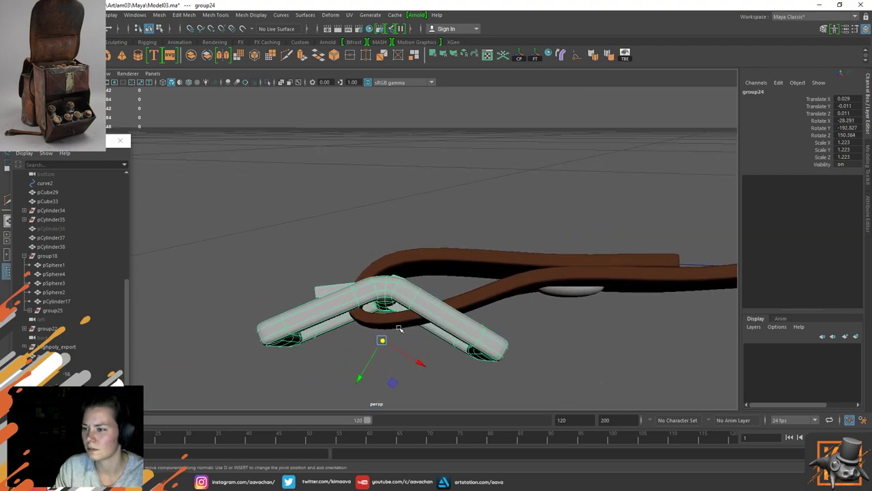
pyautogui.keyDown('alt'); pyautogui.moveTo(416, 273); pyautogui.dragTo(531, 236); pyautogui.keyUp('alt')
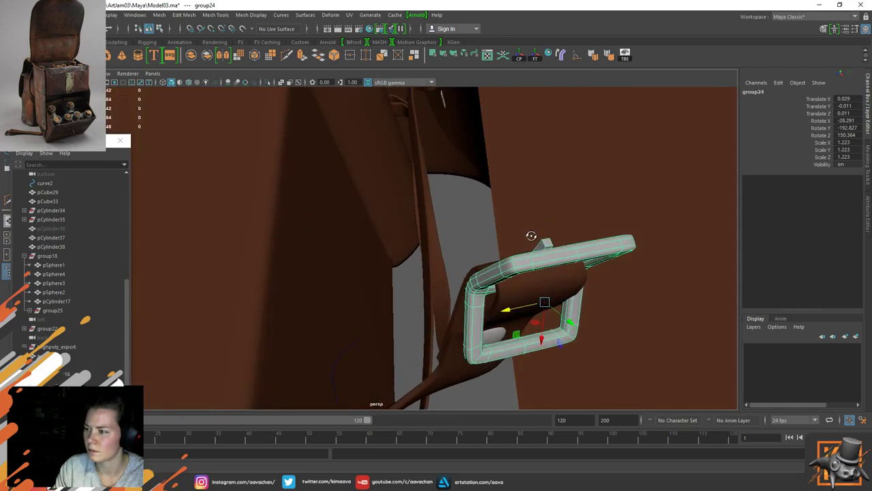
# Step: Nudge the buckle group slightly along its local Y axis within the strap loop and deselect it
pyautogui.moveTo(571, 324); pyautogui.dragTo(578, 332)
pyautogui.keyDown('alt'); pyautogui.moveTo(612, 290); pyautogui.dragTo(523, 211); pyautogui.keyUp('alt')
pyautogui.click(500, 229)
pyautogui.scroll(-5, 447, 223)
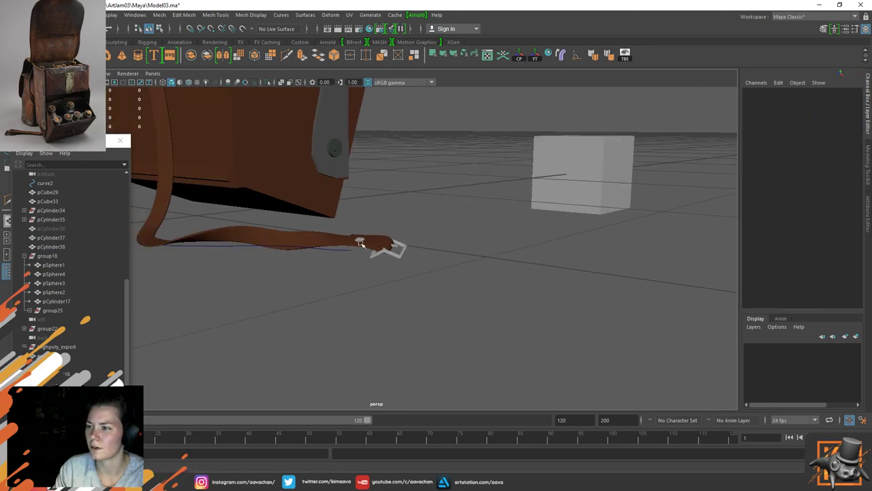
pyautogui.keyDown('alt'); pyautogui.moveTo(362, 245); pyautogui.dragTo(425, 285, button='middle'); pyautogui.keyUp('alt')
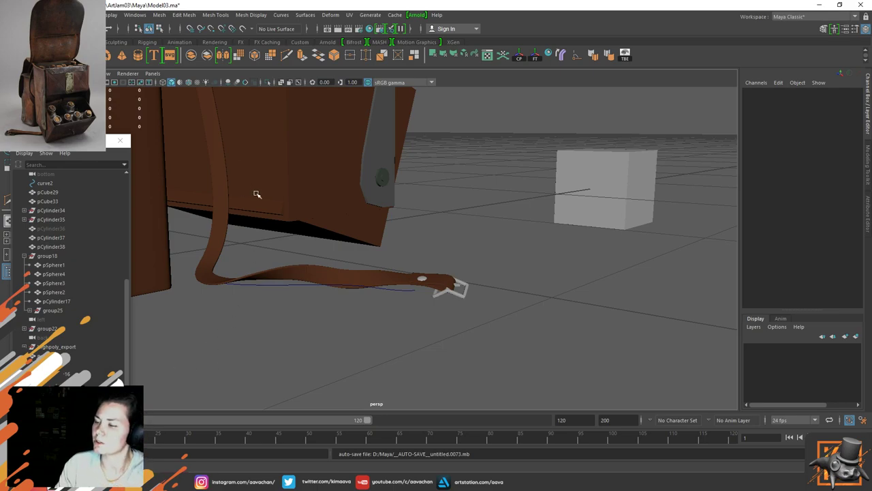
# Step: Save the scene as a new version named Model04.ma in the ArtJam03 Maya folder
pyautogui.hotkey('ctrl', 'shift', 's')
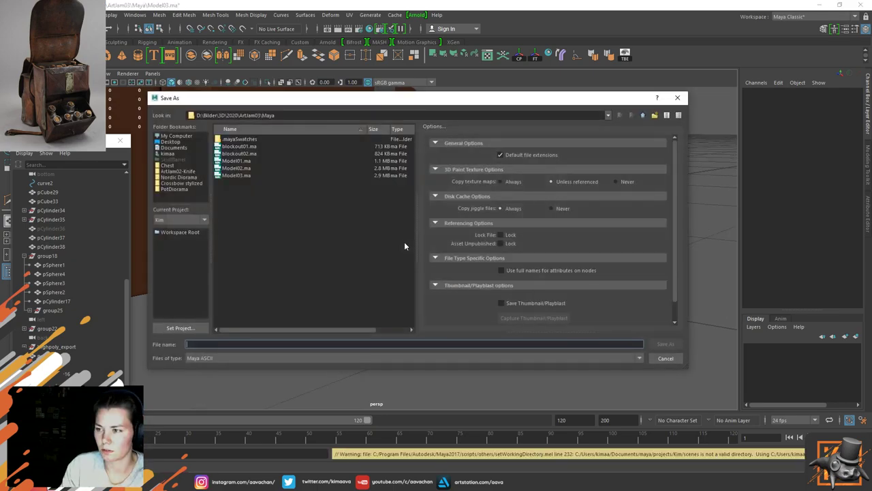
pyautogui.click(237, 175)
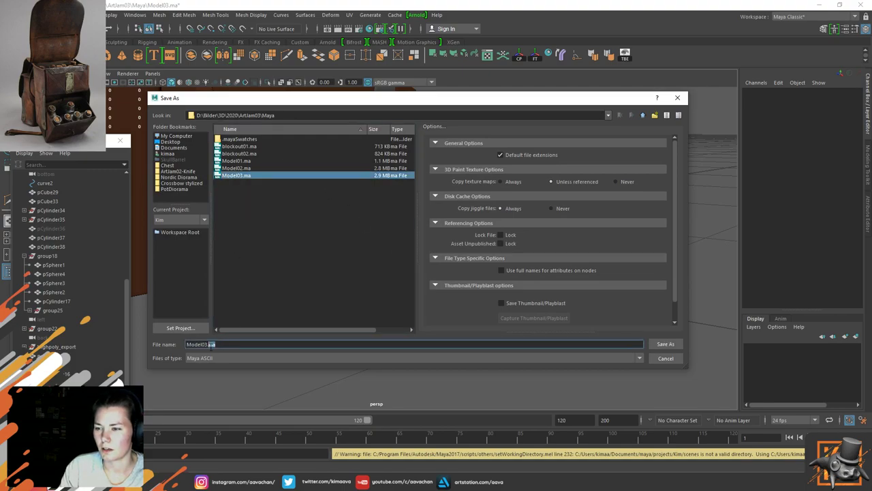
pyautogui.moveTo(216, 344); pyautogui.dragTo(209, 351)
pyautogui.write('4')
pyautogui.press('Return')
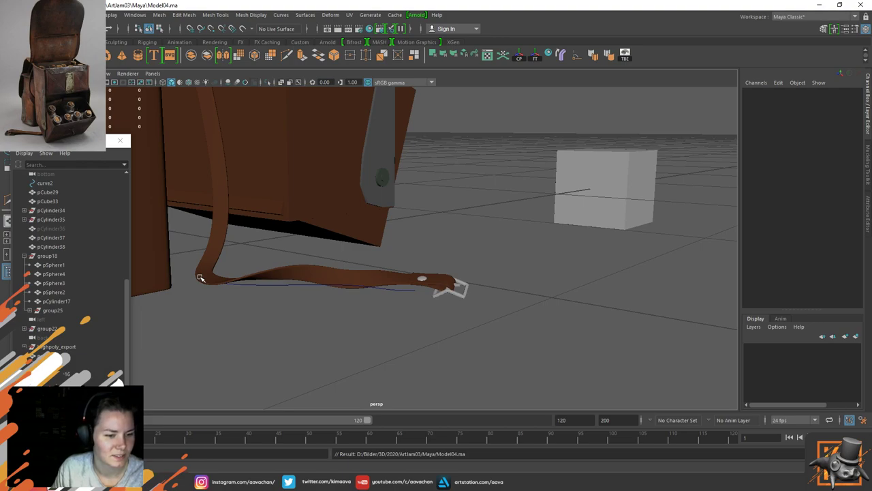
# Step: Check how the lying strap meets the ground in side view, select the strap mesh pCube33 and return to the perspective view
pyautogui.keyDown('alt'); pyautogui.moveTo(399, 263); pyautogui.dragTo(399, 266); pyautogui.keyUp('alt')
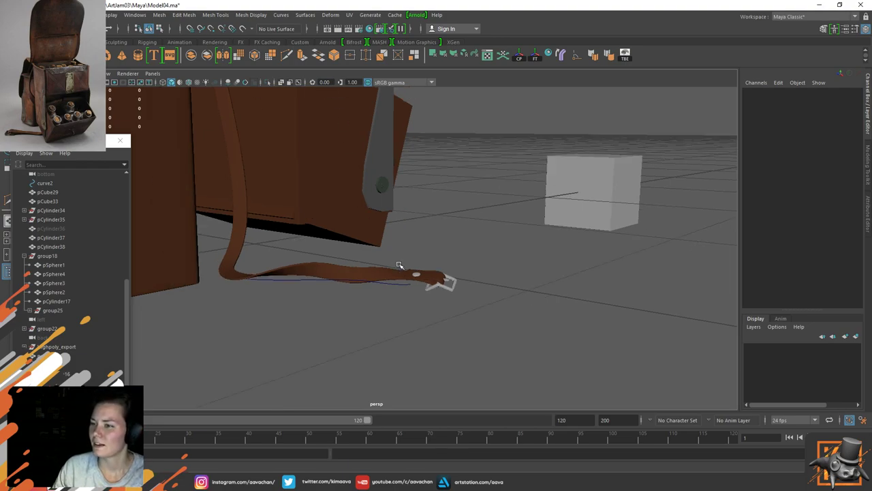
pyautogui.keyDown('alt'); pyautogui.moveTo(482, 250); pyautogui.dragTo(436, 245); pyautogui.keyUp('alt')
pyautogui.press('space')
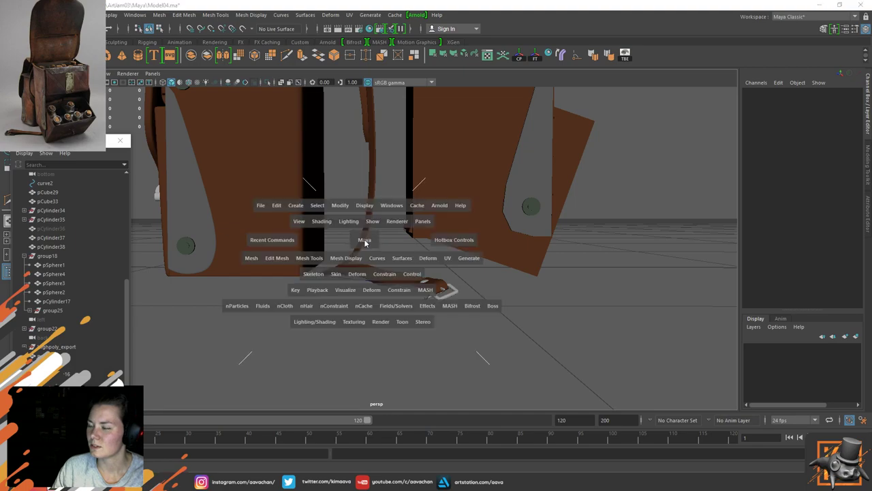
pyautogui.moveTo(364, 243); pyautogui.dragTo(405, 238)
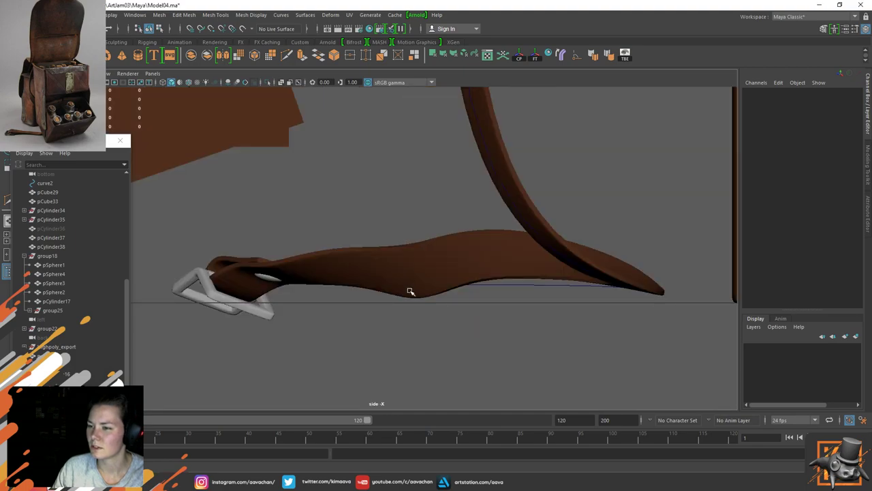
pyautogui.click(389, 273)
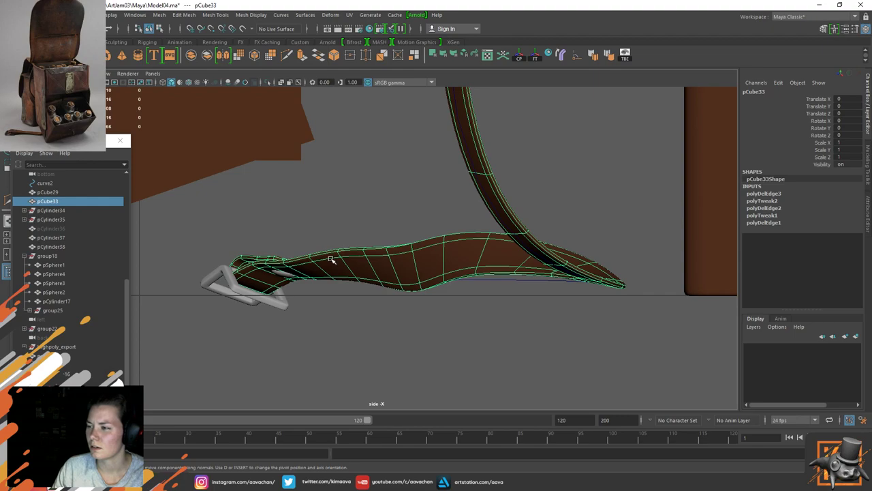
pyautogui.press('space')
pyautogui.moveTo(331, 259); pyautogui.dragTo(325, 227)
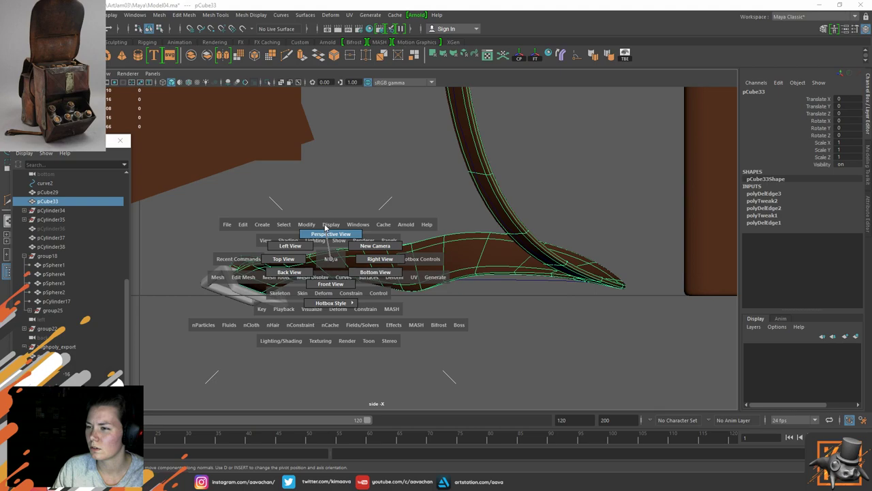
pyautogui.moveTo(326, 227); pyautogui.dragTo(321, 266)
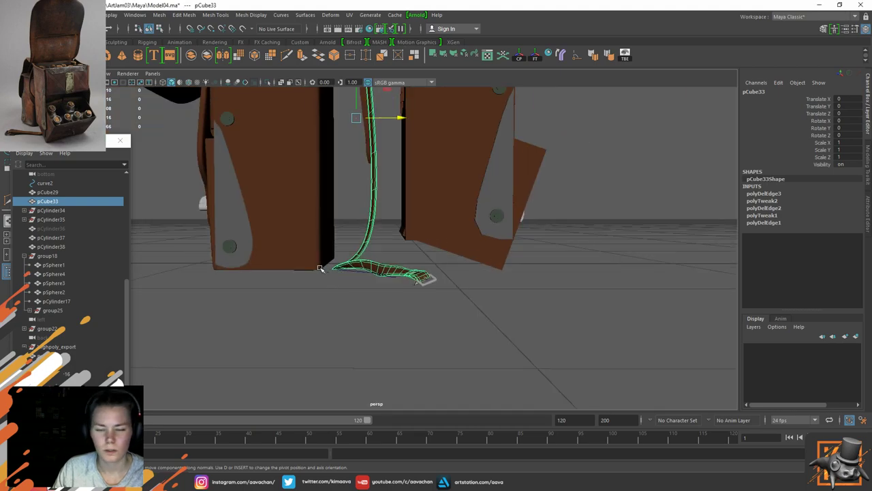
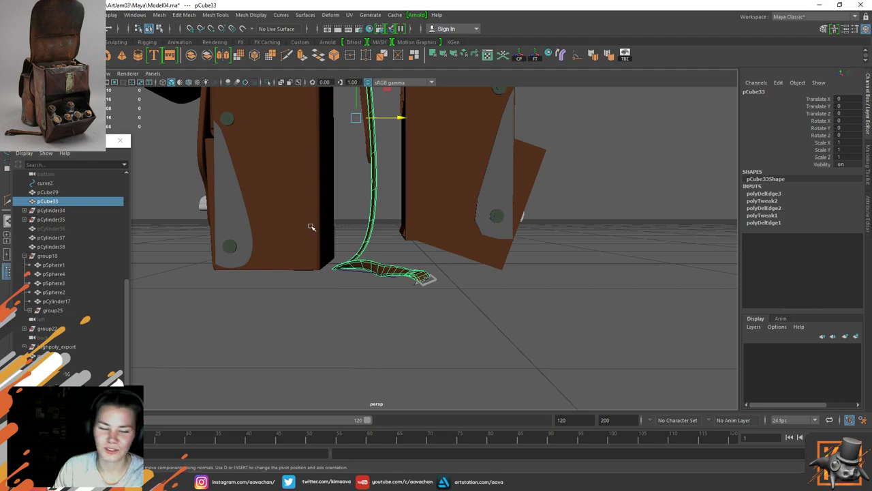
# Step: Examine the strap mesh pCube33 between the two bags up to its curled upper end, keeping it selected
pyautogui.scroll(-2, 318, 212)
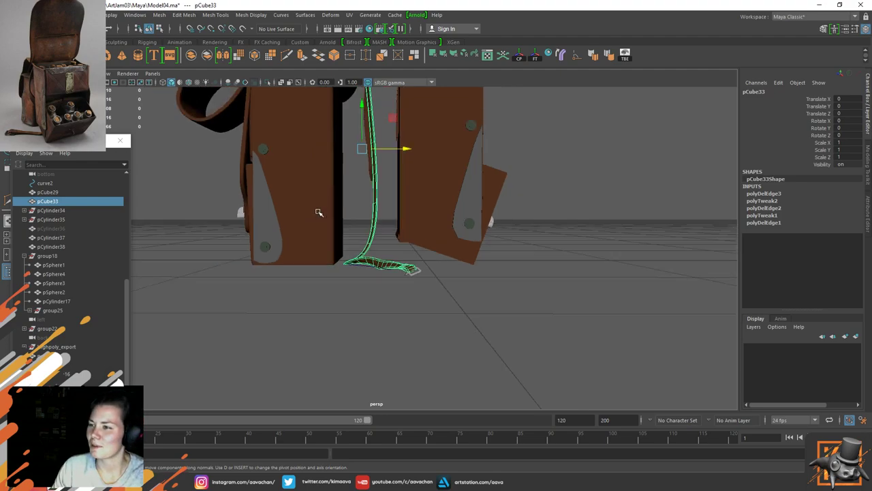
pyautogui.keyDown('alt'); pyautogui.moveTo(352, 158); pyautogui.dragTo(383, 321, button='middle'); pyautogui.keyUp('alt')
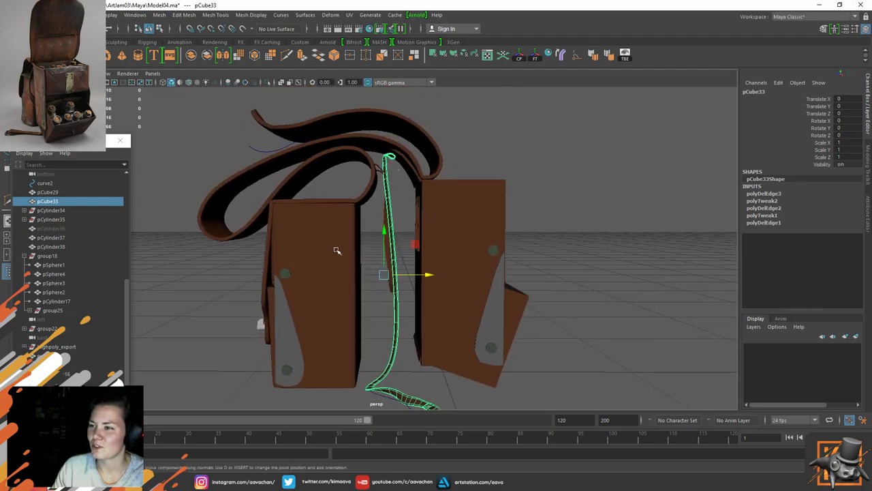
pyautogui.keyDown('alt'); pyautogui.moveTo(323, 228); pyautogui.dragTo(343, 241); pyautogui.keyUp('alt')
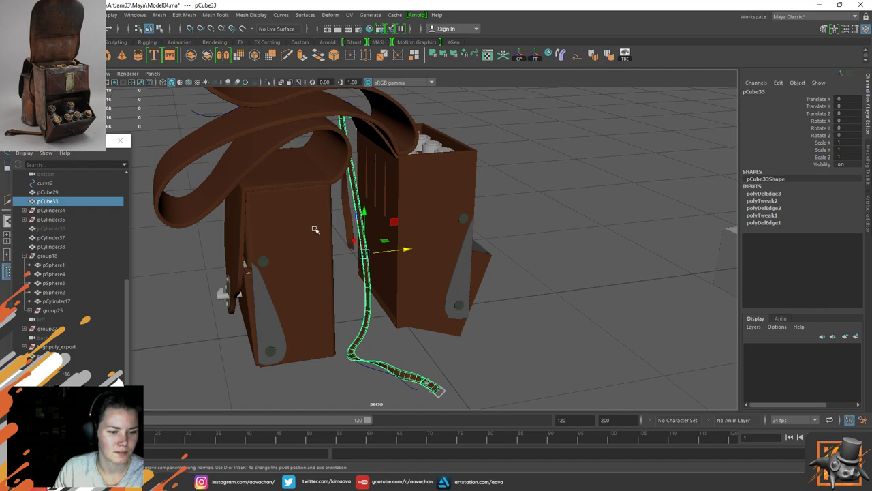
pyautogui.keyDown('alt'); pyautogui.moveTo(318, 222); pyautogui.dragTo(402, 253); pyautogui.keyUp('alt')
pyautogui.scroll(8, 332, 290)
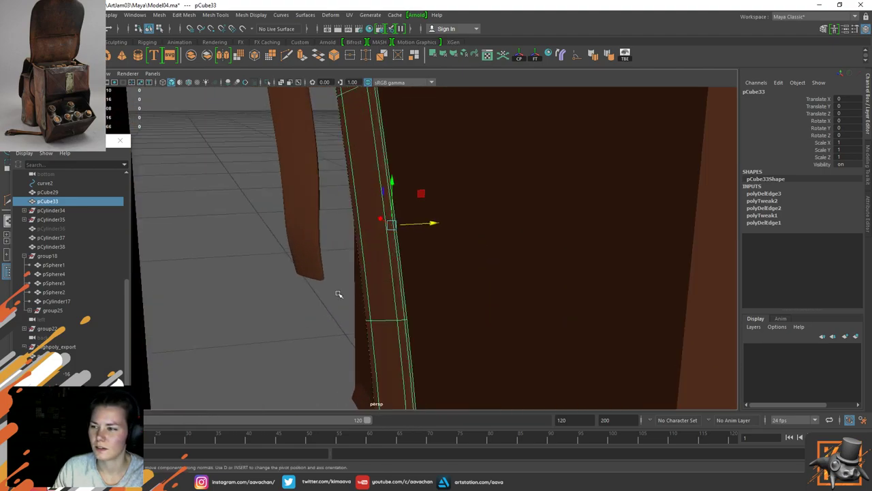
pyautogui.click(339, 295)
pyautogui.click(381, 266)
pyautogui.keyDown('alt'); pyautogui.moveTo(355, 166); pyautogui.dragTo(341, 282); pyautogui.keyUp('alt')
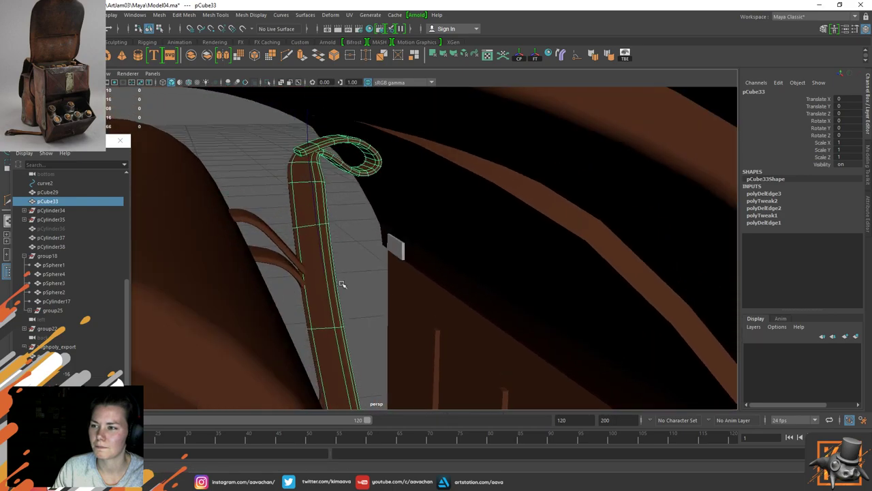
# Step: Duplicate the rivet group group25 at the lying end of the strap
pyautogui.keyDown('alt'); pyautogui.moveTo(371, 302); pyautogui.dragTo(362, 286, button='middle'); pyautogui.keyUp('alt')
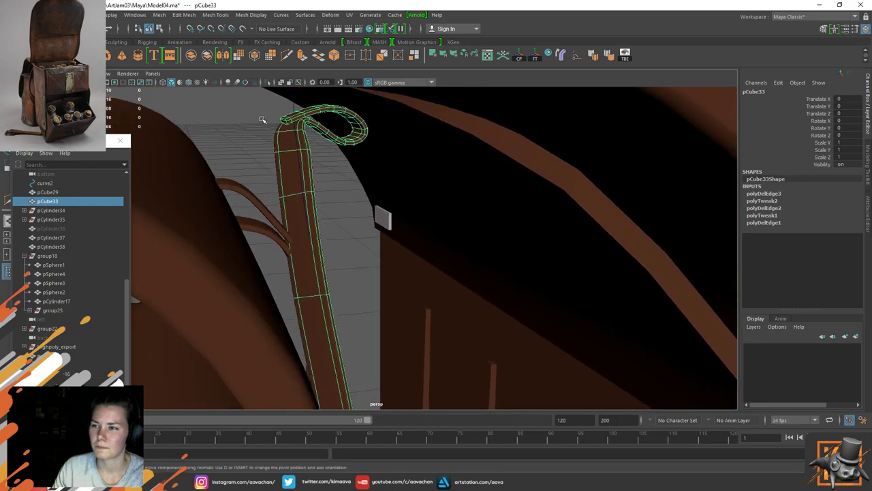
pyautogui.keyDown('alt'); pyautogui.moveTo(365, 181); pyautogui.dragTo(328, 179); pyautogui.keyUp('alt')
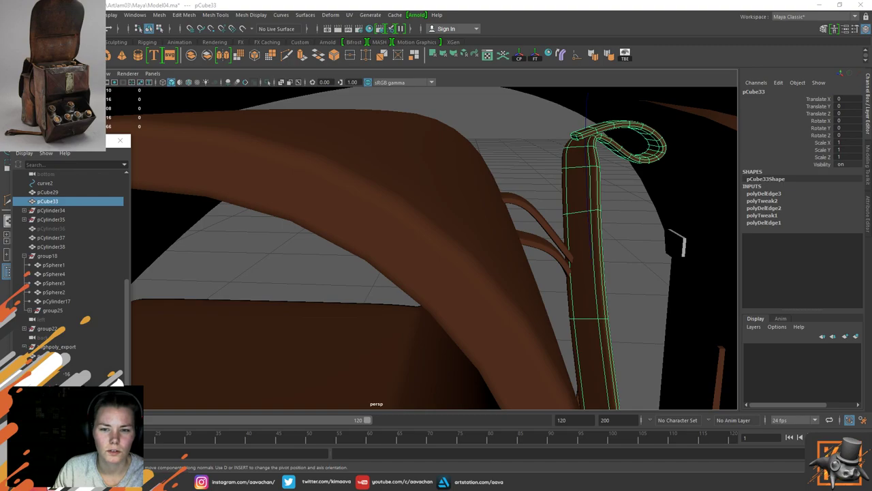
pyautogui.keyDown('alt'); pyautogui.moveTo(432, 297); pyautogui.dragTo(416, 323); pyautogui.keyUp('alt')
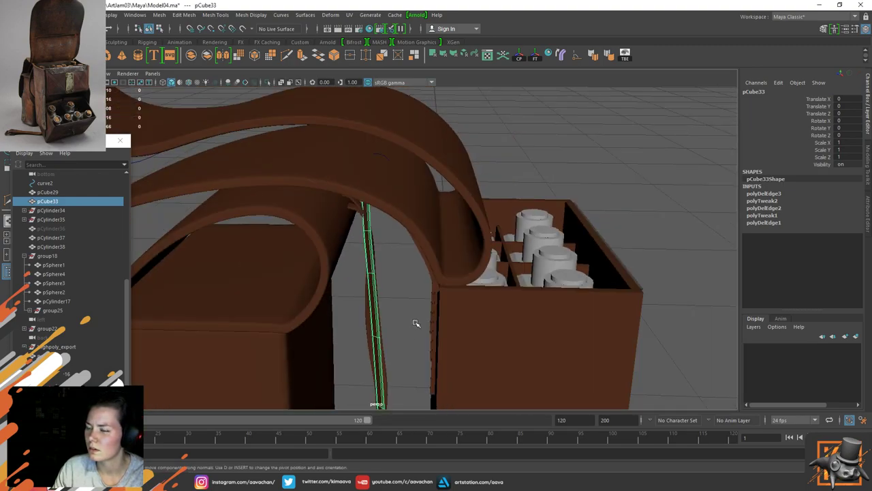
pyautogui.scroll(-6, 416, 323)
pyautogui.keyDown('alt'); pyautogui.moveTo(397, 334); pyautogui.dragTo(467, 212, button='middle'); pyautogui.keyUp('alt')
pyautogui.scroll(4, 468, 212)
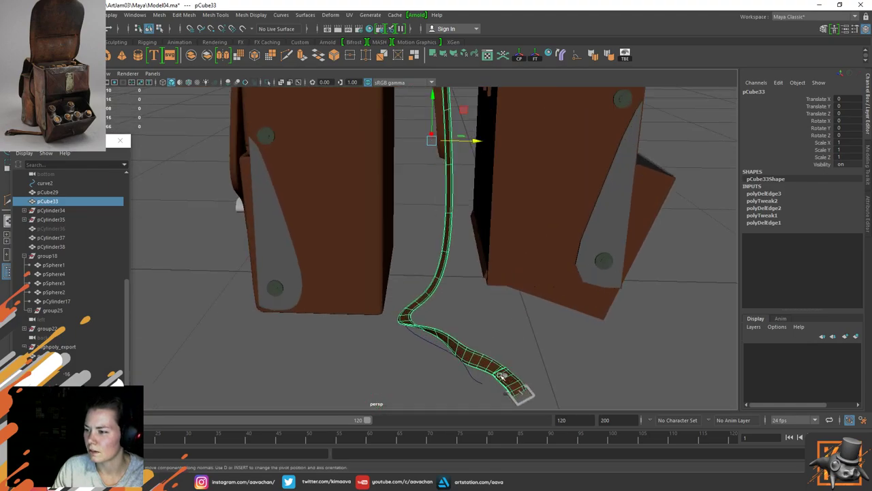
pyautogui.click(501, 375)
pyautogui.click(53, 311)
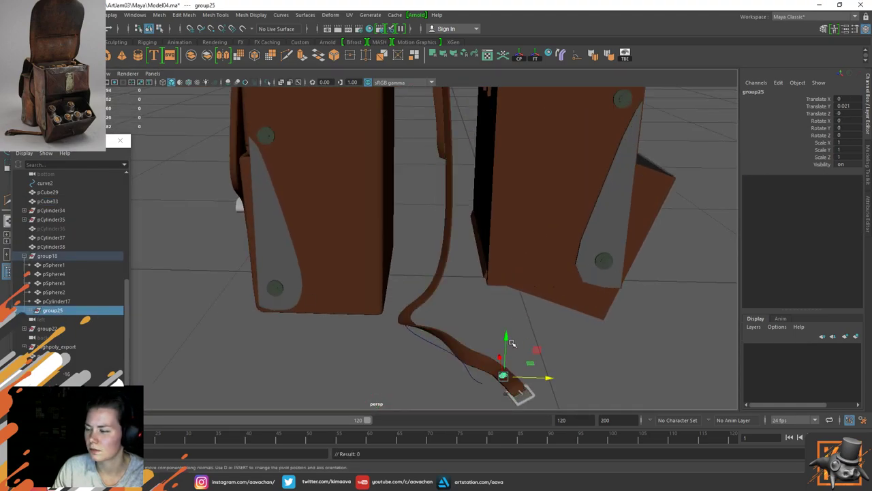
pyautogui.hotkey('ctrl', 'd')
# Step: Move the duplicated rivet group up to the strap's curled upper end, to Translate X 0.492, Y 0.767 and Z -0.12
pyautogui.moveTo(506, 339); pyautogui.dragTo(503, 88)
pyautogui.keyDown('alt'); pyautogui.moveTo(511, 167); pyautogui.dragTo(427, 323, button='middle'); pyautogui.keyUp('alt')
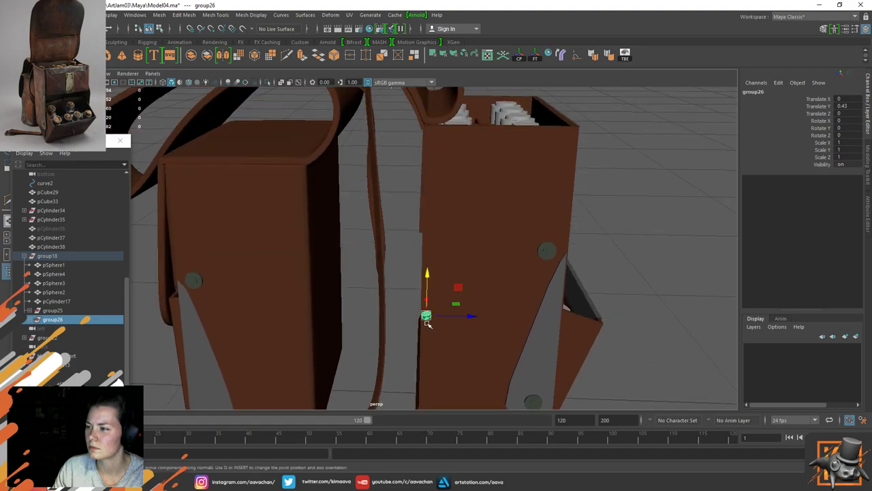
pyautogui.moveTo(427, 319); pyautogui.dragTo(364, 93)
pyautogui.keyDown('alt'); pyautogui.moveTo(384, 171); pyautogui.dragTo(388, 186, button='middle'); pyautogui.keyUp('alt')
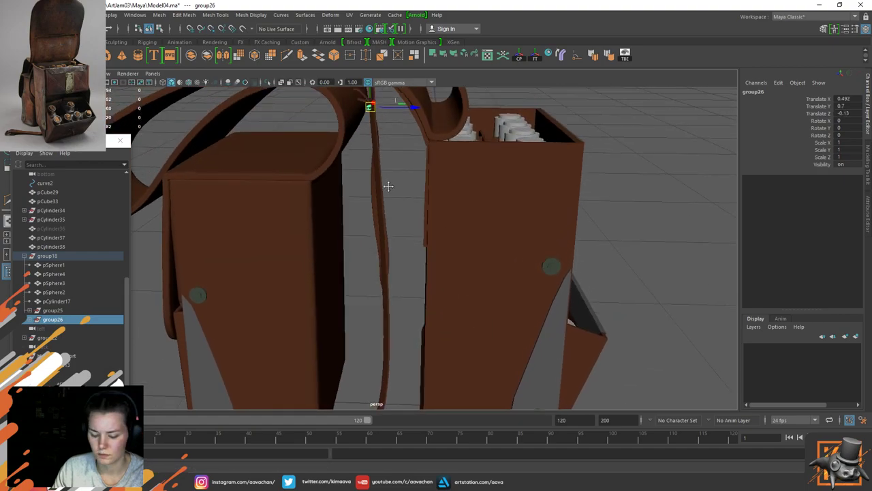
pyautogui.press('f')
pyautogui.scroll(-3, 404, 244)
pyautogui.keyDown('alt'); pyautogui.moveTo(407, 244); pyautogui.dragTo(417, 222); pyautogui.keyUp('alt')
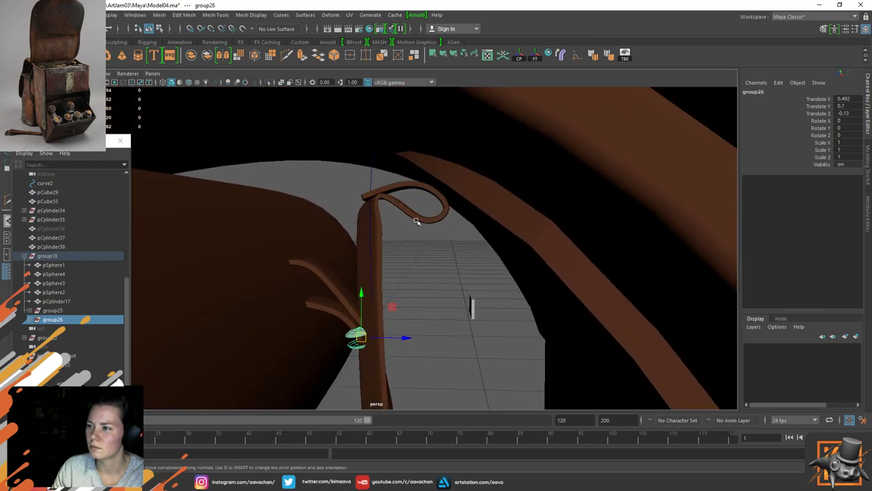
pyautogui.moveTo(391, 306); pyautogui.dragTo(413, 162)
# Step: Isolate the rivet copy together with the strap and reselect the whole rivet group group26
pyautogui.keyDown('alt'); pyautogui.moveTo(368, 208); pyautogui.dragTo(386, 212); pyautogui.keyUp('alt')
pyautogui.keyDown('shift'); pyautogui.click(361, 203); pyautogui.keyUp('shift')
pyautogui.hotkey('ctrl', '1')
pyautogui.keyDown('alt'); pyautogui.moveTo(313, 167); pyautogui.dragTo(291, 217); pyautogui.keyUp('alt')
pyautogui.click(292, 217)
pyautogui.click(383, 192)
pyautogui.press('Up')
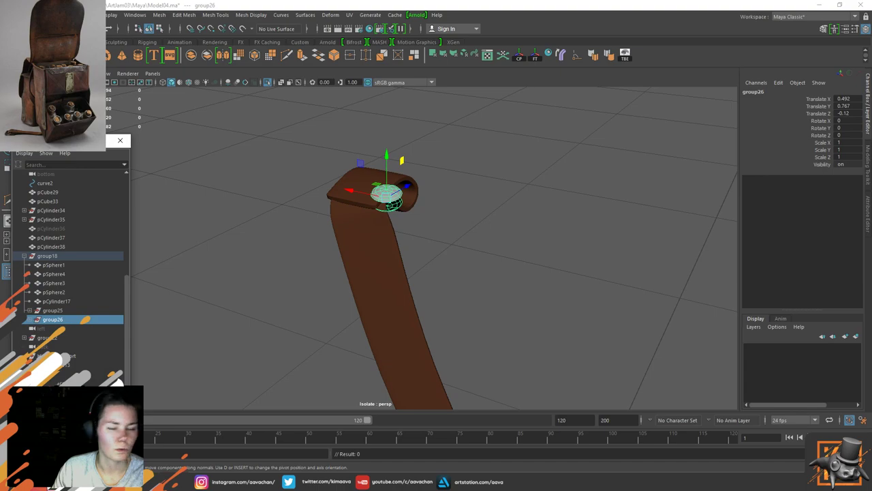
# Step: Slide the rivet group to Translate X 0.505 and tilt it to Rotate X -3.235 and Rotate Z -7.959
pyautogui.moveTo(358, 191); pyautogui.dragTo(332, 188)
pyautogui.press('e')
pyautogui.moveTo(400, 176); pyautogui.dragTo(347, 166)
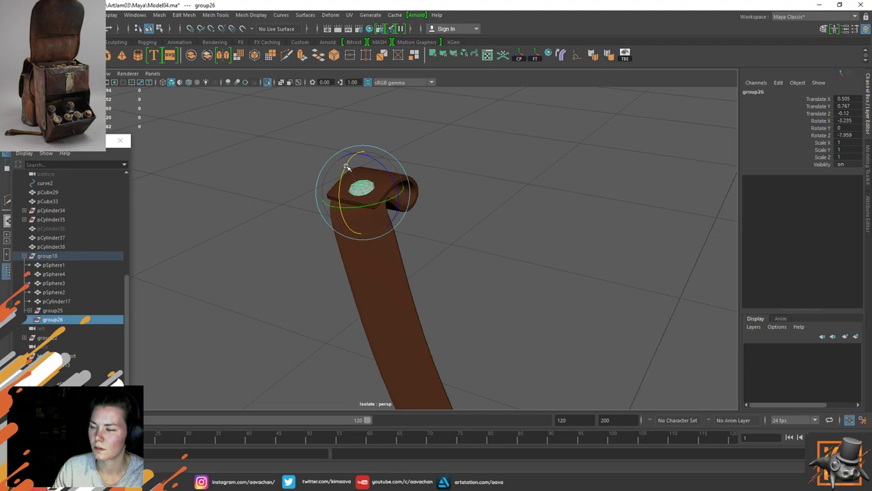
pyautogui.press('w')
# Step: Prepare the strap mesh for edge editing at its upper bend, with smooth preview and soft selection off
pyautogui.press('f')
pyautogui.scroll(-5, 479, 263)
pyautogui.keyDown('alt'); pyautogui.moveTo(479, 263); pyautogui.dragTo(346, 282); pyautogui.keyUp('alt')
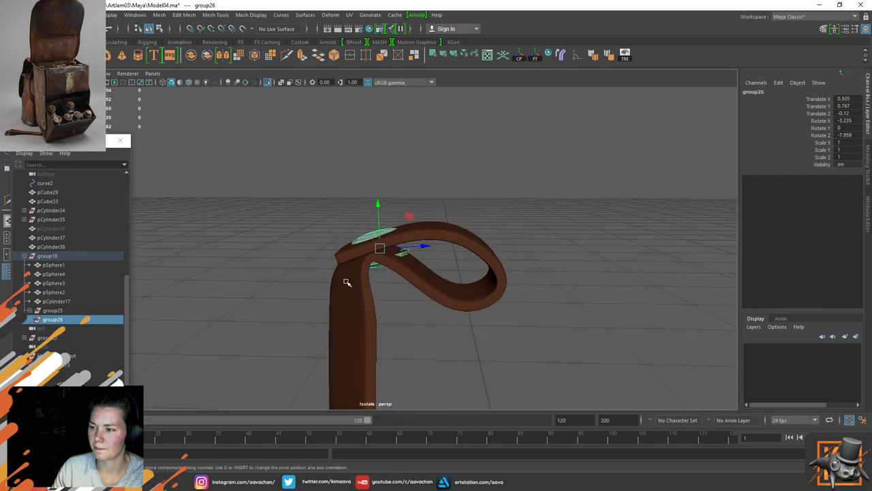
pyautogui.click(360, 277)
pyautogui.moveTo(356, 239); pyautogui.dragTo(343, 191, button='right')
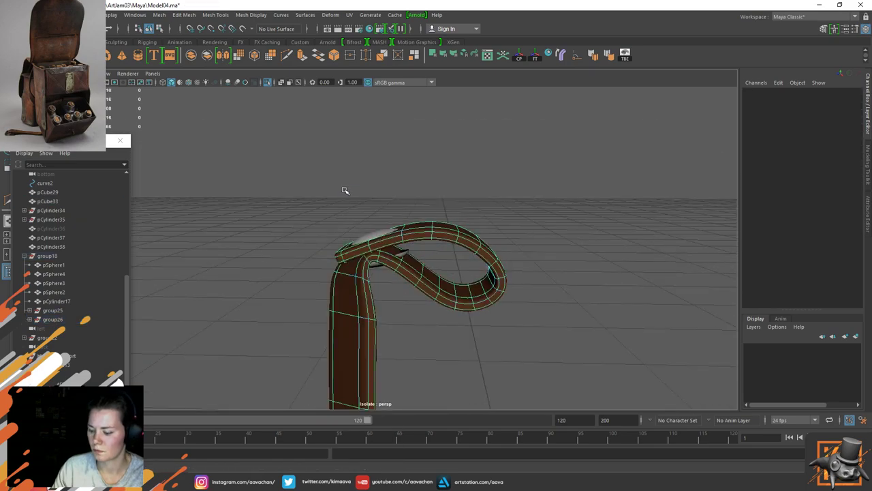
pyautogui.press('1')
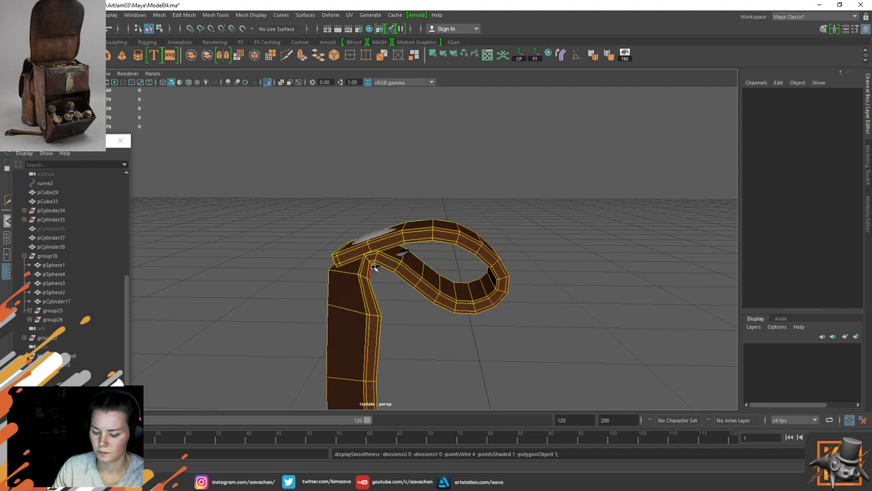
pyautogui.press('b')
pyautogui.moveTo(416, 233)
pyautogui.keyDown('alt'); pyautogui.mouseDown()
pyautogui.moveTo(388, 222)
pyautogui.moveTo(386, 162)
pyautogui.moveTo(362, 190)
pyautogui.moveTo(430, 204)
pyautogui.moveTo(448, 234)
pyautogui.moveTo(415, 234)
pyautogui.mouseUp(); pyautogui.keyUp('alt')
# Step: Move the edge loop just below the strap's upper bend outward, away from the curled loop
pyautogui.click(347, 273)
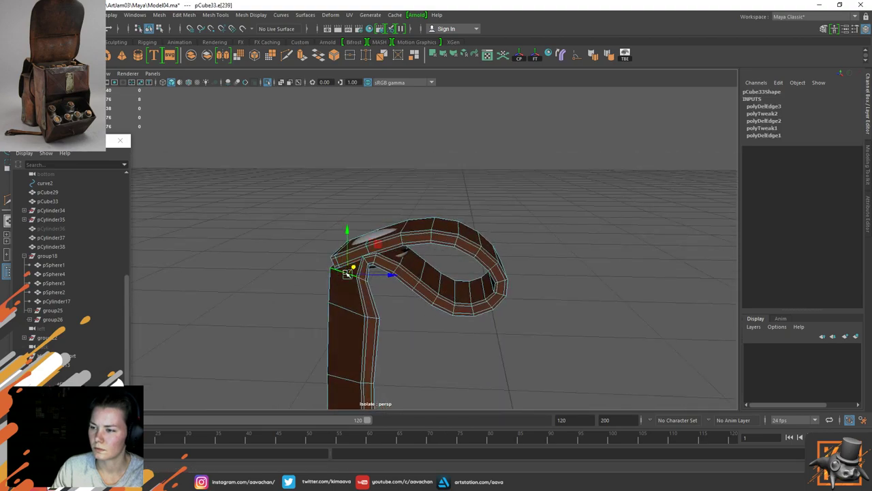
pyautogui.doubleClick(355, 311)
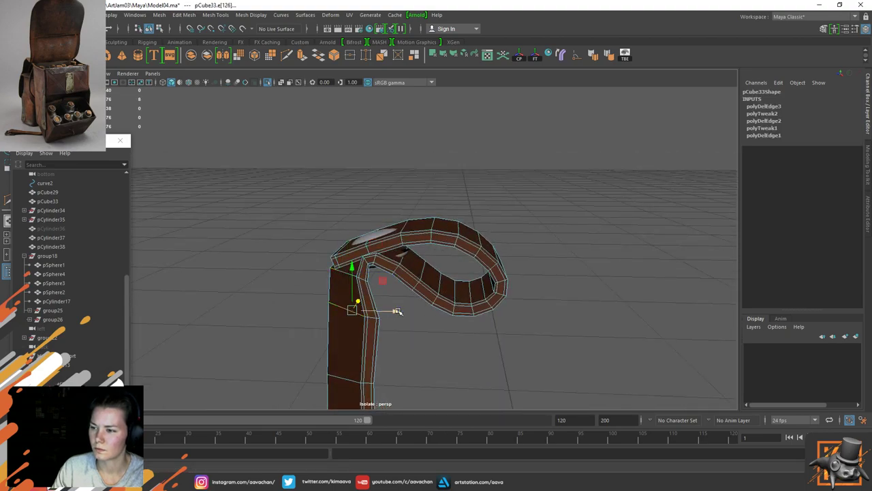
pyautogui.press('d')
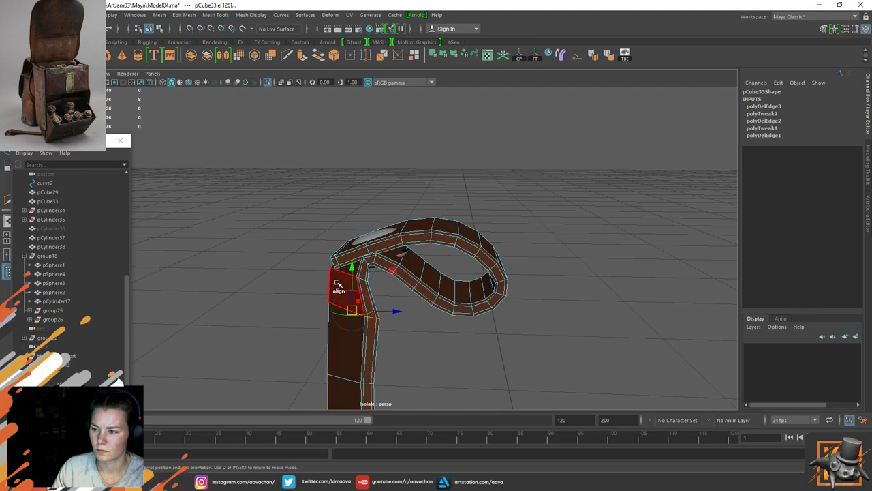
pyautogui.press('d')
pyautogui.moveTo(316, 293); pyautogui.dragTo(299, 294)
# Step: Align the pivot of the bend's top edge loop to the adjacent face, shift the loop outward and rotate it slightly
pyautogui.click(347, 273)
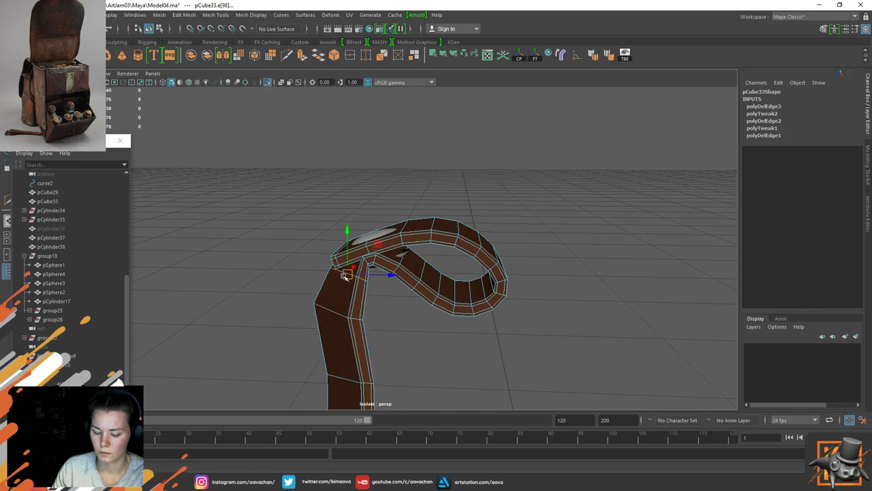
pyautogui.press('d')
pyautogui.click(333, 290)
pyautogui.press('d')
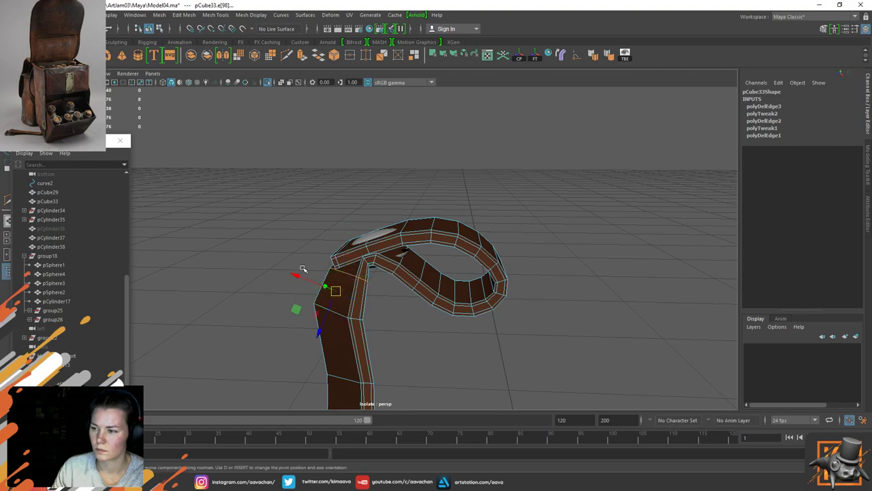
pyautogui.moveTo(300, 280); pyautogui.dragTo(280, 274)
pyautogui.keyDown('alt'); pyautogui.moveTo(360, 314); pyautogui.dragTo(444, 312); pyautogui.keyUp('alt')
pyautogui.press('e')
pyautogui.moveTo(413, 282)
pyautogui.mouseDown()
pyautogui.moveTo(413, 292)
pyautogui.moveTo(421, 292)
pyautogui.mouseUp()
# Step: Return the strap to object mode, turn its smooth preview back on and deselect it
pyautogui.keyDown('alt'); pyautogui.moveTo(500, 275); pyautogui.dragTo(508, 220); pyautogui.keyUp('alt')
pyautogui.moveTo(382, 231); pyautogui.dragTo(441, 256, button='right')
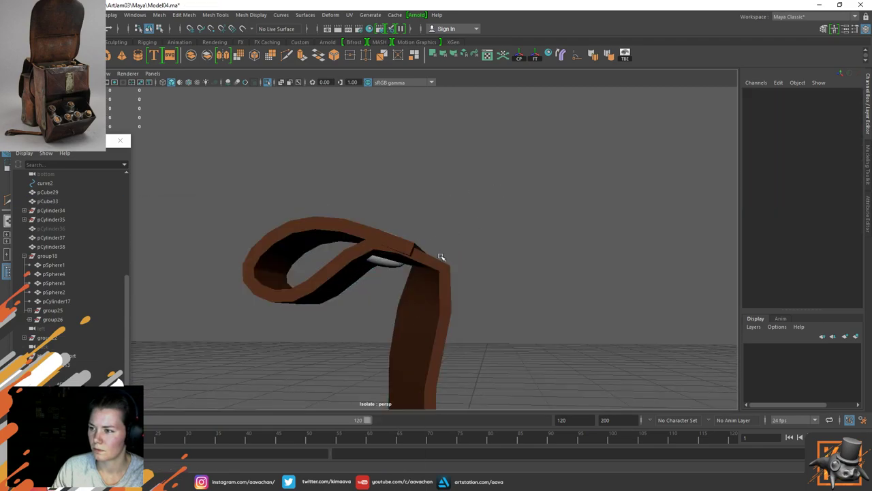
pyautogui.click(411, 250)
pyautogui.press('3')
pyautogui.click(400, 266)
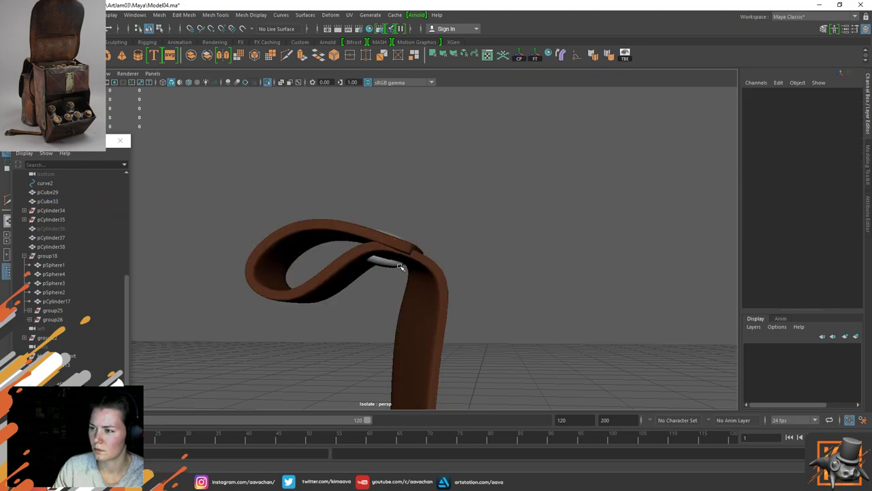
# Step: Select the rivet group group26 and reposition it through the overlapping strap layers to Translate Y 0.767 and Z -0.122
pyautogui.keyDown('alt'); pyautogui.moveTo(401, 266); pyautogui.dragTo(382, 254); pyautogui.keyUp('alt')
pyautogui.click(389, 253)
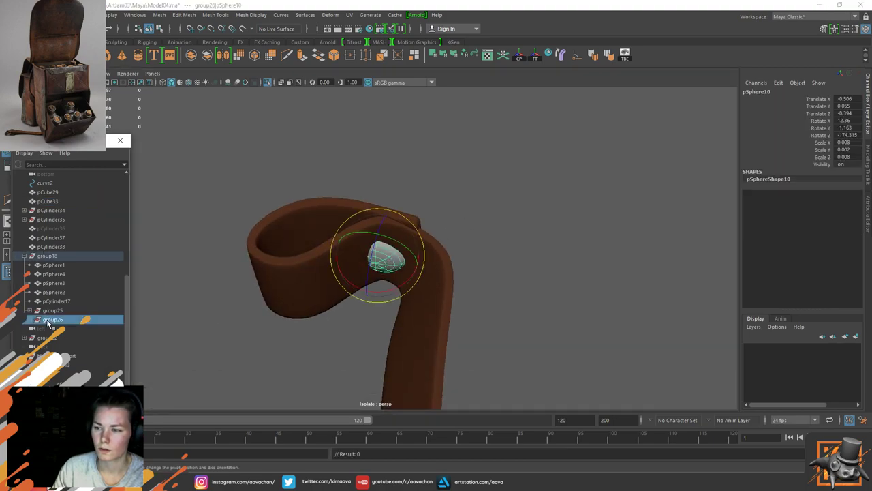
pyautogui.press('w')
pyautogui.keyDown('alt'); pyautogui.moveTo(453, 190); pyautogui.dragTo(365, 231); pyautogui.keyUp('alt')
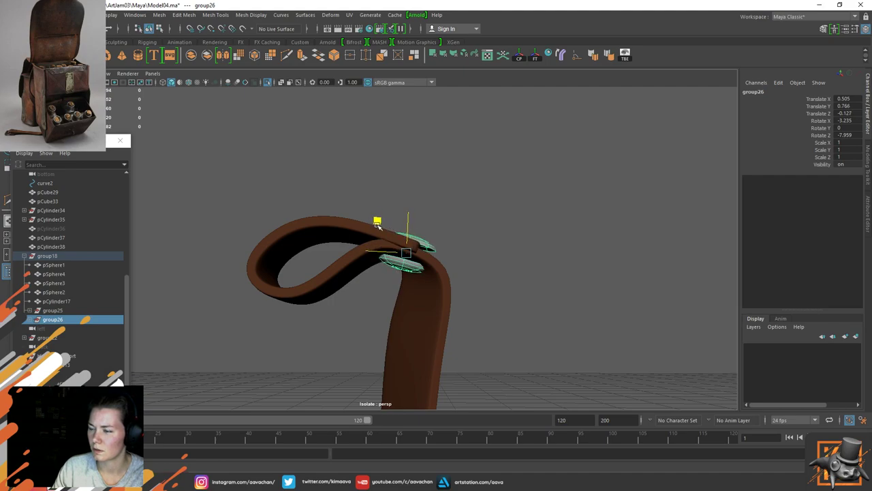
pyautogui.click(345, 274)
pyautogui.keyDown('alt'); pyautogui.moveTo(549, 226); pyautogui.dragTo(354, 239); pyautogui.keyUp('alt')
pyautogui.click(353, 239)
pyautogui.press('Up')
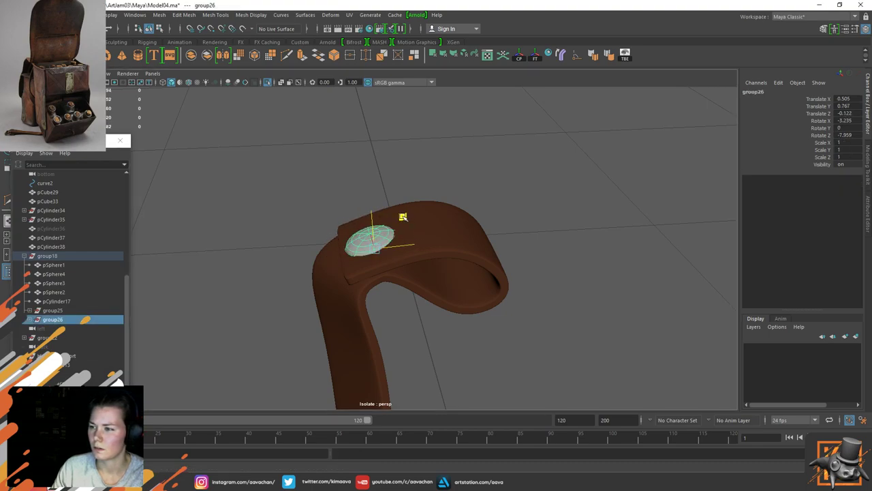
# Step: Refine the rivet group's placement to Translate 0.506, 0.768, -0.121 and tilt it to Rotate X -6.38
pyautogui.keyDown('alt'); pyautogui.moveTo(466, 178); pyautogui.dragTo(346, 252); pyautogui.keyUp('alt')
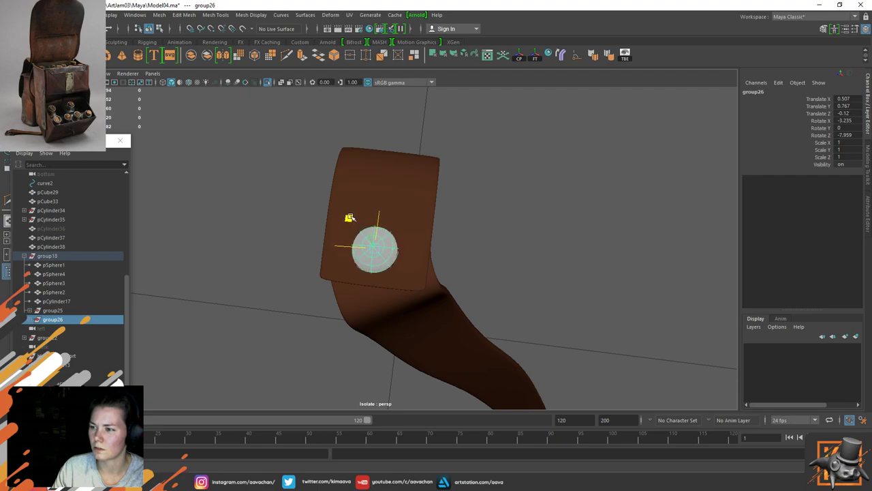
pyautogui.keyDown('alt'); pyautogui.moveTo(395, 244); pyautogui.dragTo(334, 265); pyautogui.keyUp('alt')
pyautogui.press('e')
pyautogui.press('w')
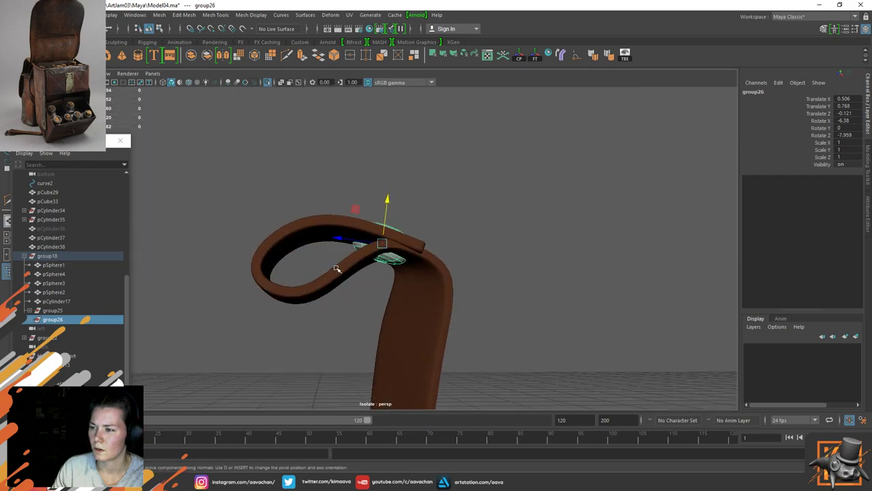
# Step: With smooth preview off, raise the strap's lower-layer edge loop beside the rivet toward the upper layer and shift it toward the curl
pyautogui.click(380, 314)
pyautogui.keyDown('alt'); pyautogui.moveTo(370, 317); pyautogui.dragTo(331, 271); pyautogui.keyUp('alt')
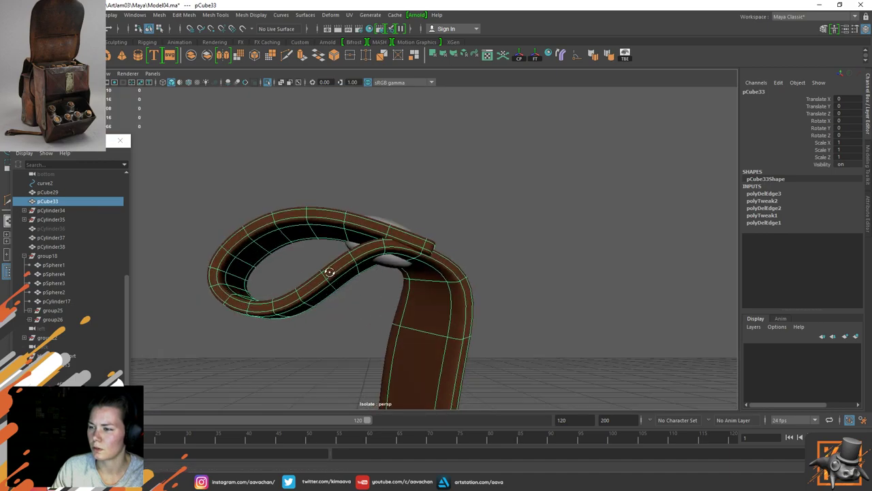
pyautogui.rightClick(342, 266)
pyautogui.moveTo(341, 266); pyautogui.dragTo(346, 220, button='right')
pyautogui.click(354, 256)
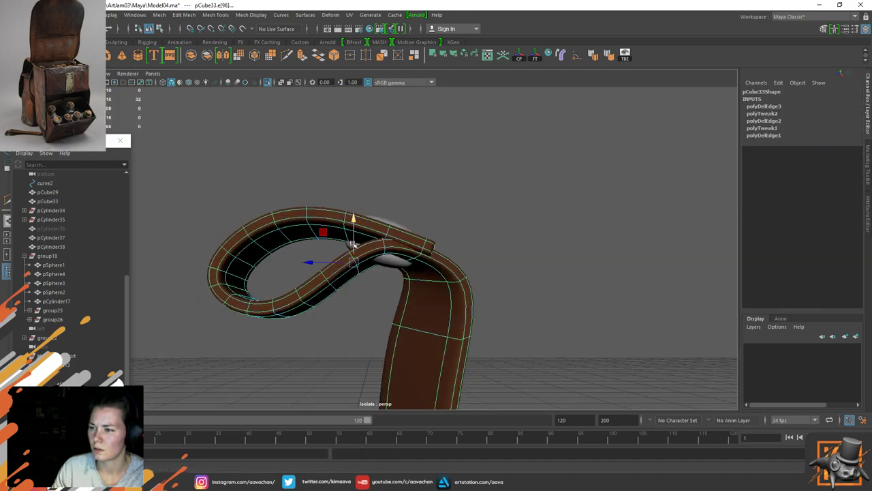
pyautogui.press('1')
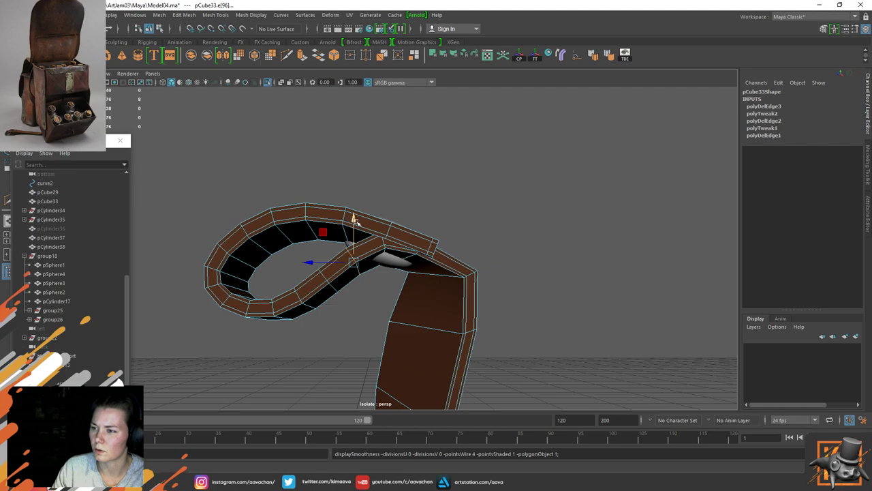
pyautogui.moveTo(355, 219); pyautogui.dragTo(352, 205)
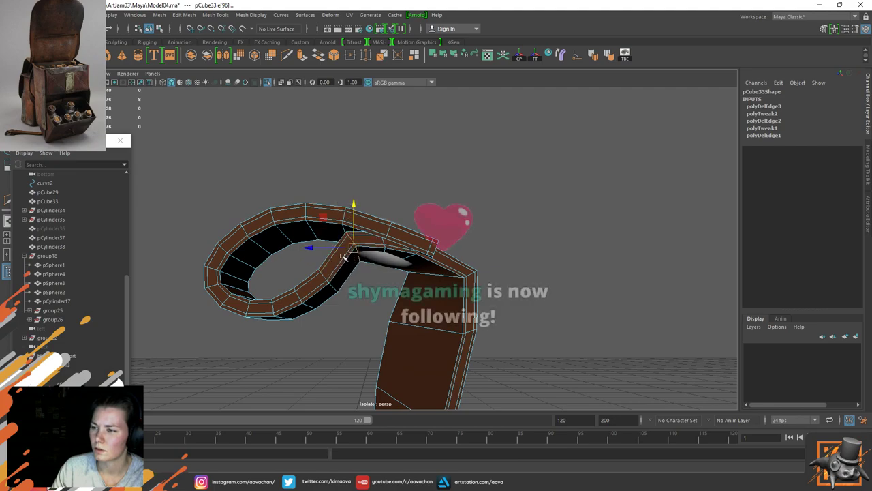
pyautogui.moveTo(320, 248); pyautogui.dragTo(314, 248)
pyautogui.moveTo(345, 215); pyautogui.dragTo(345, 206)
# Step: Shift the next two edge loops along the curl's underside up and inward to follow the bend, and return to object mode
pyautogui.click(329, 275)
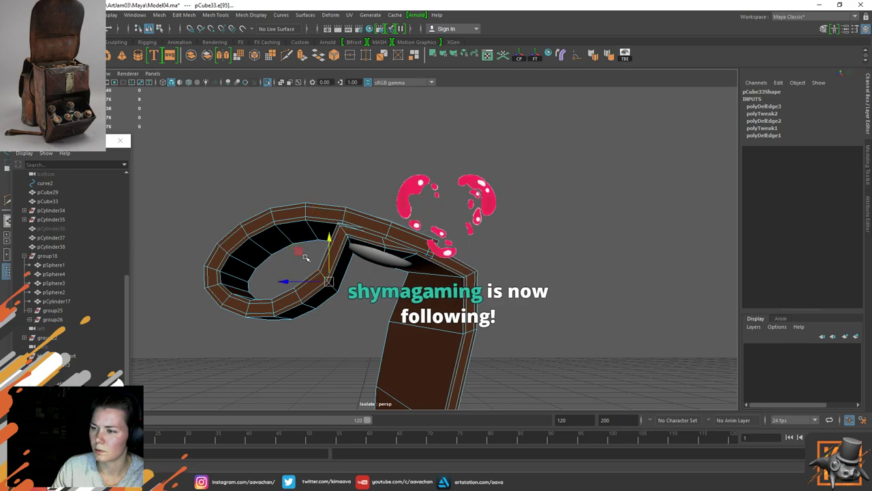
pyautogui.moveTo(299, 252); pyautogui.dragTo(292, 241)
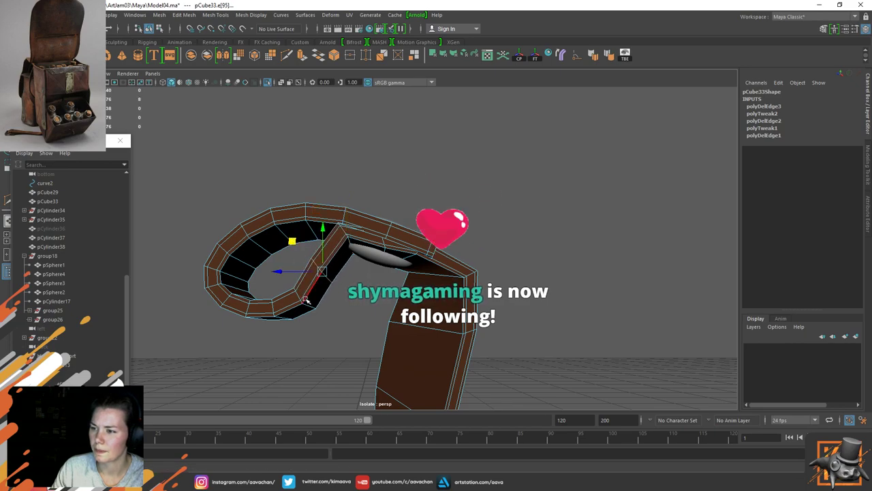
pyautogui.click(300, 295)
pyautogui.moveTo(276, 269); pyautogui.dragTo(274, 265)
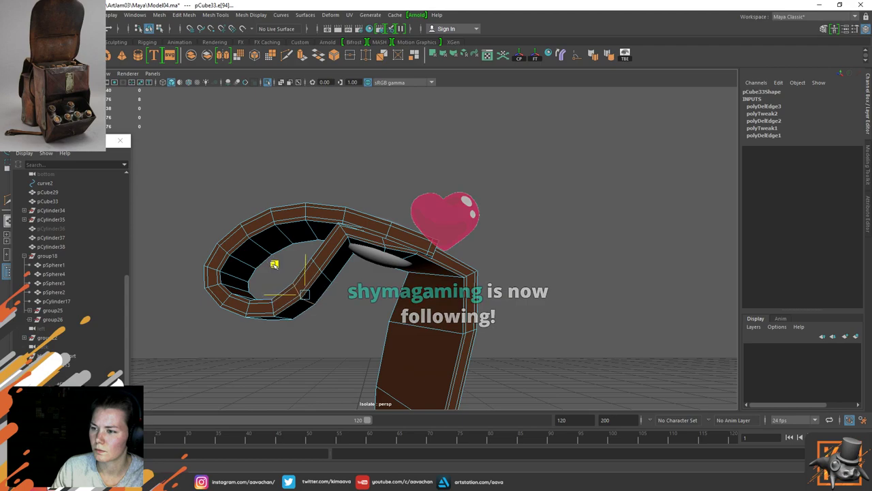
pyautogui.press('d')
pyautogui.press('F8')
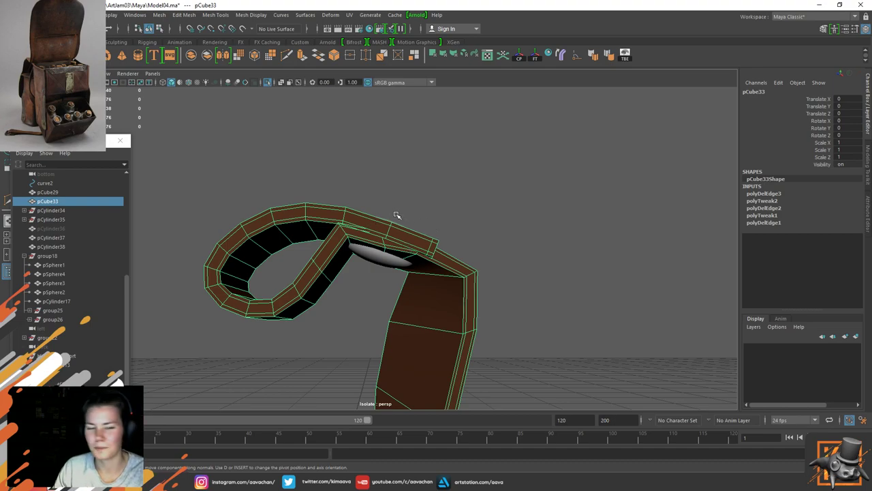
# Step: Undo and redo the last action, and inspect the strap curl's underside around the rivet
pyautogui.hotkey('ctrl', 'z')
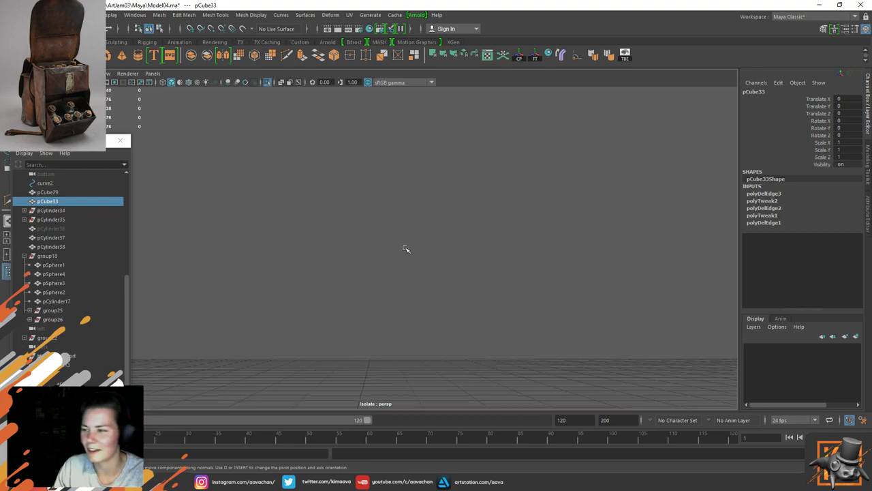
pyautogui.hotkey('shift', 'z')
pyautogui.scroll(2, 387, 218)
pyautogui.keyDown('alt'); pyautogui.moveTo(397, 248); pyautogui.dragTo(395, 197); pyautogui.keyUp('alt')
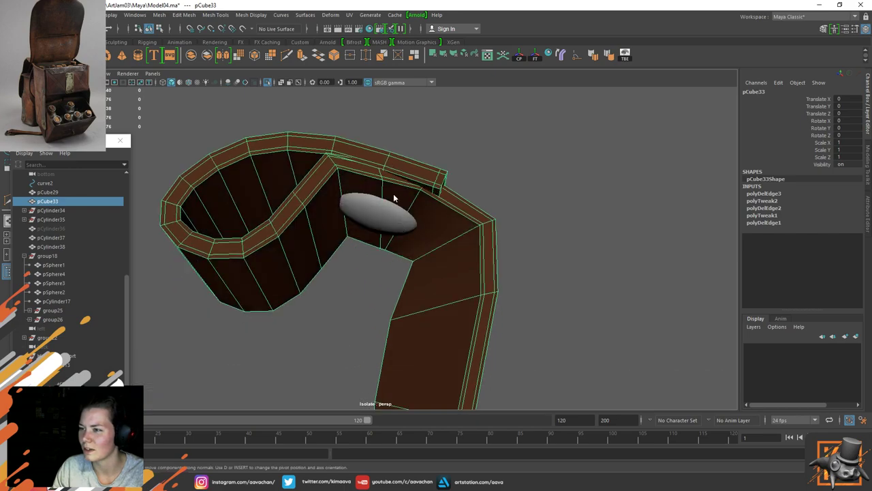
# Step: Delete the strap's lower-layer edge loop beside the rivet and adjust the height of the neighbouring loop nearer the strap's downward bend
pyautogui.moveTo(394, 197); pyautogui.dragTo(390, 174, button='right')
pyautogui.click(379, 192)
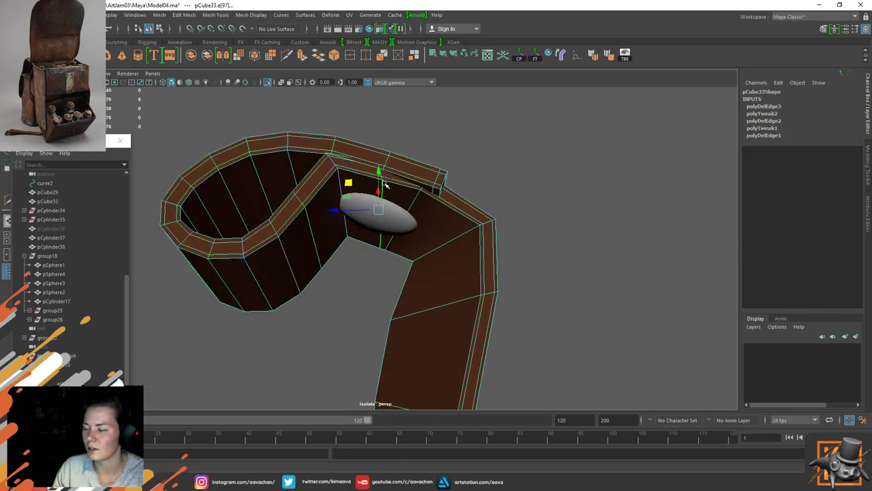
pyautogui.keyDown('ctrl'); pyautogui.rightClick(384, 184); pyautogui.keyUp('ctrl')
pyautogui.keyDown('shift'); pyautogui.moveTo(384, 185); pyautogui.dragTo(312, 211, button='right'); pyautogui.keyUp('shift')
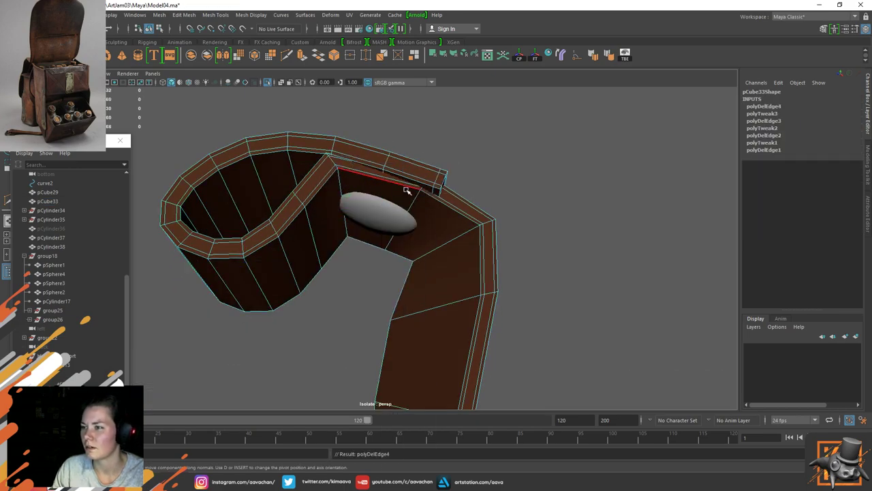
pyautogui.click(407, 191)
pyautogui.keyDown('alt'); pyautogui.moveTo(431, 162); pyautogui.dragTo(435, 175); pyautogui.keyUp('alt')
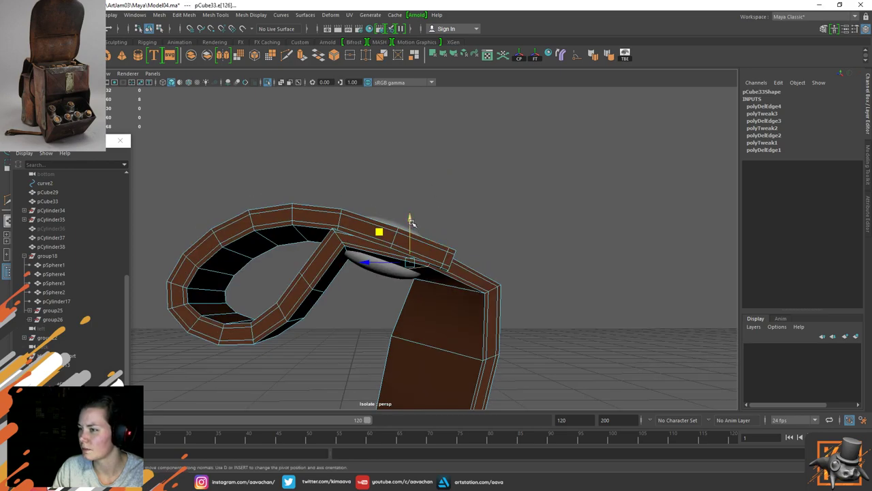
pyautogui.moveTo(411, 222); pyautogui.dragTo(412, 229)
# Step: Select the upper layer's overlapping end as vertices and raise it clear of the lower layer
pyautogui.click(337, 233)
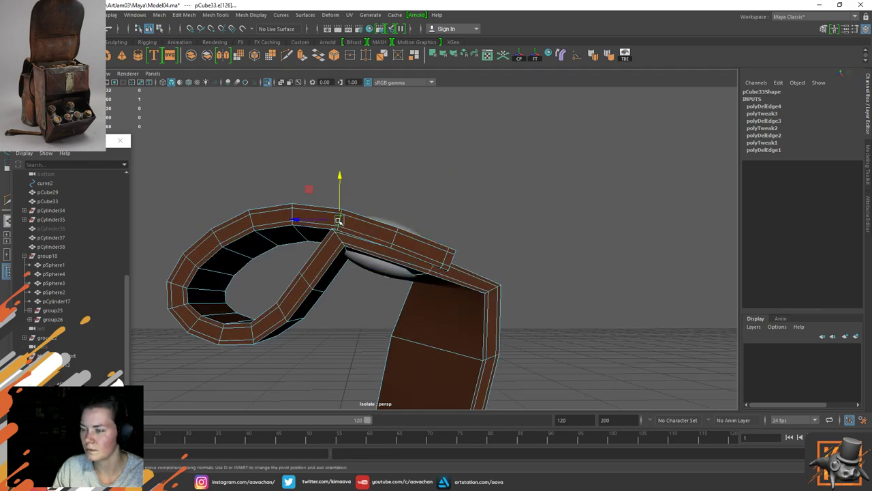
pyautogui.keyDown('shift'); pyautogui.doubleClick(397, 233); pyautogui.keyUp('shift')
pyautogui.keyDown('shift'); pyautogui.doubleClick(447, 255); pyautogui.keyUp('shift')
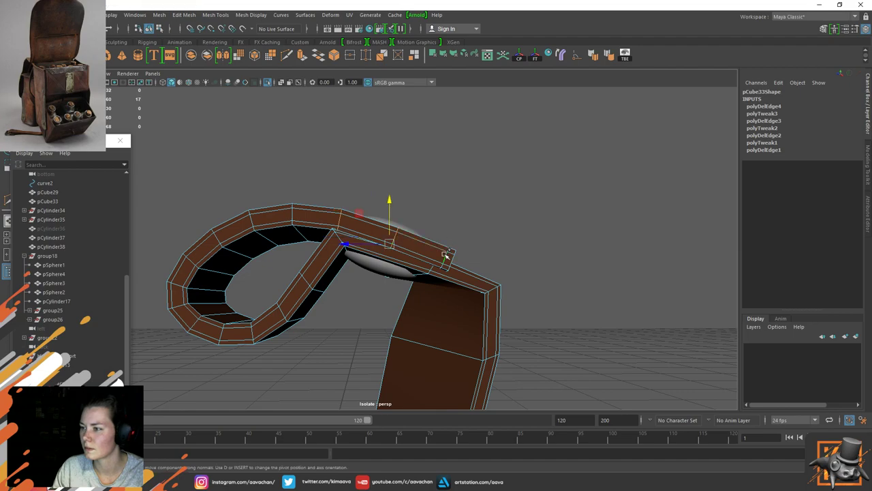
pyautogui.moveTo(390, 201); pyautogui.dragTo(390, 197)
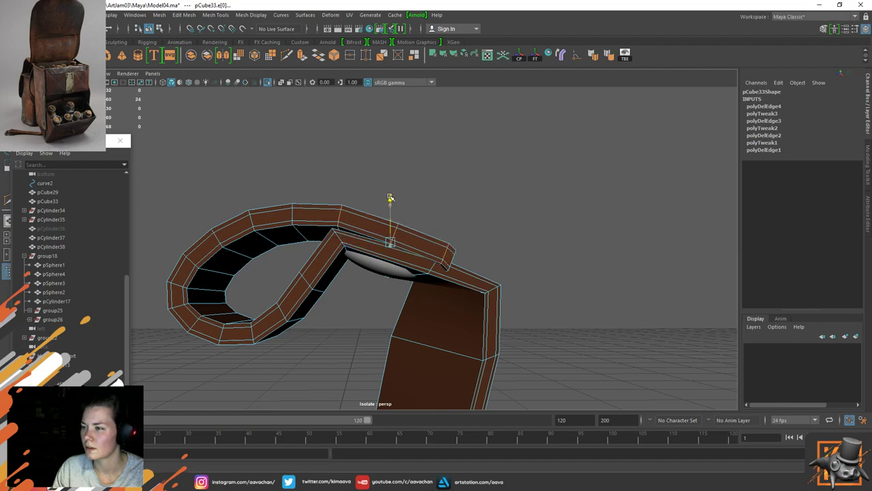
pyautogui.hotkey('ctrl', 'z')
pyautogui.keyDown('ctrl'); pyautogui.moveTo(390, 197); pyautogui.dragTo(216, 209, button='right'); pyautogui.keyUp('ctrl')
pyautogui.hotkey('shift', '.')
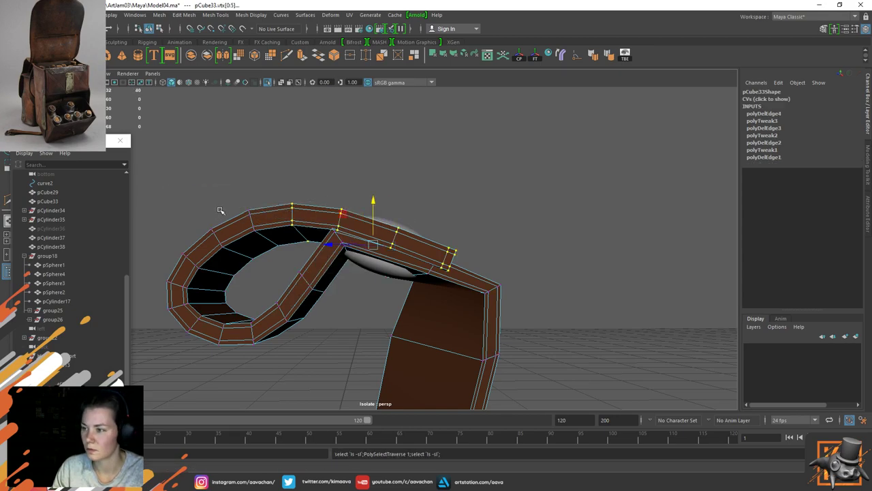
pyautogui.keyDown('ctrl'); pyautogui.moveTo(279, 185); pyautogui.dragTo(320, 257); pyautogui.keyUp('ctrl')
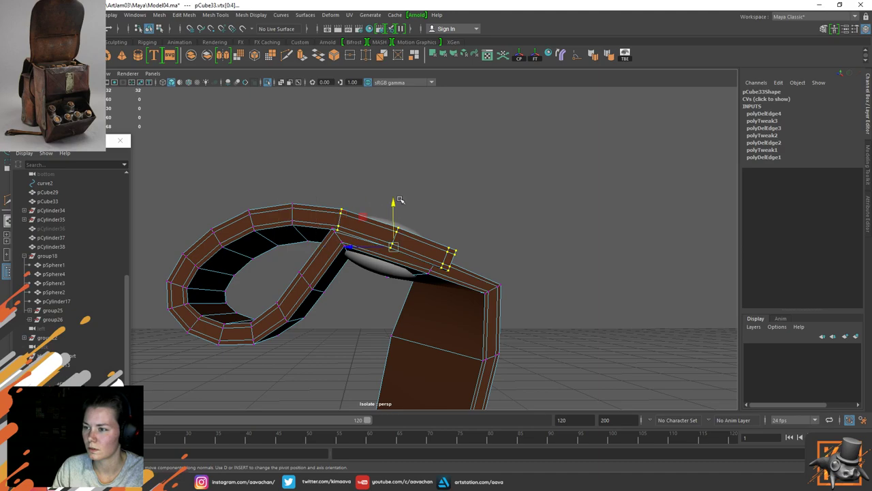
pyautogui.moveTo(394, 206); pyautogui.dragTo(394, 195)
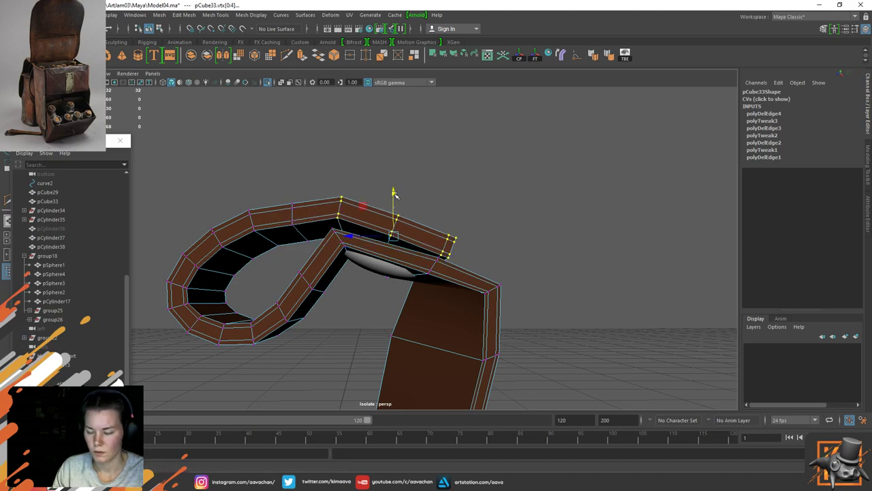
# Step: Rotate the upper layer's end vertices slightly to level the overlap, raise them a little further, and clear the selection
pyautogui.press('e')
pyautogui.moveTo(360, 258); pyautogui.dragTo(364, 256)
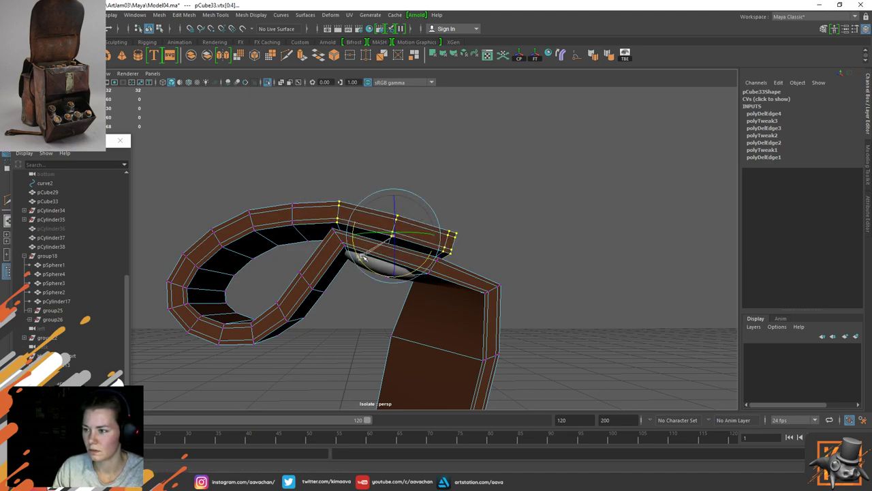
pyautogui.press('w')
pyautogui.moveTo(393, 193); pyautogui.dragTo(395, 195)
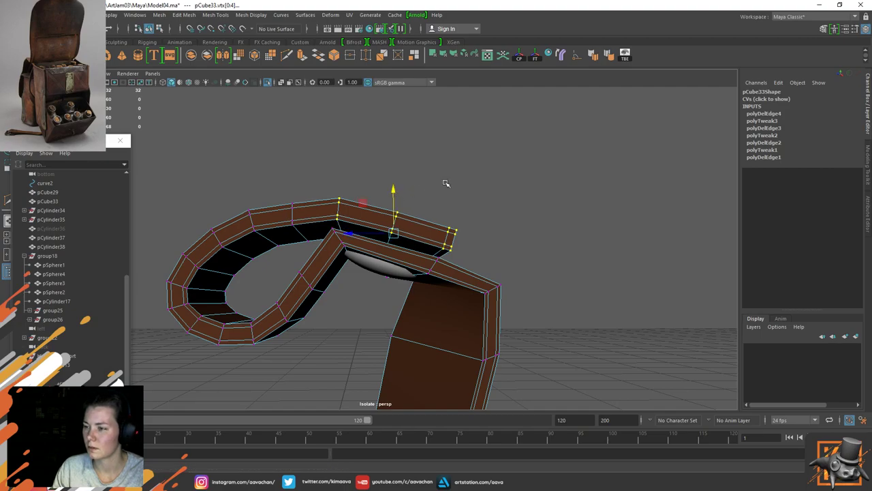
pyautogui.moveTo(477, 190)
pyautogui.keyDown('alt'); pyautogui.mouseDown()
pyautogui.moveTo(459, 197)
pyautogui.moveTo(473, 195)
pyautogui.mouseUp(); pyautogui.keyUp('alt')
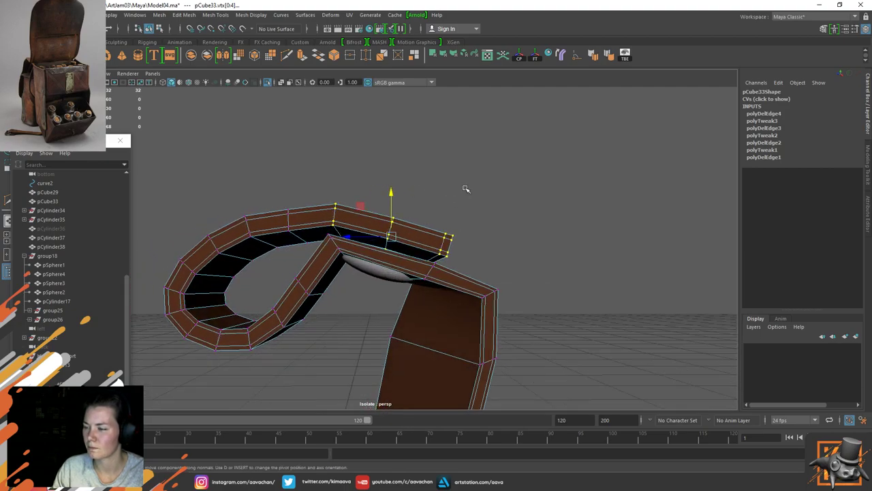
pyautogui.click(466, 189)
# Step: Split the strap's edge ring to add a lengthwise edge loop down the middle of its width
pyautogui.moveTo(337, 244); pyautogui.dragTo(362, 206, button='right')
pyautogui.doubleClick(336, 243)
pyautogui.keyDown('ctrl'); pyautogui.rightClick(328, 256); pyautogui.keyUp('ctrl')
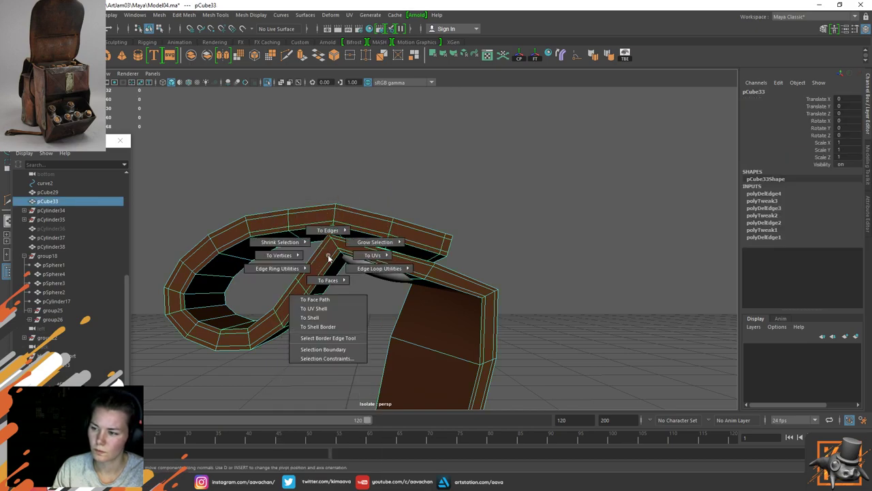
pyautogui.click(279, 270)
pyautogui.click(302, 288)
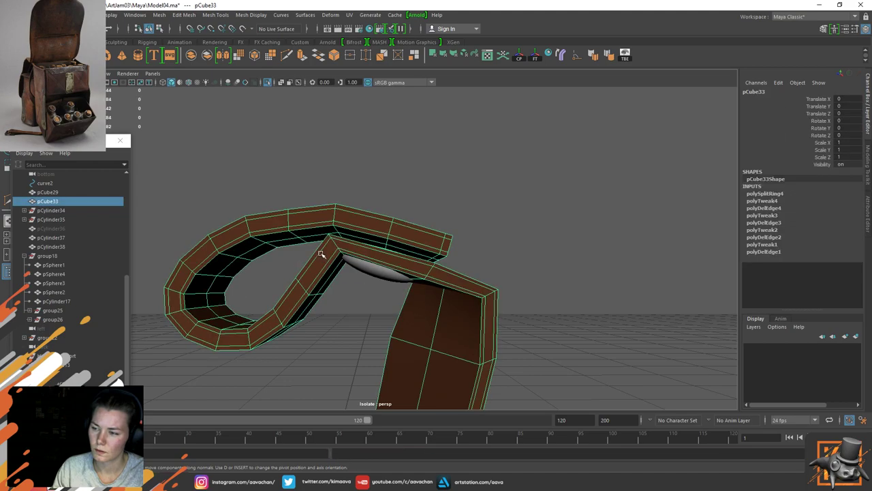
# Step: Insert two crosswise edge loops in the strap's lower layer, one on each side of the sharp bend beside the rivet
pyautogui.keyDown('shift'); pyautogui.rightClick(321, 254); pyautogui.keyUp('shift')
pyautogui.keyDown('shift'); pyautogui.moveTo(321, 253); pyautogui.dragTo(286, 264, button='right'); pyautogui.keyUp('shift')
pyautogui.click(317, 253)
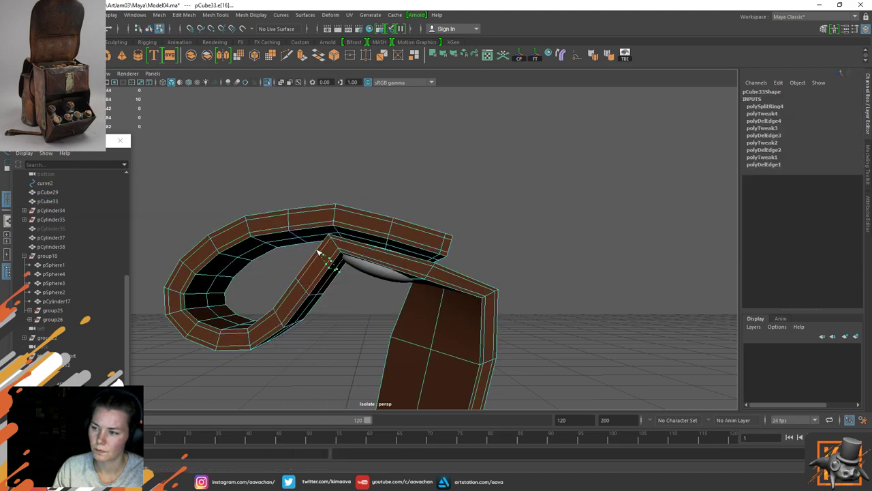
pyautogui.press('w')
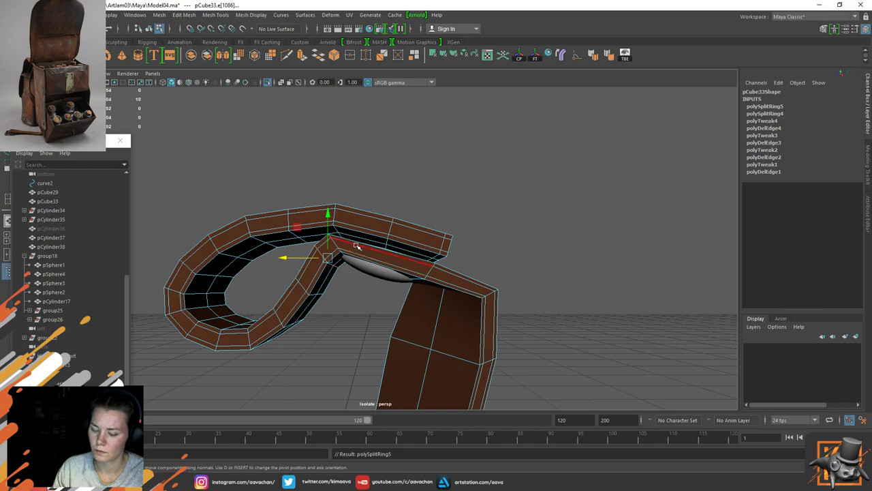
pyautogui.press('g')
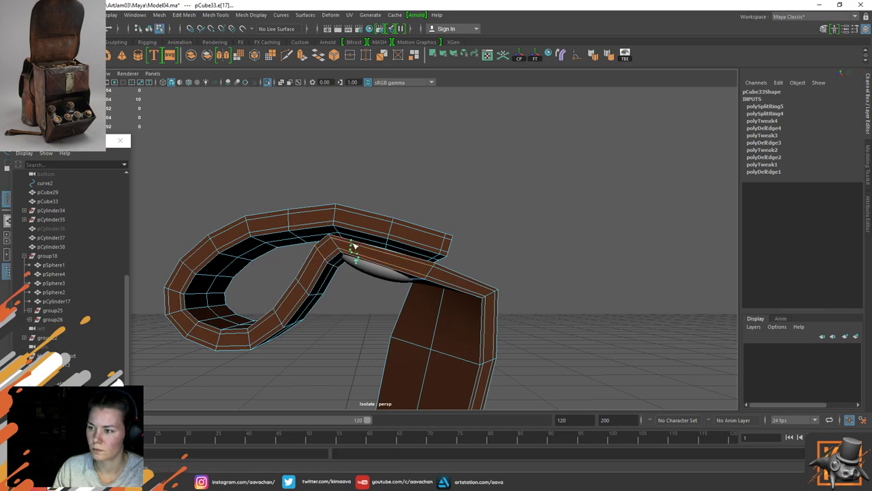
pyautogui.click(357, 243)
pyautogui.press('w')
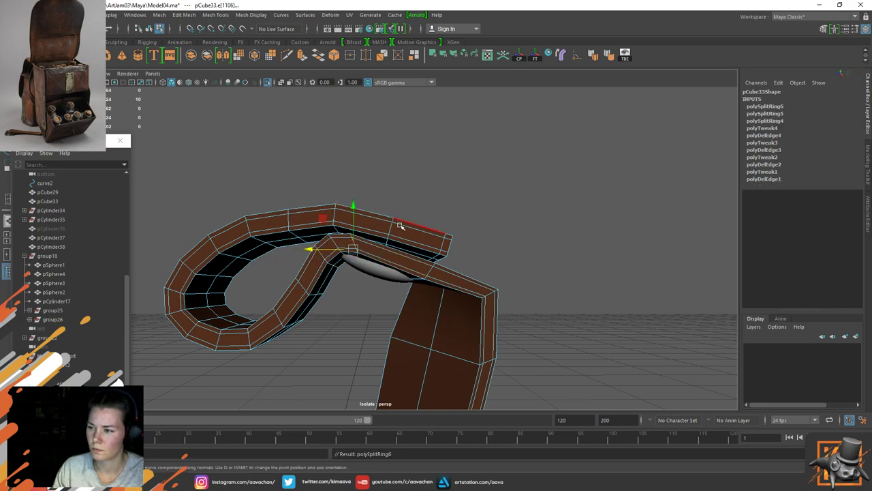
# Step: Shift the lower layer's edge loops around the bend up and toward the curl so it follows the upper layer
pyautogui.click(468, 193)
pyautogui.click(430, 272)
pyautogui.moveTo(383, 246); pyautogui.dragTo(383, 237)
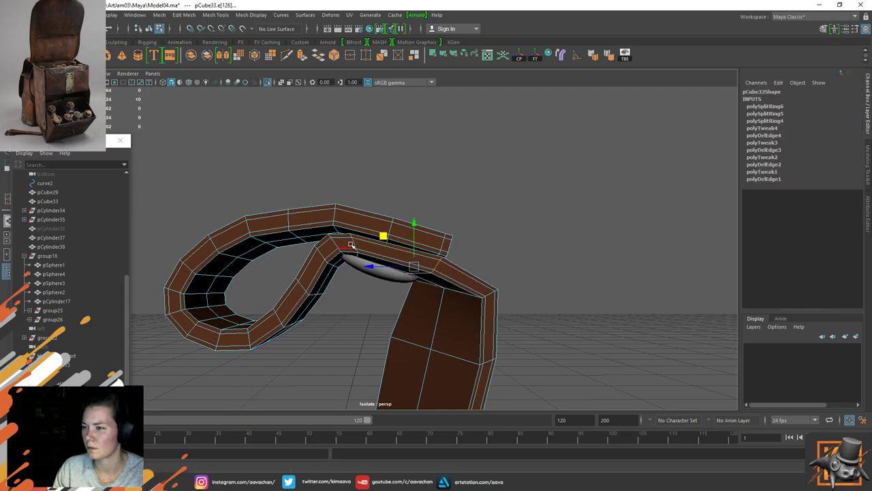
pyautogui.click(351, 243)
pyautogui.moveTo(353, 205); pyautogui.dragTo(354, 199)
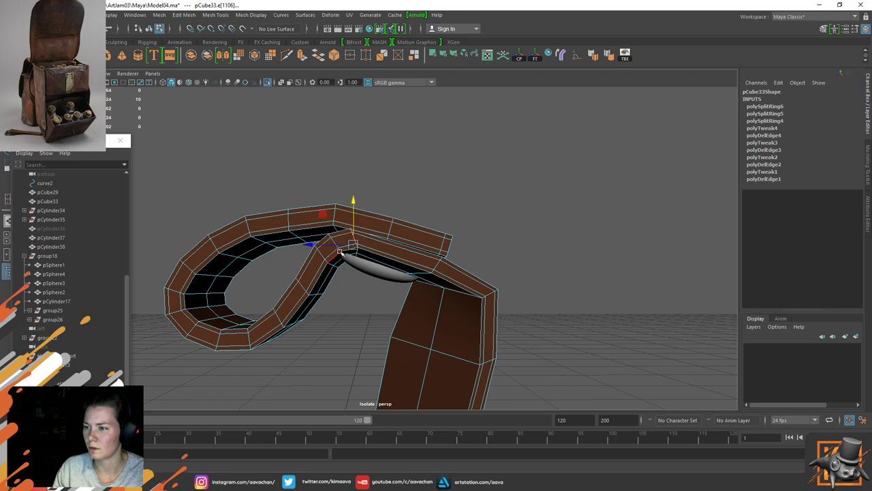
pyautogui.click(334, 246)
pyautogui.moveTo(310, 216); pyautogui.dragTo(307, 214, button='middle')
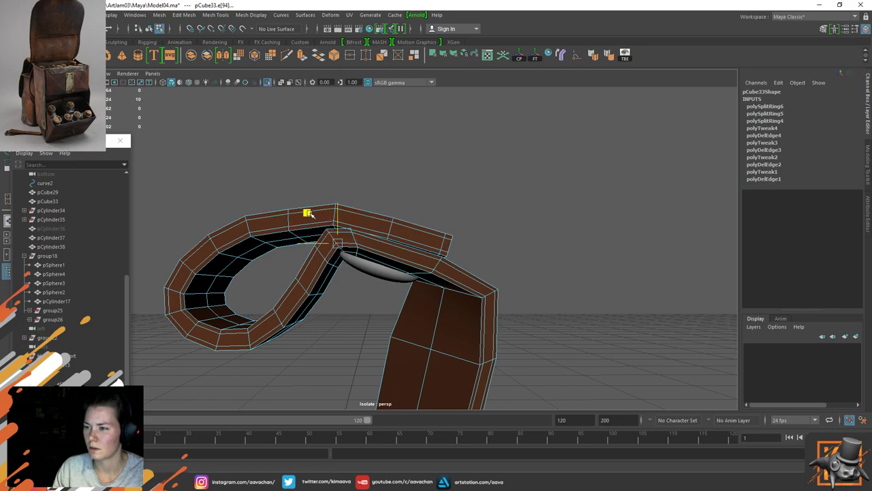
pyautogui.click(317, 253)
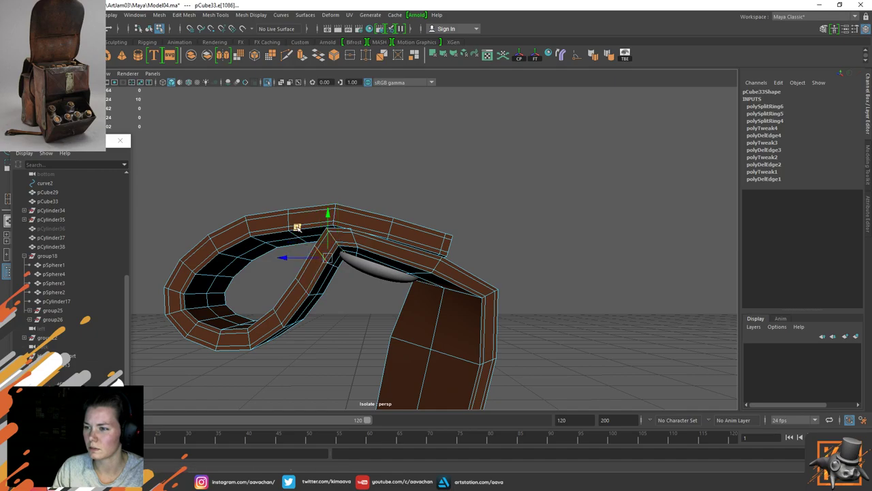
pyautogui.moveTo(298, 226); pyautogui.dragTo(293, 225)
# Step: Extend the strap's upper-layer end outward and slightly down by moving its end faces, then return to object mode with smooth preview on
pyautogui.keyDown('alt'); pyautogui.moveTo(444, 224); pyautogui.dragTo(416, 228); pyautogui.keyUp('alt')
pyautogui.moveTo(340, 220); pyautogui.dragTo(341, 245, button='right')
pyautogui.click(337, 279)
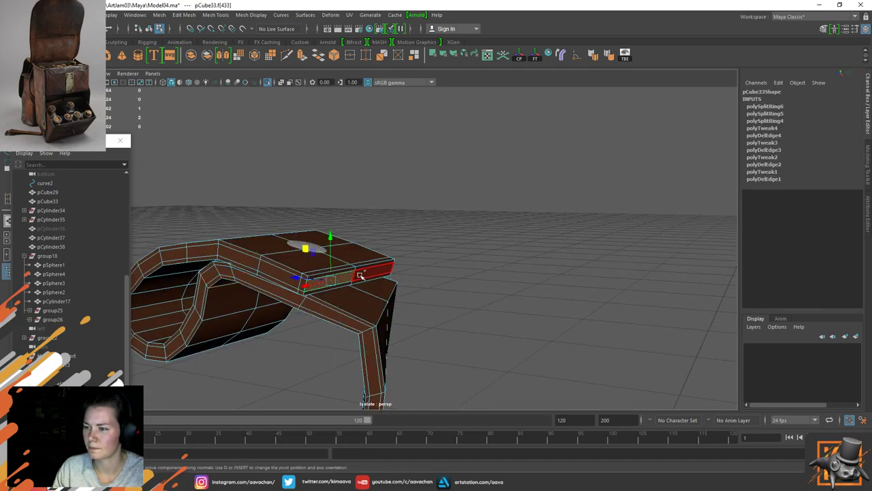
pyautogui.keyDown('shift'); pyautogui.click(364, 275); pyautogui.keyUp('shift')
pyautogui.hotkey('shift', '.')
pyautogui.hotkey('shift', '.')
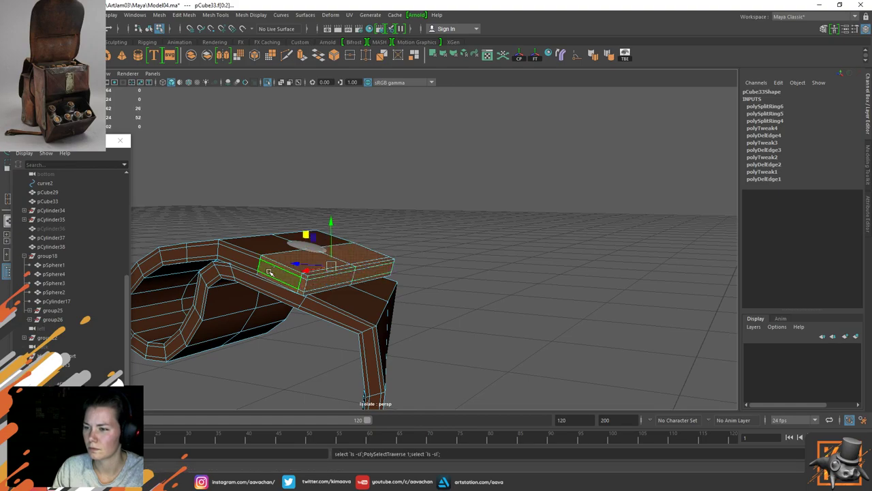
pyautogui.keyDown('shift'); pyautogui.doubleClick(269, 272); pyautogui.keyUp('shift')
pyautogui.keyDown('ctrl'); pyautogui.doubleClick(273, 266); pyautogui.keyUp('ctrl')
pyautogui.keyDown('alt'); pyautogui.moveTo(308, 269); pyautogui.dragTo(363, 263); pyautogui.keyUp('alt')
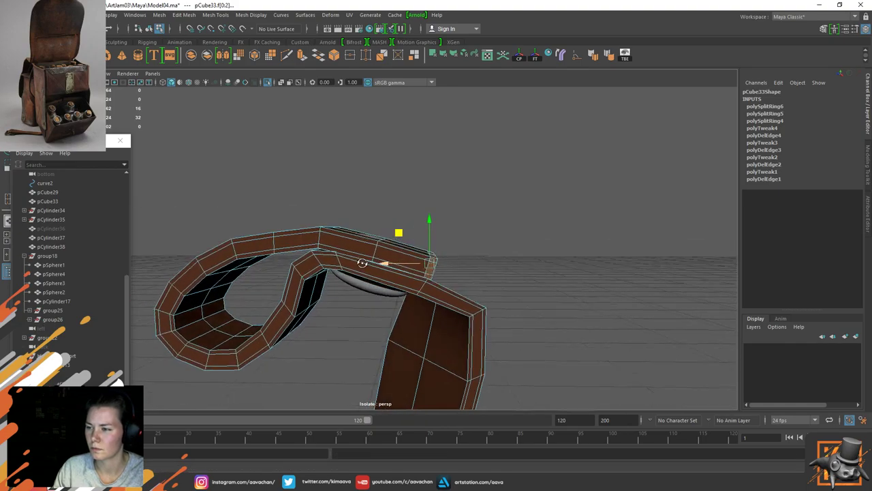
pyautogui.moveTo(400, 234); pyautogui.dragTo(421, 241, button='middle')
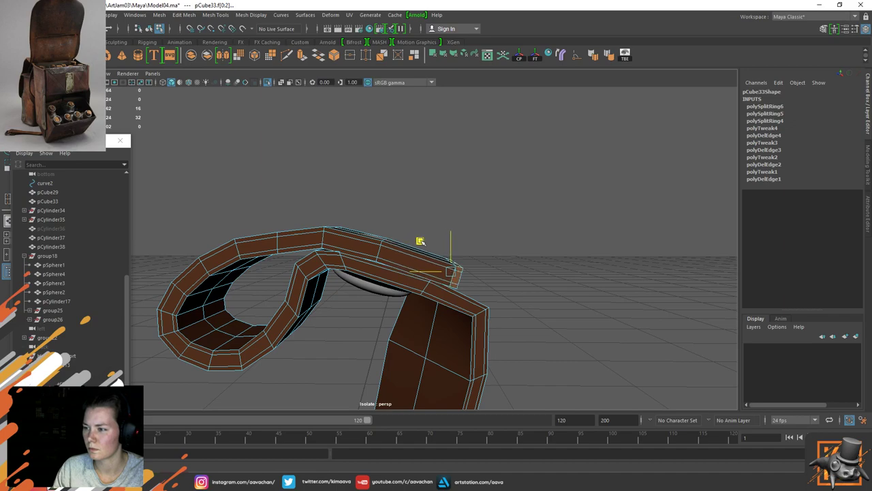
pyautogui.press('F8')
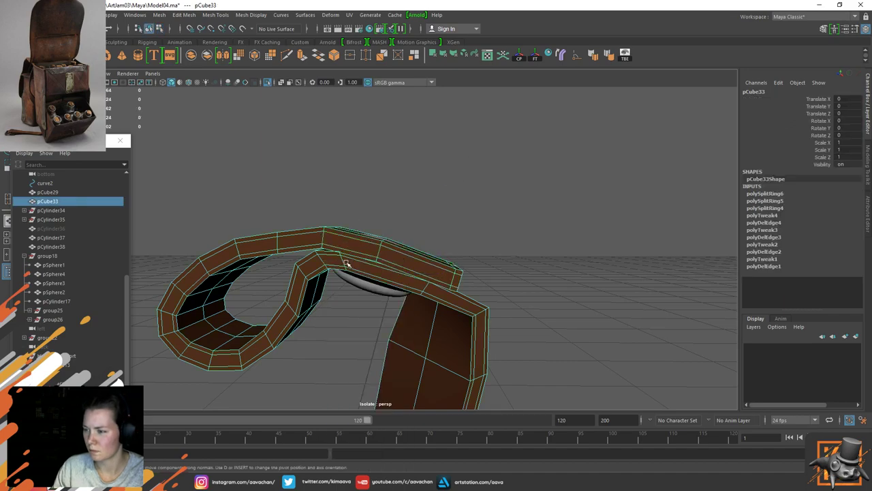
pyautogui.press('3')
# Step: Raise the rivet group to Translate Y 0.77 and tilt it to Rotate X -2.879 to match the strap's top
pyautogui.click(356, 226)
pyautogui.scroll(-5, 407, 260)
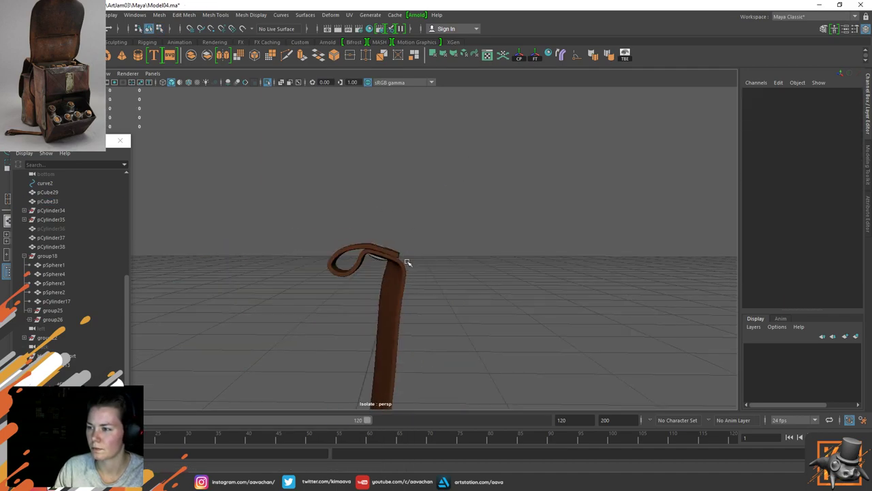
pyautogui.keyDown('alt'); pyautogui.moveTo(407, 263); pyautogui.dragTo(429, 238); pyautogui.keyUp('alt')
pyautogui.keyDown('alt'); pyautogui.moveTo(411, 284); pyautogui.dragTo(443, 279, button='right'); pyautogui.keyUp('alt')
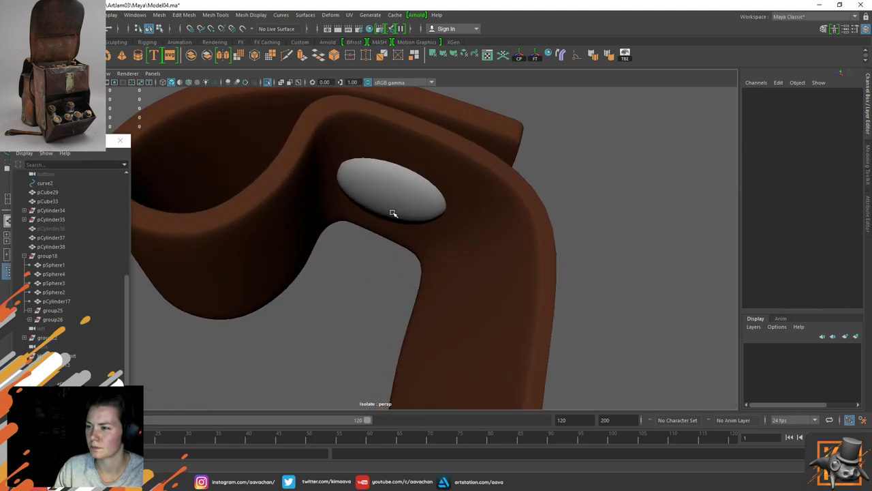
pyautogui.click(391, 212)
pyautogui.keyDown('alt'); pyautogui.moveTo(458, 178); pyautogui.dragTo(422, 230); pyautogui.keyUp('alt')
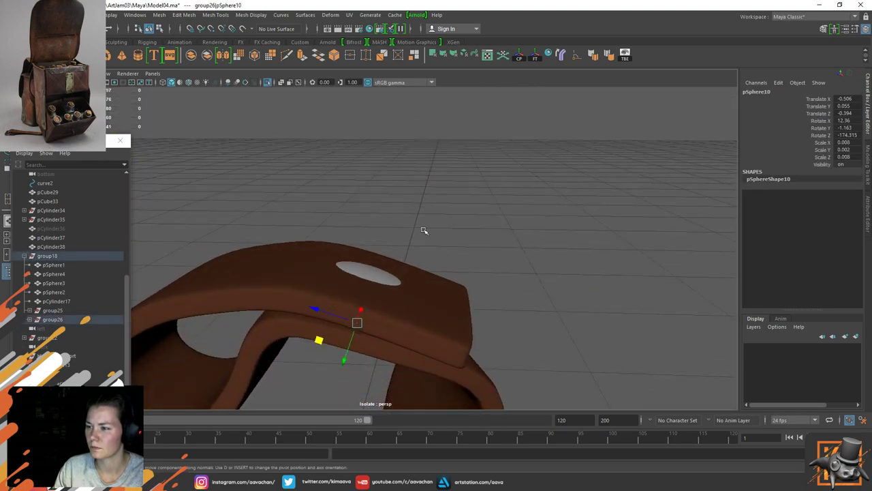
pyautogui.click(59, 319)
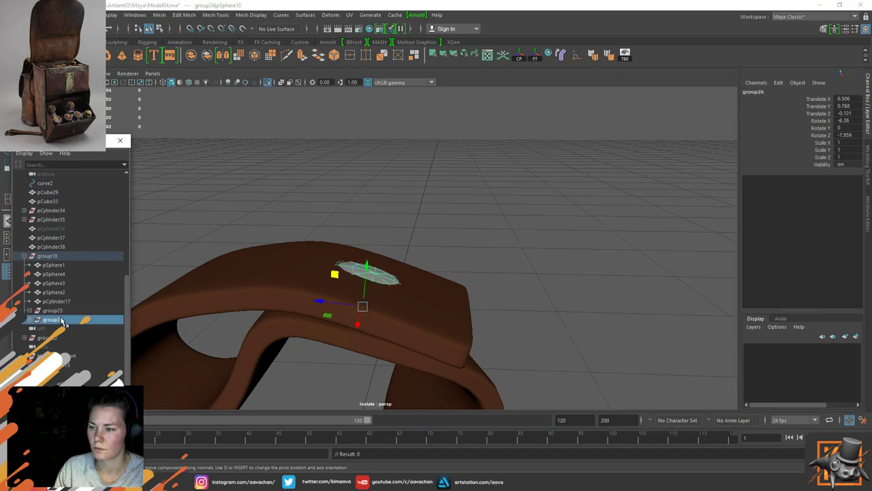
pyautogui.moveTo(367, 270); pyautogui.dragTo(388, 261)
pyautogui.press('e')
pyautogui.press('w')
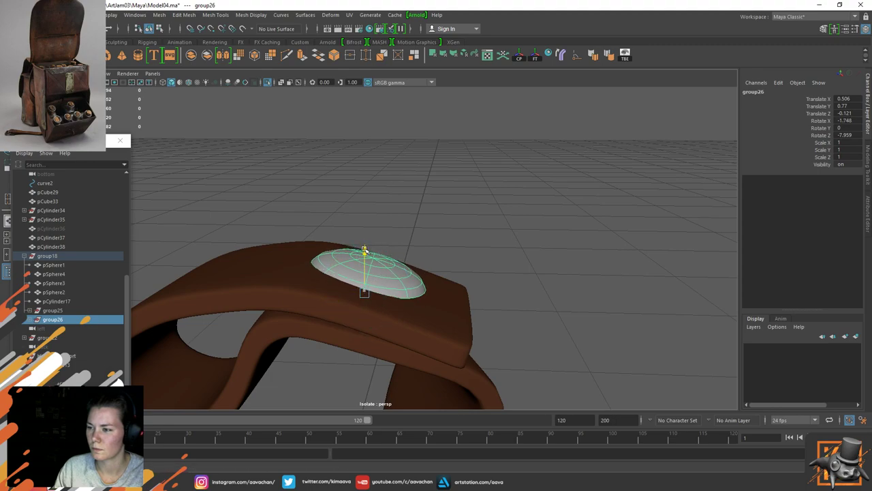
pyautogui.press('e')
pyautogui.moveTo(383, 258); pyautogui.dragTo(412, 289)
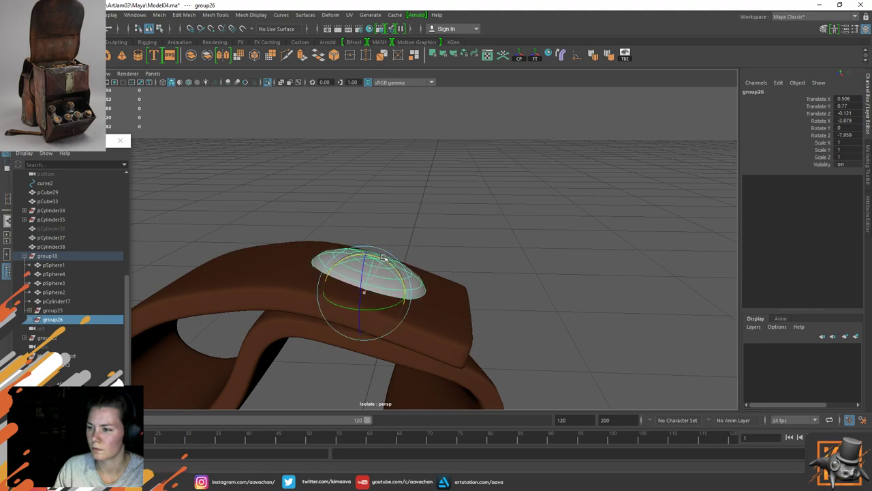
pyautogui.press('w')
# Step: Lower the rivet's upper head toward the strap surface to Translate Y 0.06
pyautogui.click(411, 287)
pyautogui.moveTo(407, 285); pyautogui.dragTo(408, 154, button='right')
pyautogui.click(421, 297)
pyautogui.doubleClick(421, 297)
pyautogui.moveTo(379, 231); pyautogui.dragTo(380, 237)
pyautogui.moveTo(359, 258); pyautogui.dragTo(445, 165, button='right')
pyautogui.keyDown('alt'); pyautogui.moveTo(416, 331); pyautogui.dragTo(430, 293); pyautogui.keyUp('alt')
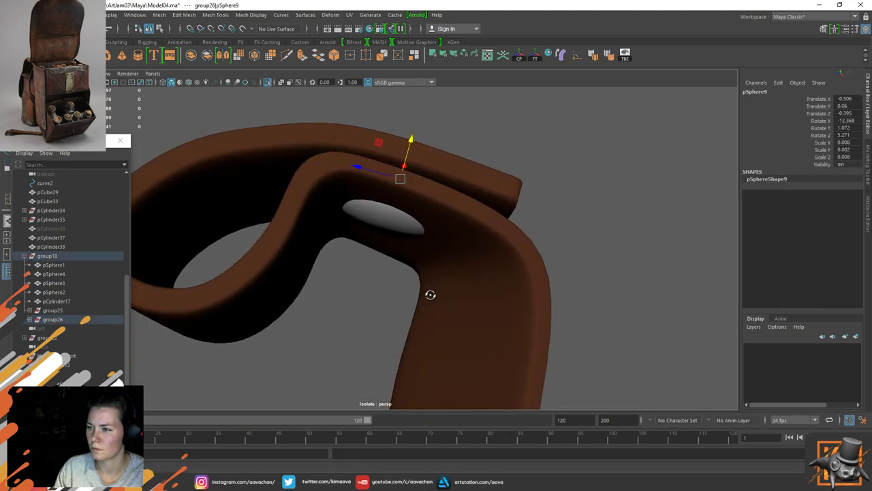
# Step: Move the rivet's lower head to Translate -0.505, 0.054, -0.393 and rotate it to 14.923, -1.7, -174.48 against the strap's underside
pyautogui.click(396, 222)
pyautogui.moveTo(380, 251)
pyautogui.mouseDown()
pyautogui.moveTo(400, 262)
pyautogui.moveTo(380, 252)
pyautogui.mouseUp()
pyautogui.press('e')
pyautogui.press('w')
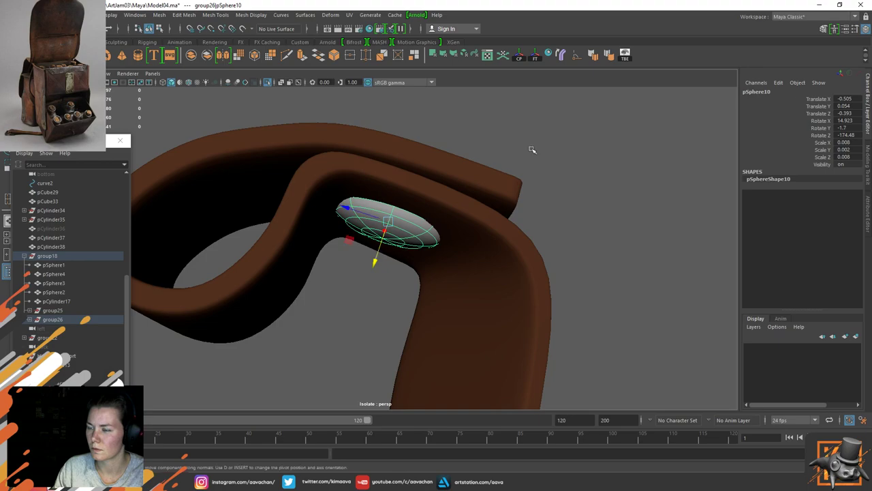
# Step: Clear the selection and exit the isolated view of the riveted strap so the entire bag model is shown
pyautogui.click(532, 150)
pyautogui.moveTo(399, 219); pyautogui.dragTo(503, 126, button='right')
pyautogui.keyDown('alt'); pyautogui.moveTo(541, 211); pyautogui.dragTo(434, 298, button='right'); pyautogui.keyUp('alt')
pyautogui.keyDown('alt'); pyautogui.moveTo(434, 298); pyautogui.dragTo(311, 350); pyautogui.keyUp('alt')
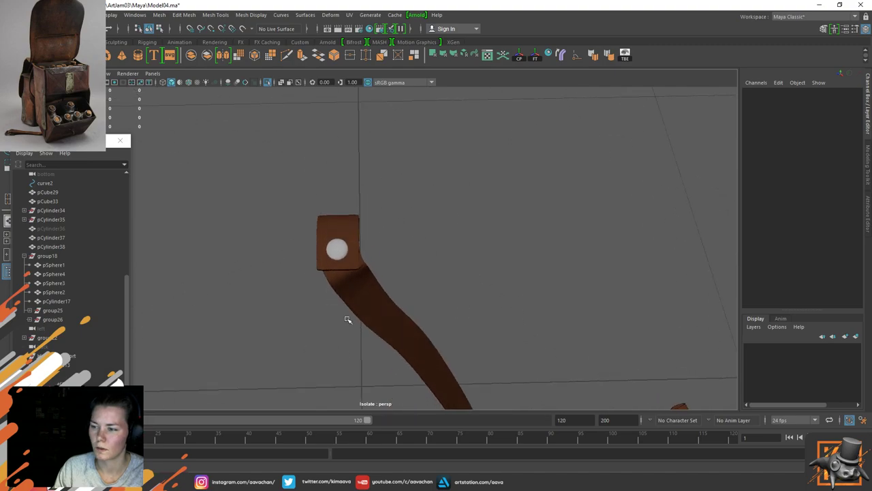
pyautogui.hotkey('ctrl', '1')
pyautogui.scroll(-5, 362, 300)
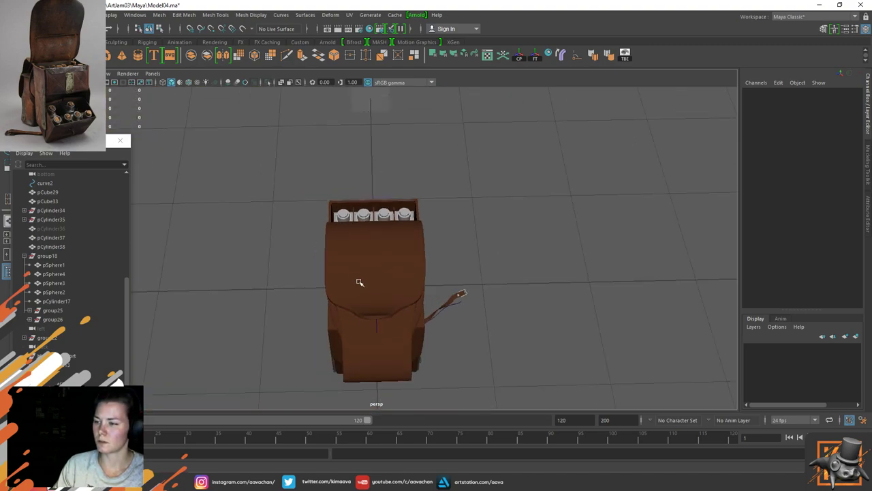
# Step: Examine how the curled, riveted strap end sits between the bags, then save the scene
pyautogui.keyDown('alt'); pyautogui.moveTo(360, 283); pyautogui.dragTo(453, 242); pyautogui.keyUp('alt')
pyautogui.scroll(10, 368, 317)
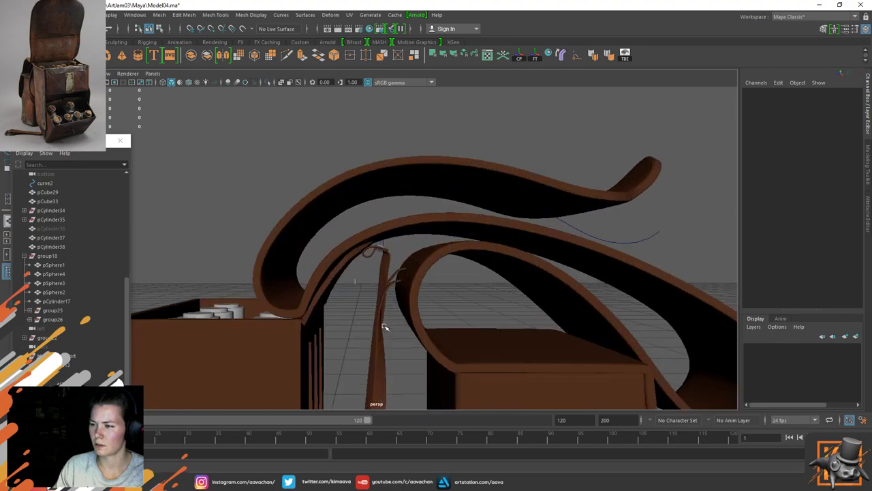
pyautogui.scroll(-5, 379, 345)
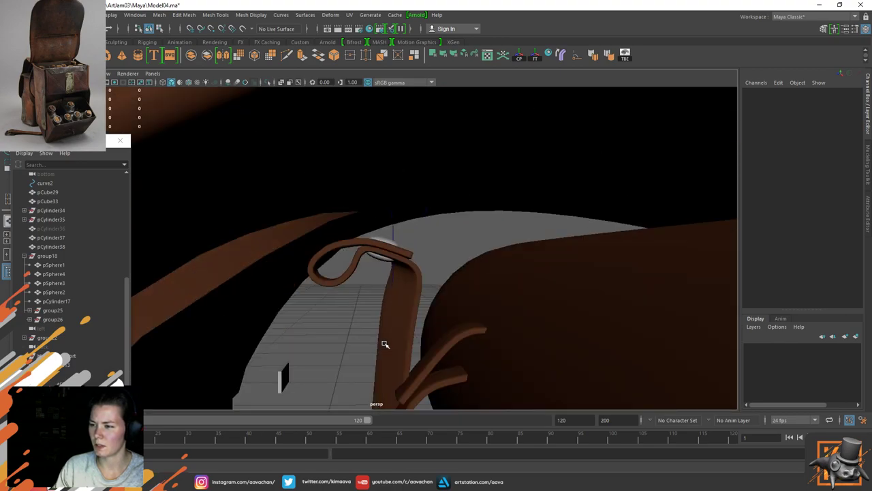
pyautogui.keyDown('alt'); pyautogui.moveTo(426, 317); pyautogui.dragTo(399, 299); pyautogui.keyUp('alt')
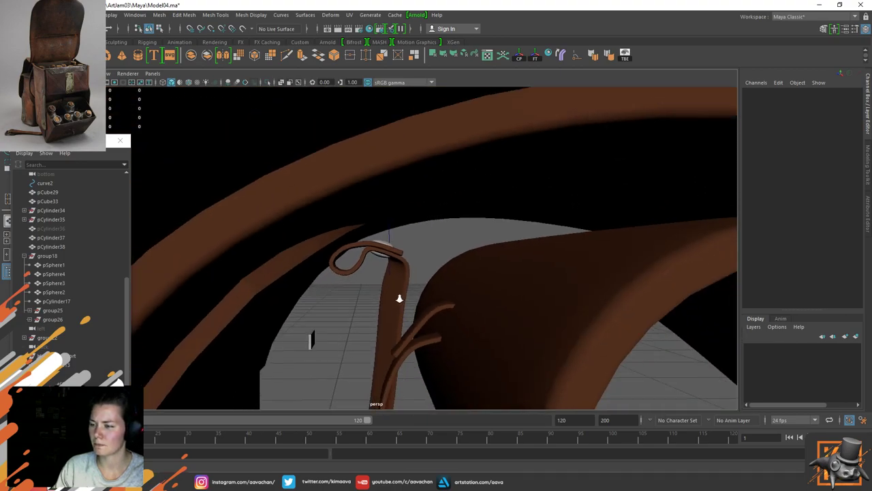
pyautogui.keyDown('alt'); pyautogui.moveTo(385, 273); pyautogui.dragTo(429, 318, button='right'); pyautogui.keyUp('alt')
pyautogui.moveTo(393, 278)
pyautogui.keyDown('alt'); pyautogui.mouseDown()
pyautogui.moveTo(384, 286)
pyautogui.moveTo(392, 282)
pyautogui.mouseUp(); pyautogui.keyUp('alt')
pyautogui.keyDown('alt'); pyautogui.moveTo(452, 341); pyautogui.dragTo(389, 269); pyautogui.keyUp('alt')
pyautogui.hotkey('ctrl', 's')
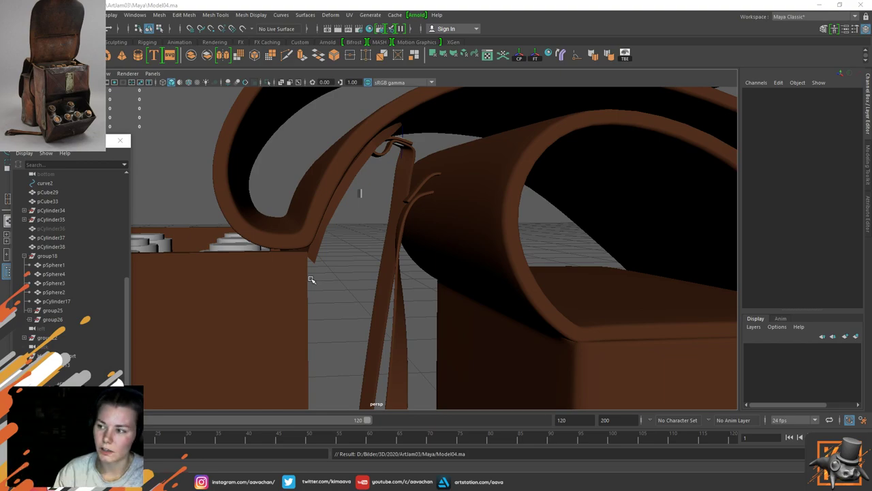
# Step: Examine both bags from the sides, checking the straps, flap and metal side plates
pyautogui.scroll(-5, 366, 293)
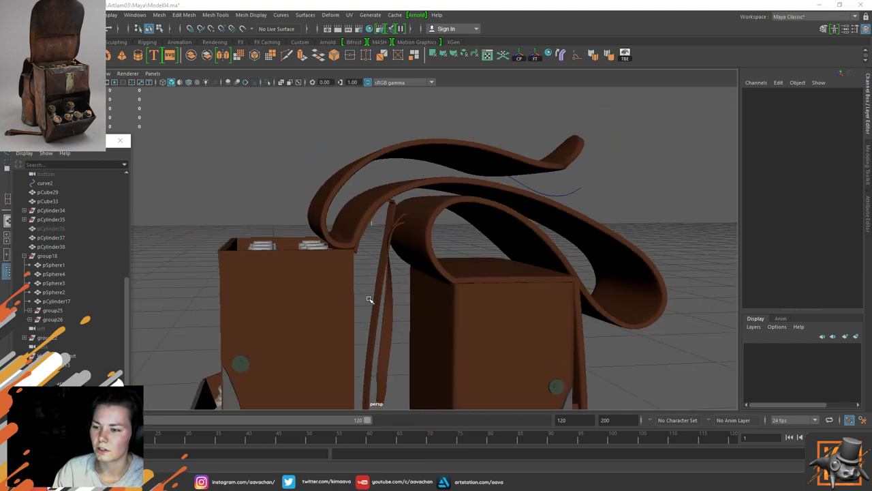
pyautogui.scroll(-5, 366, 302)
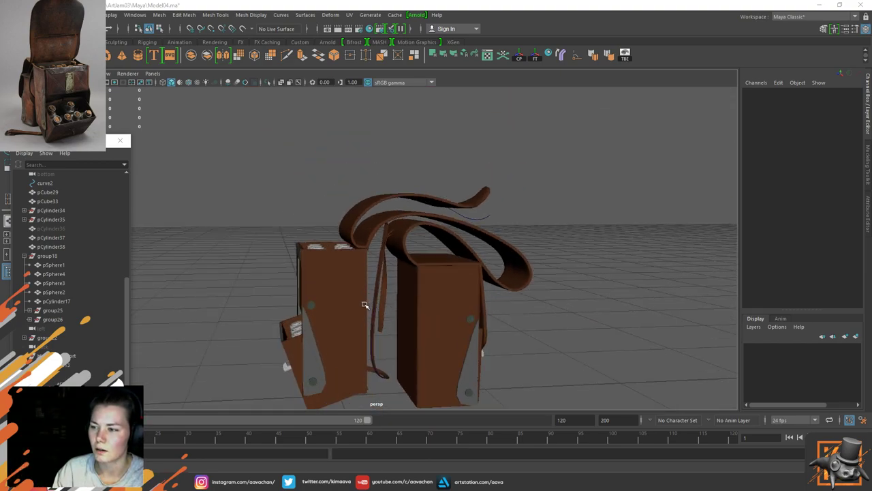
pyautogui.scroll(5, 366, 305)
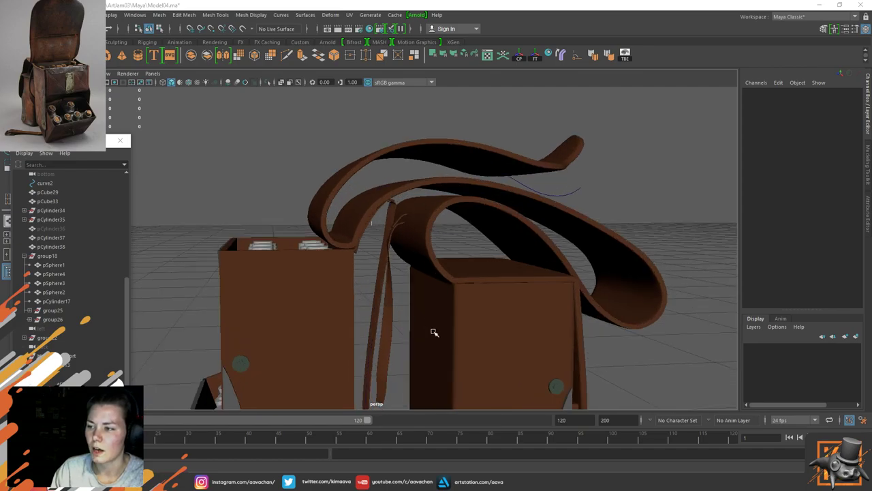
pyautogui.keyDown('alt'); pyautogui.moveTo(435, 332); pyautogui.dragTo(359, 289); pyautogui.keyUp('alt')
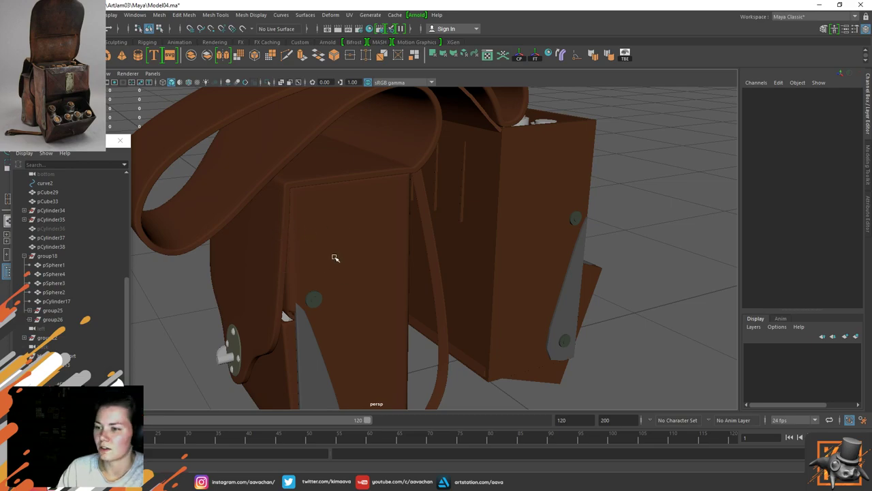
pyautogui.scroll(-1, 334, 258)
pyautogui.scroll(-2, 333, 263)
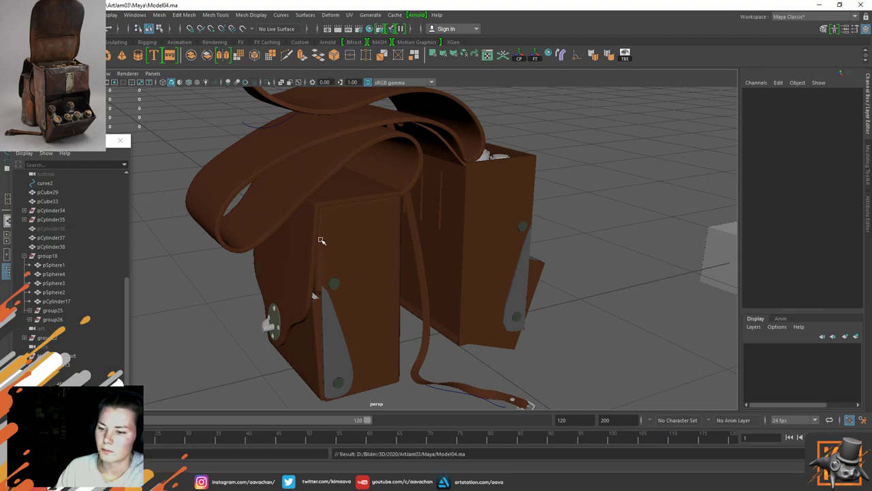
pyautogui.scroll(2, 321, 241)
pyautogui.keyDown('alt'); pyautogui.moveTo(331, 279); pyautogui.dragTo(339, 208, button='middle'); pyautogui.keyUp('alt')
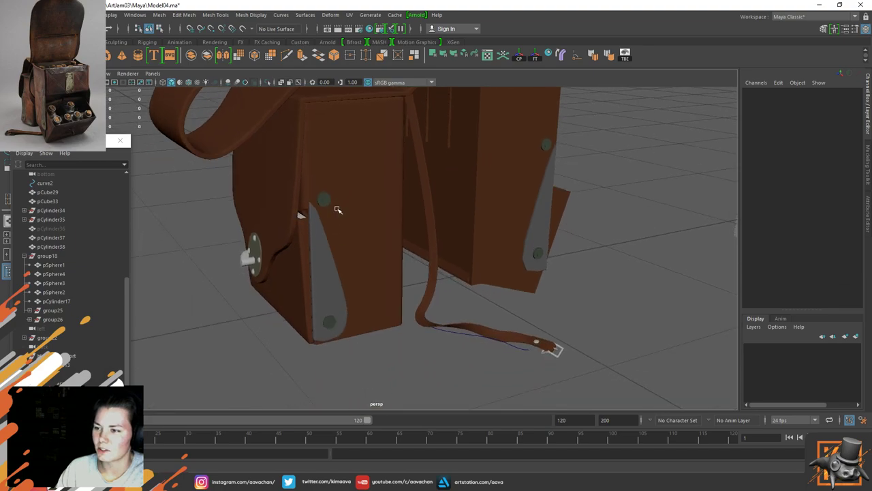
# Step: Delete the angular metal side plate pCube35 between the two round rivets on the closed bag
pyautogui.keyDown('alt'); pyautogui.moveTo(303, 297); pyautogui.dragTo(357, 347); pyautogui.keyUp('alt')
pyautogui.click(359, 250)
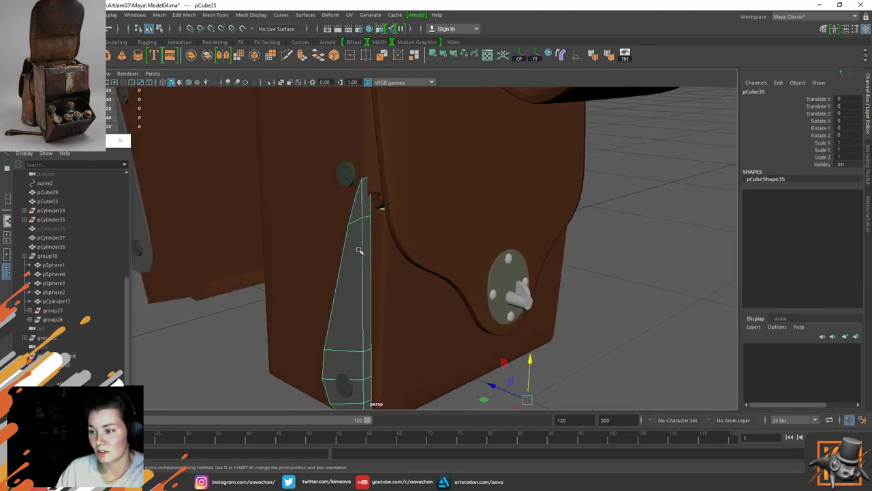
pyautogui.keyDown('alt'); pyautogui.moveTo(523, 265); pyautogui.dragTo(393, 255); pyautogui.keyUp('alt')
pyautogui.click(330, 301)
pyautogui.keyDown('alt'); pyautogui.moveTo(252, 303); pyautogui.dragTo(377, 318); pyautogui.keyUp('alt')
pyautogui.click(403, 318)
pyautogui.press('Delete')
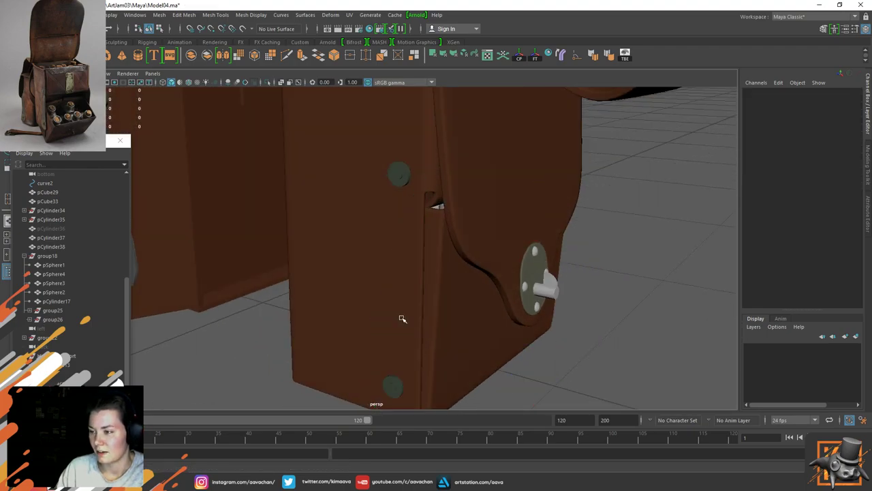
# Step: Select the rounded side plate pCube13 on the opposite side and snap its pivot to the grid at the bag's centre line
pyautogui.keyDown('alt'); pyautogui.moveTo(449, 253); pyautogui.dragTo(351, 286); pyautogui.keyUp('alt')
pyautogui.click(353, 286)
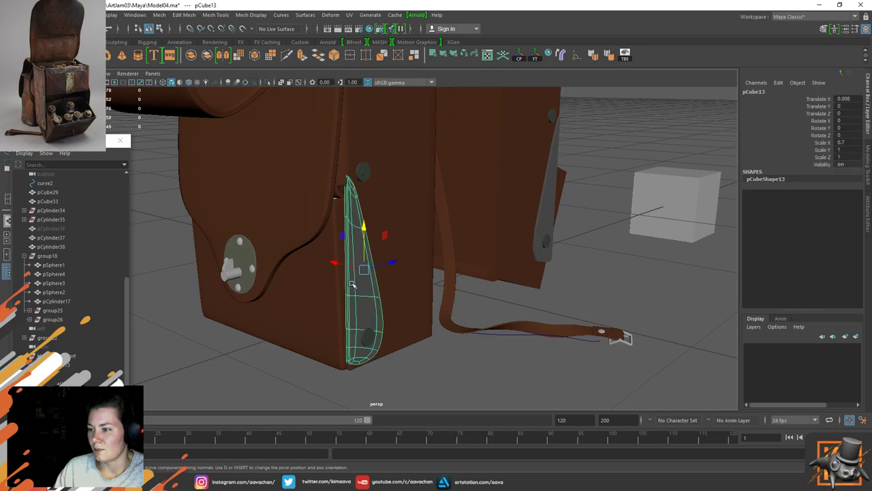
pyautogui.keyDown('alt'); pyautogui.moveTo(252, 345); pyautogui.dragTo(315, 348); pyautogui.keyUp('alt')
pyautogui.press('d')
pyautogui.press('x')
pyautogui.middleClick(327, 390)
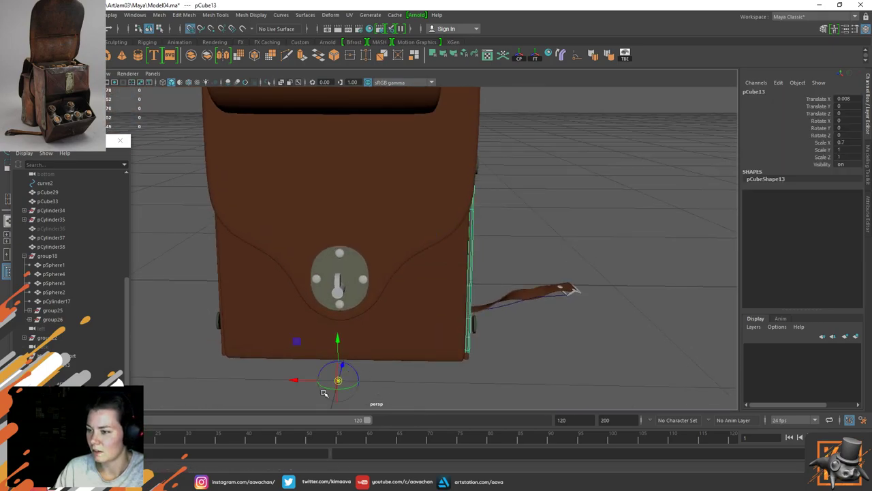
# Step: Duplicate the rounded side plate, mirror the copy with Scale X -0.7 and freeze its transformations
pyautogui.hotkey('ctrl', 'd')
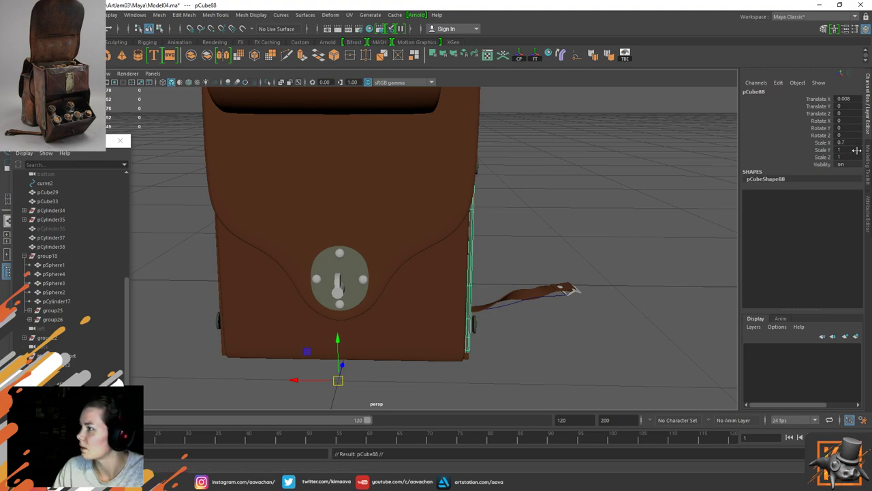
pyautogui.click(839, 143)
pyautogui.click(836, 143)
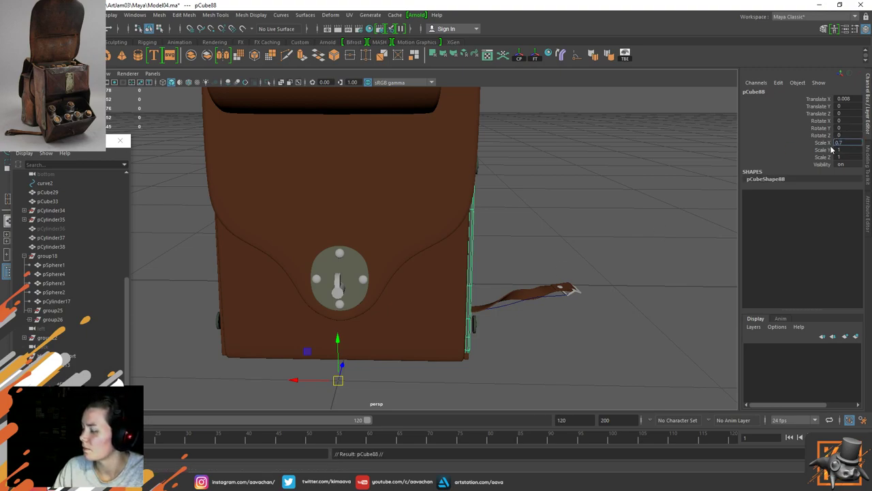
pyautogui.write('-')
pyautogui.press('Return')
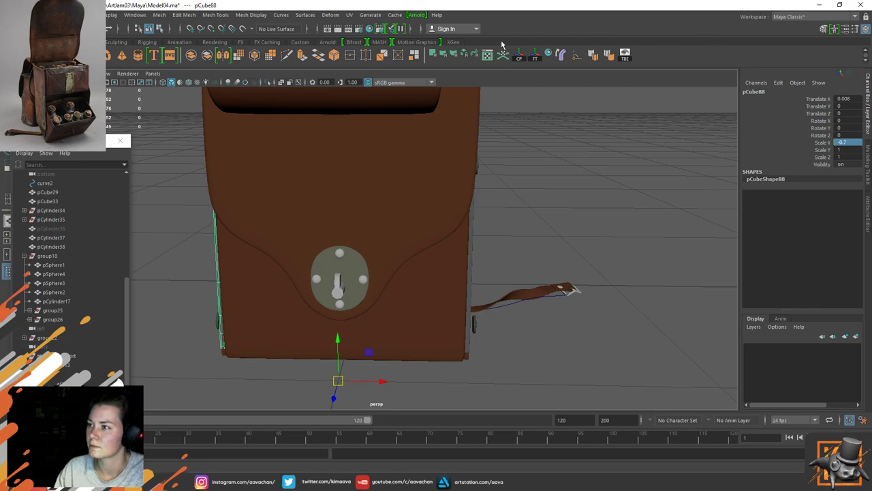
pyautogui.click(536, 57)
pyautogui.moveTo(368, 282)
pyautogui.keyDown('alt'); pyautogui.mouseDown()
pyautogui.moveTo(554, 270)
pyautogui.moveTo(396, 292)
pyautogui.moveTo(266, 334)
pyautogui.moveTo(370, 291)
pyautogui.mouseUp(); pyautogui.keyUp('alt')
pyautogui.click(582, 271)
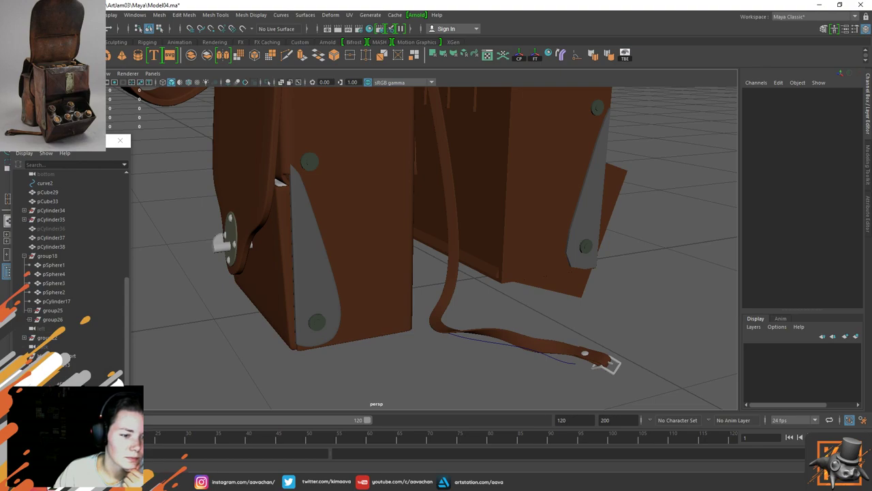
# Step: Move the closed bag's leather flap to Translate Z -0.843 to inspect the box beneath, and undo the move
pyautogui.keyDown('alt'); pyautogui.moveTo(420, 225); pyautogui.dragTo(479, 253, button='middle'); pyautogui.keyUp('alt')
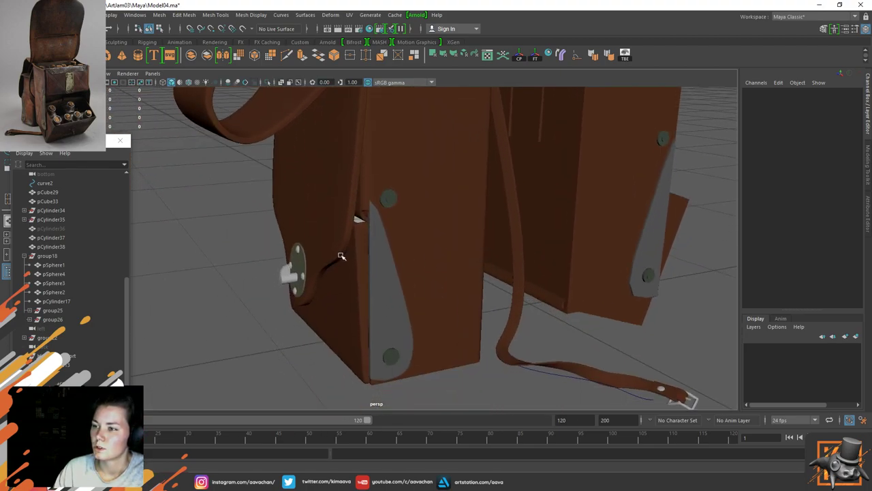
pyautogui.click(310, 199)
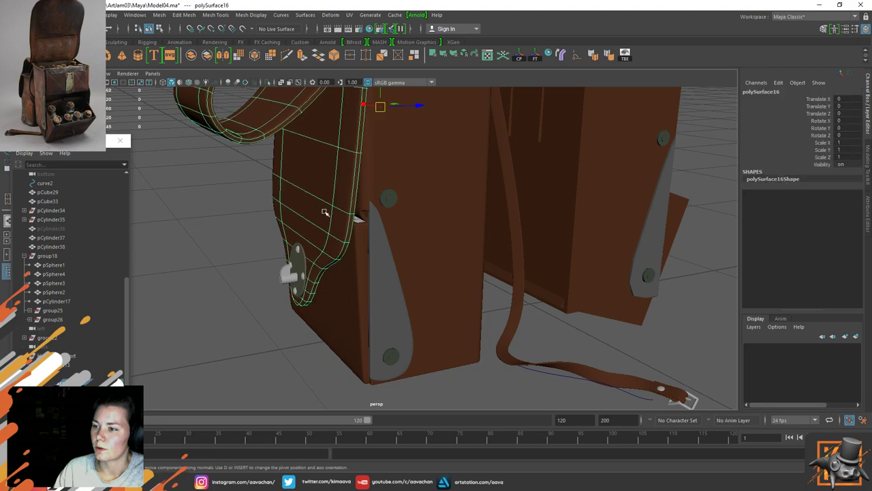
pyautogui.keyDown('alt'); pyautogui.moveTo(423, 229); pyautogui.dragTo(410, 296, button='middle'); pyautogui.keyUp('alt')
pyautogui.keyDown('alt'); pyautogui.moveTo(410, 296); pyautogui.dragTo(360, 263); pyautogui.keyUp('alt')
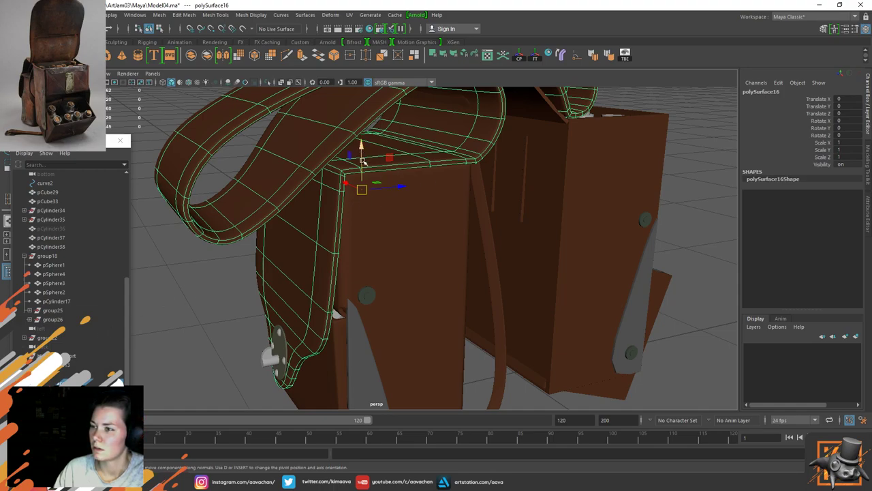
pyautogui.press('4')
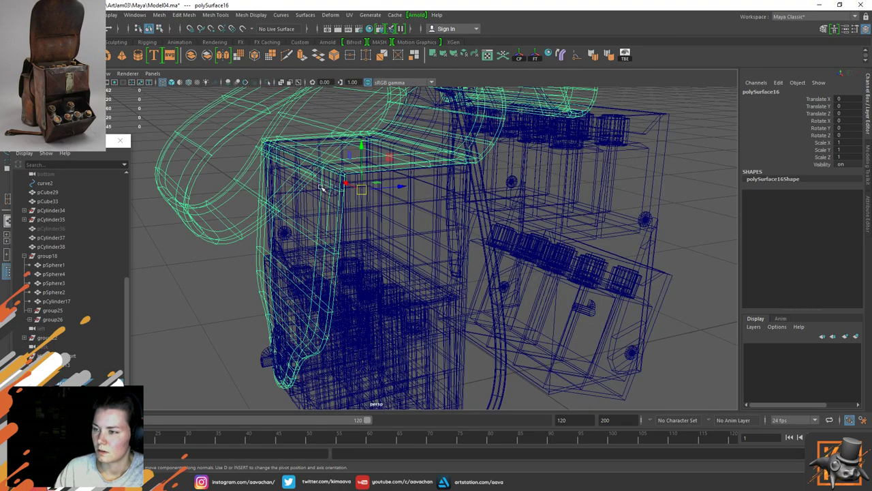
pyautogui.press('5')
pyautogui.moveTo(399, 187); pyautogui.dragTo(125, 211)
pyautogui.keyDown('alt'); pyautogui.moveTo(320, 219); pyautogui.dragTo(343, 225); pyautogui.keyUp('alt')
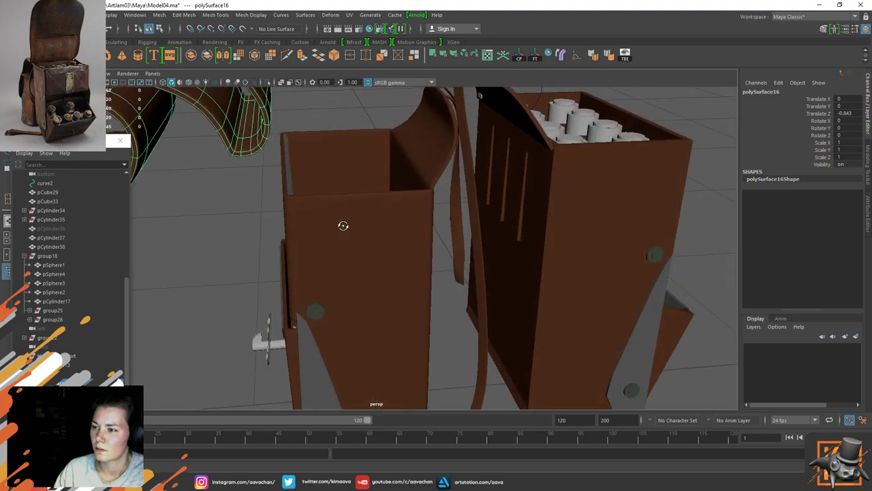
pyautogui.hotkey('ctrl', 'z')
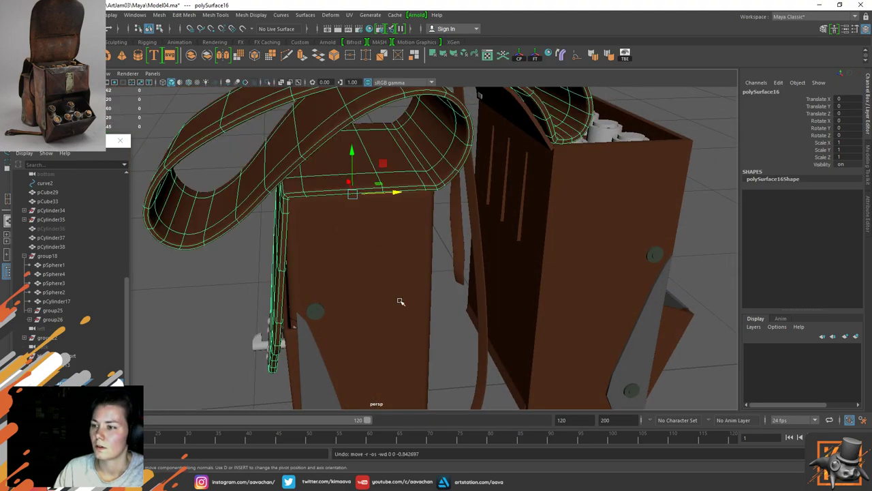
# Step: Select the closed bag's leather flap, front panel and box body together
pyautogui.scroll(-4, 395, 300)
pyautogui.click(357, 251)
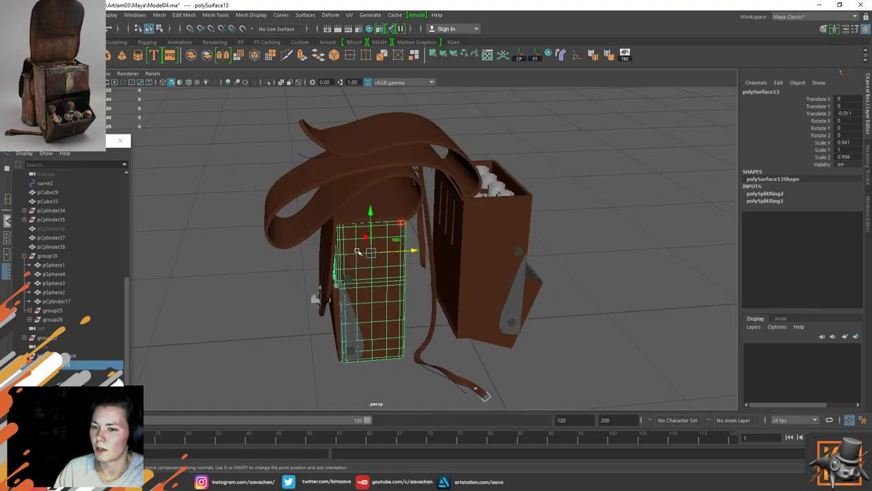
pyautogui.click(336, 202)
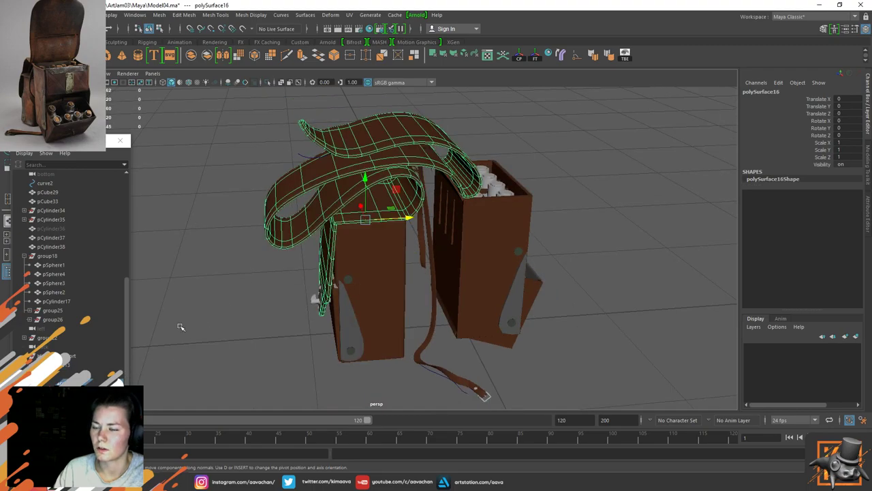
pyautogui.click(335, 297)
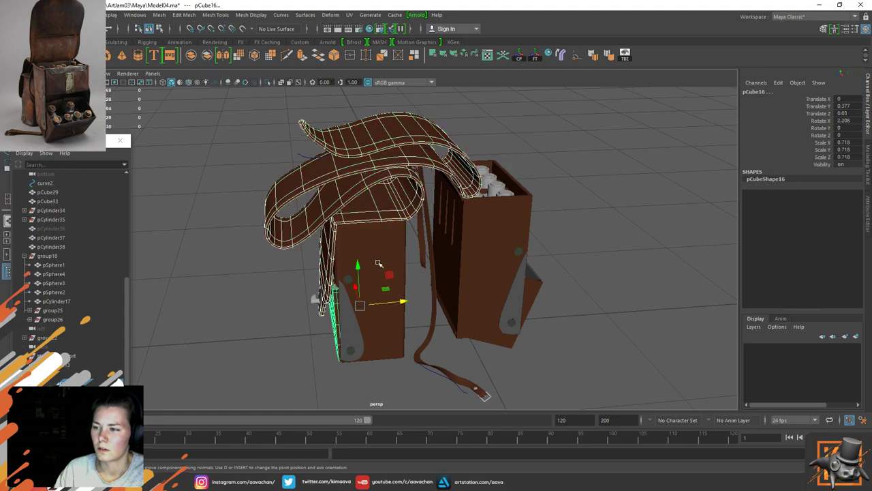
pyautogui.keyDown('alt'); pyautogui.moveTo(389, 228); pyautogui.dragTo(352, 288); pyautogui.keyUp('alt')
pyautogui.scroll(4, 320, 311)
pyautogui.scroll(2, 301, 325)
pyautogui.keyDown('alt'); pyautogui.moveTo(354, 316); pyautogui.dragTo(400, 236, button='middle'); pyautogui.keyUp('alt')
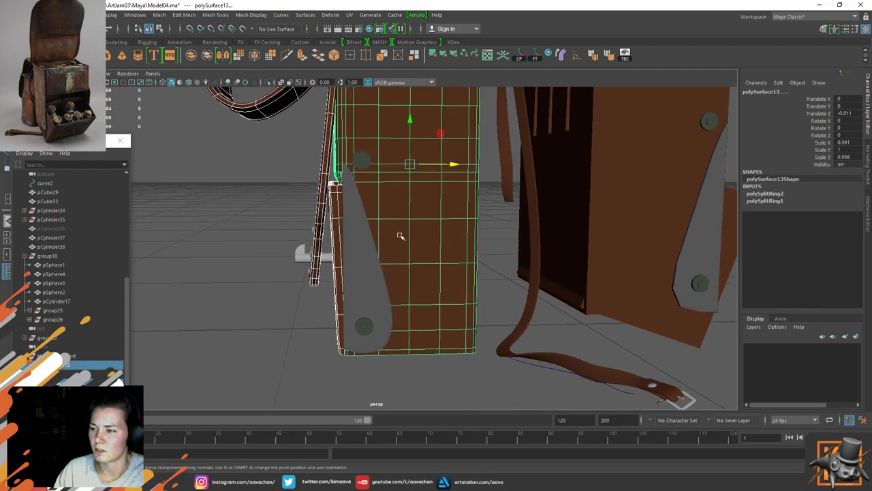
# Step: Add the two hanging straps behind the closed bag, pCube29 and pCube33, to the leather parts selection
pyautogui.scroll(2, 378, 278)
pyautogui.keyDown('alt'); pyautogui.moveTo(446, 209); pyautogui.dragTo(359, 292, button='middle'); pyautogui.keyUp('alt')
pyautogui.keyDown('shift'); pyautogui.click(439, 202); pyautogui.keyUp('shift')
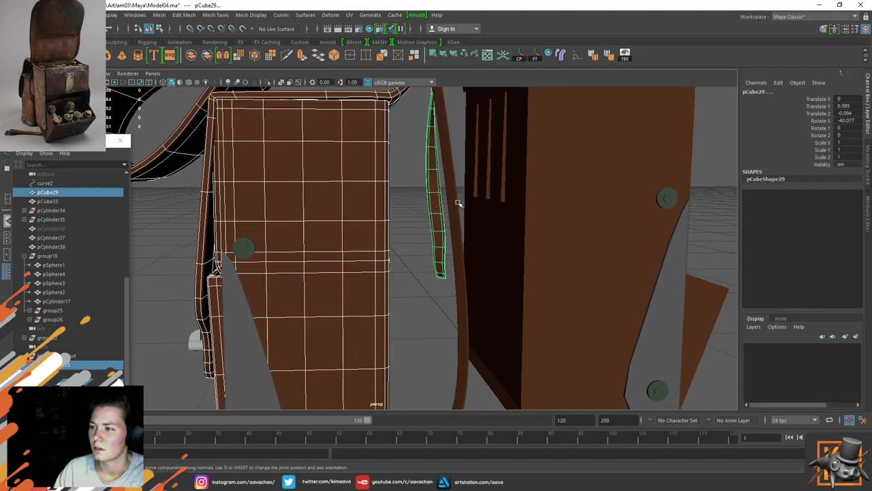
pyautogui.keyDown('shift'); pyautogui.click(459, 203); pyautogui.keyUp('shift')
pyautogui.scroll(-2, 430, 233)
pyautogui.scroll(5, 91, 324)
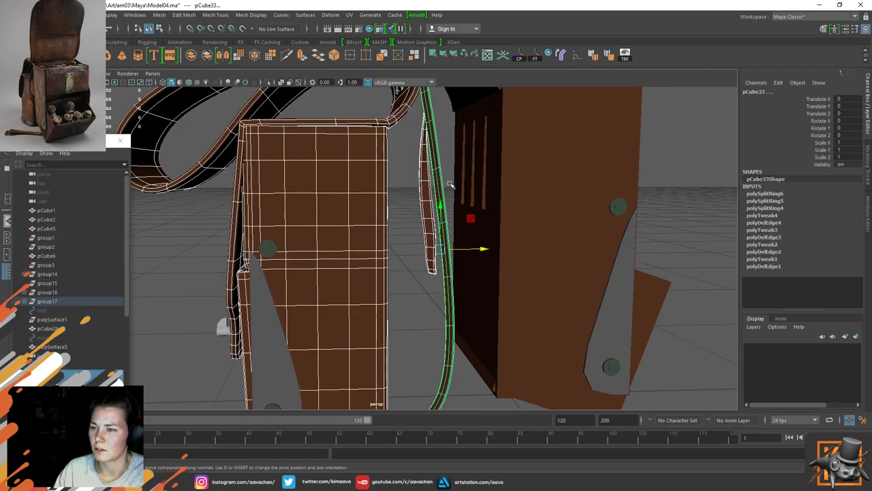
pyautogui.keyDown('alt'); pyautogui.moveTo(363, 220); pyautogui.dragTo(338, 323, button='middle'); pyautogui.keyUp('alt')
pyautogui.scroll(3, 402, 254)
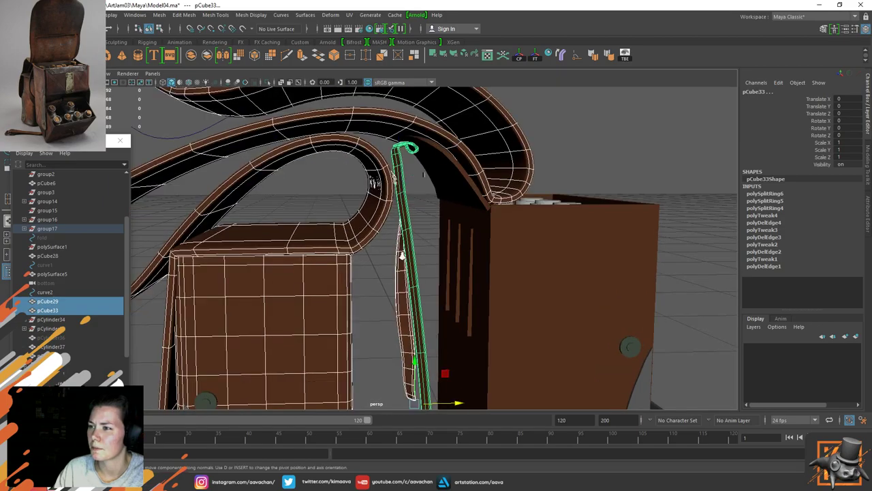
pyautogui.keyDown('alt'); pyautogui.moveTo(406, 143); pyautogui.dragTo(407, 173, button='middle'); pyautogui.keyUp('alt')
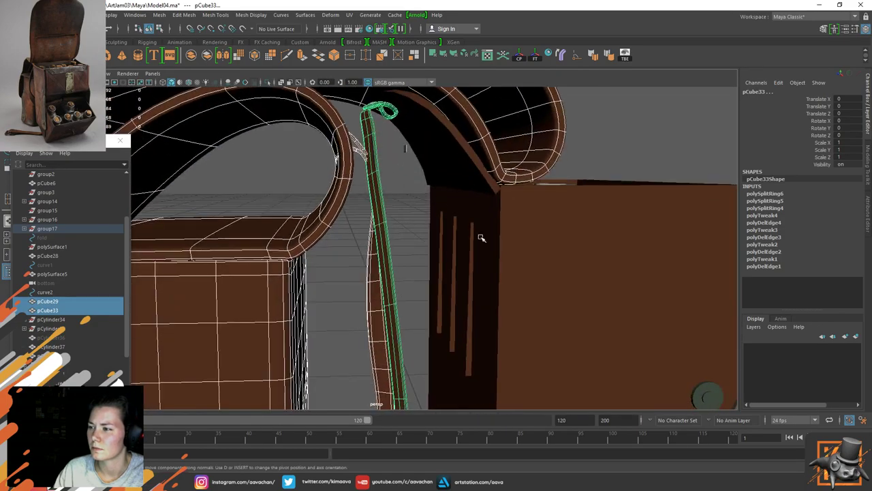
pyautogui.keyDown('alt'); pyautogui.moveTo(446, 273); pyautogui.dragTo(344, 243, button='right'); pyautogui.keyUp('alt')
pyautogui.keyDown('alt'); pyautogui.moveTo(307, 353); pyautogui.dragTo(371, 160, button='middle'); pyautogui.keyUp('alt')
pyautogui.keyDown('alt'); pyautogui.moveTo(370, 161); pyautogui.dragTo(343, 275); pyautogui.keyUp('alt')
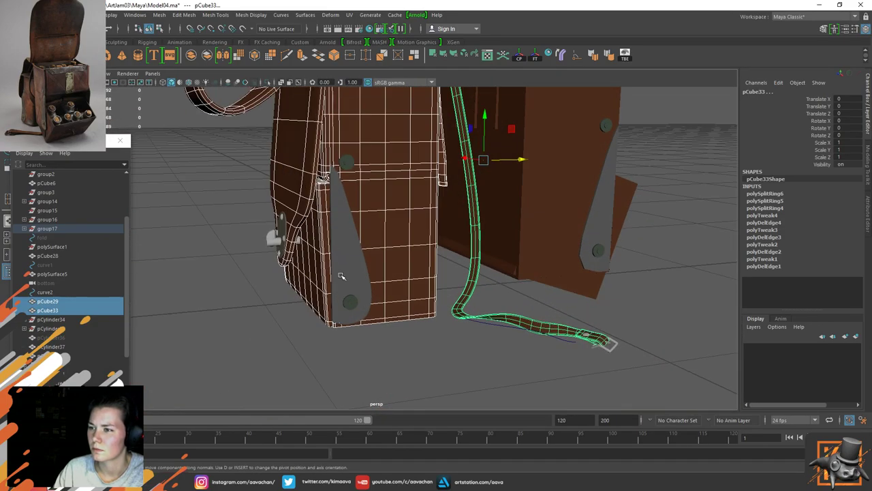
# Step: Add the closed bag's rounded side plates on both sides to the selection and group all the selected parts
pyautogui.keyDown('shift'); pyautogui.click(387, 219); pyautogui.keyUp('shift')
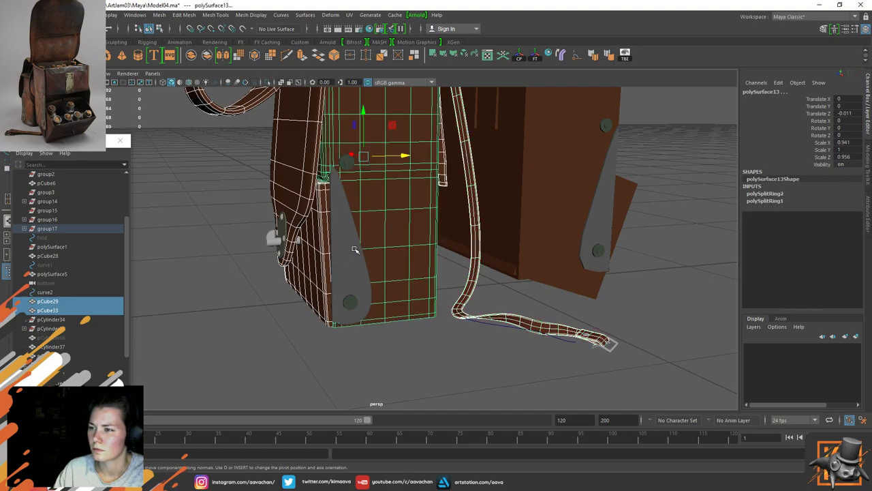
pyautogui.hotkey('ctrl', 'z')
pyautogui.keyDown('shift'); pyautogui.click(356, 251); pyautogui.keyUp('shift')
pyautogui.click(425, 203)
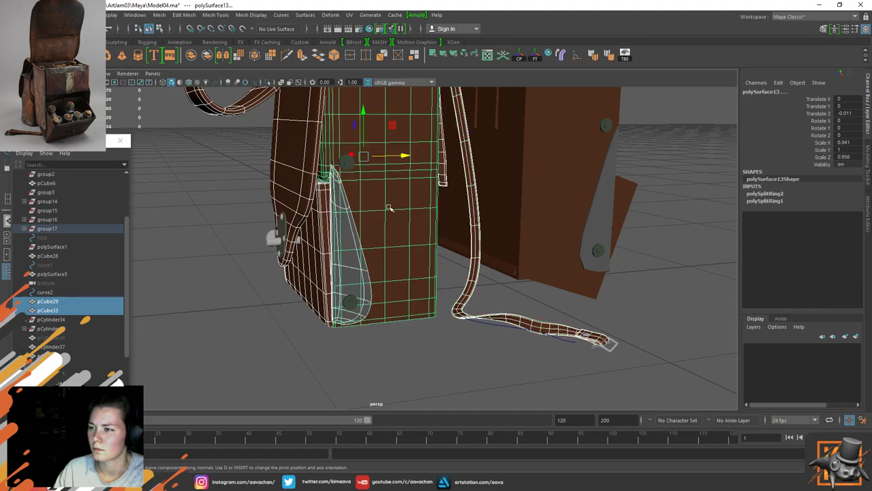
pyautogui.keyDown('alt'); pyautogui.moveTo(261, 264); pyautogui.dragTo(411, 252); pyautogui.keyUp('alt')
pyautogui.click(413, 240)
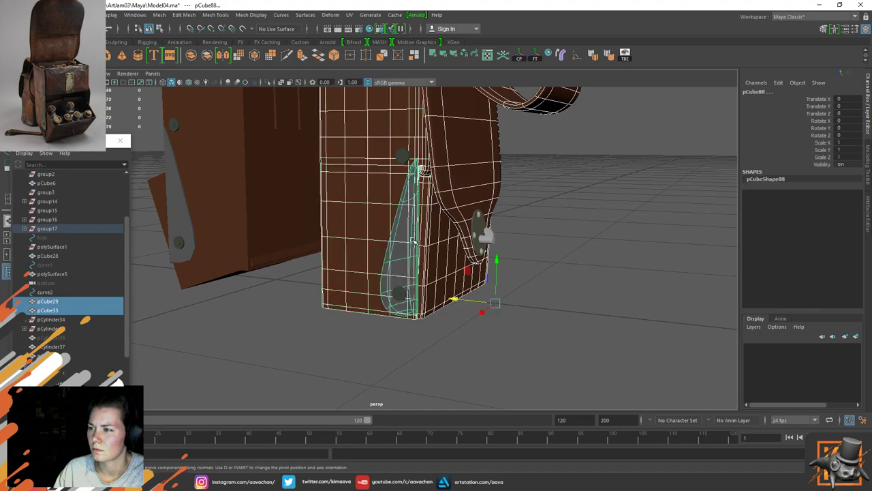
pyautogui.hotkey('ctrl', 'g')
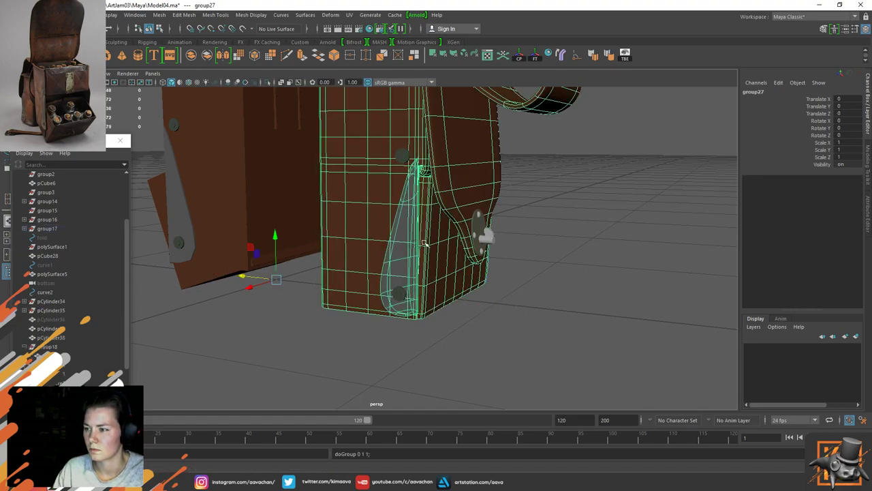
# Step: Select the round clasp plate on the bag's front with its four rivets and group them
pyautogui.scroll(-1, 491, 258)
pyautogui.keyDown('alt'); pyautogui.moveTo(554, 228); pyautogui.dragTo(314, 274); pyautogui.keyUp('alt')
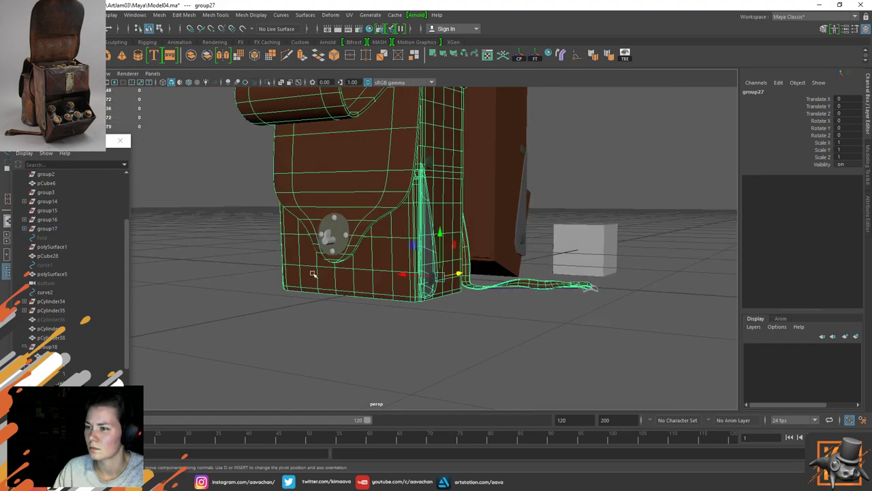
pyautogui.scroll(5, 312, 275)
pyautogui.click(276, 208)
pyautogui.keyDown('shift'); pyautogui.click(238, 153); pyautogui.keyUp('shift')
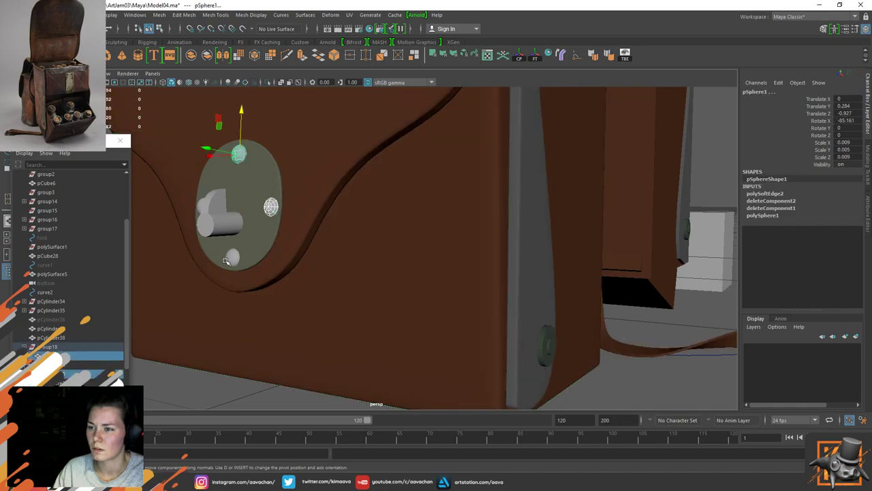
pyautogui.keyDown('shift'); pyautogui.click(229, 259); pyautogui.keyUp('shift')
pyautogui.keyDown('alt'); pyautogui.moveTo(240, 207); pyautogui.dragTo(268, 208); pyautogui.keyUp('alt')
pyautogui.click(375, 194)
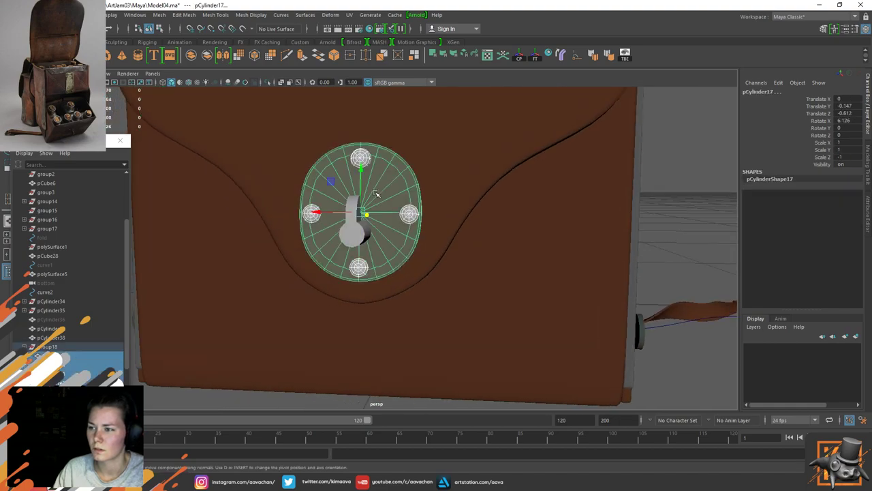
pyautogui.hotkey('ctrl', 'g')
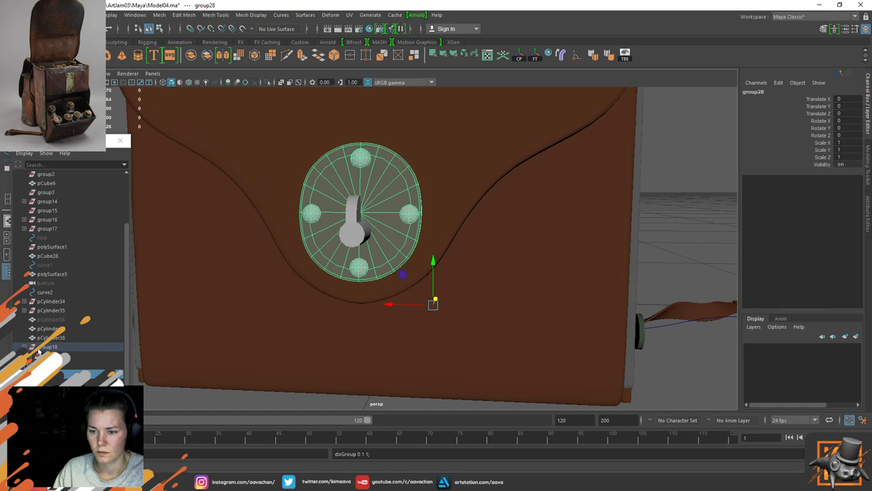
# Step: Select the parent group of the closed bag's leather parts through its front panel and rename it Bag_HP
pyautogui.keyDown('alt'); pyautogui.moveTo(482, 257); pyautogui.dragTo(436, 269); pyautogui.keyUp('alt')
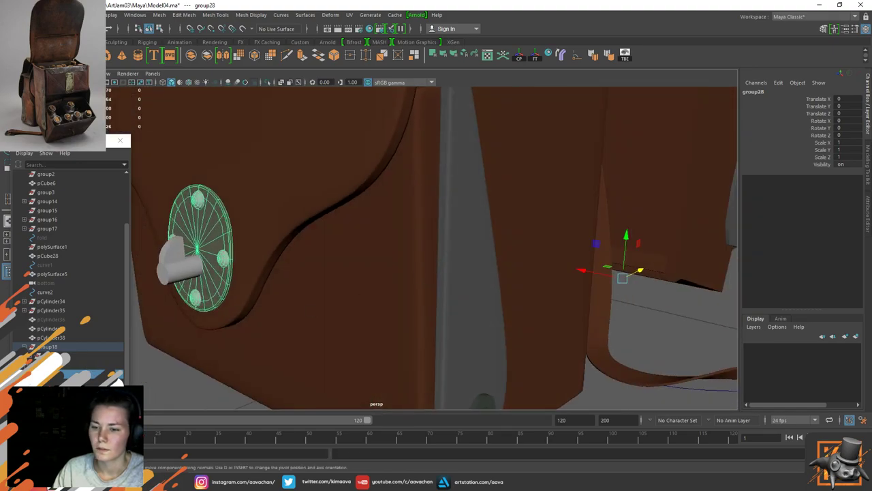
pyautogui.click(59, 378)
pyautogui.click(59, 381)
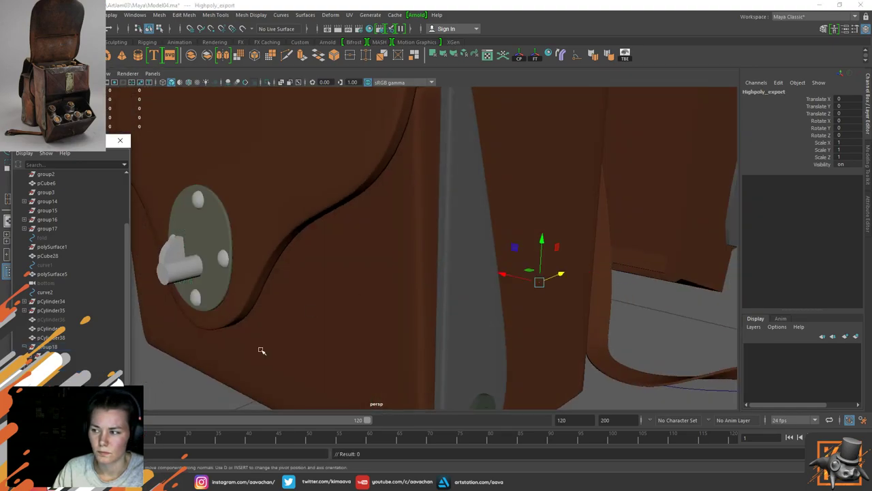
pyautogui.scroll(-10, 383, 306)
pyautogui.scroll(4, 337, 321)
pyautogui.scroll(2, 336, 322)
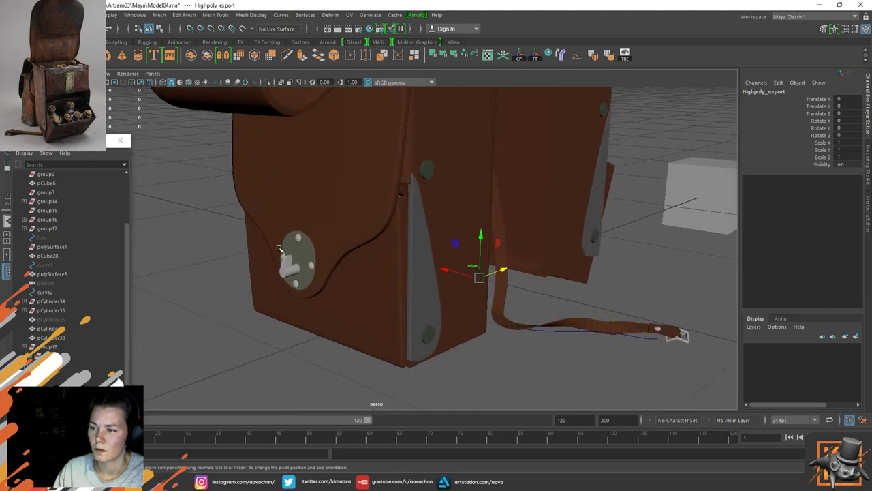
pyautogui.click(374, 286)
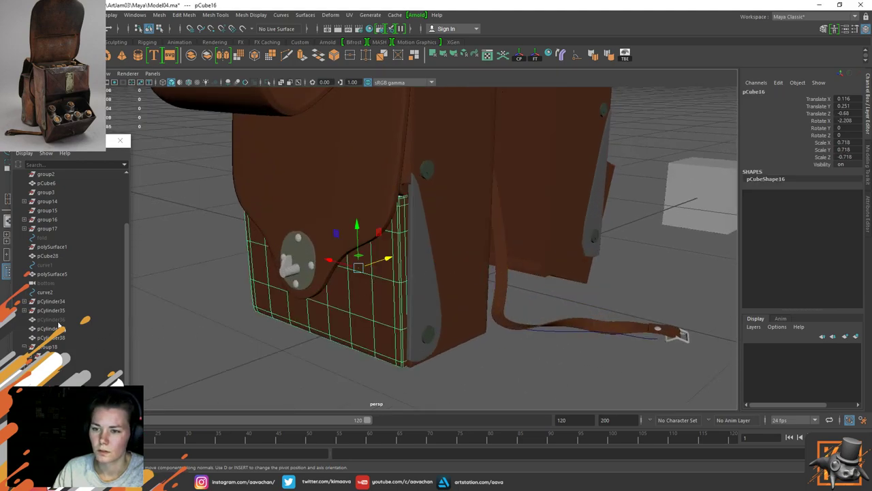
pyautogui.scroll(-2, 58, 325)
pyautogui.press('Up')
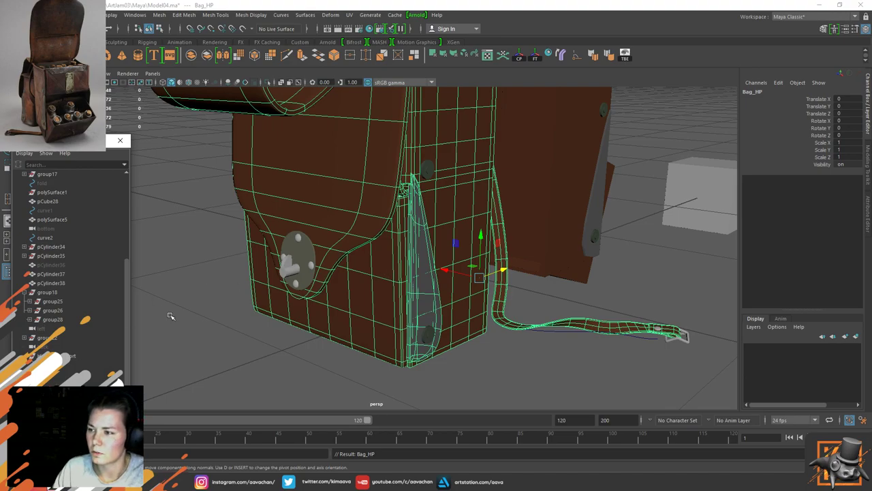
# Step: Move the clasp plate group group28 out of group18 into Bag_HP
pyautogui.click(53, 319)
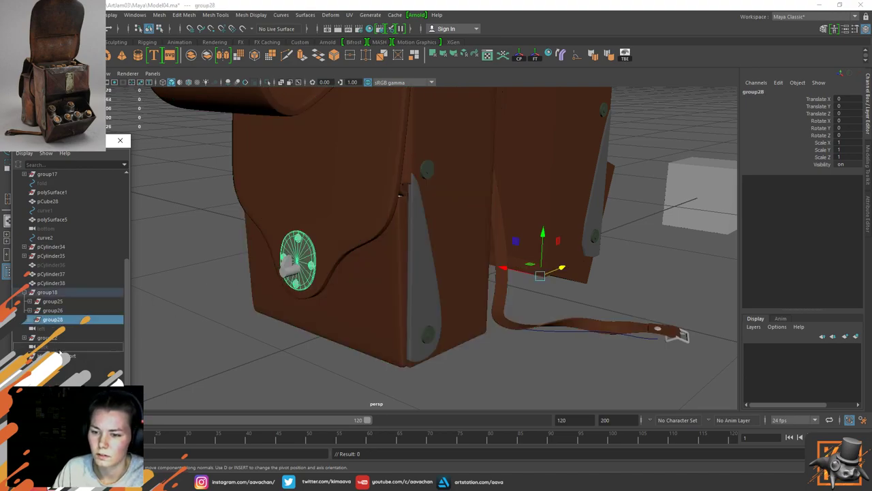
pyautogui.hotkey('shift', 'p')
pyautogui.click(400, 195)
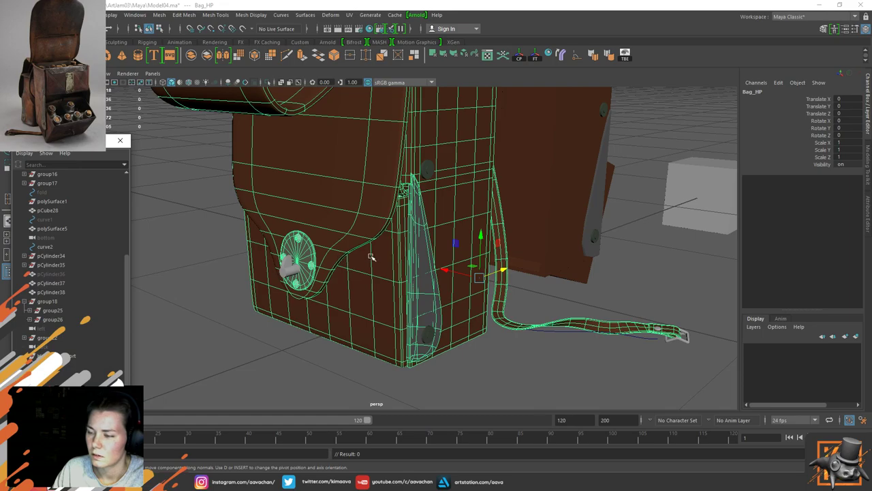
pyautogui.keyDown('alt'); pyautogui.moveTo(357, 263); pyautogui.dragTo(405, 263); pyautogui.keyUp('alt')
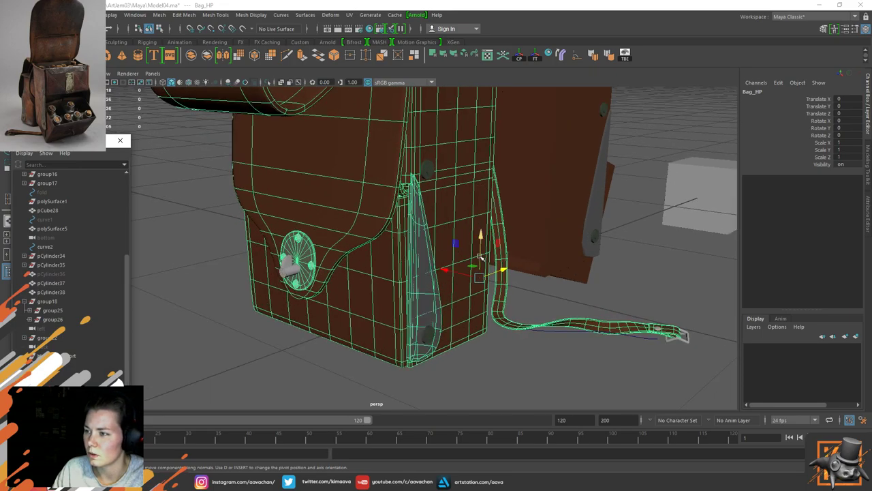
# Step: Identify the rivet at the strap's buckle end, and move group25 and group26 from group18 into Bag_HP
pyautogui.keyDown('alt'); pyautogui.moveTo(404, 263); pyautogui.dragTo(222, 192, button='middle'); pyautogui.keyUp('alt')
pyautogui.keyDown('alt'); pyautogui.moveTo(222, 192); pyautogui.dragTo(357, 274, button='right'); pyautogui.keyUp('alt')
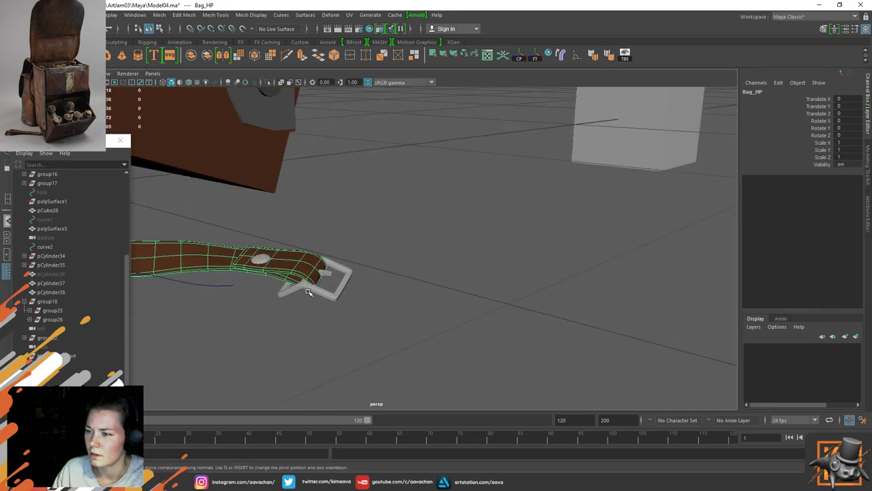
pyautogui.click(310, 292)
pyautogui.scroll(4, 319, 283)
pyautogui.keyDown('alt'); pyautogui.moveTo(272, 315); pyautogui.dragTo(341, 309, button='middle'); pyautogui.keyUp('alt')
pyautogui.click(286, 276)
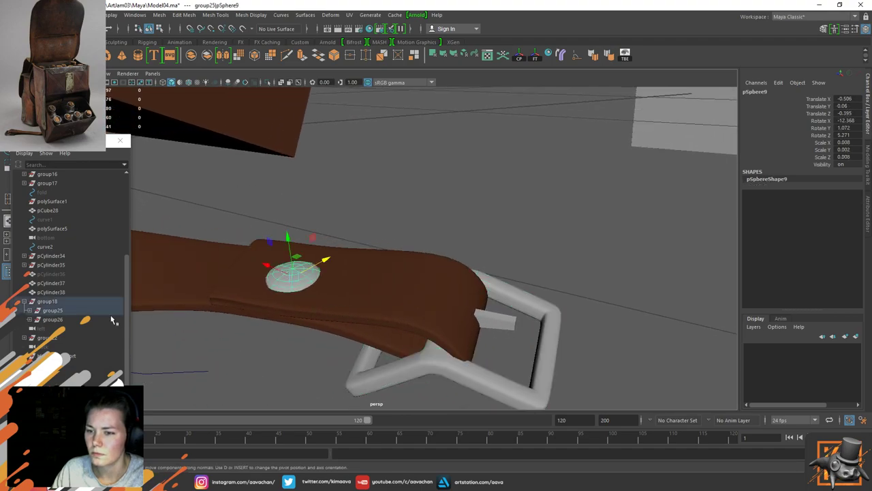
pyautogui.click(53, 311)
pyautogui.keyDown('shift'); pyautogui.click(58, 320); pyautogui.keyUp('shift')
pyautogui.scroll(-8, 225, 268)
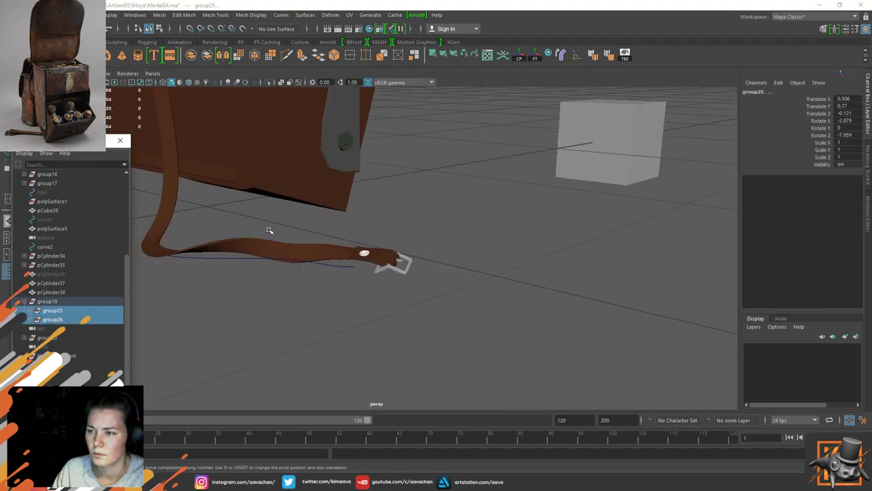
pyautogui.keyDown('alt'); pyautogui.moveTo(259, 176); pyautogui.dragTo(250, 306, button='middle'); pyautogui.keyUp('alt')
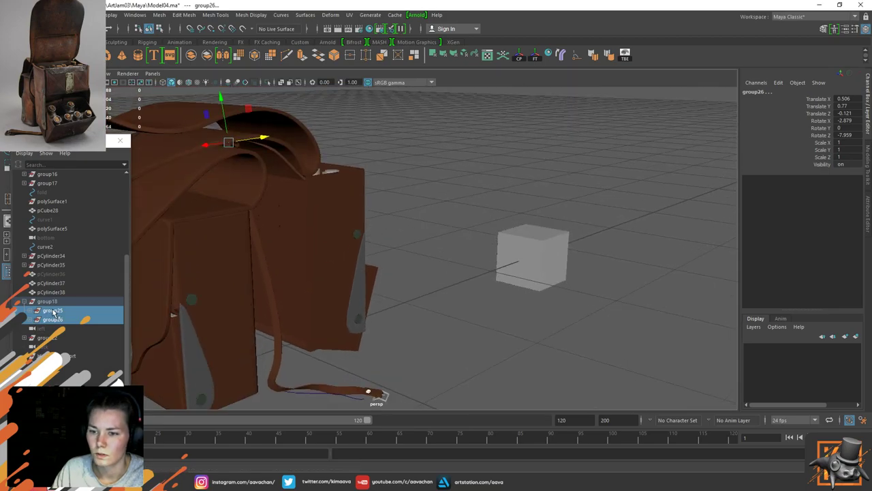
pyautogui.moveTo(54, 312); pyautogui.dragTo(54, 368, button='middle')
pyautogui.click(54, 365)
pyautogui.keyDown('alt'); pyautogui.moveTo(423, 247); pyautogui.dragTo(368, 238); pyautogui.keyUp('alt')
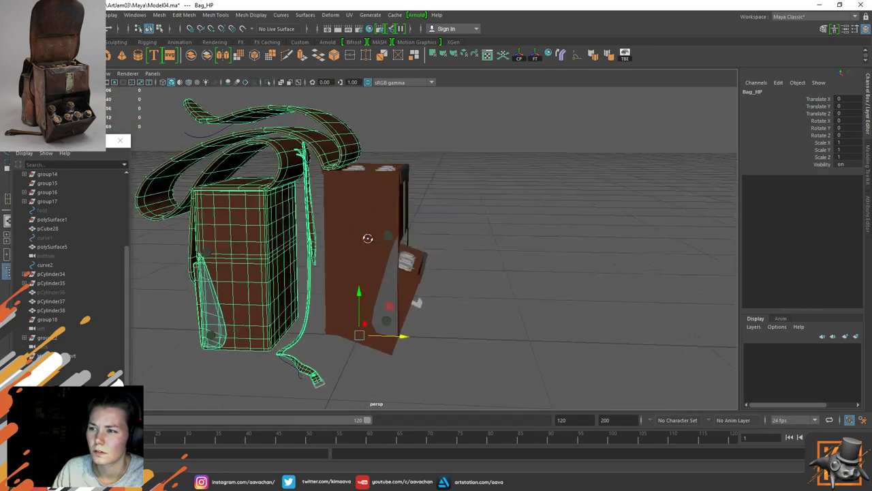
# Step: Examine how the folded flap and hanging straps meet the two boxes, from above and from the side
pyautogui.keyDown('alt'); pyautogui.moveTo(330, 178); pyautogui.dragTo(338, 300, button='middle'); pyautogui.keyUp('alt')
pyautogui.scroll(6, 339, 306)
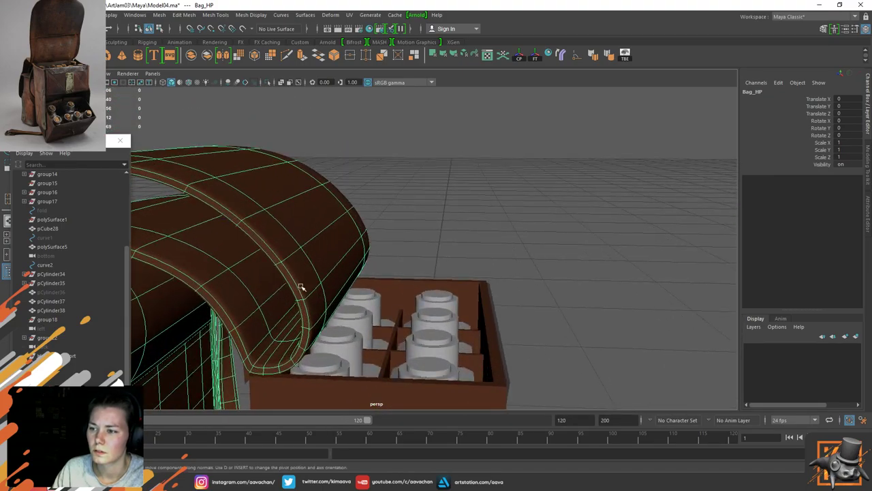
pyautogui.keyDown('alt'); pyautogui.moveTo(302, 286); pyautogui.dragTo(306, 261); pyautogui.keyUp('alt')
pyautogui.keyDown('alt'); pyautogui.moveTo(306, 261); pyautogui.dragTo(397, 218, button='middle'); pyautogui.keyUp('alt')
pyautogui.keyDown('alt'); pyautogui.moveTo(398, 218); pyautogui.dragTo(361, 220); pyautogui.keyUp('alt')
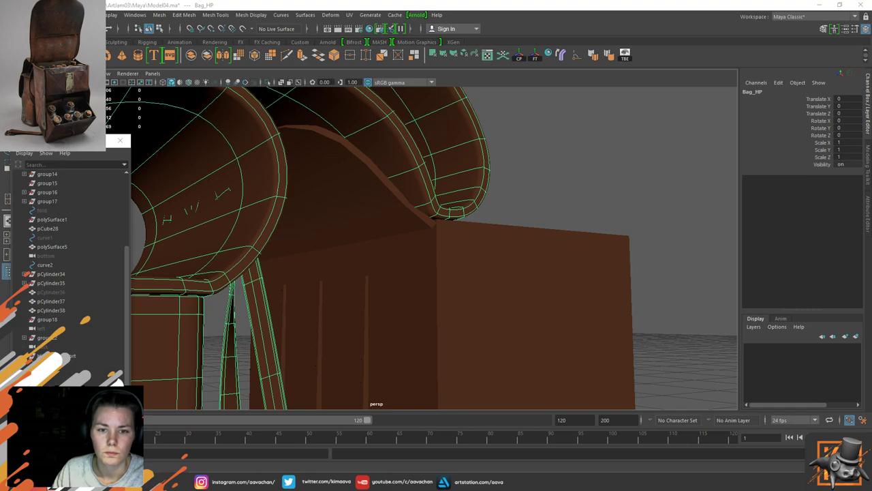
pyautogui.moveTo(292, 246)
pyautogui.keyDown('alt'); pyautogui.mouseDown()
pyautogui.moveTo(271, 250)
pyautogui.moveTo(278, 244)
pyautogui.mouseUp(); pyautogui.keyUp('alt')
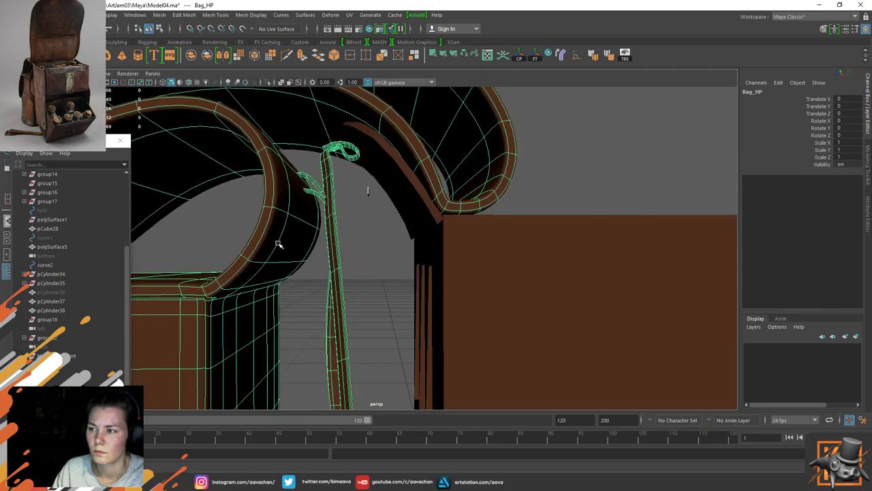
pyautogui.click(368, 272)
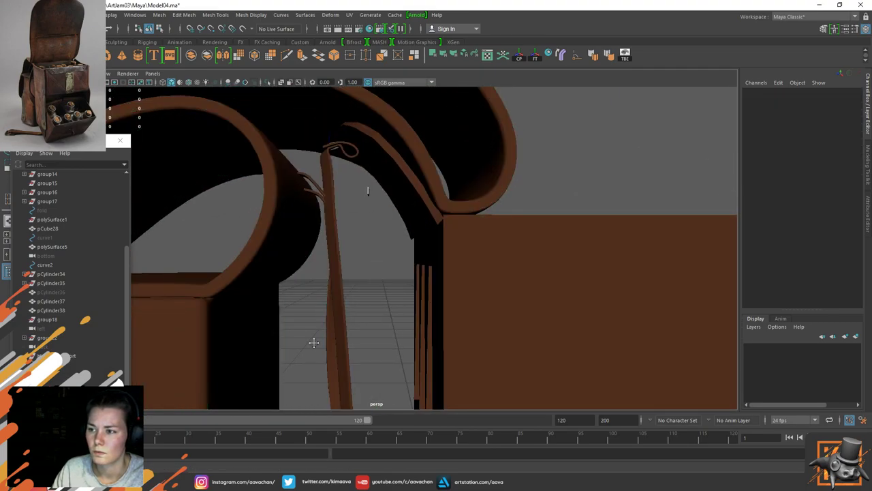
pyautogui.keyDown('alt'); pyautogui.moveTo(314, 343); pyautogui.dragTo(330, 279, button='middle'); pyautogui.keyUp('alt')
pyautogui.keyDown('alt'); pyautogui.moveTo(344, 339); pyautogui.dragTo(203, 175, button='right'); pyautogui.keyUp('alt')
pyautogui.keyDown('alt'); pyautogui.moveTo(347, 276); pyautogui.dragTo(321, 339, button='middle'); pyautogui.keyUp('alt')
pyautogui.scroll(6, 314, 261)
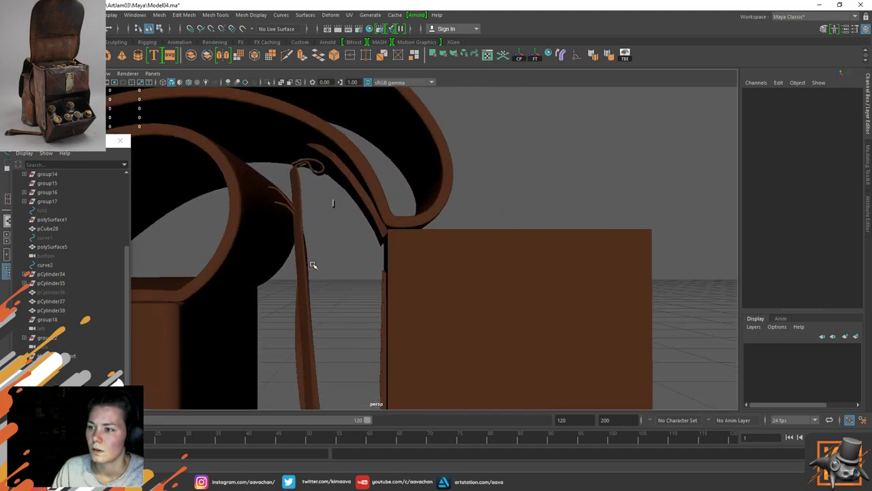
# Step: Try shifting the folded leather flap polySurface16 by about -0.202 along Z, and undo the move
pyautogui.click(217, 199)
pyautogui.keyDown('alt'); pyautogui.moveTo(188, 254); pyautogui.dragTo(273, 263); pyautogui.keyUp('alt')
pyautogui.keyDown('alt'); pyautogui.moveTo(285, 274); pyautogui.dragTo(288, 269, button='middle'); pyautogui.keyUp('alt')
pyautogui.press('w')
pyautogui.keyDown('alt'); pyautogui.moveTo(288, 268); pyautogui.dragTo(315, 294); pyautogui.keyUp('alt')
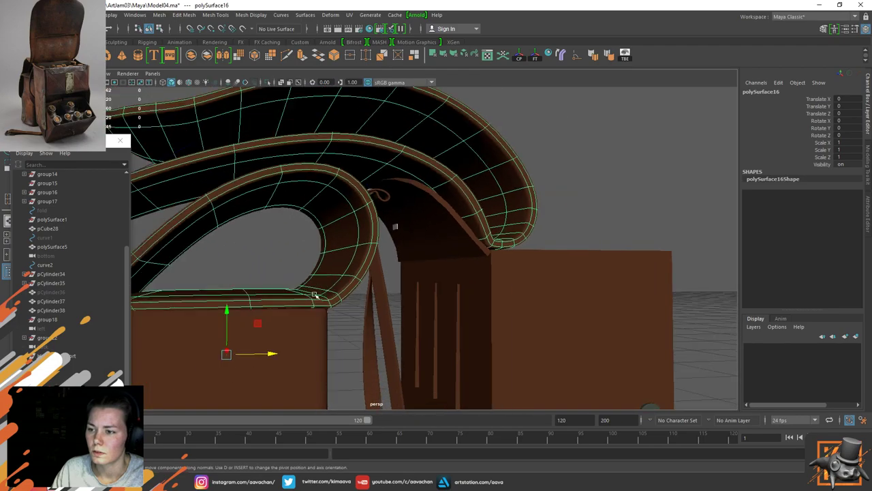
pyautogui.moveTo(270, 353); pyautogui.dragTo(177, 347)
pyautogui.scroll(2, 339, 279)
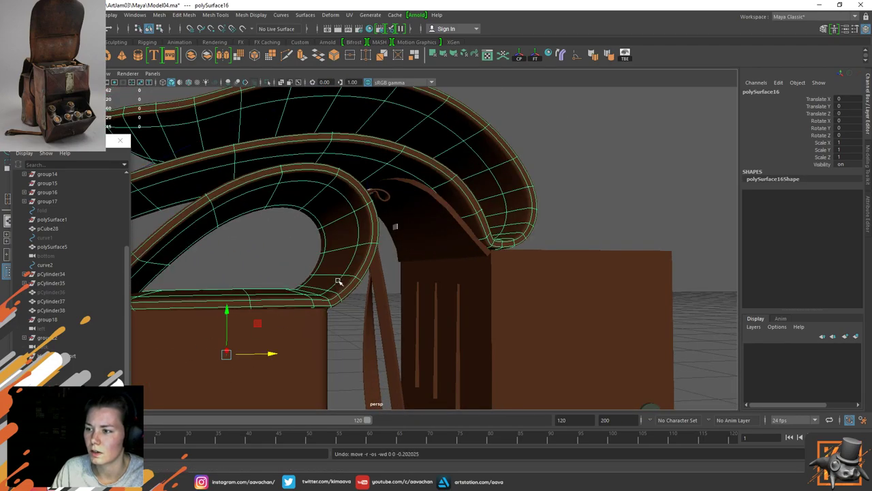
# Step: Select the closed bag's body polySurface13 and show the scene in wireframe to inspect its rear extension beneath the flap
pyautogui.keyDown('alt'); pyautogui.moveTo(339, 280); pyautogui.dragTo(360, 315); pyautogui.keyUp('alt')
pyautogui.click(364, 325)
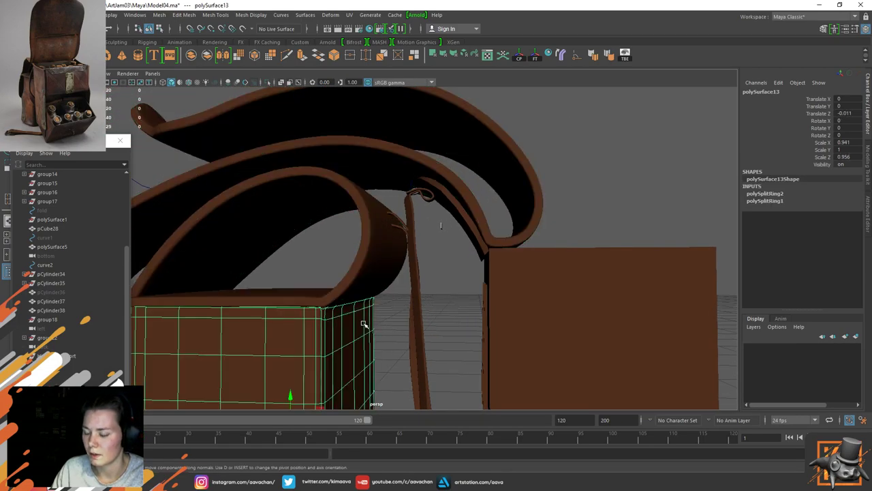
pyautogui.press('4')
pyautogui.keyDown('alt'); pyautogui.moveTo(385, 257); pyautogui.dragTo(322, 320); pyautogui.keyUp('alt')
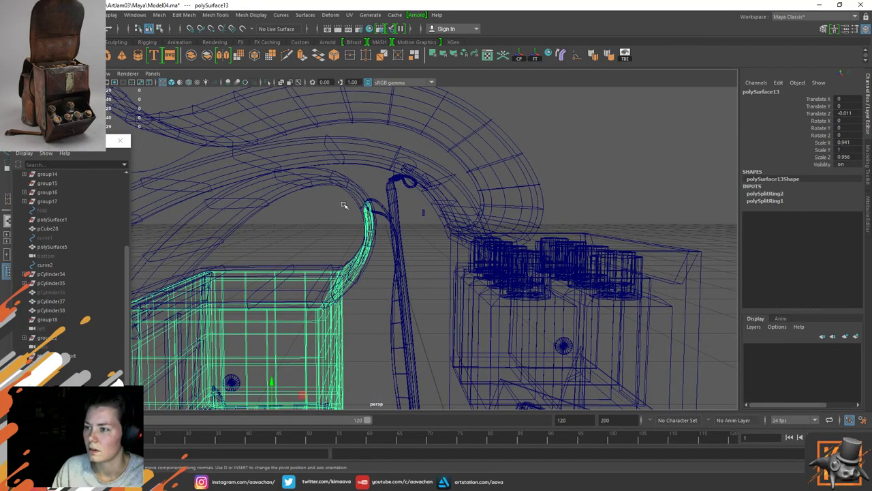
# Step: Examine in the side view how the folded flap wraps around the closed bag's rear extension and the strap behind it
pyautogui.press('space')
pyautogui.moveTo(344, 205); pyautogui.dragTo(386, 218)
pyautogui.keyDown('alt'); pyautogui.moveTo(603, 139); pyautogui.dragTo(311, 307, button='middle'); pyautogui.keyUp('alt')
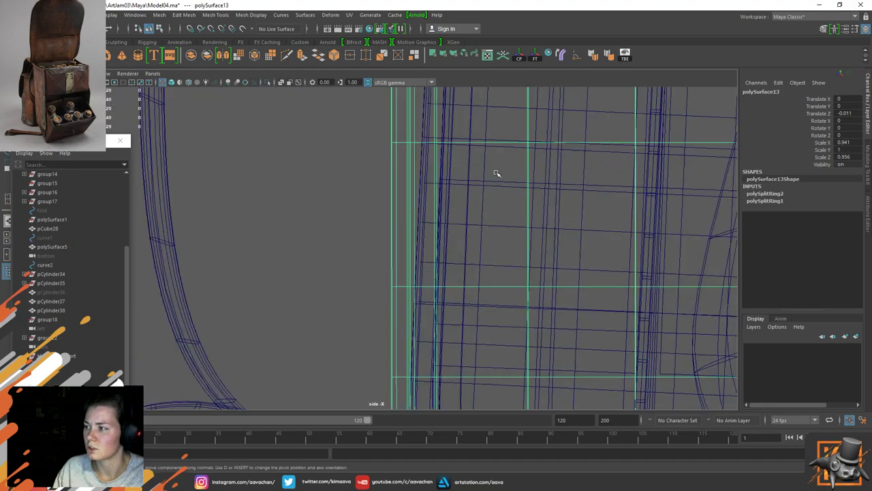
pyautogui.keyDown('alt'); pyautogui.moveTo(613, 95); pyautogui.dragTo(318, 351, button='middle'); pyautogui.keyUp('alt')
pyautogui.keyDown('alt'); pyautogui.moveTo(441, 169); pyautogui.dragTo(378, 341, button='middle'); pyautogui.keyUp('alt')
pyautogui.keyDown('alt'); pyautogui.moveTo(477, 97); pyautogui.dragTo(426, 299, button='middle'); pyautogui.keyUp('alt')
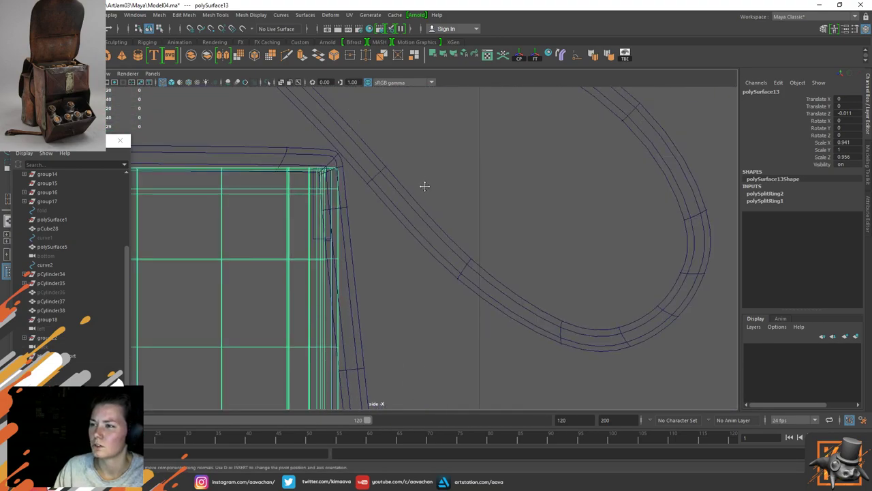
pyautogui.keyDown('alt'); pyautogui.moveTo(424, 139); pyautogui.dragTo(524, 177, button='middle'); pyautogui.keyUp('alt')
pyautogui.keyDown('alt'); pyautogui.moveTo(469, 263); pyautogui.dragTo(358, 261, button='right'); pyautogui.keyUp('alt')
pyautogui.scroll(-3, 194, 239)
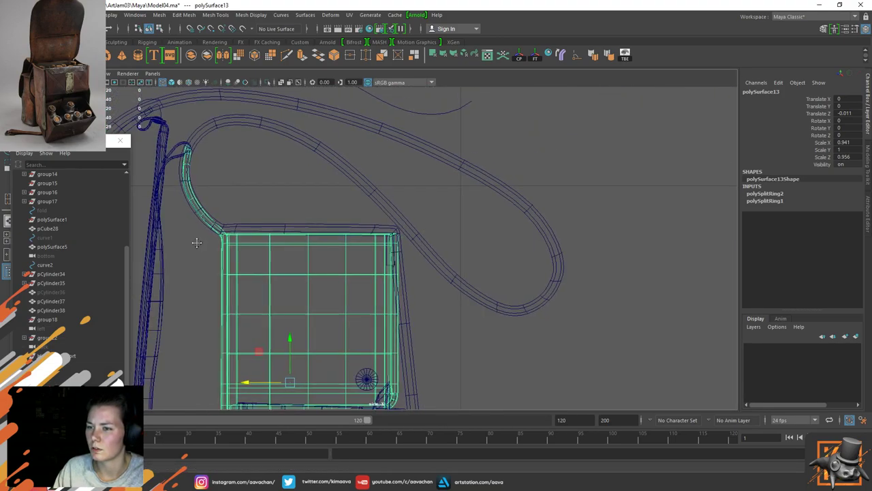
pyautogui.keyDown('alt'); pyautogui.moveTo(195, 239); pyautogui.dragTo(399, 302, button='middle'); pyautogui.keyUp('alt')
pyautogui.scroll(2, 405, 259)
pyautogui.scroll(2, 405, 259)
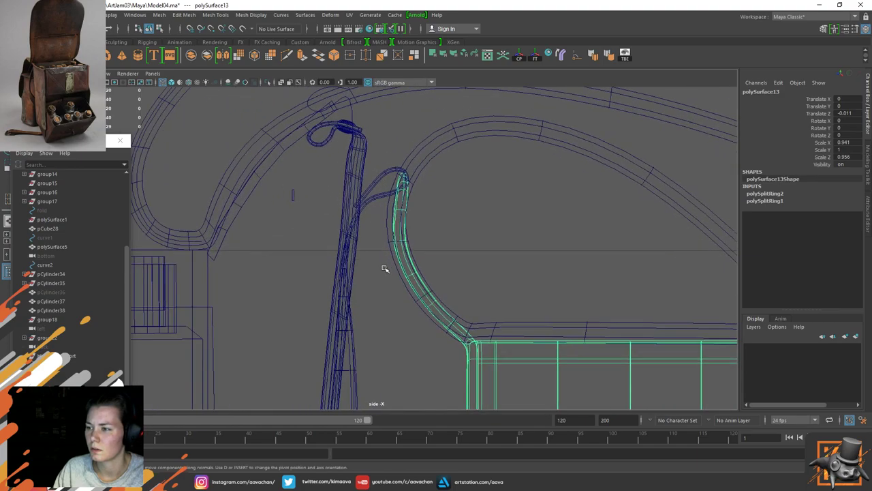
# Step: In the left view, shift the vertices of the folded flap polySurface16's lower curl inward, clear of the closed bag's rear extension
pyautogui.press('space')
pyautogui.click(346, 253)
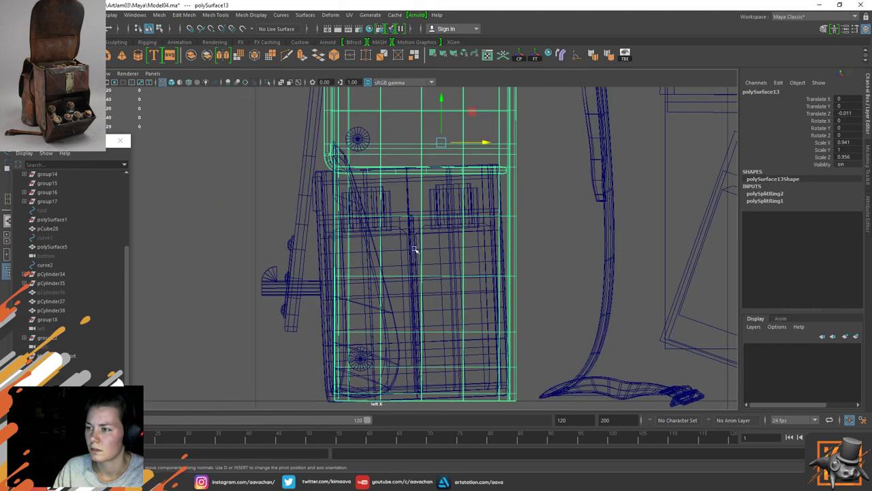
pyautogui.scroll(-4, 415, 249)
pyautogui.keyDown('alt'); pyautogui.moveTo(456, 195); pyautogui.dragTo(414, 227, button='middle'); pyautogui.keyUp('alt')
pyautogui.scroll(6, 378, 306)
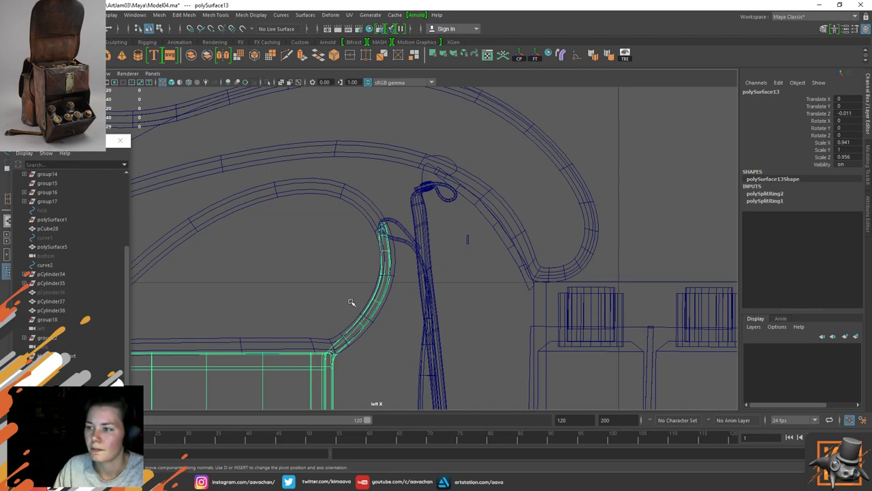
pyautogui.click(364, 199)
pyautogui.moveTo(347, 203); pyautogui.dragTo(319, 196, button='right')
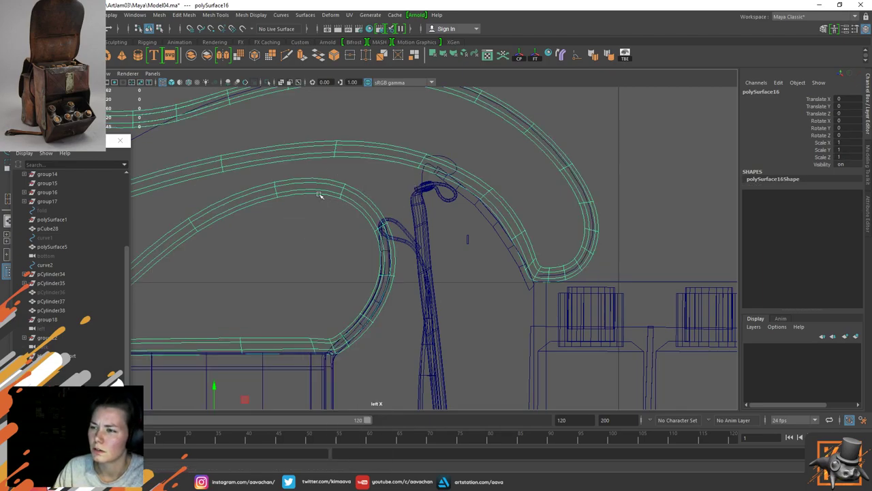
pyautogui.moveTo(287, 176); pyautogui.dragTo(471, 379)
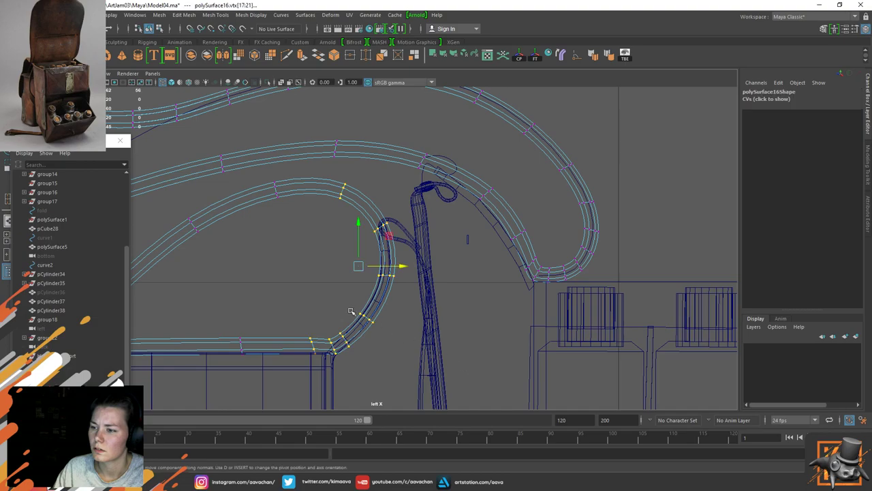
pyautogui.moveTo(399, 265); pyautogui.dragTo(382, 264)
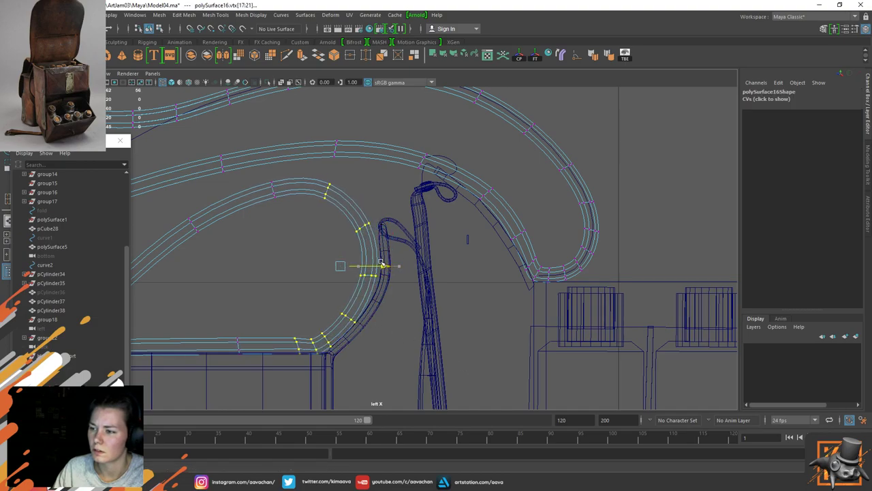
# Step: Nudge the curl's two outermost vertex rows slightly back toward the rear extension, and check the fit against polySurface13 in shaded display
pyautogui.moveTo(346, 213); pyautogui.dragTo(387, 293)
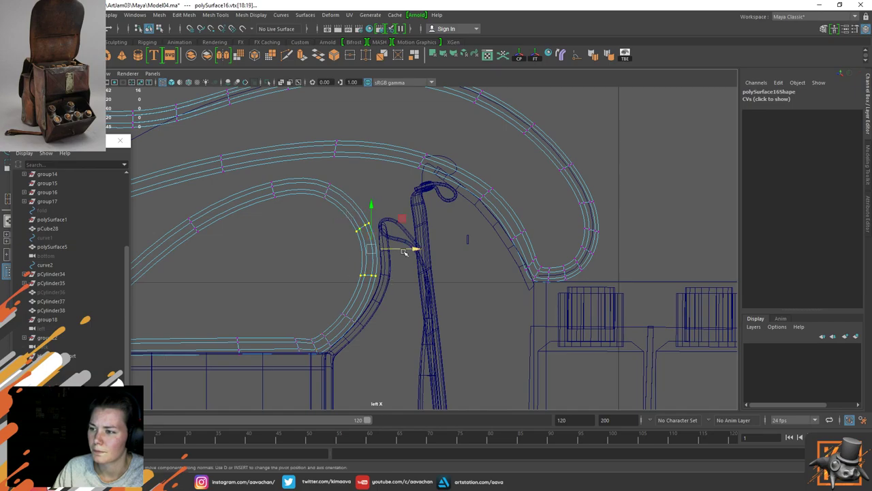
pyautogui.moveTo(405, 252); pyautogui.dragTo(409, 252)
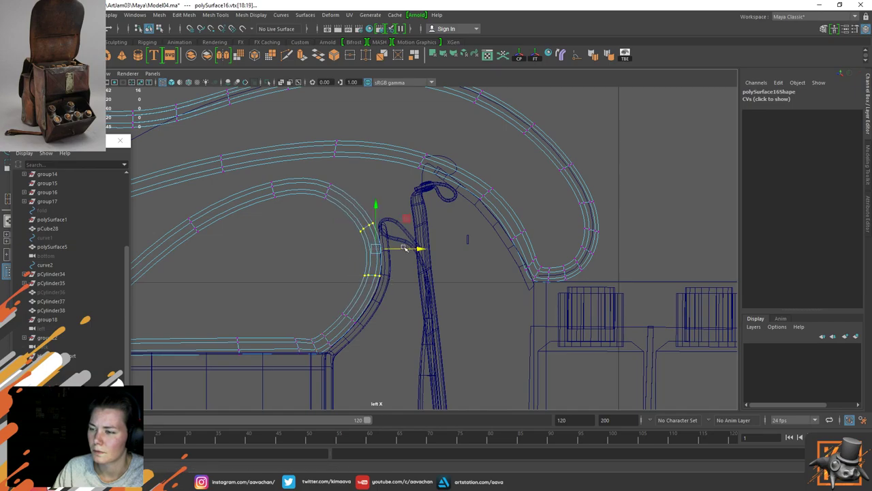
pyautogui.press('F8')
pyautogui.press('5')
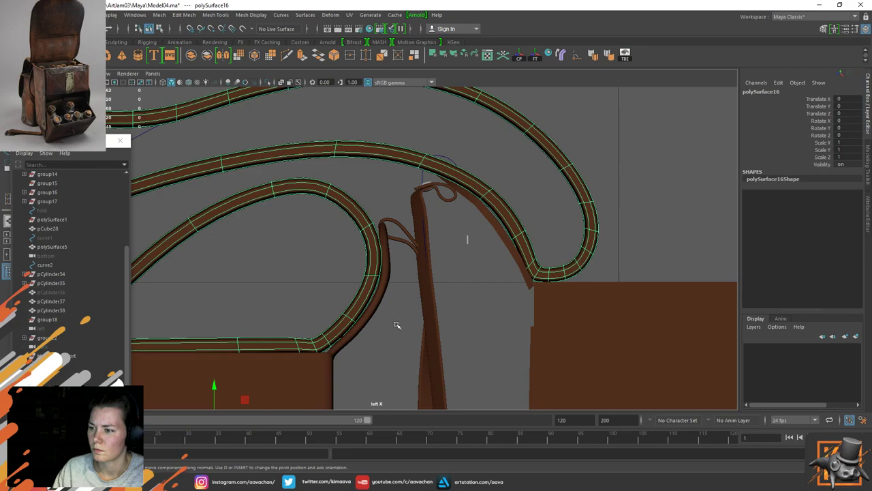
pyautogui.scroll(2, 391, 349)
pyautogui.click(371, 342)
pyautogui.click(387, 286)
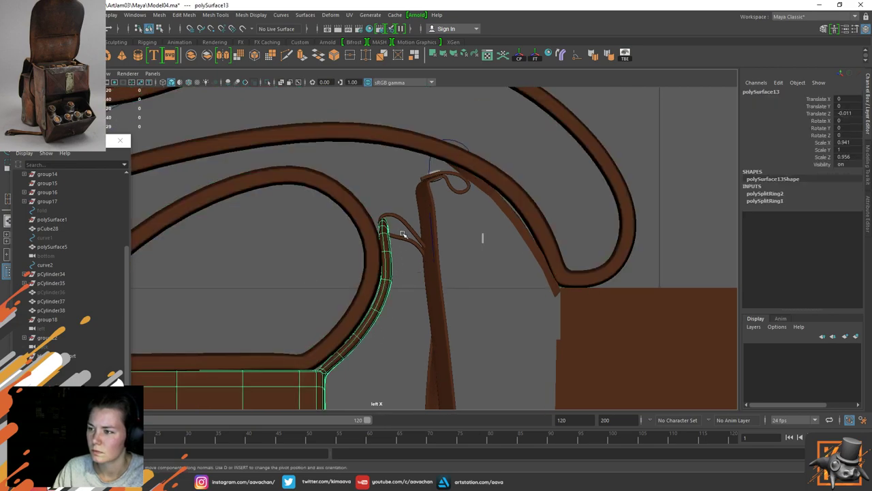
# Step: Isolate the long hanging strap pCube33 together with the short looped strap pCube29 in the perspective view
pyautogui.keyDown('alt'); pyautogui.moveTo(427, 246); pyautogui.dragTo(410, 212); pyautogui.keyUp('alt')
pyautogui.click(399, 208)
pyautogui.scroll(6, 421, 278)
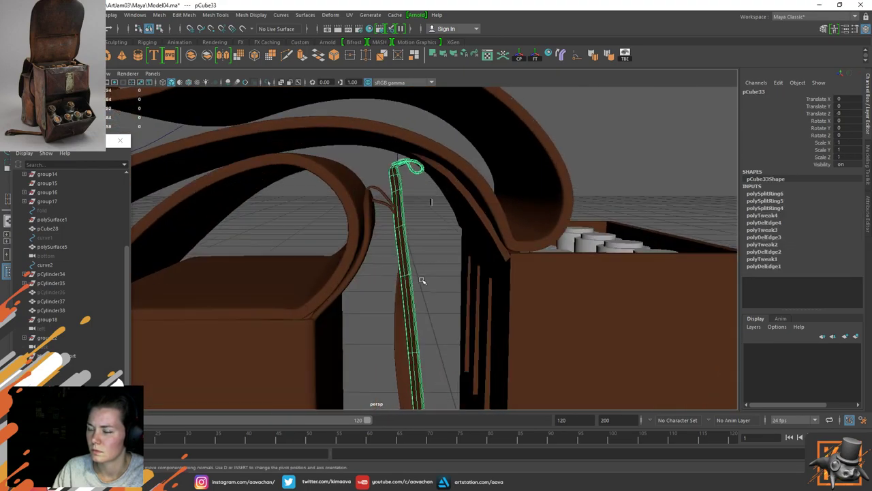
pyautogui.keyDown('shift'); pyautogui.click(380, 176); pyautogui.keyUp('shift')
pyautogui.hotkey('ctrl', '1')
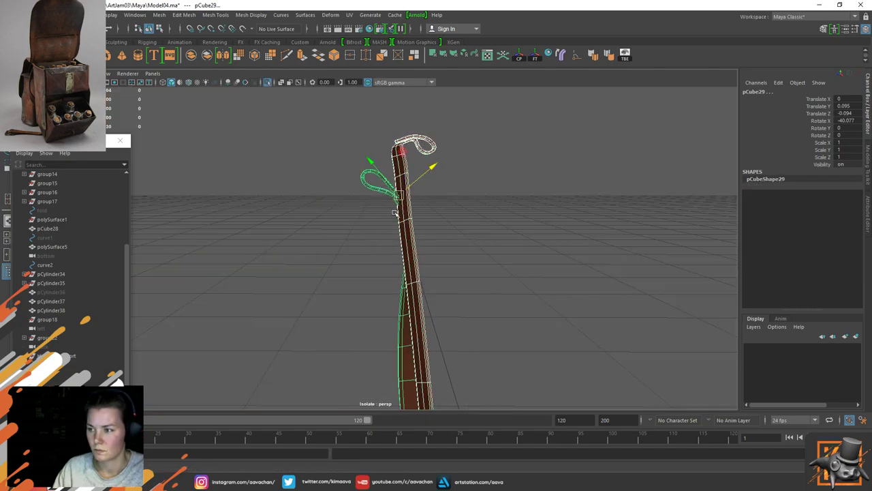
# Step: Examine from several angles where the short looped strap and the long strap overlap near their upper ends
pyautogui.keyDown('alt'); pyautogui.moveTo(395, 210); pyautogui.dragTo(339, 255); pyautogui.keyUp('alt')
pyautogui.press('f')
pyautogui.keyDown('alt'); pyautogui.moveTo(338, 254); pyautogui.dragTo(371, 317, button='middle'); pyautogui.keyUp('alt')
pyautogui.keyDown('alt'); pyautogui.moveTo(382, 300); pyautogui.dragTo(429, 284, button='right'); pyautogui.keyUp('alt')
pyautogui.keyDown('alt'); pyautogui.moveTo(321, 232); pyautogui.dragTo(386, 238, button='right'); pyautogui.keyUp('alt')
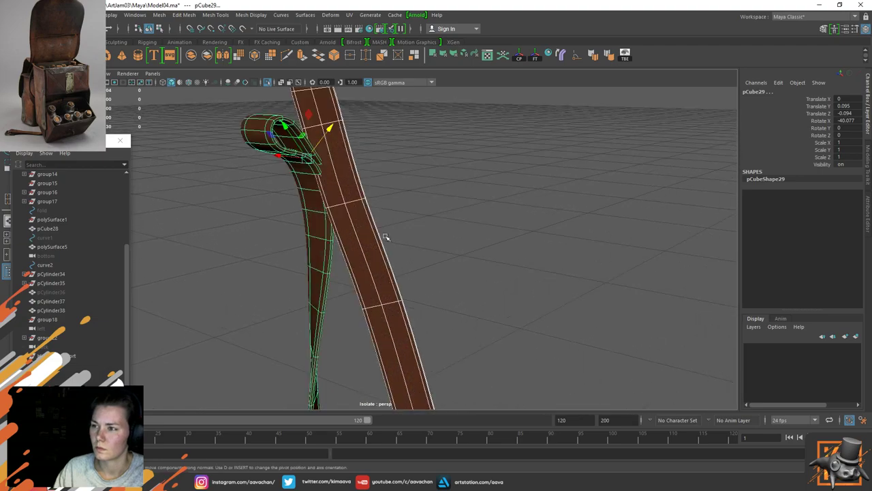
pyautogui.keyDown('alt'); pyautogui.moveTo(385, 238); pyautogui.dragTo(397, 269, button='middle'); pyautogui.keyUp('alt')
pyautogui.keyDown('alt'); pyautogui.moveTo(291, 255); pyautogui.dragTo(354, 293, button='right'); pyautogui.keyUp('alt')
pyautogui.scroll(-5, 353, 293)
pyautogui.keyDown('alt'); pyautogui.moveTo(327, 263); pyautogui.dragTo(332, 243); pyautogui.keyUp('alt')
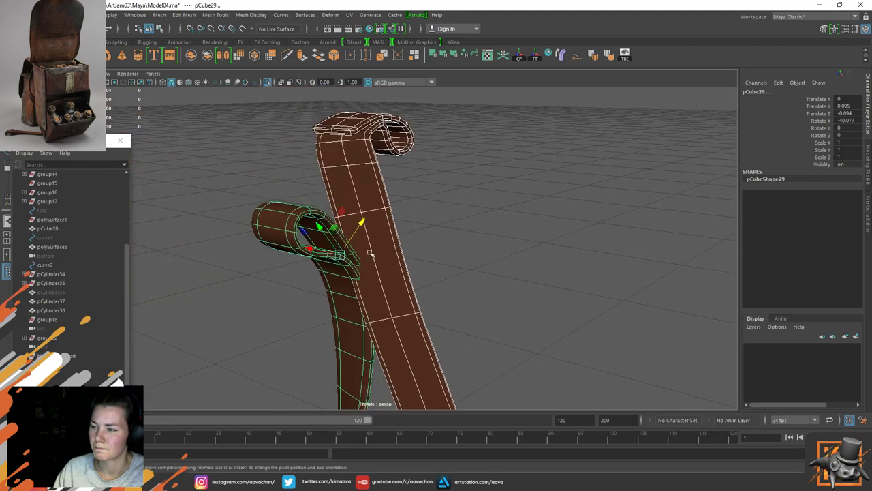
# Step: Select a vertex row in the upper section of the long strap pCube33 and enable soft selection
pyautogui.click(403, 285)
pyautogui.keyDown('alt'); pyautogui.moveTo(403, 285); pyautogui.dragTo(428, 224); pyautogui.keyUp('alt')
pyautogui.moveTo(433, 225); pyautogui.dragTo(366, 220, button='right')
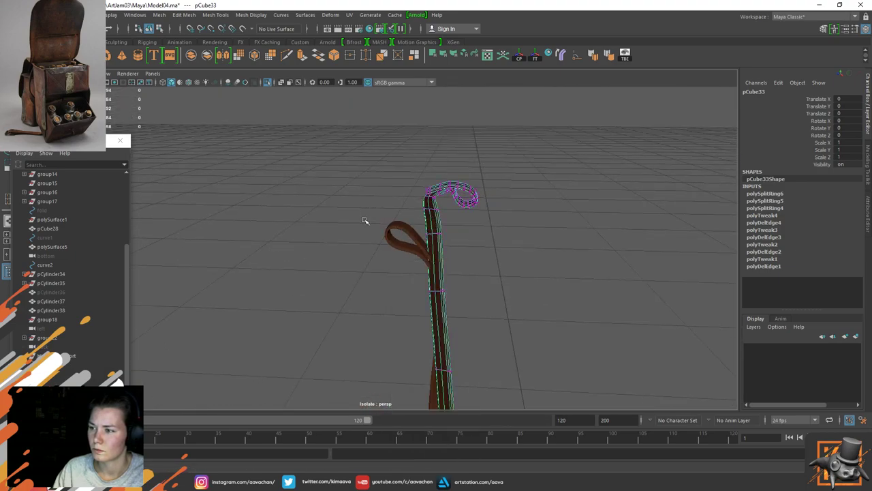
pyautogui.moveTo(408, 271); pyautogui.dragTo(491, 290)
pyautogui.press('b')
# Step: Try shifting the selected strap row sideways toward the short strap, and undo the move
pyautogui.keyDown('alt'); pyautogui.moveTo(371, 306); pyautogui.dragTo(460, 308); pyautogui.keyUp('alt')
pyautogui.moveTo(348, 265); pyautogui.dragTo(322, 260)
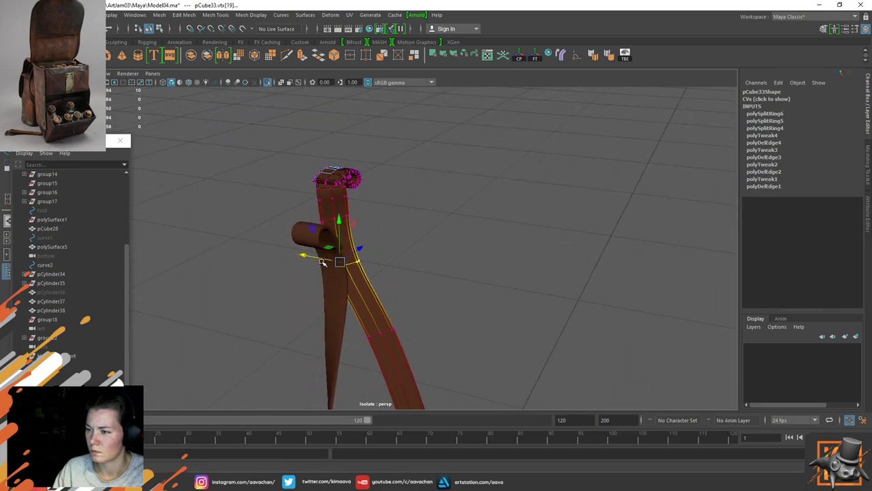
pyautogui.keyDown('alt'); pyautogui.moveTo(442, 260); pyautogui.dragTo(353, 255); pyautogui.keyUp('alt')
pyautogui.hotkey('ctrl', 'z')
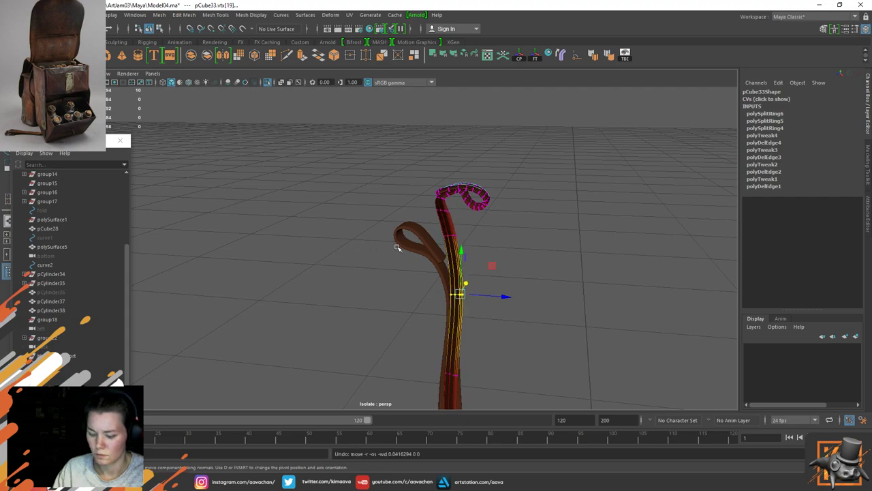
# Step: Reduce the soft selection radius and move the selected row of the long strap sideways toward the short strap
pyautogui.press('b')
pyautogui.moveTo(402, 243); pyautogui.dragTo(555, 222)
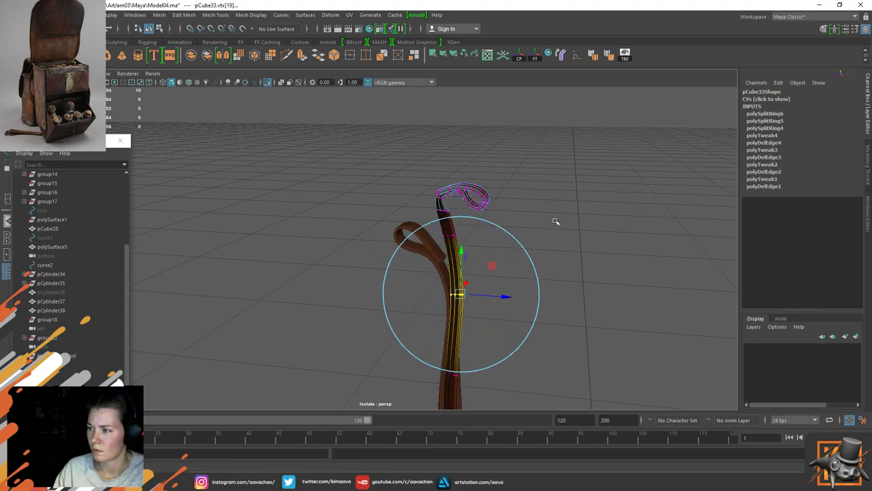
pyautogui.keyDown('alt'); pyautogui.moveTo(536, 282); pyautogui.dragTo(482, 286); pyautogui.keyUp('alt')
pyautogui.keyDown('alt'); pyautogui.moveTo(481, 286); pyautogui.dragTo(429, 225, button='middle'); pyautogui.keyUp('alt')
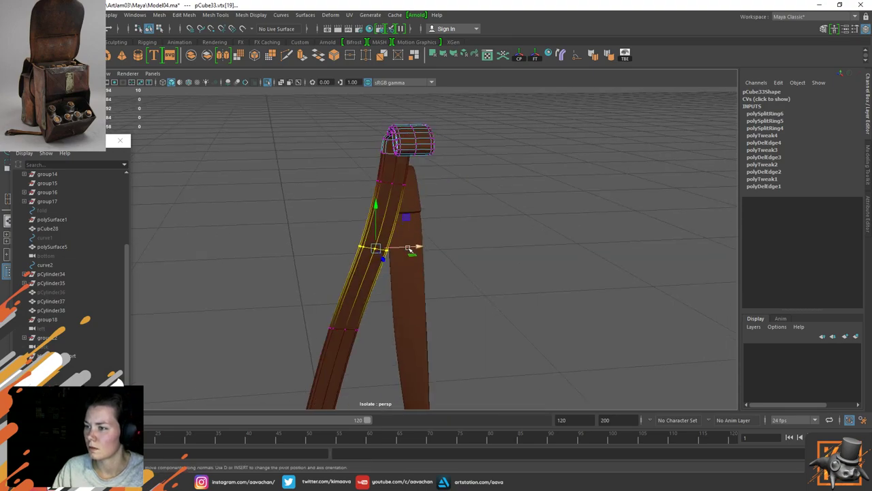
pyautogui.moveTo(412, 252); pyautogui.dragTo(435, 253)
# Step: Shift the next vertex rows down the long strap sideways, one after another, bringing its upper length closer to the short strap
pyautogui.moveTo(315, 302); pyautogui.dragTo(449, 312)
pyautogui.keyDown('alt'); pyautogui.moveTo(419, 336); pyautogui.dragTo(455, 105, button='middle'); pyautogui.keyUp('alt')
pyautogui.moveTo(315, 188); pyautogui.dragTo(414, 255)
pyautogui.moveTo(365, 213); pyautogui.dragTo(436, 217)
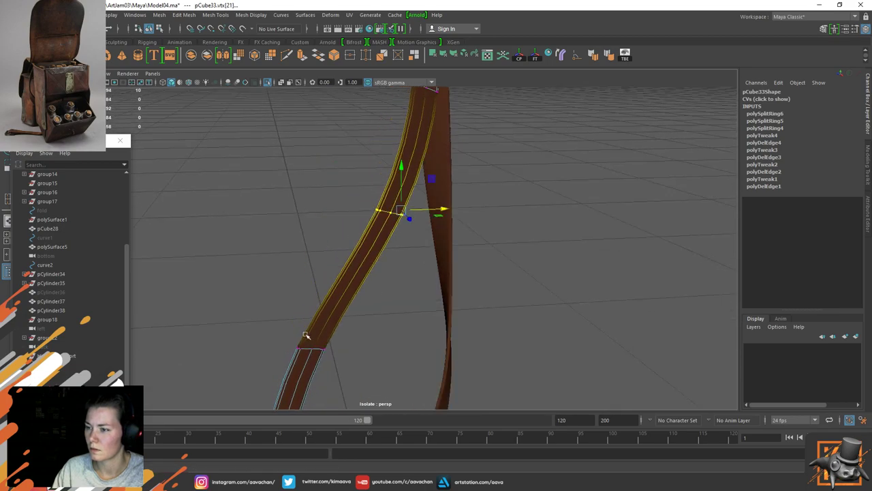
pyautogui.moveTo(286, 334); pyautogui.dragTo(399, 347)
pyautogui.keyDown('alt'); pyautogui.moveTo(439, 352); pyautogui.dragTo(413, 354, button='right'); pyautogui.keyUp('alt')
pyautogui.keyDown('alt'); pyautogui.moveTo(356, 336); pyautogui.dragTo(370, 241, button='middle'); pyautogui.keyUp('alt')
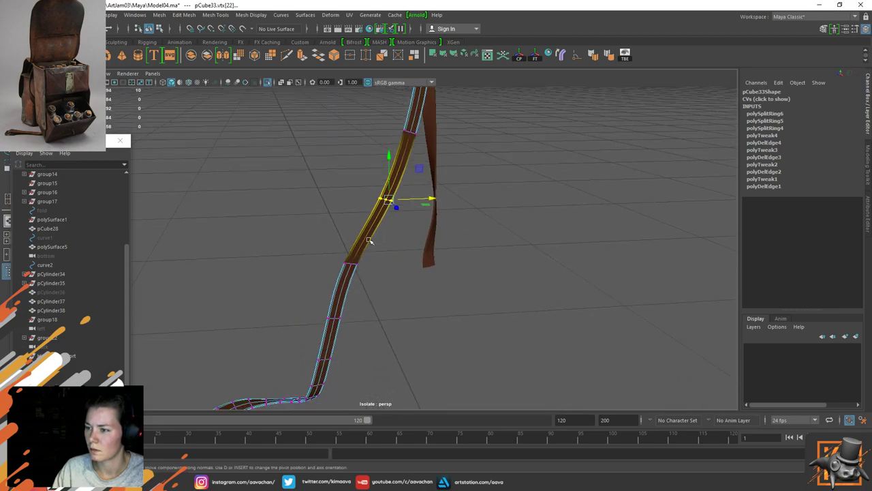
# Step: Smooth the long strap's middle bend by moving its vertex rows sideways toward the short strap, and return to object selection
pyautogui.moveTo(317, 237); pyautogui.dragTo(404, 265)
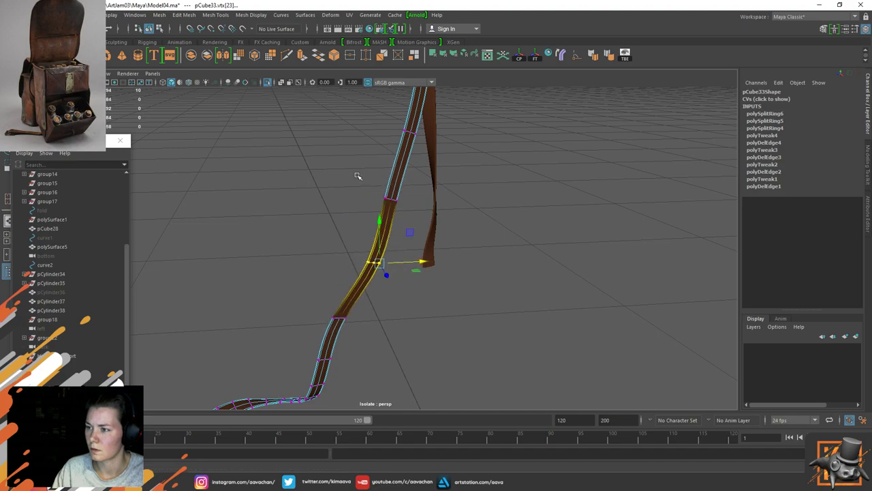
pyautogui.moveTo(359, 176); pyautogui.dragTo(438, 201)
pyautogui.keyDown('alt'); pyautogui.moveTo(305, 261); pyautogui.dragTo(356, 331); pyautogui.keyUp('alt')
pyautogui.moveTo(409, 245); pyautogui.dragTo(303, 264)
pyautogui.moveTo(371, 221); pyautogui.dragTo(426, 199, button='right')
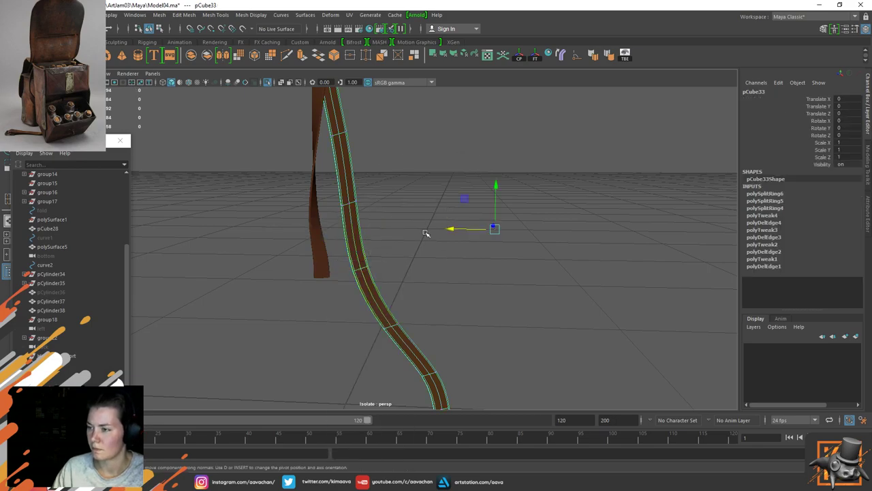
# Step: Turn off isolation to show the whole bag, and check the reshaped long strap between the two boxes
pyautogui.scroll(-7, 395, 235)
pyautogui.scroll(2, 403, 246)
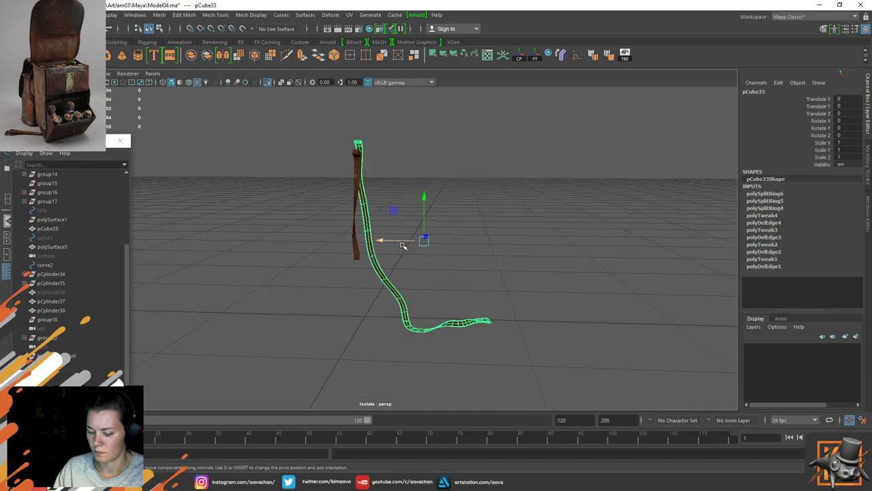
pyautogui.hotkey('ctrl', '1')
pyautogui.scroll(-2, 414, 252)
pyautogui.keyDown('alt'); pyautogui.moveTo(519, 227); pyautogui.dragTo(430, 227); pyautogui.keyUp('alt')
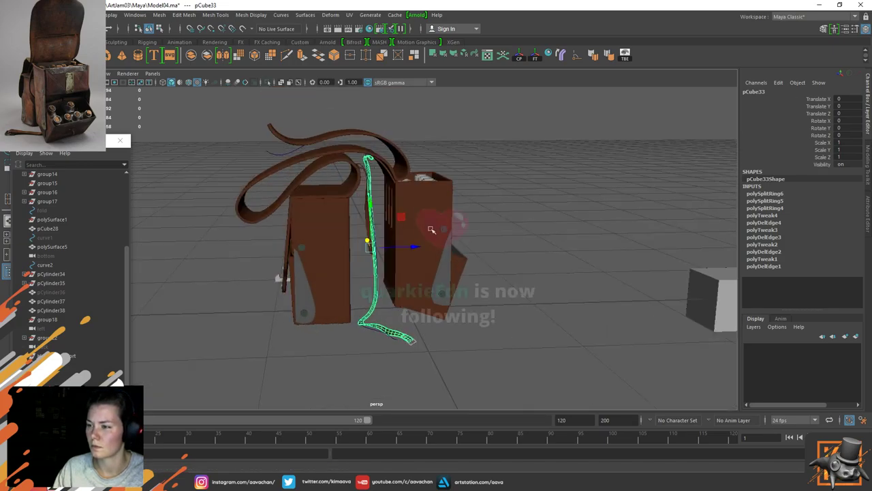
# Step: Examine the bag's strap, body, front pocket and side plates from several sides, comparing the two bag versions
pyautogui.click(475, 216)
pyautogui.scroll(5, 321, 296)
pyautogui.keyDown('alt'); pyautogui.moveTo(322, 296); pyautogui.dragTo(333, 255); pyautogui.keyUp('alt')
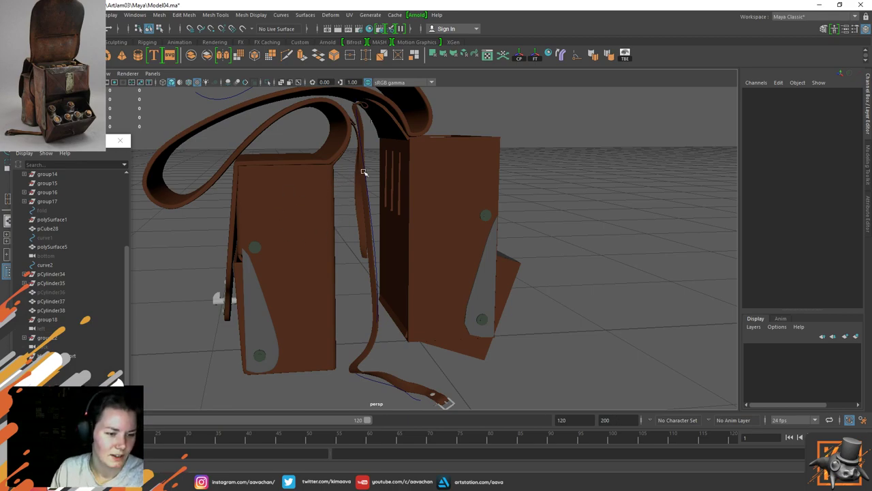
pyautogui.keyDown('alt'); pyautogui.moveTo(345, 182); pyautogui.dragTo(411, 232); pyautogui.keyUp('alt')
pyautogui.click(341, 203)
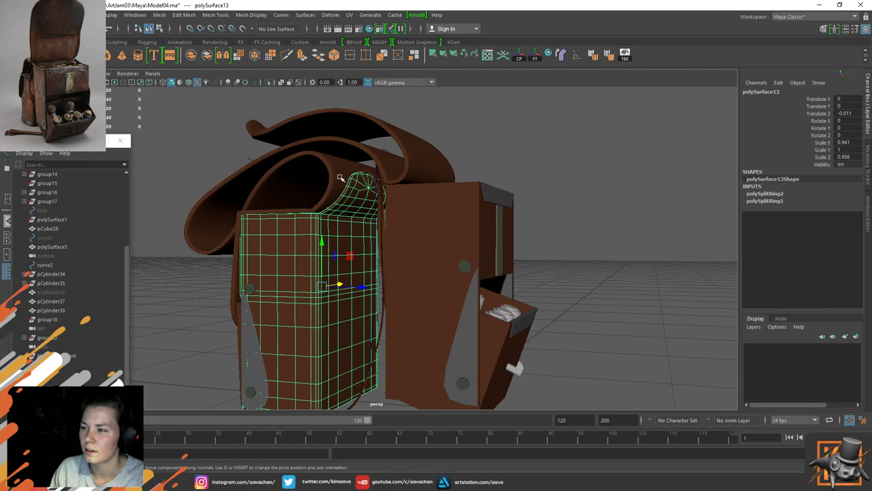
pyautogui.click(334, 178)
pyautogui.keyDown('alt'); pyautogui.moveTo(444, 184); pyautogui.dragTo(464, 190); pyautogui.keyUp('alt')
pyautogui.keyDown('alt'); pyautogui.moveTo(440, 234); pyautogui.dragTo(441, 186, button='middle'); pyautogui.keyUp('alt')
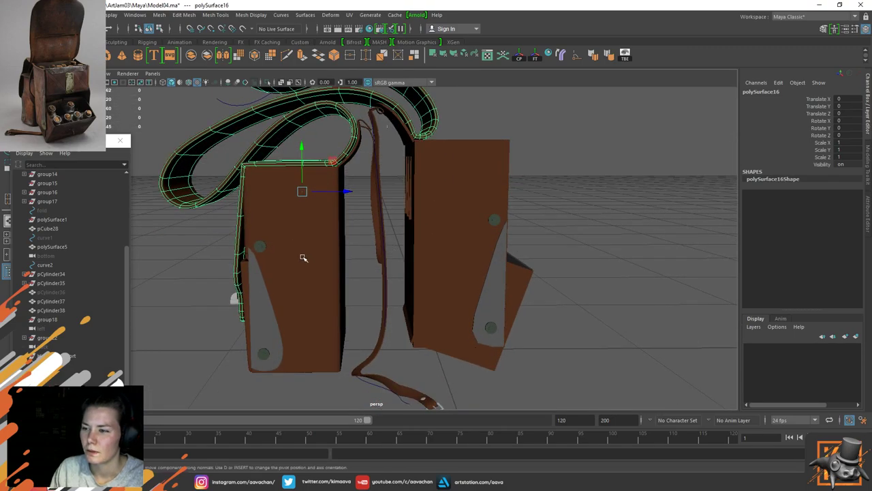
pyautogui.click(303, 258)
pyautogui.keyDown('alt'); pyautogui.moveTo(317, 274); pyautogui.dragTo(351, 290, button='middle'); pyautogui.keyUp('alt')
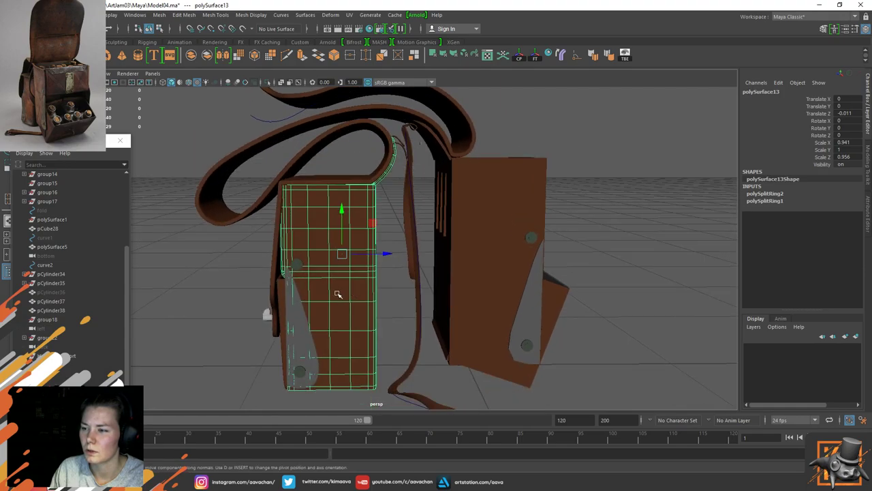
pyautogui.keyDown('alt'); pyautogui.moveTo(351, 334); pyautogui.dragTo(347, 321); pyautogui.keyUp('alt')
pyautogui.click(280, 279)
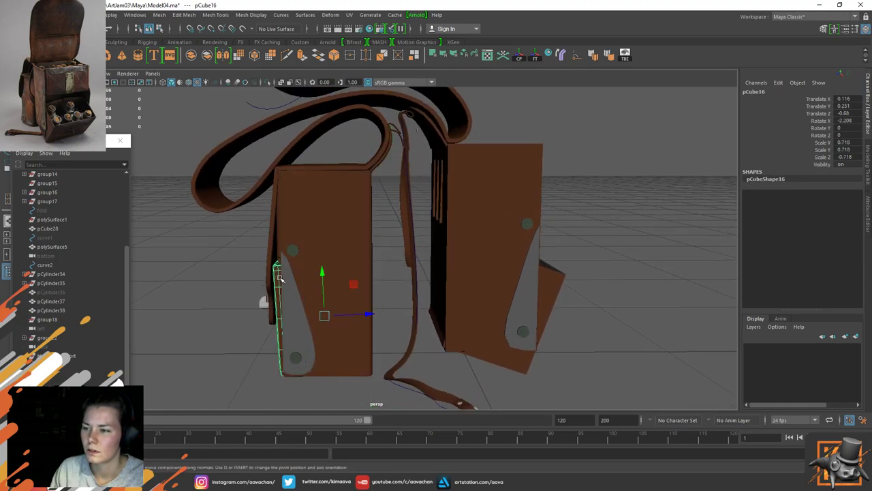
pyautogui.keyDown('shift'); pyautogui.click(295, 310); pyautogui.keyUp('shift')
pyautogui.scroll(2, 304, 296)
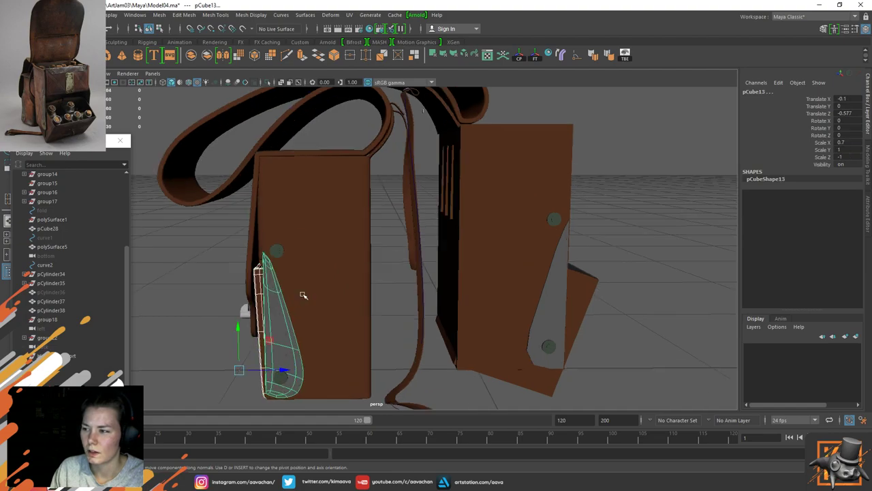
pyautogui.keyDown('shift'); pyautogui.click(319, 240); pyautogui.keyUp('shift')
pyautogui.keyDown('alt'); pyautogui.moveTo(341, 305); pyautogui.dragTo(351, 252, button='middle'); pyautogui.keyUp('alt')
pyautogui.moveTo(247, 283)
pyautogui.keyDown('alt'); pyautogui.mouseDown()
pyautogui.moveTo(310, 284)
pyautogui.moveTo(252, 282)
pyautogui.mouseUp(); pyautogui.keyUp('alt')
pyautogui.keyDown('alt'); pyautogui.moveTo(585, 271); pyautogui.dragTo(471, 276, button='middle'); pyautogui.keyUp('alt')
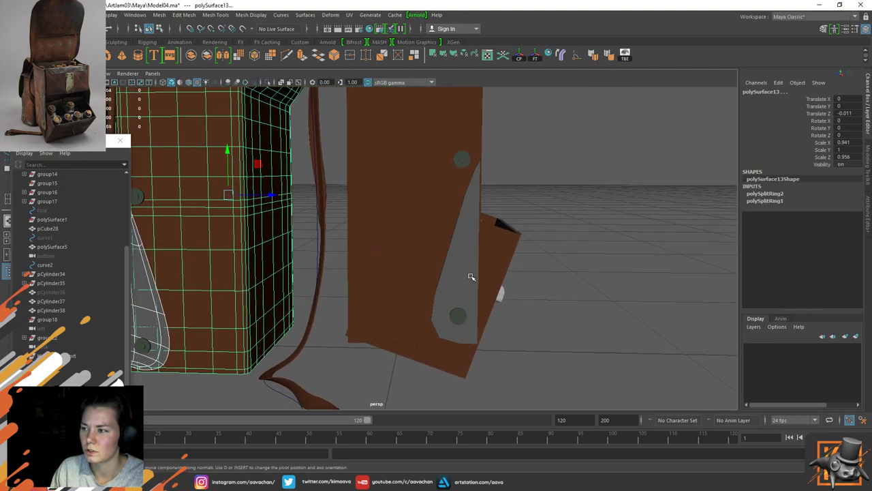
pyautogui.keyDown('alt'); pyautogui.moveTo(470, 276); pyautogui.dragTo(532, 287); pyautogui.keyUp('alt')
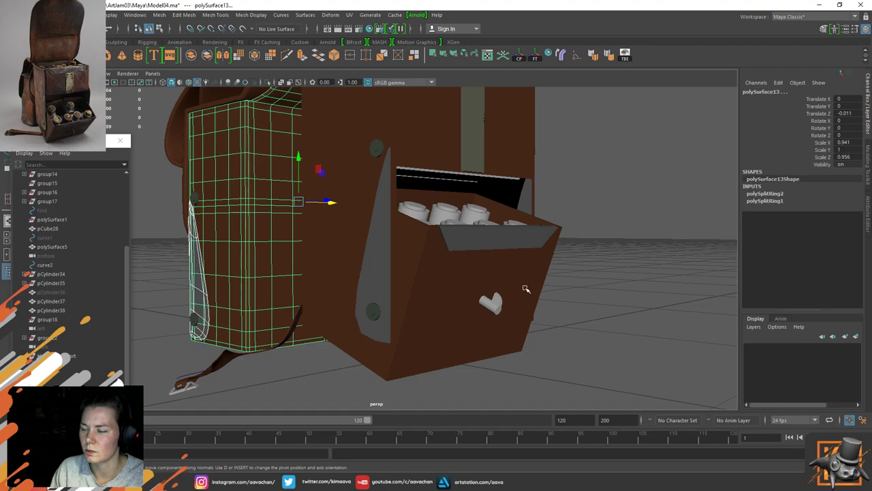
pyautogui.keyDown('alt'); pyautogui.moveTo(250, 263); pyautogui.dragTo(398, 306); pyautogui.keyUp('alt')
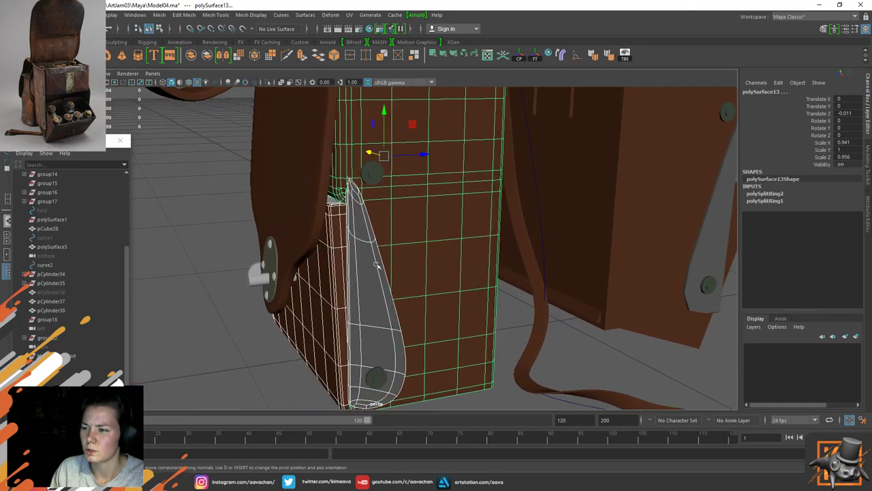
# Step: Select the outer disc of the lower rivet on the bag's side plate for close-up editing
pyautogui.click(374, 174)
pyautogui.click(261, 278)
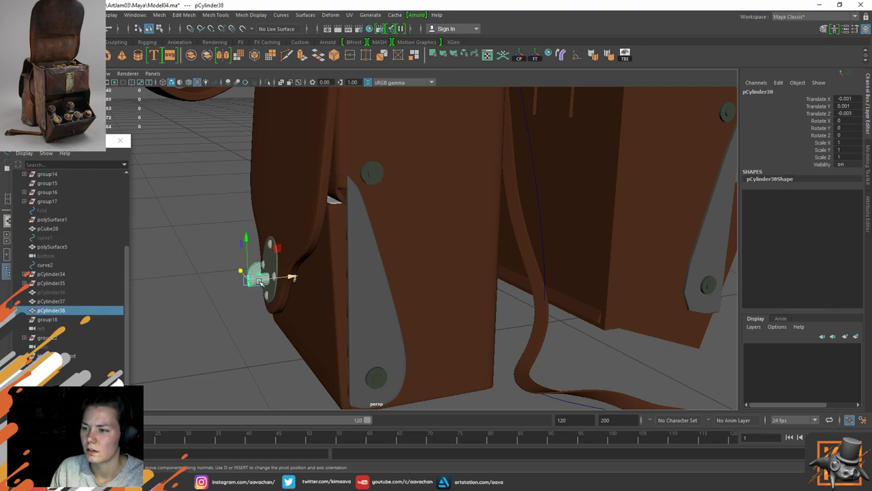
pyautogui.click(380, 379)
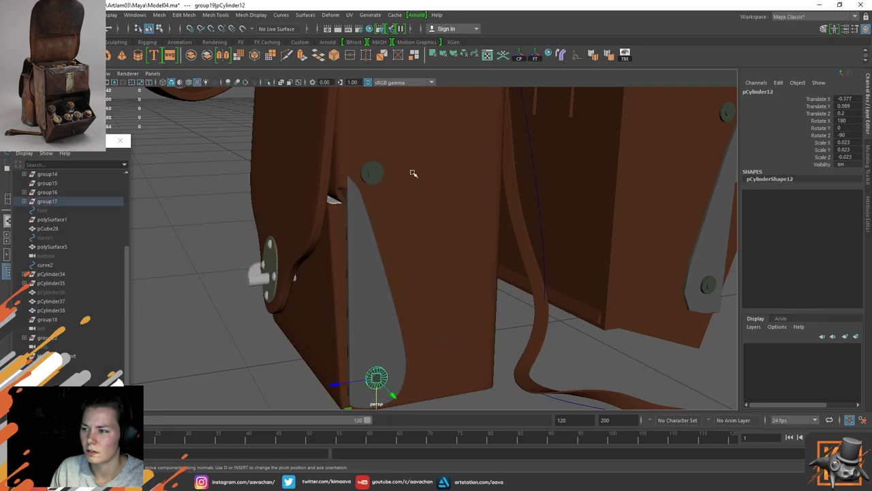
pyautogui.click(374, 171)
pyautogui.click(377, 375)
pyautogui.press('f')
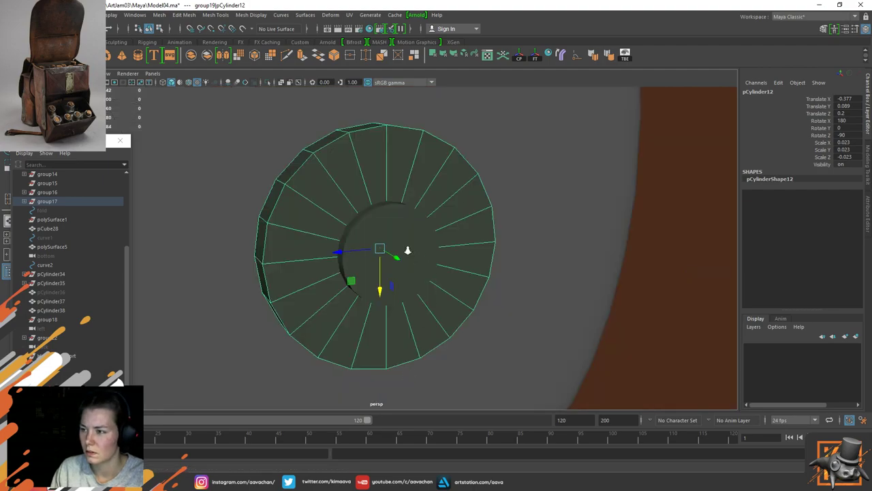
pyautogui.scroll(2, 384, 220)
pyautogui.click(383, 220)
pyautogui.click(356, 171)
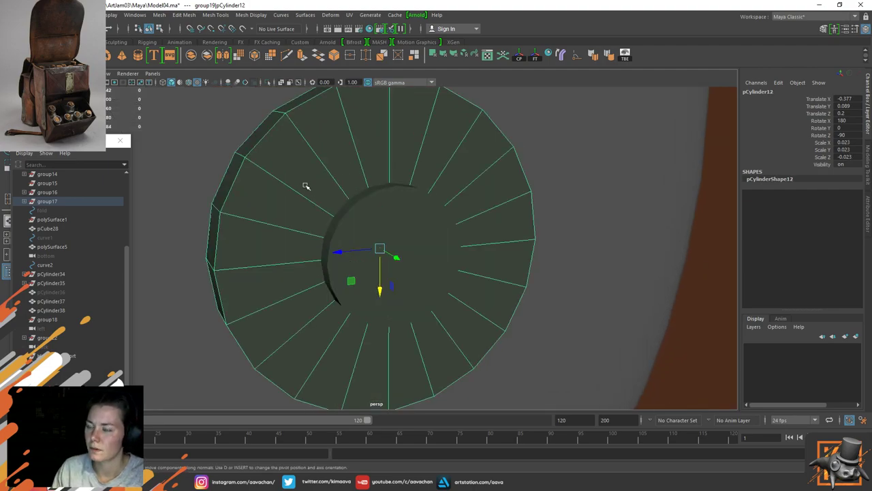
pyautogui.keyDown('shift'); pyautogui.moveTo(306, 186); pyautogui.dragTo(256, 190, button='right'); pyautogui.keyUp('shift')
pyautogui.click(244, 157)
pyautogui.press('Escape')
pyautogui.press('w')
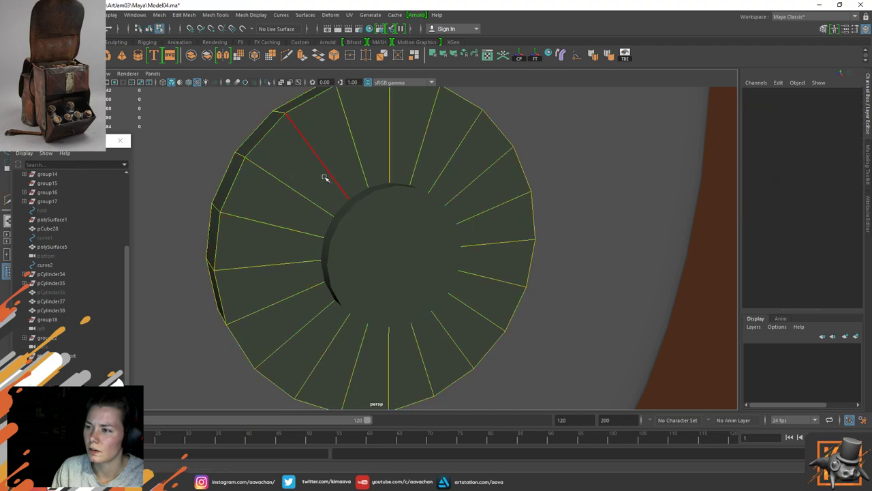
# Step: Select all the front faces of the rivet's outer disc with the Paint Selection tool
pyautogui.moveTo(317, 174); pyautogui.dragTo(312, 195, button='right')
pyautogui.click(303, 185)
pyautogui.keyDown('shift'); pyautogui.click(282, 203); pyautogui.keyUp('shift')
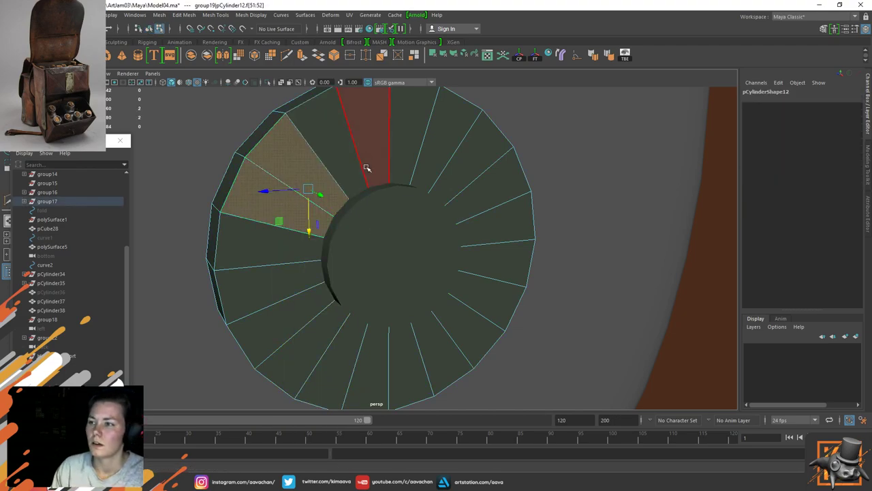
pyautogui.moveTo(363, 158); pyautogui.dragTo(409, 140, button='right')
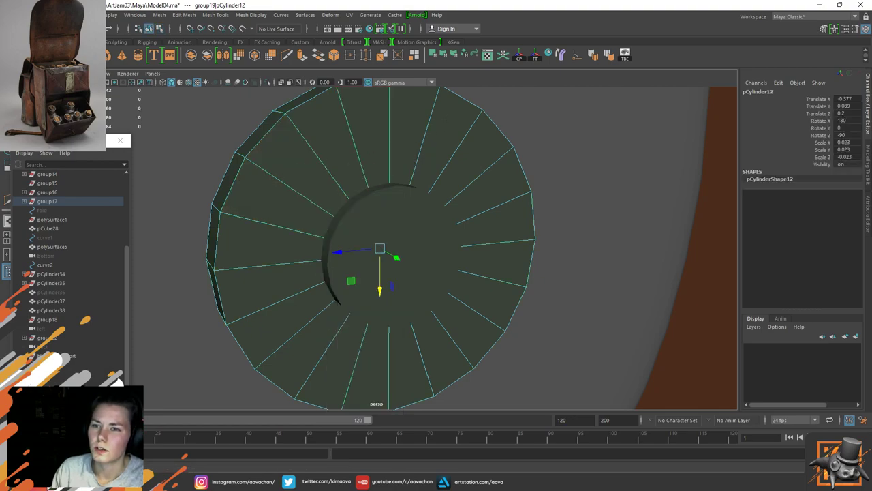
pyautogui.click(7, 117)
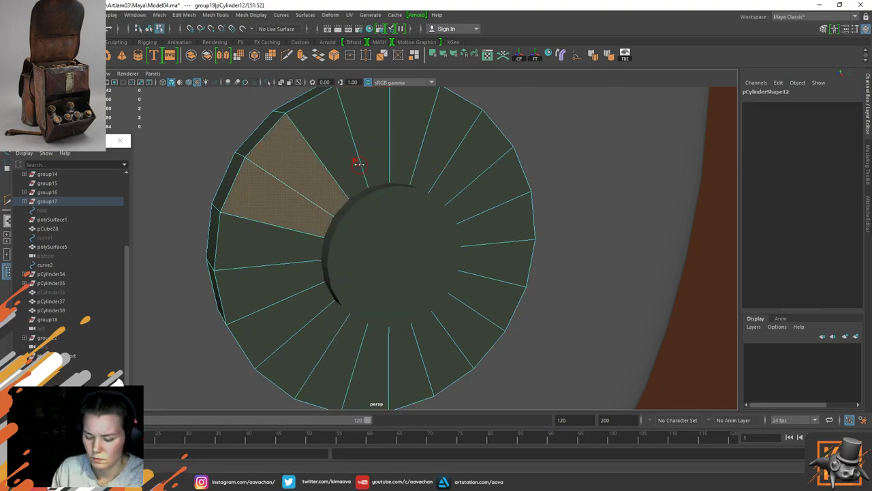
pyautogui.moveTo(359, 164); pyautogui.dragTo(375, 160, button='right')
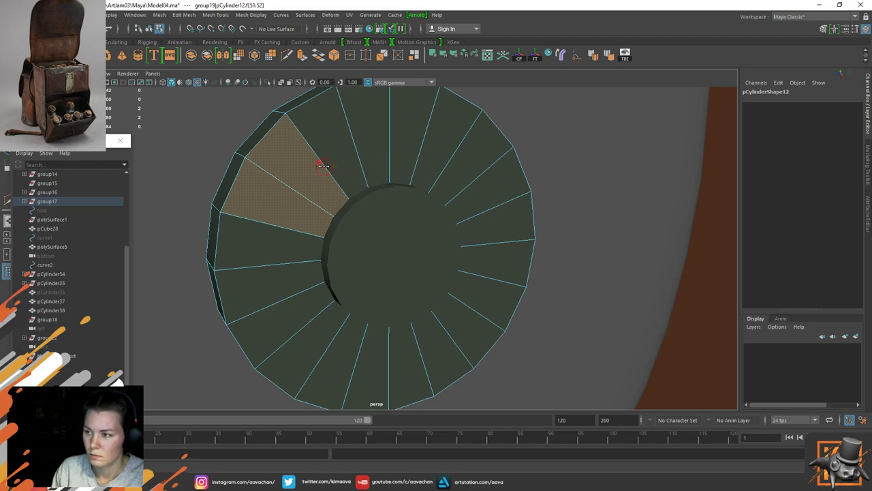
pyautogui.moveTo(348, 164)
pyautogui.mouseDown()
pyautogui.moveTo(468, 259)
pyautogui.moveTo(292, 249)
pyautogui.moveTo(311, 200)
pyautogui.mouseUp()
pyautogui.press('w')
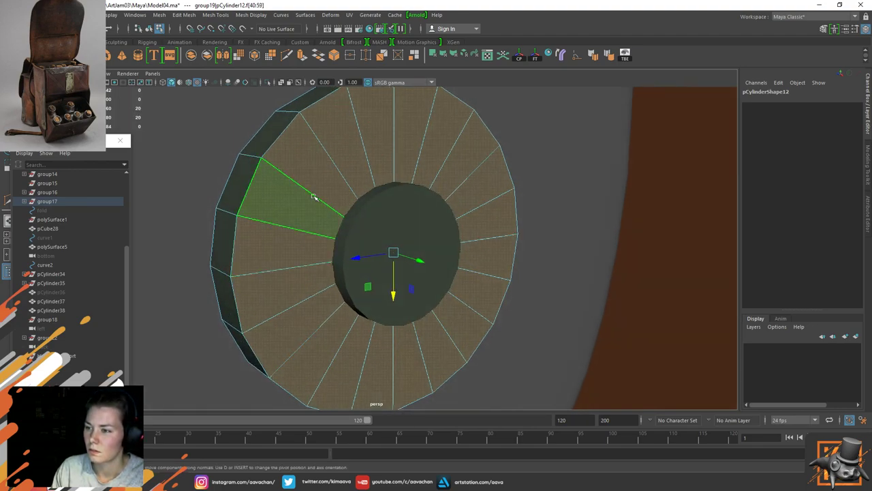
# Step: Extrude the disc's front faces inward to the rivet centre's size and extrude them again to form a raised centre
pyautogui.keyDown('shift'); pyautogui.moveTo(314, 197); pyautogui.dragTo(312, 221, button='right'); pyautogui.keyUp('shift')
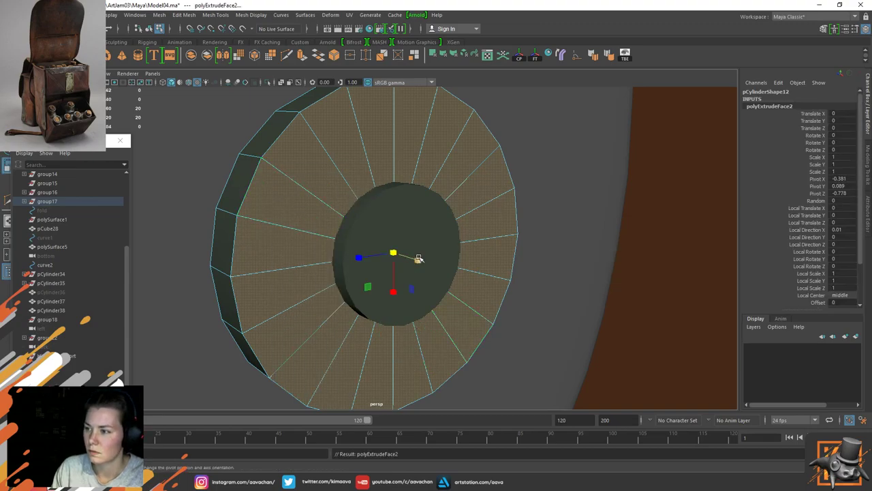
pyautogui.moveTo(413, 254); pyautogui.dragTo(431, 264)
pyautogui.hotkey('ctrl', 'e')
pyautogui.moveTo(338, 208); pyautogui.dragTo(385, 162, button='right')
pyautogui.press('F8')
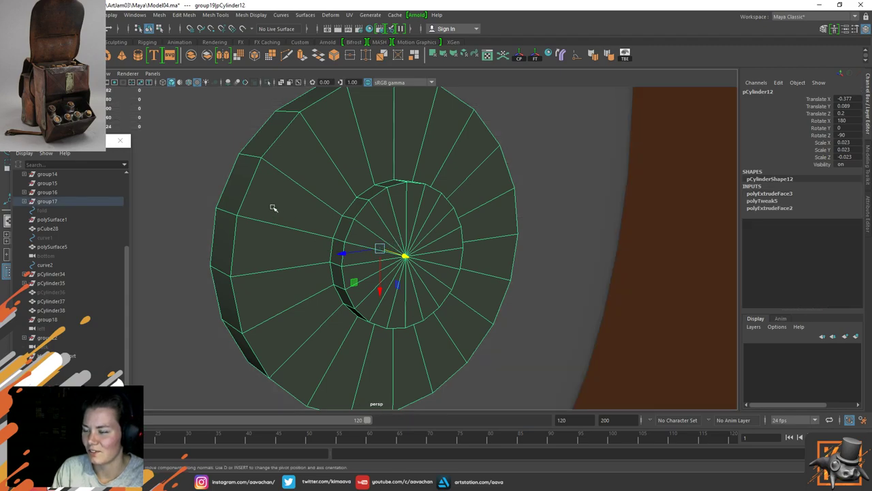
# Step: Freeze the transformations of the rivet disc
pyautogui.scroll(-8, 389, 251)
pyautogui.scroll(3, 390, 251)
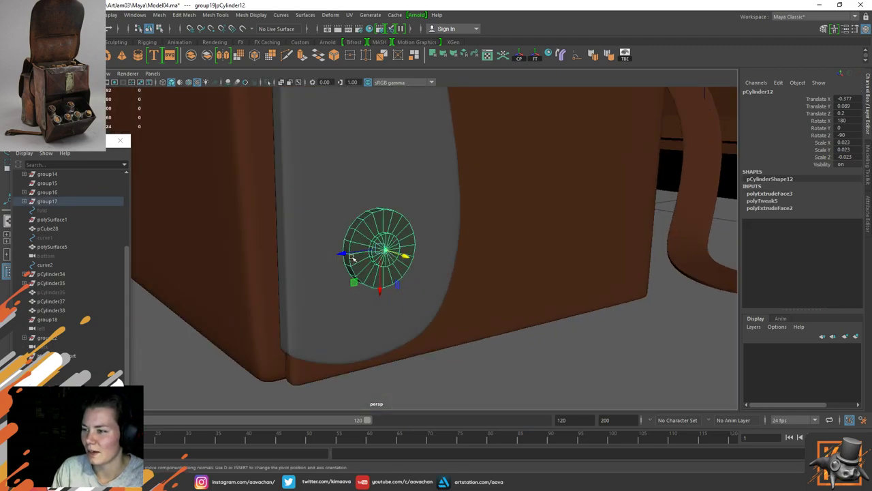
pyautogui.click(538, 57)
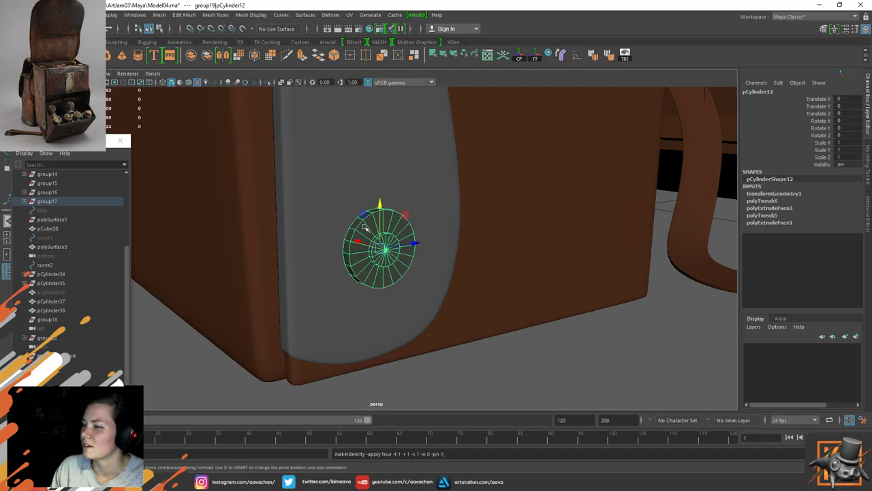
# Step: Delete the separate small centre cylinder inside the rivet and set the disc's Translate Z to 0
pyautogui.moveTo(413, 246); pyautogui.dragTo(452, 237)
pyautogui.click(383, 252)
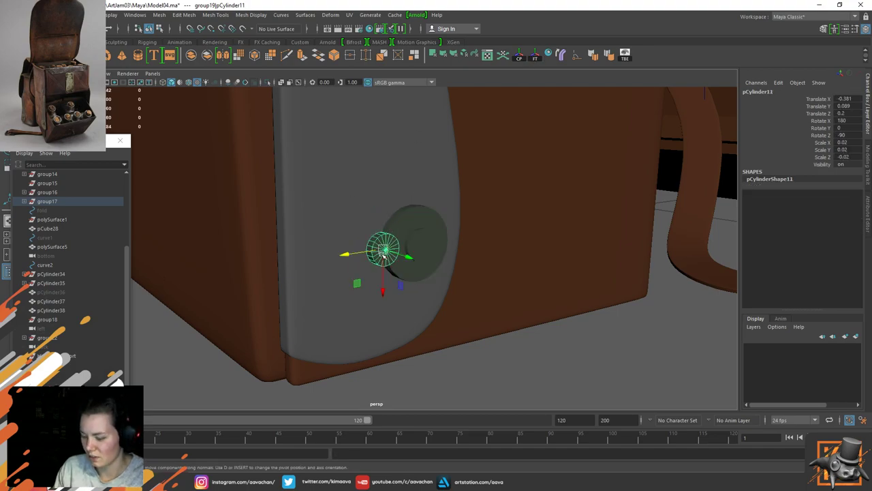
pyautogui.press('Delete')
pyautogui.click(413, 259)
pyautogui.click(845, 113)
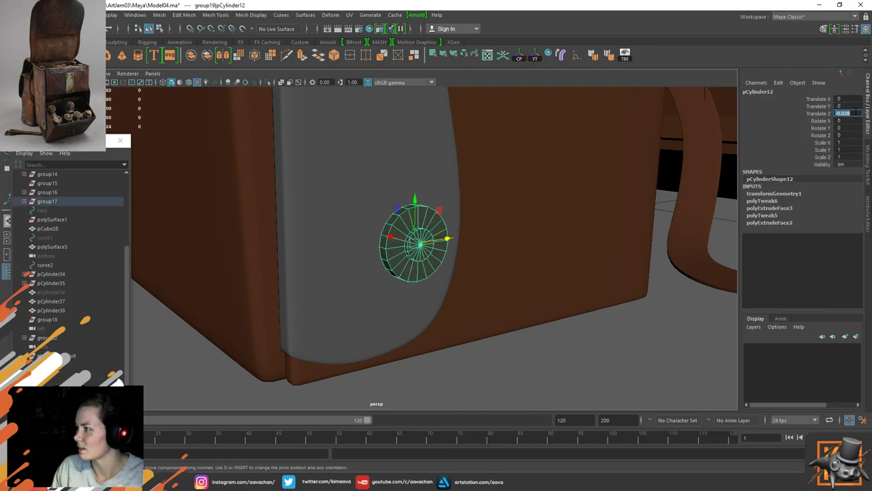
pyautogui.write('0')
pyautogui.press('Return')
# Step: Slightly rescale the edge loop at the base of the disc's raised centre and delete the disc's construction history
pyautogui.scroll(6, 365, 238)
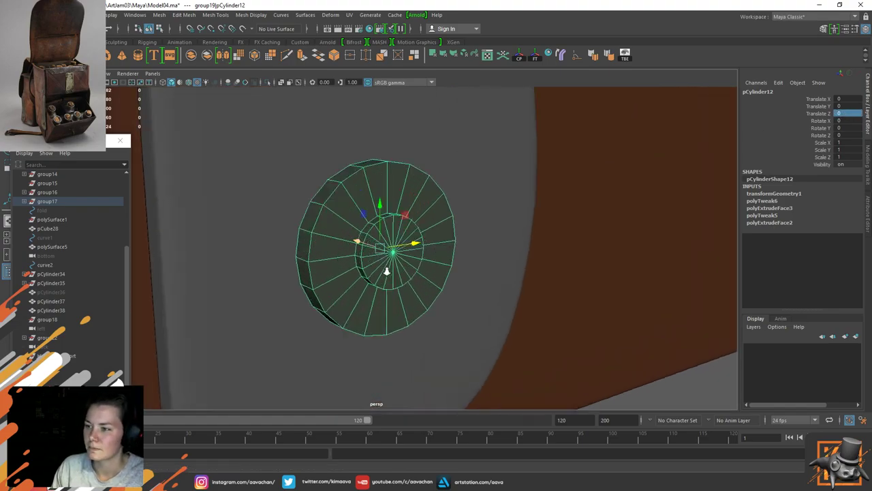
pyautogui.moveTo(343, 219); pyautogui.dragTo(343, 195, button='right')
pyautogui.doubleClick(356, 215)
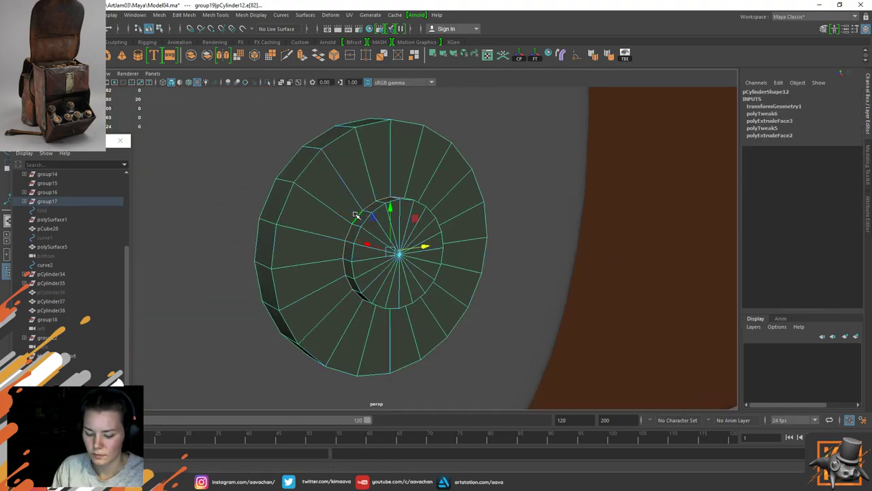
pyautogui.press('r')
pyautogui.keyDown('alt'); pyautogui.moveTo(407, 260); pyautogui.dragTo(445, 261); pyautogui.keyUp('alt')
pyautogui.keyDown('ctrl'); pyautogui.moveTo(371, 243); pyautogui.dragTo(364, 245); pyautogui.keyUp('ctrl')
pyautogui.moveTo(339, 218); pyautogui.dragTo(418, 146, button='right')
pyautogui.hotkey('alt', 'shift', 'd')
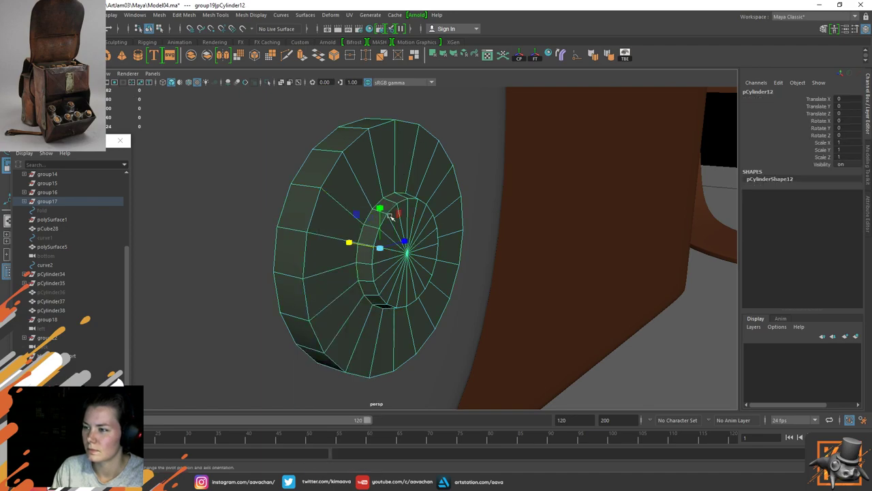
# Step: Insert three supporting edge loops around the rivet disc's outer rim and the outer border of its front face
pyautogui.moveTo(379, 222)
pyautogui.keyDown('alt'); pyautogui.mouseDown()
pyautogui.moveTo(336, 228)
pyautogui.moveTo(375, 224)
pyautogui.mouseUp(); pyautogui.keyUp('alt')
pyautogui.moveTo(326, 208); pyautogui.dragTo(288, 205, button='right')
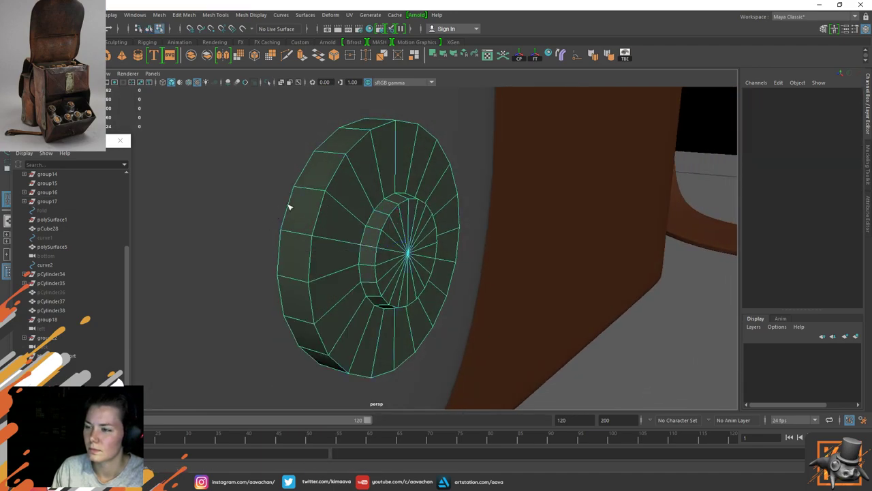
pyautogui.doubleClick(299, 191)
pyautogui.click(302, 190)
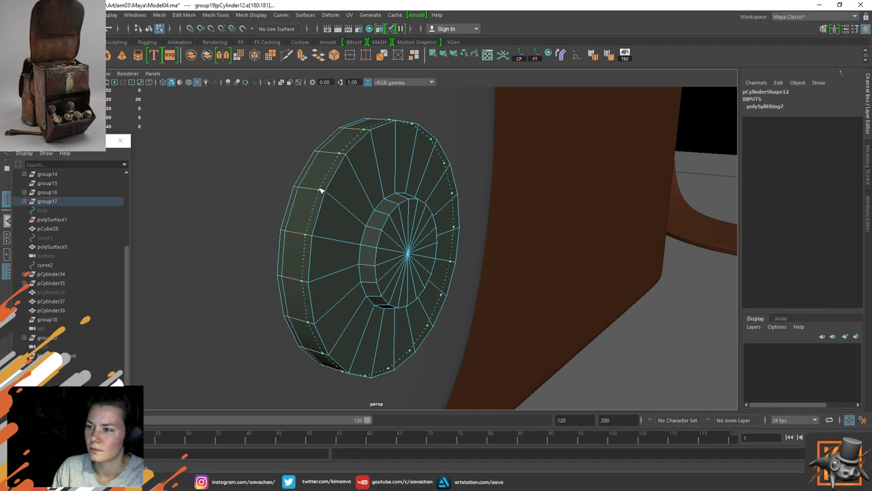
pyautogui.click(331, 195)
pyautogui.click(333, 198)
pyautogui.press('q')
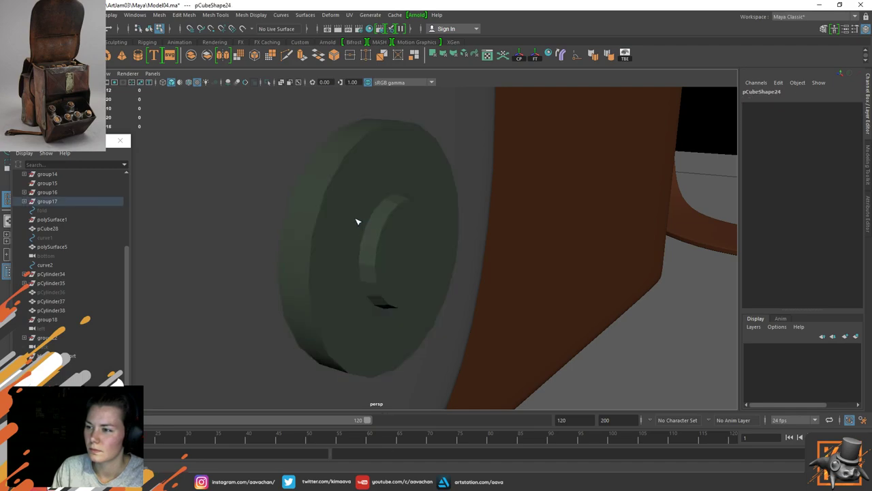
# Step: Insert a supporting edge loop on the disc's front face, close around the base of the raised centre
pyautogui.click(356, 213)
pyautogui.press('F10')
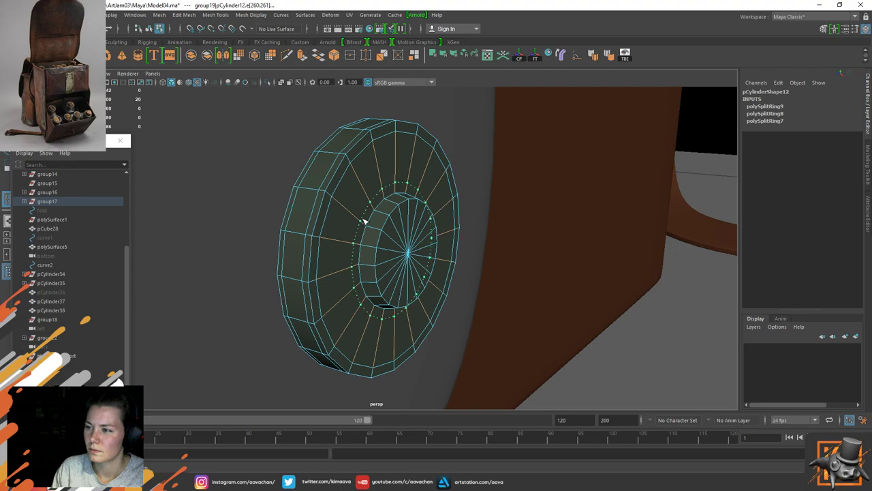
pyautogui.click(363, 223)
pyautogui.press('w')
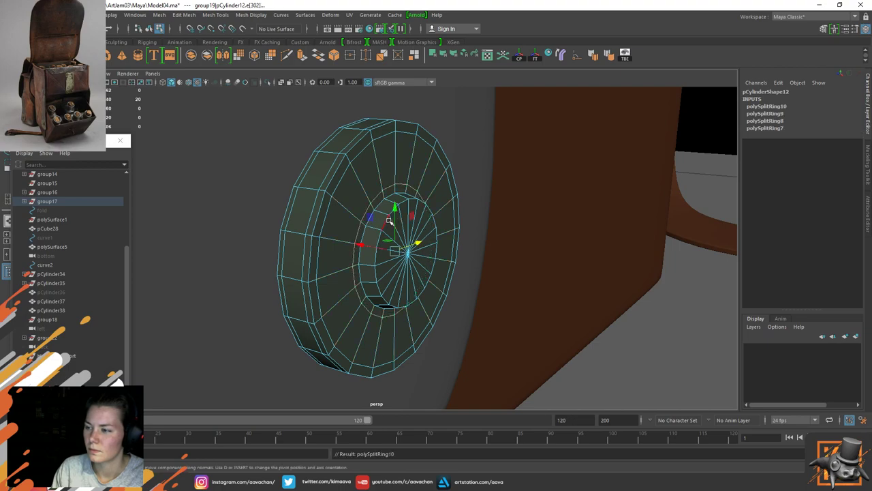
pyautogui.moveTo(390, 221); pyautogui.dragTo(387, 237, button='right')
pyautogui.click(395, 222)
pyautogui.press('Tab')
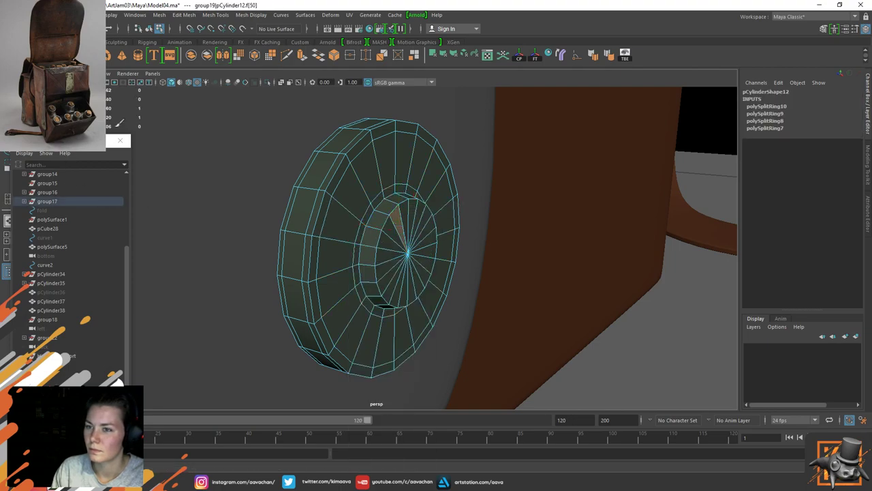
pyautogui.moveTo(405, 230); pyautogui.dragTo(398, 254)
pyautogui.press('w')
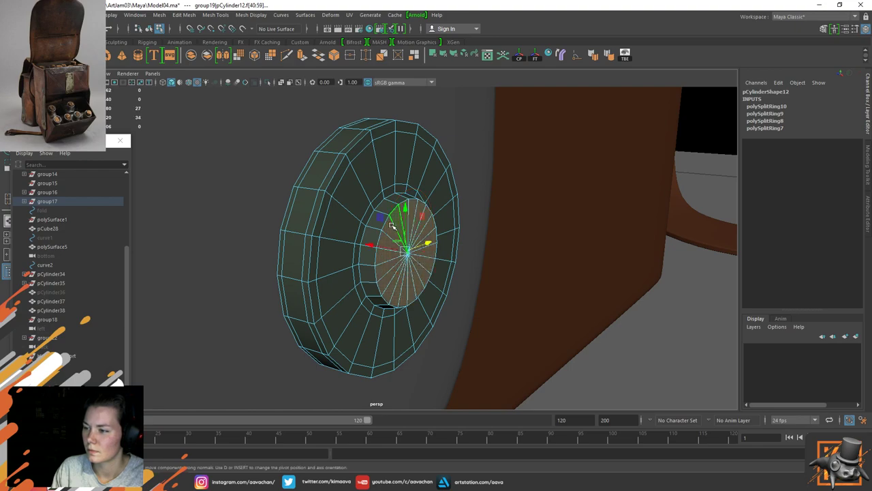
pyautogui.keyDown('shift'); pyautogui.moveTo(407, 238); pyautogui.dragTo(406, 205, button='right'); pyautogui.keyUp('shift')
pyautogui.click(442, 251)
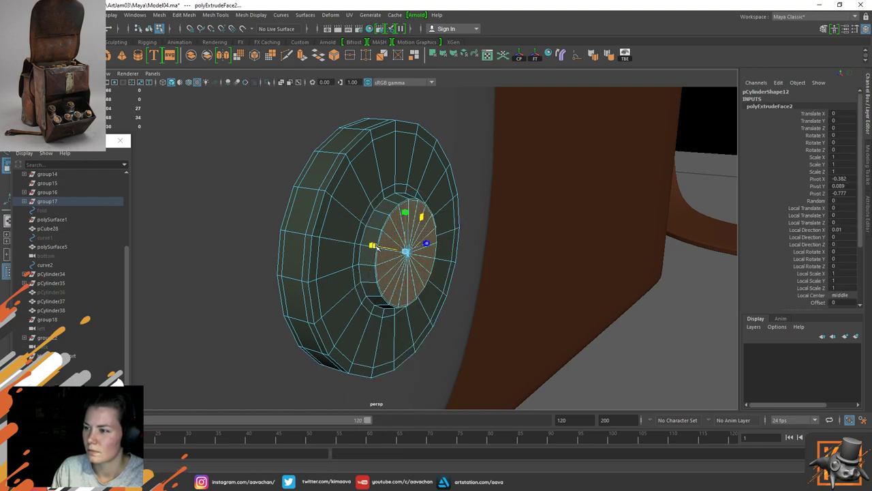
pyautogui.keyDown('alt'); pyautogui.moveTo(381, 249); pyautogui.dragTo(335, 223); pyautogui.keyUp('alt')
pyautogui.hotkey('ctrl', 'z')
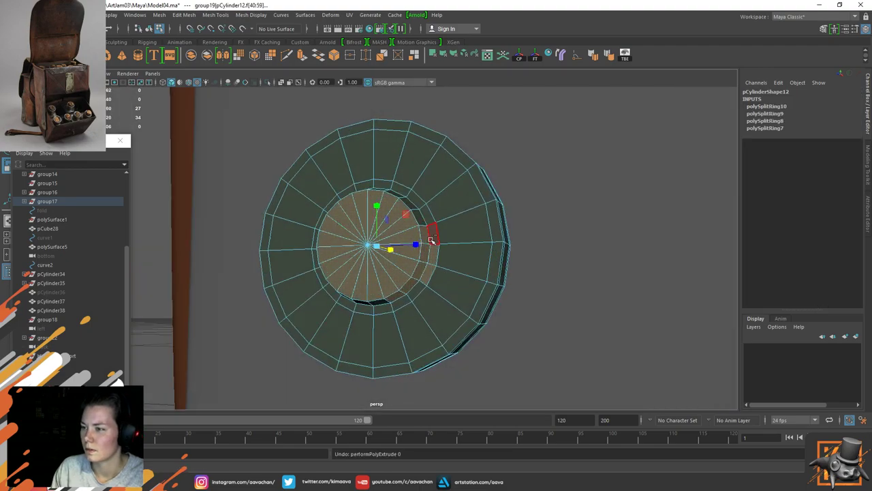
pyautogui.hotkey('ctrl', 'z')
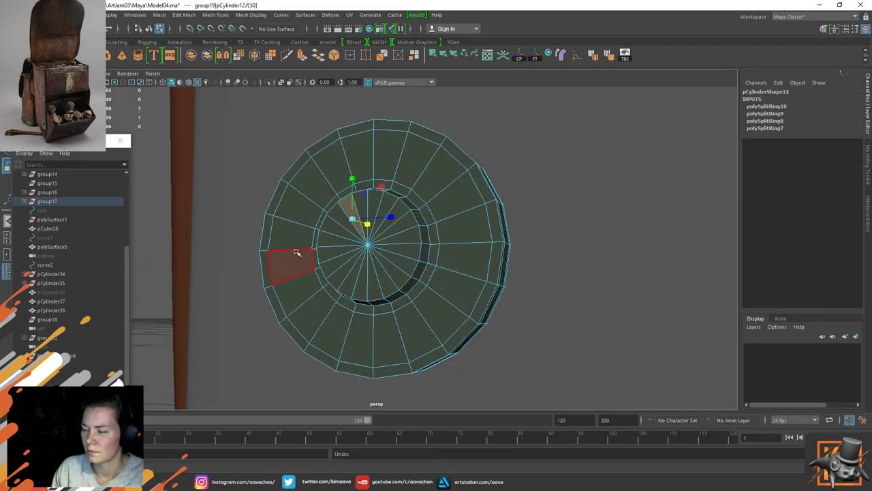
# Step: Extrude the cap faces of the rivet's raised centre and scale them slightly inward to form a supporting edge ring
pyautogui.press('q')
pyautogui.moveTo(306, 203)
pyautogui.keyDown('alt'); pyautogui.mouseDown()
pyautogui.moveTo(390, 240)
pyautogui.moveTo(370, 238)
pyautogui.moveTo(388, 248)
pyautogui.mouseUp(); pyautogui.keyUp('alt')
pyautogui.keyDown('shift'); pyautogui.moveTo(388, 248); pyautogui.dragTo(396, 232, button='right'); pyautogui.keyUp('shift')
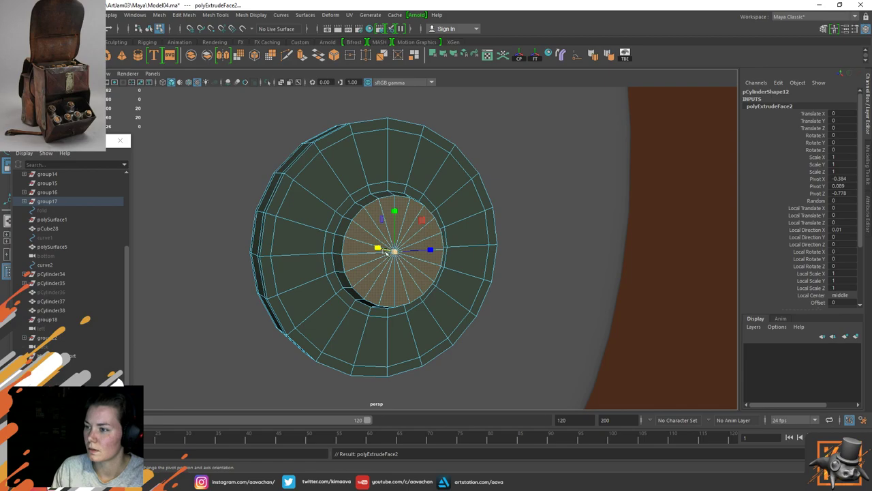
pyautogui.moveTo(421, 221); pyautogui.dragTo(418, 225)
pyautogui.moveTo(334, 202); pyautogui.dragTo(379, 186, button='right')
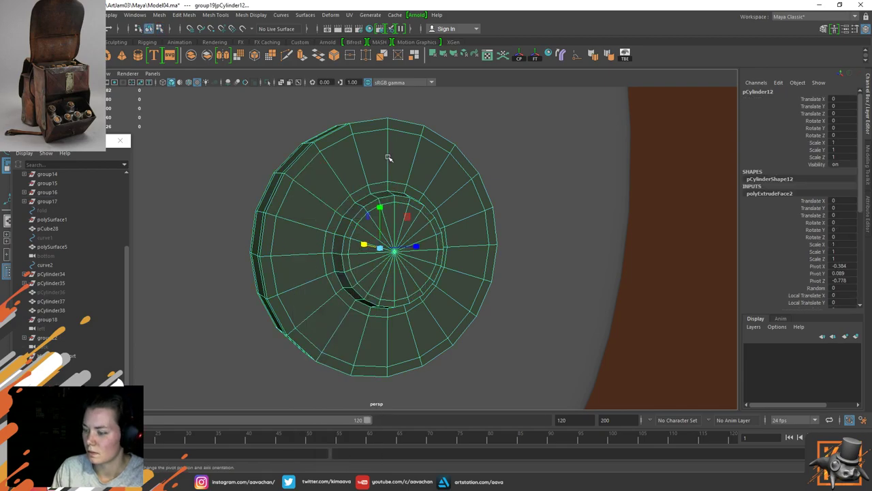
# Step: Delete the rivet's construction history and turn on its smooth mesh preview to check the shape on the side plate
pyautogui.hotkey('alt', 'shift', 'd')
pyautogui.press('3')
pyautogui.keyDown('alt'); pyautogui.moveTo(464, 251); pyautogui.dragTo(411, 247, button='right'); pyautogui.keyUp('alt')
pyautogui.click(230, 276)
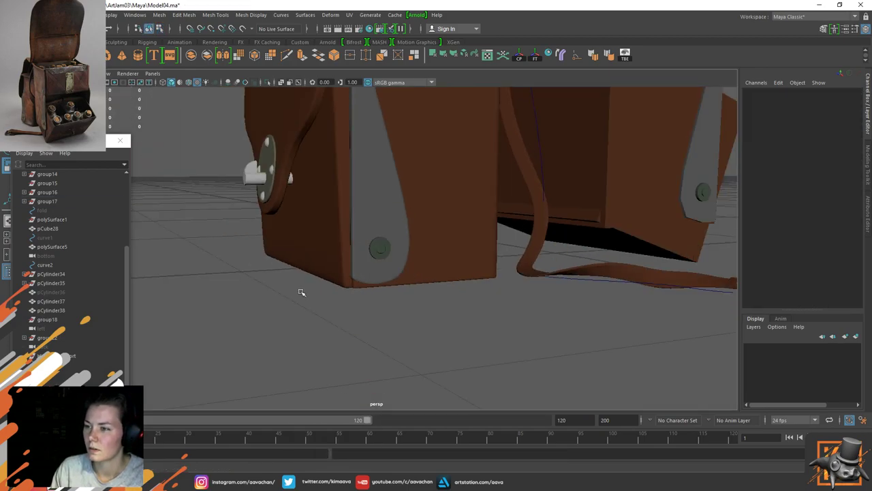
pyautogui.scroll(5, 372, 300)
pyautogui.scroll(2, 399, 263)
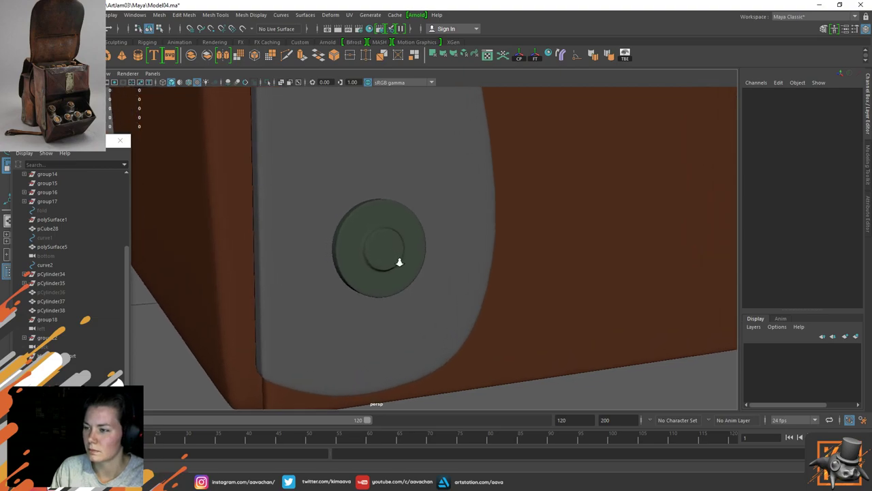
pyautogui.scroll(2, 400, 262)
pyautogui.keyDown('alt'); pyautogui.moveTo(415, 272); pyautogui.dragTo(402, 236); pyautogui.keyUp('alt')
# Step: Isolate the rivet, turn its smooth preview off and delete all the faces of its hidden back cap
pyautogui.click(392, 254)
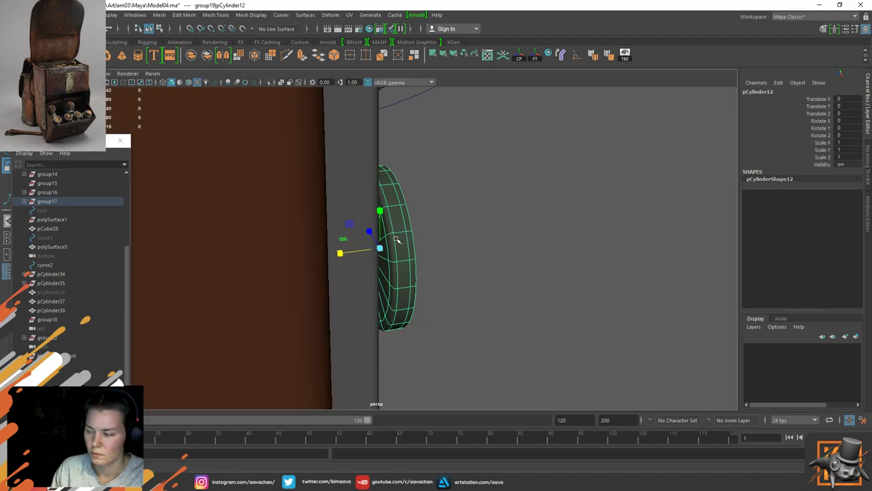
pyautogui.press('1')
pyautogui.press('3')
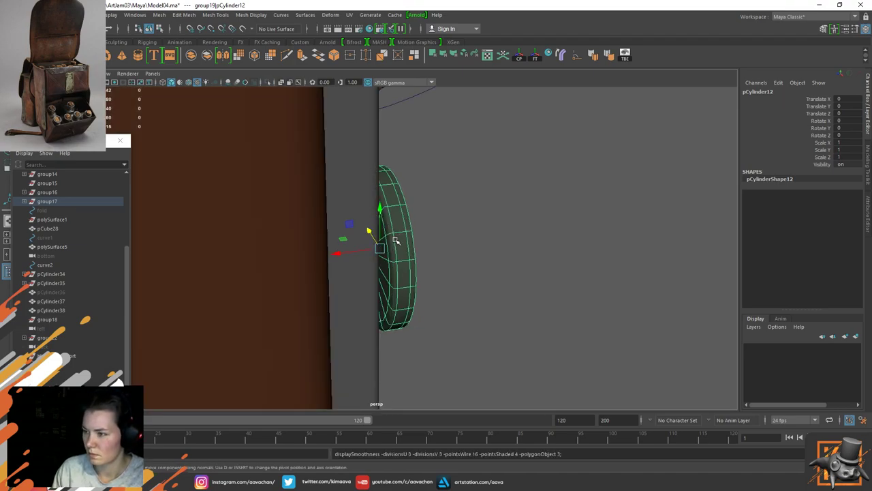
pyautogui.hotkey('ctrl', '1')
pyautogui.press('1')
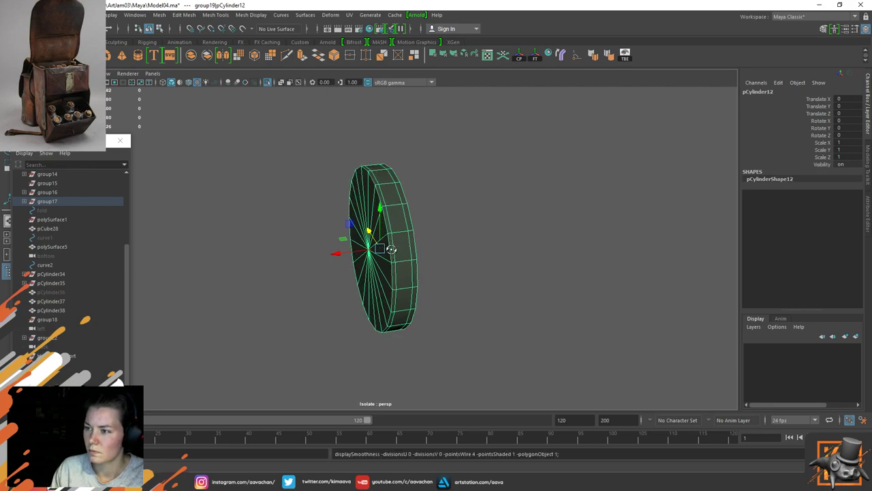
pyautogui.keyDown('alt'); pyautogui.moveTo(391, 250); pyautogui.dragTo(436, 250); pyautogui.keyUp('alt')
pyautogui.press('y')
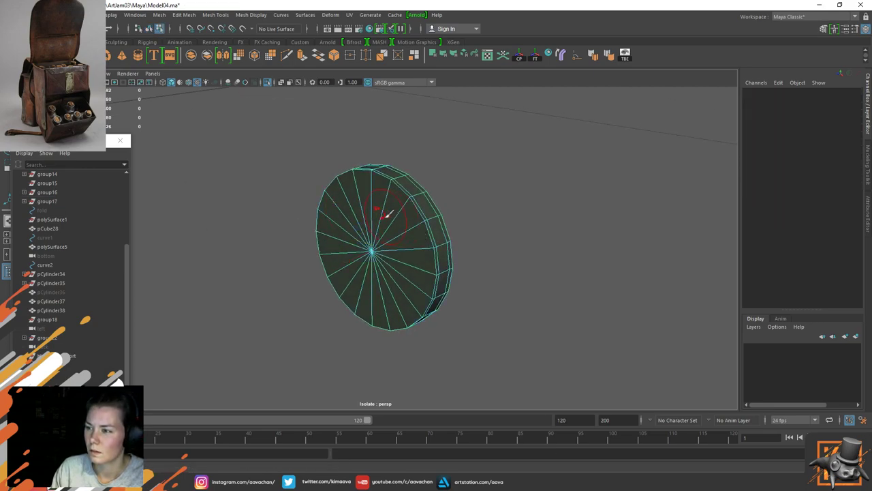
pyautogui.moveTo(385, 217)
pyautogui.mouseDown()
pyautogui.moveTo(383, 263)
pyautogui.moveTo(407, 259)
pyautogui.moveTo(353, 257)
pyautogui.mouseUp()
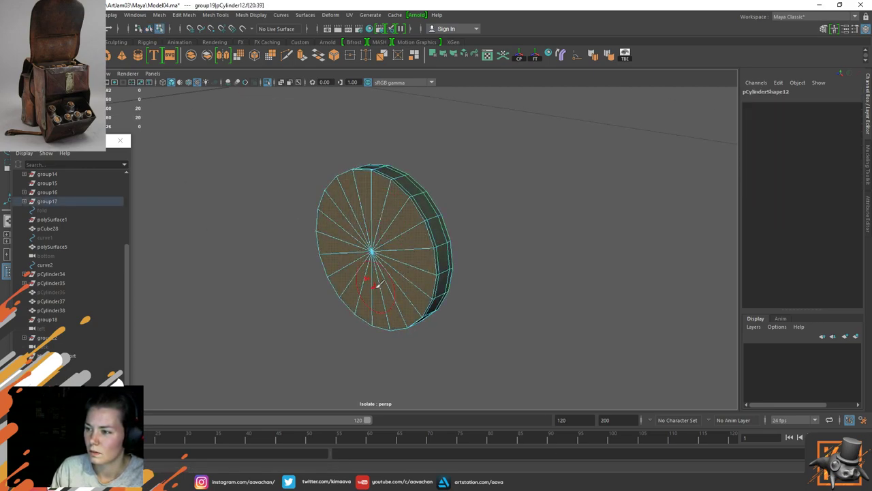
pyautogui.keyDown('alt'); pyautogui.moveTo(286, 243); pyautogui.dragTo(382, 225); pyautogui.keyUp('alt')
pyautogui.press('Delete')
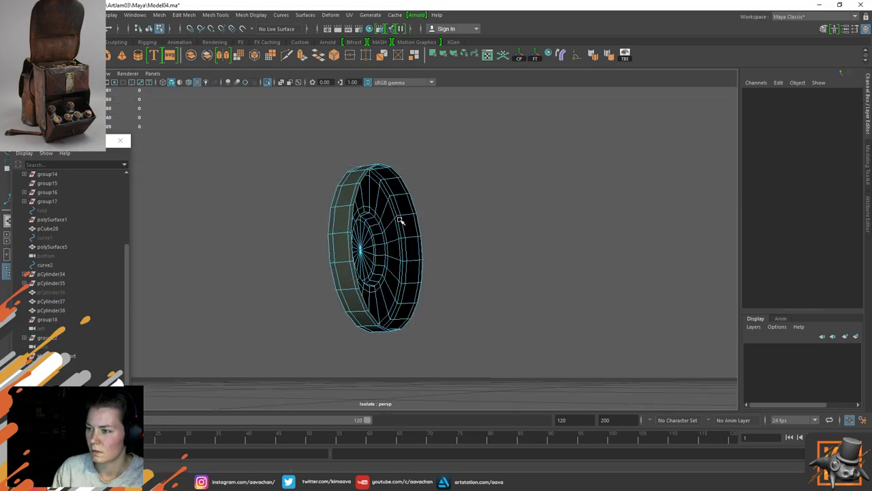
pyautogui.keyDown('alt'); pyautogui.moveTo(472, 225); pyautogui.dragTo(299, 254); pyautogui.keyUp('alt')
# Step: Exit isolation and push the rivet toward the side plate, to a Translate X of about 0.012
pyautogui.moveTo(368, 220); pyautogui.dragTo(418, 207, button='right')
pyautogui.hotkey('ctrl', '1')
pyautogui.scroll(-8, 475, 241)
pyautogui.keyDown('alt'); pyautogui.moveTo(475, 242); pyautogui.dragTo(418, 228); pyautogui.keyUp('alt')
pyautogui.scroll(5, 418, 228)
pyautogui.press('f')
pyautogui.scroll(-6, 335, 246)
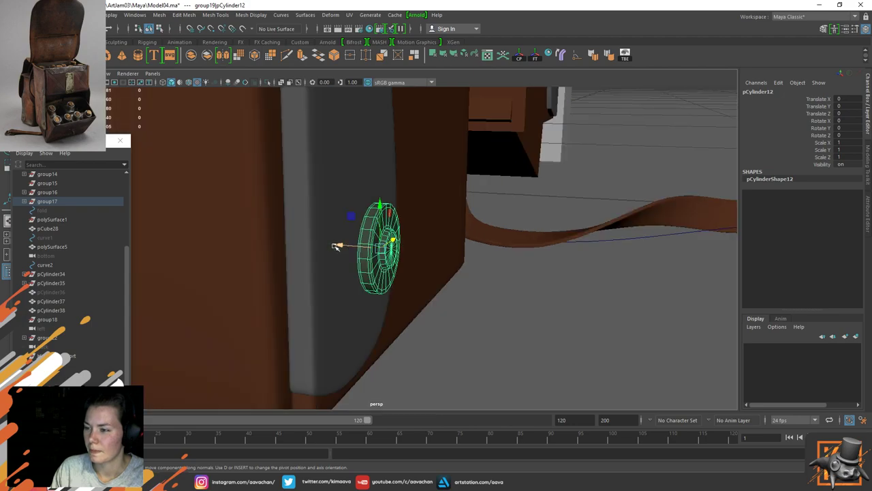
pyautogui.moveTo(336, 246); pyautogui.dragTo(316, 243)
pyautogui.scroll(-5, 437, 249)
pyautogui.keyDown('alt'); pyautogui.moveTo(436, 248); pyautogui.dragTo(368, 232); pyautogui.keyUp('alt')
pyautogui.keyDown('alt'); pyautogui.moveTo(368, 156); pyautogui.dragTo(378, 284, button='middle'); pyautogui.keyUp('alt')
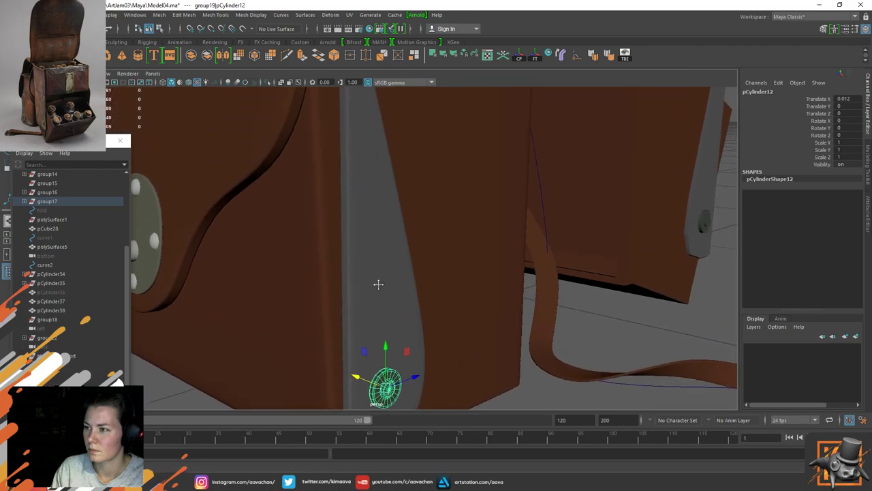
# Step: Duplicate the rivet and move the copy up onto the old upper rivet, to a Translate Y of about 0.465
pyautogui.scroll(-3, 379, 284)
pyautogui.hotkey('ctrl', 'd')
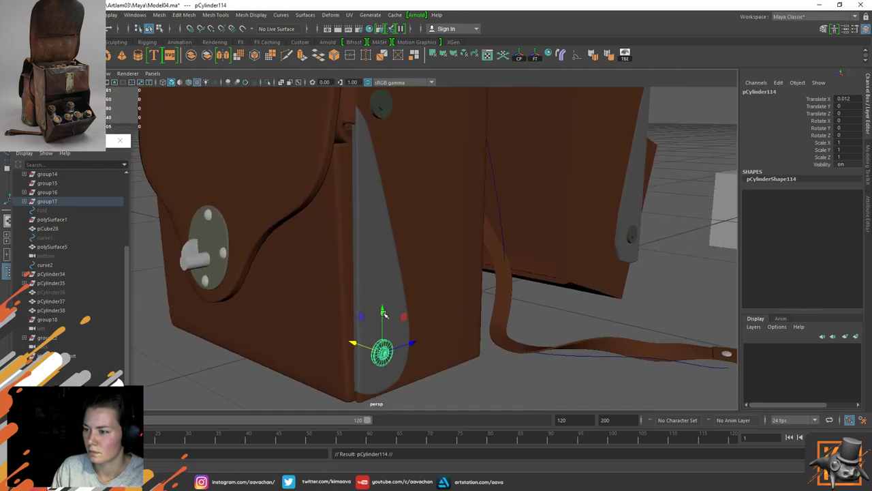
pyautogui.moveTo(383, 313); pyautogui.dragTo(383, 124)
pyautogui.keyDown('alt'); pyautogui.moveTo(383, 126); pyautogui.dragTo(392, 237, button='middle'); pyautogui.keyUp('alt')
pyautogui.press('v')
pyautogui.moveTo(392, 274); pyautogui.dragTo(395, 221)
pyautogui.press('f')
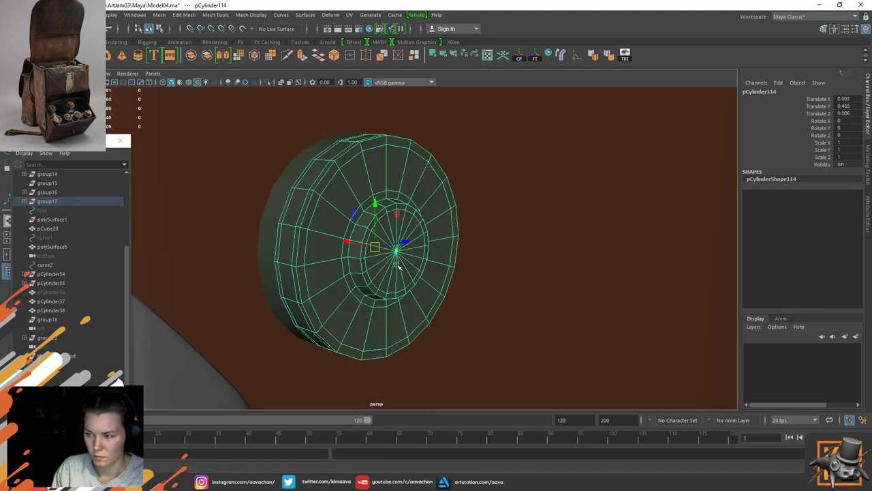
# Step: Snap the copy's pivot to its front centre vertex and snap the copy onto the old upper rivet's centre
pyautogui.press('d')
pyautogui.click(397, 251)
pyautogui.press('v')
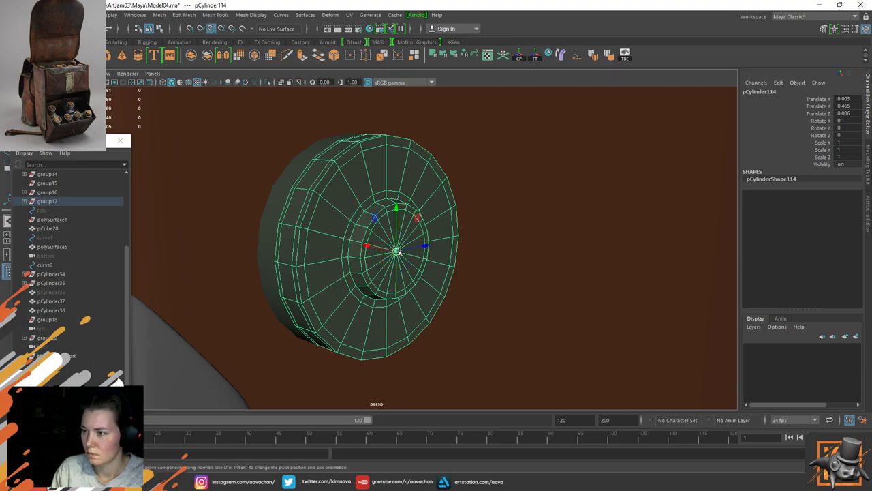
pyautogui.moveTo(398, 252); pyautogui.dragTo(377, 248)
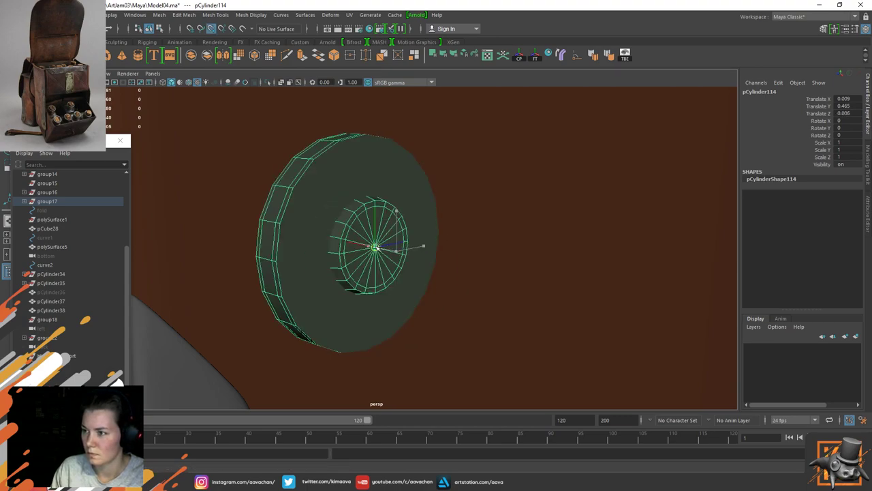
# Step: Delete the old upper rivet's disc and its separate centre cylinder, and select the new rivet copy
pyautogui.click(318, 227)
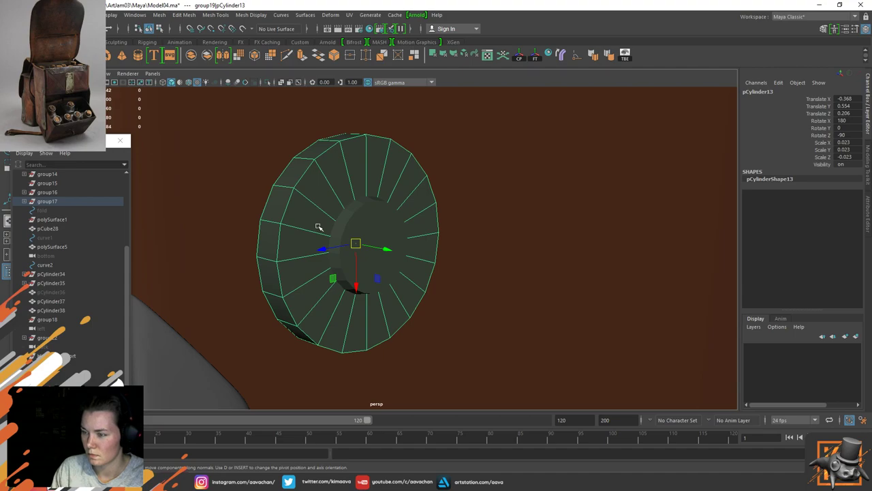
pyautogui.click(319, 227)
pyautogui.click(371, 241)
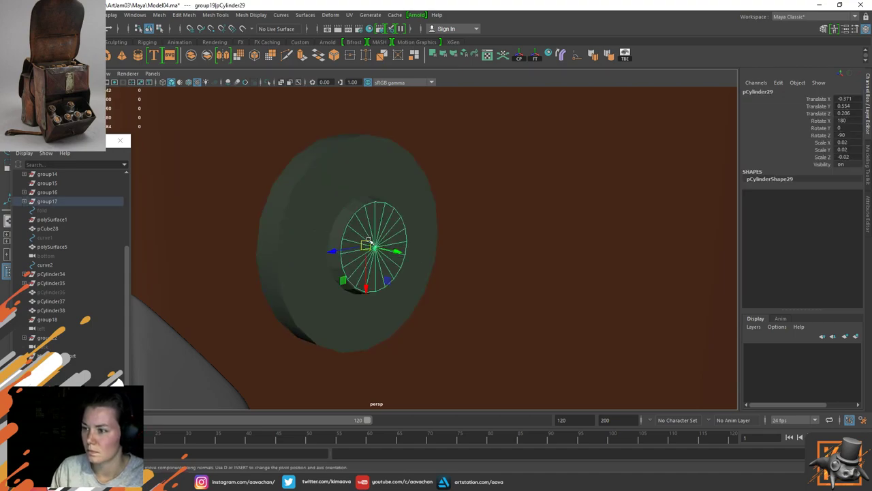
pyautogui.click(366, 252)
pyautogui.click(366, 253)
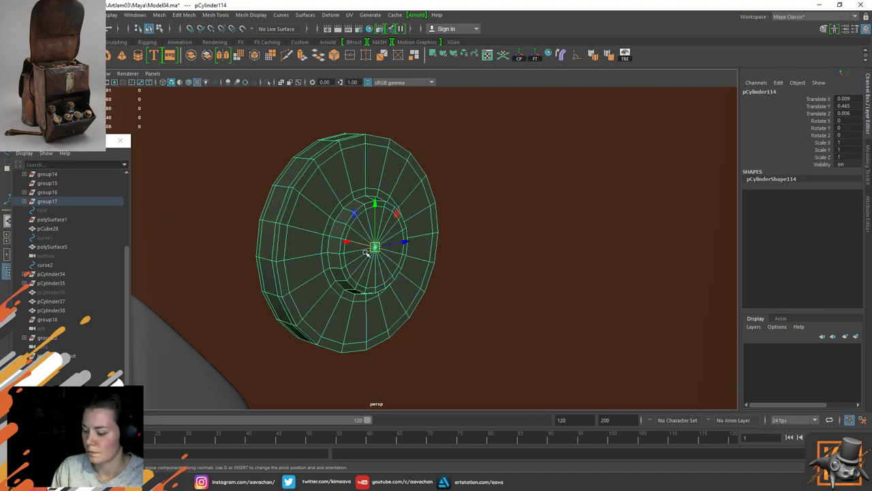
# Step: Turn on smooth mesh preview for the new upper and lower rivets
pyautogui.press('3')
pyautogui.scroll(-10, 366, 252)
pyautogui.click(269, 339)
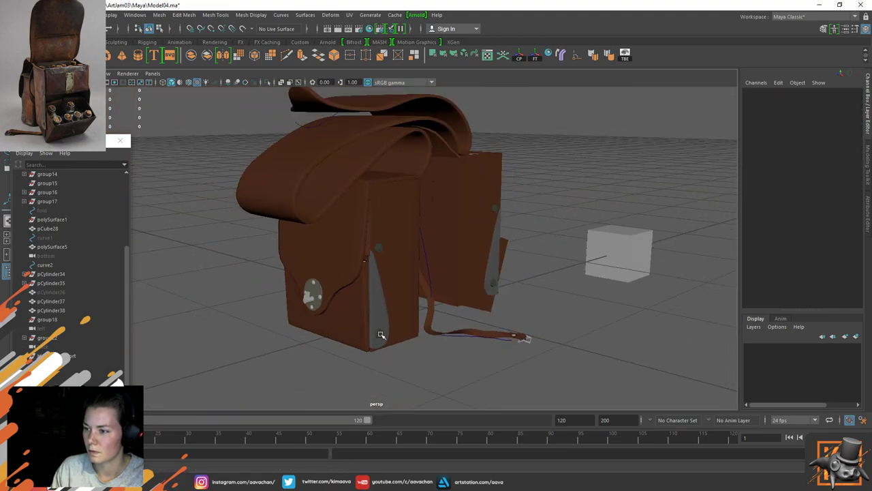
pyautogui.click(379, 334)
pyautogui.click(273, 278)
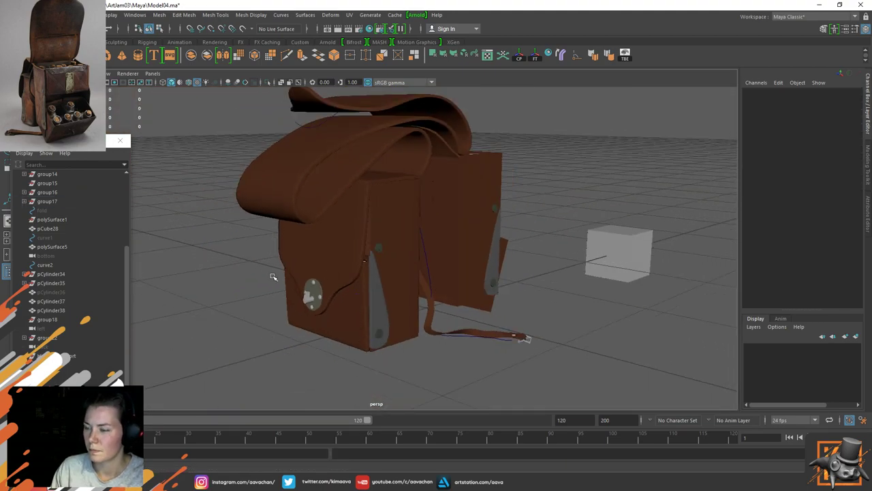
# Step: Push the upper rivet closer to the bag's side, to a Translate X of about 0.014
pyautogui.scroll(5, 415, 362)
pyautogui.keyDown('alt'); pyautogui.moveTo(414, 356); pyautogui.dragTo(336, 247); pyautogui.keyUp('alt')
pyautogui.click(370, 247)
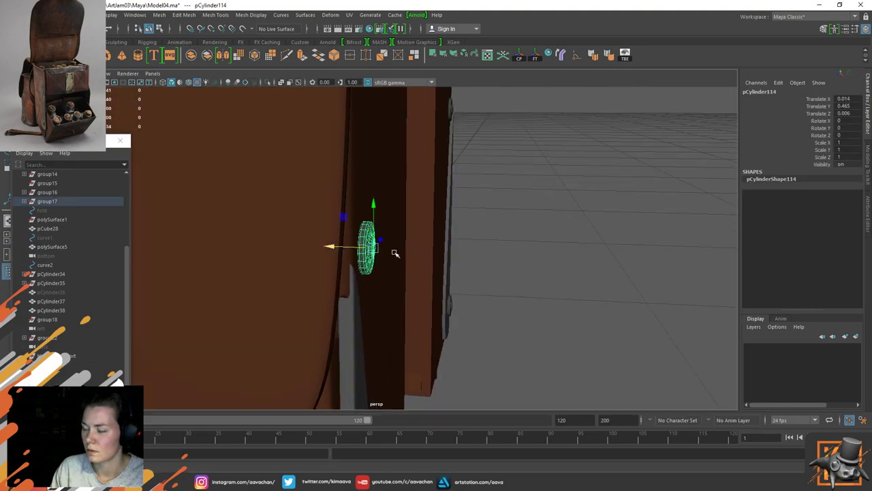
pyautogui.click(419, 312)
pyautogui.keyDown('alt'); pyautogui.moveTo(419, 311); pyautogui.dragTo(458, 302); pyautogui.keyUp('alt')
pyautogui.keyDown('alt'); pyautogui.moveTo(459, 302); pyautogui.dragTo(450, 237, button='middle'); pyautogui.keyUp('alt')
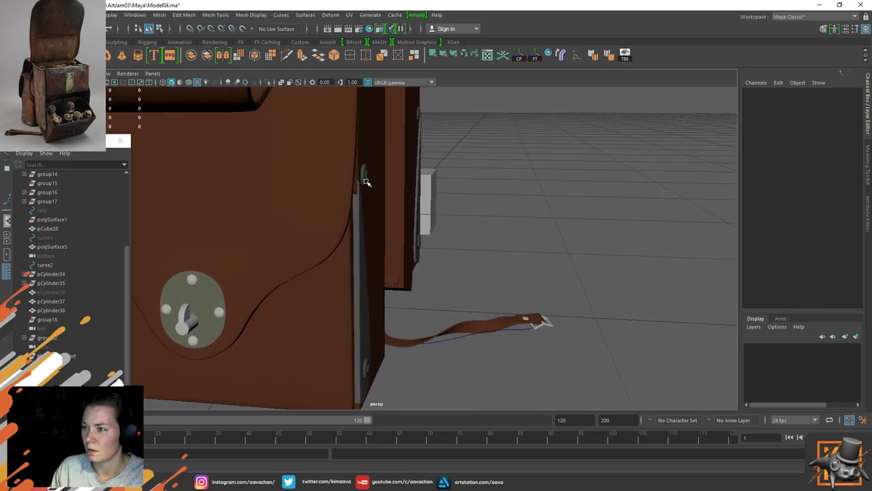
# Step: Select the upper and lower side-plate rivets and group them together
pyautogui.click(366, 177)
pyautogui.keyDown('shift'); pyautogui.click(366, 367); pyautogui.keyUp('shift')
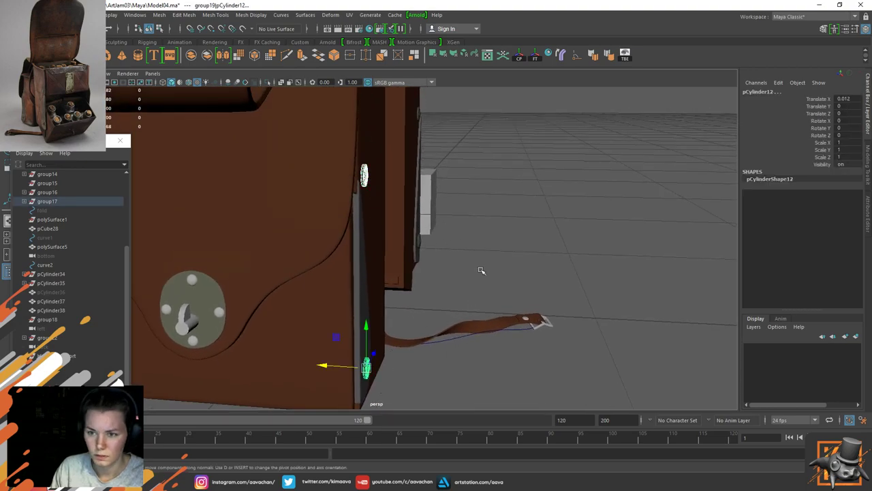
pyautogui.click(25, 201)
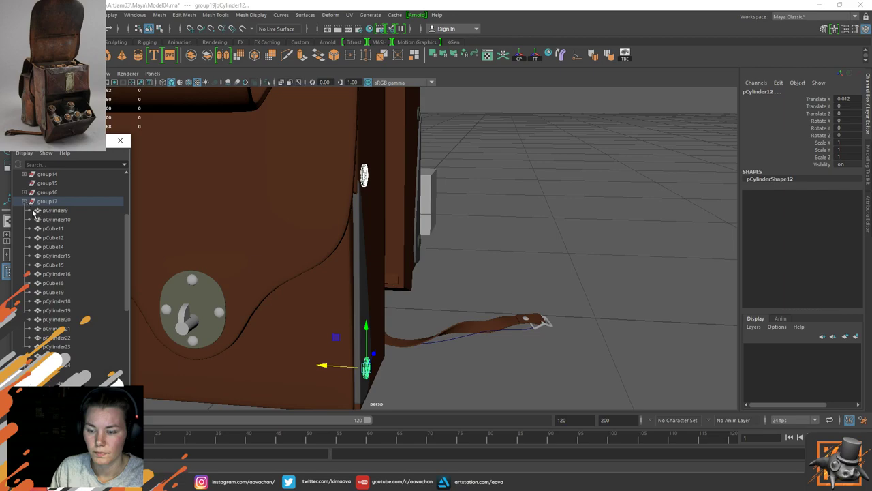
pyautogui.click(24, 202)
pyautogui.hotkey('ctrl', 'g')
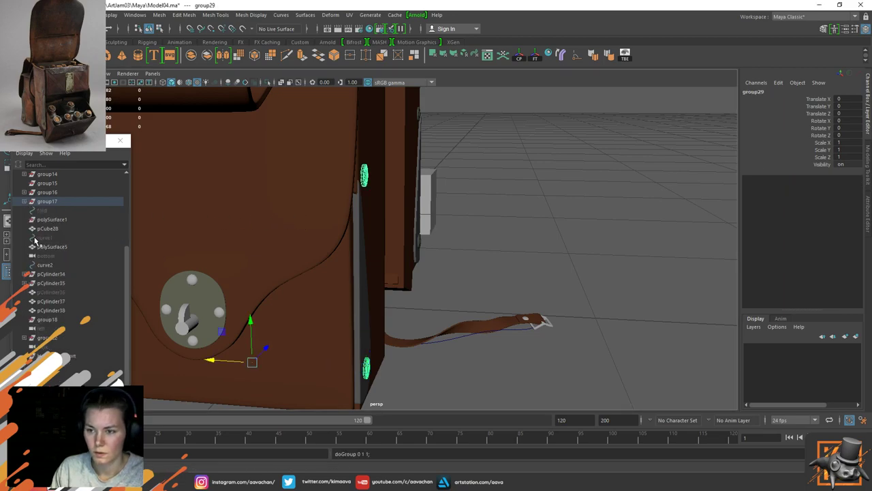
# Step: Move group19 with the rivets out of group17 into the Bag_HP group and select Bag_HP to check its contents
pyautogui.click(26, 201)
pyautogui.scroll(-5, 71, 273)
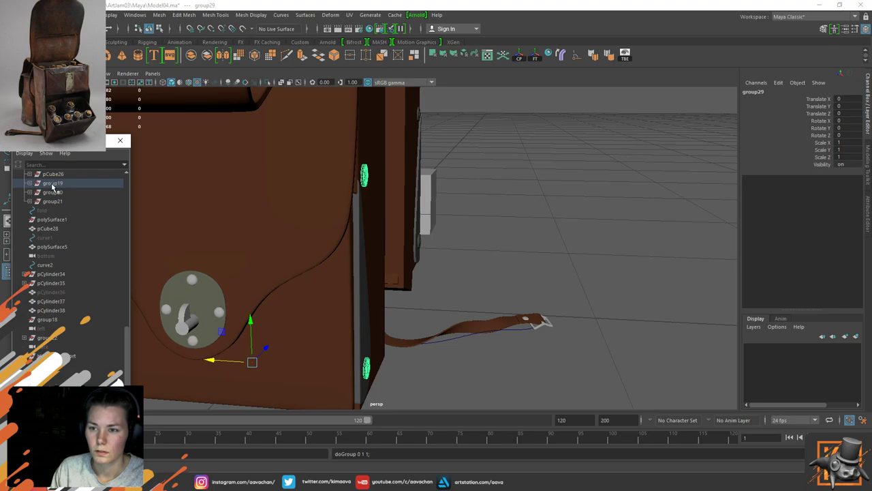
pyautogui.moveTo(54, 184)
pyautogui.mouseDown()
pyautogui.moveTo(54, 329)
pyautogui.moveTo(55, 184)
pyautogui.mouseUp()
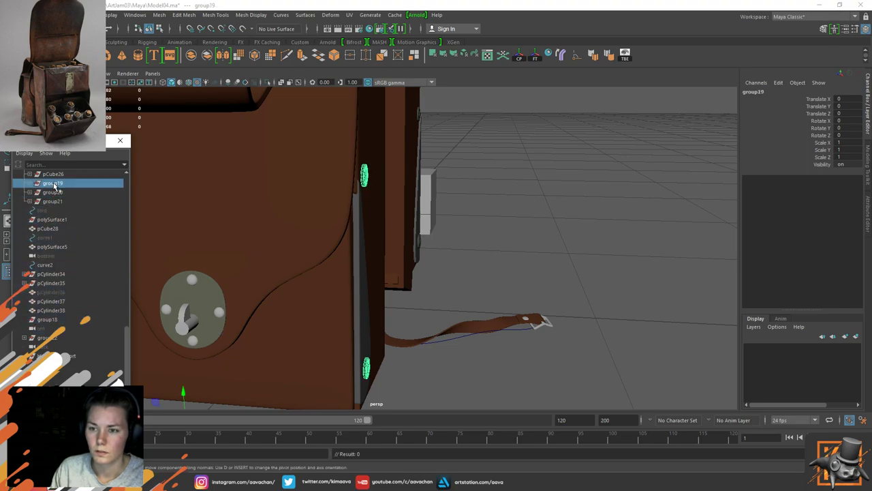
pyautogui.moveTo(55, 183); pyautogui.dragTo(68, 374, button='middle')
pyautogui.click(68, 374)
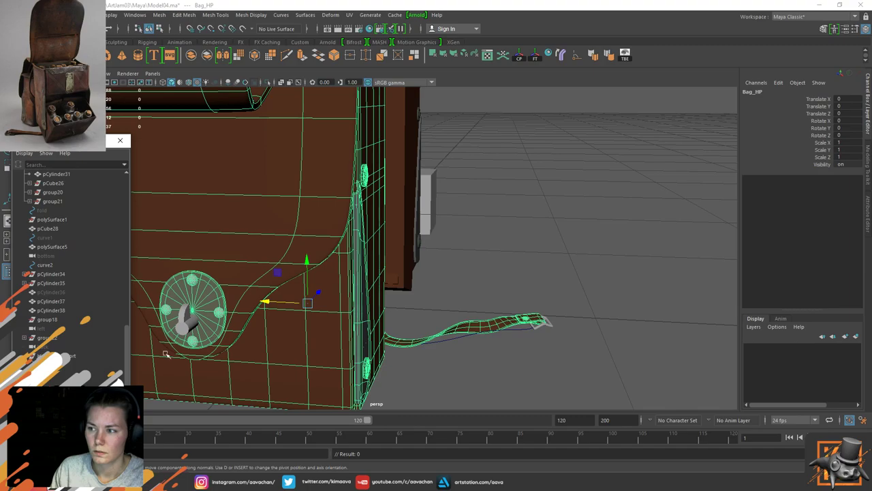
pyautogui.scroll(-3, 382, 266)
pyautogui.keyDown('alt'); pyautogui.moveTo(381, 266); pyautogui.dragTo(416, 244); pyautogui.keyUp('alt')
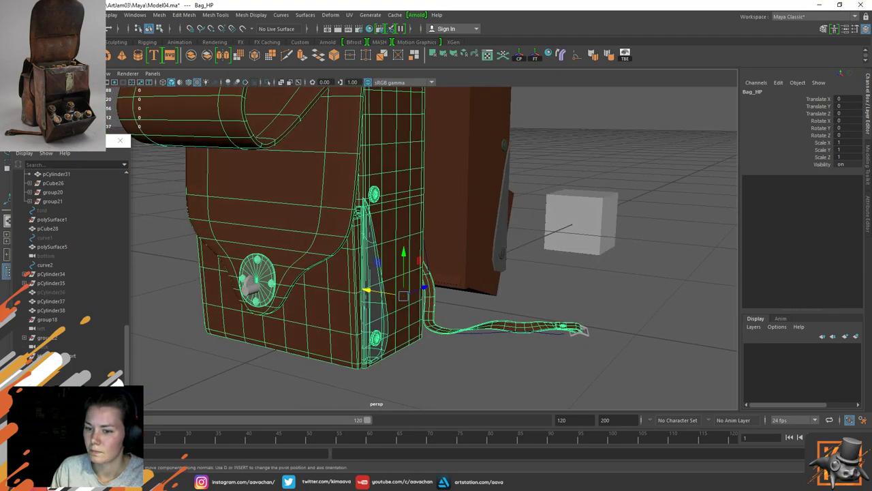
# Step: Freeze the side-plate rivet group's transformations, duplicate it, and mirror the copy with a frozen Scale X of -1
pyautogui.scroll(-4, 68, 272)
pyautogui.hotkey('ctrl', 'z')
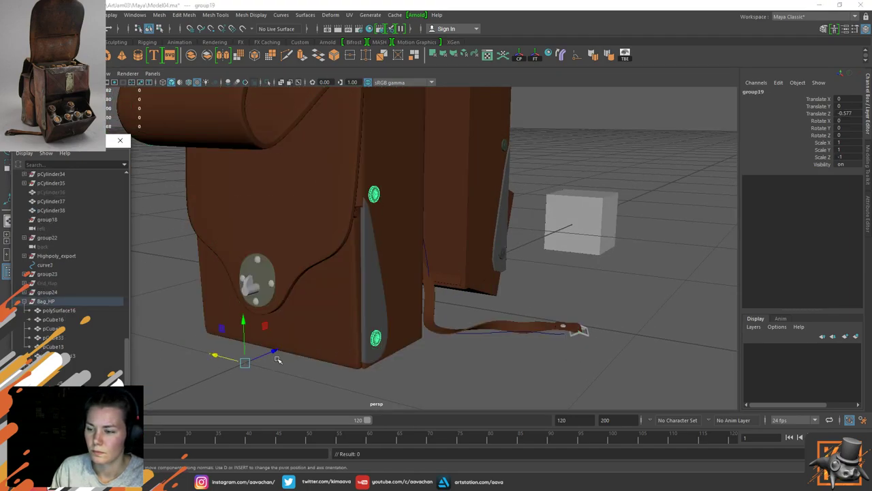
pyautogui.click(537, 55)
pyautogui.click(852, 142)
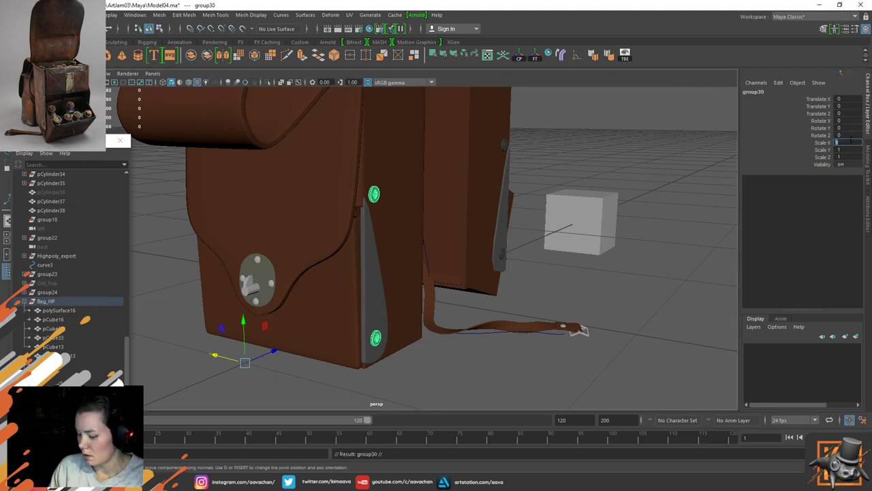
pyautogui.write('-1')
pyautogui.press('Return')
pyautogui.click(535, 56)
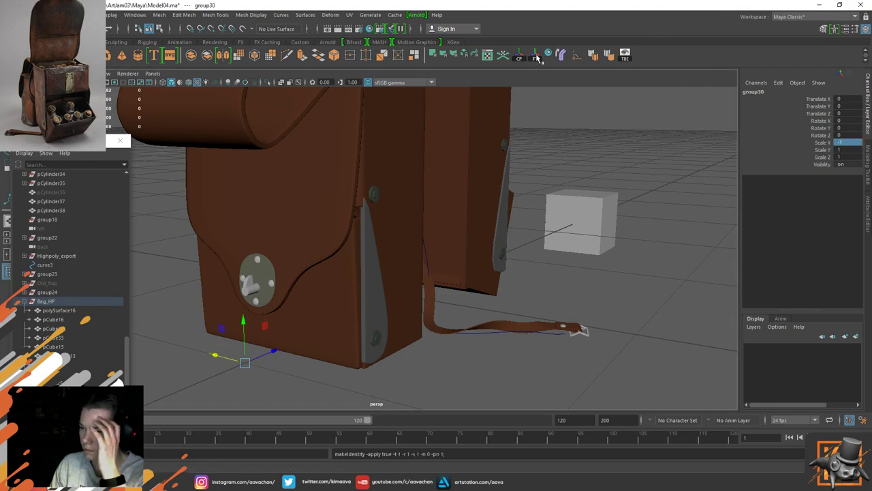
# Step: Examine the upper and lower rivets on the bag's opposite side plate, checking for overlapping old pieces
pyautogui.keyDown('alt'); pyautogui.moveTo(234, 255); pyautogui.dragTo(346, 251); pyautogui.keyUp('alt')
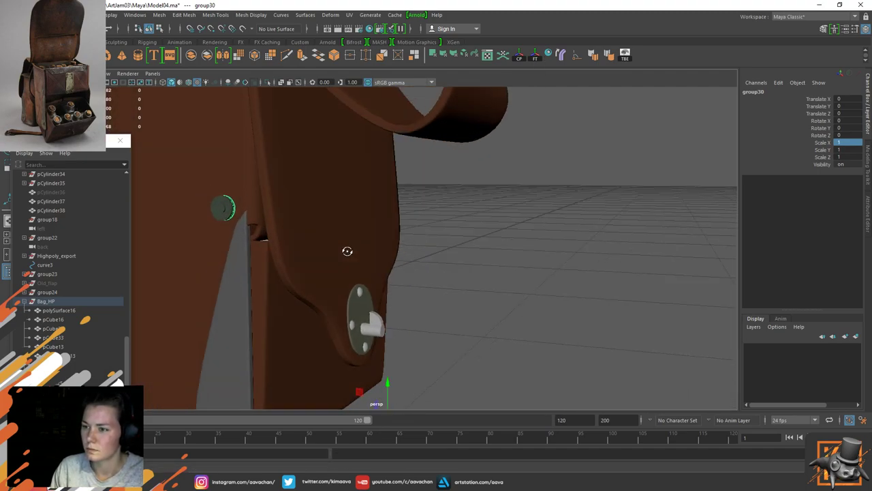
pyautogui.click(215, 211)
pyautogui.keyDown('alt'); pyautogui.moveTo(272, 294); pyautogui.dragTo(304, 253, button='middle'); pyautogui.keyUp('alt')
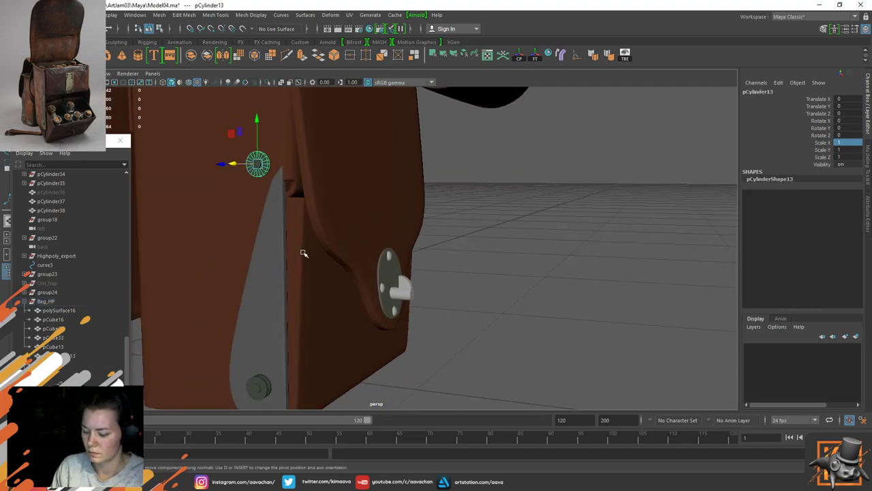
pyautogui.hotkey('ctrl', 'z')
pyautogui.click(256, 163)
pyautogui.hotkey('ctrl', 'z')
pyautogui.click(256, 388)
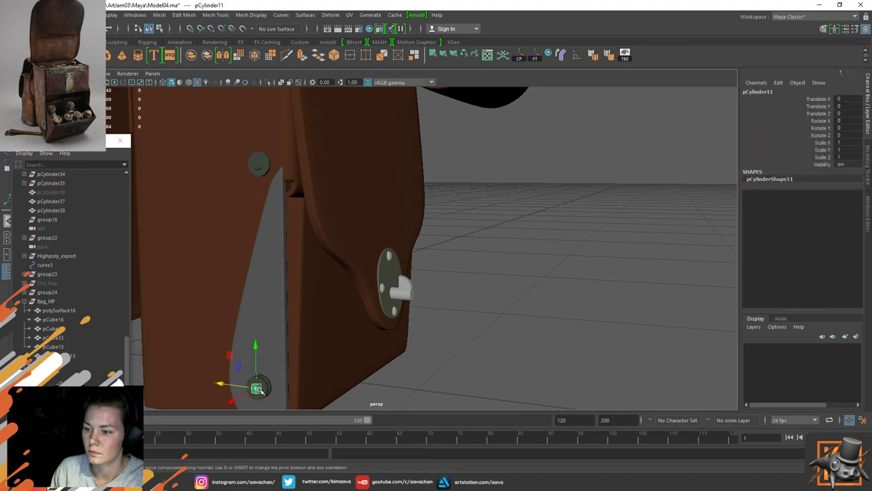
pyautogui.keyDown('shift'); pyautogui.click(261, 388); pyautogui.keyUp('shift')
pyautogui.keyDown('shift'); pyautogui.click(261, 389); pyautogui.keyUp('shift')
pyautogui.keyDown('shift'); pyautogui.click(261, 389); pyautogui.keyUp('shift')
pyautogui.scroll(-3, 413, 297)
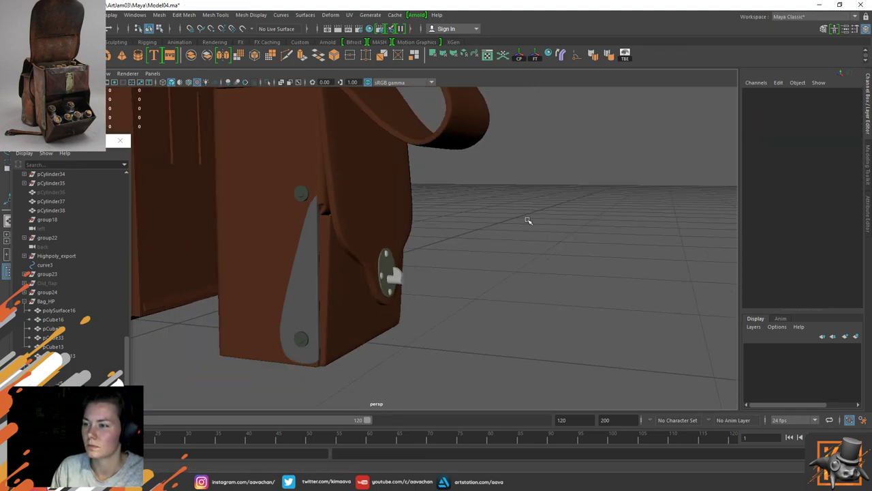
# Step: Examine the bag from the side and from above, including the side plates, strap, buckle and front lock
pyautogui.keyDown('alt'); pyautogui.moveTo(527, 220); pyautogui.dragTo(382, 230); pyautogui.keyUp('alt')
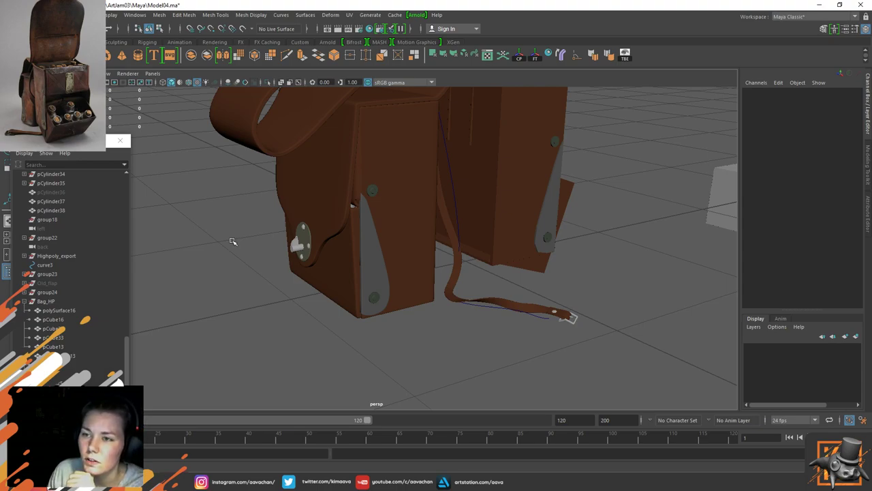
pyautogui.scroll(-1, 217, 236)
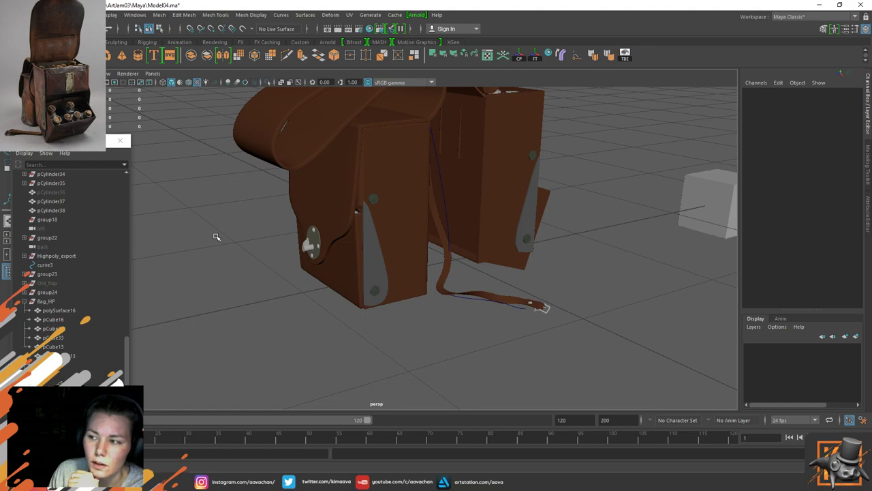
pyautogui.scroll(2, 216, 238)
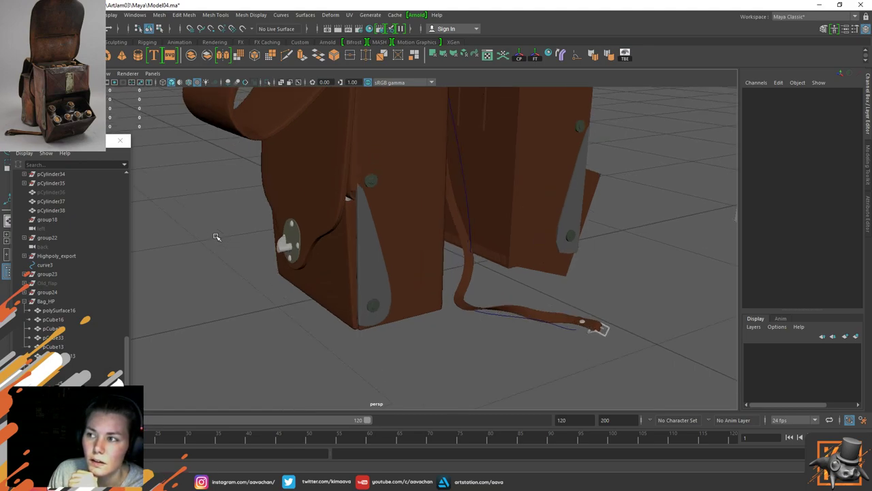
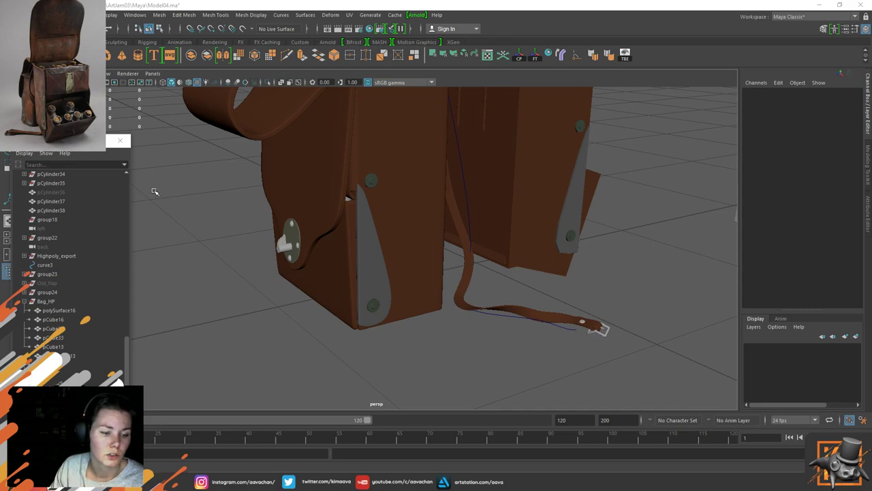
pyautogui.keyDown('alt'); pyautogui.moveTo(156, 211); pyautogui.dragTo(229, 274); pyautogui.keyUp('alt')
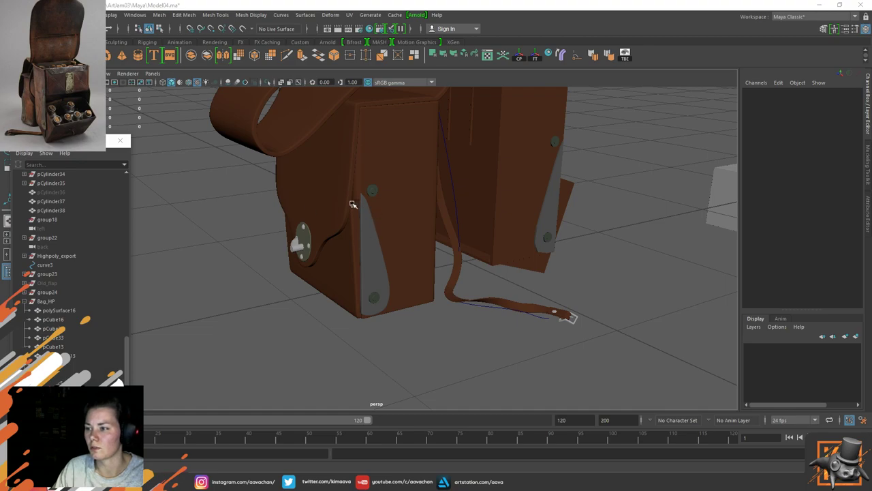
pyautogui.keyDown('alt'); pyautogui.moveTo(352, 204); pyautogui.dragTo(364, 263); pyautogui.keyUp('alt')
pyautogui.keyDown('alt'); pyautogui.moveTo(407, 284); pyautogui.dragTo(427, 342); pyautogui.keyUp('alt')
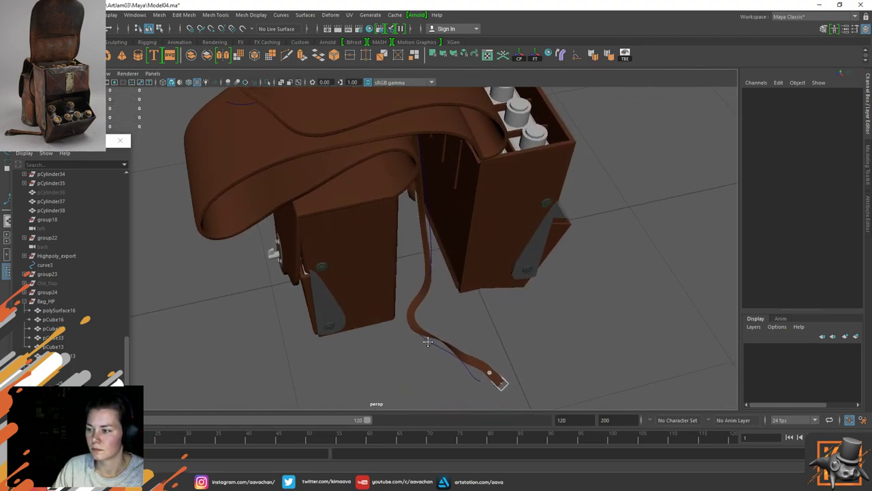
pyautogui.keyDown('alt'); pyautogui.moveTo(428, 342); pyautogui.dragTo(374, 275, button='middle'); pyautogui.keyUp('alt')
pyautogui.keyDown('alt'); pyautogui.moveTo(309, 273); pyautogui.dragTo(379, 343, button='right'); pyautogui.keyUp('alt')
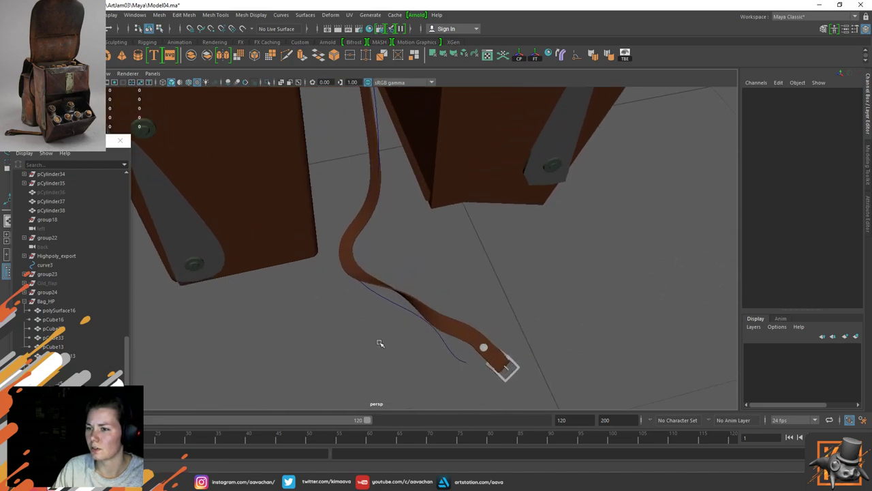
pyautogui.keyDown('alt'); pyautogui.moveTo(380, 343); pyautogui.dragTo(357, 282); pyautogui.keyUp('alt')
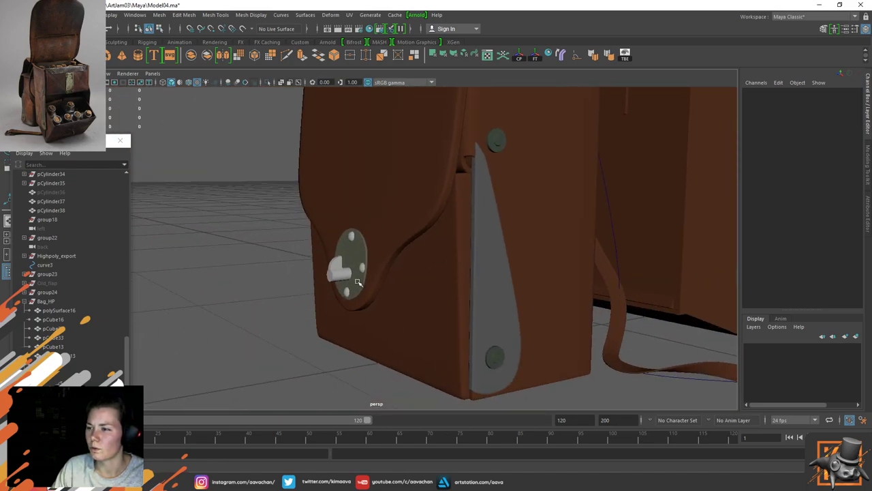
# Step: Shift the faces of the lock knob's quarter-disc thumb piece slightly along the cylinder, back from its front end
pyautogui.click(332, 272)
pyautogui.press('f')
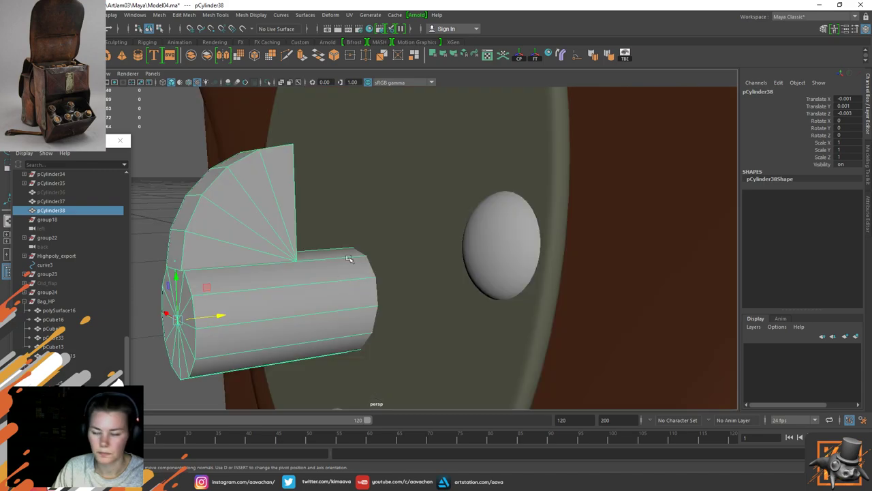
pyautogui.keyDown('alt'); pyautogui.moveTo(178, 254); pyautogui.dragTo(264, 276, button='middle'); pyautogui.keyUp('alt')
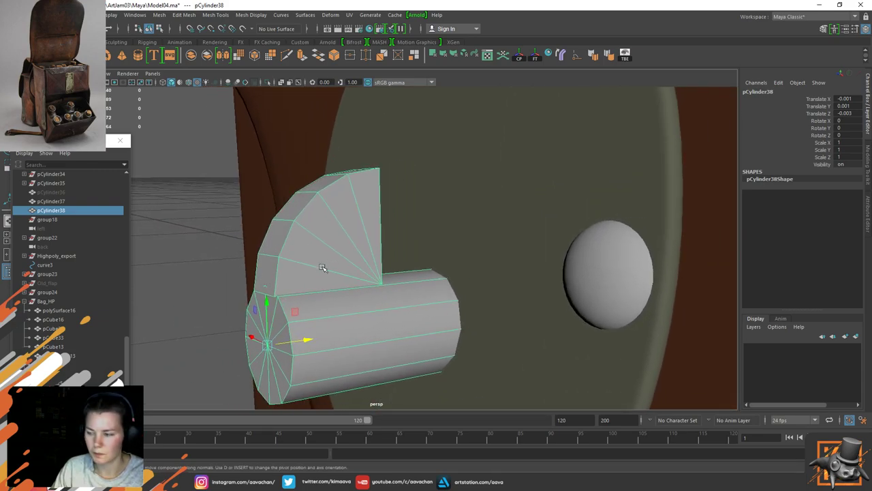
pyautogui.keyDown('alt'); pyautogui.moveTo(320, 268); pyautogui.dragTo(297, 280); pyautogui.keyUp('alt')
pyautogui.keyDown('alt'); pyautogui.moveTo(298, 280); pyautogui.dragTo(306, 280, button='right'); pyautogui.keyUp('alt')
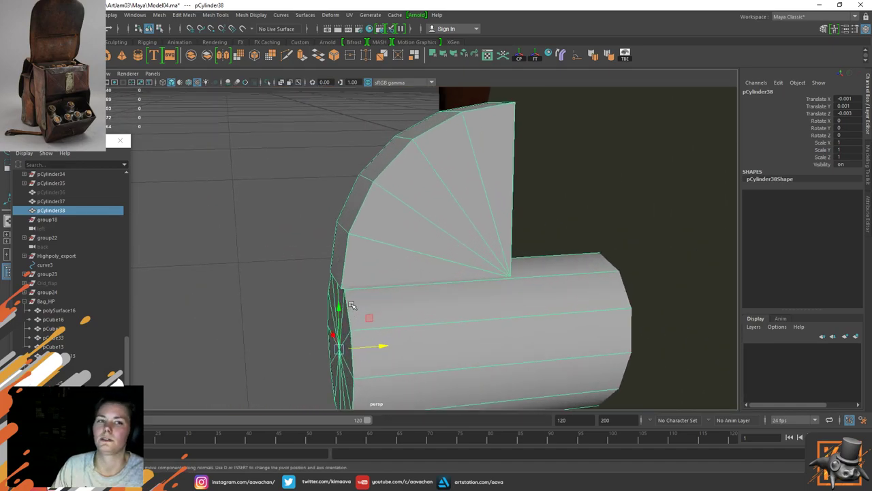
pyautogui.keyDown('alt'); pyautogui.moveTo(420, 259); pyautogui.dragTo(456, 289); pyautogui.keyUp('alt')
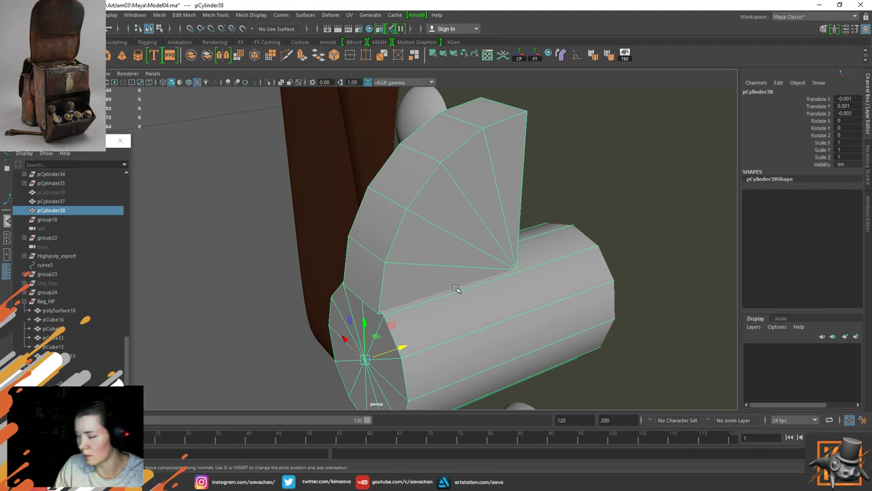
pyautogui.moveTo(414, 169); pyautogui.dragTo(414, 194, button='right')
pyautogui.click(460, 201)
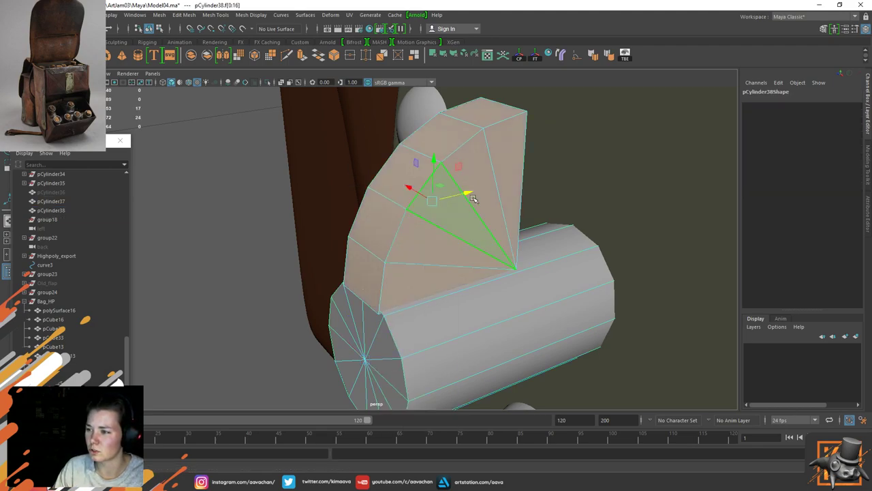
pyautogui.click(470, 198)
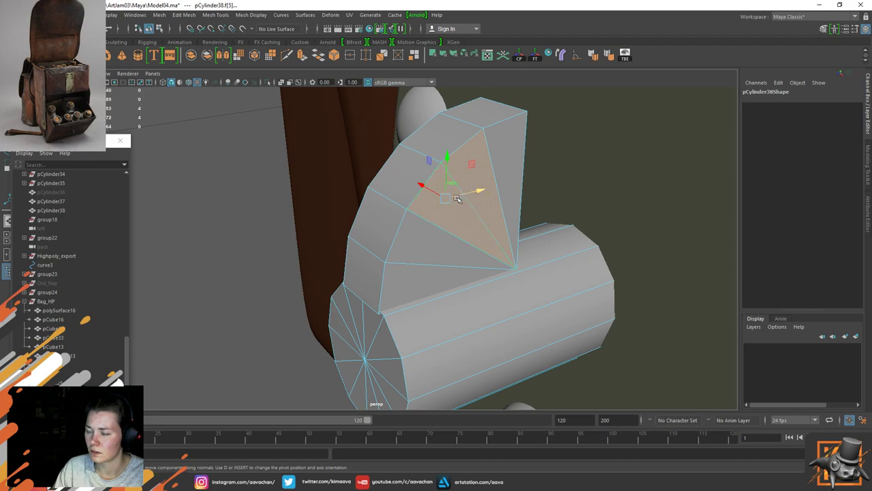
pyautogui.doubleClick(407, 257)
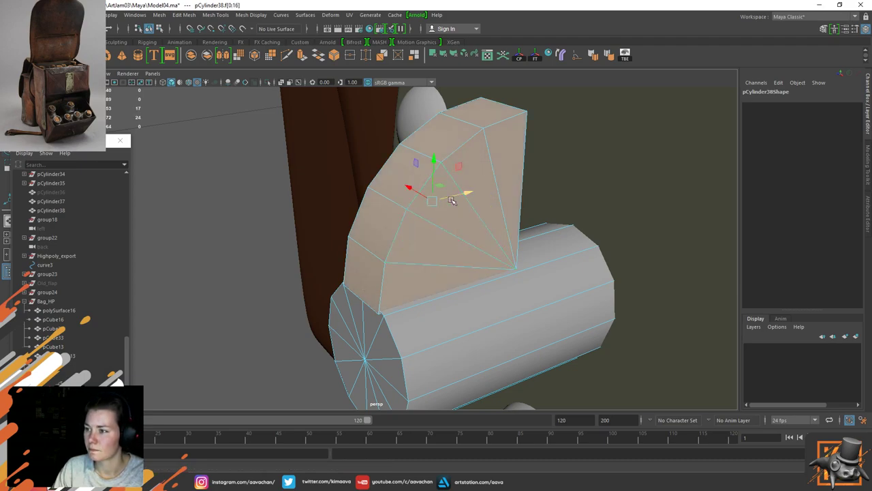
pyautogui.moveTo(451, 200)
pyautogui.mouseDown()
pyautogui.moveTo(468, 199)
pyautogui.moveTo(455, 201)
pyautogui.mouseUp()
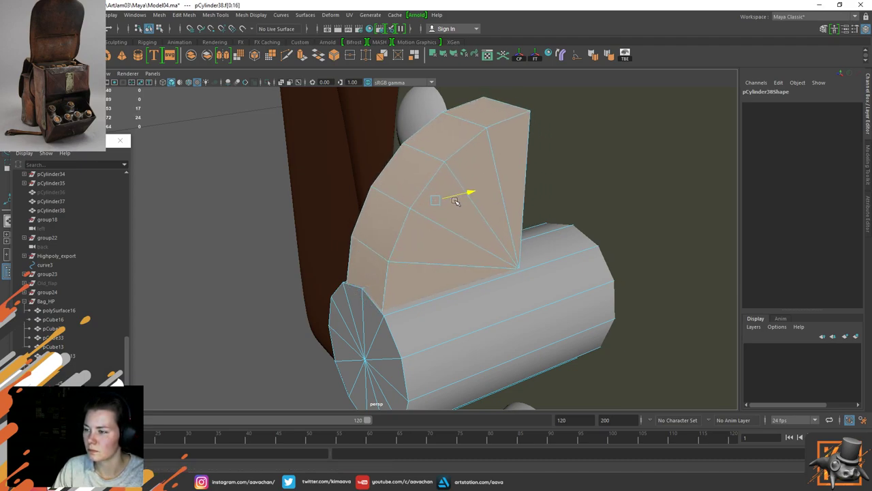
# Step: Cut an edge loop around the lock cylinder at the thumb piece's inner corner with the Multi-Cut tool
pyautogui.moveTo(541, 219); pyautogui.dragTo(597, 186, button='right')
pyautogui.keyDown('shift'); pyautogui.moveTo(549, 250); pyautogui.dragTo(486, 255, button='right'); pyautogui.keyUp('shift')
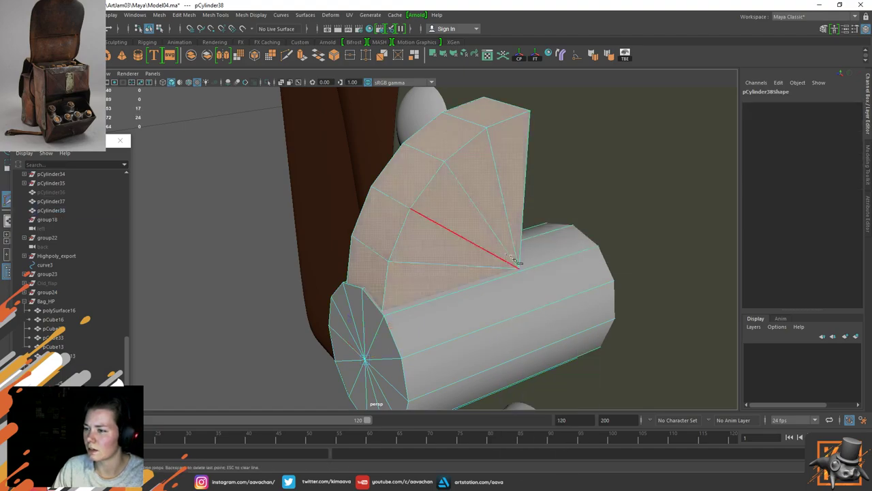
pyautogui.keyDown('alt'); pyautogui.moveTo(512, 257); pyautogui.dragTo(494, 294); pyautogui.keyUp('alt')
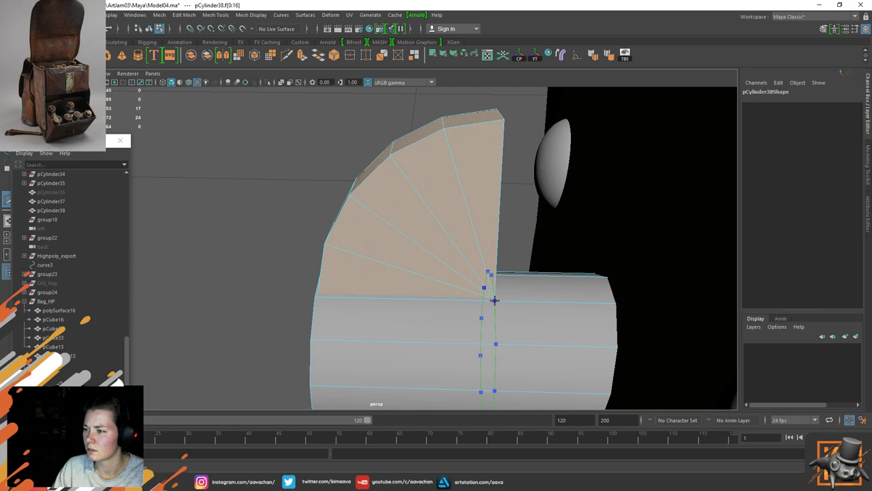
pyautogui.keyDown('ctrl'); pyautogui.click(495, 300); pyautogui.keyUp('ctrl')
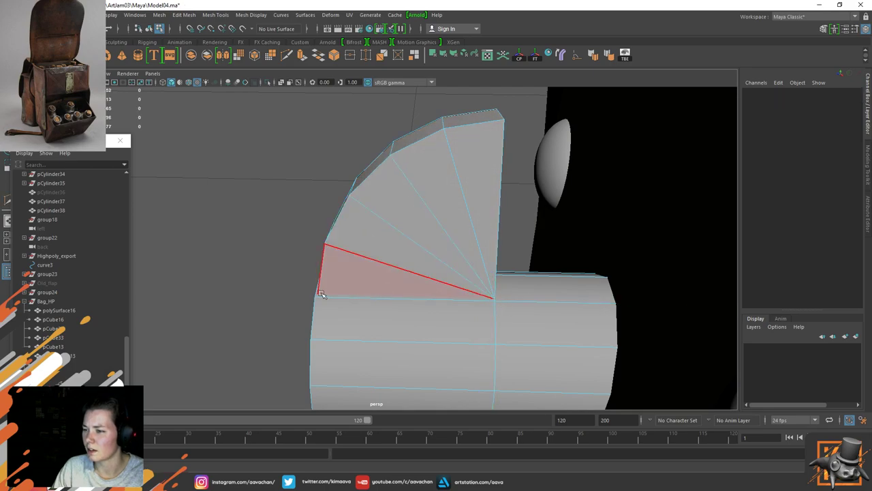
# Step: Extrude the lock cylinder's top faces up around the thumb piece, and delete the extruded faces to leave the cylinder open beneath it
pyautogui.keyDown('alt'); pyautogui.moveTo(487, 297); pyautogui.dragTo(453, 278); pyautogui.keyUp('alt')
pyautogui.moveTo(450, 225); pyautogui.dragTo(449, 245, button='right')
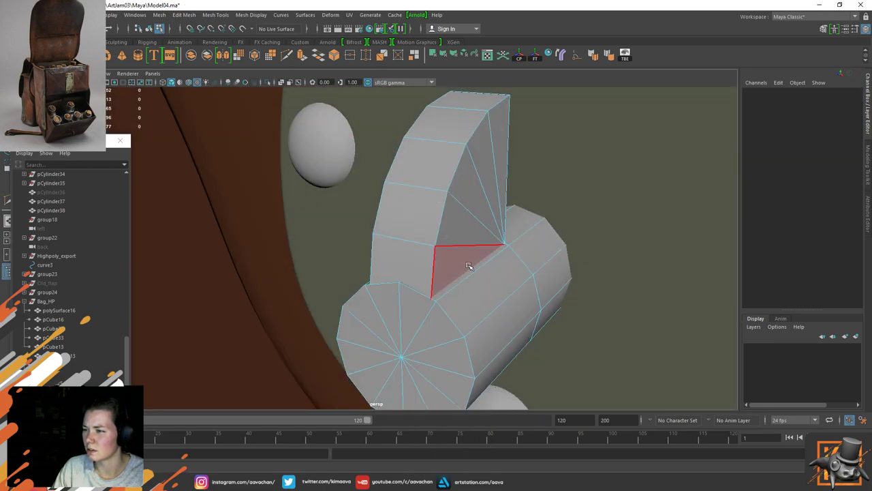
pyautogui.click(470, 270)
pyautogui.keyDown('alt'); pyautogui.moveTo(332, 287); pyautogui.dragTo(421, 261); pyautogui.keyUp('alt')
pyautogui.keyDown('shift'); pyautogui.moveTo(408, 261); pyautogui.dragTo(525, 264, button='right'); pyautogui.keyUp('shift')
pyautogui.keyDown('alt'); pyautogui.moveTo(524, 265); pyautogui.dragTo(444, 146); pyautogui.keyUp('alt')
pyautogui.press('Delete')
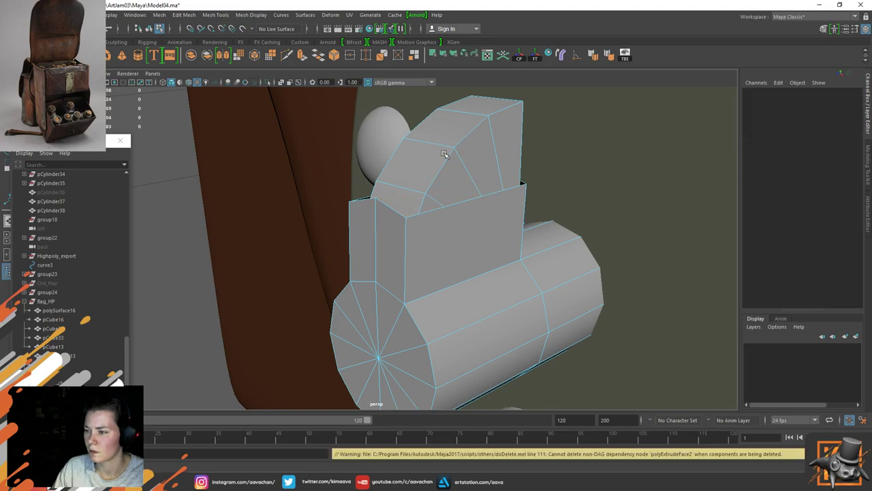
pyautogui.hotkey('ctrl', 'z')
pyautogui.click(382, 232)
pyautogui.press('Delete')
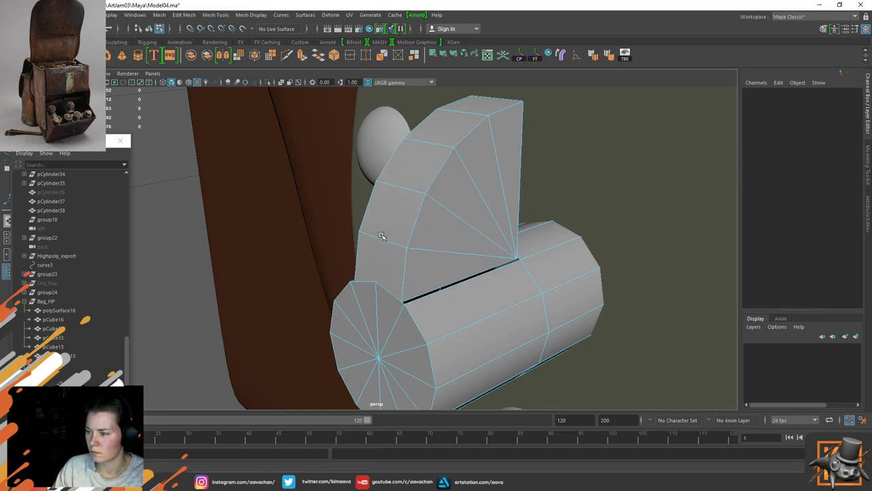
# Step: Lower the top-centre vertex of the lock cylinder's front cap to flatten the edge beneath the thumb piece
pyautogui.keyDown('alt'); pyautogui.moveTo(423, 234); pyautogui.dragTo(389, 217); pyautogui.keyUp('alt')
pyautogui.moveTo(389, 218); pyautogui.dragTo(442, 185, button='right')
pyautogui.keyDown('alt'); pyautogui.moveTo(352, 269); pyautogui.dragTo(402, 267); pyautogui.keyUp('alt')
pyautogui.moveTo(395, 295); pyautogui.dragTo(357, 224, button='right')
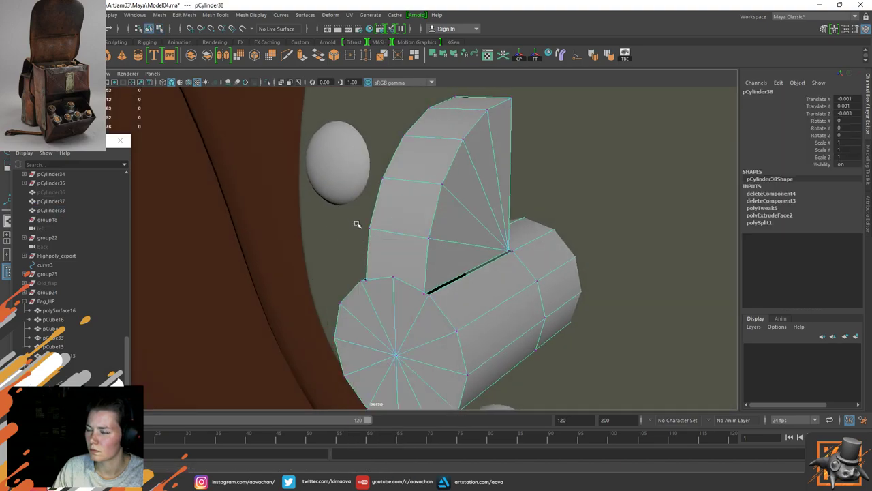
pyautogui.click(393, 277)
pyautogui.moveTo(395, 234); pyautogui.dragTo(361, 281)
# Step: Insert an edge loop down the middle of the thumb piece's curved rim
pyautogui.keyDown('alt'); pyautogui.moveTo(549, 228); pyautogui.dragTo(427, 212); pyautogui.keyUp('alt')
pyautogui.moveTo(417, 211); pyautogui.dragTo(359, 209, button='right')
pyautogui.keyDown('alt'); pyautogui.moveTo(351, 229); pyautogui.dragTo(403, 228); pyautogui.keyUp('alt')
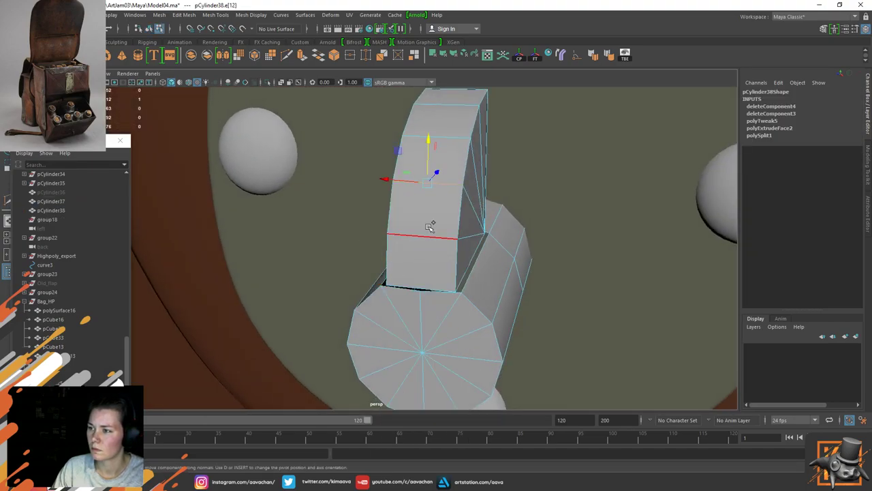
pyautogui.keyDown('shift'); pyautogui.click(429, 232); pyautogui.keyUp('shift')
pyautogui.keyDown('shift'); pyautogui.moveTo(428, 225); pyautogui.dragTo(401, 236, button='right'); pyautogui.keyUp('shift')
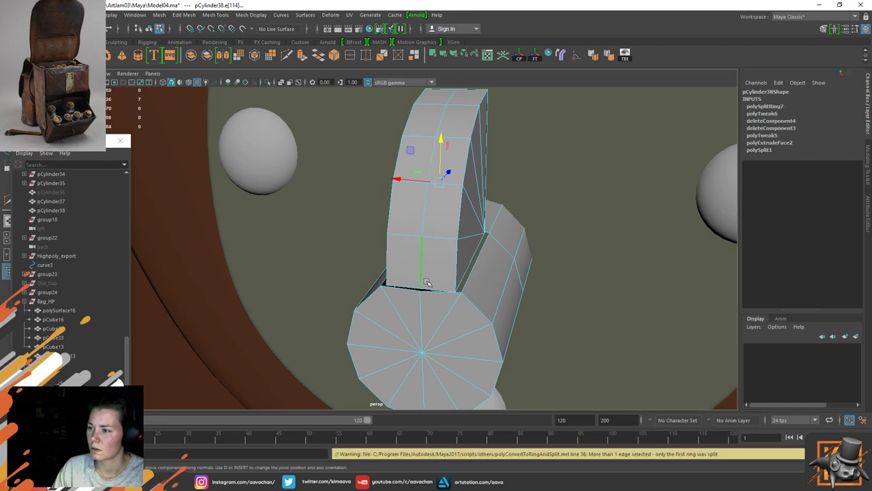
# Step: Weld the thumb piece's bottom middle rim vertex onto the top-centre vertex of the lock cylinder's front cap with Target Weld
pyautogui.keyDown('alt'); pyautogui.moveTo(442, 259); pyautogui.dragTo(452, 217, button='middle'); pyautogui.keyUp('alt')
pyautogui.moveTo(463, 179); pyautogui.dragTo(402, 158, button='right')
pyautogui.click(454, 176)
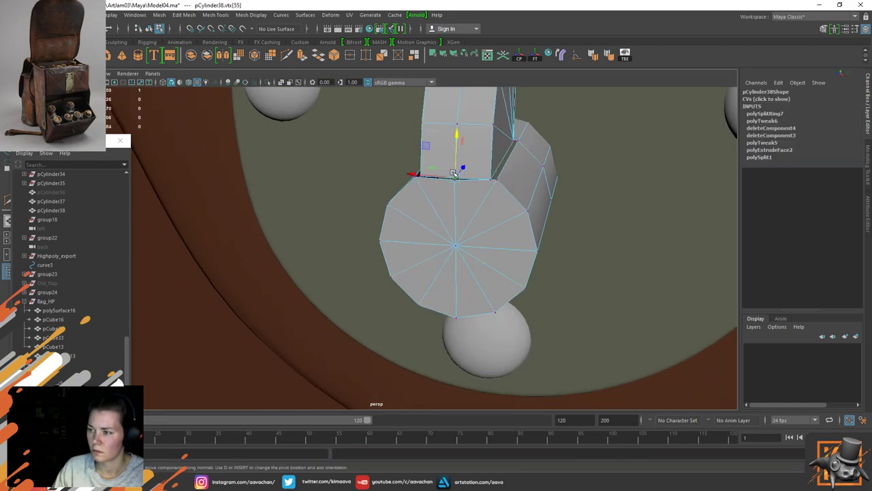
pyautogui.press('f')
pyautogui.scroll(-5, 479, 224)
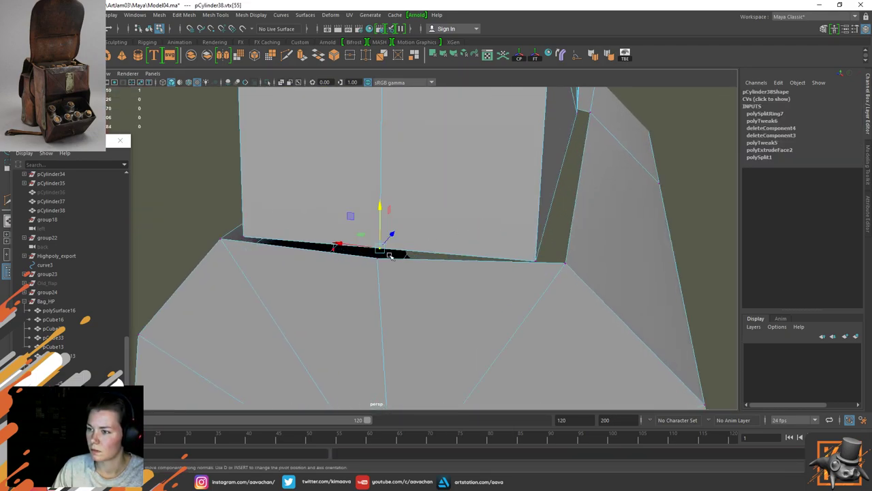
pyautogui.keyDown('alt'); pyautogui.moveTo(469, 220); pyautogui.dragTo(397, 227); pyautogui.keyUp('alt')
pyautogui.keyDown('shift'); pyautogui.moveTo(397, 227); pyautogui.dragTo(394, 215, button='right'); pyautogui.keyUp('shift')
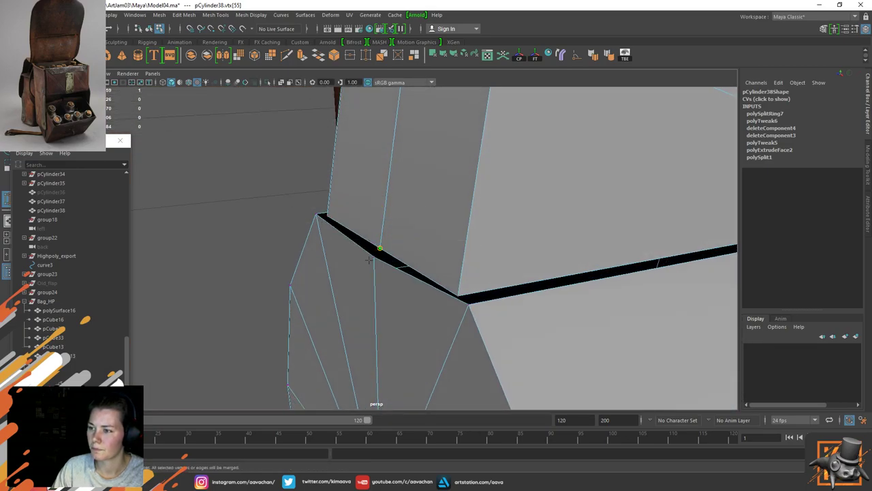
pyautogui.moveTo(369, 260); pyautogui.dragTo(373, 256)
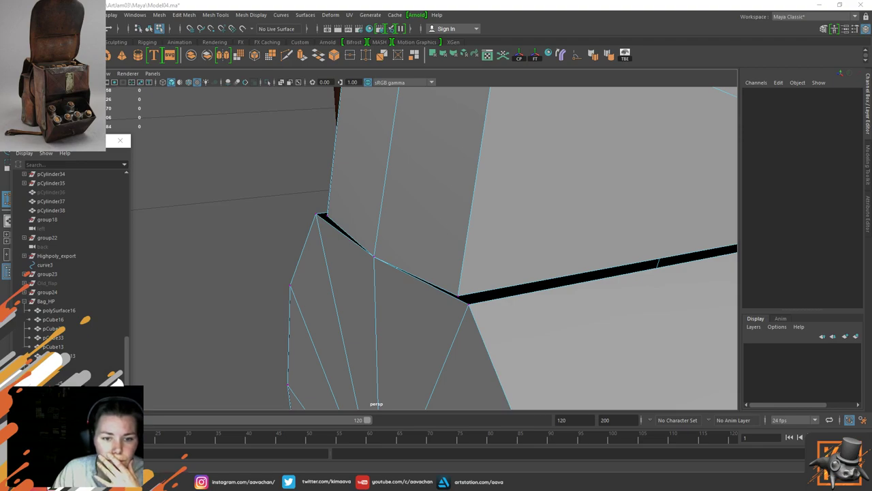
# Step: Examine the shape of the lock knob on the bag's front in the reference photos
pyautogui.moveTo(379, 228); pyautogui.dragTo(246, 266, button='right')
pyautogui.scroll(-3, 258, 283)
pyautogui.moveTo(285, 253); pyautogui.dragTo(370, 273, button='middle')
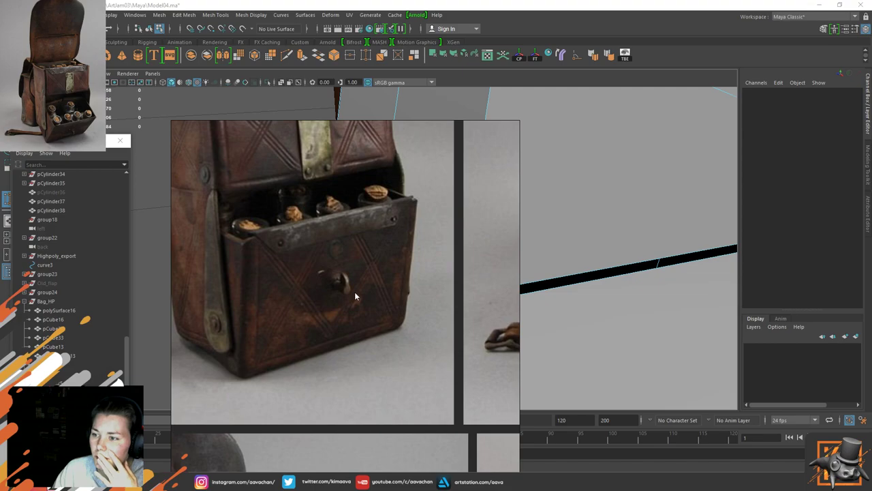
pyautogui.scroll(2, 350, 293)
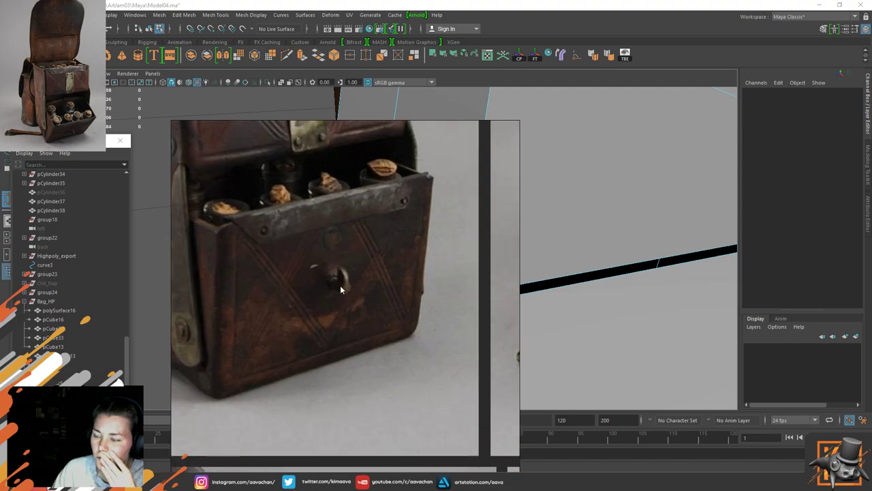
pyautogui.moveTo(411, 251); pyautogui.dragTo(0, 273, button='right')
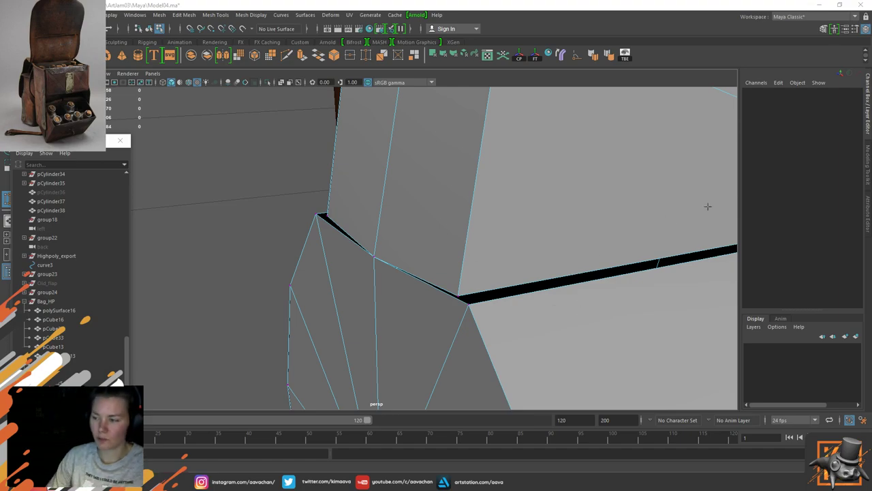
# Step: Weld the thumb piece's two front bottom corner vertices onto the matching vertices of the lock cylinder's front cap
pyautogui.moveTo(460, 298); pyautogui.dragTo(470, 304)
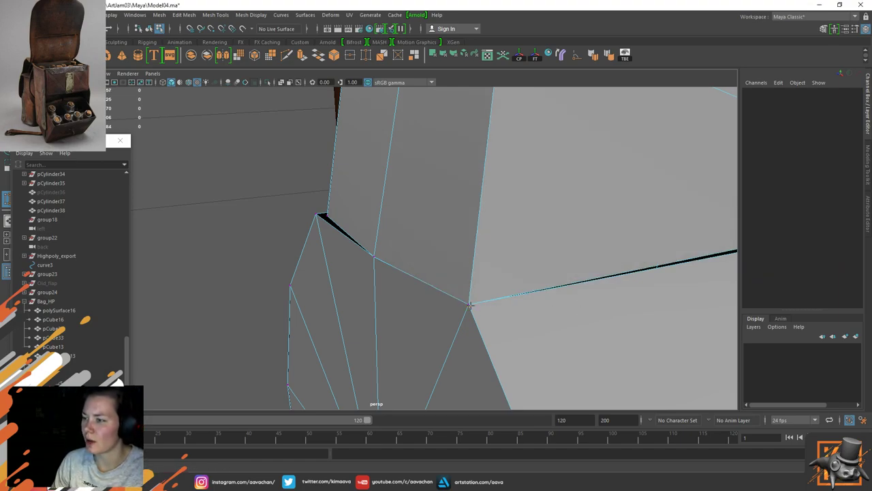
pyautogui.keyDown('alt'); pyautogui.moveTo(334, 214); pyautogui.dragTo(250, 226); pyautogui.keyUp('alt')
pyautogui.press('f')
pyautogui.keyDown('alt'); pyautogui.moveTo(439, 256); pyautogui.dragTo(447, 266, button='right'); pyautogui.keyUp('alt')
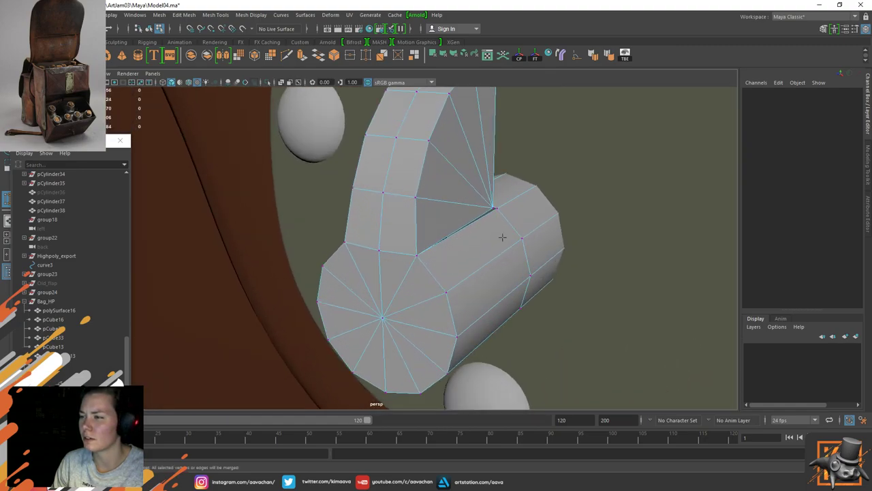
# Step: Weld the thumb piece's inner bottom corner vertices onto the lock cylinder's edge loop on both sides
pyautogui.keyDown('alt'); pyautogui.moveTo(502, 238); pyautogui.dragTo(438, 241); pyautogui.keyUp('alt')
pyautogui.keyDown('alt'); pyautogui.moveTo(638, 249); pyautogui.dragTo(325, 219, button='middle'); pyautogui.keyUp('alt')
pyautogui.scroll(4, 317, 223)
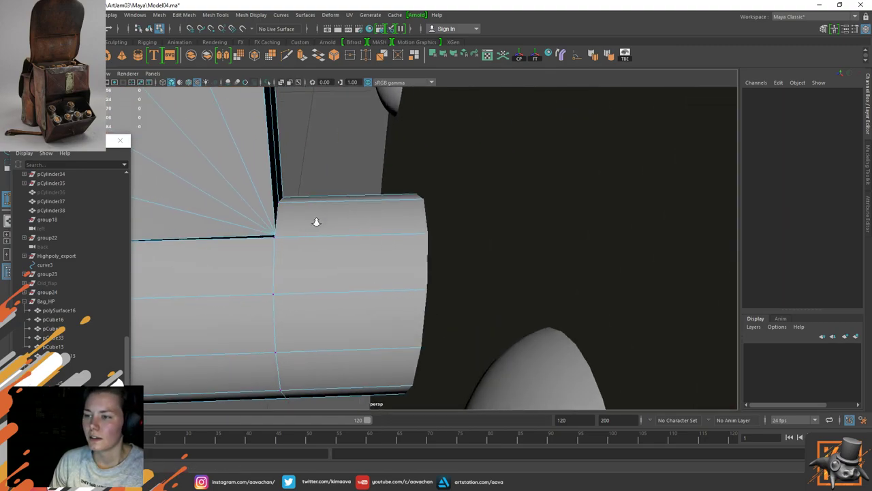
pyautogui.keyDown('alt'); pyautogui.moveTo(171, 208); pyautogui.dragTo(273, 230, button='middle'); pyautogui.keyUp('alt')
pyautogui.keyDown('alt'); pyautogui.moveTo(380, 252); pyautogui.dragTo(440, 226); pyautogui.keyUp('alt')
pyautogui.moveTo(404, 263); pyautogui.dragTo(521, 242)
pyautogui.scroll(-3, 463, 239)
pyautogui.keyDown('alt'); pyautogui.moveTo(432, 238); pyautogui.dragTo(470, 240, button='middle'); pyautogui.keyUp('alt')
pyautogui.scroll(4, 426, 237)
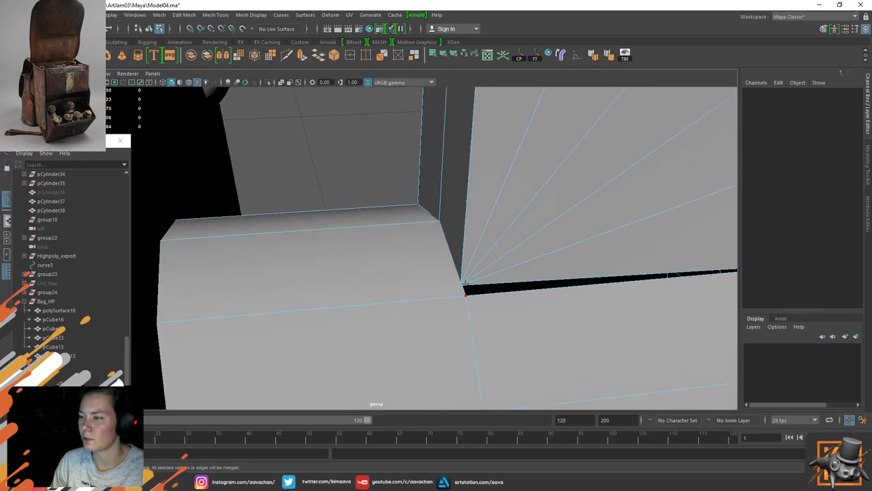
pyautogui.keyDown('alt'); pyautogui.moveTo(481, 272); pyautogui.dragTo(411, 320); pyautogui.keyUp('alt')
pyautogui.keyDown('alt'); pyautogui.moveTo(567, 288); pyautogui.dragTo(537, 287, button='middle'); pyautogui.keyUp('alt')
pyautogui.keyDown('alt'); pyautogui.moveTo(538, 287); pyautogui.dragTo(518, 290, button='right'); pyautogui.keyUp('alt')
pyautogui.press('q')
pyautogui.moveTo(403, 220); pyautogui.dragTo(480, 175, button='right')
# Step: Isolate the lock knob and weld the loose vertex behind the thumb piece onto the middle vertex at the base of its back face
pyautogui.keyDown('alt'); pyautogui.moveTo(365, 235); pyautogui.dragTo(415, 234); pyautogui.keyUp('alt')
pyautogui.press('f')
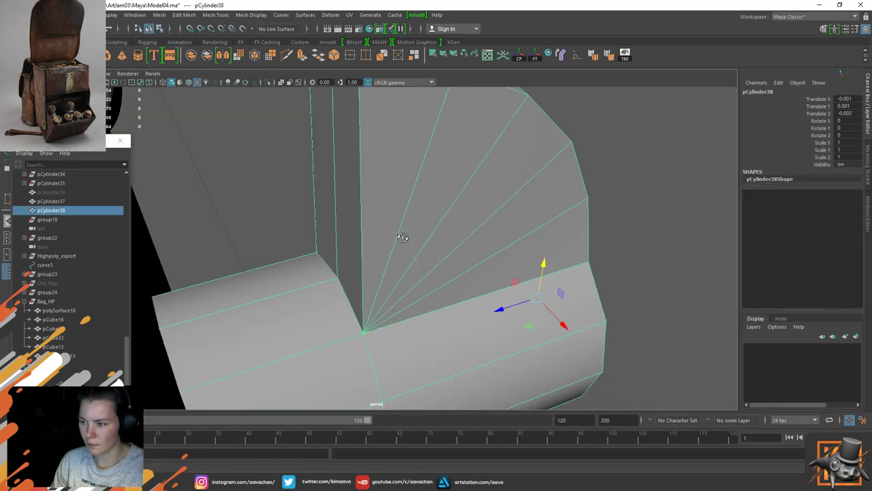
pyautogui.hotkey('ctrl', '1')
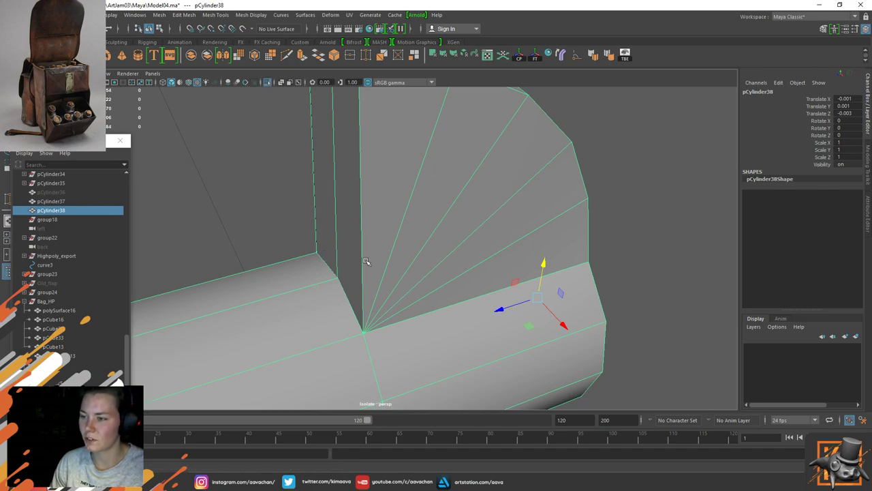
pyautogui.moveTo(383, 247)
pyautogui.keyDown('alt'); pyautogui.mouseDown()
pyautogui.moveTo(403, 235)
pyautogui.moveTo(396, 241)
pyautogui.mouseUp(); pyautogui.keyUp('alt')
pyautogui.keyDown('alt'); pyautogui.moveTo(409, 242); pyautogui.dragTo(456, 253, button='right'); pyautogui.keyUp('alt')
pyautogui.moveTo(456, 252)
pyautogui.keyDown('alt'); pyautogui.mouseDown()
pyautogui.moveTo(520, 253)
pyautogui.moveTo(467, 243)
pyautogui.mouseUp(); pyautogui.keyUp('alt')
pyautogui.moveTo(471, 219); pyautogui.dragTo(471, 246, button='right')
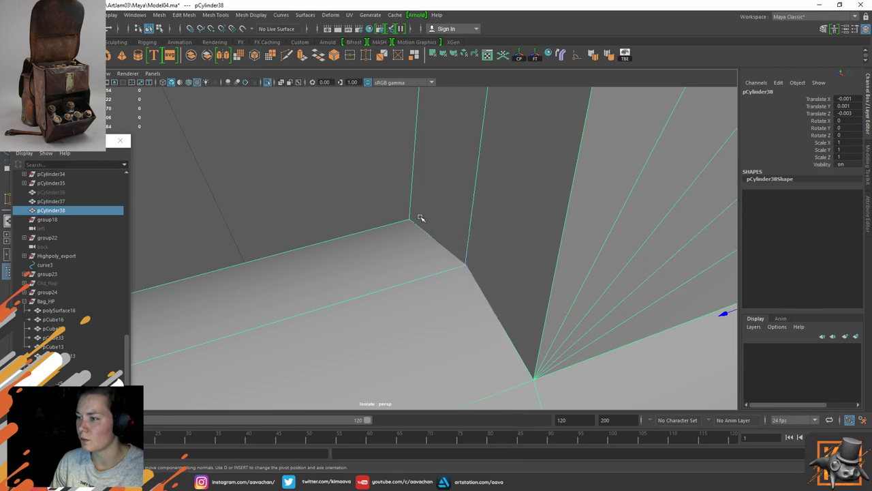
pyautogui.press('4')
pyautogui.click(464, 288)
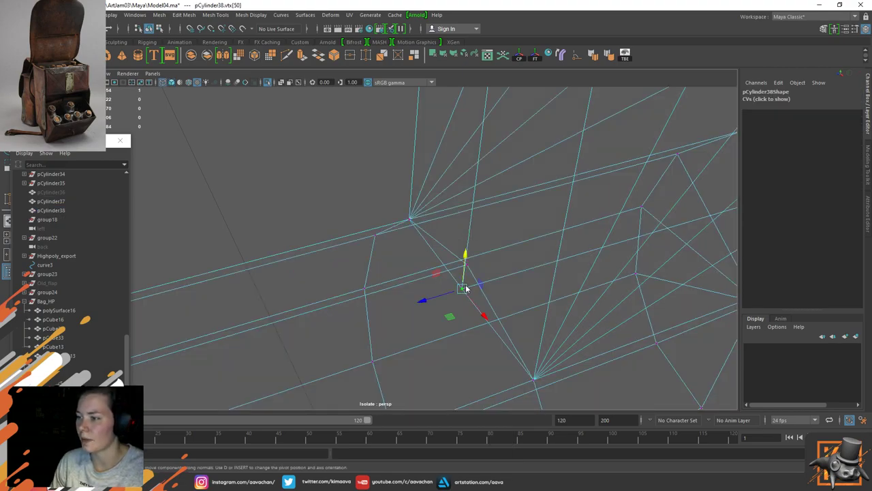
pyautogui.keyDown('shift'); pyautogui.moveTo(463, 288); pyautogui.dragTo(459, 260, button='right'); pyautogui.keyUp('shift')
pyautogui.moveTo(462, 288); pyautogui.dragTo(467, 262)
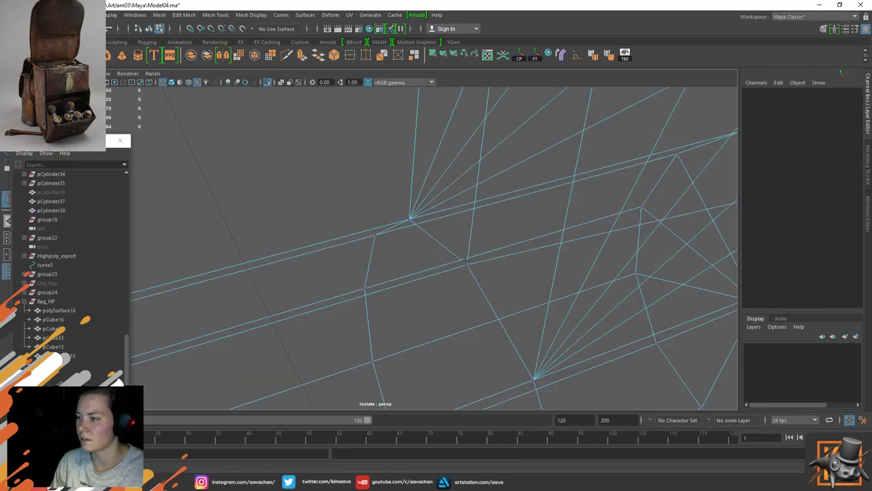
pyautogui.moveTo(443, 240); pyautogui.dragTo(483, 204, button='right')
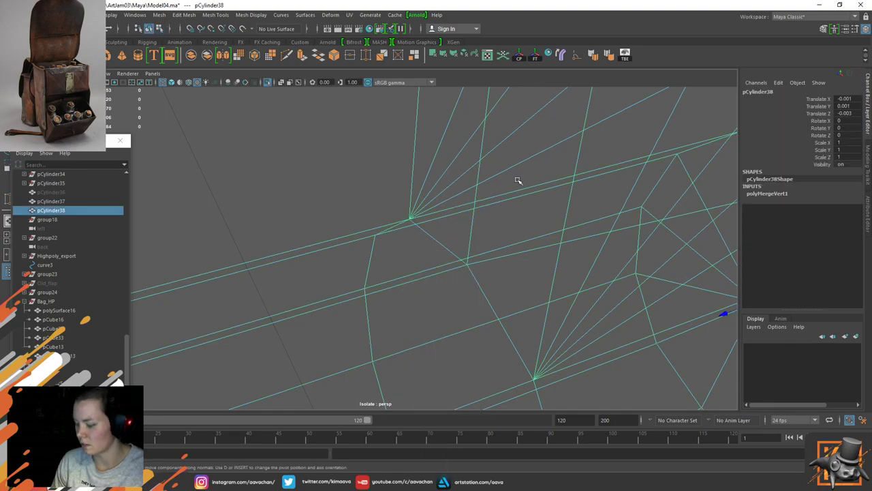
# Step: Inspect the shaded lock knob from several sides, preview it smoothed, and return to the unsmoothed display
pyautogui.press('5')
pyautogui.press('f')
pyautogui.keyDown('alt'); pyautogui.moveTo(525, 214); pyautogui.dragTo(368, 213); pyautogui.keyUp('alt')
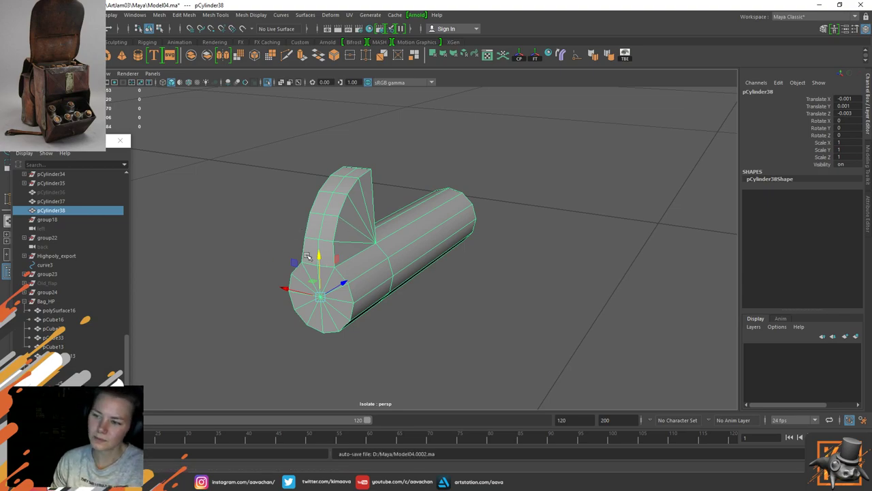
pyautogui.scroll(3, 313, 274)
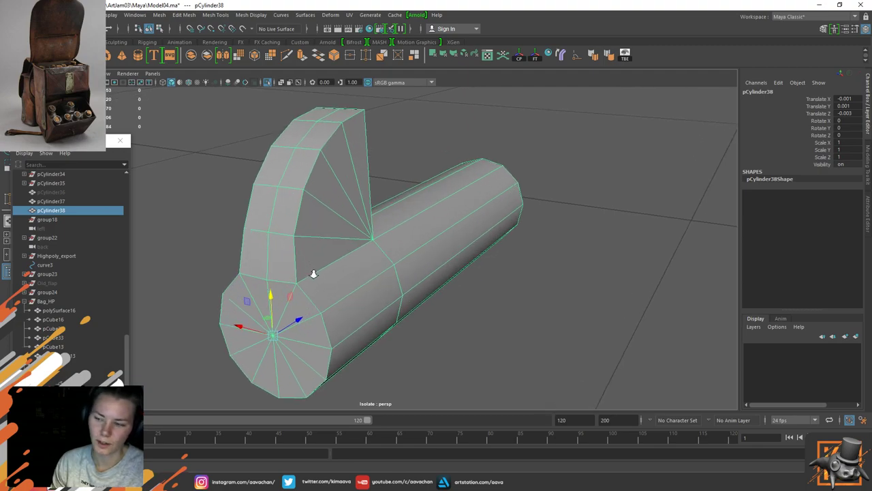
pyautogui.keyDown('alt'); pyautogui.moveTo(313, 274); pyautogui.dragTo(355, 286, button='right'); pyautogui.keyUp('alt')
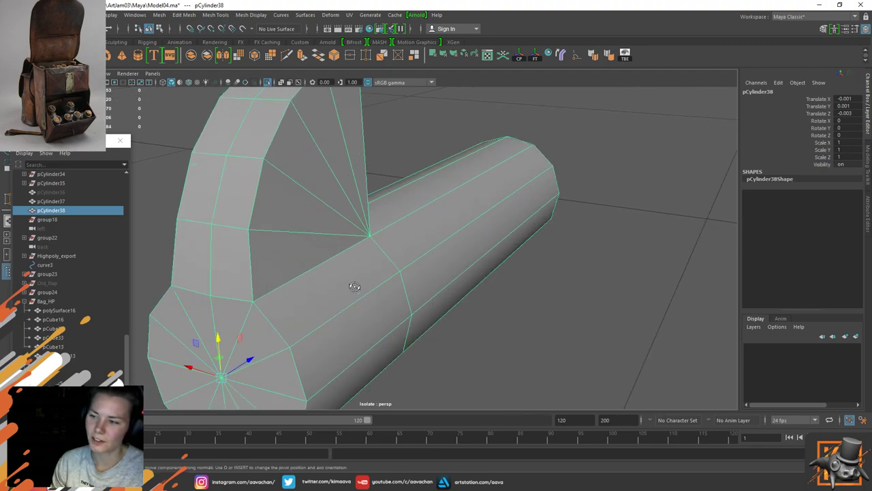
pyautogui.keyDown('alt'); pyautogui.moveTo(354, 287); pyautogui.dragTo(302, 267); pyautogui.keyUp('alt')
pyautogui.moveTo(296, 195); pyautogui.dragTo(451, 165, button='right')
pyautogui.click(452, 166)
pyautogui.click(286, 253)
pyautogui.press('3')
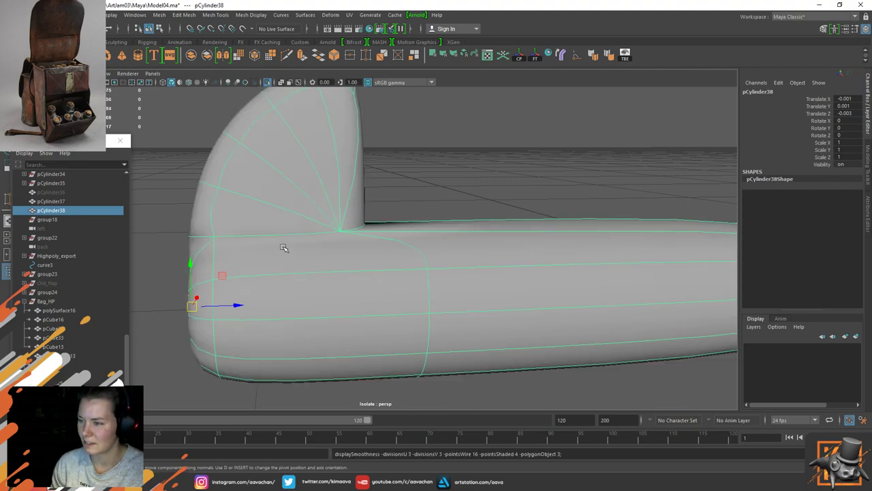
pyautogui.press('1')
pyautogui.scroll(-4, 331, 204)
pyautogui.keyDown('alt'); pyautogui.moveTo(332, 216); pyautogui.dragTo(351, 263); pyautogui.keyUp('alt')
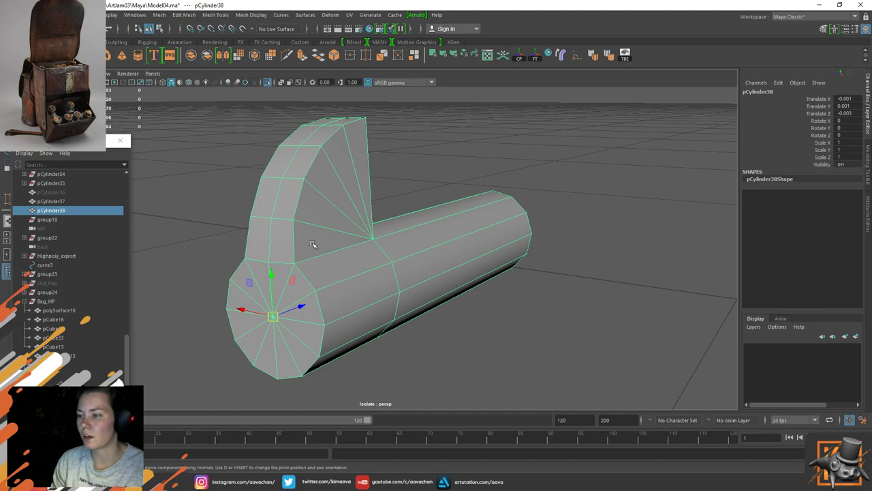
# Step: Insert an edge loop around the lock cylinder just behind the thumb piece's inner corner, and delete the knob's construction history
pyautogui.scroll(5, 390, 255)
pyautogui.scroll(-1, 391, 256)
pyautogui.keyDown('alt'); pyautogui.moveTo(404, 255); pyautogui.dragTo(335, 244); pyautogui.keyUp('alt')
pyautogui.keyDown('shift'); pyautogui.moveTo(411, 240); pyautogui.dragTo(402, 242, button='right'); pyautogui.keyUp('shift')
pyautogui.click(380, 240)
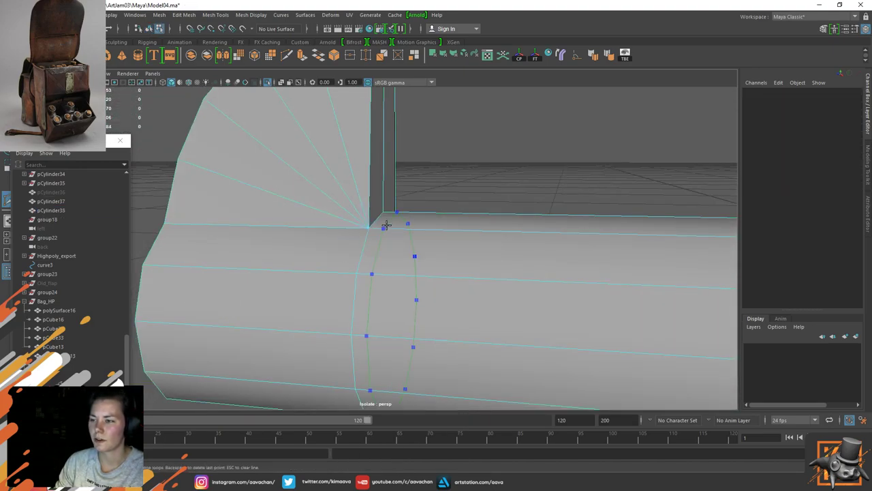
pyautogui.keyDown('ctrl'); pyautogui.click(381, 229); pyautogui.keyUp('ctrl')
pyautogui.press('w')
pyautogui.moveTo(328, 217); pyautogui.dragTo(372, 203, button='right')
pyautogui.hotkey('alt', 'shift', 'd')
pyautogui.press('f')
pyautogui.keyDown('alt'); pyautogui.moveTo(360, 279); pyautogui.dragTo(366, 256); pyautogui.keyUp('alt')
pyautogui.scroll(5, 313, 250)
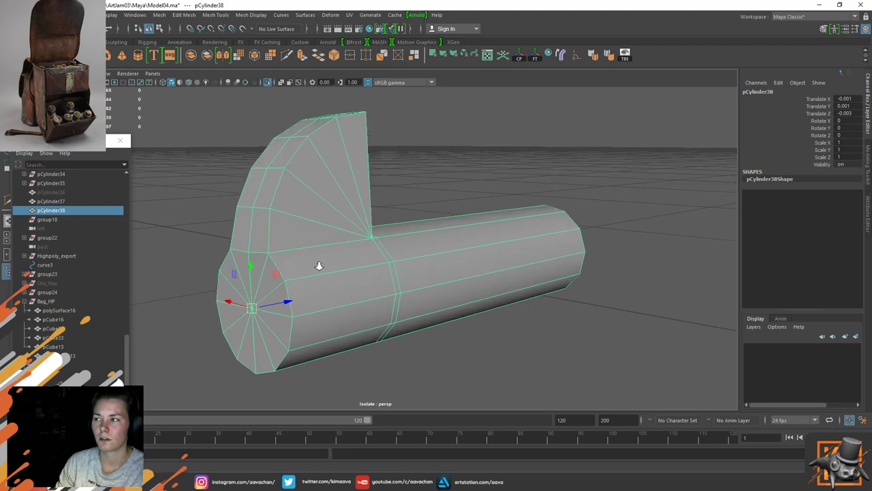
# Step: Insert an edge loop around the lock cylinder just behind its front cap with the Multi-Cut tool
pyautogui.keyDown('shift'); pyautogui.moveTo(289, 250); pyautogui.dragTo(266, 255, button='right'); pyautogui.keyUp('shift')
pyautogui.press('w')
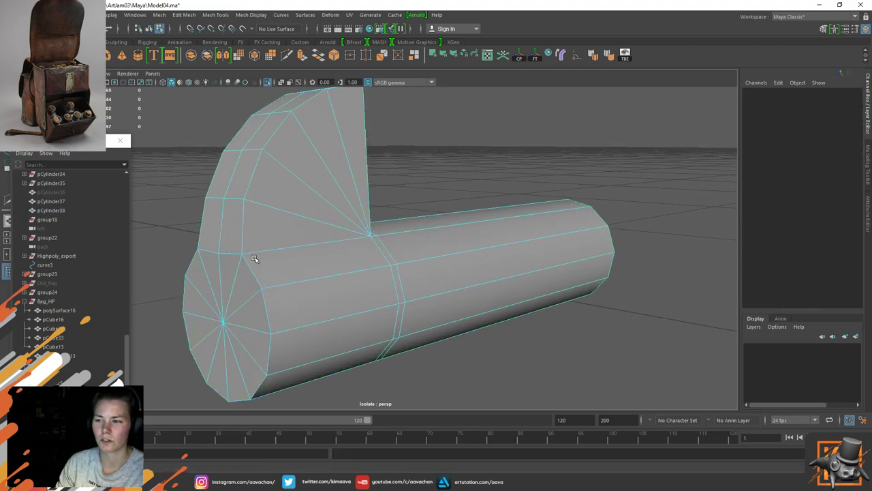
pyautogui.moveTo(250, 220); pyautogui.dragTo(251, 247, button='right')
pyautogui.doubleClick(259, 229)
pyautogui.click(259, 229)
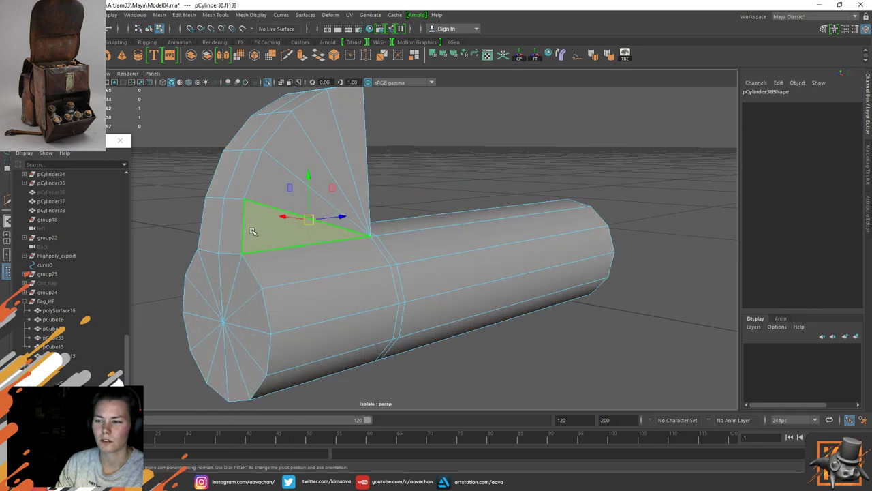
pyautogui.scroll(4, 268, 253)
pyautogui.keyDown('alt'); pyautogui.moveTo(265, 253); pyautogui.dragTo(296, 247, button='middle'); pyautogui.keyUp('alt')
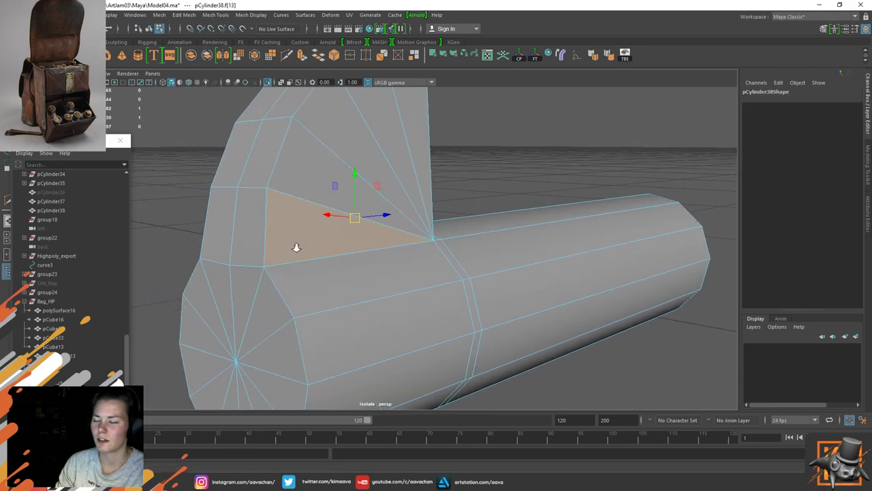
pyautogui.scroll(-1, 296, 248)
pyautogui.moveTo(291, 218); pyautogui.dragTo(336, 180, button='right')
pyautogui.keyDown('shift'); pyautogui.moveTo(287, 242); pyautogui.dragTo(242, 243, button='right'); pyautogui.keyUp('shift')
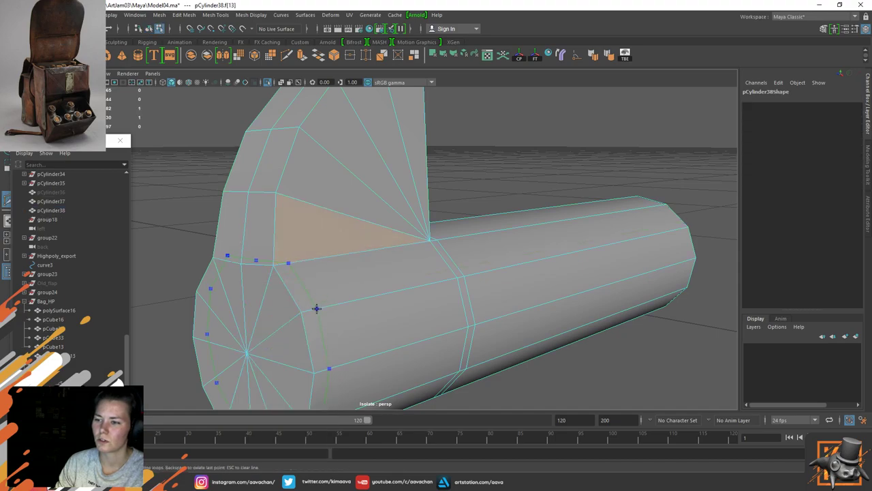
pyautogui.keyDown('ctrl'); pyautogui.click(317, 309); pyautogui.keyUp('ctrl')
pyautogui.press('w')
# Step: Delete one bottom face of the thumb piece's curved rim to open the knob, and delete the hidden faces inside
pyautogui.keyDown('alt'); pyautogui.moveTo(302, 238); pyautogui.dragTo(306, 243); pyautogui.keyUp('alt')
pyautogui.moveTo(274, 219); pyautogui.dragTo(275, 245, button='right')
pyautogui.click(275, 249)
pyautogui.press('Delete')
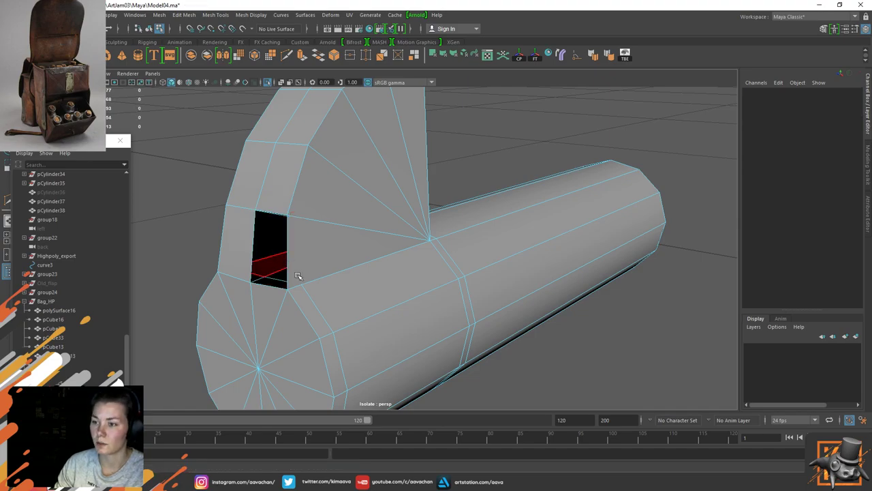
pyautogui.keyDown('alt'); pyautogui.moveTo(298, 275); pyautogui.dragTo(368, 289); pyautogui.keyUp('alt')
pyautogui.click(350, 282)
pyautogui.click(330, 292)
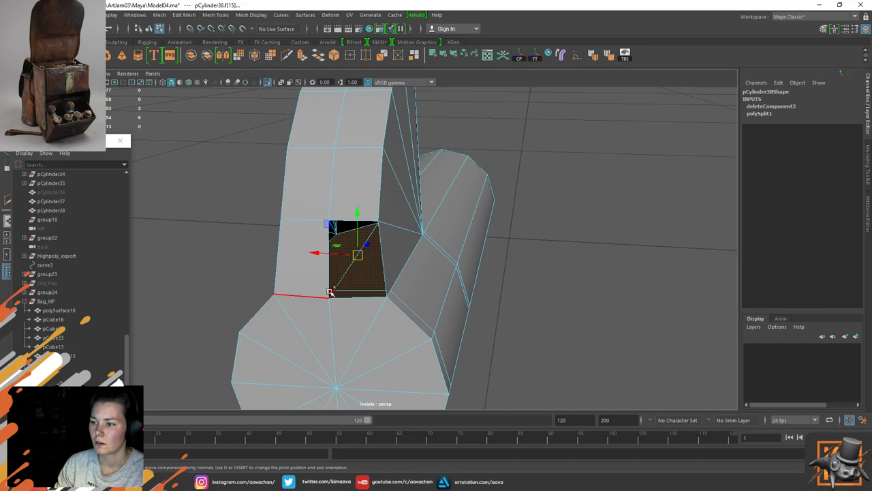
pyautogui.press('Delete')
# Step: Merge the selected vertices around the base of the thumb piece and the lock cylinder
pyautogui.keyDown('alt'); pyautogui.moveTo(327, 259); pyautogui.dragTo(428, 203); pyautogui.keyUp('alt')
pyautogui.moveTo(429, 201); pyautogui.dragTo(326, 182, button='right')
pyautogui.moveTo(196, 175); pyautogui.dragTo(526, 371)
pyautogui.keyDown('shift'); pyautogui.moveTo(381, 297); pyautogui.dragTo(445, 192, button='right'); pyautogui.keyUp('shift')
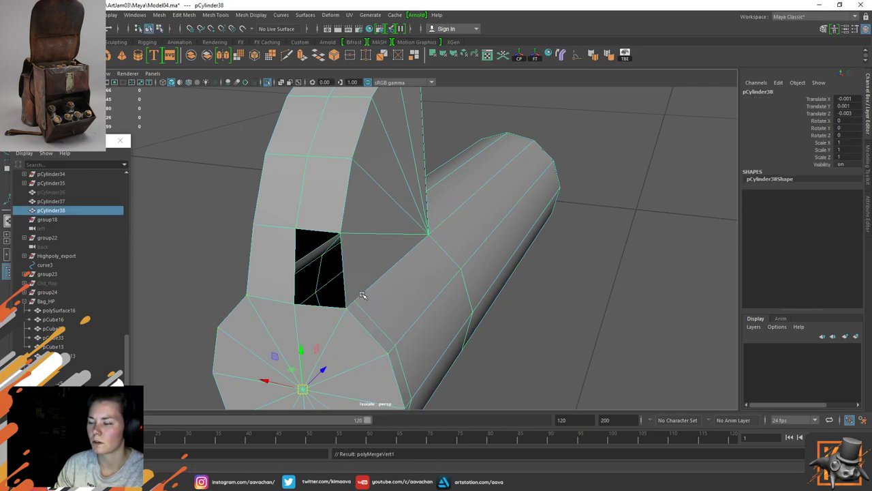
# Step: Bridge the two side edges of the hole in the thumb piece's rim to close it, and delete the knob's construction history
pyautogui.moveTo(364, 298)
pyautogui.keyDown('alt'); pyautogui.mouseDown()
pyautogui.moveTo(466, 282)
pyautogui.moveTo(379, 289)
pyautogui.mouseUp(); pyautogui.keyUp('alt')
pyautogui.moveTo(370, 220); pyautogui.dragTo(373, 151, button='right')
pyautogui.click(380, 248)
pyautogui.keyDown('shift'); pyautogui.click(321, 251); pyautogui.keyUp('shift')
pyautogui.keyDown('shift'); pyautogui.moveTo(321, 251); pyautogui.dragTo(300, 342, button='right'); pyautogui.keyUp('shift')
pyautogui.scroll(5, 333, 219)
pyautogui.moveTo(333, 220); pyautogui.dragTo(503, 174, button='right')
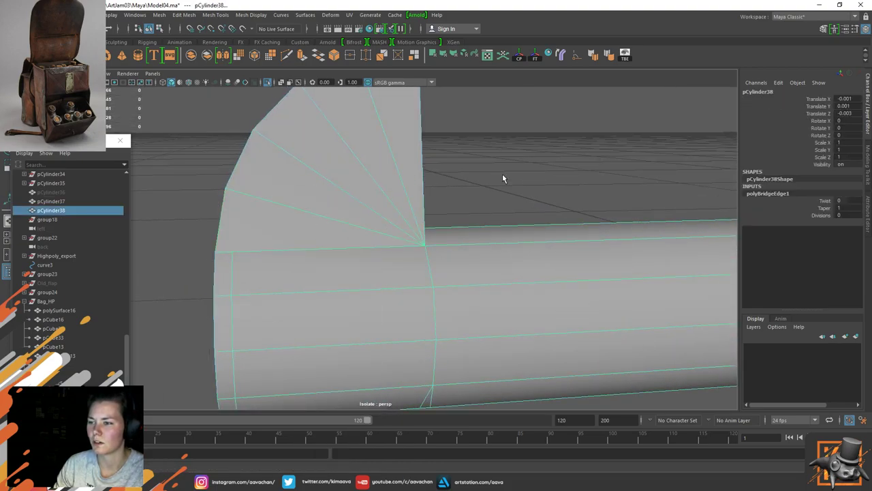
pyautogui.click(503, 174)
pyautogui.click(353, 247)
pyautogui.hotkey('alt', 'shift', 'd')
# Step: Cut an edge across the thumb piece's flat back face just below its top edge with the Multi-Cut tool
pyautogui.keyDown('alt'); pyautogui.moveTo(262, 233); pyautogui.dragTo(305, 227); pyautogui.keyUp('alt')
pyautogui.keyDown('alt'); pyautogui.moveTo(433, 265); pyautogui.dragTo(368, 191); pyautogui.keyUp('alt')
pyautogui.keyDown('shift'); pyautogui.moveTo(369, 191); pyautogui.dragTo(418, 154, button='right'); pyautogui.keyUp('shift')
pyautogui.click(377, 139)
pyautogui.click(406, 137)
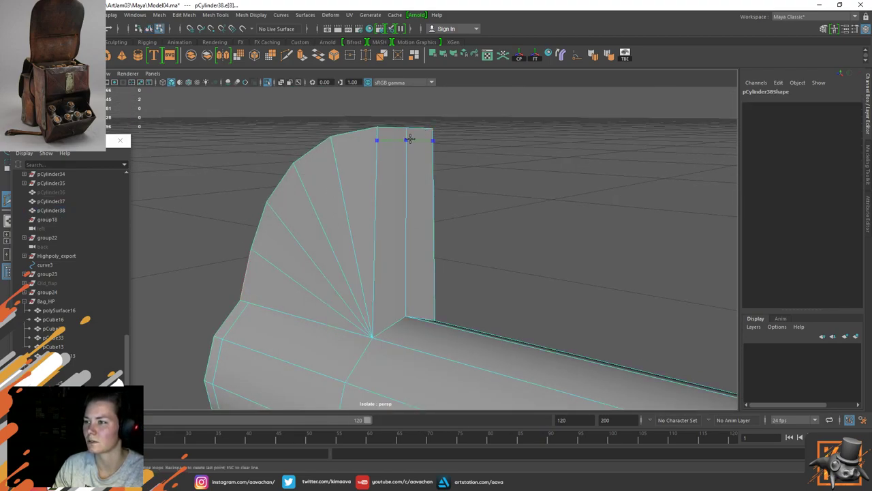
pyautogui.click(433, 138)
pyautogui.keyDown('alt'); pyautogui.moveTo(284, 189); pyautogui.dragTo(356, 179); pyautogui.keyUp('alt')
pyautogui.rightClick(372, 142)
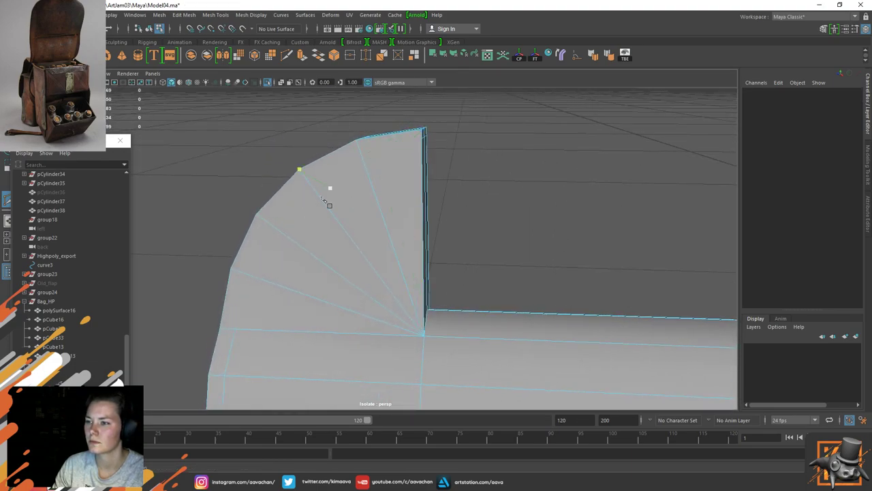
# Step: Cut a supporting edge across the thumb piece's fan-shaped side face, just inside its curved outline, up to the back edge
pyautogui.click(235, 328)
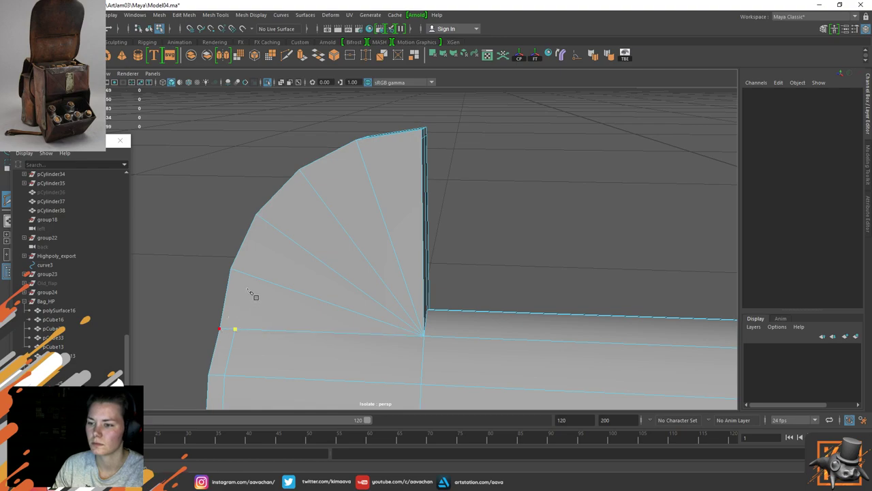
pyautogui.moveTo(253, 276); pyautogui.dragTo(246, 273)
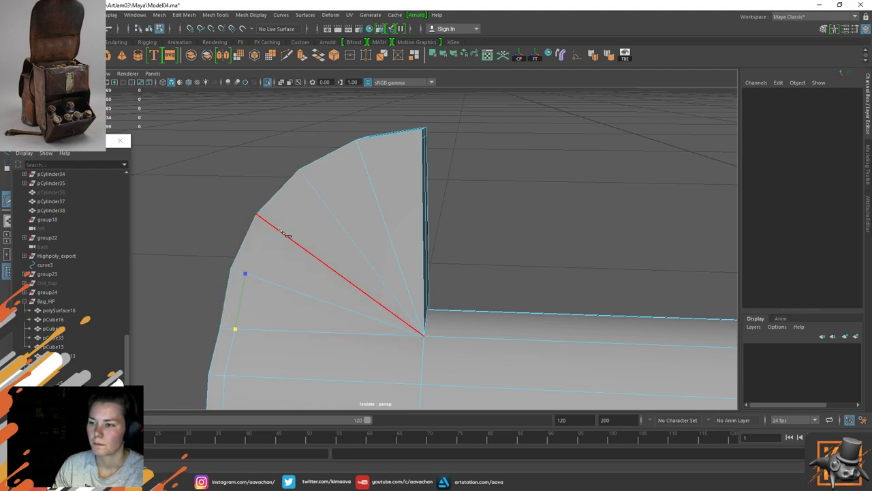
pyautogui.click(268, 222)
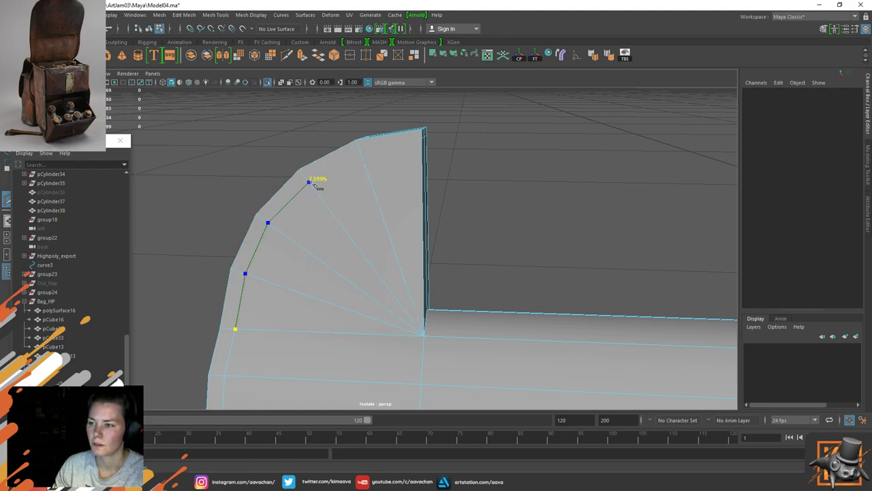
pyautogui.click(308, 181)
pyautogui.click(360, 151)
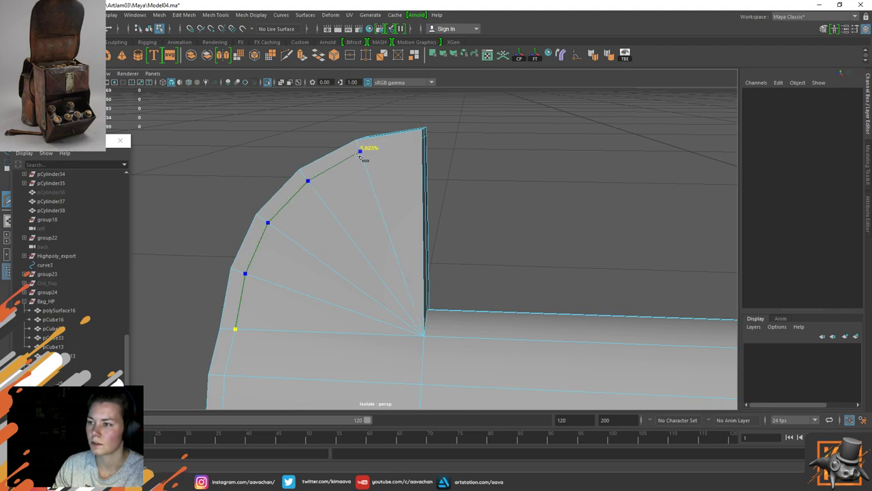
pyautogui.click(422, 139)
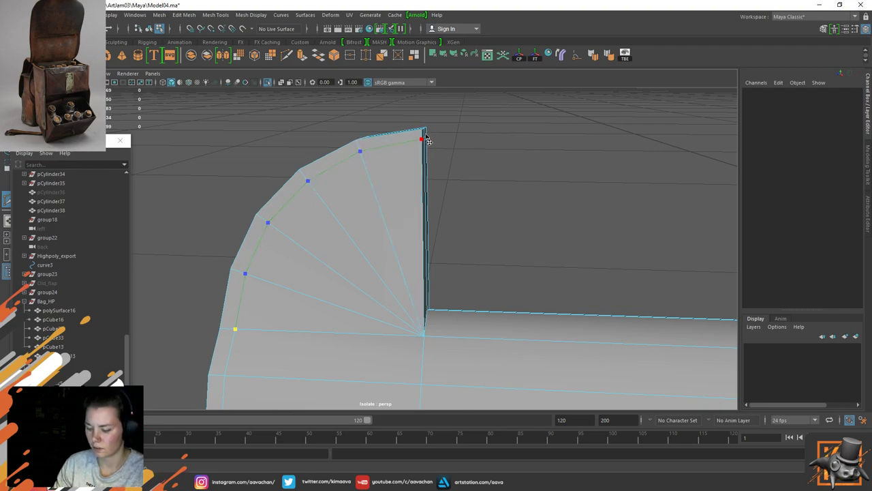
pyautogui.press('Return')
# Step: Cut a matching supporting edge just inside the curved outline on the thumb piece's opposite side face
pyautogui.keyDown('alt'); pyautogui.moveTo(477, 205); pyautogui.dragTo(318, 184); pyautogui.keyUp('alt')
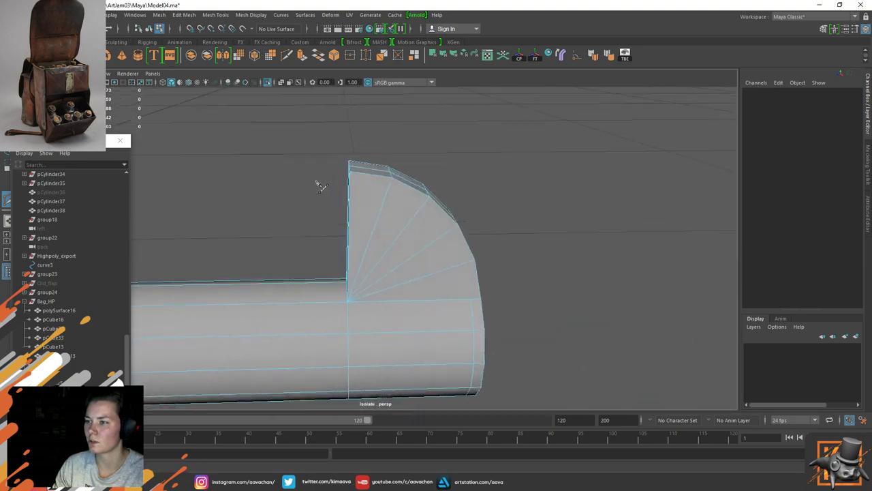
pyautogui.click(466, 263)
pyautogui.click(449, 230)
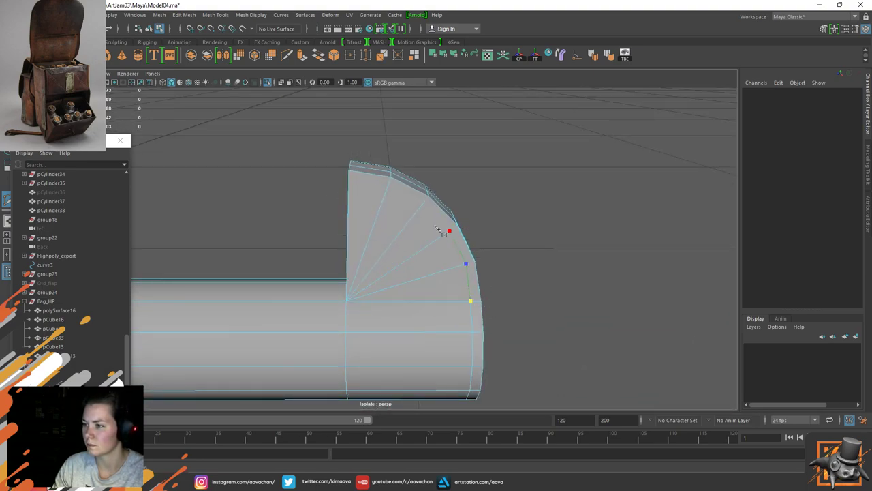
pyautogui.click(423, 201)
pyautogui.click(391, 178)
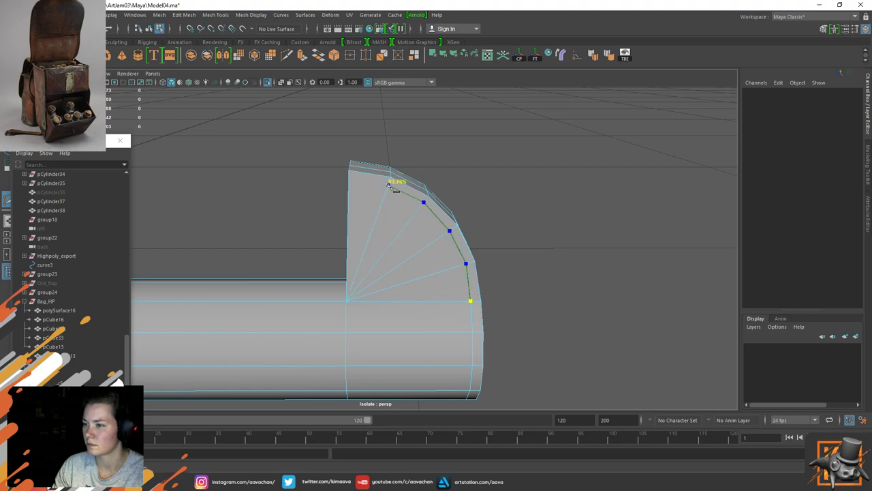
pyautogui.keyDown('alt'); pyautogui.moveTo(360, 190); pyautogui.dragTo(375, 188); pyautogui.keyUp('alt')
pyautogui.click(371, 175)
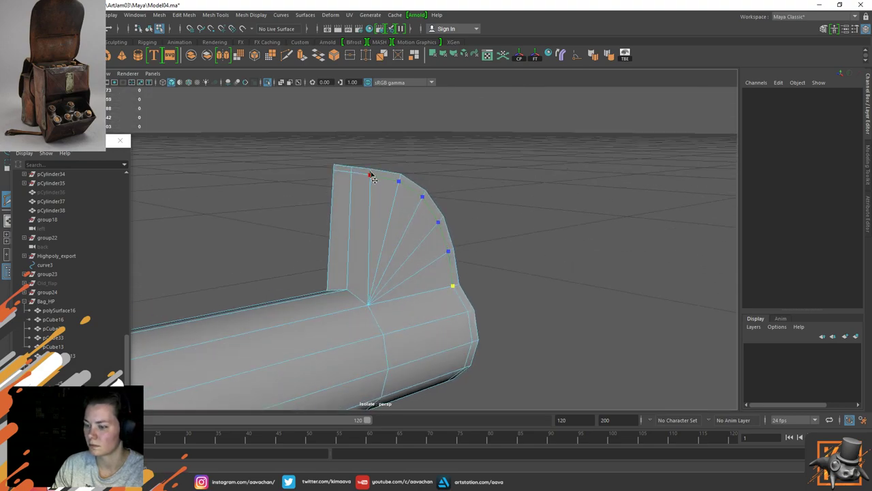
pyautogui.rightClick(375, 178)
pyautogui.press('w')
pyautogui.moveTo(386, 176); pyautogui.dragTo(490, 118, button='right')
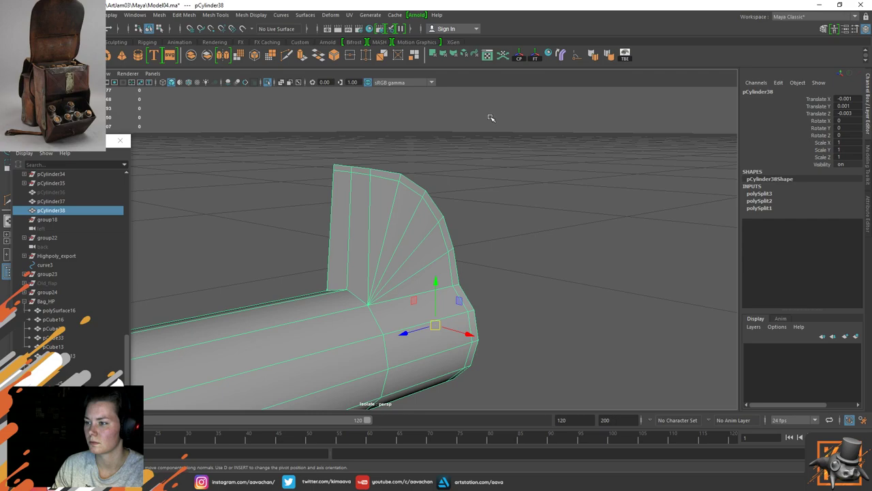
# Step: Insert supporting edge loops around the lock cylinder on both sides of the thumb piece's flat back face with Multi-Cut
pyautogui.keyDown('shift'); pyautogui.rightClick(390, 232); pyautogui.keyUp('shift')
pyautogui.click(341, 231)
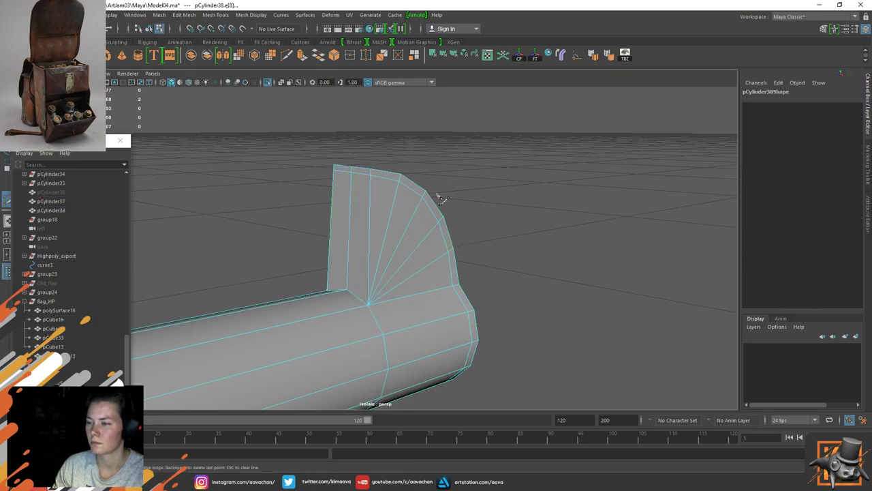
pyautogui.keyDown('alt'); pyautogui.moveTo(440, 195); pyautogui.dragTo(394, 222); pyautogui.keyUp('alt')
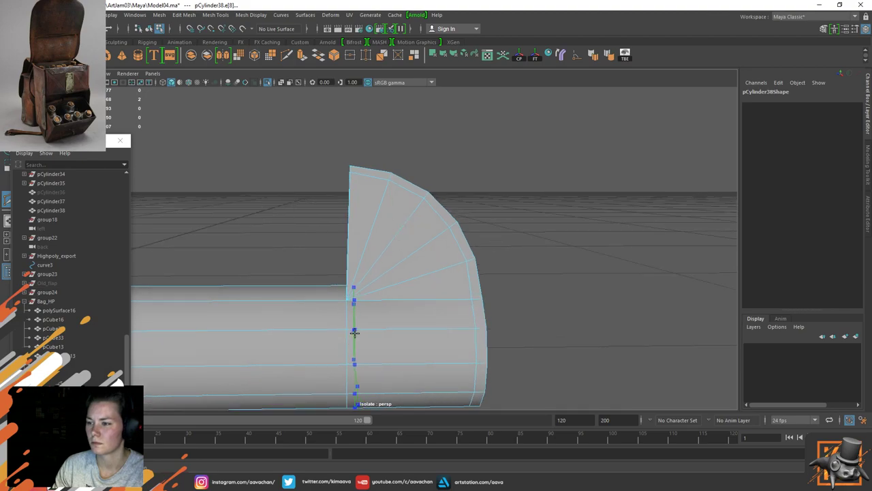
pyautogui.keyDown('ctrl'); pyautogui.click(357, 334); pyautogui.keyUp('ctrl')
pyautogui.keyDown('alt'); pyautogui.moveTo(389, 208); pyautogui.dragTo(430, 214); pyautogui.keyUp('alt')
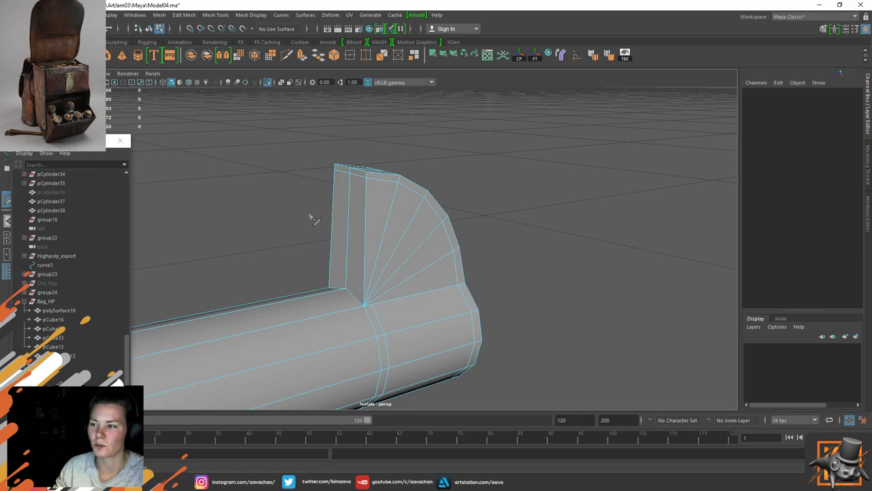
pyautogui.scroll(2, 378, 258)
pyautogui.scroll(2, 409, 240)
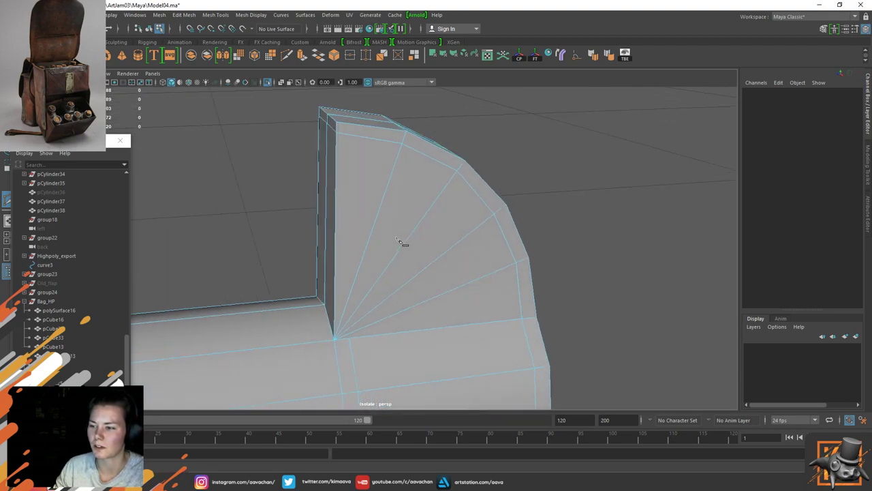
pyautogui.keyDown('alt'); pyautogui.moveTo(397, 240); pyautogui.dragTo(380, 263); pyautogui.keyUp('alt')
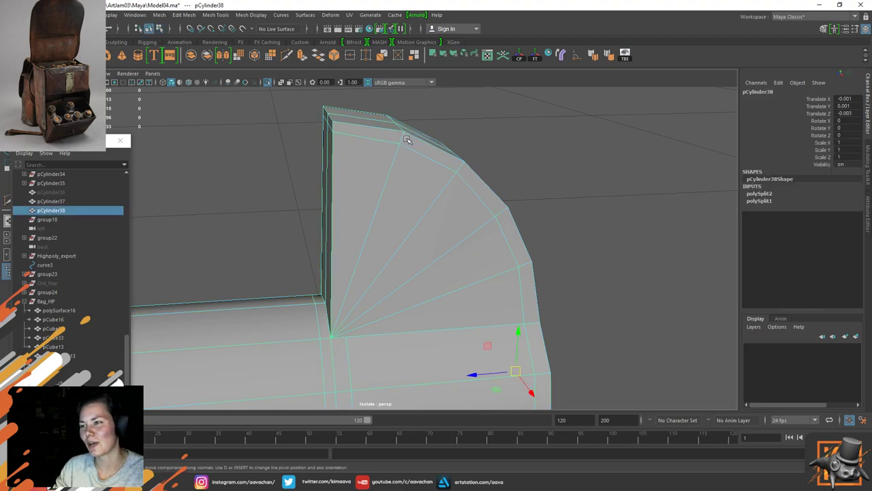
pyautogui.moveTo(339, 189); pyautogui.dragTo(408, 141, button='right')
pyautogui.moveTo(375, 197); pyautogui.dragTo(326, 198, button='right')
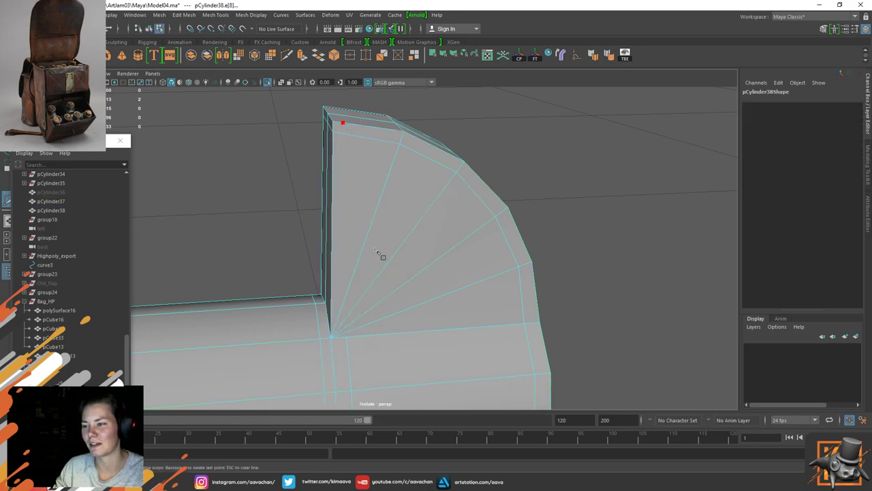
pyautogui.click(331, 335)
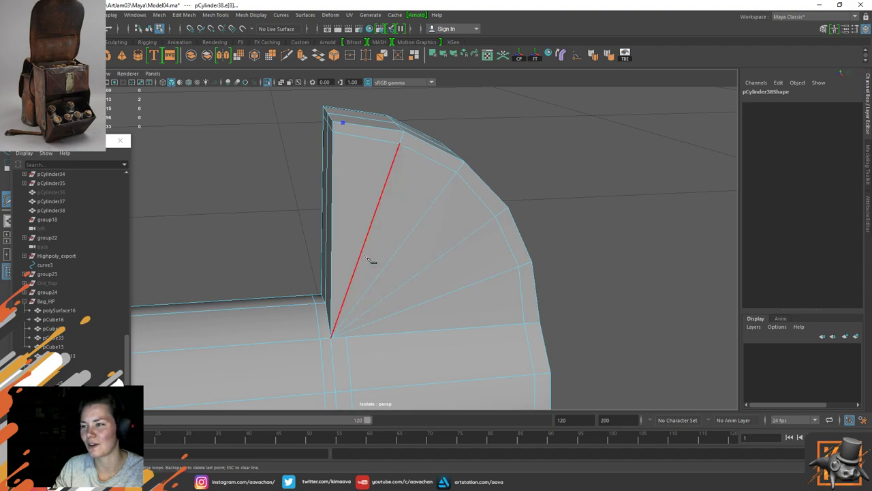
pyautogui.press('w')
# Step: Delete the knob's construction history and check its shape in smooth preview
pyautogui.moveTo(356, 203); pyautogui.dragTo(503, 141, button='right')
pyautogui.click(503, 141)
pyautogui.click(361, 234)
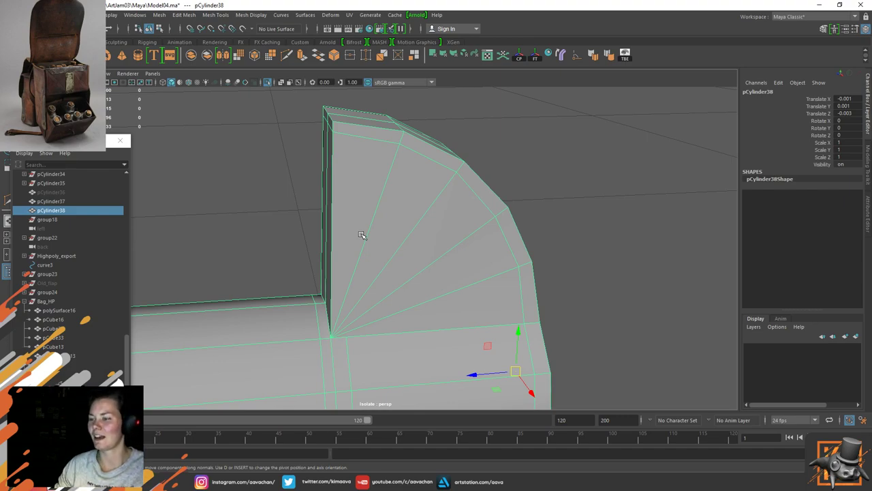
pyautogui.press('3')
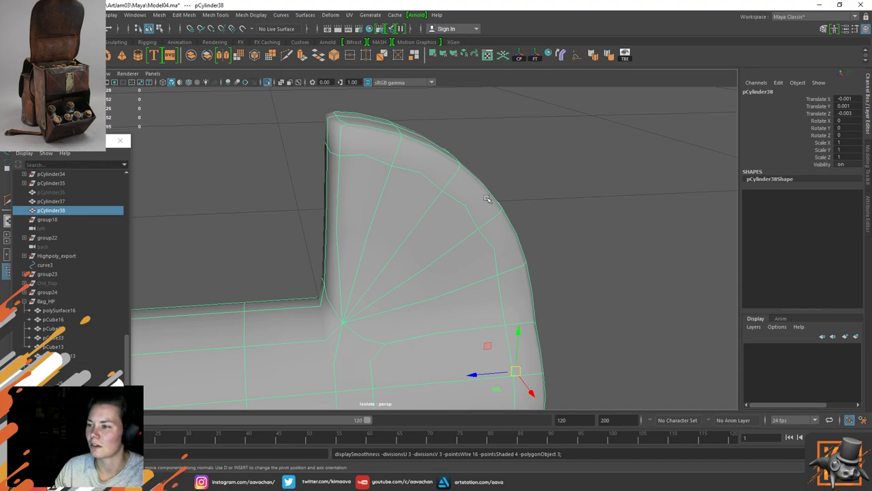
pyautogui.click(508, 187)
pyautogui.scroll(-5, 439, 255)
pyautogui.keyDown('alt'); pyautogui.moveTo(490, 216); pyautogui.dragTo(350, 234); pyautogui.keyUp('alt')
pyautogui.scroll(4, 386, 280)
pyautogui.scroll(1, 334, 320)
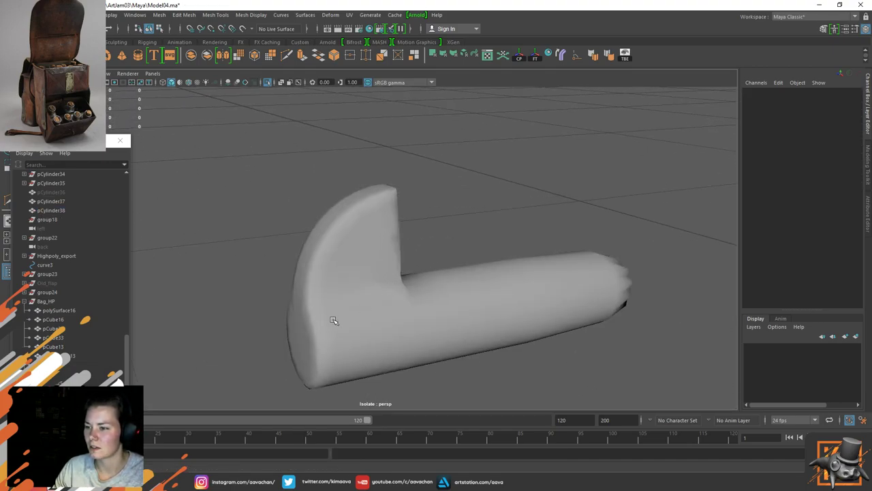
# Step: Turn off the smooth preview and insert a supporting edge loop close to the far end of the lock cylinder
pyautogui.click(334, 319)
pyautogui.press('1')
pyautogui.keyDown('alt'); pyautogui.moveTo(333, 291); pyautogui.dragTo(395, 259); pyautogui.keyUp('alt')
pyautogui.keyDown('shift'); pyautogui.moveTo(335, 263); pyautogui.dragTo(293, 261, button='right'); pyautogui.keyUp('shift')
pyautogui.keyDown('ctrl'); pyautogui.click(380, 257); pyautogui.keyUp('ctrl')
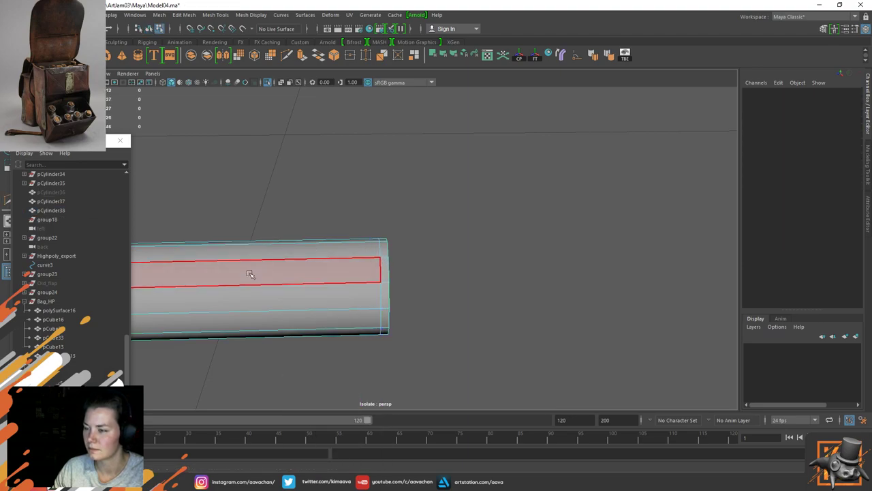
pyautogui.keyDown('alt'); pyautogui.moveTo(249, 273); pyautogui.dragTo(376, 271); pyautogui.keyUp('alt')
# Step: Preview the knob smoothed and examine the cylinder end and the base of the thumb piece from both sides
pyautogui.press('3')
pyautogui.moveTo(383, 204); pyautogui.dragTo(461, 170, button='right')
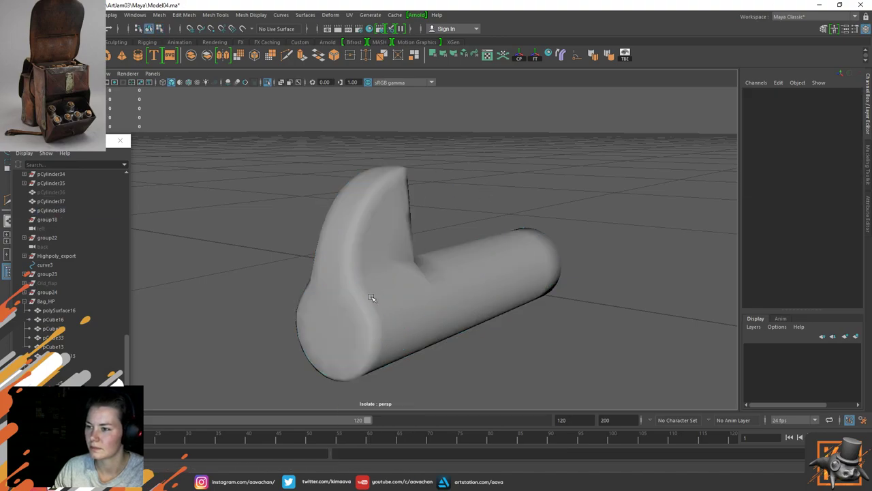
pyautogui.keyDown('alt'); pyautogui.moveTo(409, 300); pyautogui.dragTo(573, 261); pyautogui.keyUp('alt')
pyautogui.click(386, 270)
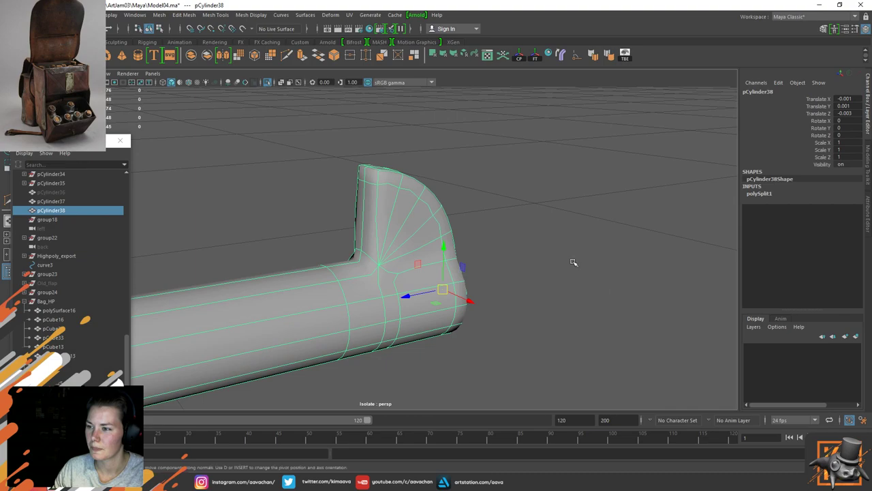
pyautogui.click(478, 315)
pyautogui.keyDown('alt'); pyautogui.moveTo(511, 287); pyautogui.dragTo(373, 288); pyautogui.keyUp('alt')
# Step: Turn off the smooth preview and insert an edge loop around the base of the thumb piece, just above the cylinder
pyautogui.click(339, 289)
pyautogui.press('1')
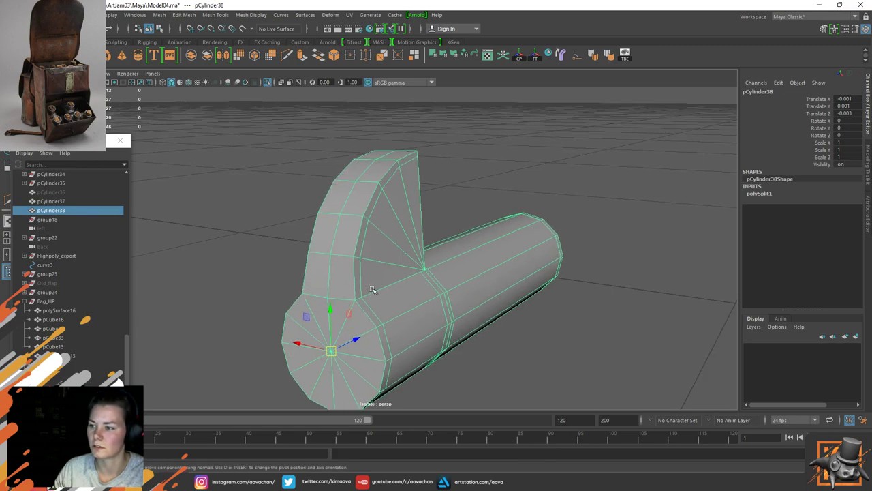
pyautogui.keyDown('ctrl'); pyautogui.moveTo(382, 268); pyautogui.dragTo(317, 271, button='right'); pyautogui.keyUp('ctrl')
pyautogui.keyDown('alt'); pyautogui.moveTo(384, 267); pyautogui.dragTo(361, 278); pyautogui.keyUp('alt')
pyautogui.keyDown('ctrl'); pyautogui.moveTo(349, 274); pyautogui.dragTo(273, 271, button='right'); pyautogui.keyUp('ctrl')
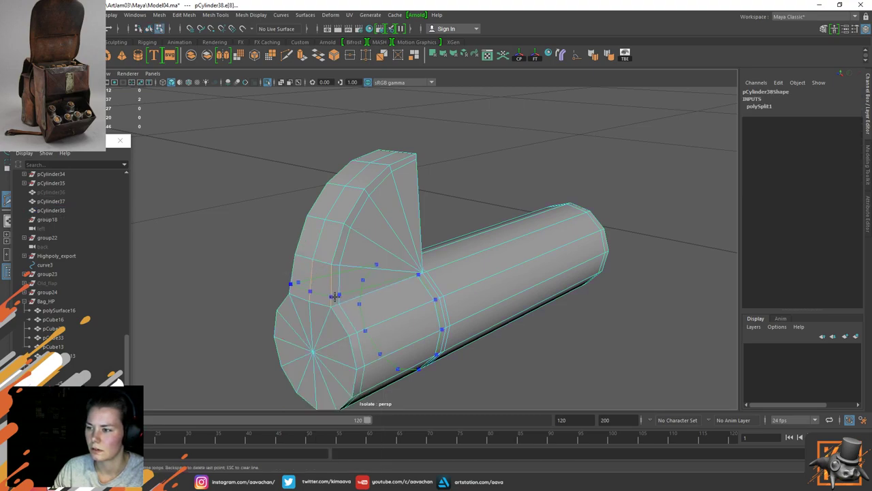
pyautogui.keyDown('ctrl'); pyautogui.click(334, 296); pyautogui.keyUp('ctrl')
pyautogui.keyDown('alt'); pyautogui.moveTo(542, 259); pyautogui.dragTo(453, 255); pyautogui.keyUp('alt')
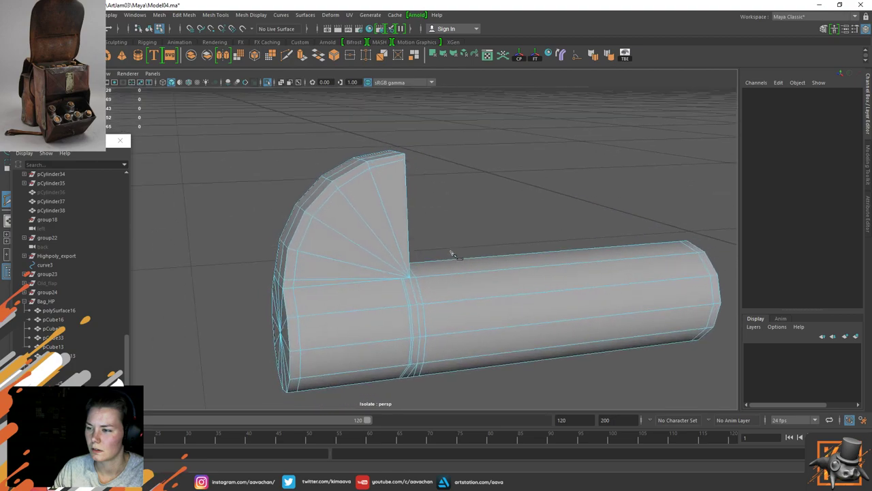
# Step: Delete the new loop's edge that crosses the thumb piece's side face just above the cylinder
pyautogui.press('q')
pyautogui.click(285, 264)
pyautogui.click(337, 278)
pyautogui.keyDown('shift'); pyautogui.moveTo(336, 278); pyautogui.dragTo(274, 295, button='right'); pyautogui.keyUp('shift')
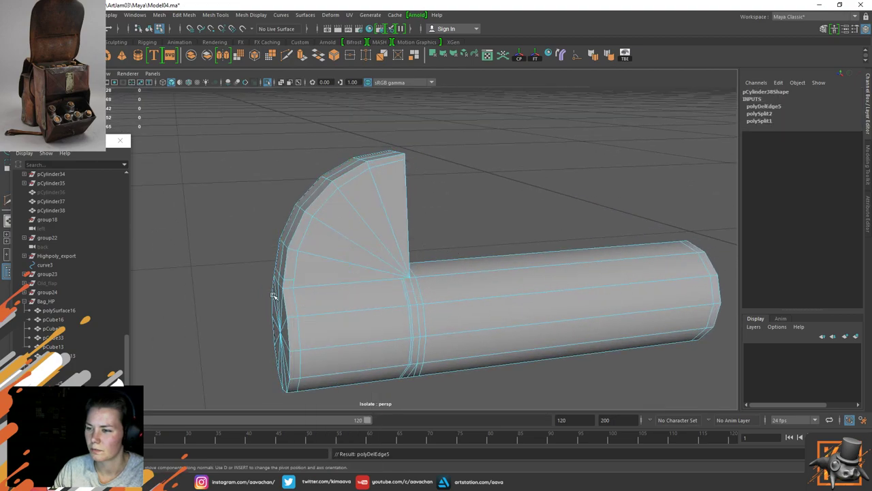
# Step: Delete the extra run of edges that the base loop left around the cylinder beside the thumb piece's back face
pyautogui.doubleClick(402, 294)
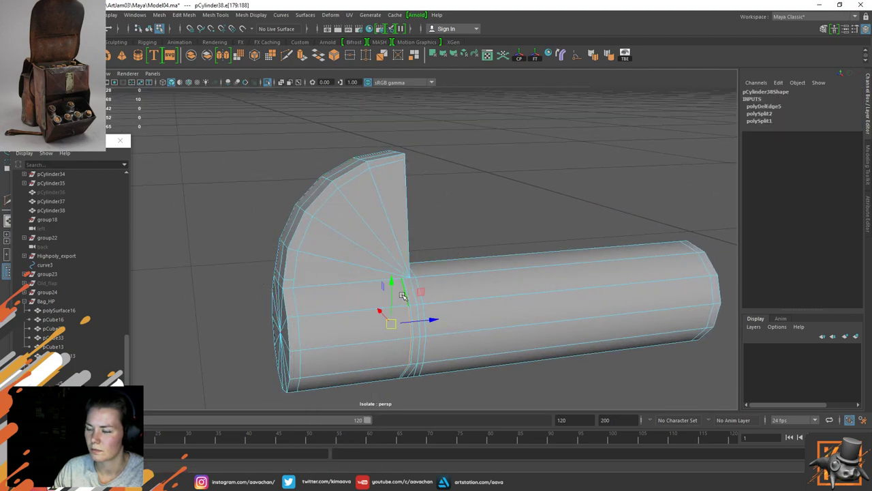
pyautogui.keyDown('ctrl'); pyautogui.moveTo(402, 295); pyautogui.dragTo(400, 206, button='right'); pyautogui.keyUp('ctrl')
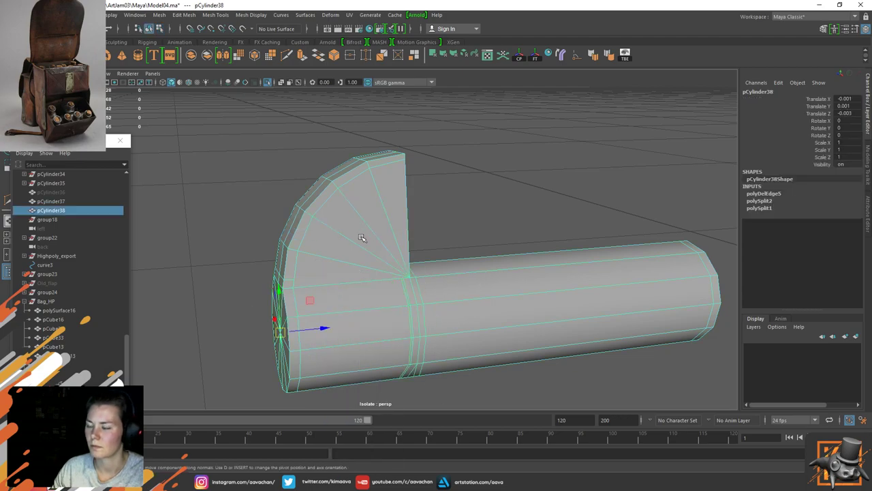
pyautogui.moveTo(392, 288); pyautogui.dragTo(389, 229, button='right')
pyautogui.keyDown('shift'); pyautogui.moveTo(398, 291); pyautogui.dragTo(347, 313, button='right'); pyautogui.keyUp('shift')
pyautogui.hotkey('ctrl', 'z')
pyautogui.click(399, 298)
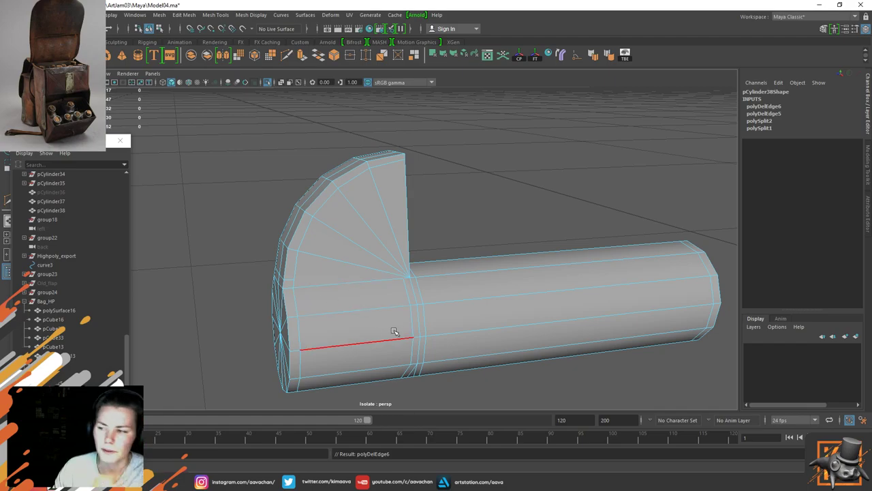
# Step: Collapse the two short leftover edges between the support loops on the cylinder's underside
pyautogui.scroll(2, 343, 266)
pyautogui.keyDown('alt'); pyautogui.moveTo(342, 266); pyautogui.dragTo(393, 268); pyautogui.keyUp('alt')
pyautogui.click(409, 260)
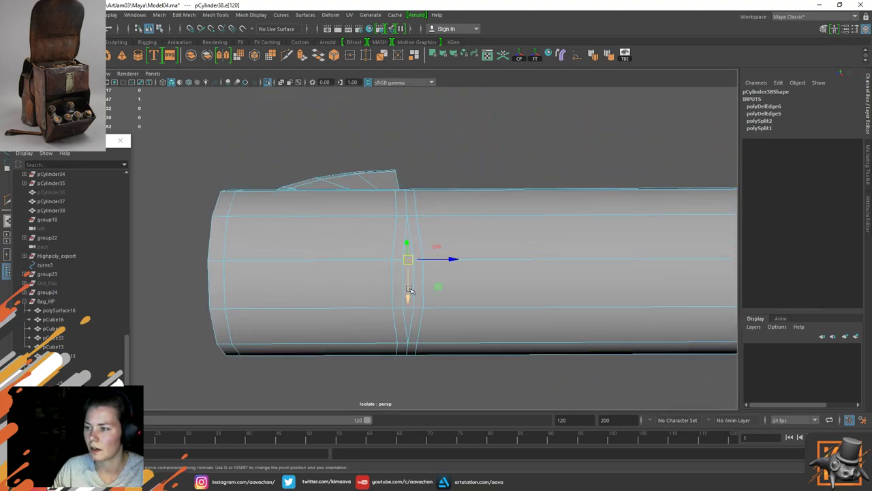
pyautogui.keyDown('shift'); pyautogui.moveTo(405, 272); pyautogui.dragTo(361, 224, button='right'); pyautogui.keyUp('shift')
pyautogui.click(409, 308)
pyautogui.press('g')
# Step: Snap the two bulging vertices of the support loop on the thumb-piece side into line with the rest of that loop
pyautogui.click(393, 259)
pyautogui.keyDown('shift'); pyautogui.click(394, 310); pyautogui.keyUp('shift')
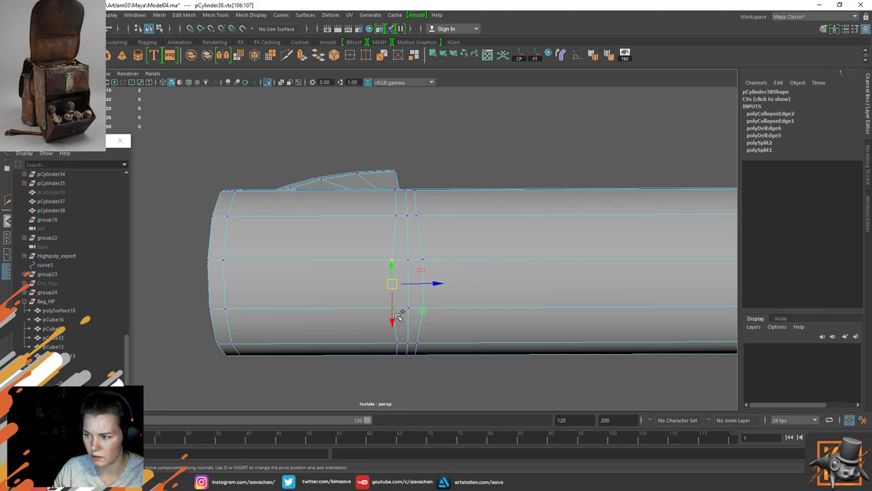
pyautogui.press('v')
pyautogui.moveTo(432, 282); pyautogui.dragTo(384, 221)
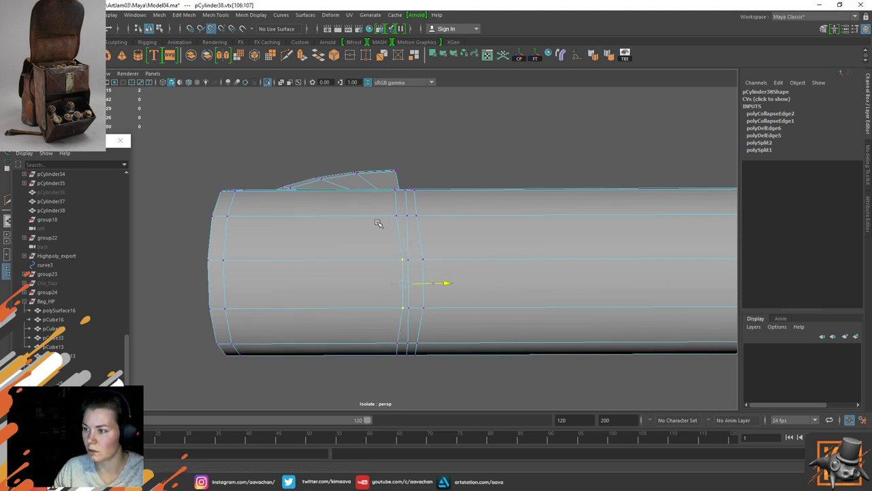
# Step: Snap the two bulging vertices of the support loop on the shaft side into line, and delete the knob's construction history
pyautogui.click(423, 257)
pyautogui.keyDown('shift'); pyautogui.click(424, 307); pyautogui.keyUp('shift')
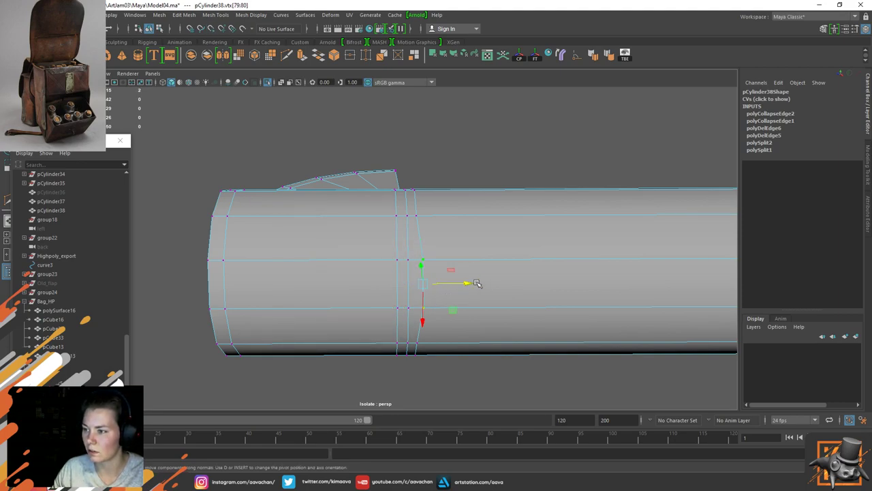
pyautogui.press('v')
pyautogui.moveTo(466, 283); pyautogui.dragTo(414, 219)
pyautogui.moveTo(361, 219); pyautogui.dragTo(409, 235, button='right')
pyautogui.click(390, 271)
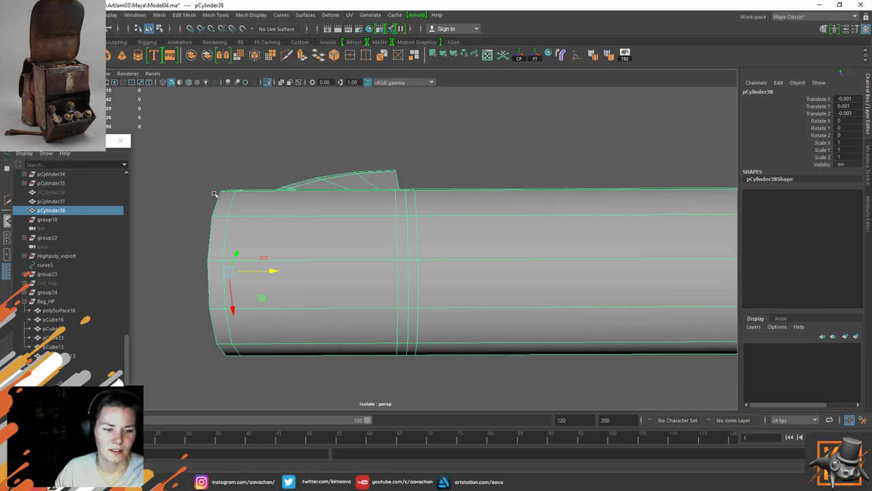
# Step: Check how the knob's thumb piece and cylinder smooth in the smooth mesh preview, and return to the unsmoothed display
pyautogui.keyDown('alt'); pyautogui.moveTo(316, 164); pyautogui.dragTo(323, 202); pyautogui.keyUp('alt')
pyautogui.moveTo(323, 202); pyautogui.dragTo(424, 170, button='right')
pyautogui.click(424, 170)
pyautogui.click(311, 255)
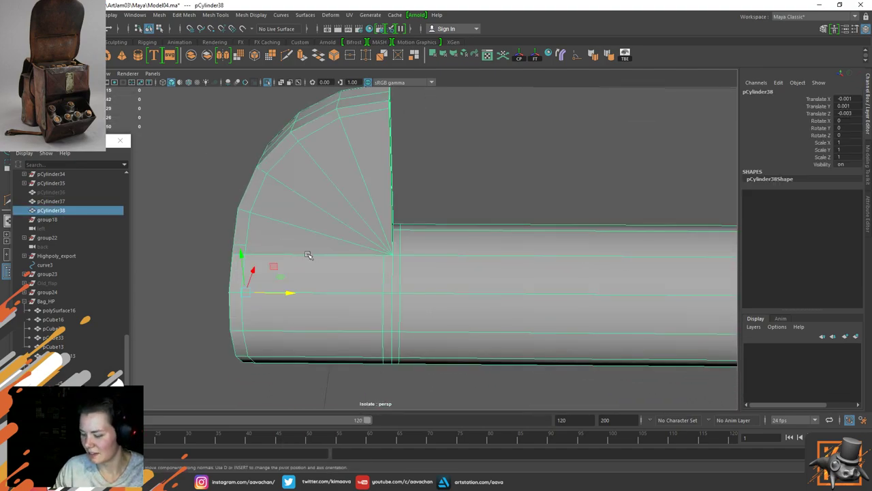
pyautogui.press('3')
pyautogui.click(520, 183)
pyautogui.keyDown('alt'); pyautogui.moveTo(343, 294); pyautogui.dragTo(379, 267); pyautogui.keyUp('alt')
pyautogui.click(379, 267)
pyautogui.press('1')
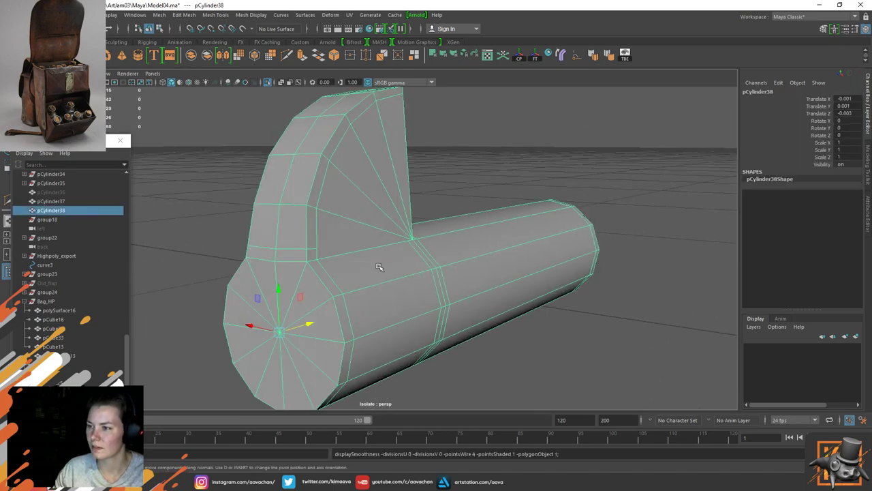
# Step: Try to cut a supporting edge around the base of the thumb piece, just above where it meets the cylinder
pyautogui.scroll(5, 351, 278)
pyautogui.keyDown('ctrl'); pyautogui.moveTo(328, 261); pyautogui.dragTo(282, 259, button='right'); pyautogui.keyUp('ctrl')
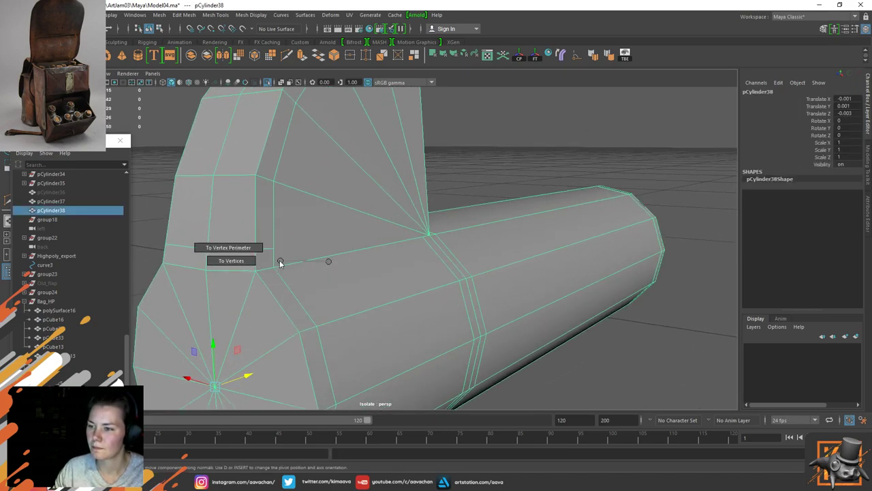
pyautogui.moveTo(278, 220)
pyautogui.mouseDown(button='right')
pyautogui.moveTo(240, 259)
pyautogui.moveTo(234, 220)
pyautogui.moveTo(277, 222)
pyautogui.mouseUp(button='right')
pyautogui.keyDown('shift'); pyautogui.moveTo(331, 261); pyautogui.dragTo(275, 272, button='right'); pyautogui.keyUp('shift')
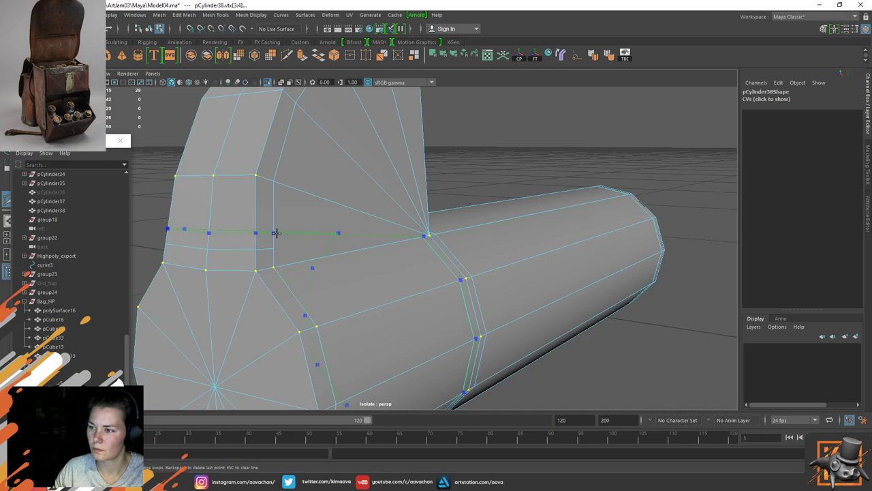
pyautogui.moveTo(278, 219); pyautogui.dragTo(354, 167, button='right')
pyautogui.keyDown('shift'); pyautogui.moveTo(306, 223); pyautogui.dragTo(269, 224, button='right'); pyautogui.keyUp('shift')
pyautogui.press('w')
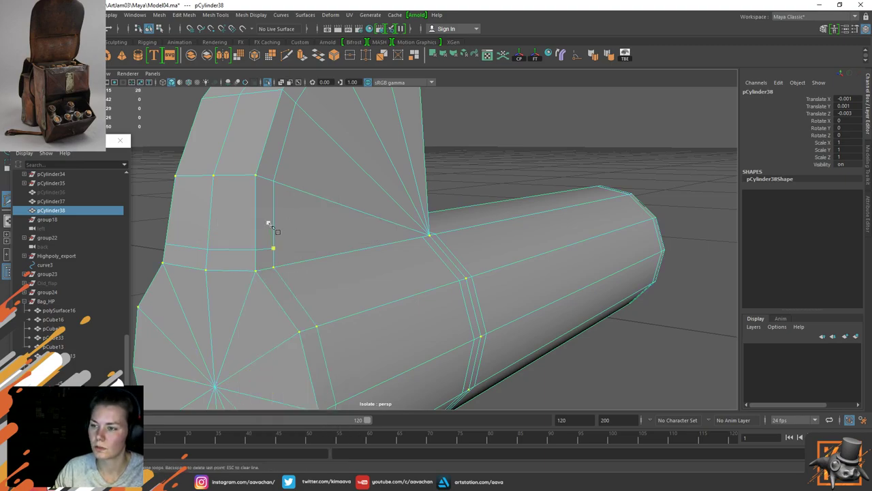
pyautogui.keyDown('alt'); pyautogui.moveTo(463, 216); pyautogui.dragTo(382, 234); pyautogui.keyUp('alt')
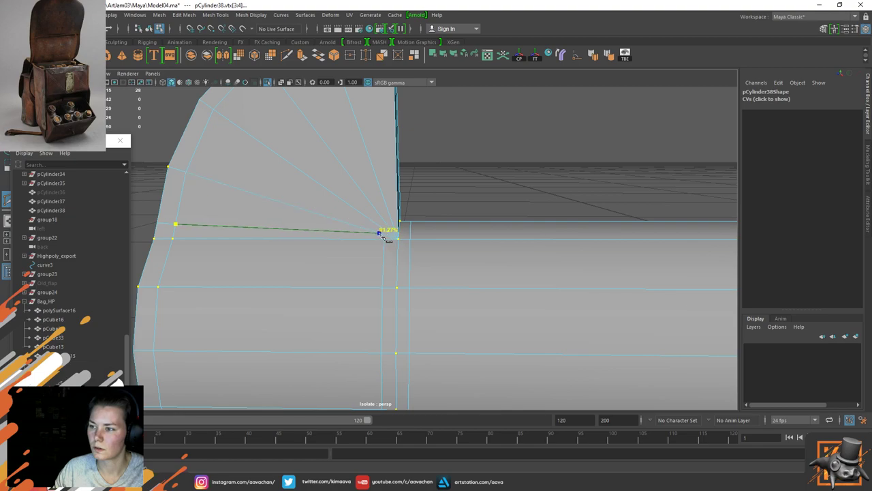
pyautogui.keyDown('alt'); pyautogui.moveTo(437, 228); pyautogui.dragTo(352, 228); pyautogui.keyUp('alt')
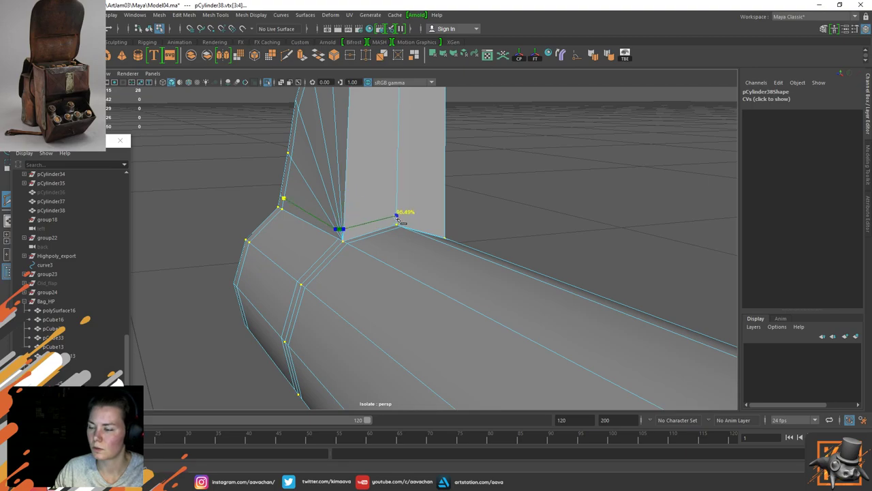
pyautogui.keyDown('alt'); pyautogui.moveTo(398, 218); pyautogui.dragTo(412, 216); pyautogui.keyUp('alt')
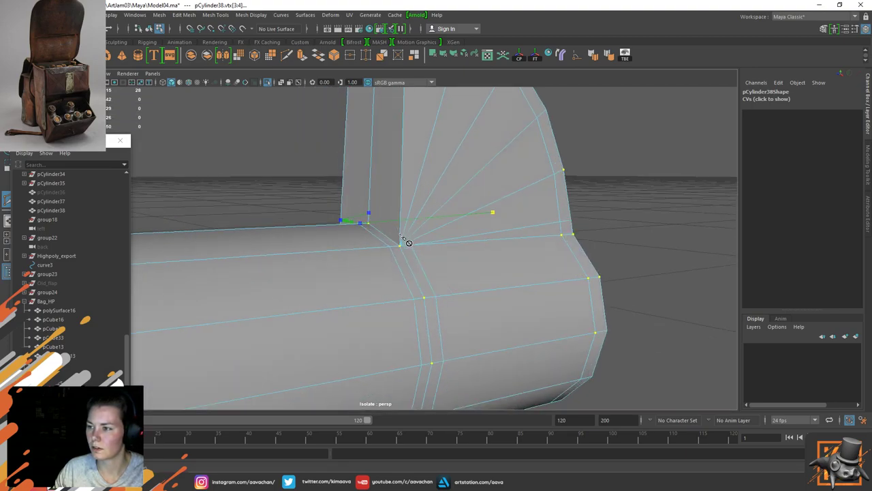
pyautogui.hotkey('ctrl', 'z')
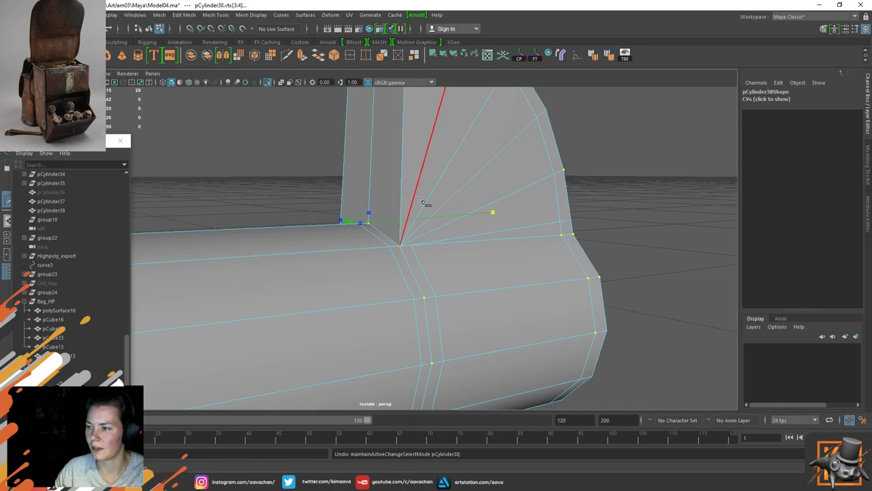
pyautogui.hotkey('ctrl', 'z')
# Step: Inspect the smoothed result of the cut around the thumb piece's base and return to the unsmoothed display
pyautogui.keyDown('alt'); pyautogui.moveTo(421, 201); pyautogui.dragTo(397, 248); pyautogui.keyUp('alt')
pyautogui.press('3')
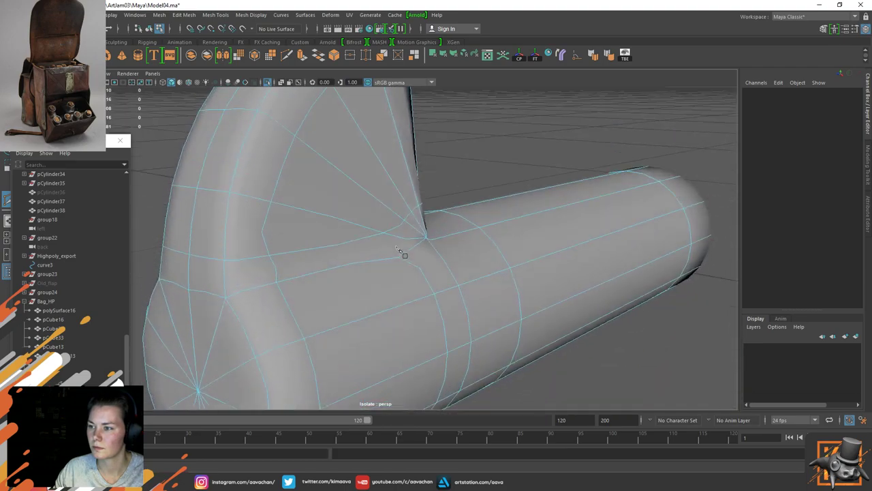
pyautogui.moveTo(351, 221); pyautogui.dragTo(432, 161, button='right')
pyautogui.press('1')
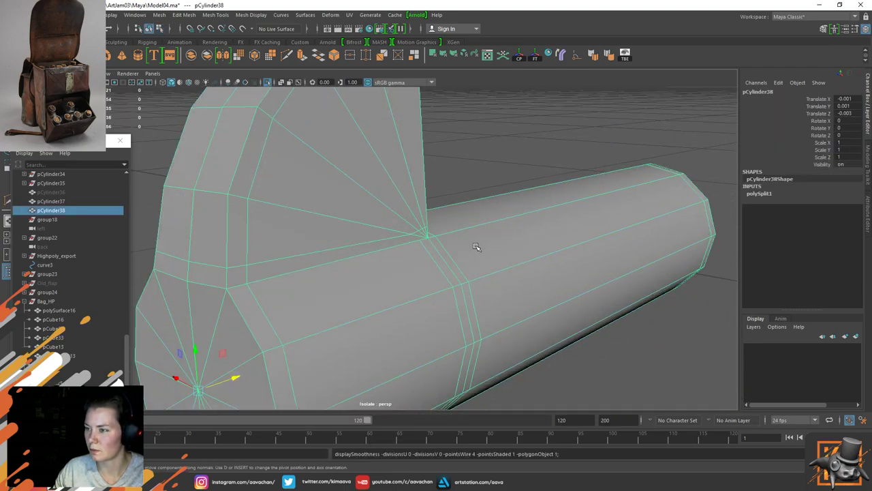
# Step: Try to delete the fan of edges on the thumb piece's side face with the base cut in place
pyautogui.keyDown('alt'); pyautogui.moveTo(476, 247); pyautogui.dragTo(370, 266); pyautogui.keyUp('alt')
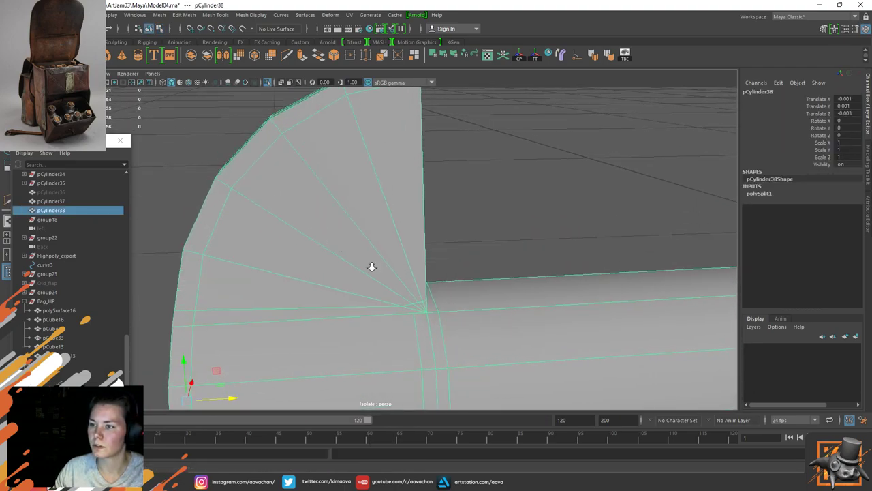
pyautogui.moveTo(335, 218); pyautogui.dragTo(341, 199, button='right')
pyautogui.click(384, 163)
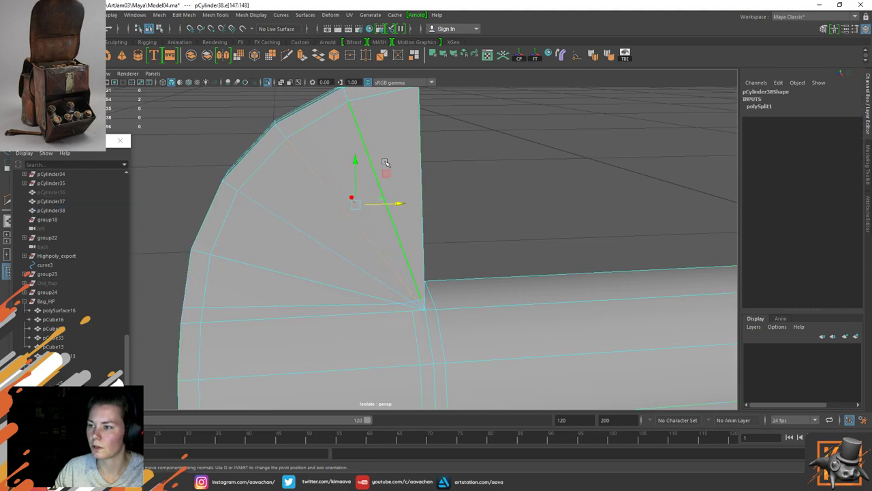
pyautogui.click(248, 256)
pyautogui.keyDown('shift'); pyautogui.moveTo(248, 255); pyautogui.dragTo(197, 276, button='right'); pyautogui.keyUp('shift')
pyautogui.hotkey('ctrl', 'z')
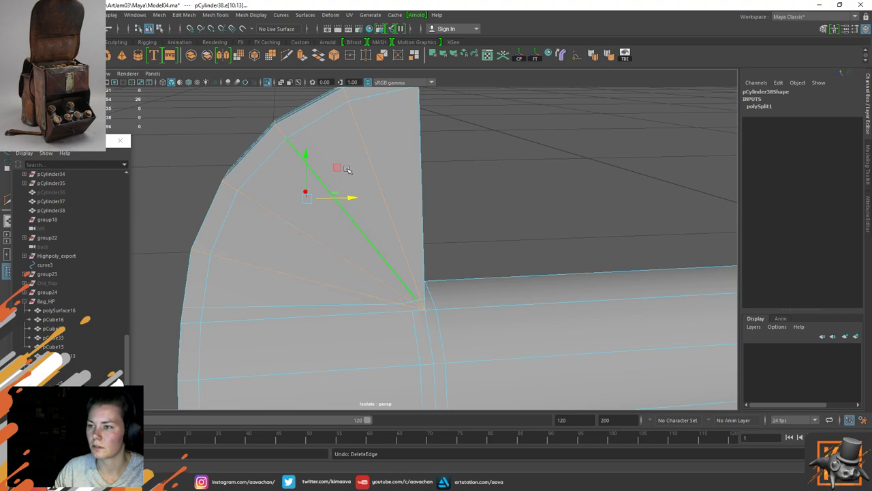
pyautogui.click(361, 144)
pyautogui.click(259, 262)
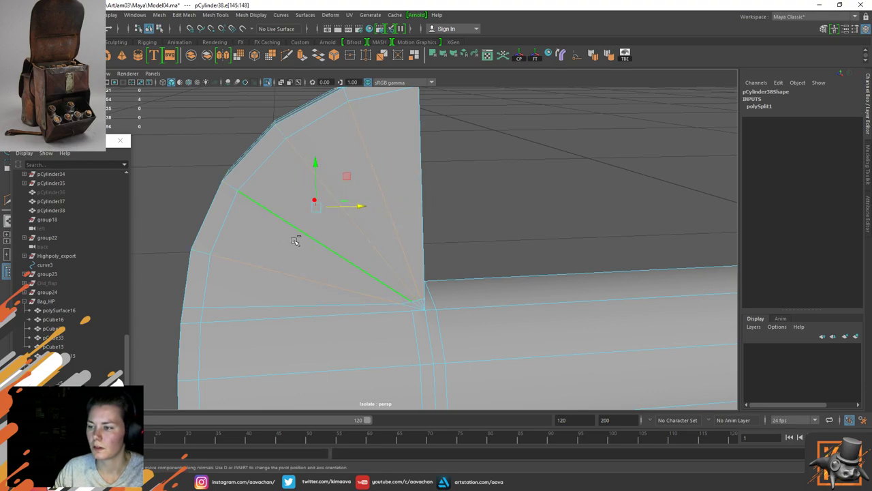
# Step: Undo the edge selections and the supporting cut around the thumb piece's base
pyautogui.hotkey('ctrl', 'z')
pyautogui.hotkey('ctrl', 'z')
pyautogui.hotkey('ctrl', 'z')
pyautogui.hotkey('ctrl', 'z')
pyautogui.hotkey('ctrl', 'z')
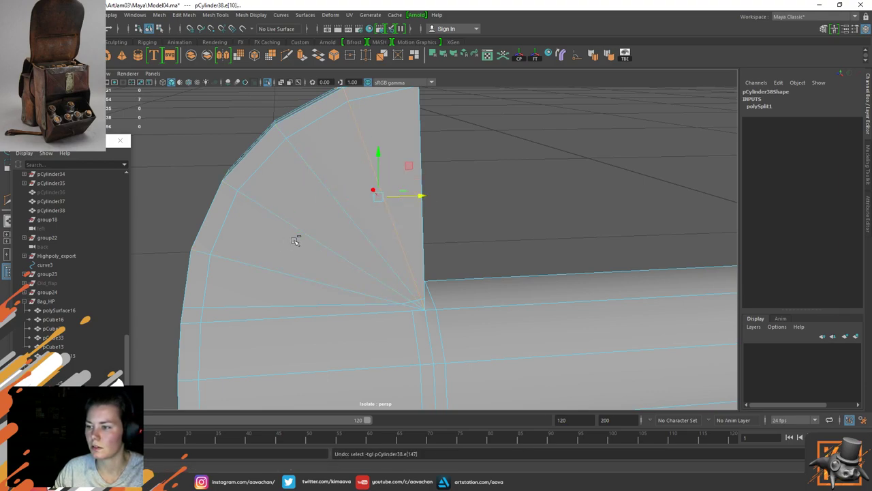
pyautogui.hotkey('ctrl', 'z')
pyautogui.hotkey('ctrl', 'z')
pyautogui.hotkey('ctrl', 'z')
pyautogui.hotkey('ctrl', 'z')
pyautogui.hotkey('ctrl', 'z')
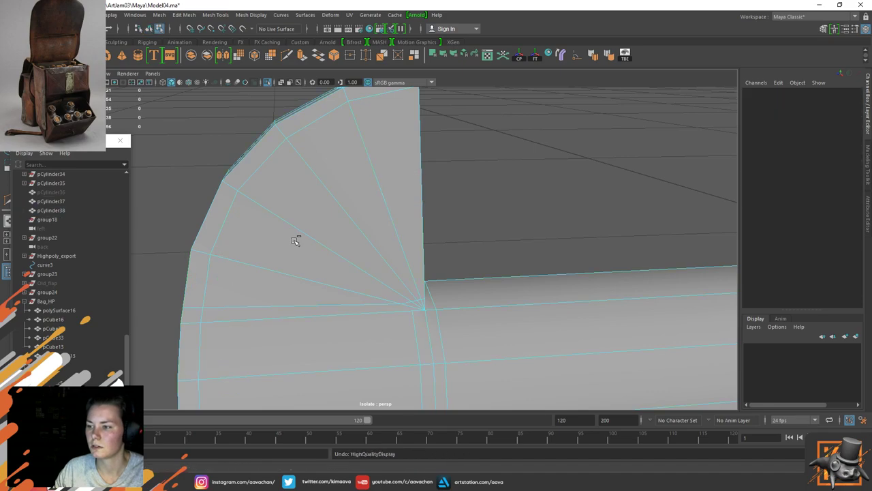
pyautogui.hotkey('ctrl', 'z')
pyautogui.hotkey('ctrl', 'z')
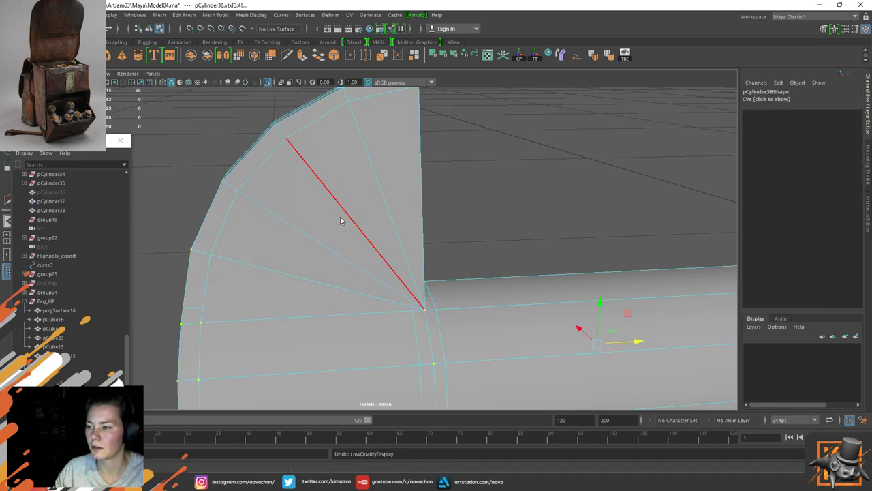
# Step: Delete the fans of edges on both side faces of the thumb piece, and delete the knob's construction history
pyautogui.click(387, 171)
pyautogui.keyDown('shift'); pyautogui.click(317, 191); pyautogui.keyUp('shift')
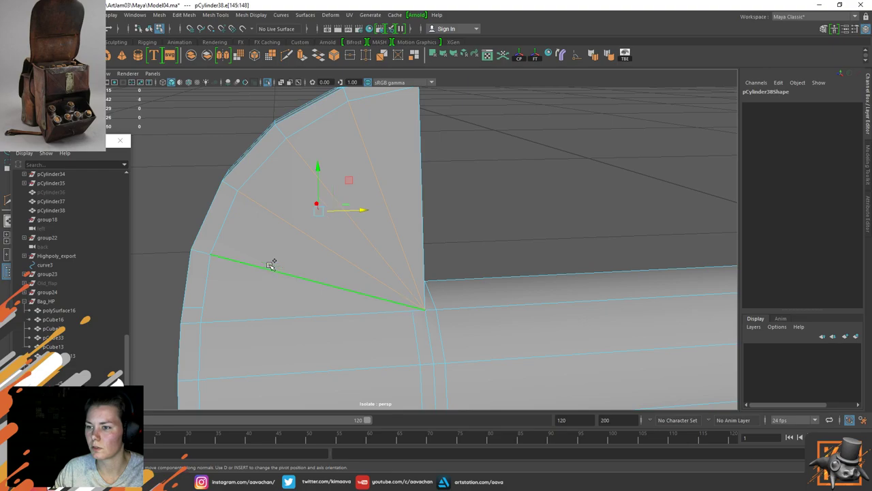
pyautogui.keyDown('shift'); pyautogui.moveTo(260, 262); pyautogui.dragTo(233, 273, button='right'); pyautogui.keyUp('shift')
pyautogui.keyDown('alt'); pyautogui.moveTo(323, 236); pyautogui.dragTo(438, 278); pyautogui.keyUp('alt')
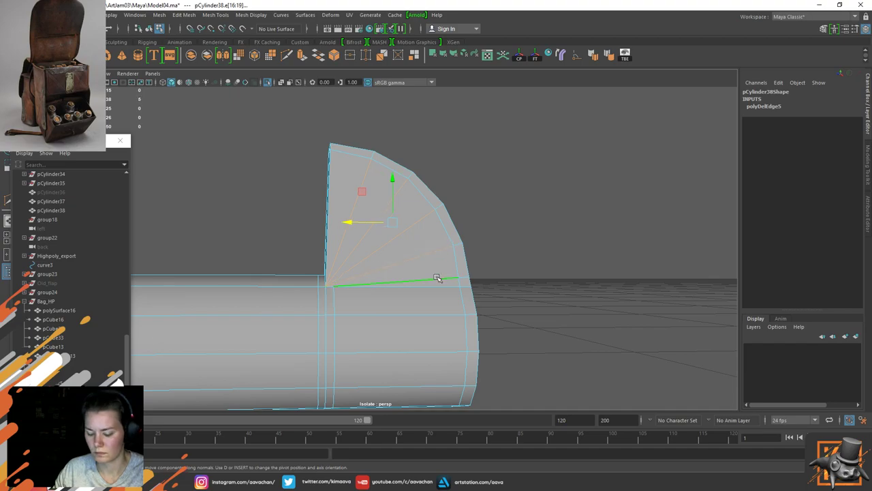
pyautogui.hotkey('ctrl', 'Delete')
pyautogui.keyDown('alt'); pyautogui.moveTo(473, 255); pyautogui.dragTo(330, 230); pyautogui.keyUp('alt')
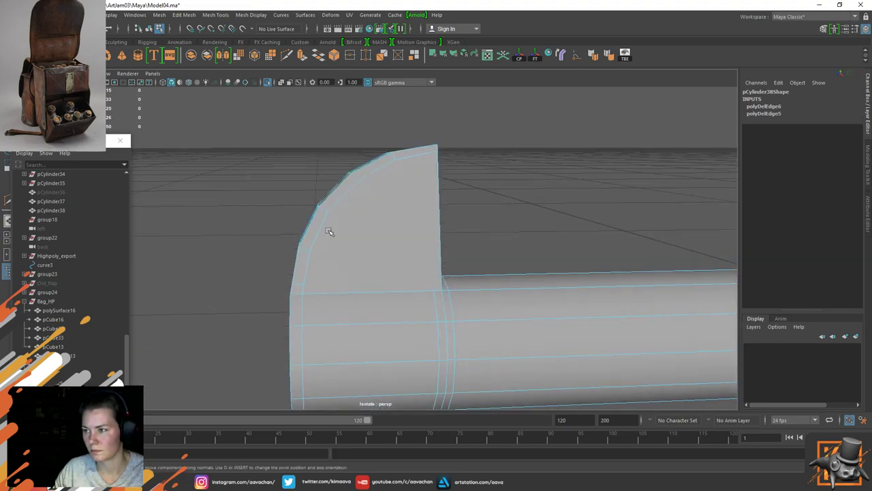
pyautogui.moveTo(360, 181); pyautogui.dragTo(480, 154, button='right')
pyautogui.hotkey('alt', 'shift', 'd')
# Step: Examine the knob in the top view and the cleared side face of the thumb piece in perspective
pyautogui.keyDown('alt'); pyautogui.moveTo(407, 193); pyautogui.dragTo(361, 263); pyautogui.keyUp('alt')
pyautogui.press('space')
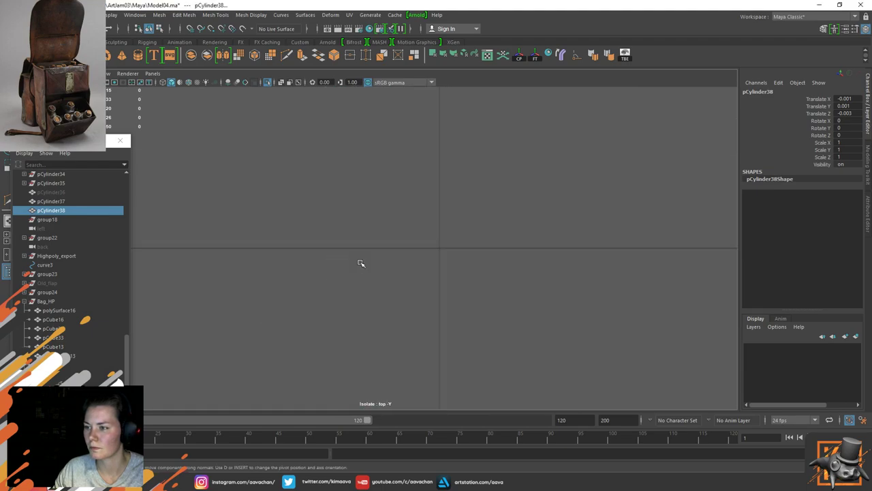
pyautogui.press('f')
pyautogui.scroll(-3, 382, 283)
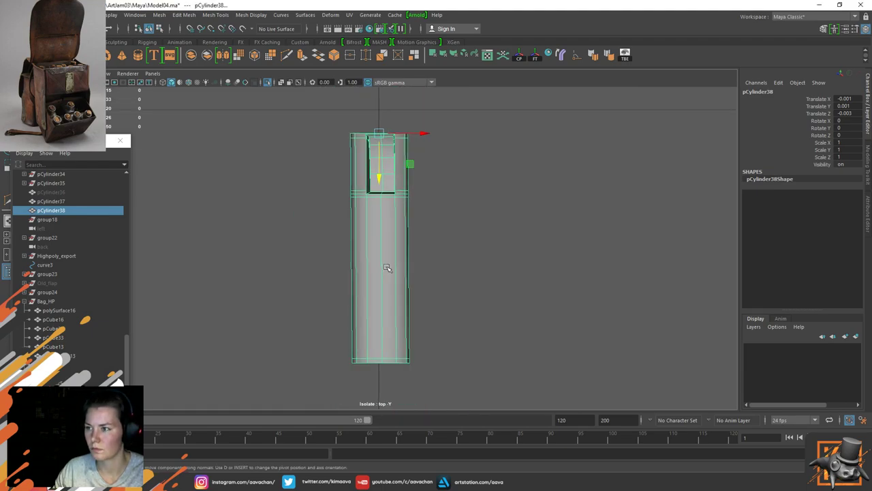
pyautogui.press('space')
pyautogui.moveTo(387, 269); pyautogui.dragTo(389, 211)
pyautogui.keyDown('alt'); pyautogui.moveTo(452, 227); pyautogui.dragTo(509, 220); pyautogui.keyUp('alt')
pyautogui.keyDown('alt'); pyautogui.moveTo(389, 249); pyautogui.dragTo(341, 228, button='middle'); pyautogui.keyUp('alt')
pyautogui.scroll(4, 337, 237)
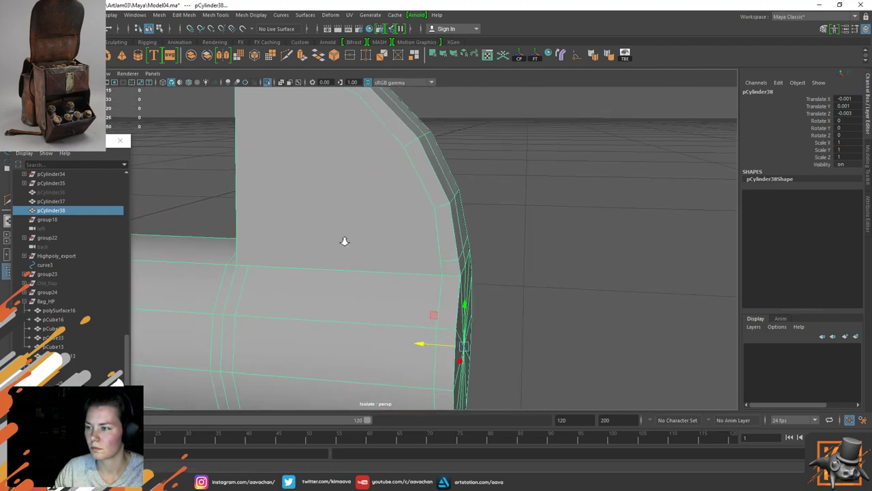
pyautogui.scroll(-1, 343, 242)
pyautogui.moveTo(333, 171); pyautogui.dragTo(284, 174, button='right')
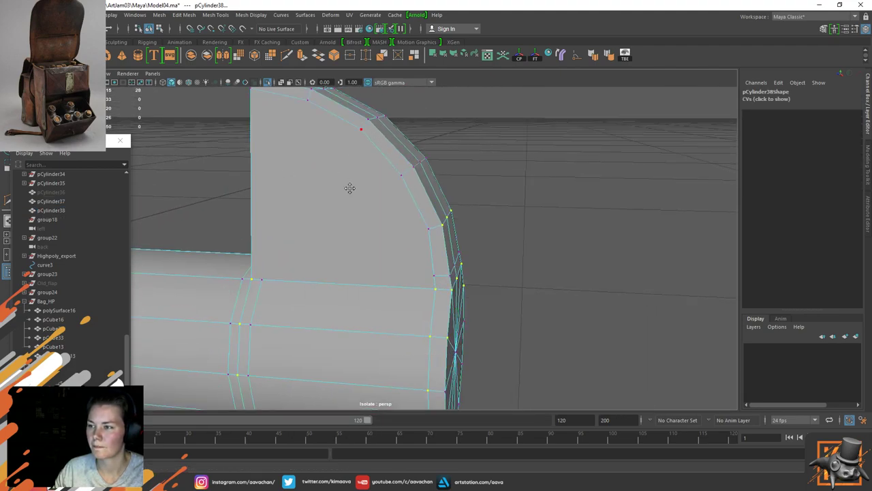
pyautogui.keyDown('alt'); pyautogui.moveTo(349, 189); pyautogui.dragTo(365, 210); pyautogui.keyUp('alt')
pyautogui.moveTo(306, 205); pyautogui.dragTo(347, 209, button='right')
pyautogui.keyDown('alt'); pyautogui.moveTo(330, 210); pyautogui.dragTo(328, 204); pyautogui.keyUp('alt')
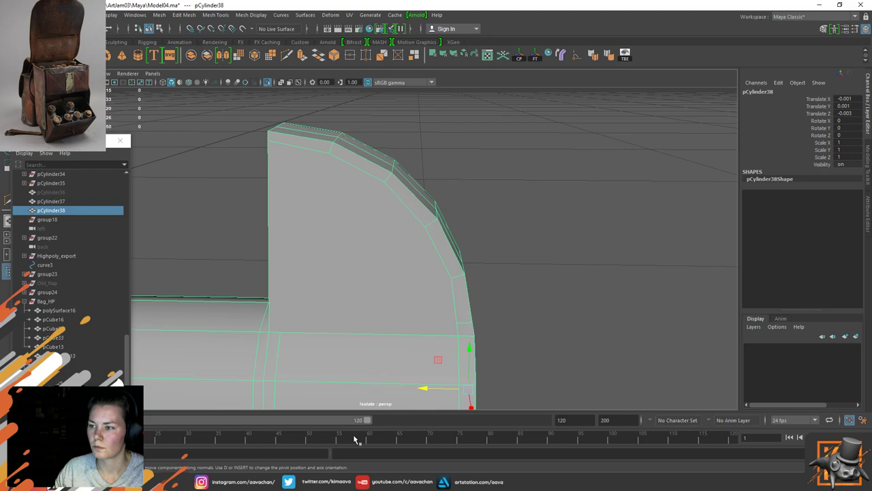
# Step: Insert an edge loop around the cylinder under the thumb piece and connect it to the first inner rim vertex from the back face
pyautogui.keyDown('alt'); pyautogui.moveTo(317, 281); pyautogui.dragTo(331, 274); pyautogui.keyUp('alt')
pyautogui.keyDown('shift'); pyautogui.moveTo(340, 212); pyautogui.dragTo(279, 215, button='right'); pyautogui.keyUp('shift')
pyautogui.keyDown('ctrl'); pyautogui.click(334, 337); pyautogui.keyUp('ctrl')
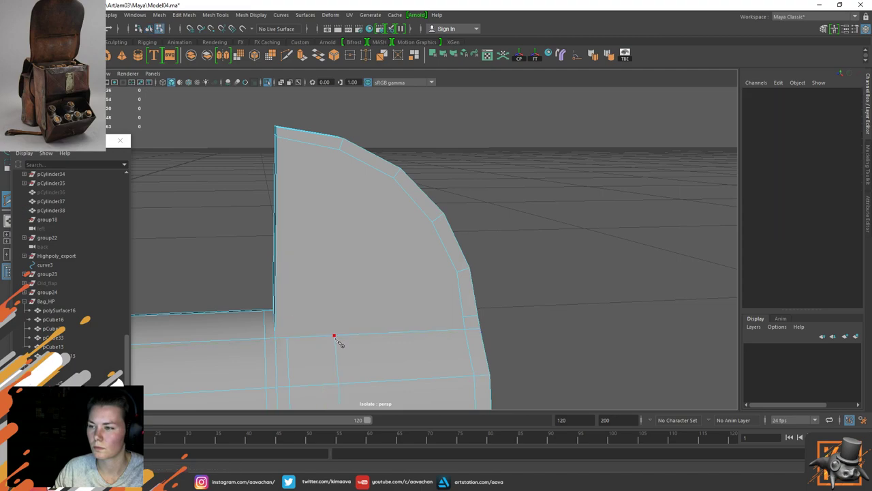
pyautogui.press('w')
pyautogui.moveTo(331, 169); pyautogui.dragTo(290, 169, button='right')
pyautogui.click(339, 149)
pyautogui.keyDown('shift'); pyautogui.moveTo(351, 305); pyautogui.dragTo(343, 351, button='right'); pyautogui.keyUp('shift')
pyautogui.keyDown('alt'); pyautogui.moveTo(333, 335); pyautogui.dragTo(381, 276); pyautogui.keyUp('alt')
pyautogui.keyDown('alt'); pyautogui.moveTo(381, 276); pyautogui.dragTo(488, 243, button='middle'); pyautogui.keyUp('alt')
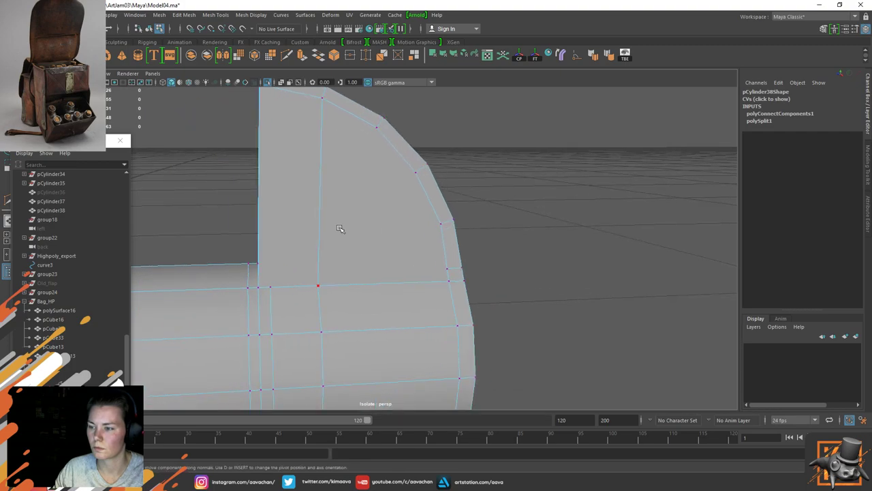
# Step: Insert a second cylinder loop farther from the back face, connect it to the next inner rim vertex, and delete the history
pyautogui.moveTo(339, 228); pyautogui.dragTo(337, 198, button='right')
pyautogui.click(318, 285)
pyautogui.keyDown('ctrl'); pyautogui.click(378, 283); pyautogui.keyUp('ctrl')
pyautogui.press('w')
pyautogui.click(377, 126)
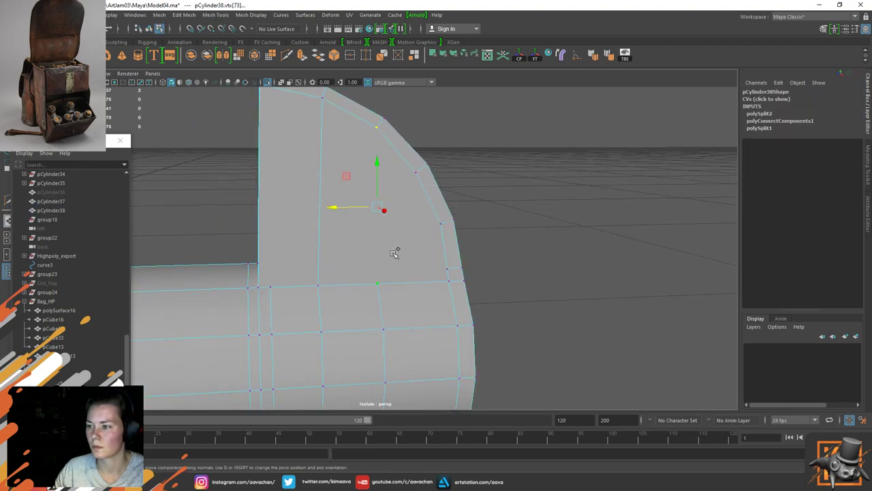
pyautogui.keyDown('shift'); pyautogui.moveTo(394, 254); pyautogui.dragTo(393, 310, button='right'); pyautogui.keyUp('shift')
pyautogui.press('F8')
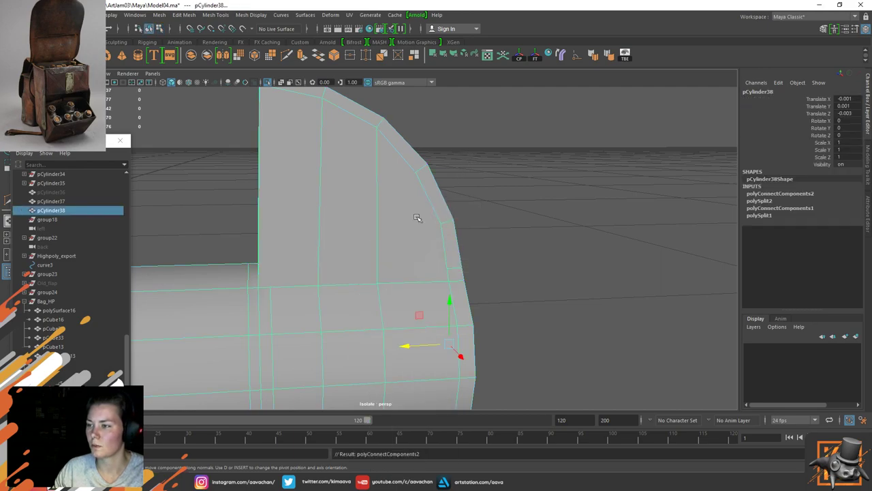
pyautogui.hotkey('alt', 'shift', 'd')
# Step: Insert a supporting edge across the thumb piece's curved rim, close to its back face
pyautogui.keyDown('shift'); pyautogui.moveTo(410, 190); pyautogui.dragTo(350, 191, button='right'); pyautogui.keyUp('shift')
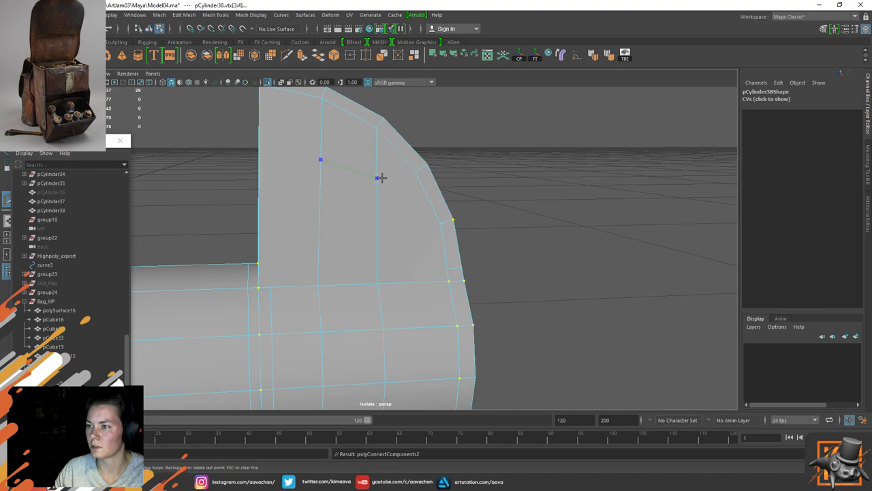
pyautogui.keyDown('alt'); pyautogui.moveTo(298, 181); pyautogui.dragTo(313, 195); pyautogui.keyUp('alt')
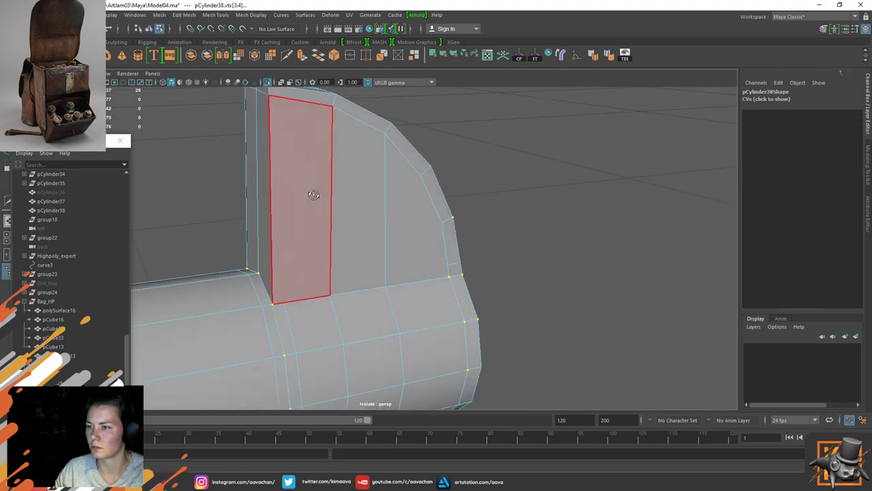
pyautogui.press('w')
pyautogui.moveTo(302, 167); pyautogui.dragTo(276, 205, button='right')
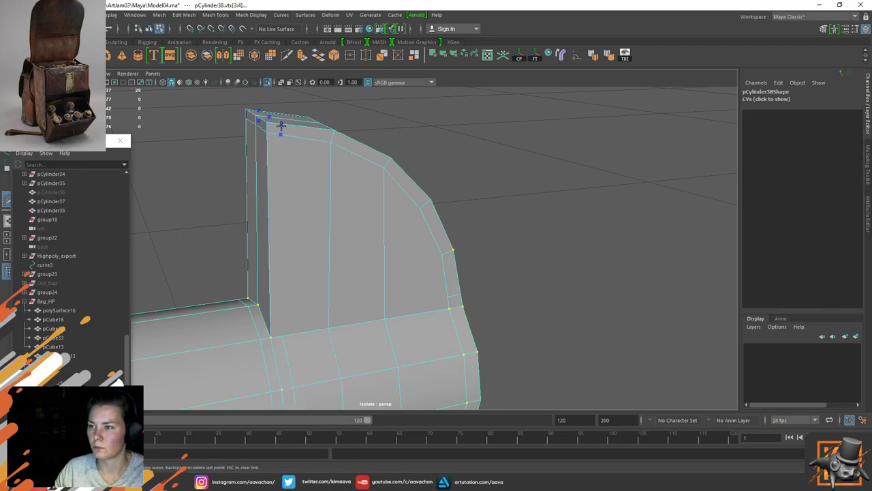
pyautogui.rightClick(279, 126)
pyautogui.press('w')
# Step: Connect the first inner rim vertex beside the back face straight down to the cylinder vertex on both sides of the thumb piece
pyautogui.click(280, 138)
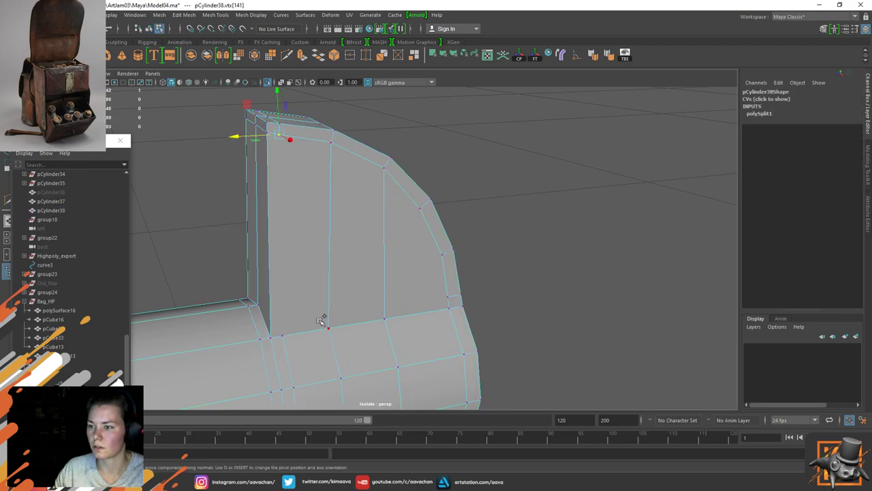
pyautogui.keyDown('shift'); pyautogui.click(283, 334); pyautogui.keyUp('shift')
pyautogui.keyDown('shift'); pyautogui.moveTo(281, 278); pyautogui.dragTo(282, 331, button='right'); pyautogui.keyUp('shift')
pyautogui.keyDown('alt'); pyautogui.moveTo(282, 331); pyautogui.dragTo(363, 257); pyautogui.keyUp('alt')
pyautogui.click(487, 118)
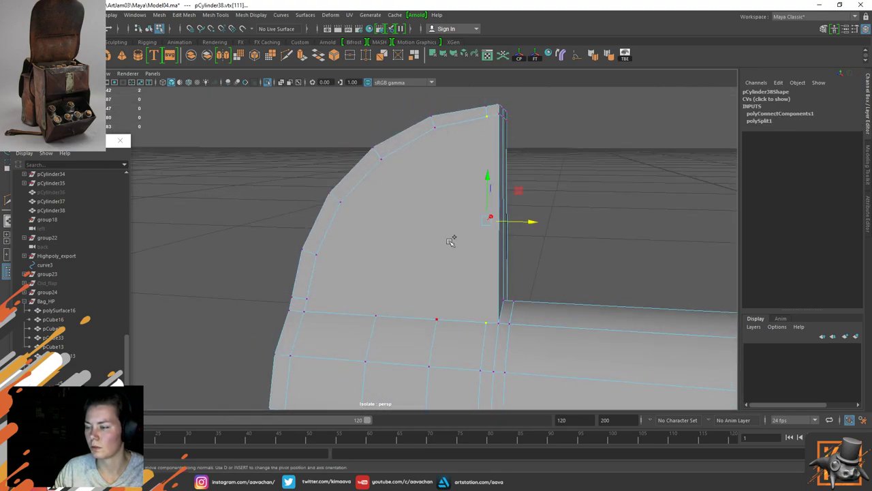
pyautogui.press('g')
# Step: Connect the next two inner rim vertices down to the cylinder on the opposite side, delete the history, and preview the knob smoothed
pyautogui.moveTo(398, 202); pyautogui.dragTo(403, 183, button='right')
pyautogui.hotkey('alt', 'shift', 'd')
pyautogui.click(435, 127)
pyautogui.keyDown('shift'); pyautogui.click(437, 318); pyautogui.keyUp('shift')
pyautogui.press('g')
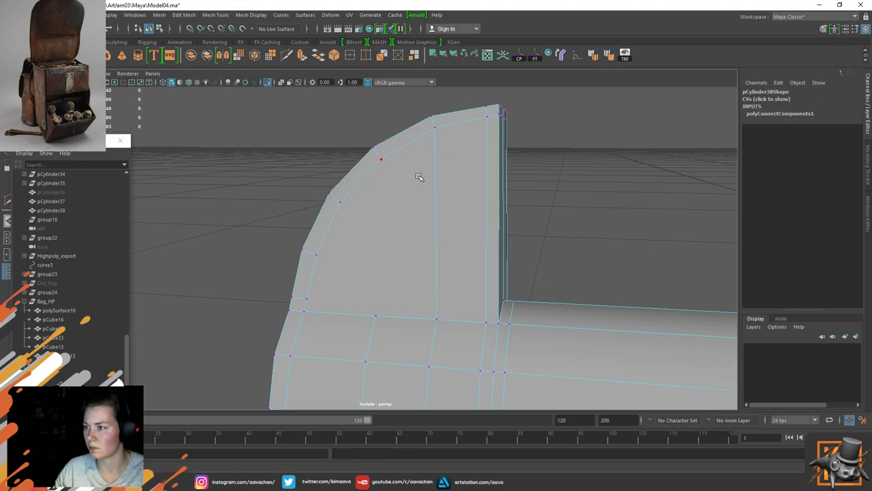
pyautogui.click(381, 159)
pyautogui.press('F8')
pyautogui.keyDown('alt'); pyautogui.moveTo(370, 279); pyautogui.dragTo(445, 126); pyautogui.keyUp('alt')
pyautogui.hotkey('alt', 'shift', 'd')
pyautogui.keyDown('alt'); pyautogui.moveTo(341, 248); pyautogui.dragTo(346, 246); pyautogui.keyUp('alt')
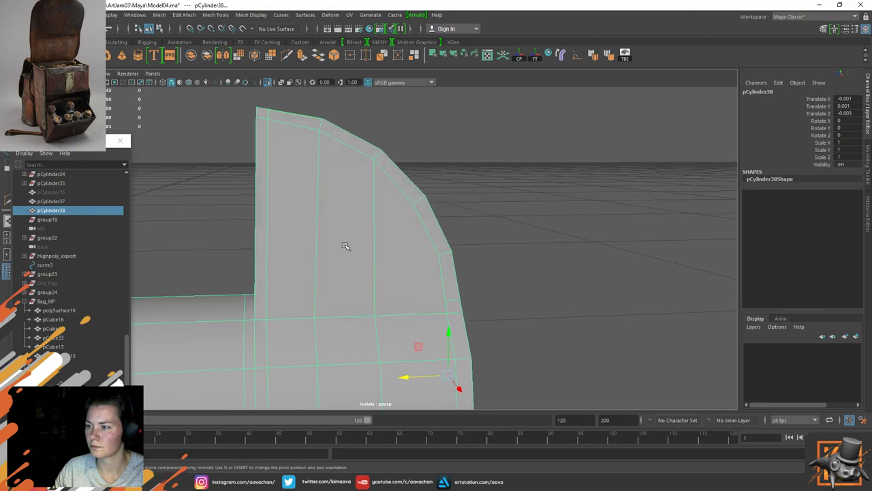
pyautogui.press('3')
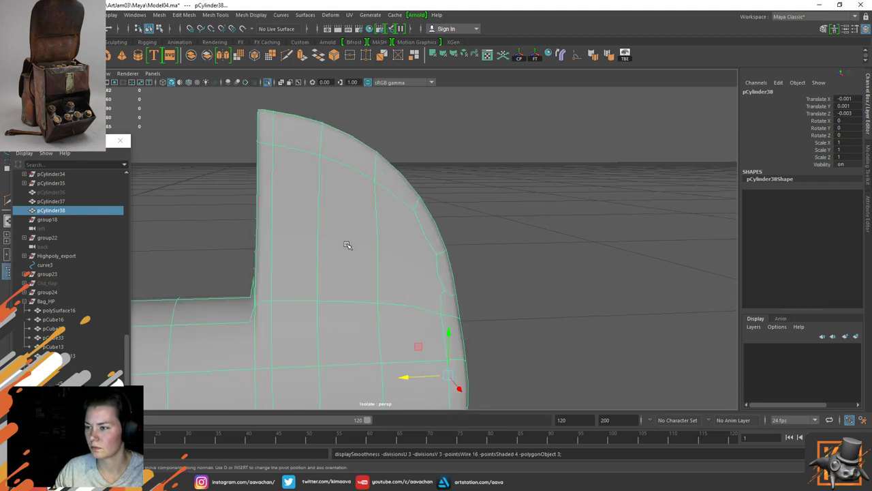
pyautogui.press('1')
# Step: Insert an edge loop across the thumb piece just above the cylinder and connect its ends to the lower inner rim vertices on both sides
pyautogui.moveTo(396, 268); pyautogui.dragTo(347, 257, button='right')
pyautogui.keyDown('alt'); pyautogui.moveTo(277, 302); pyautogui.dragTo(403, 306); pyautogui.keyUp('alt')
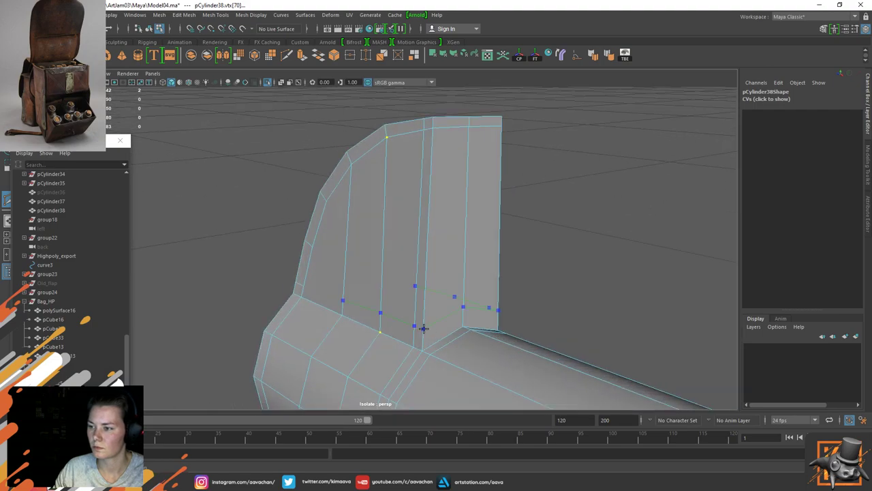
pyautogui.press('w')
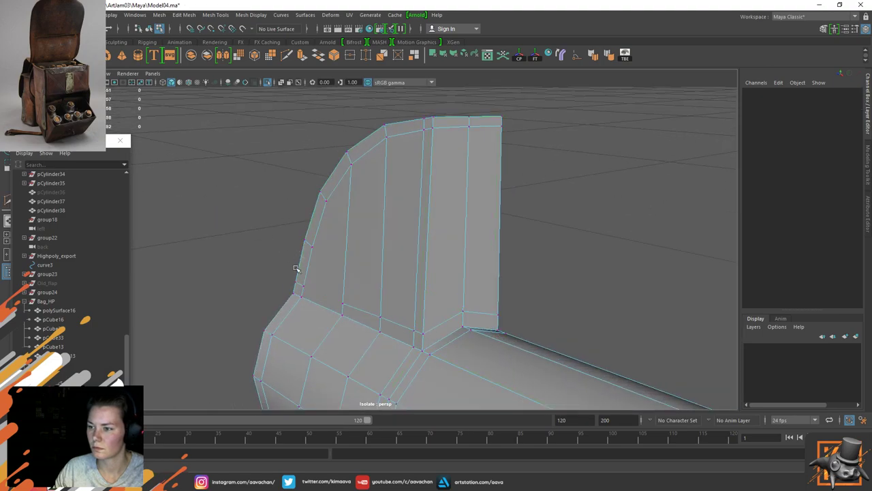
pyautogui.click(304, 286)
pyautogui.keyDown('shift'); pyautogui.click(344, 300); pyautogui.keyUp('shift')
pyautogui.keyDown('shift'); pyautogui.rightClick(346, 294); pyautogui.keyUp('shift')
pyautogui.keyDown('shift'); pyautogui.moveTo(347, 298); pyautogui.dragTo(342, 347, button='right'); pyautogui.keyUp('shift')
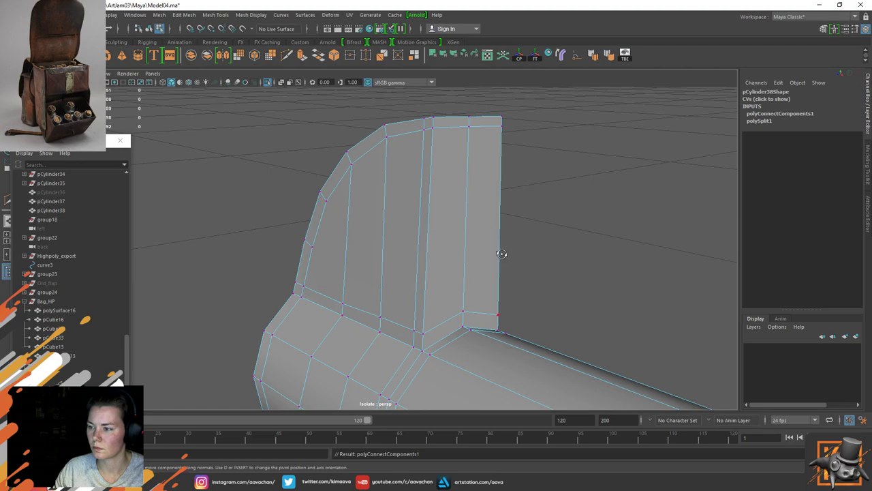
pyautogui.keyDown('alt'); pyautogui.moveTo(503, 253); pyautogui.dragTo(387, 259); pyautogui.keyUp('alt')
pyautogui.keyDown('shift'); pyautogui.click(430, 298); pyautogui.keyUp('shift')
pyautogui.press('g')
pyautogui.moveTo(414, 208); pyautogui.dragTo(462, 157, button='right')
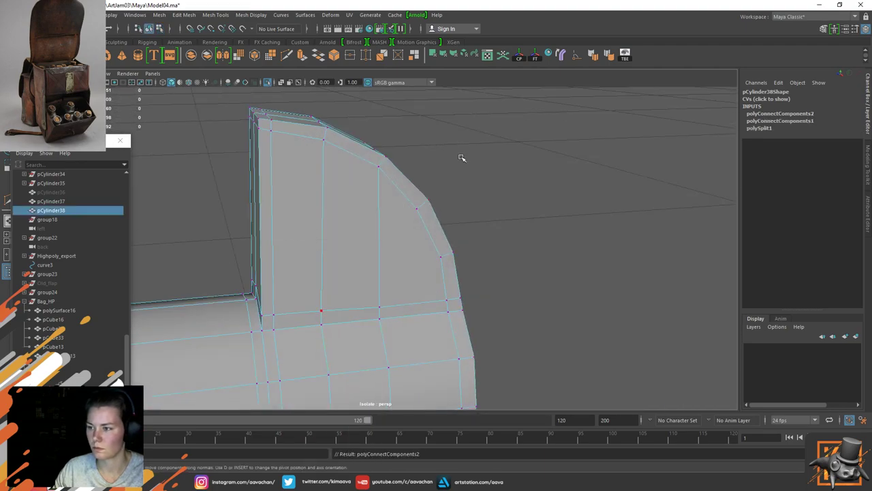
# Step: Insert a second edge loop higher up the thumb piece and connect its ends to the nearest inner rim vertices on both sides
pyautogui.keyDown('shift'); pyautogui.moveTo(370, 249); pyautogui.dragTo(313, 251, button='right'); pyautogui.keyUp('shift')
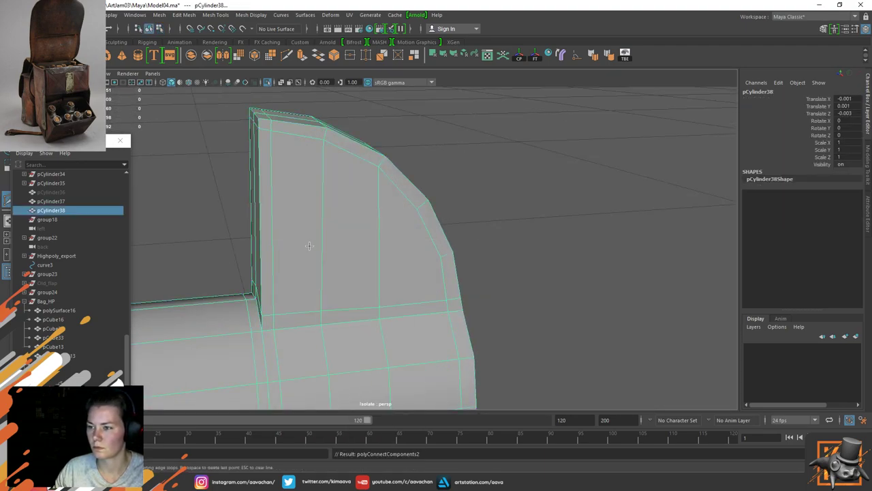
pyautogui.press('w')
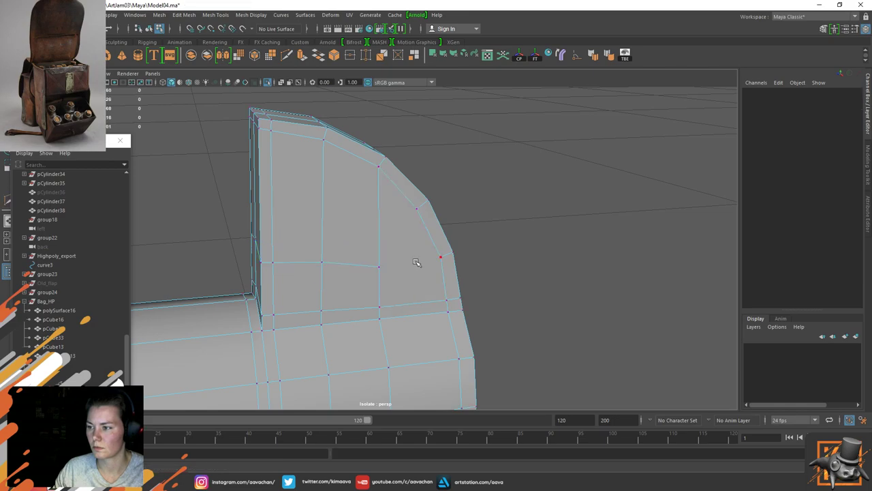
pyautogui.click(416, 261)
pyautogui.keyDown('shift'); pyautogui.click(393, 265); pyautogui.keyUp('shift')
pyautogui.keyDown('shift'); pyautogui.moveTo(389, 270); pyautogui.dragTo(391, 271, button='right'); pyautogui.keyUp('shift')
pyautogui.click(388, 322)
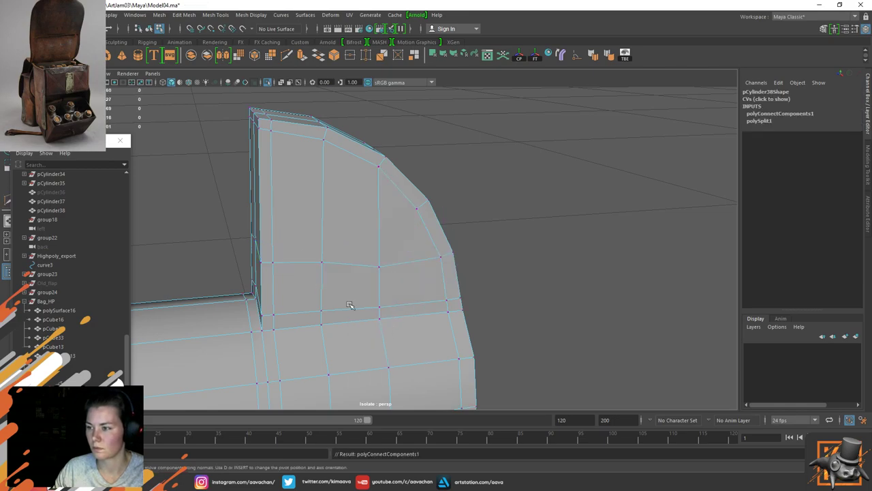
pyautogui.keyDown('alt'); pyautogui.moveTo(346, 302); pyautogui.dragTo(427, 282); pyautogui.keyUp('alt')
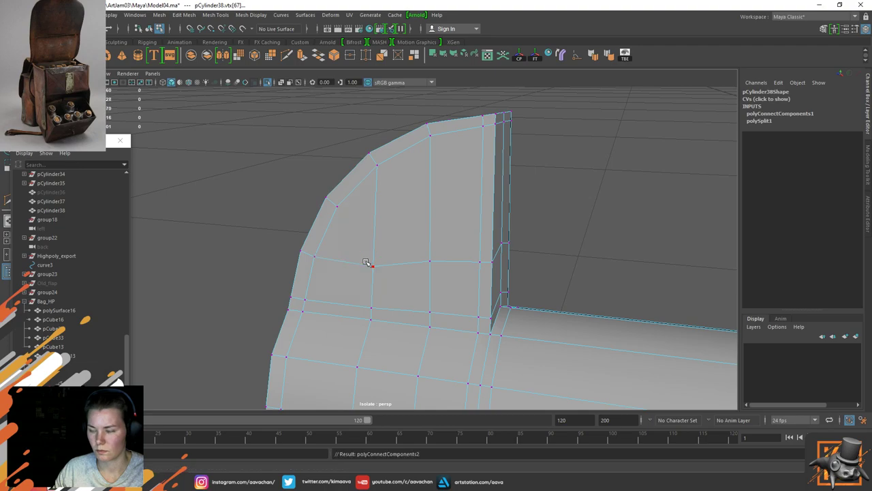
pyautogui.moveTo(370, 220); pyautogui.dragTo(463, 186, button='right')
# Step: Select the full edge loop just above the thumb piece's base and slide it closer to the cylinder
pyautogui.press('f')
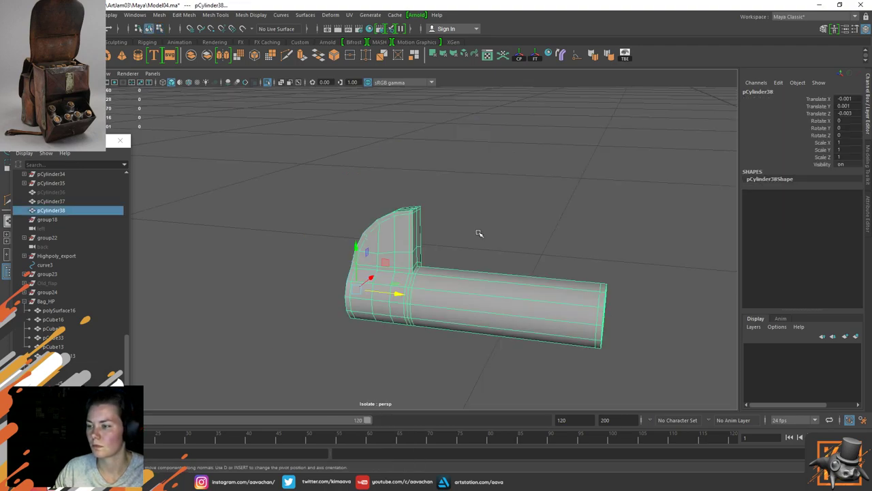
pyautogui.scroll(5, 361, 265)
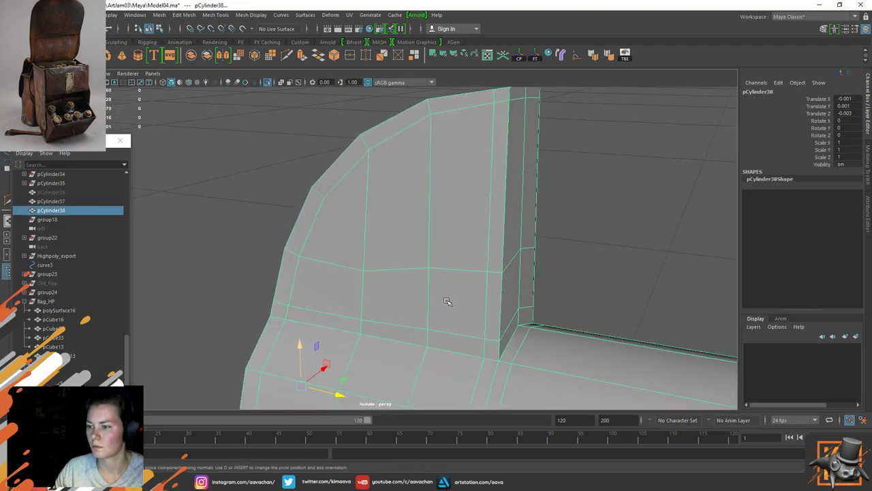
pyautogui.moveTo(391, 220); pyautogui.dragTo(371, 143, button='right')
pyautogui.click(372, 319)
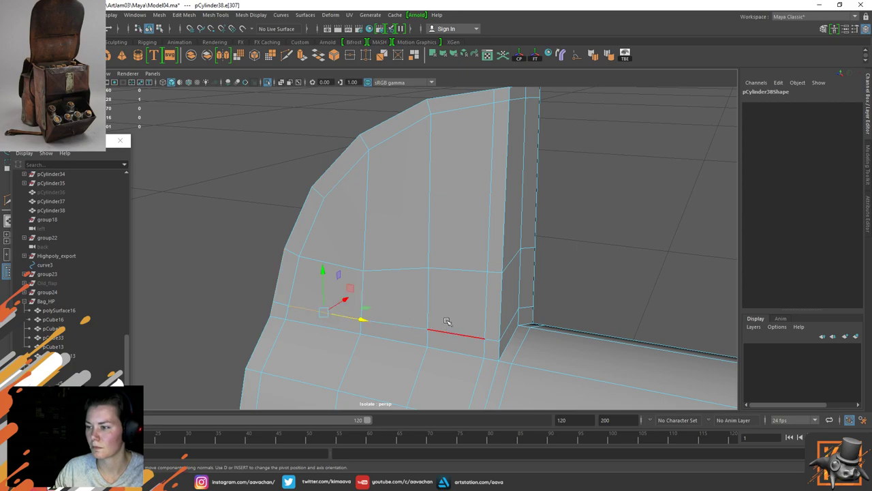
pyautogui.doubleClick(455, 329)
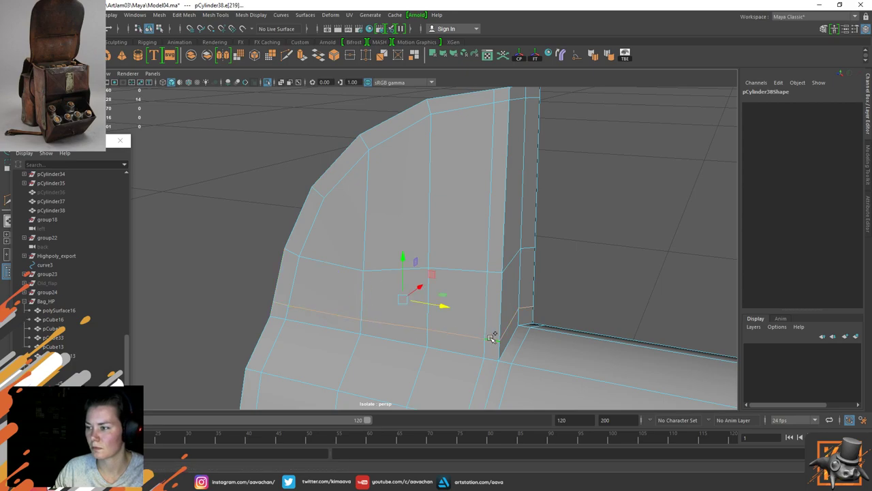
pyautogui.keyDown('alt'); pyautogui.moveTo(300, 281); pyautogui.dragTo(366, 342); pyautogui.keyUp('alt')
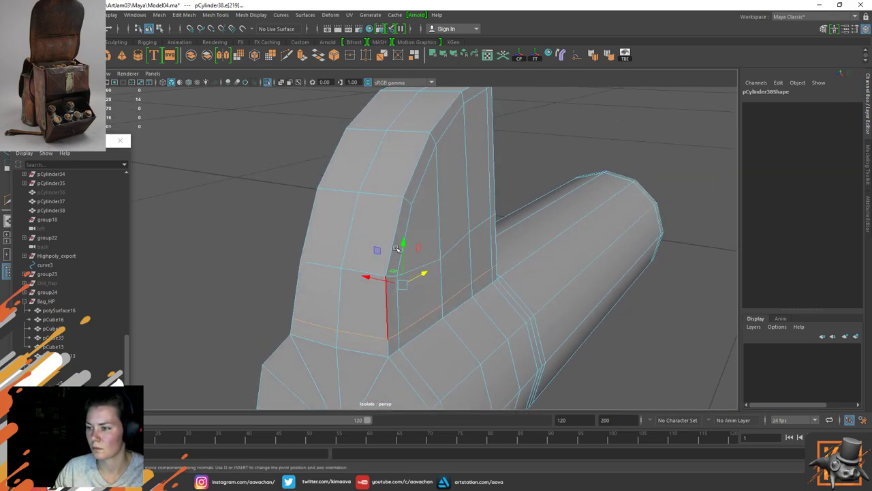
pyautogui.moveTo(402, 244); pyautogui.dragTo(404, 255)
pyautogui.keyDown('alt'); pyautogui.moveTo(463, 251); pyautogui.dragTo(424, 252); pyautogui.keyUp('alt')
pyautogui.keyDown('alt'); pyautogui.moveTo(255, 284); pyautogui.dragTo(291, 294); pyautogui.keyUp('alt')
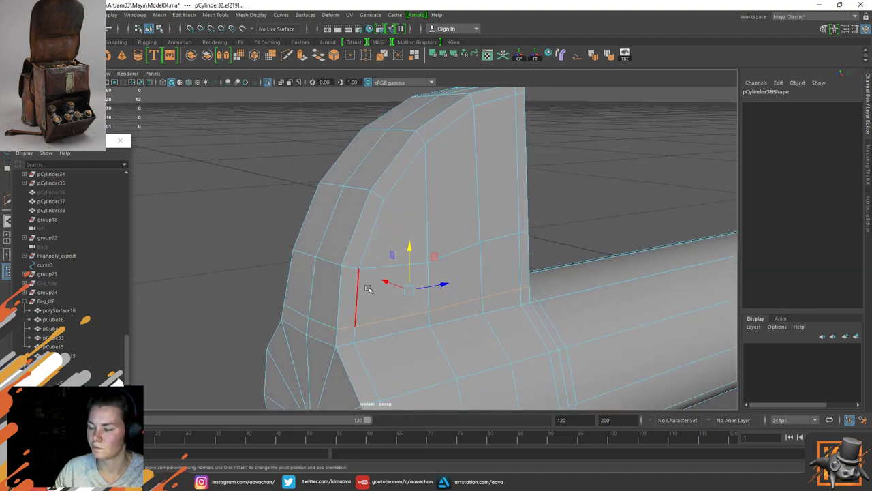
pyautogui.keyDown('shift'); pyautogui.rightClick(350, 300); pyautogui.keyUp('shift')
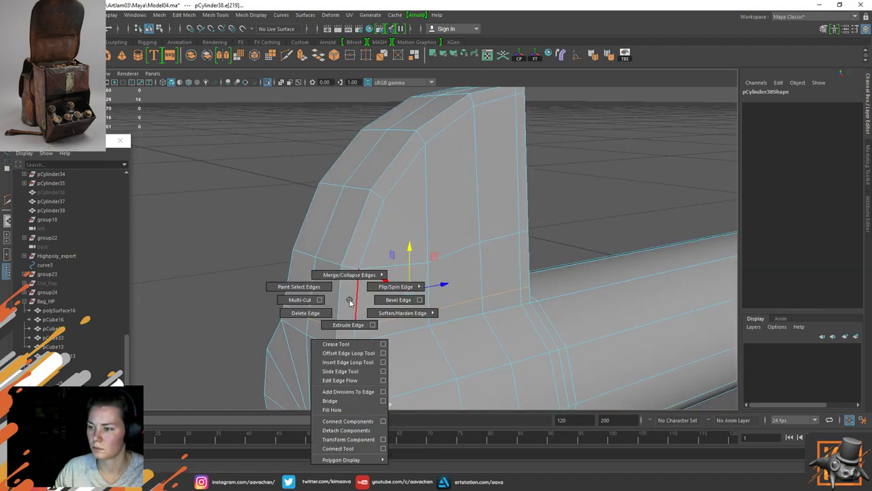
pyautogui.keyDown('ctrl'); pyautogui.rightClick(349, 302); pyautogui.keyUp('ctrl')
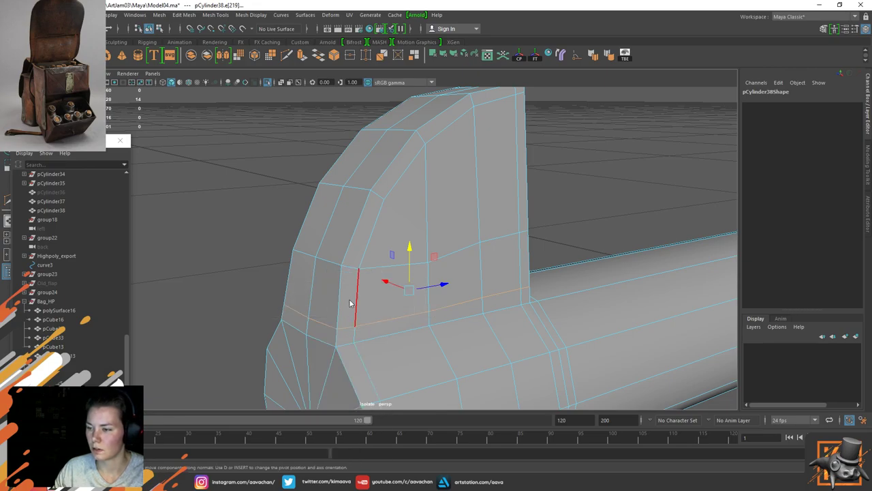
pyautogui.keyDown('shift'); pyautogui.rightClick(350, 302); pyautogui.keyUp('shift')
pyautogui.click(358, 379)
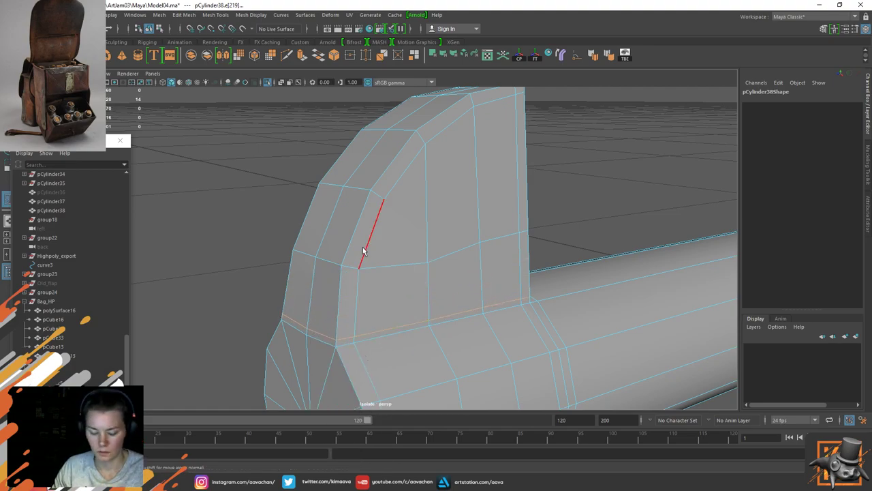
# Step: Examine the thumb piece's rim and base in the smoothed preview from close up and farther away
pyautogui.press('F8')
pyautogui.press('3')
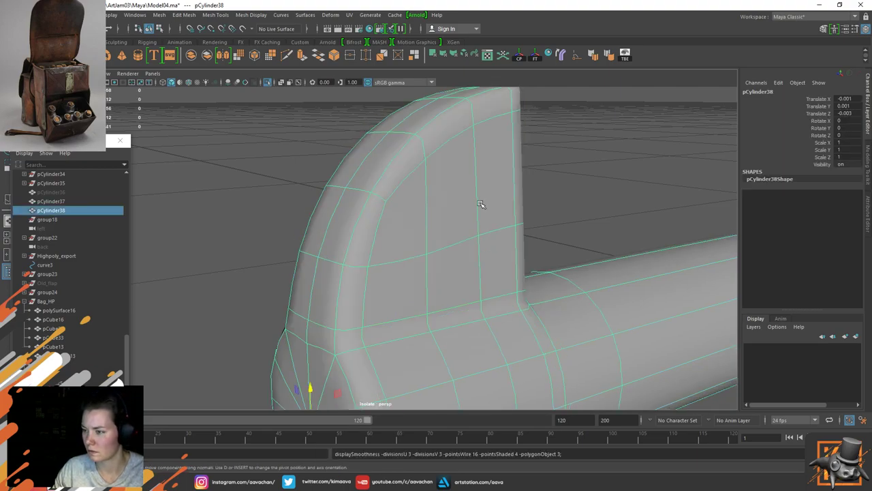
pyautogui.click(605, 177)
pyautogui.scroll(-5, 473, 327)
pyautogui.keyDown('alt'); pyautogui.moveTo(362, 265); pyautogui.dragTo(387, 266); pyautogui.keyUp('alt')
pyautogui.keyDown('alt'); pyautogui.moveTo(388, 267); pyautogui.dragTo(748, 429, button='right'); pyautogui.keyUp('alt')
pyautogui.scroll(5, 440, 324)
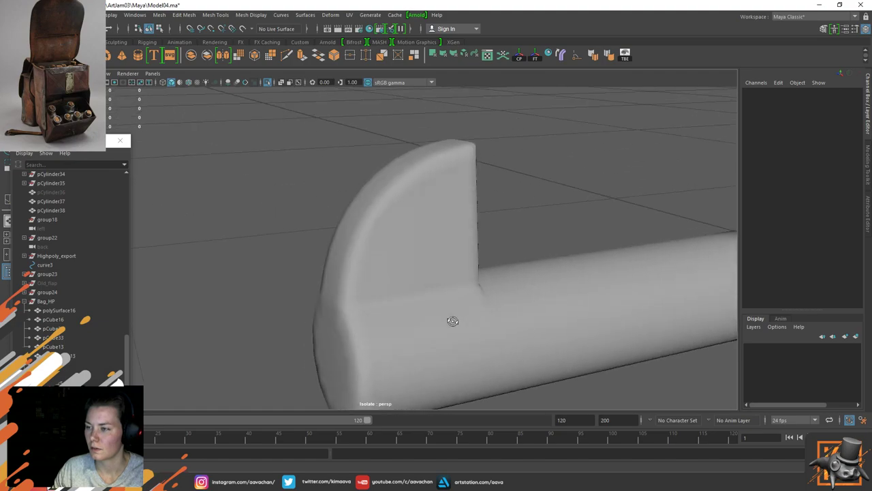
pyautogui.click(390, 319)
# Step: Inspect the unsmoothed edge flow at the inner corner where the thumb piece's back face meets the cylinder
pyautogui.press('1')
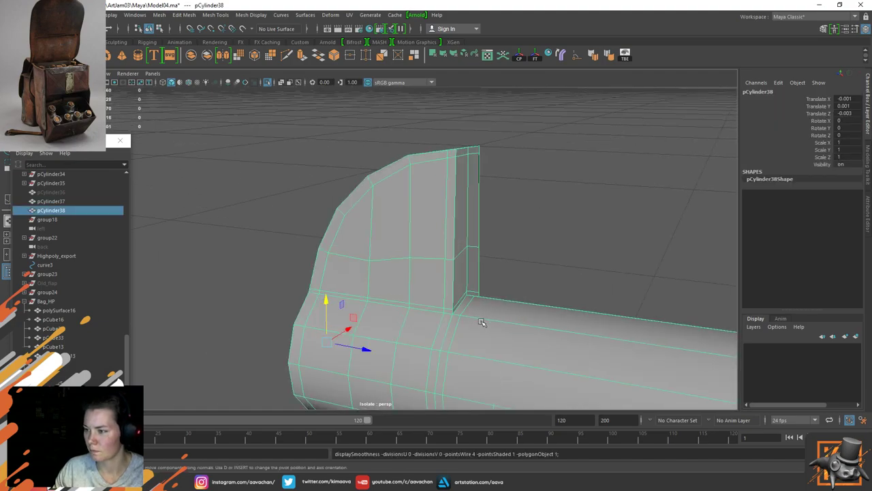
pyautogui.keyDown('alt'); pyautogui.moveTo(481, 321); pyautogui.dragTo(403, 286, button='middle'); pyautogui.keyUp('alt')
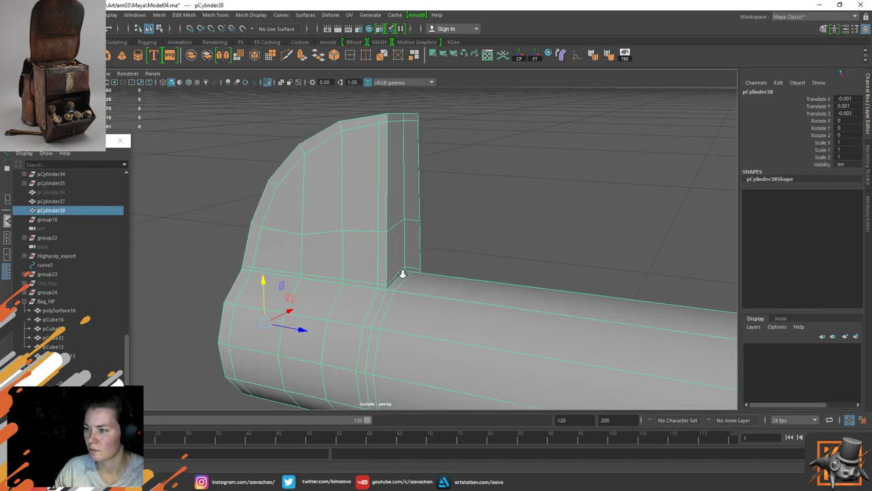
pyautogui.scroll(3, 407, 278)
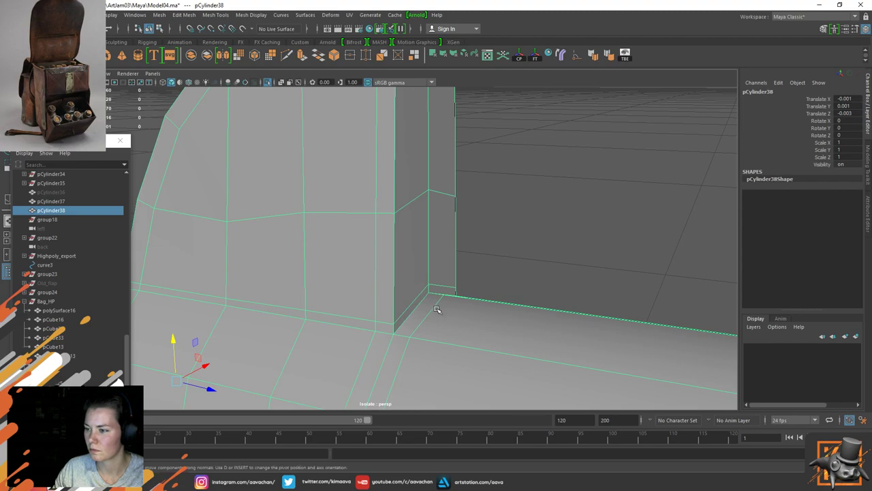
pyautogui.keyDown('alt'); pyautogui.moveTo(437, 309); pyautogui.dragTo(480, 331); pyautogui.keyUp('alt')
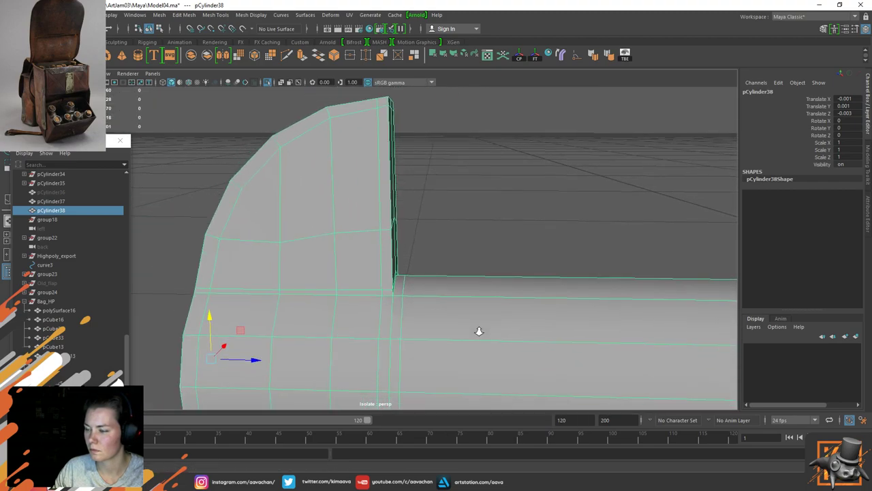
pyautogui.keyDown('alt'); pyautogui.moveTo(405, 312); pyautogui.dragTo(380, 314); pyautogui.keyUp('alt')
pyautogui.keyDown('alt'); pyautogui.moveTo(375, 318); pyautogui.dragTo(390, 306); pyautogui.keyUp('alt')
pyautogui.moveTo(390, 306); pyautogui.dragTo(433, 206, button='right')
# Step: Examine the smoothed knob on its own and in place on the bag's lock plate
pyautogui.press('3')
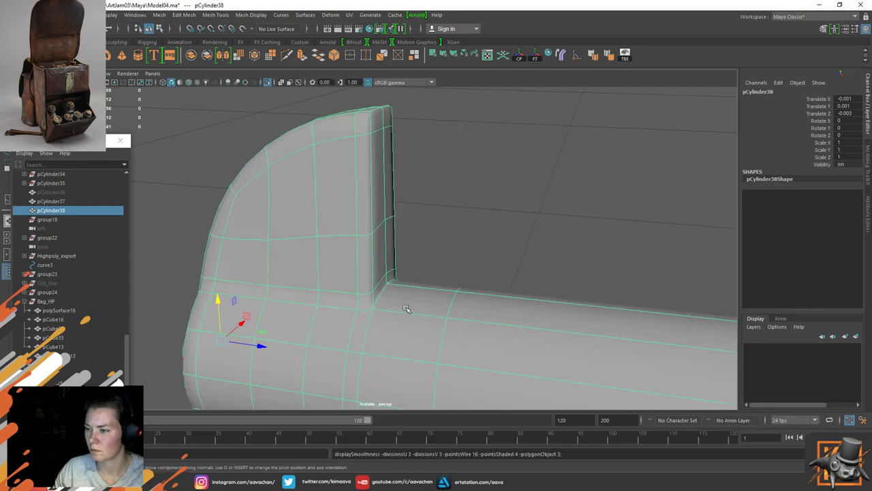
pyautogui.click(459, 207)
pyautogui.scroll(-5, 440, 320)
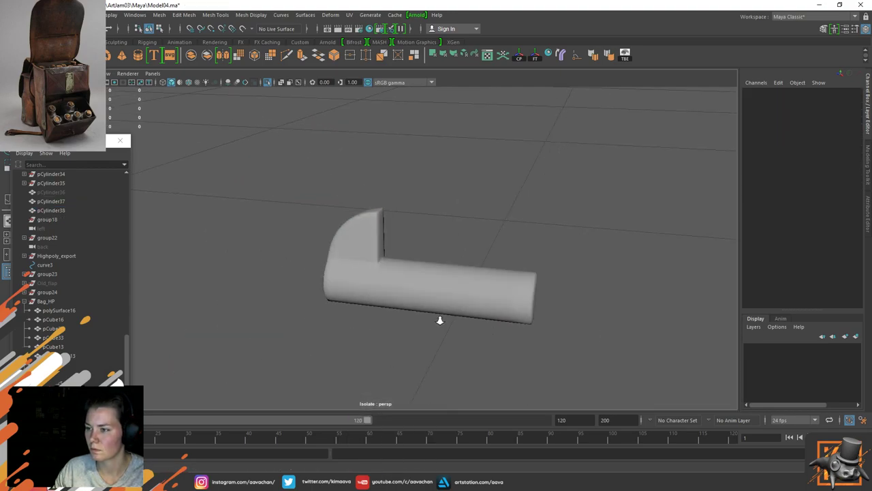
pyautogui.keyDown('alt'); pyautogui.moveTo(440, 321); pyautogui.dragTo(411, 321); pyautogui.keyUp('alt')
pyautogui.hotkey('ctrl', '1')
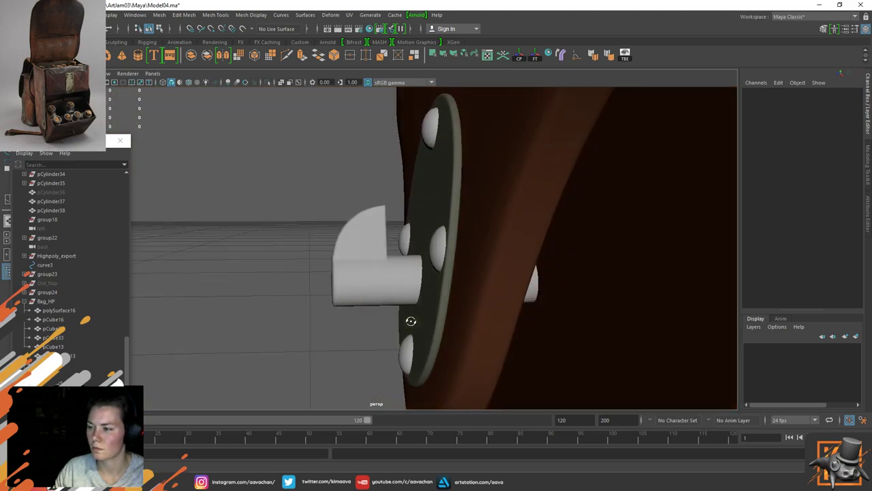
# Step: Return the knob to its unsmoothed display and isolate it again from the rest of the bag
pyautogui.click(396, 280)
pyautogui.moveTo(396, 280); pyautogui.dragTo(400, 255, button='right')
pyautogui.doubleClick(393, 275)
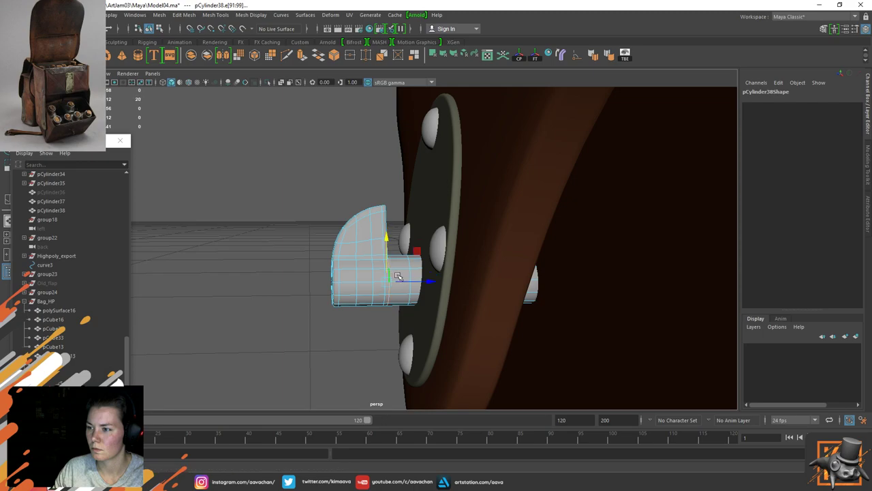
pyautogui.press('1')
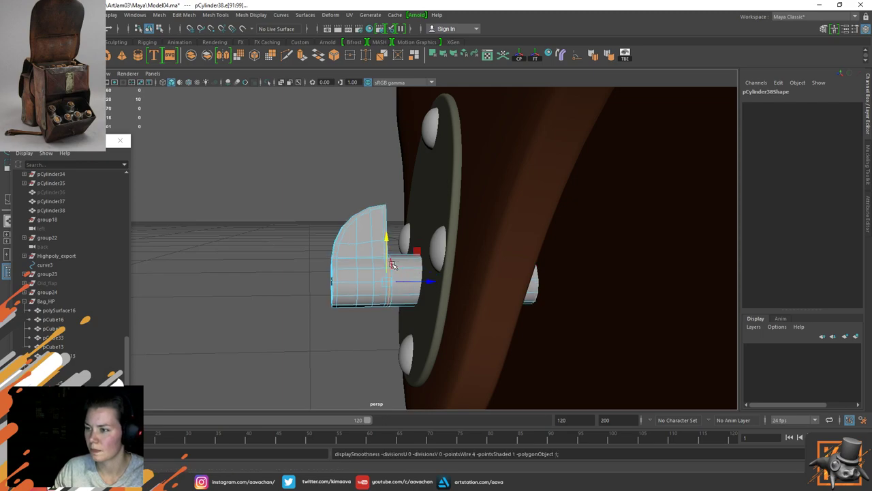
pyautogui.doubleClick(406, 270)
pyautogui.moveTo(396, 261); pyautogui.dragTo(443, 204, button='right')
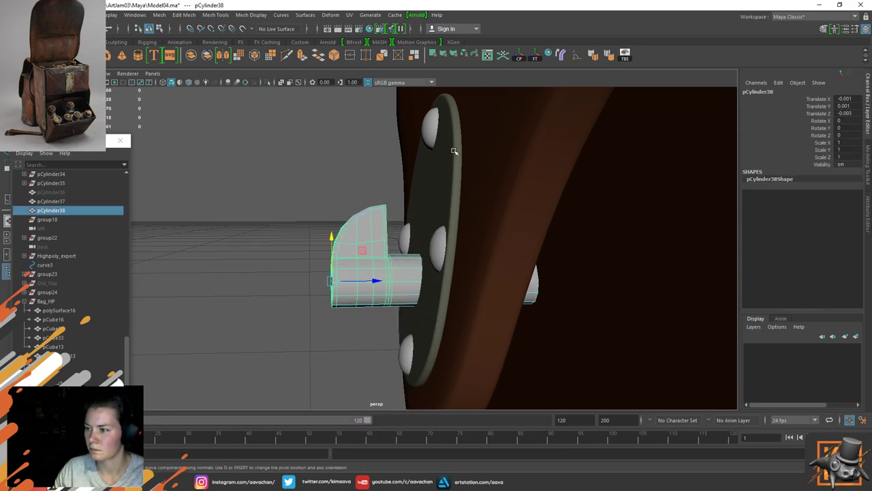
pyautogui.hotkey('ctrl', '1')
# Step: Insert evenly spaced edge loops along the knob's long cylinder, with split type Multi and 5 divisions
pyautogui.moveTo(439, 288); pyautogui.dragTo(441, 253, button='right')
pyautogui.click(447, 261)
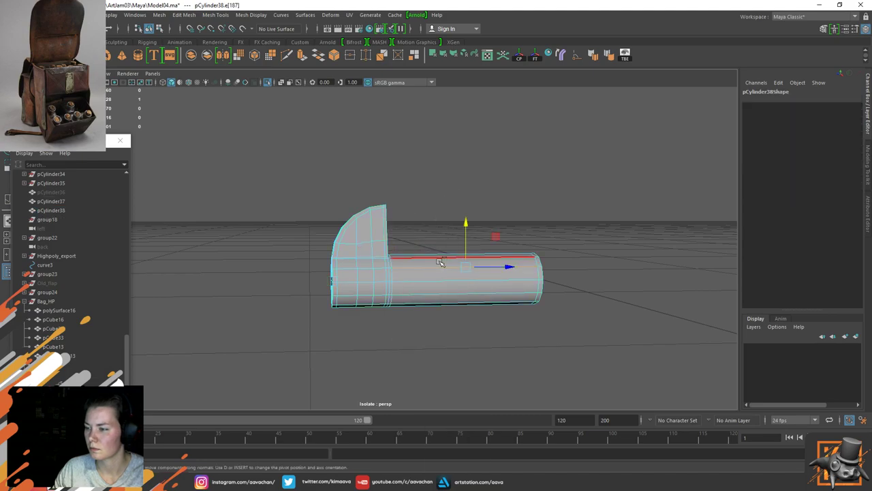
pyautogui.doubleClick(440, 268)
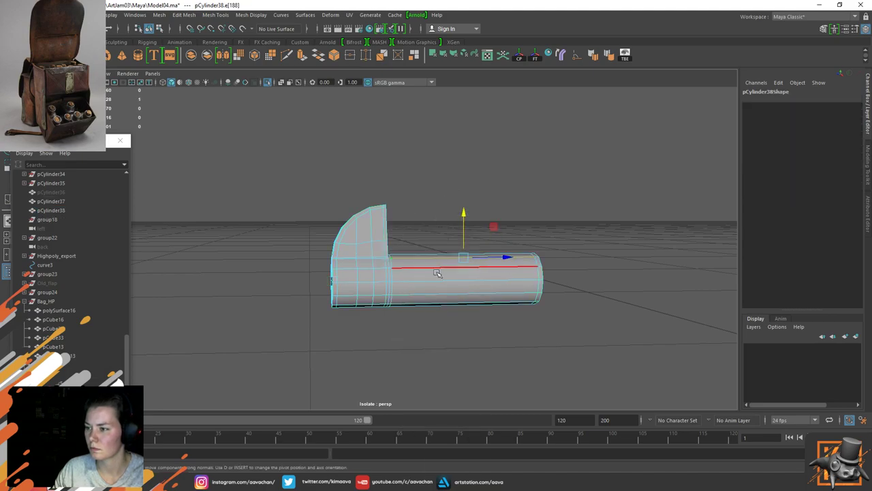
pyautogui.keyDown('shift'); pyautogui.moveTo(438, 272); pyautogui.dragTo(425, 281, button='right'); pyautogui.keyUp('shift')
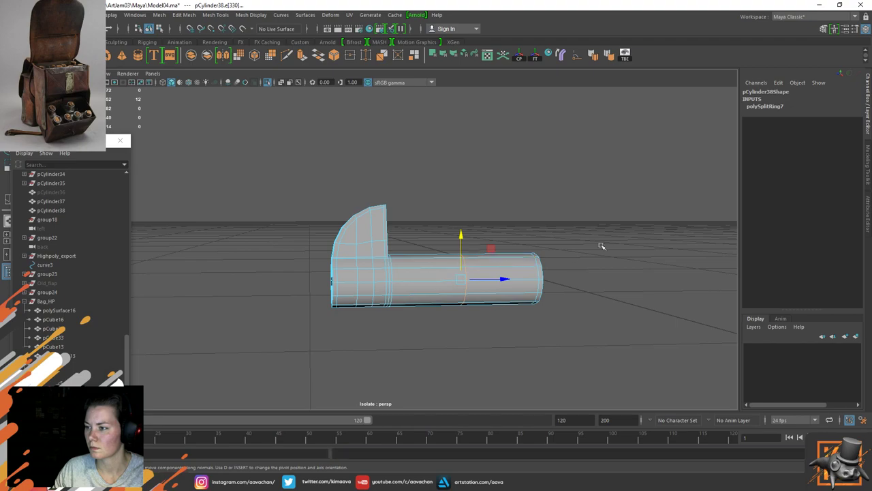
pyautogui.click(765, 110)
pyautogui.click(847, 135)
pyautogui.click(851, 161)
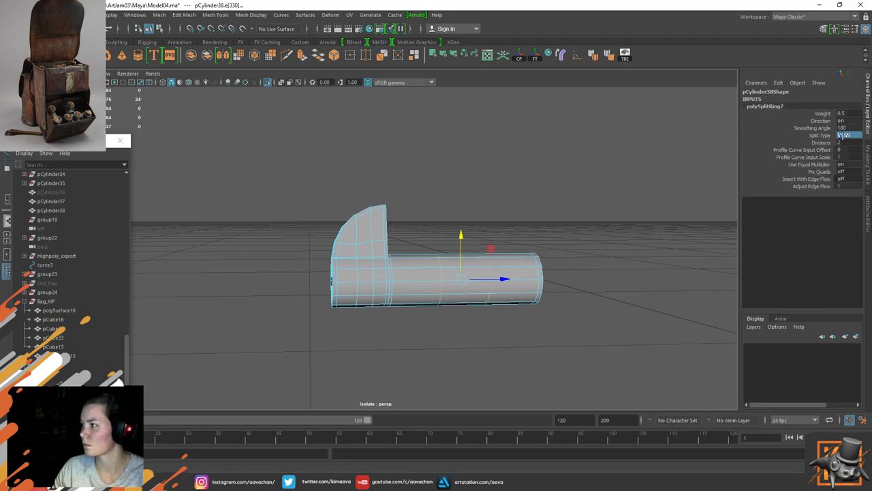
pyautogui.click(846, 143)
pyautogui.write('5')
pyautogui.press('Return')
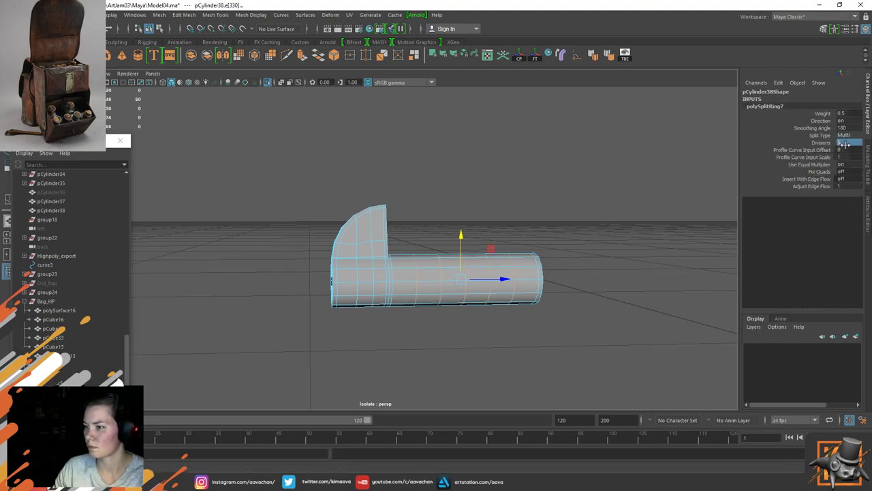
# Step: Shift the new edge loop nearest the thumb piece farther along the cylinder and return to object selection
pyautogui.moveTo(325, 250); pyautogui.dragTo(368, 207, button='right')
pyautogui.moveTo(424, 248); pyautogui.dragTo(387, 233, button='right')
pyautogui.doubleClick(416, 293)
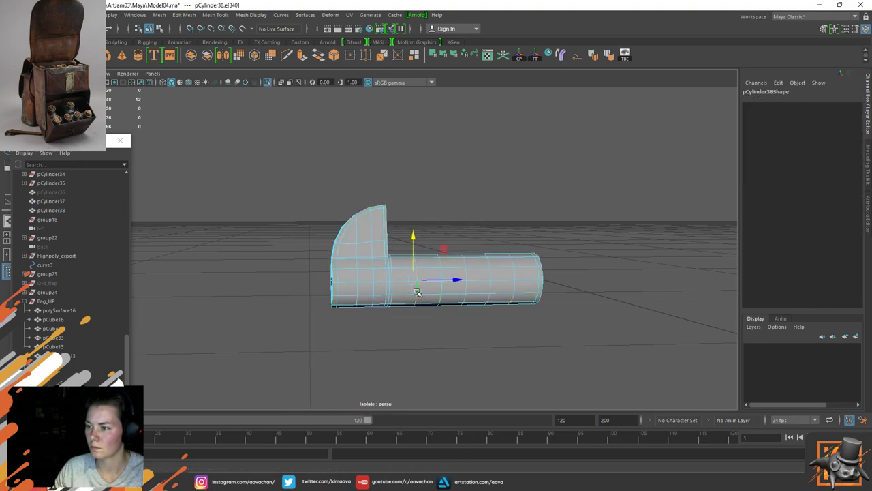
pyautogui.moveTo(449, 279); pyautogui.dragTo(466, 279)
pyautogui.doubleClick(441, 263)
pyautogui.moveTo(445, 251); pyautogui.dragTo(497, 180, button='right')
pyautogui.click(463, 197)
# Step: Show the rest of the bag again and examine the whole model with the knob in place
pyautogui.keyDown('alt'); pyautogui.moveTo(340, 282); pyautogui.dragTo(400, 289); pyautogui.keyUp('alt')
pyautogui.hotkey('ctrl', '1')
pyautogui.scroll(-8, 344, 286)
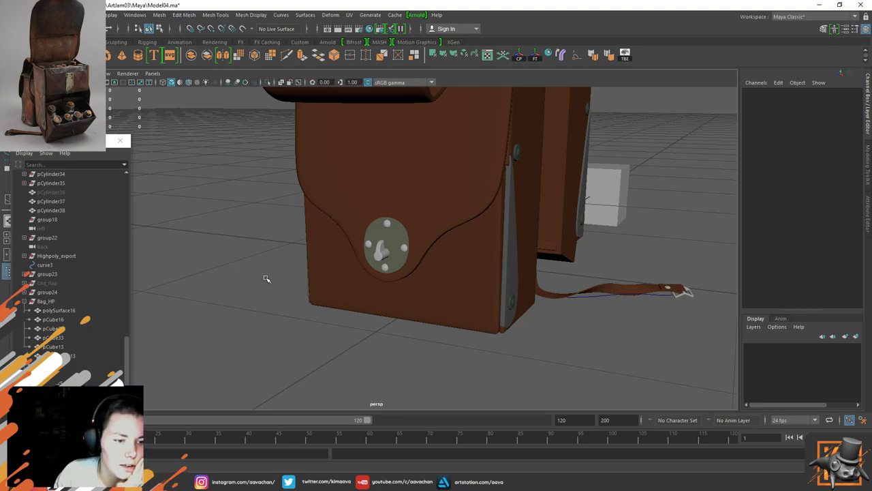
pyautogui.keyDown('alt'); pyautogui.moveTo(429, 193); pyautogui.dragTo(435, 206); pyautogui.keyUp('alt')
pyautogui.keyDown('alt'); pyautogui.moveTo(534, 160); pyautogui.dragTo(389, 287); pyautogui.keyUp('alt')
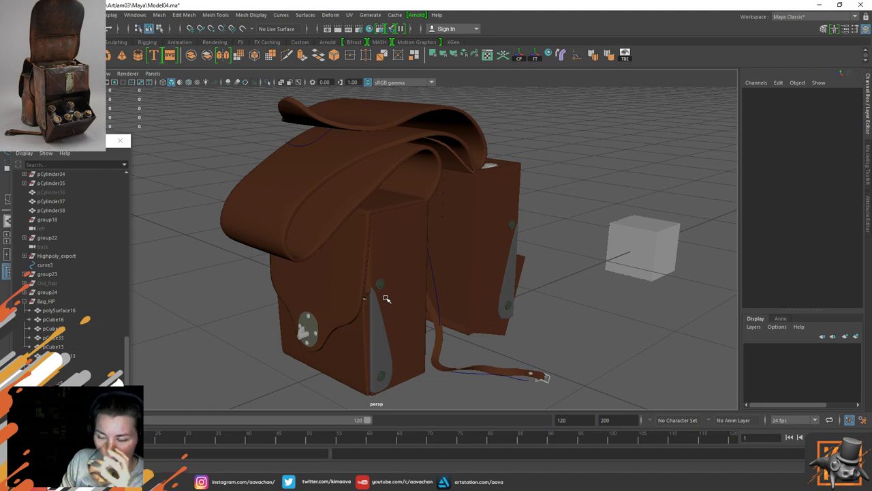
# Step: Examine the bag's flap, compartments and lock in the reference photo board
pyautogui.moveTo(1, 182); pyautogui.dragTo(697, 241, button='right')
pyautogui.scroll(-6, 697, 241)
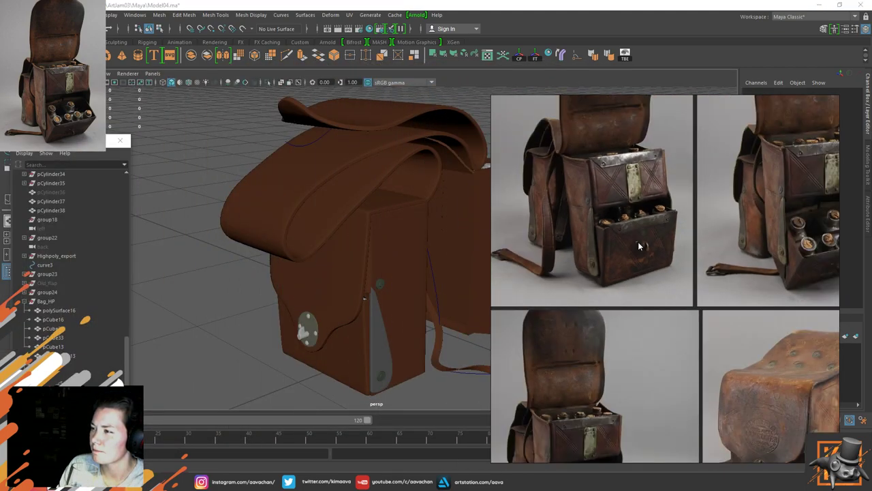
pyautogui.scroll(-4, 652, 273)
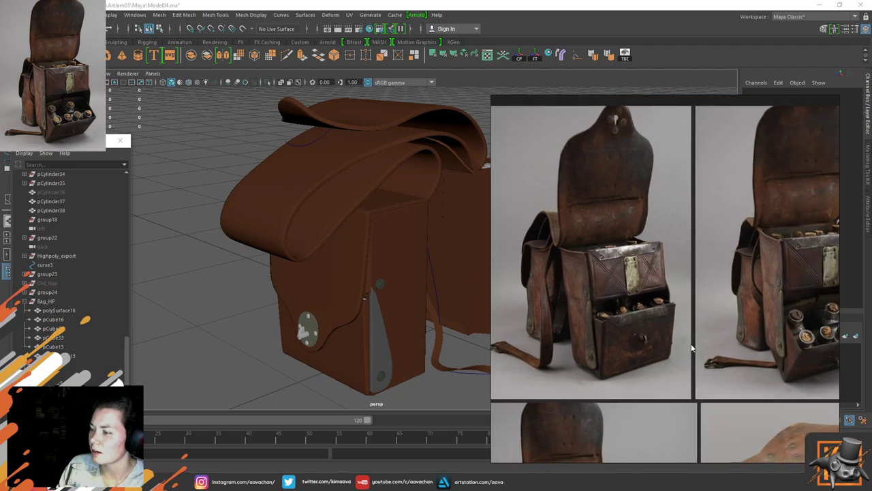
pyautogui.scroll(4, 632, 263)
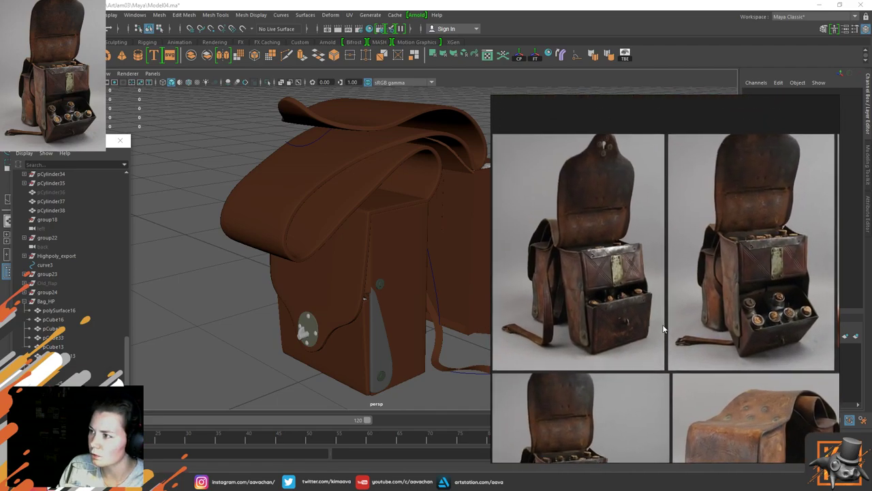
pyautogui.moveTo(659, 301); pyautogui.dragTo(662, 286, button='middle')
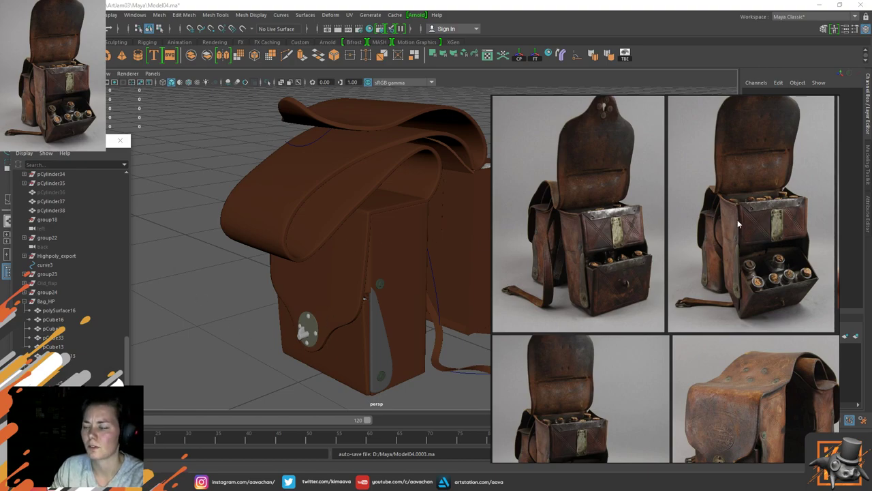
pyautogui.moveTo(737, 219); pyautogui.dragTo(0, 261, button='right')
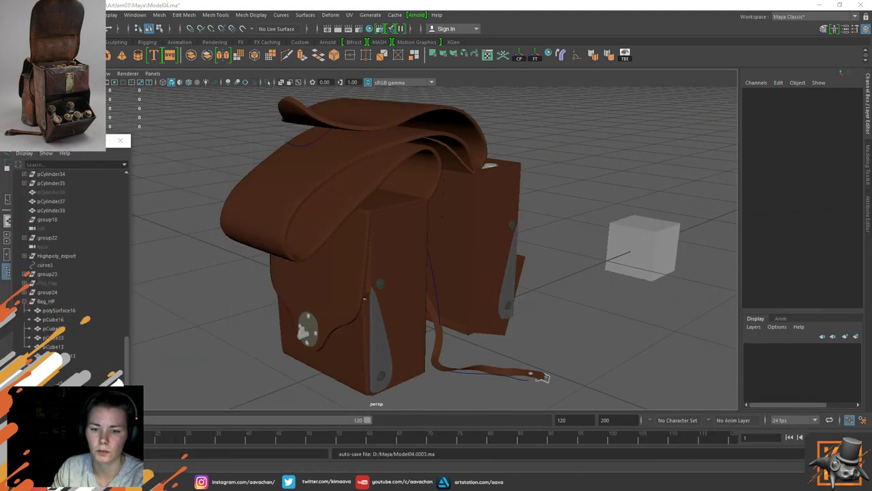
# Step: Compare the bag model with the earlier render wip01.png in Photos and close the image
pyautogui.keyDown('alt'); pyautogui.moveTo(197, 228); pyautogui.dragTo(308, 308); pyautogui.keyUp('alt')
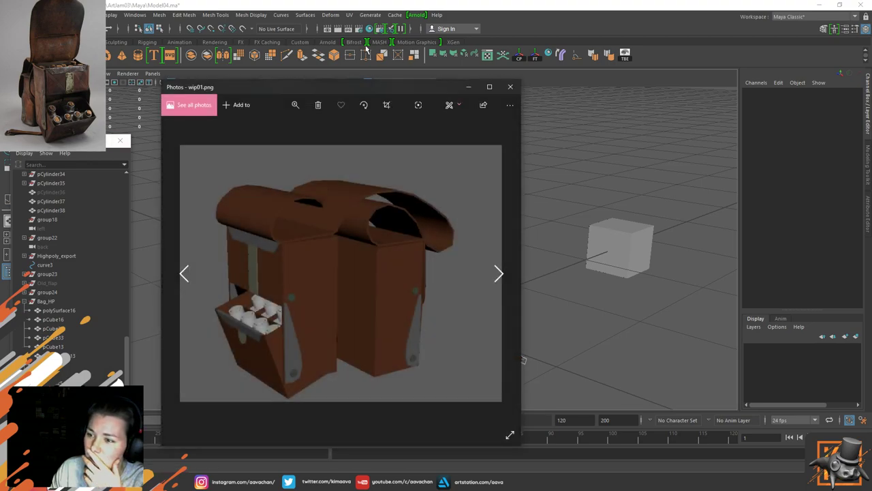
pyautogui.moveTo(302, 91); pyautogui.dragTo(589, 88)
pyautogui.scroll(2, 613, 270)
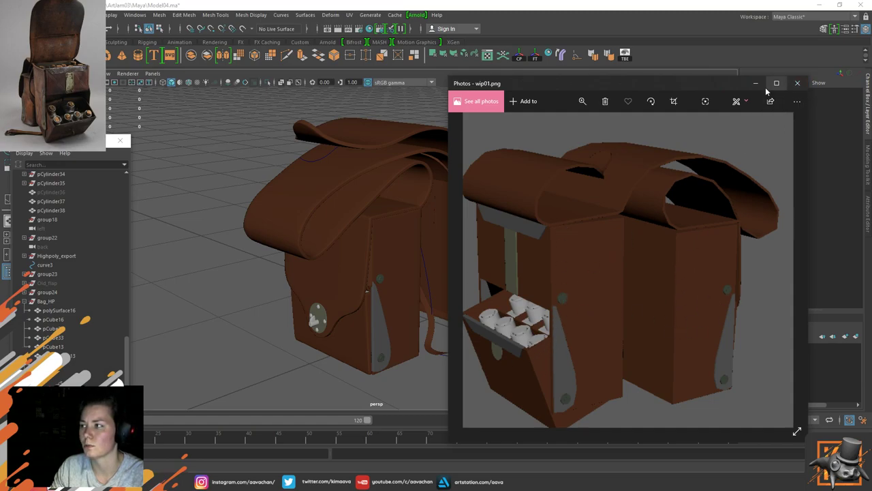
pyautogui.click(798, 84)
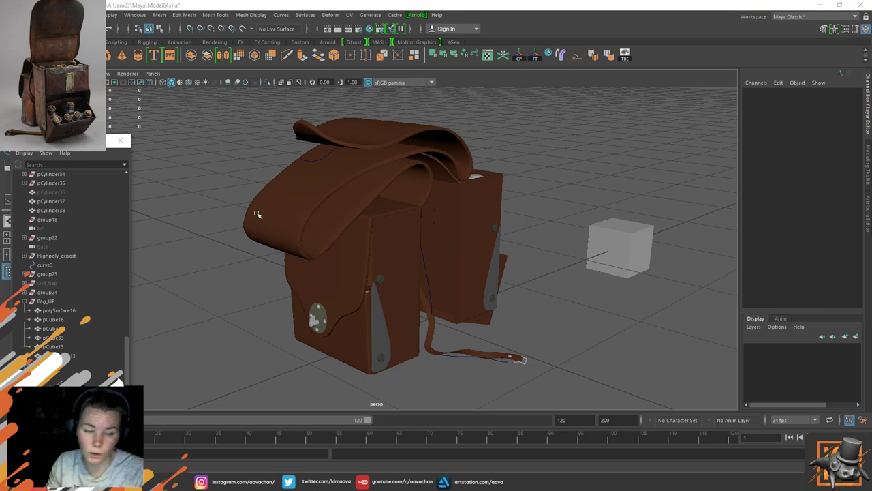
pyautogui.click(379, 287)
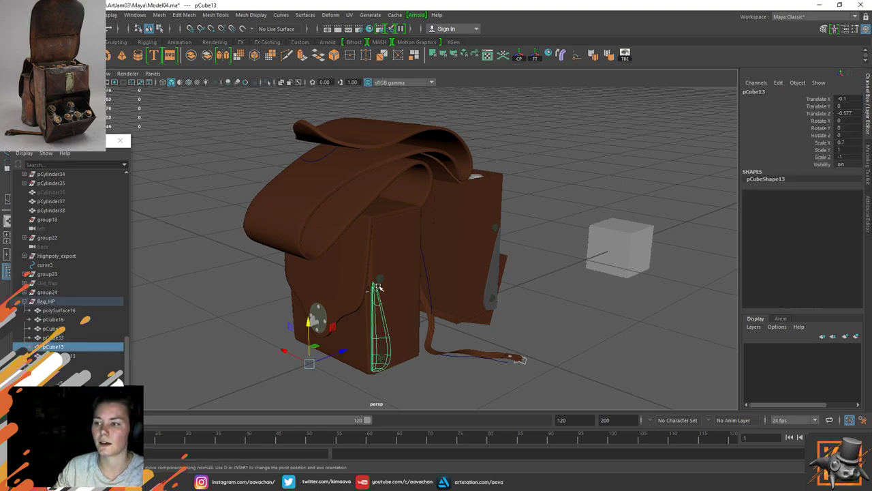
pyautogui.click(334, 268)
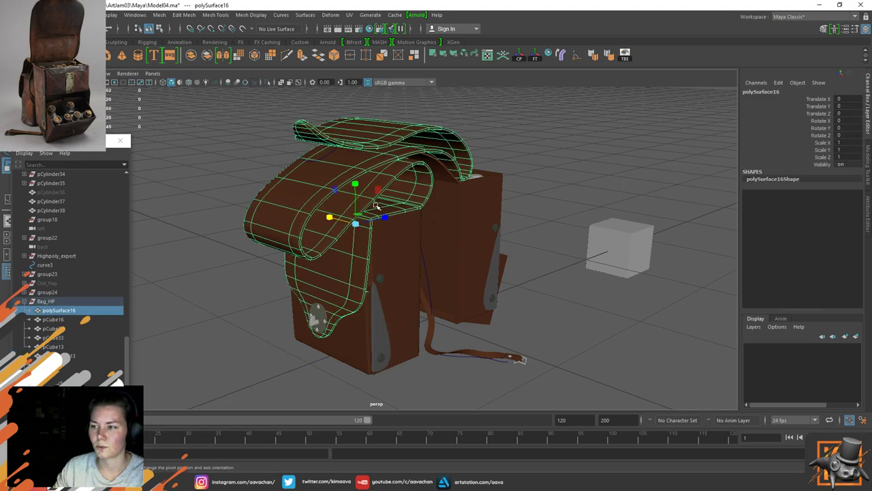
pyautogui.click(550, 214)
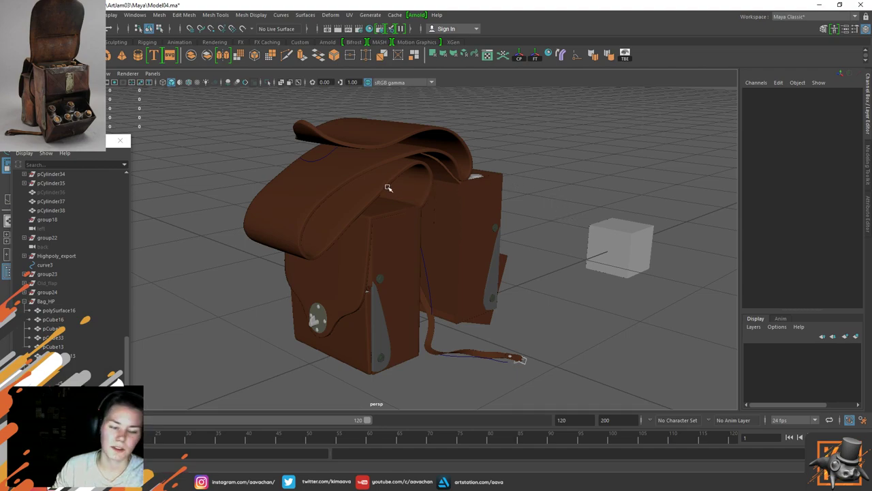
pyautogui.moveTo(212, 101); pyautogui.dragTo(569, 388)
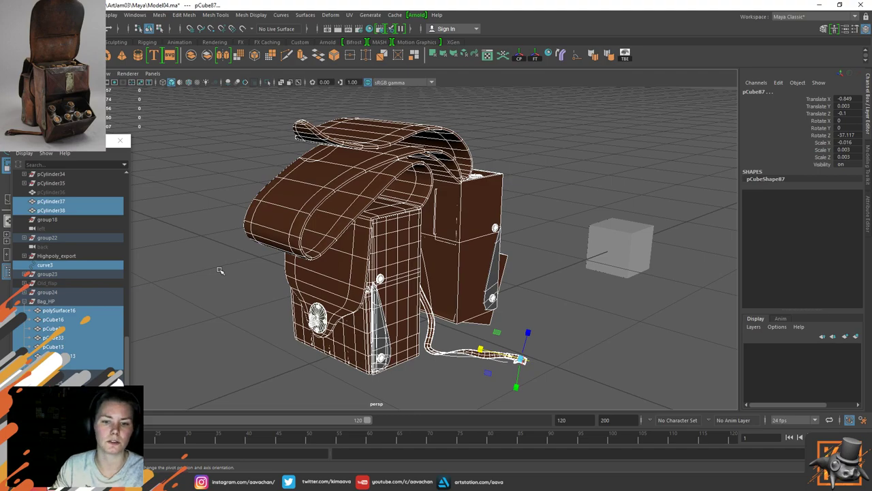
pyautogui.click(554, 135)
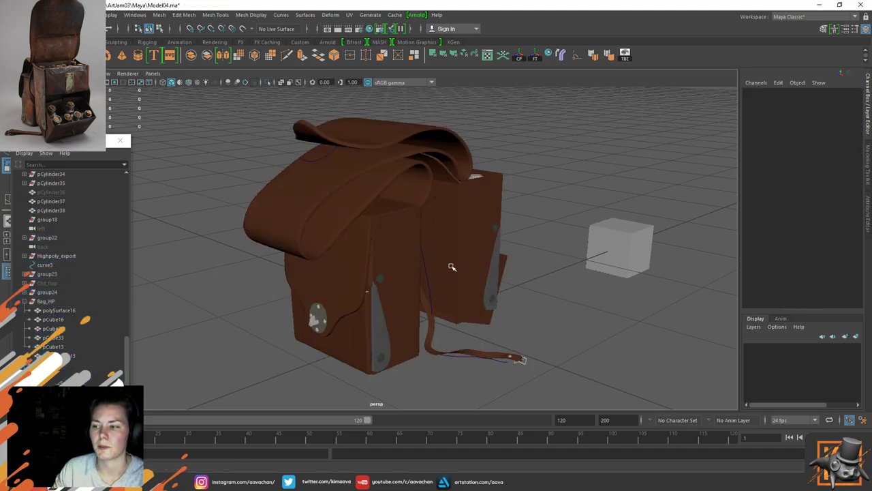
pyautogui.scroll(-5, 452, 267)
pyautogui.scroll(3, 452, 267)
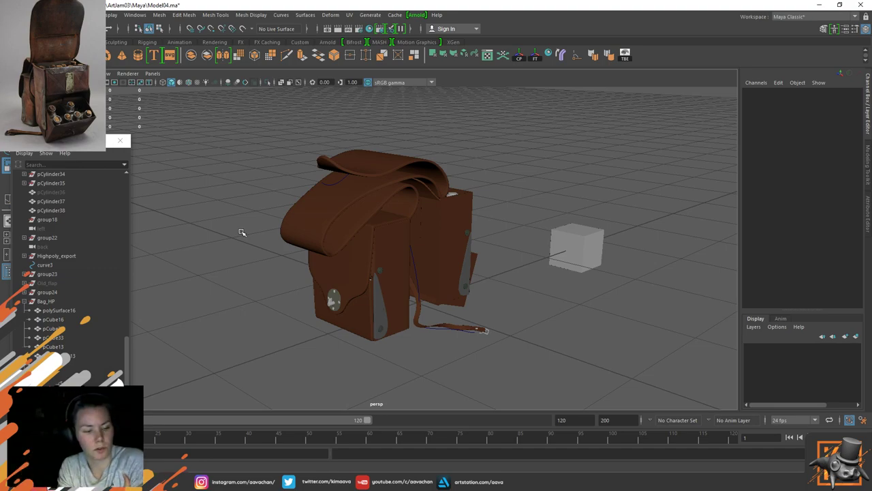
pyautogui.scroll(4, 368, 292)
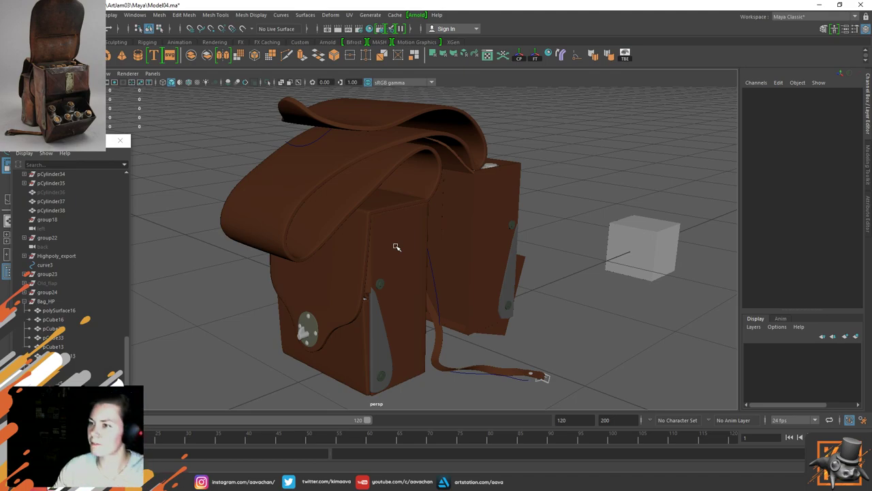
# Step: Examine the straps and facing walls between the two bag compartments from the side and above
pyautogui.keyDown('alt'); pyautogui.moveTo(487, 197); pyautogui.dragTo(519, 197); pyautogui.keyUp('alt')
pyautogui.keyDown('alt'); pyautogui.moveTo(385, 233); pyautogui.dragTo(297, 259); pyautogui.keyUp('alt')
pyautogui.scroll(3, 388, 282)
pyautogui.scroll(2, 387, 282)
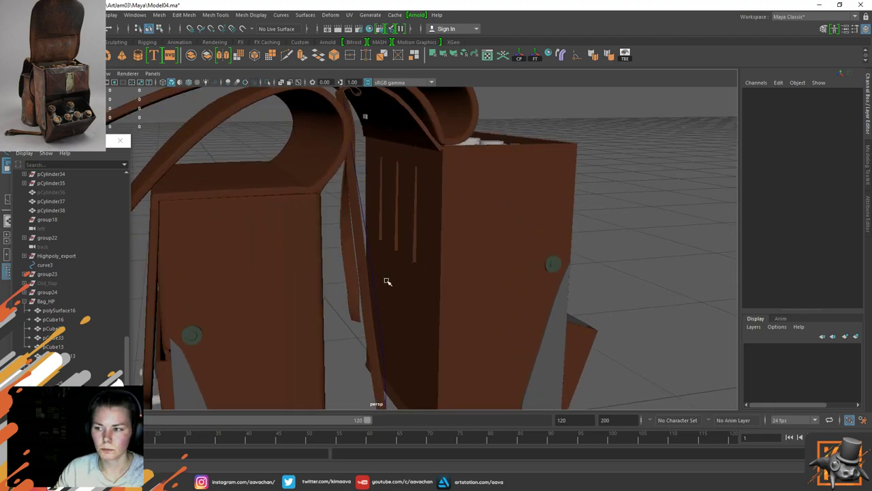
pyautogui.keyDown('alt'); pyautogui.moveTo(331, 171); pyautogui.dragTo(362, 224); pyautogui.keyUp('alt')
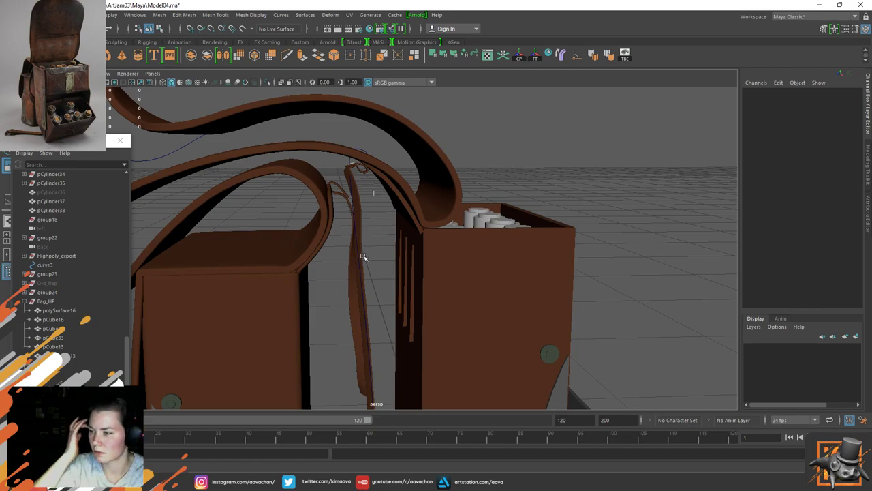
pyautogui.keyDown('alt'); pyautogui.moveTo(411, 263); pyautogui.dragTo(420, 151, button='middle'); pyautogui.keyUp('alt')
pyautogui.scroll(-3, 340, 211)
pyautogui.moveTo(325, 239)
pyautogui.keyDown('alt'); pyautogui.mouseDown()
pyautogui.moveTo(329, 222)
pyautogui.moveTo(379, 218)
pyautogui.moveTo(337, 238)
pyautogui.mouseUp(); pyautogui.keyUp('alt')
pyautogui.moveTo(243, 210); pyautogui.dragTo(282, 206)
pyautogui.keyDown('ctrl'); pyautogui.click(293, 232); pyautogui.keyUp('ctrl')
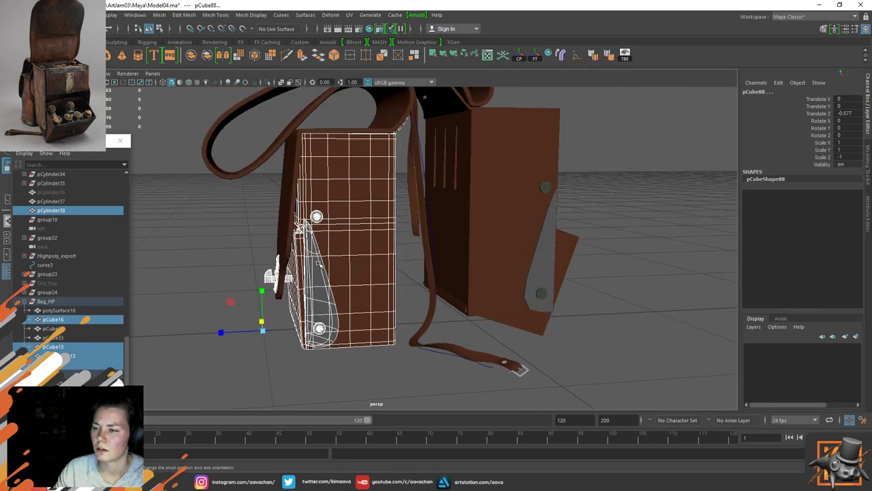
pyautogui.scroll(3, 303, 257)
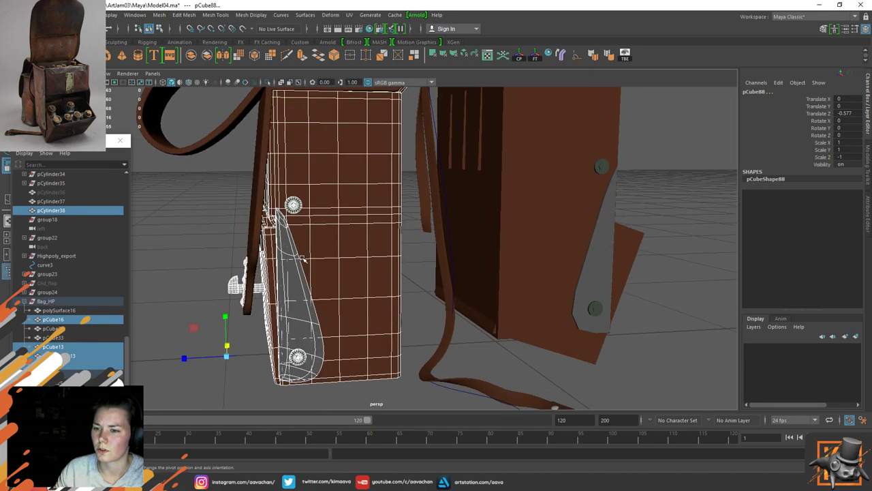
pyautogui.press('4')
pyautogui.moveTo(360, 228)
pyautogui.keyDown('alt'); pyautogui.mouseDown()
pyautogui.moveTo(389, 259)
pyautogui.moveTo(335, 197)
pyautogui.mouseUp(); pyautogui.keyUp('alt')
pyautogui.click(335, 197)
pyautogui.press('6')
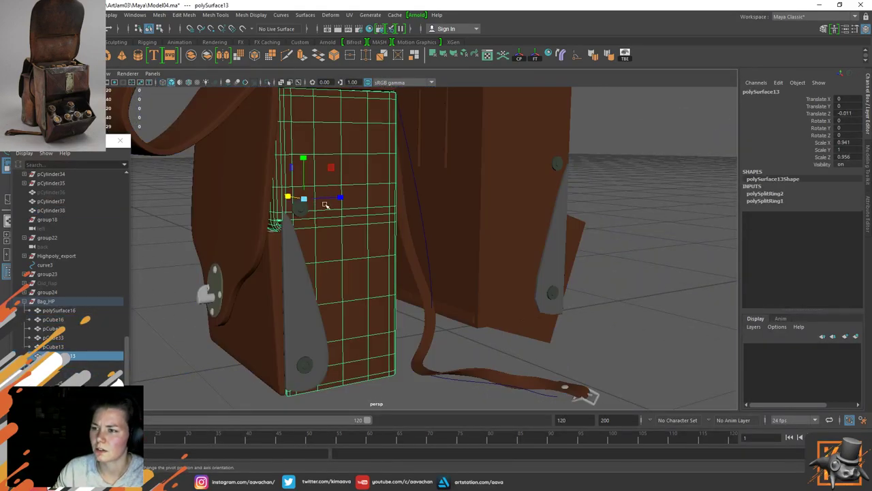
pyautogui.hotkey('ctrl', 'z')
pyautogui.press('w')
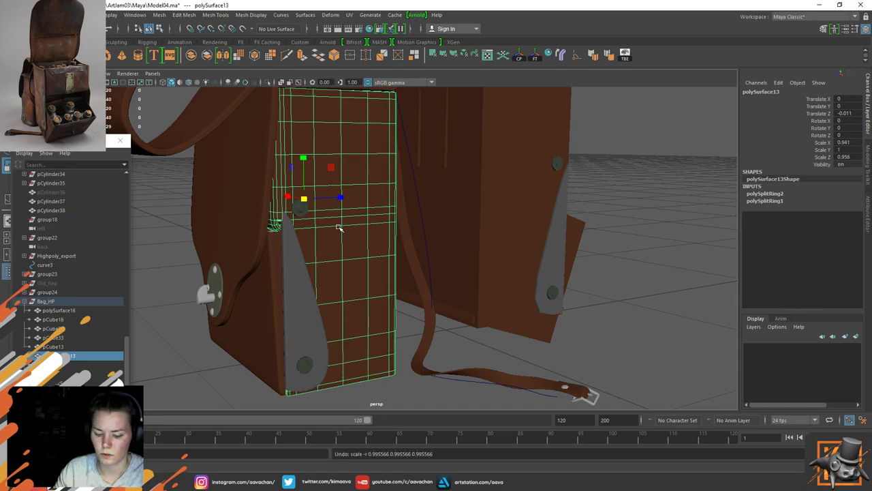
# Step: Select the parts of the Bag_HP group except the flap and strap, and add the lock knob to the selection
pyautogui.click(60, 311)
pyautogui.keyDown('shift'); pyautogui.click(68, 367); pyautogui.keyUp('shift')
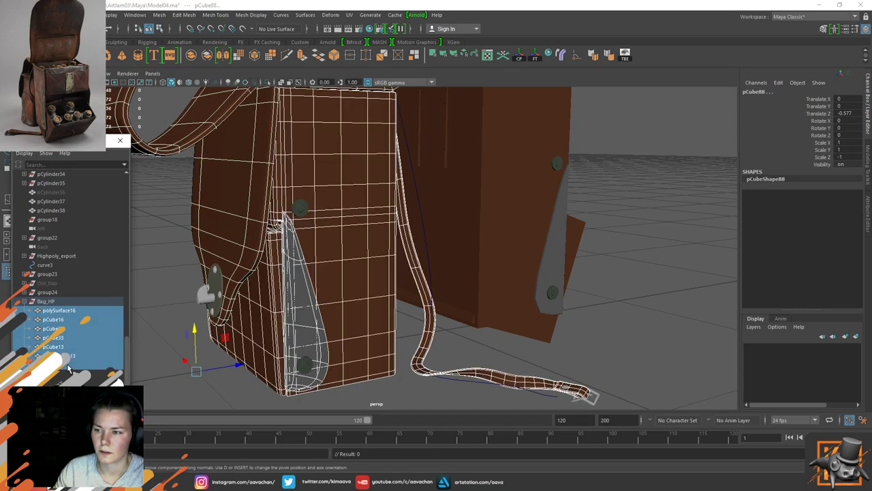
pyautogui.keyDown('ctrl'); pyautogui.click(207, 147); pyautogui.keyUp('ctrl')
pyautogui.keyDown('ctrl'); pyautogui.click(422, 284); pyautogui.keyUp('ctrl')
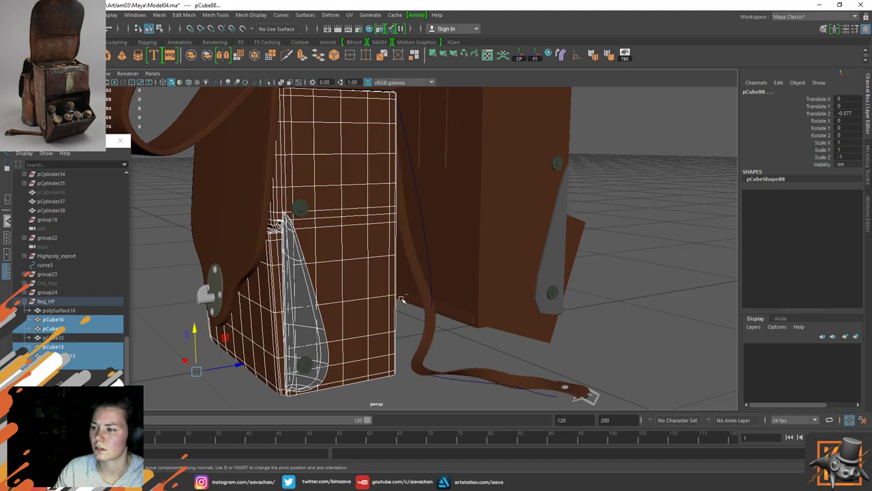
pyautogui.keyDown('shift'); pyautogui.click(203, 298); pyautogui.keyUp('shift')
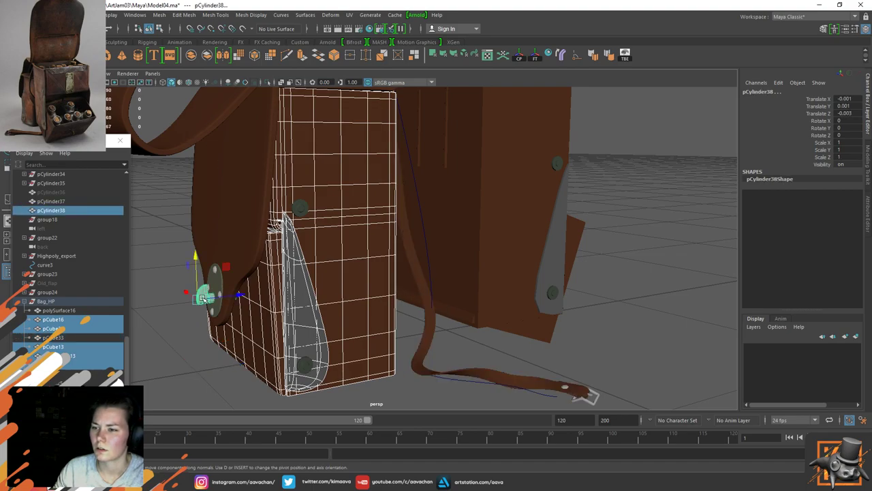
# Step: Move the lock knob pCylinder38 into the Bag_HP group and select the whole group
pyautogui.click(55, 212)
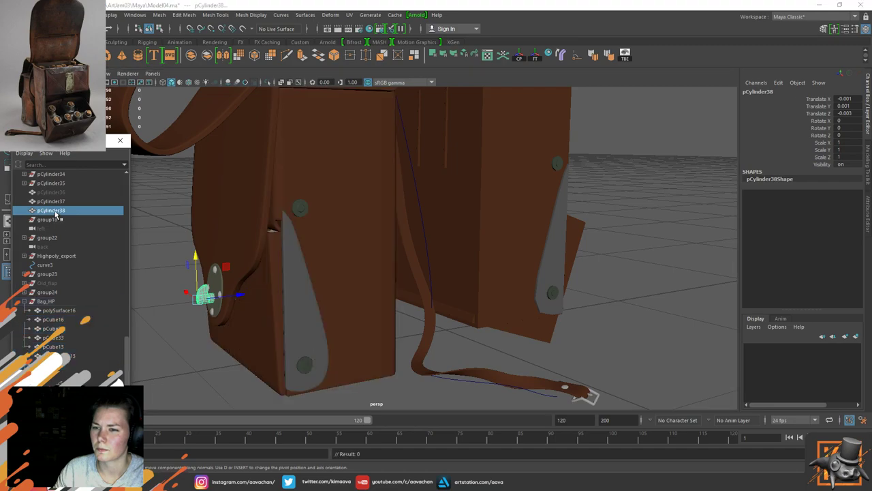
pyautogui.moveTo(47, 302); pyautogui.dragTo(47, 304, button='middle')
pyautogui.click(46, 294)
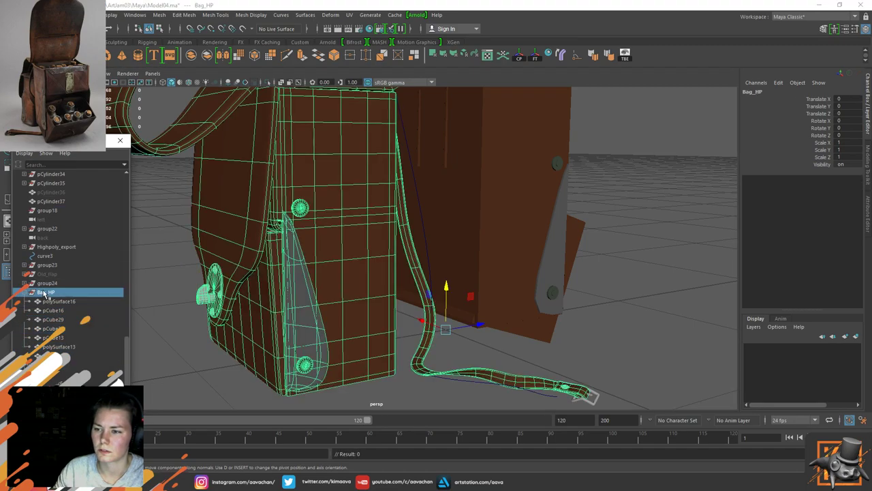
# Step: Rename polySurface16 in the Bag_HP group as flap and hide it
pyautogui.scroll(-5, 389, 275)
pyautogui.moveTo(524, 223)
pyautogui.keyDown('alt'); pyautogui.mouseDown()
pyautogui.moveTo(379, 224)
pyautogui.moveTo(543, 226)
pyautogui.moveTo(510, 220)
pyautogui.mouseUp(); pyautogui.keyUp('alt')
pyautogui.scroll(3, 316, 272)
pyautogui.click(253, 235)
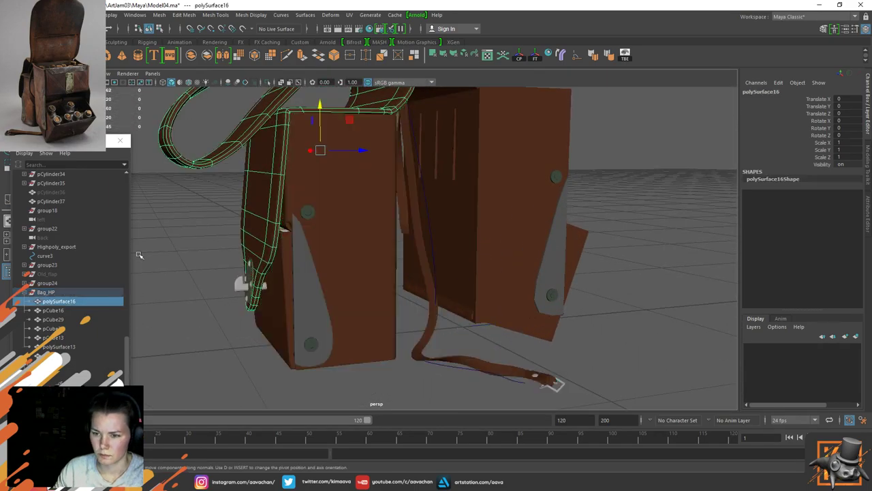
pyautogui.click(54, 310)
pyautogui.doubleClick(60, 301)
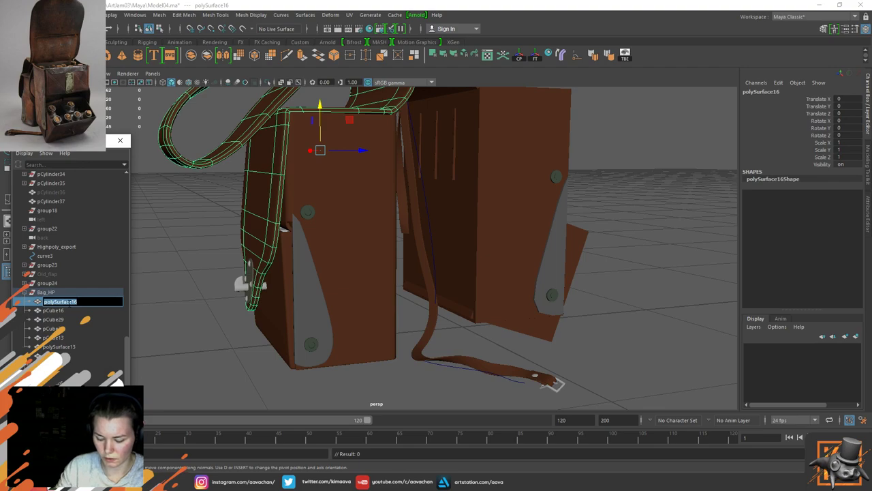
pyautogui.write('flap')
pyautogui.press('Return')
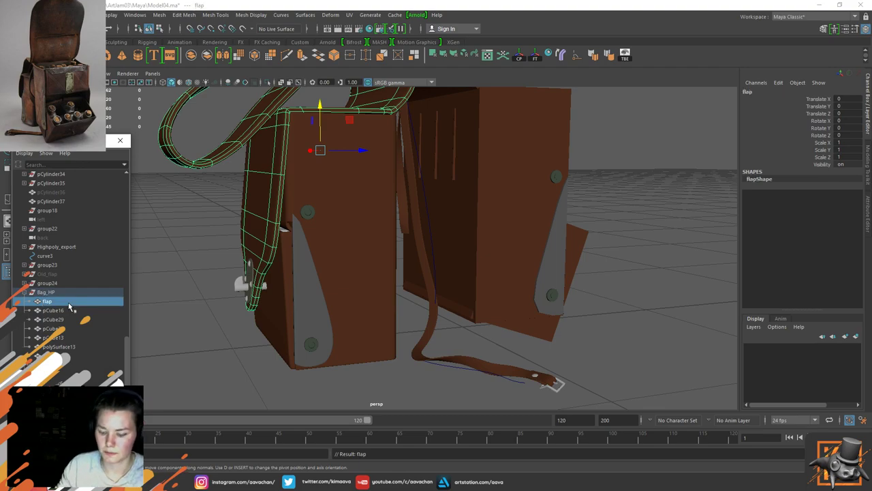
pyautogui.hotkey('ctrl', 'h')
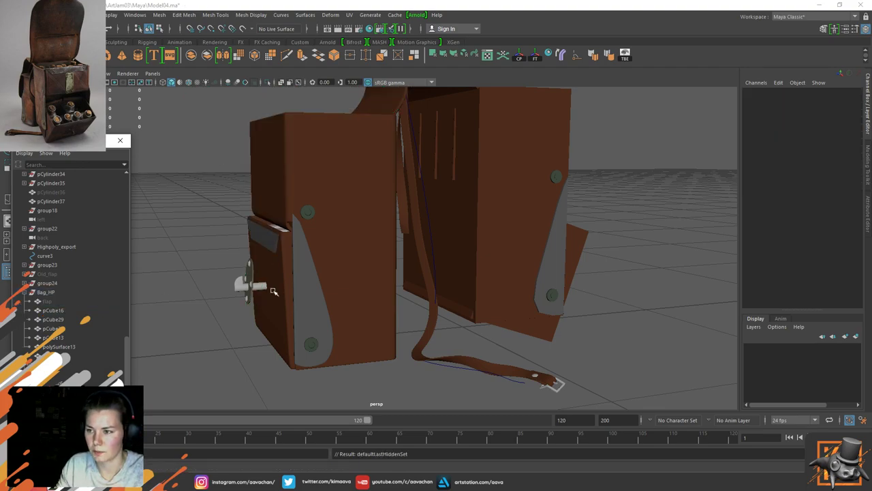
# Step: Examine the trim plate on the lower front pocket and the rim of the open compartment above it
pyautogui.click(268, 238)
pyautogui.keyDown('alt'); pyautogui.moveTo(223, 265); pyautogui.dragTo(360, 313, button='middle'); pyautogui.keyUp('alt')
pyautogui.keyDown('alt'); pyautogui.moveTo(541, 290); pyautogui.dragTo(430, 286, button='middle'); pyautogui.keyUp('alt')
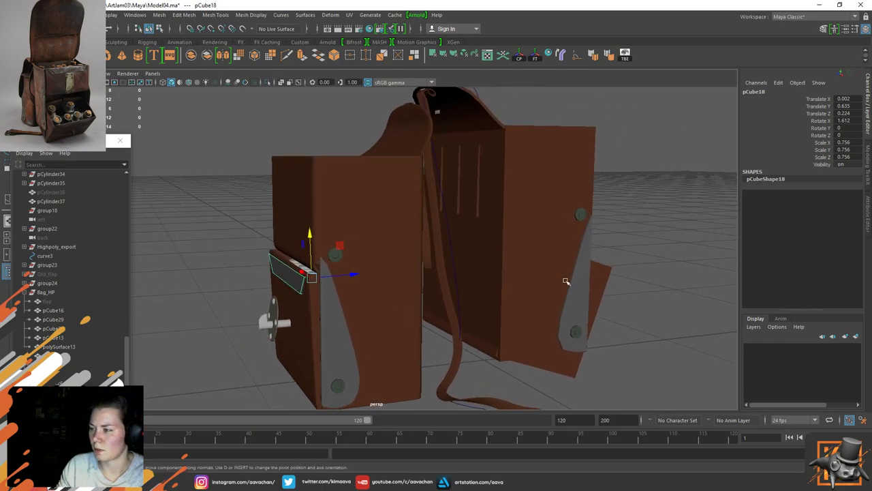
pyautogui.keyDown('alt'); pyautogui.moveTo(566, 281); pyautogui.dragTo(307, 284); pyautogui.keyUp('alt')
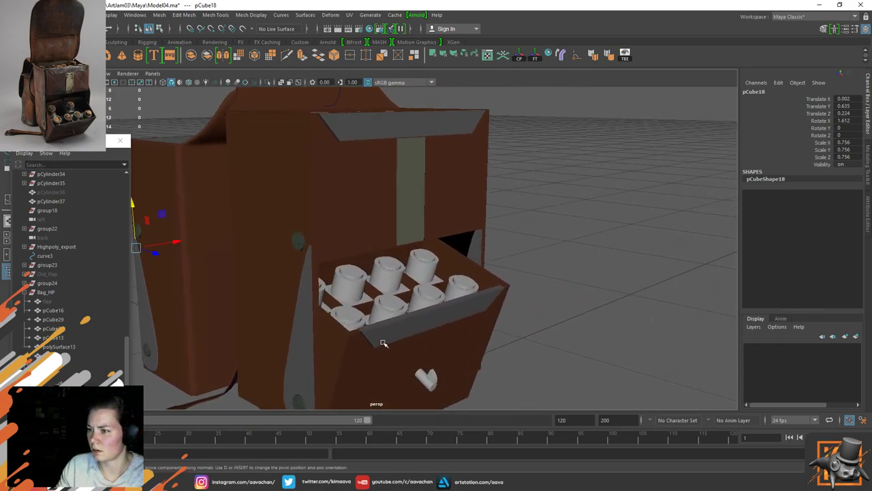
pyautogui.keyDown('alt'); pyautogui.moveTo(383, 343); pyautogui.dragTo(371, 246); pyautogui.keyUp('alt')
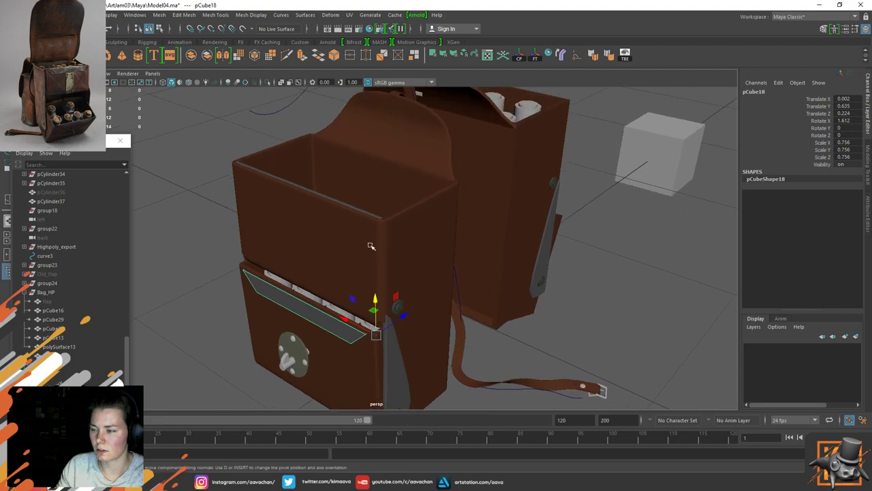
pyautogui.scroll(6, 371, 246)
pyautogui.click(369, 177)
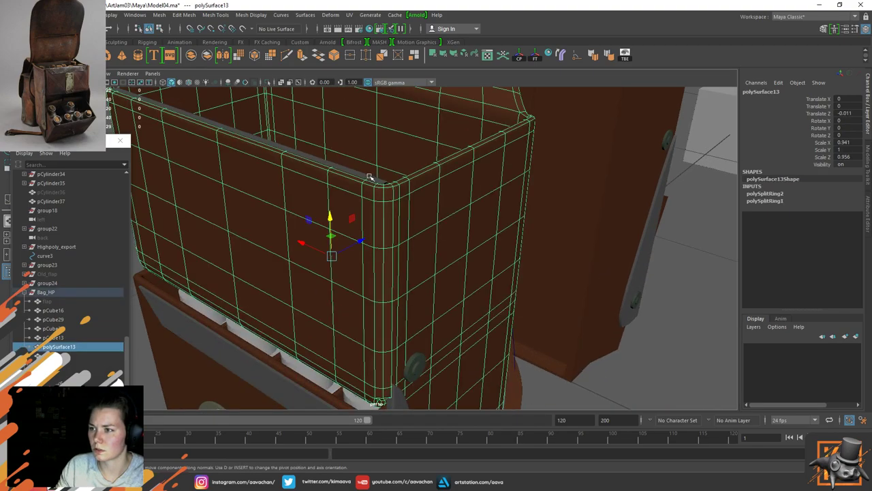
pyautogui.click(369, 177)
pyautogui.moveTo(356, 269)
pyautogui.keyDown('alt'); pyautogui.mouseDown()
pyautogui.moveTo(375, 197)
pyautogui.moveTo(343, 268)
pyautogui.mouseUp(); pyautogui.keyUp('alt')
# Step: Freeze the pocket trim plate pCube18's transformations, center its pivot, and raise it to Translate Y 0.02
pyautogui.click(344, 266)
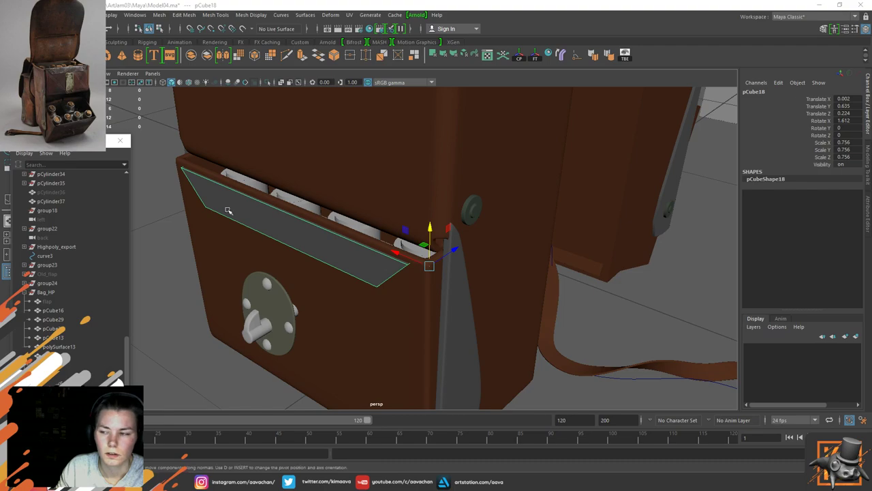
pyautogui.click(536, 60)
pyautogui.click(520, 57)
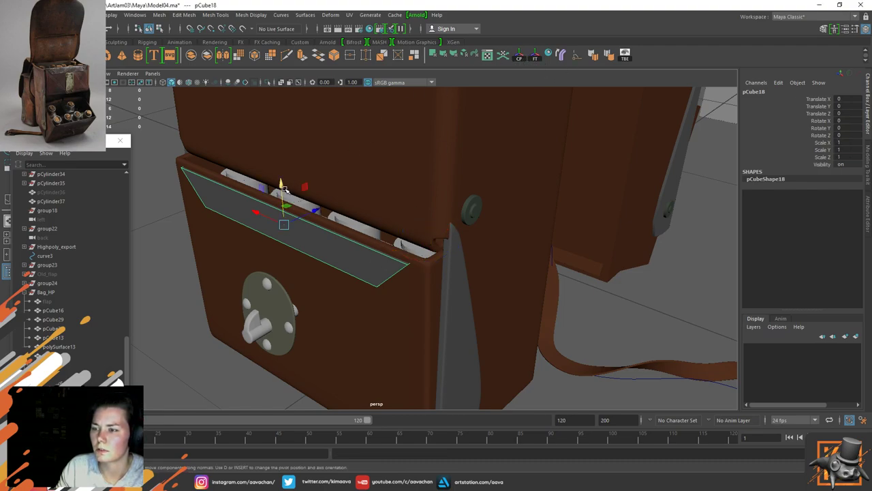
pyautogui.moveTo(282, 191); pyautogui.dragTo(267, 178)
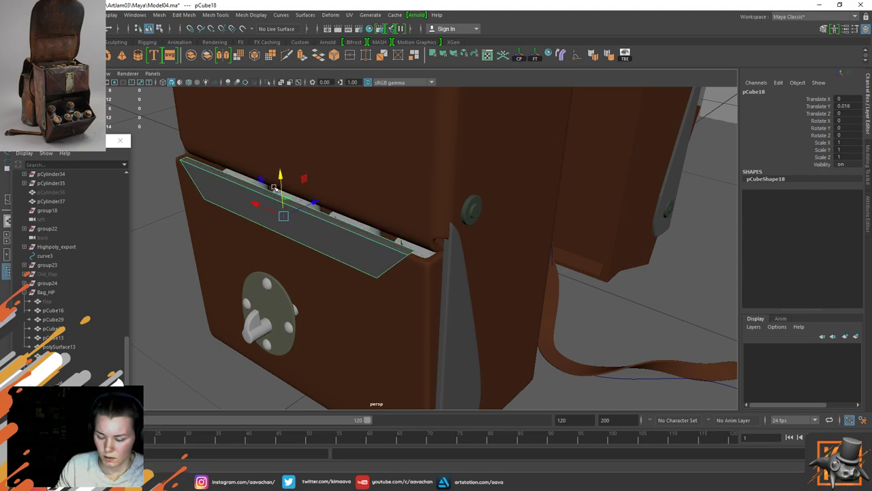
pyautogui.press('f')
pyautogui.keyDown('alt'); pyautogui.moveTo(344, 262); pyautogui.dragTo(338, 253, button='right'); pyautogui.keyUp('alt')
pyautogui.keyDown('alt'); pyautogui.moveTo(217, 216); pyautogui.dragTo(440, 202); pyautogui.keyUp('alt')
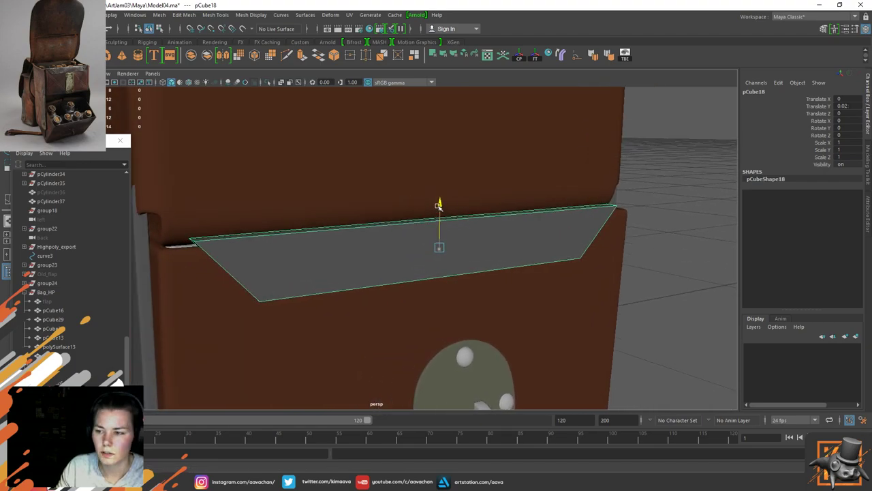
# Step: Thicken the trim plate to Scale Z 1.111 and shift it to Translate Z -0.004
pyautogui.keyDown('alt'); pyautogui.moveTo(294, 257); pyautogui.dragTo(436, 229); pyautogui.keyUp('alt')
pyautogui.press('r')
pyautogui.press('w')
# Step: Isolate the trim plate and cut an edge loop just below its upper edge
pyautogui.hotkey('ctrl', '1')
pyautogui.scroll(4, 384, 249)
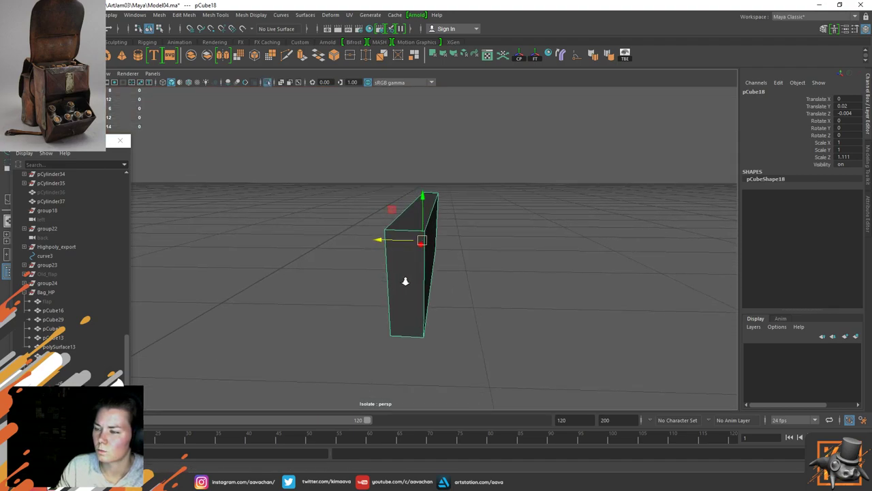
pyautogui.keyDown('shift'); pyautogui.moveTo(391, 242); pyautogui.dragTo(405, 250, button='right'); pyautogui.keyUp('shift')
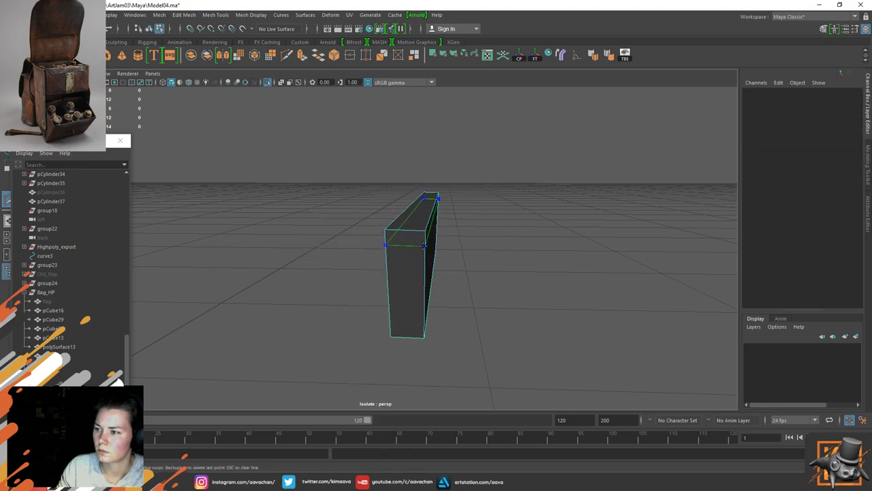
pyautogui.keyDown('ctrl'); pyautogui.click(424, 246); pyautogui.keyUp('ctrl')
# Step: Split the edge ring across the plate's thickness into two parallel loops, with Split Type set to Multi
pyautogui.press('w')
pyautogui.moveTo(403, 232); pyautogui.dragTo(406, 208, button='right')
pyautogui.click(410, 229)
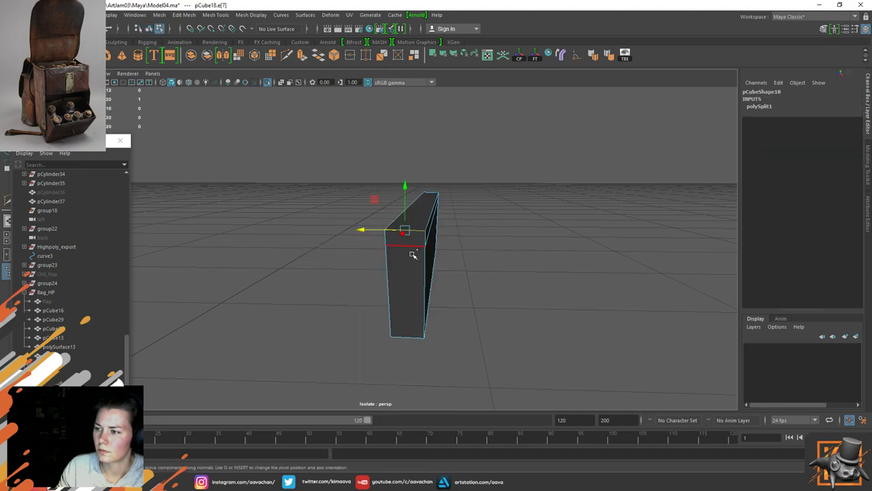
pyautogui.keyDown('shift'); pyautogui.moveTo(409, 249); pyautogui.dragTo(415, 285, button='right'); pyautogui.keyUp('shift')
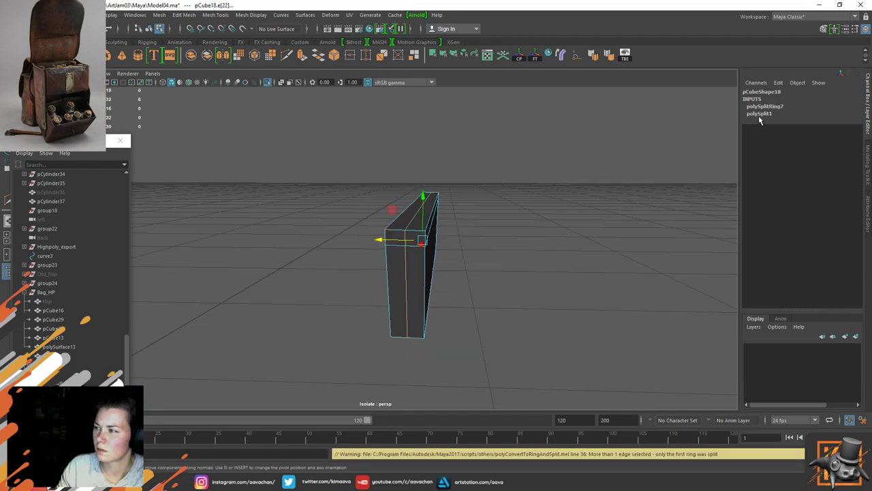
pyautogui.click(773, 108)
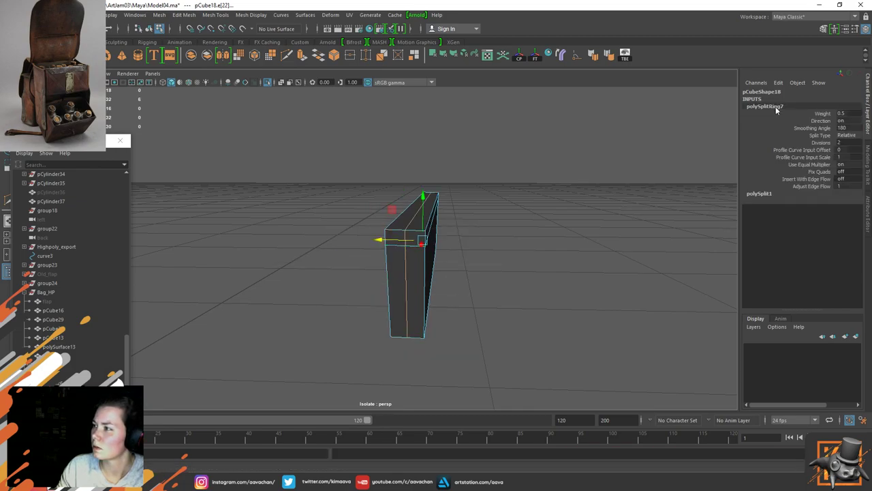
pyautogui.click(846, 135)
pyautogui.click(848, 161)
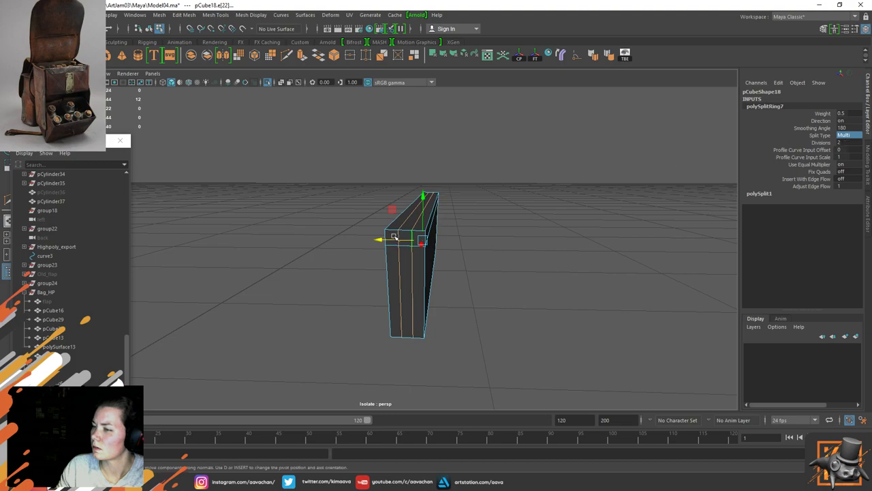
pyautogui.moveTo(386, 240); pyautogui.dragTo(359, 243)
pyautogui.hotkey('ctrl', '1')
pyautogui.hotkey('ctrl', 'z')
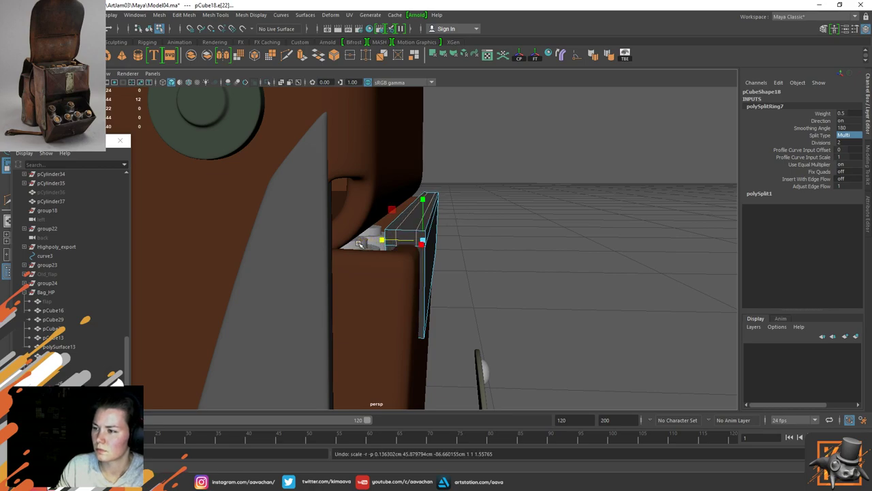
pyautogui.press('r')
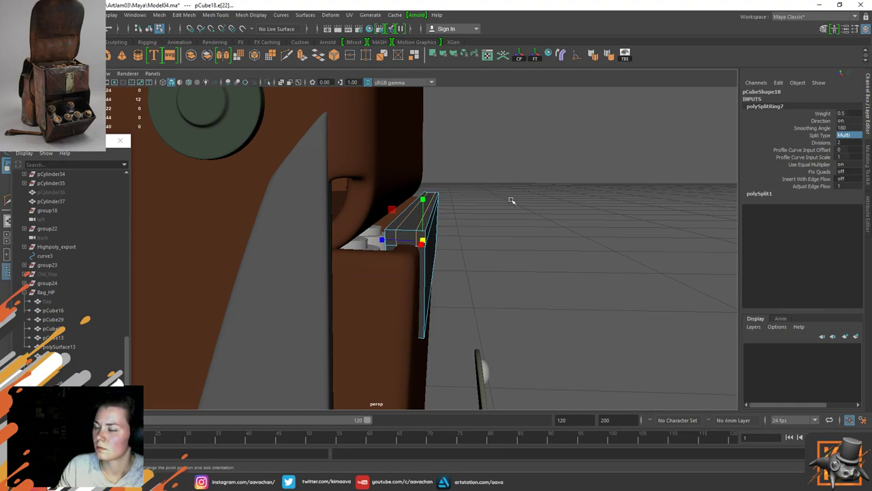
pyautogui.keyDown('alt'); pyautogui.moveTo(511, 199); pyautogui.dragTo(317, 201); pyautogui.keyUp('alt')
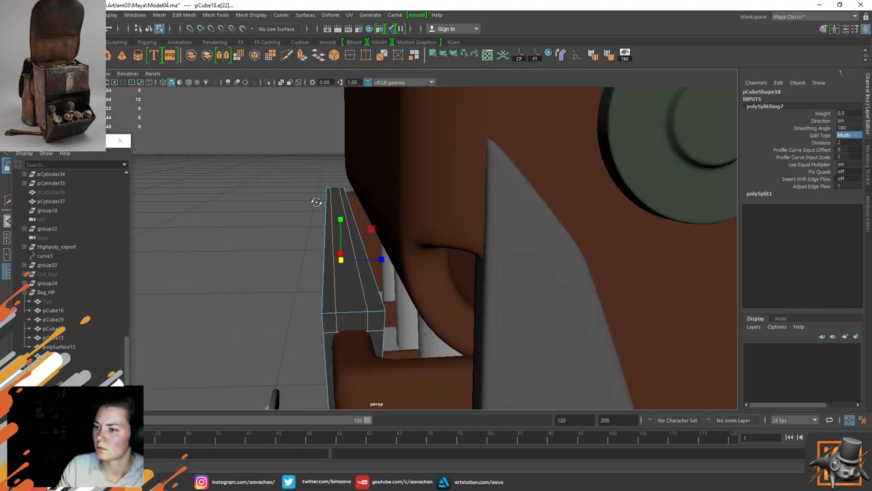
pyautogui.hotkey('ctrl', 'z')
pyautogui.hotkey('ctrl', '1')
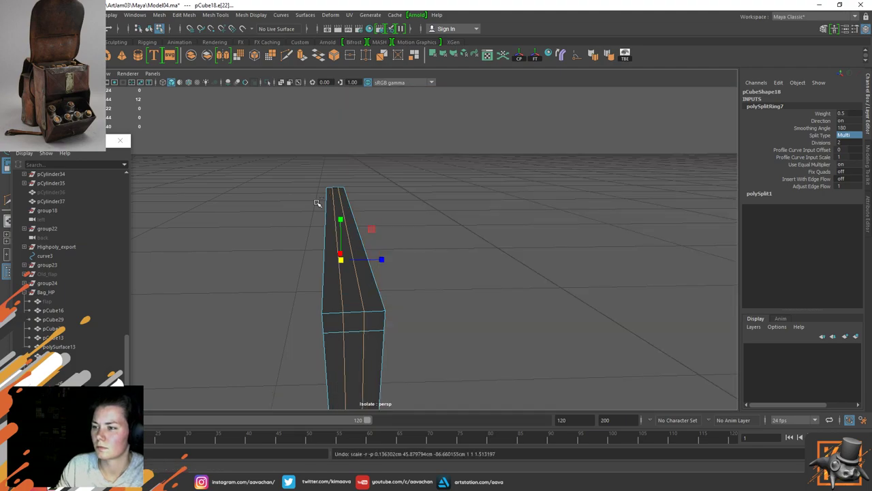
# Step: Align the scale axis to the plate's long upper edge and spread the two loops toward its outer faces
pyautogui.keyDown('alt'); pyautogui.moveTo(362, 253); pyautogui.dragTo(371, 262); pyautogui.keyUp('alt')
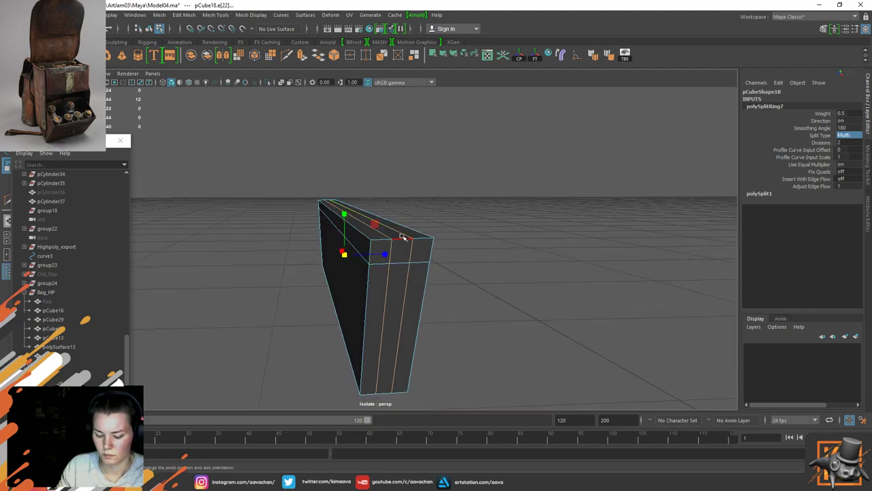
pyautogui.press('d')
pyautogui.click(382, 227)
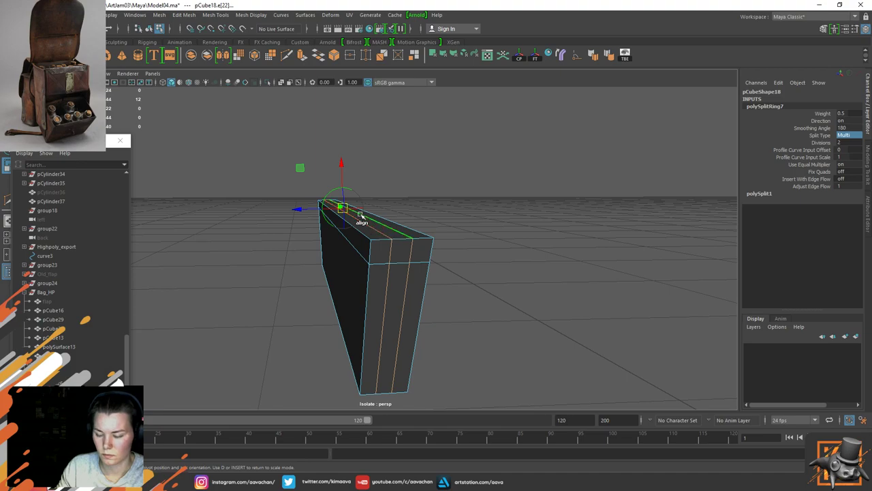
pyautogui.moveTo(302, 207); pyautogui.dragTo(272, 217)
# Step: Delete the middle faces on both ends and the underside of the plate, below the upper strip
pyautogui.keyDown('alt'); pyautogui.moveTo(368, 261); pyautogui.dragTo(496, 261); pyautogui.keyUp('alt')
pyautogui.moveTo(406, 232); pyautogui.dragTo(405, 247, button='right')
pyautogui.click(396, 268)
pyautogui.keyDown('alt'); pyautogui.moveTo(397, 268); pyautogui.dragTo(448, 275); pyautogui.keyUp('alt')
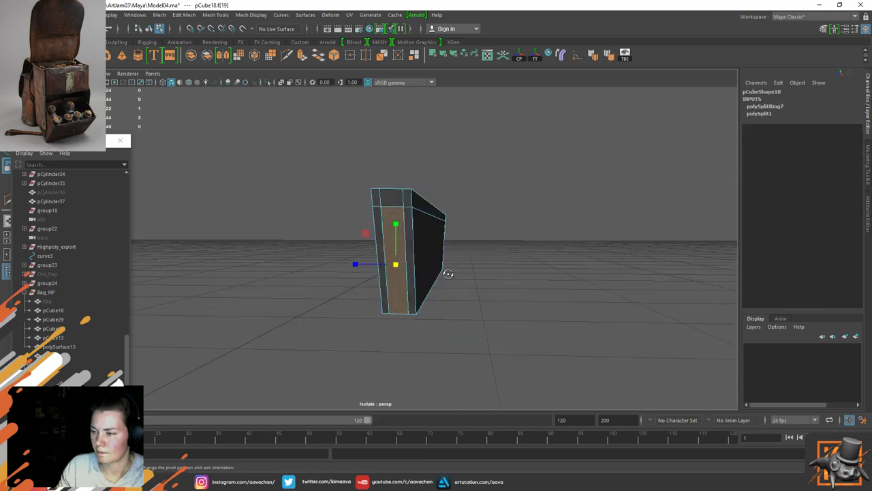
pyautogui.press('f')
pyautogui.keyDown('shift'); pyautogui.click(420, 208); pyautogui.keyUp('shift')
pyautogui.keyDown('alt'); pyautogui.moveTo(420, 208); pyautogui.dragTo(402, 294); pyautogui.keyUp('alt')
pyautogui.keyDown('shift'); pyautogui.click(621, 237); pyautogui.keyUp('shift')
pyautogui.press('Delete')
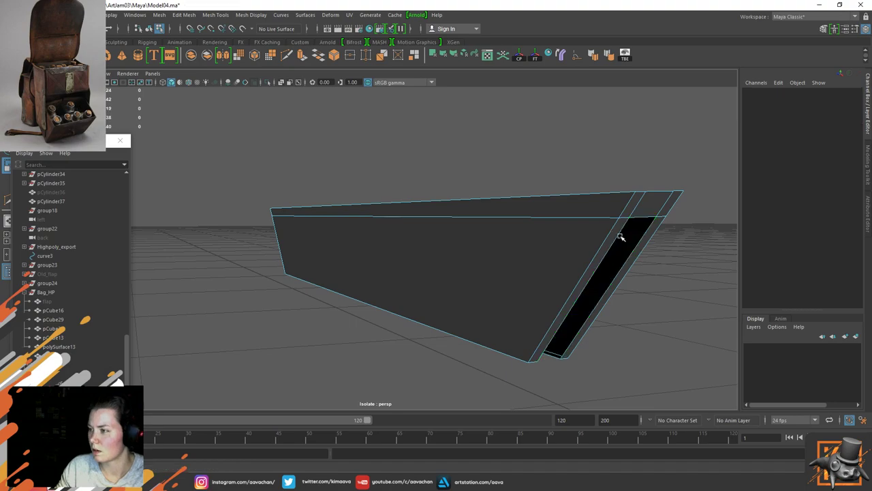
# Step: Show the whole bag again and check how the hollowed trim plate fits over the pocket's rim
pyautogui.keyDown('alt'); pyautogui.moveTo(478, 254); pyautogui.dragTo(643, 257); pyautogui.keyUp('alt')
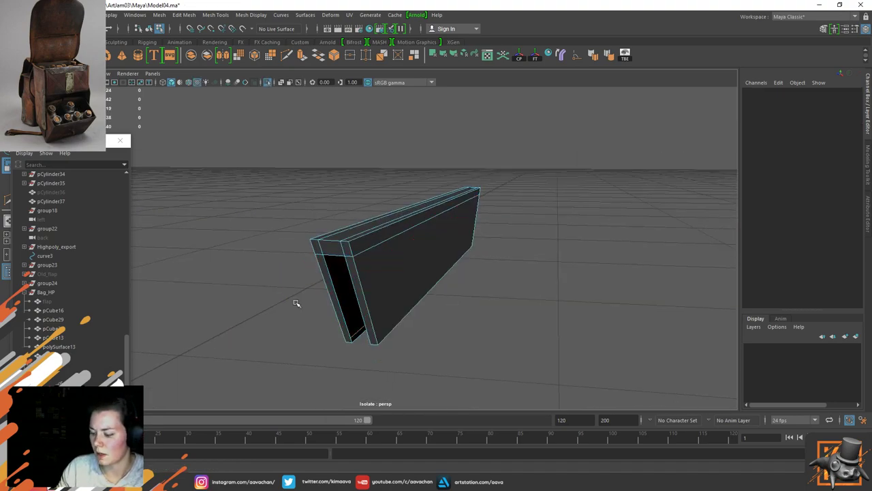
pyautogui.hotkey('ctrl', '1')
pyautogui.press('w')
pyautogui.click(413, 231)
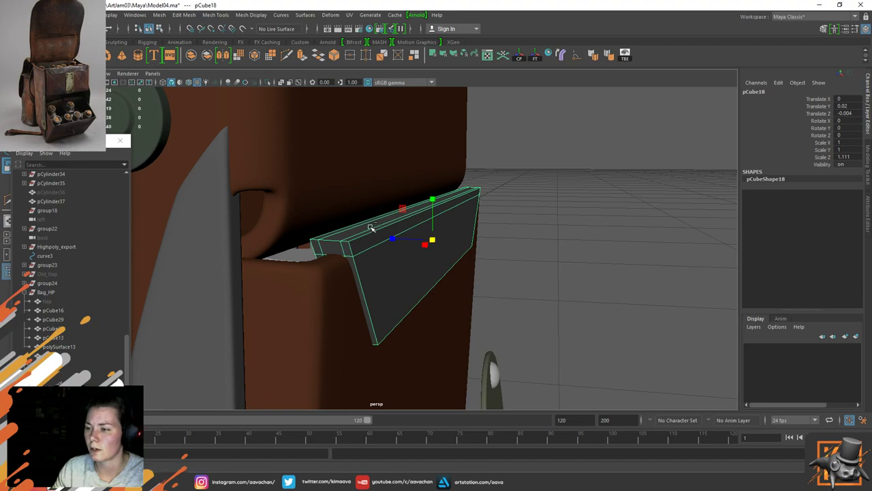
# Step: Isolate the trim plate and bridge the first pair of open edges inside its hollow
pyautogui.hotkey('ctrl', '1')
pyautogui.press('f')
pyautogui.moveTo(370, 272)
pyautogui.keyDown('alt'); pyautogui.mouseDown()
pyautogui.moveTo(382, 249)
pyautogui.moveTo(384, 264)
pyautogui.mouseUp(); pyautogui.keyUp('alt')
pyautogui.moveTo(398, 245); pyautogui.dragTo(401, 207, button='right')
pyautogui.click(399, 234)
pyautogui.keyDown('alt'); pyautogui.moveTo(418, 297); pyautogui.dragTo(441, 276); pyautogui.keyUp('alt')
pyautogui.keyDown('shift'); pyautogui.click(424, 323); pyautogui.keyUp('shift')
pyautogui.keyDown('shift'); pyautogui.moveTo(424, 322); pyautogui.dragTo(408, 424, button='right'); pyautogui.keyUp('shift')
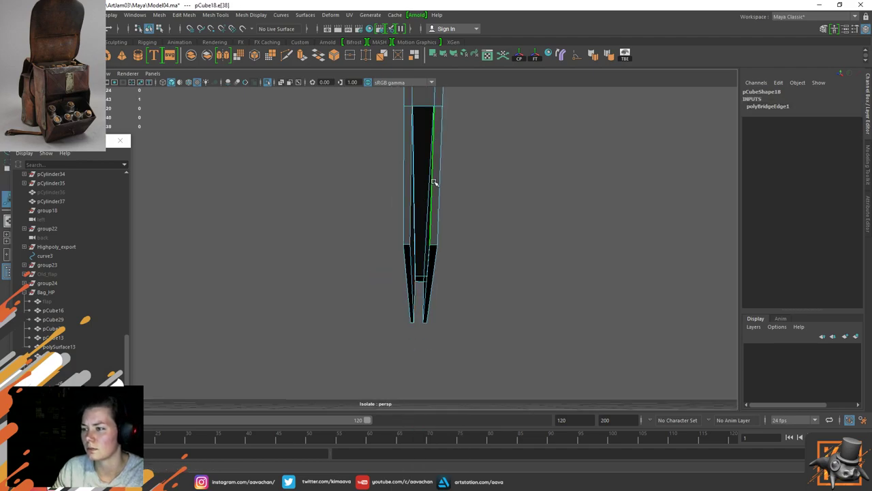
# Step: Bridge two more pairs of open edges inside the plate's hollow and delete the plate's construction history
pyautogui.keyDown('shift'); pyautogui.click(416, 286); pyautogui.keyUp('shift')
pyautogui.press('g')
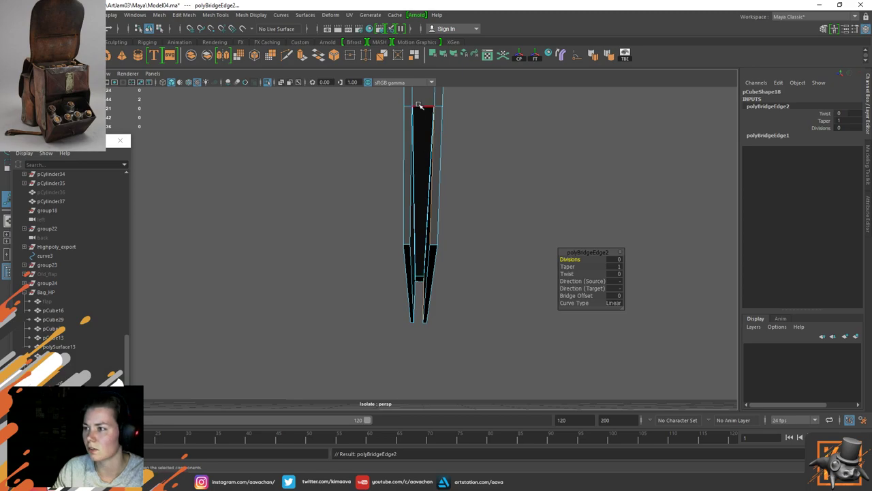
pyautogui.click(421, 107)
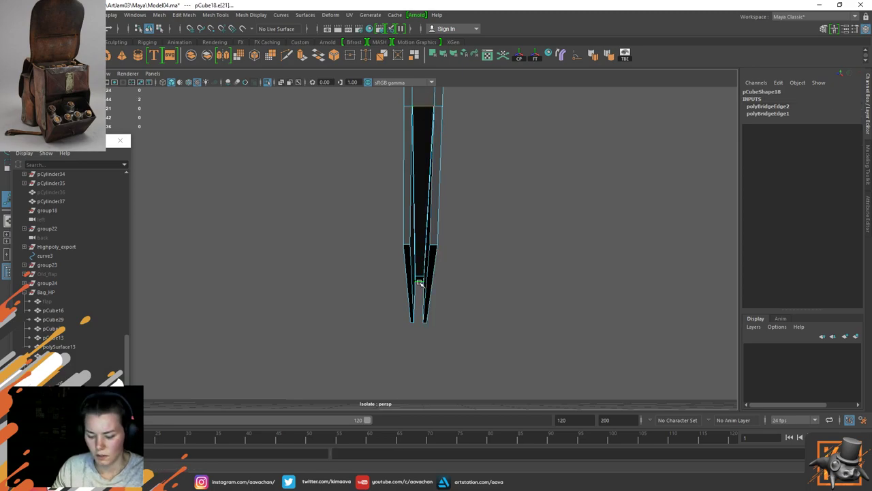
pyautogui.press('g')
pyautogui.moveTo(413, 176); pyautogui.dragTo(455, 162, button='right')
pyautogui.click(426, 197)
pyautogui.click(421, 195)
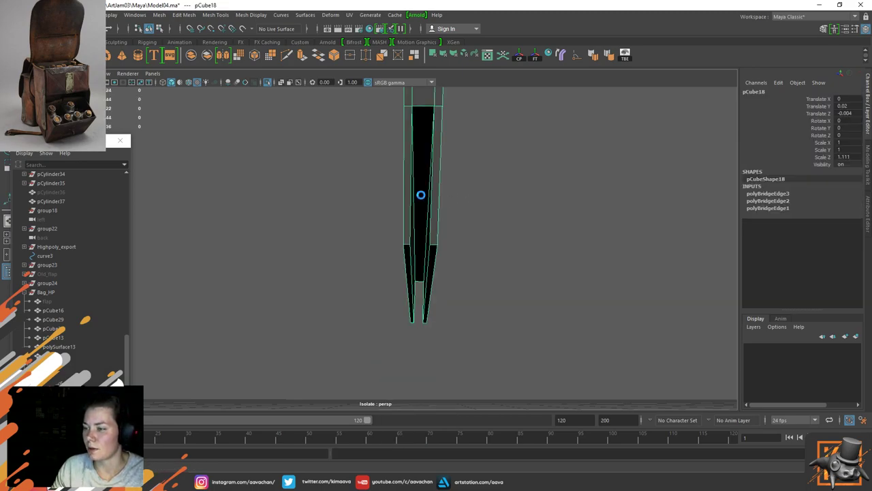
pyautogui.press('w')
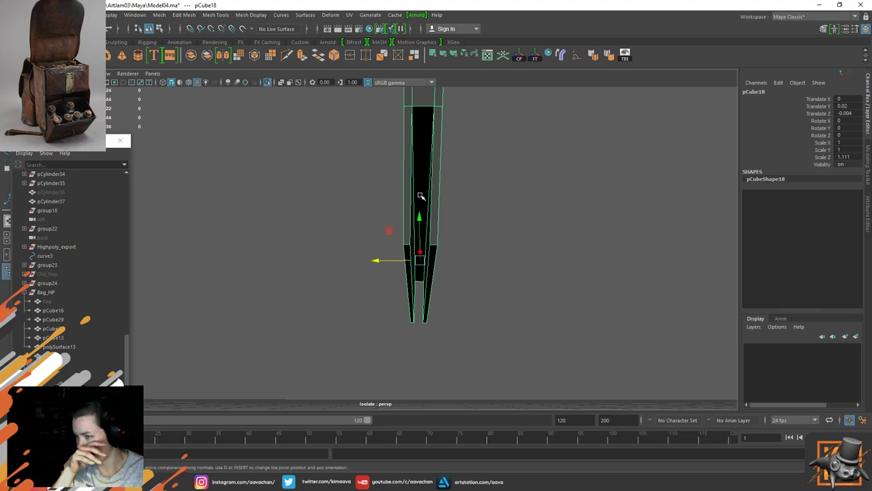
# Step: Show the whole bag again and scale the trim plate's large front and back faces slightly apart in depth
pyautogui.hotkey('ctrl', '1')
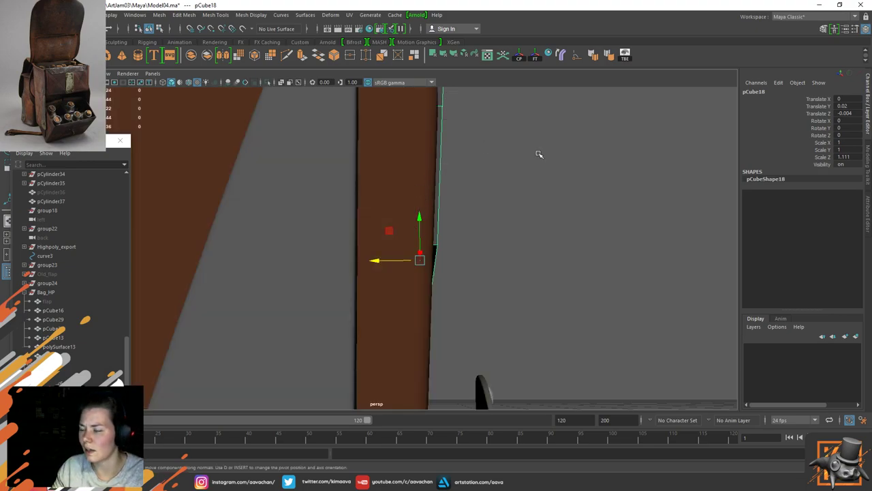
pyautogui.keyDown('alt'); pyautogui.moveTo(538, 154); pyautogui.dragTo(520, 171); pyautogui.keyUp('alt')
pyautogui.moveTo(399, 249); pyautogui.dragTo(390, 238, button='right')
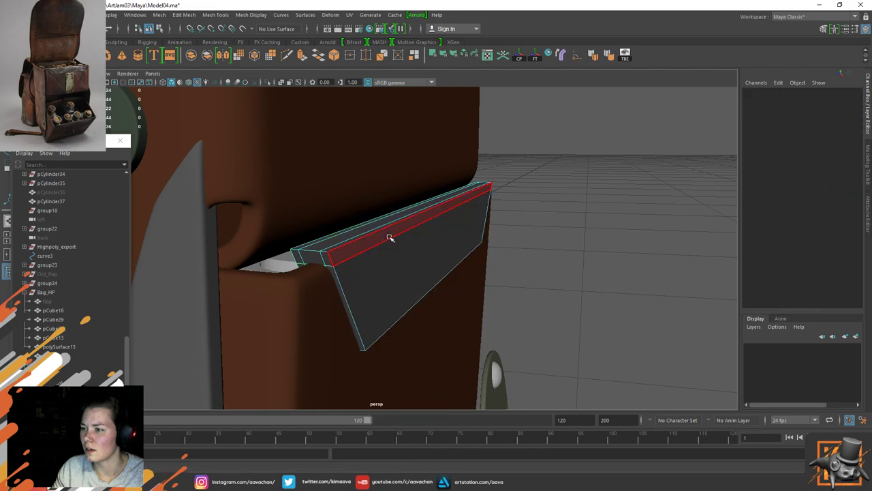
pyautogui.click(390, 271)
pyautogui.keyDown('alt'); pyautogui.moveTo(401, 227); pyautogui.dragTo(435, 286); pyautogui.keyUp('alt')
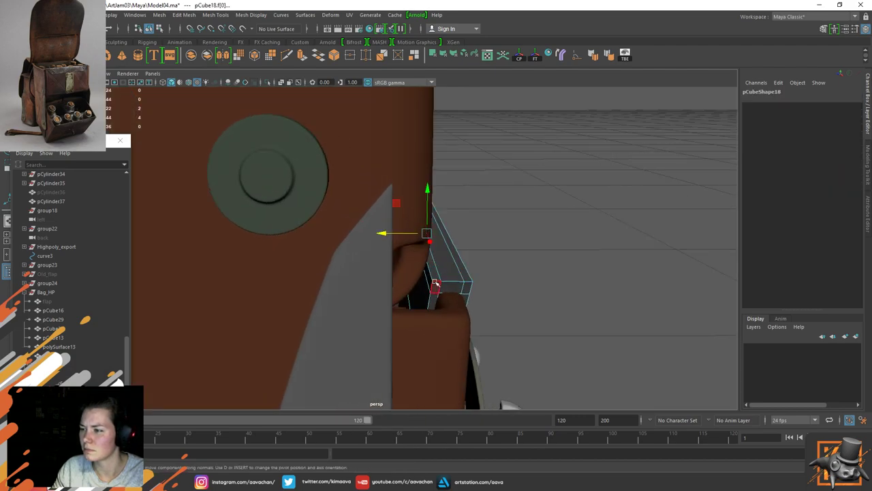
pyautogui.keyDown('shift'); pyautogui.click(425, 287); pyautogui.keyUp('shift')
pyautogui.press('r')
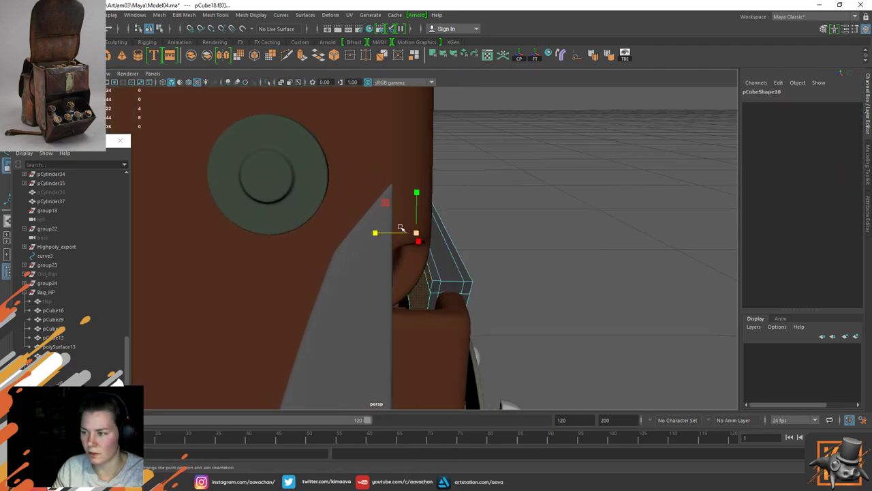
pyautogui.moveTo(376, 235); pyautogui.dragTo(371, 236)
pyautogui.keyDown('alt'); pyautogui.moveTo(512, 238); pyautogui.dragTo(448, 236); pyautogui.keyUp('alt')
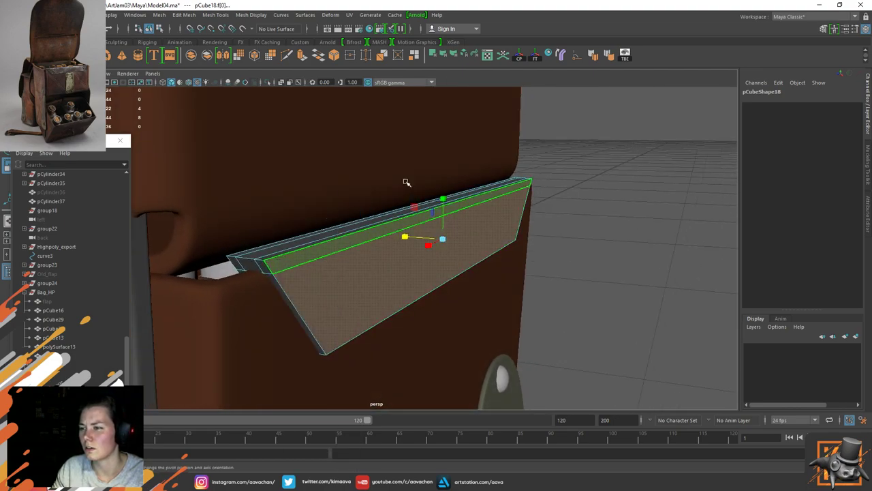
pyautogui.press('F8')
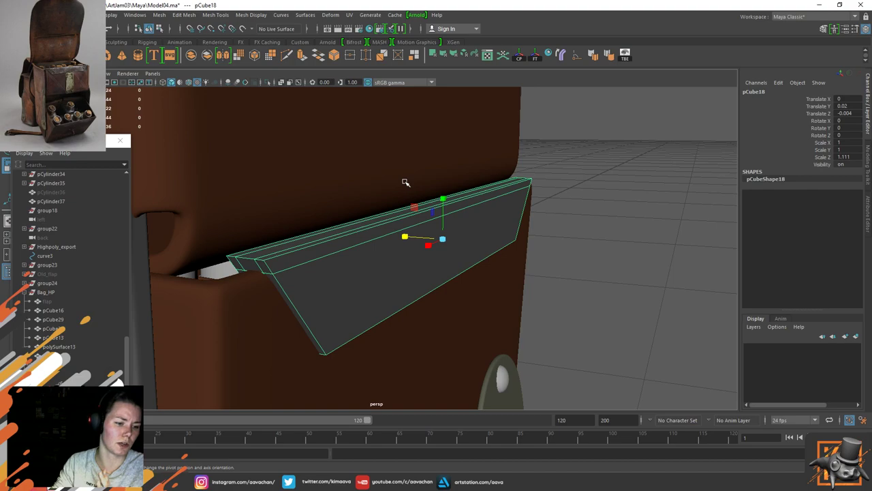
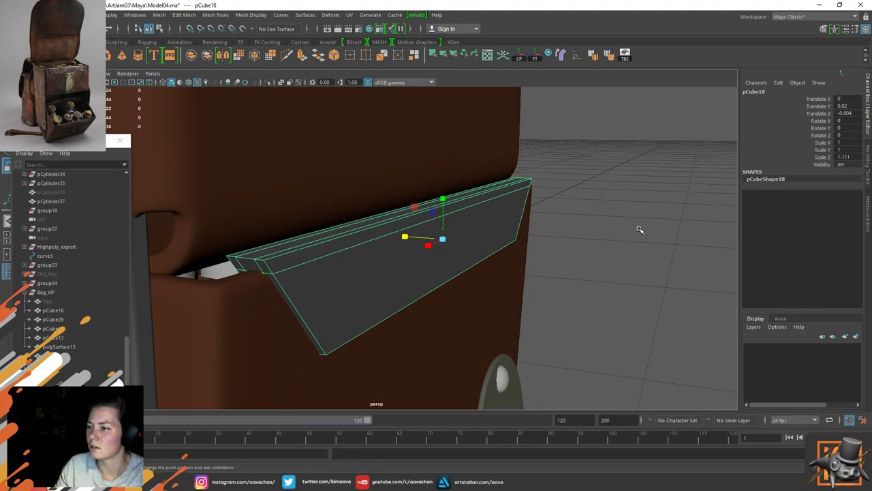
# Step: Check the widened trim plate against the pocket's rim and save the scene
pyautogui.click(597, 238)
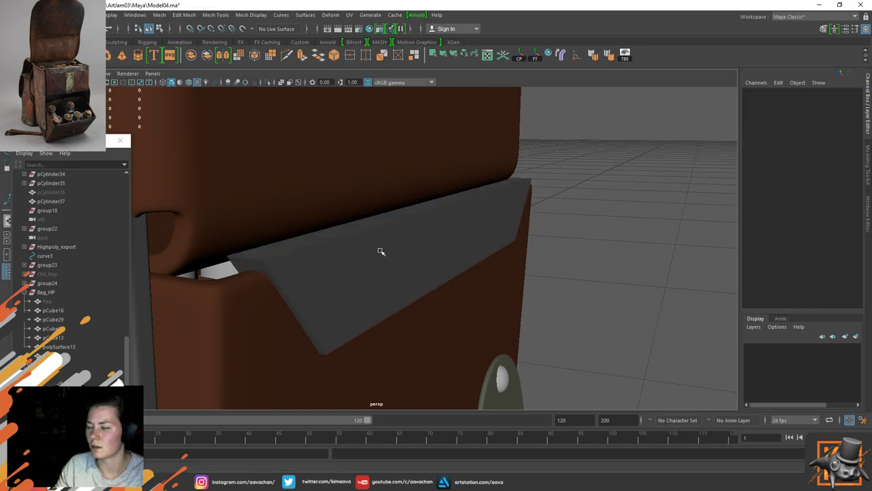
pyautogui.click(380, 250)
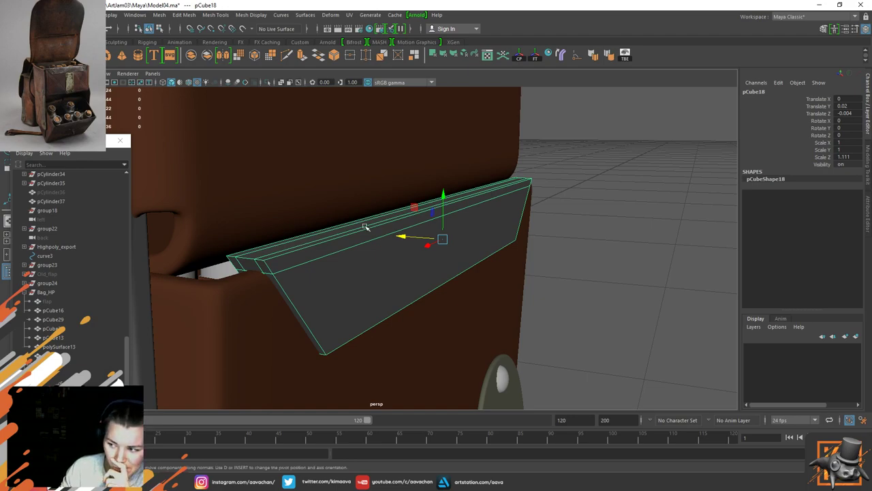
pyautogui.keyDown('alt'); pyautogui.moveTo(364, 217); pyautogui.dragTo(361, 230); pyautogui.keyUp('alt')
pyautogui.hotkey('ctrl', 's')
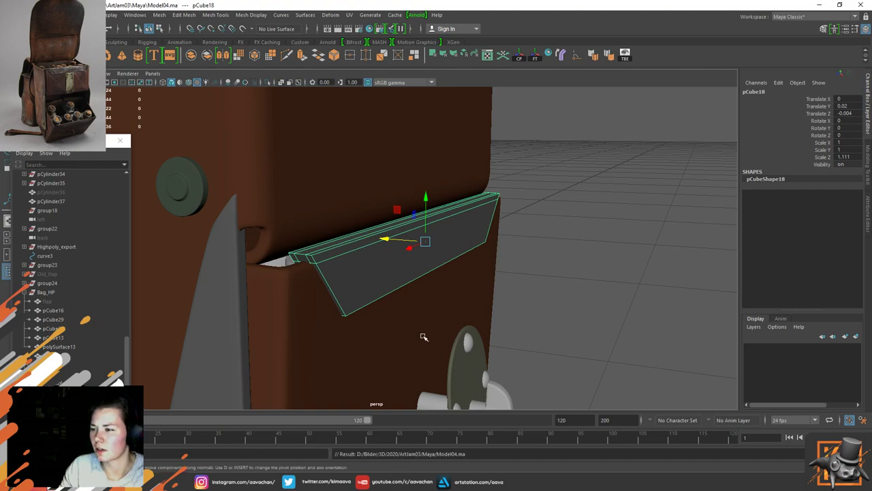
# Step: Isolate the clasp pin that passes through the round riveted plate below the trim plate
pyautogui.keyDown('alt'); pyautogui.moveTo(424, 337); pyautogui.dragTo(404, 206, button='middle'); pyautogui.keyUp('alt')
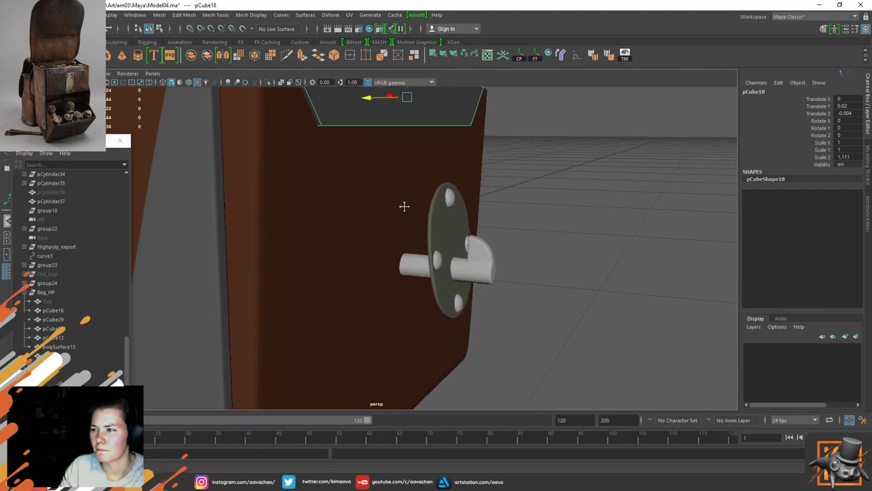
pyautogui.click(481, 258)
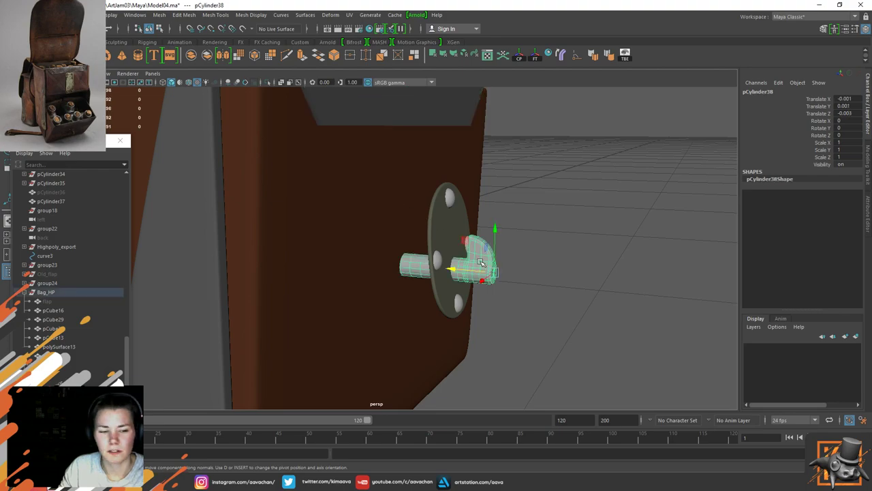
pyautogui.scroll(5, 577, 272)
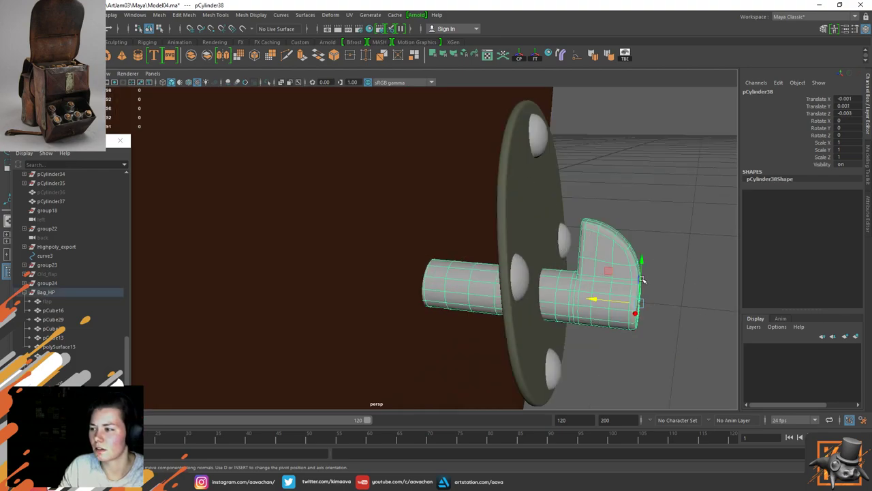
pyautogui.keyDown('alt'); pyautogui.moveTo(643, 281); pyautogui.dragTo(544, 260); pyautogui.keyUp('alt')
pyautogui.press('f')
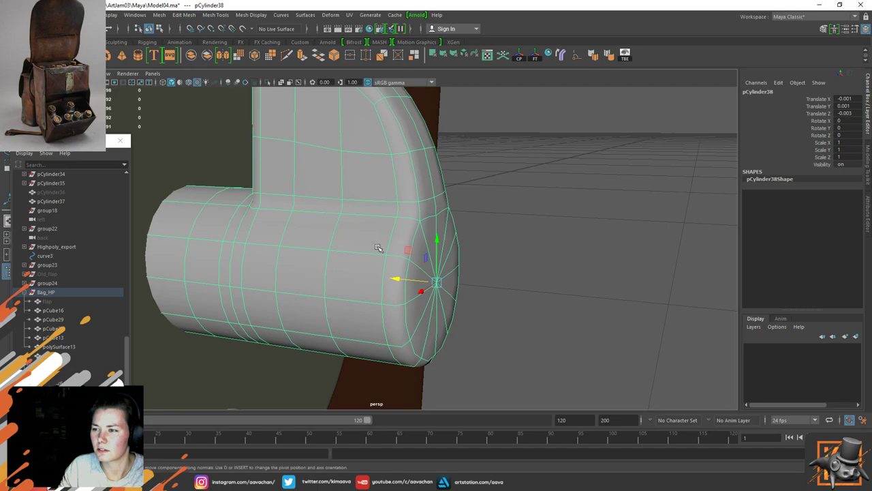
pyautogui.hotkey('ctrl', '1')
pyautogui.click(524, 202)
pyautogui.keyDown('alt'); pyautogui.moveTo(523, 202); pyautogui.dragTo(420, 210); pyautogui.keyUp('alt')
# Step: Examine the clasp pin's edge flow around its raised fin, in both the unsmoothed mesh and the smooth preview
pyautogui.click(310, 246)
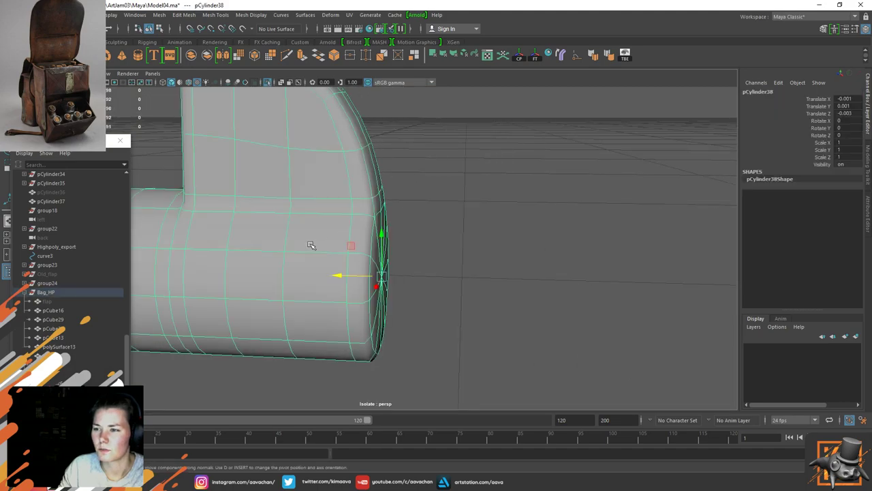
pyautogui.keyDown('alt'); pyautogui.moveTo(311, 245); pyautogui.dragTo(342, 266); pyautogui.keyUp('alt')
pyautogui.keyDown('alt'); pyautogui.moveTo(282, 242); pyautogui.dragTo(402, 296); pyautogui.keyUp('alt')
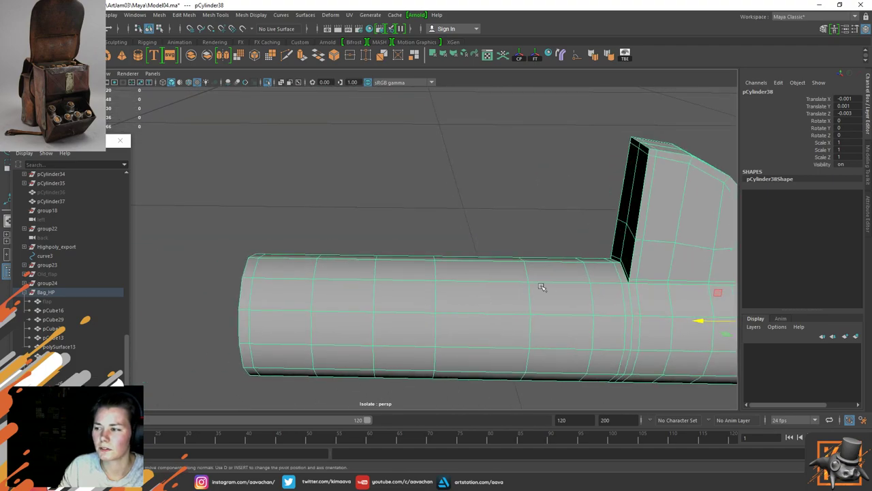
pyautogui.keyDown('alt'); pyautogui.moveTo(544, 302); pyautogui.dragTo(483, 294); pyautogui.keyUp('alt')
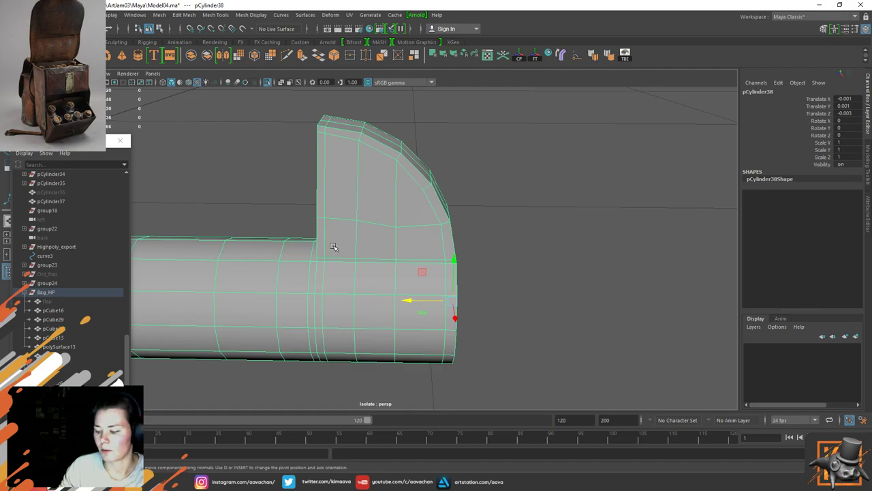
pyautogui.press('3')
pyautogui.click(527, 211)
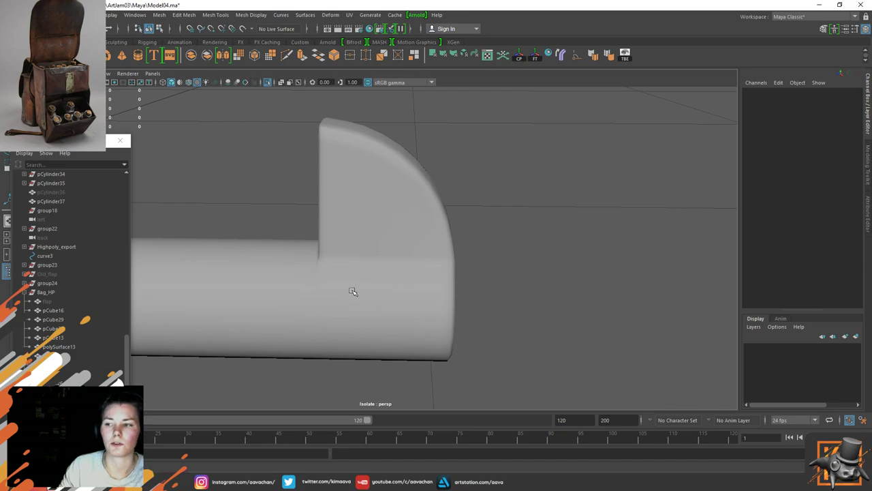
pyautogui.click(378, 245)
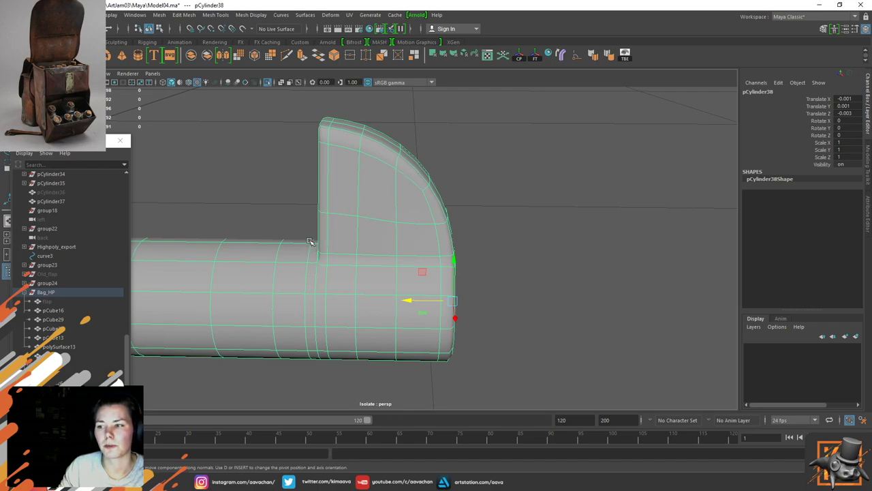
pyautogui.keyDown('alt'); pyautogui.moveTo(323, 267); pyautogui.dragTo(532, 203); pyautogui.keyUp('alt')
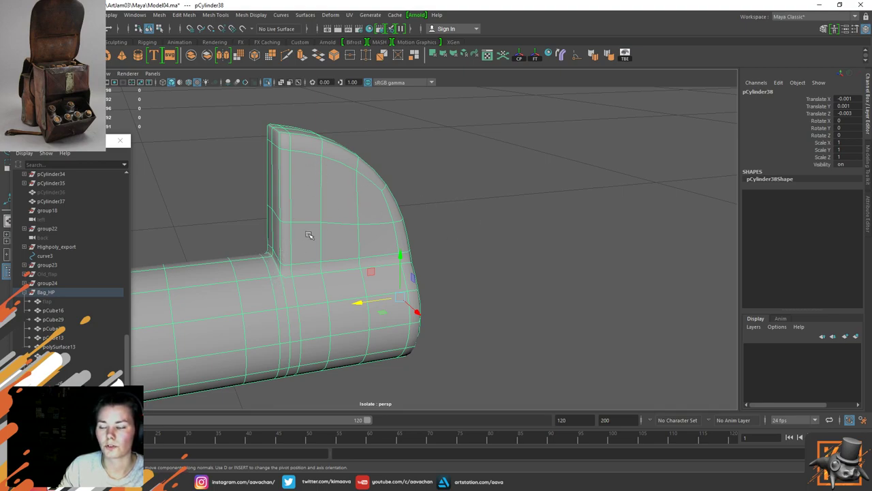
pyautogui.keyDown('alt'); pyautogui.moveTo(476, 203); pyautogui.dragTo(423, 192); pyautogui.keyUp('alt')
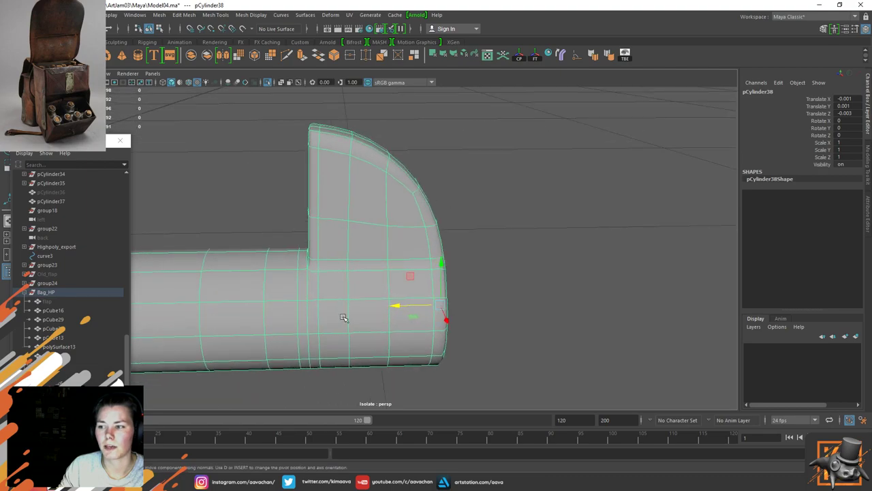
pyautogui.click(490, 170)
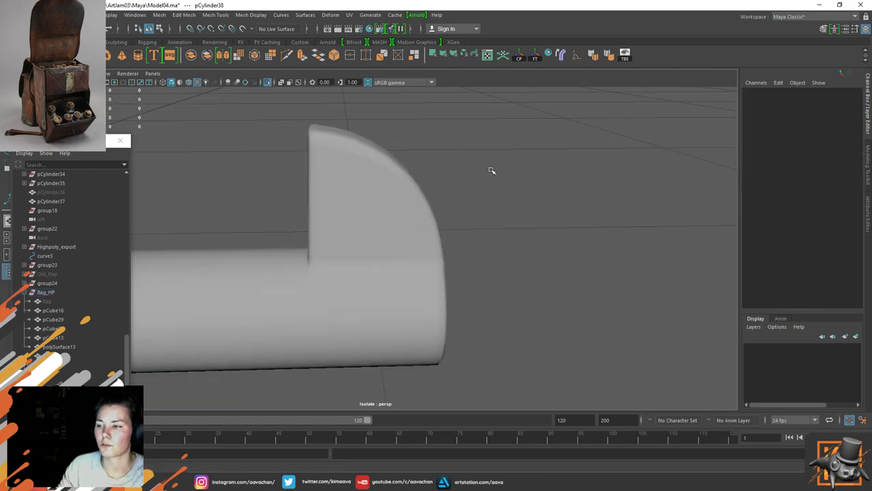
# Step: Delete the extra loop of edges around the underside of the pin's shaft, below the fin near the capped end
pyautogui.click(360, 229)
pyautogui.press('1')
pyautogui.moveTo(354, 219); pyautogui.dragTo(366, 137, button='right')
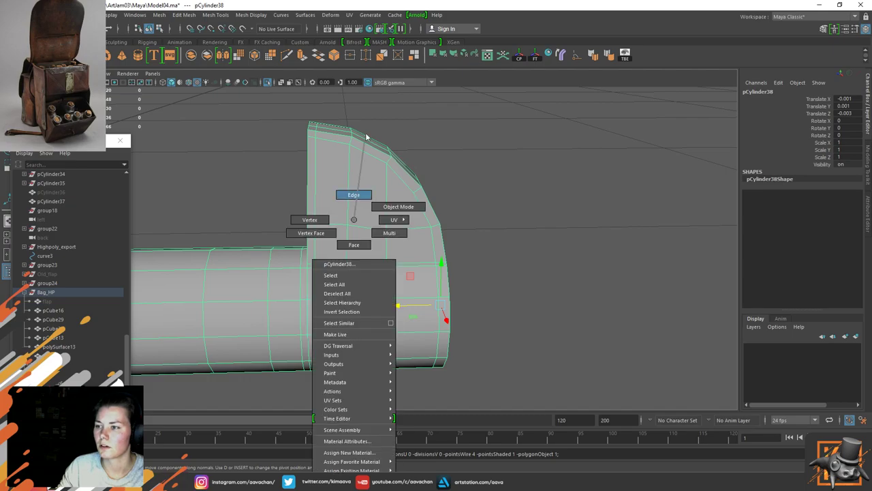
pyautogui.click(348, 317)
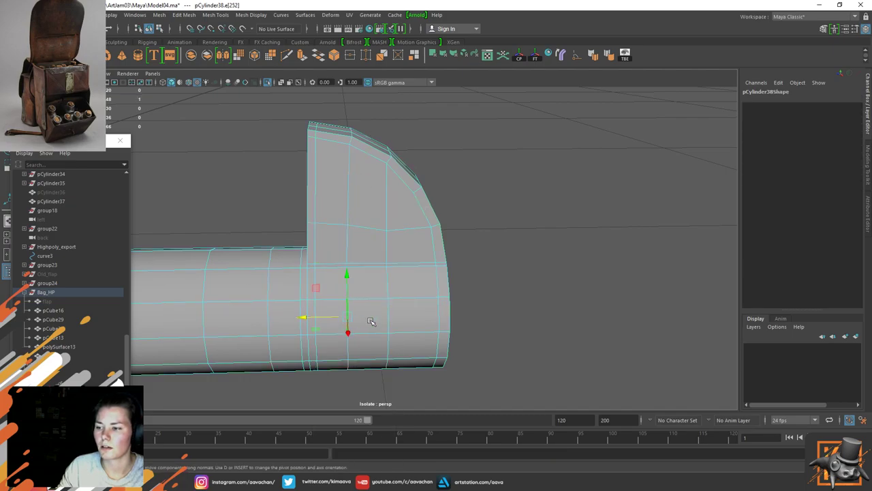
pyautogui.keyDown('alt'); pyautogui.moveTo(370, 321); pyautogui.dragTo(430, 247); pyautogui.keyUp('alt')
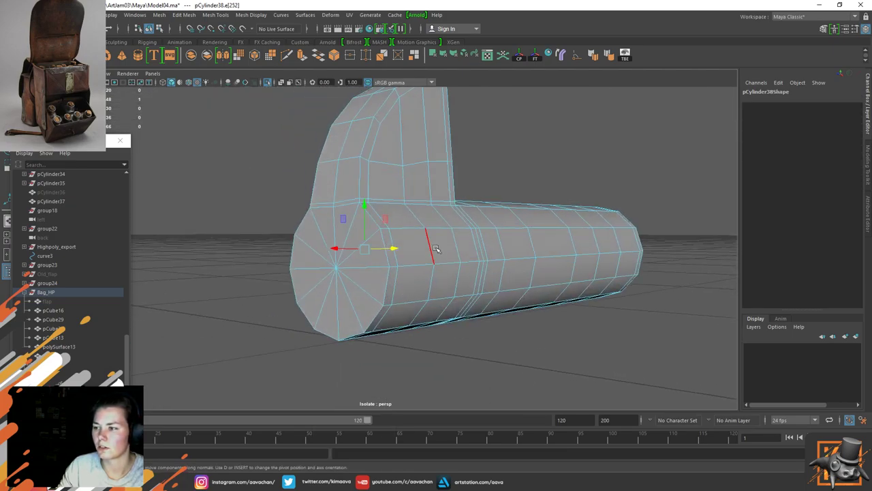
pyautogui.doubleClick(431, 244)
pyautogui.click(430, 242)
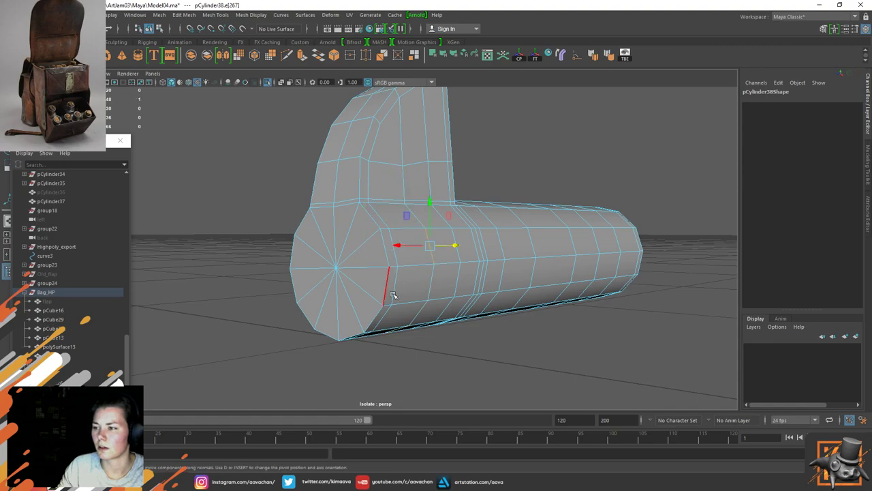
pyautogui.keyDown('alt'); pyautogui.moveTo(395, 296); pyautogui.dragTo(481, 269); pyautogui.keyUp('alt')
pyautogui.keyDown('shift'); pyautogui.click(233, 318); pyautogui.keyUp('shift')
pyautogui.keyDown('shift'); pyautogui.doubleClick(232, 318); pyautogui.keyUp('shift')
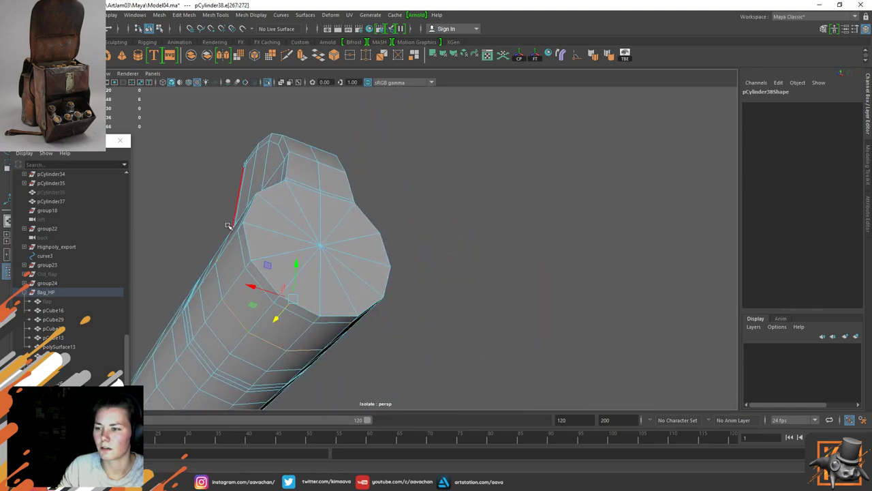
pyautogui.keyDown('alt'); pyautogui.moveTo(228, 224); pyautogui.dragTo(265, 268); pyautogui.keyUp('alt')
pyautogui.keyDown('shift'); pyautogui.click(235, 292); pyautogui.keyUp('shift')
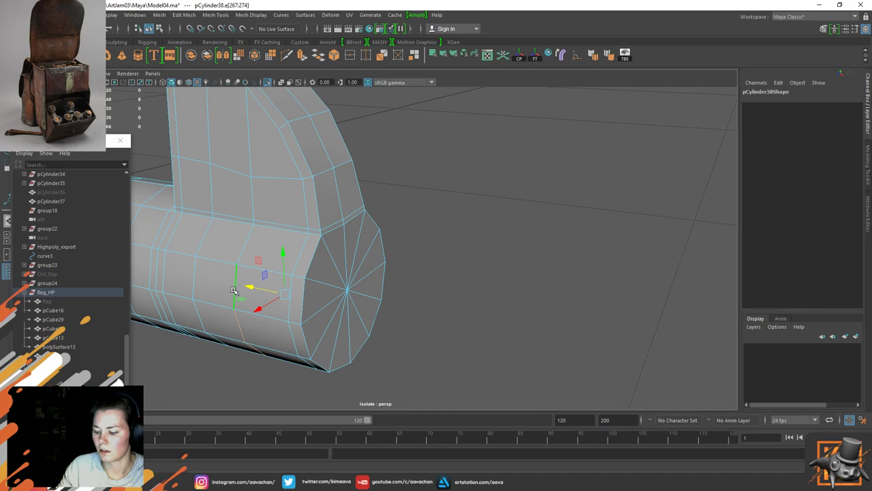
pyautogui.keyDown('shift'); pyautogui.rightClick(249, 282); pyautogui.keyUp('shift')
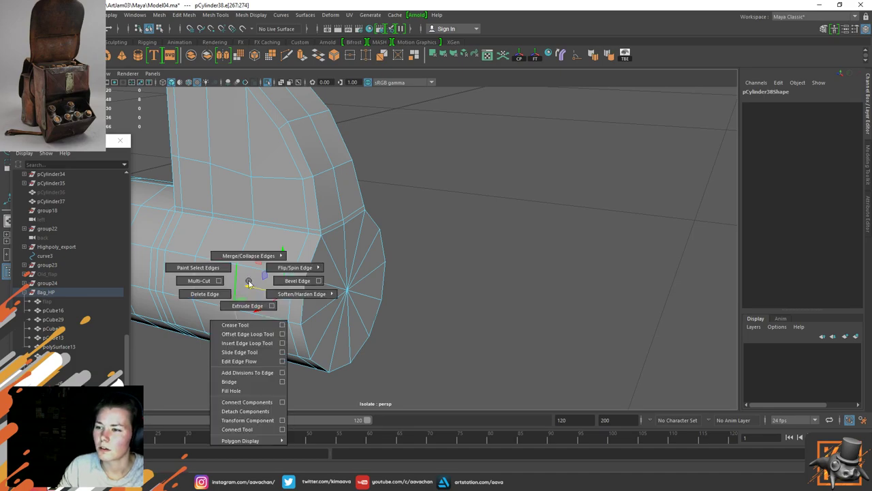
pyautogui.click(222, 293)
pyautogui.moveTo(245, 286); pyautogui.dragTo(418, 221, button='right')
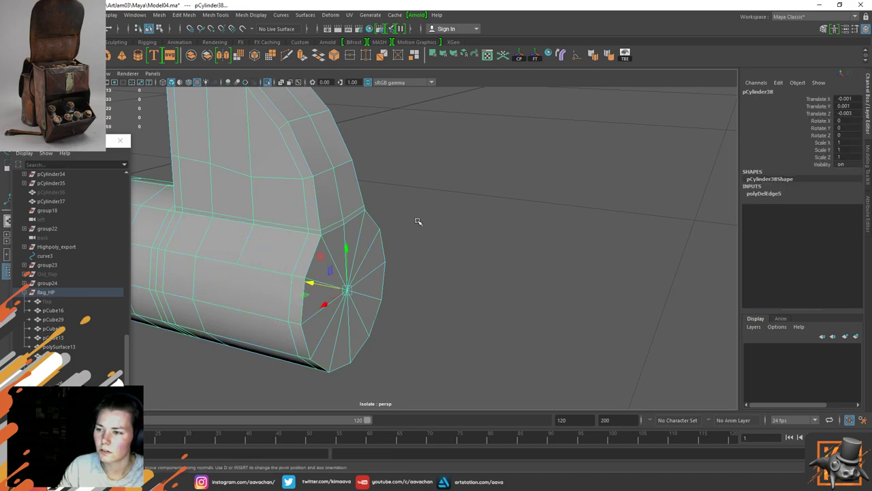
# Step: Check the pin's shading in smooth preview where the loop was removed, and return to the unsmoothed mesh
pyautogui.press('3')
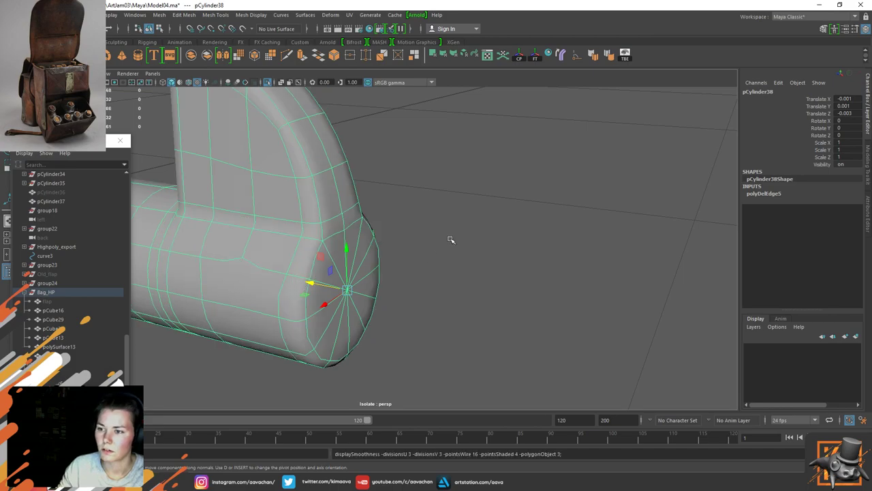
pyautogui.keyDown('alt'); pyautogui.moveTo(251, 289); pyautogui.dragTo(292, 287); pyautogui.keyUp('alt')
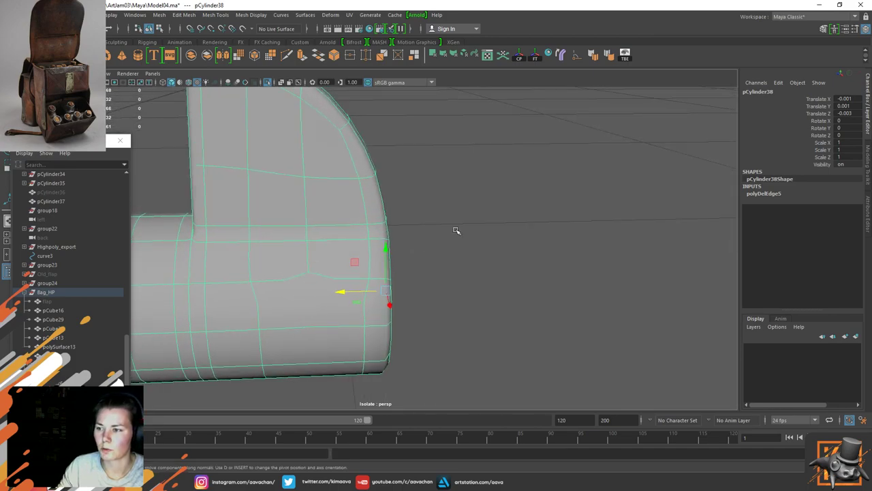
pyautogui.click(437, 263)
pyautogui.moveTo(443, 286)
pyautogui.keyDown('alt'); pyautogui.mouseDown()
pyautogui.moveTo(460, 286)
pyautogui.moveTo(446, 288)
pyautogui.mouseUp(); pyautogui.keyUp('alt')
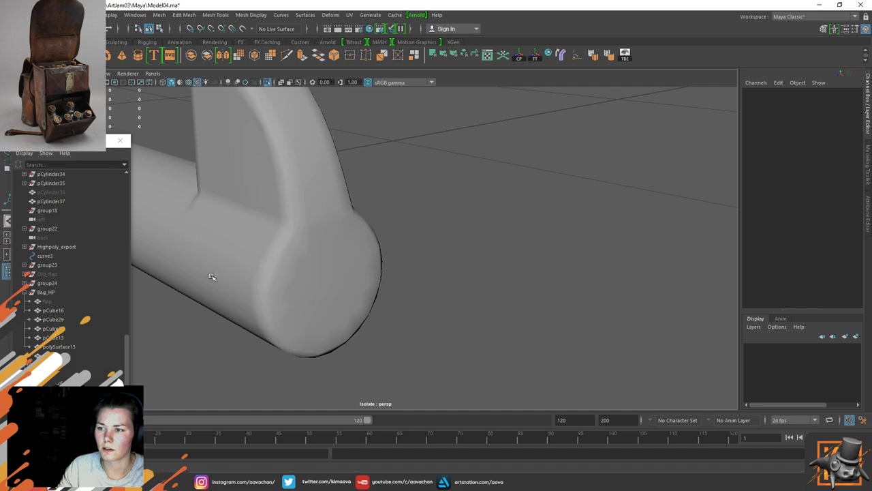
pyautogui.click(231, 259)
pyautogui.keyDown('alt'); pyautogui.moveTo(232, 259); pyautogui.dragTo(304, 247); pyautogui.keyUp('alt')
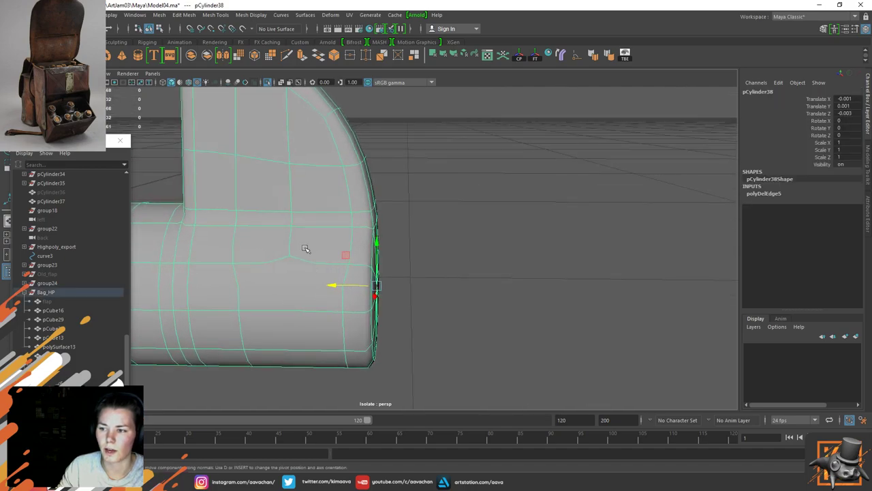
pyautogui.press('1')
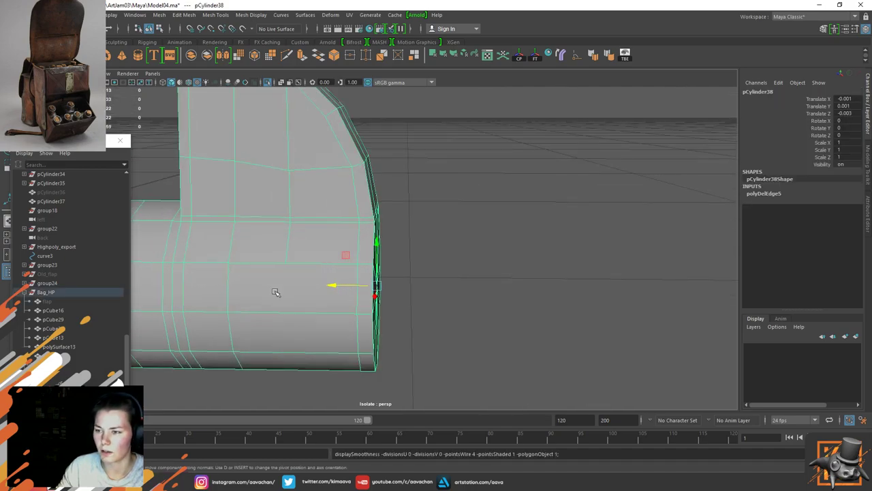
# Step: Undo the deletion of the edge loop under the fin on the pin's shaft, and return to object selection
pyautogui.hotkey('ctrl', 'z')
pyautogui.hotkey('ctrl', 'z')
pyautogui.hotkey('ctrl', 'z')
pyautogui.hotkey('ctrl', 'z')
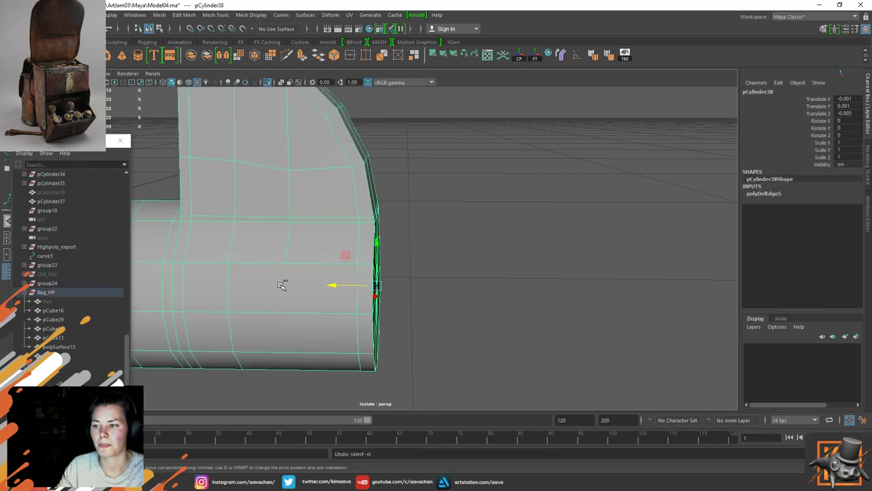
pyautogui.hotkey('ctrl', 'z')
pyautogui.hotkey('ctrl', 'z')
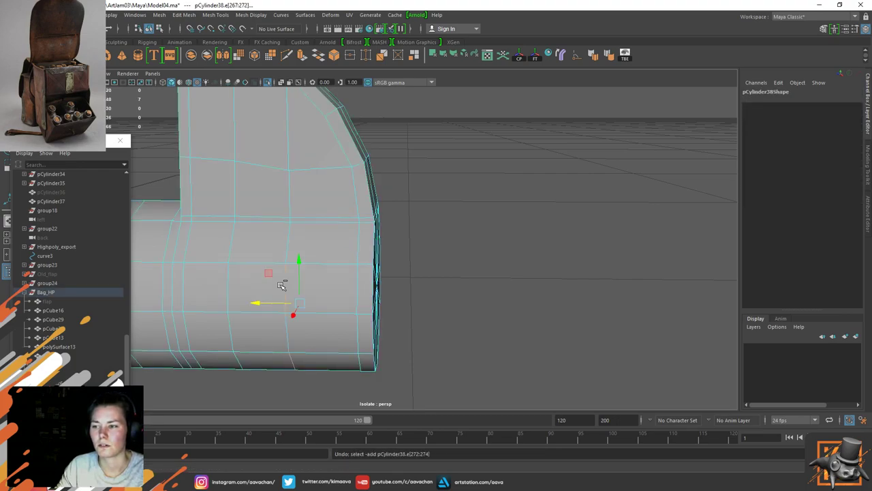
pyautogui.moveTo(288, 242); pyautogui.dragTo(341, 205, button='right')
pyautogui.click(444, 244)
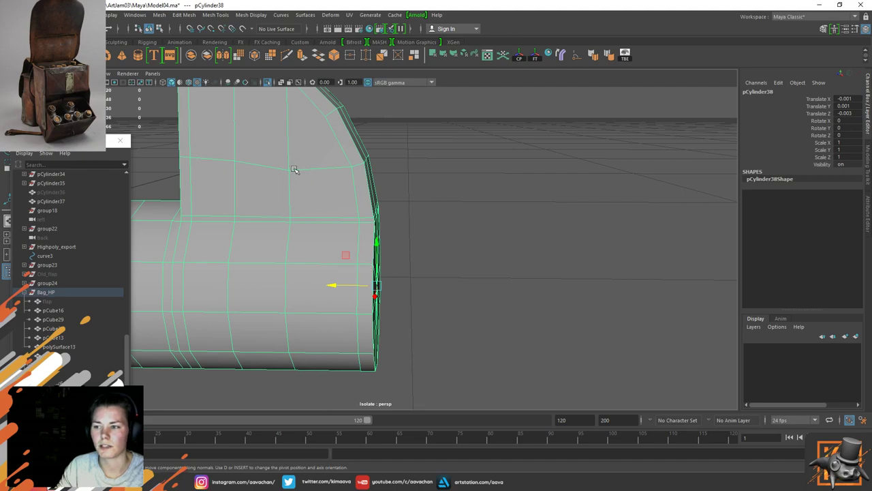
pyautogui.scroll(-5, 464, 300)
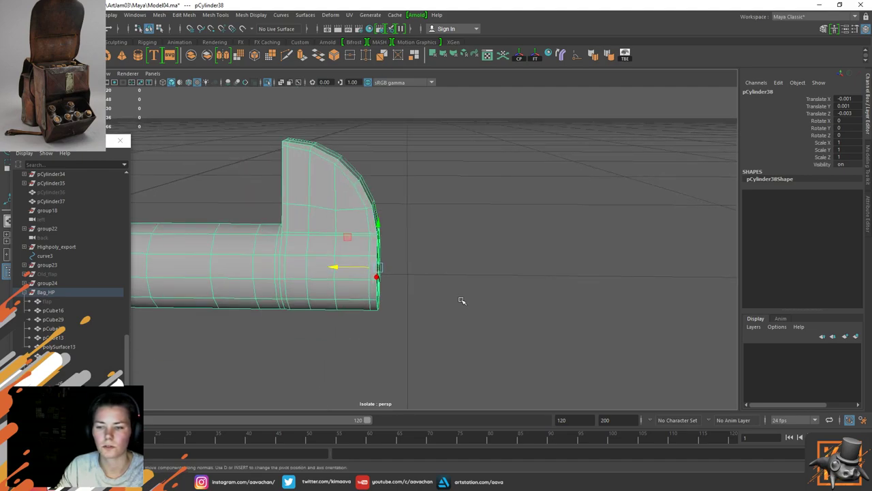
# Step: Delete the five edge loops spaced along the straight shaft between its plain end and the fin
pyautogui.hotkey('ctrl', '1')
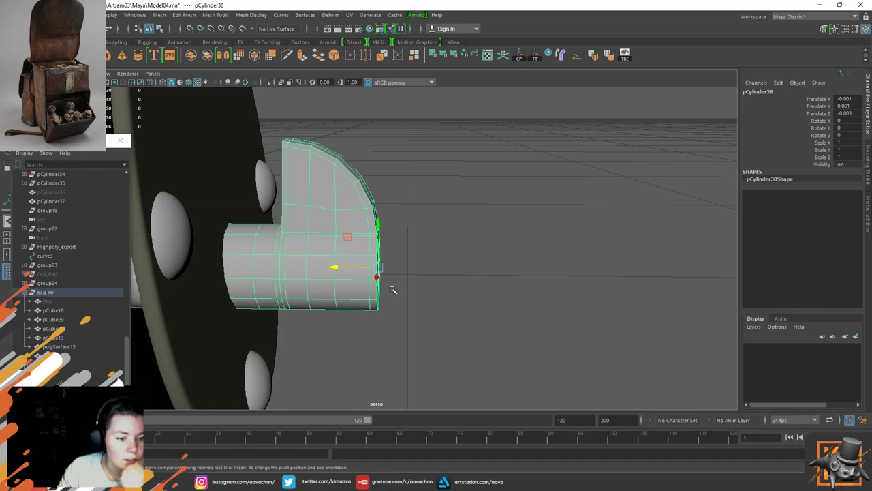
pyautogui.hotkey('ctrl', '1')
pyautogui.keyDown('alt'); pyautogui.moveTo(277, 270); pyautogui.dragTo(333, 272); pyautogui.keyUp('alt')
pyautogui.rightClick(314, 219)
pyautogui.moveTo(315, 221); pyautogui.dragTo(315, 195, button='right')
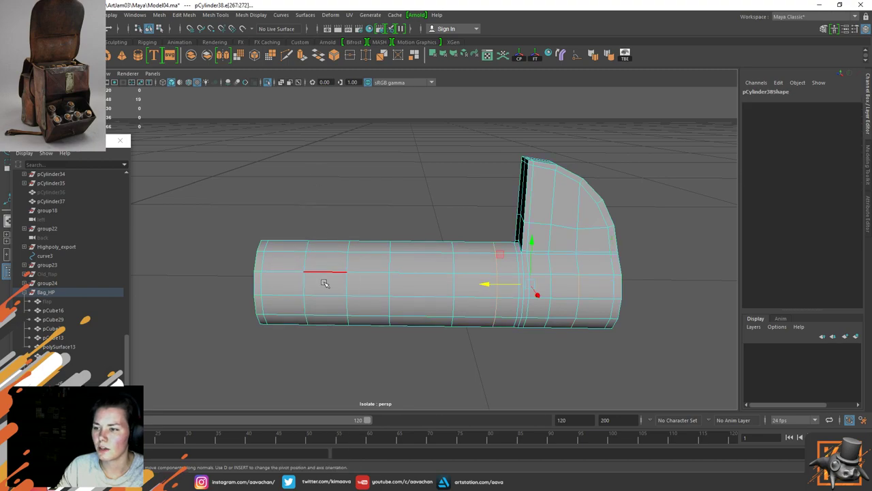
pyautogui.doubleClick(304, 286)
pyautogui.keyDown('shift'); pyautogui.doubleClick(345, 283); pyautogui.keyUp('shift')
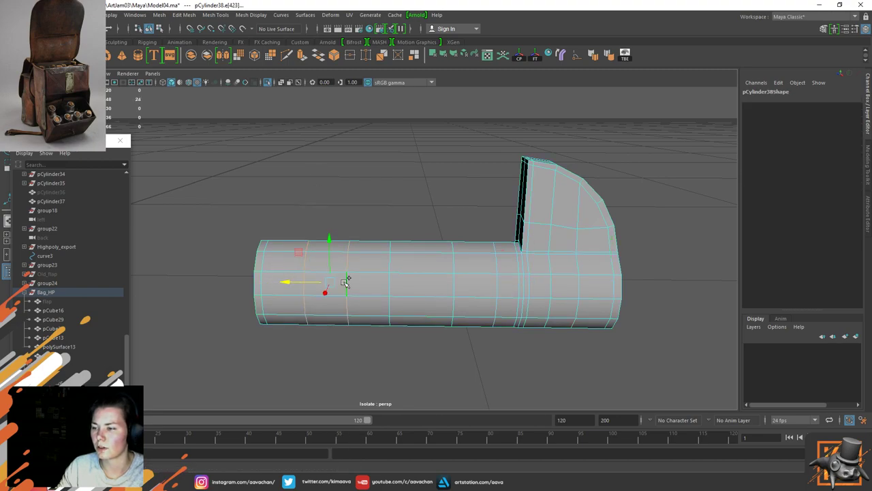
pyautogui.keyDown('shift'); pyautogui.click(394, 282); pyautogui.keyUp('shift')
pyautogui.keyDown('shift'); pyautogui.click(454, 283); pyautogui.keyUp('shift')
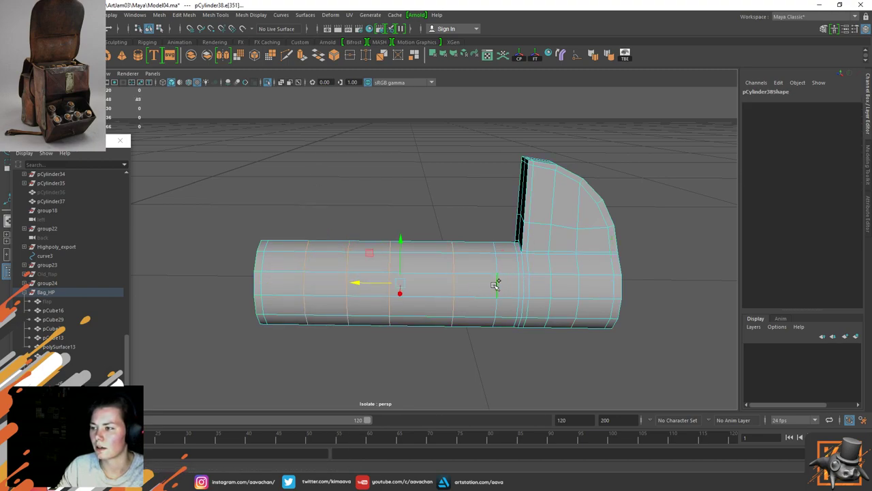
pyautogui.keyDown('shift'); pyautogui.rightClick(493, 285); pyautogui.keyUp('shift')
pyautogui.click(497, 310)
# Step: Return to object selection and delete the clasp pin's construction history
pyautogui.rightClick(391, 219)
pyautogui.moveTo(392, 266); pyautogui.dragTo(436, 207, button='right')
pyautogui.click(440, 215)
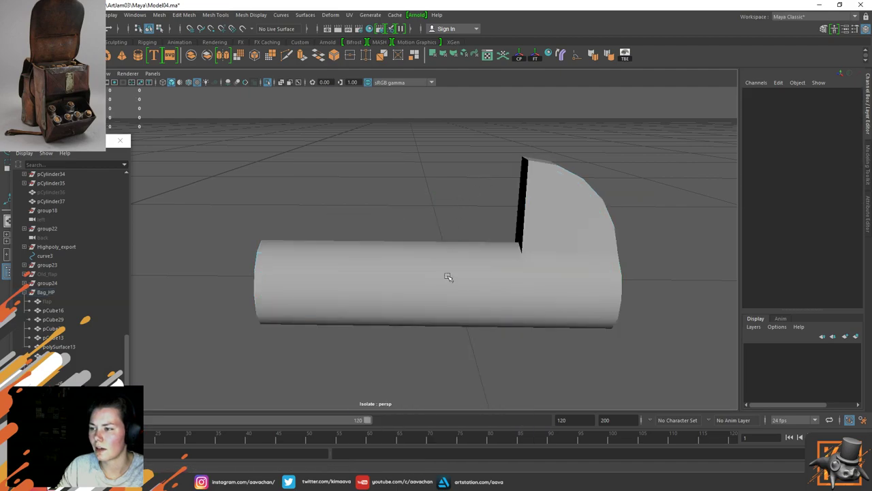
pyautogui.click(410, 274)
pyautogui.hotkey('alt', 'shift', 'd')
pyautogui.keyDown('alt'); pyautogui.moveTo(450, 227); pyautogui.dragTo(442, 231, button='middle'); pyautogui.keyUp('alt')
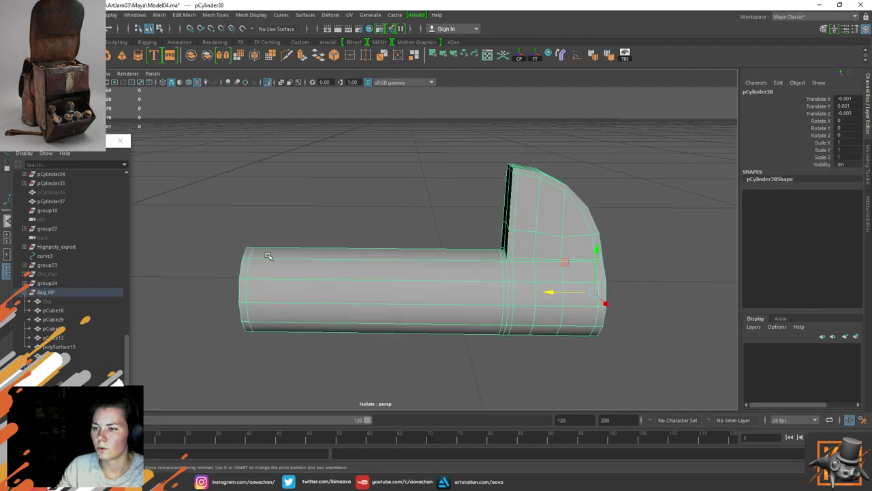
# Step: Try deleting the edge loop around the rim of the shaft's plain end, opposite the fin
pyautogui.keyDown('alt'); pyautogui.moveTo(266, 228); pyautogui.dragTo(300, 224); pyautogui.keyUp('alt')
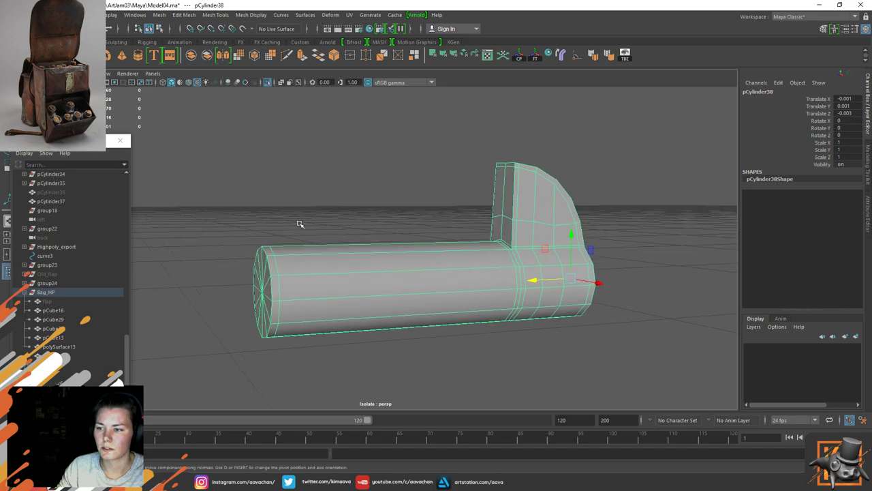
pyautogui.moveTo(282, 256); pyautogui.dragTo(282, 213, button='right')
pyautogui.doubleClick(283, 266)
pyautogui.keyDown('shift'); pyautogui.moveTo(282, 266); pyautogui.dragTo(228, 296, button='right'); pyautogui.keyUp('shift')
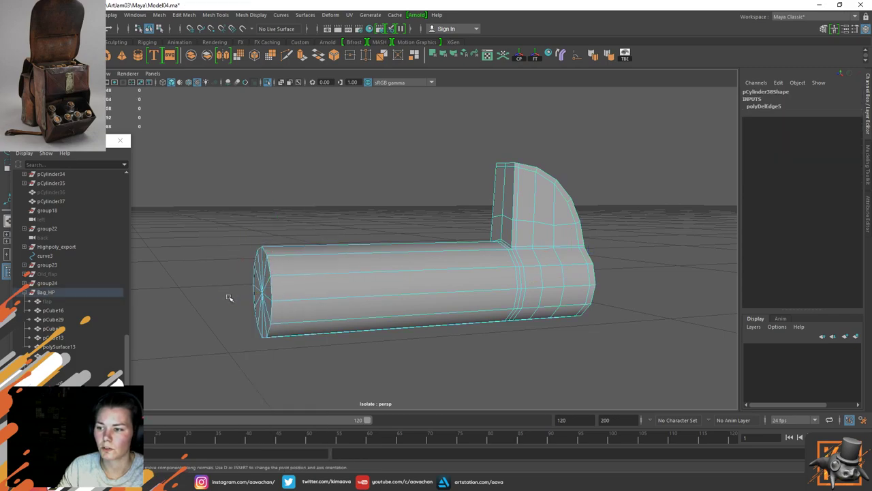
# Step: Check the pin's plain end in smooth preview without its rim loop, and return to the unsmoothed mesh
pyautogui.moveTo(269, 221); pyautogui.dragTo(339, 181, button='right')
pyautogui.press('3')
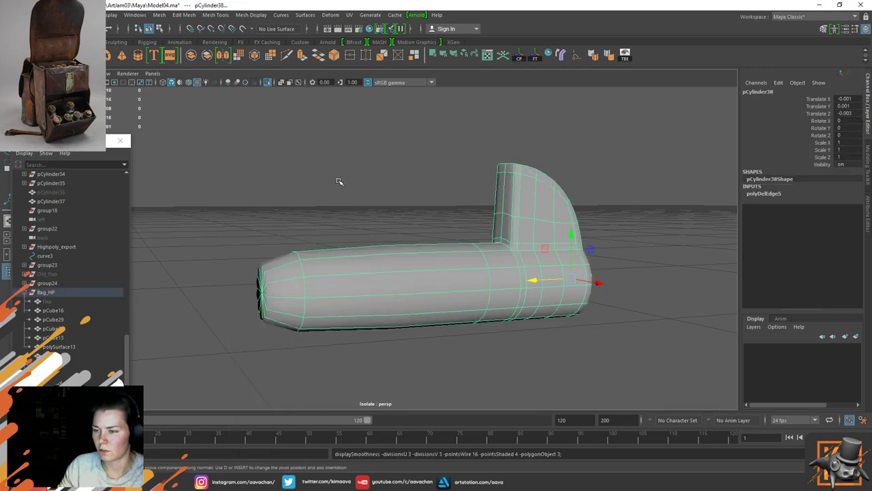
pyautogui.click(372, 200)
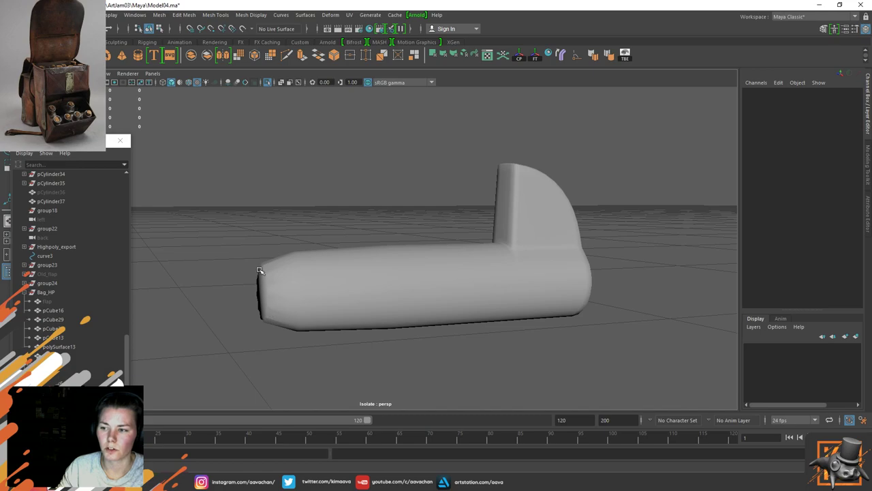
pyautogui.click(269, 287)
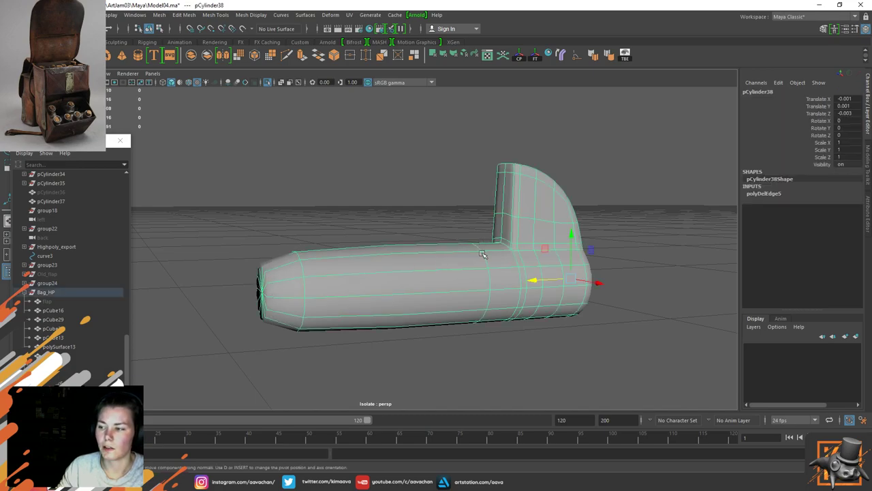
pyautogui.press('1')
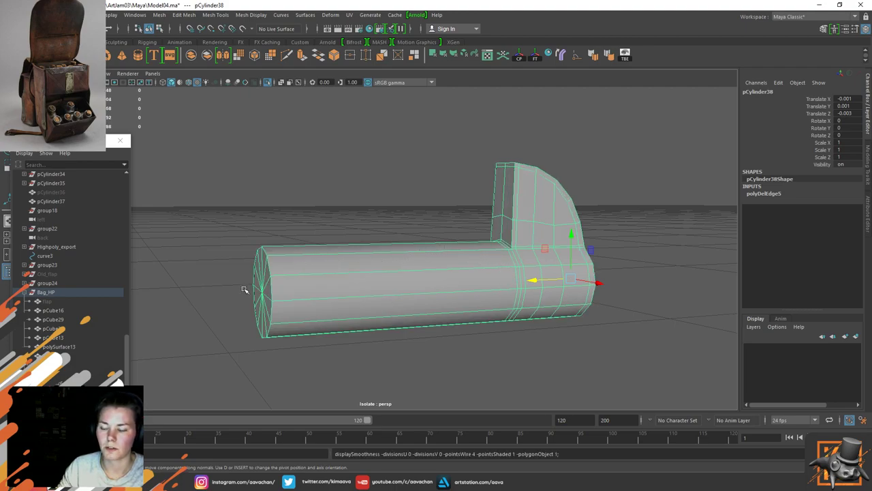
# Step: Undo the deletion of the rim loop at the shaft's plain end
pyautogui.hotkey('ctrl', 'z')
pyautogui.hotkey('ctrl', 'z')
pyautogui.hotkey('ctrl', 'z')
pyautogui.hotkey('ctrl', 'z')
pyautogui.hotkey('ctrl', 'z')
pyautogui.hotkey('ctrl', 'z')
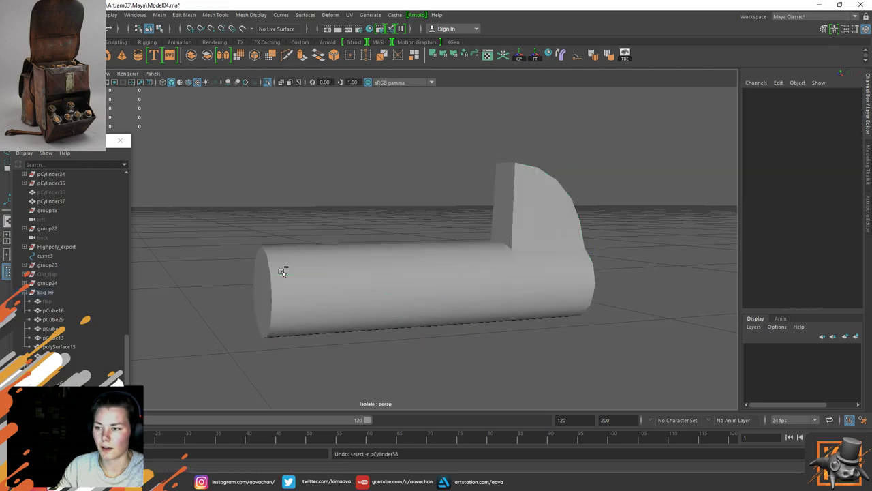
pyautogui.hotkey('ctrl', 'z')
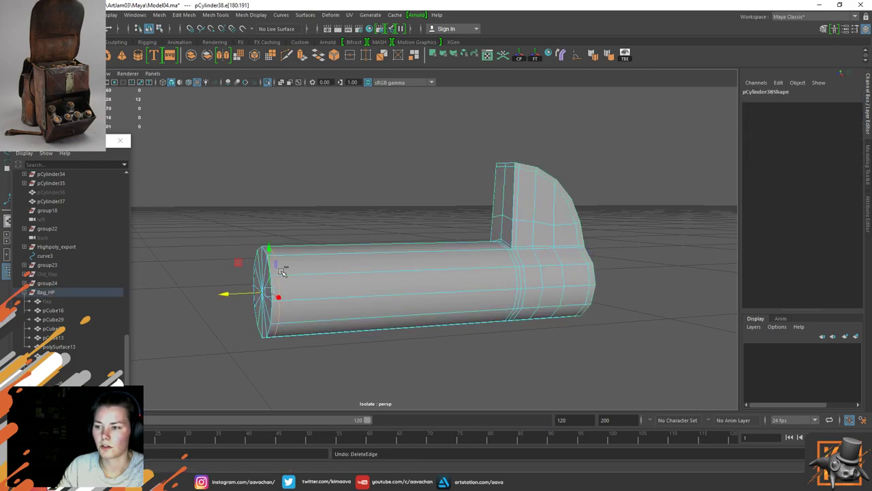
# Step: Check the restored rim loop on the whole pin, in both the unsmoothed mesh and the smooth preview
pyautogui.click(306, 228)
pyautogui.click(311, 275)
pyautogui.press('F8')
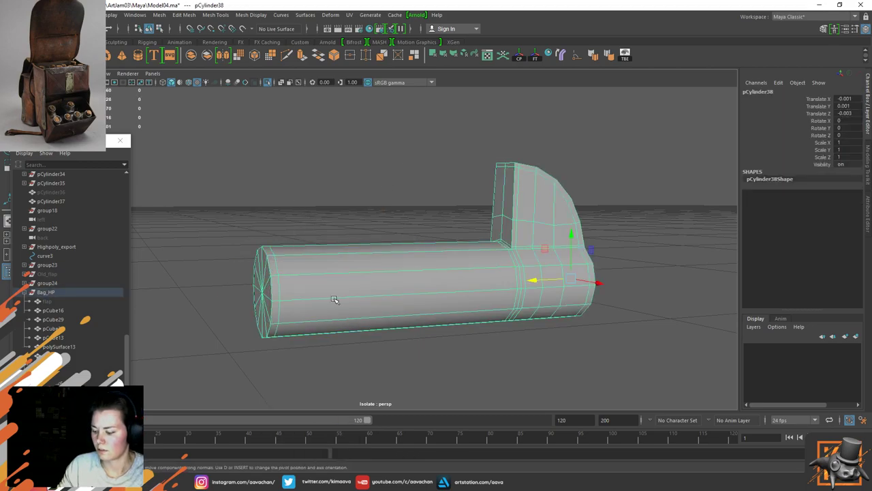
pyautogui.hotkey('ctrl', 'z')
pyautogui.hotkey('ctrl', 'z')
pyautogui.click(354, 275)
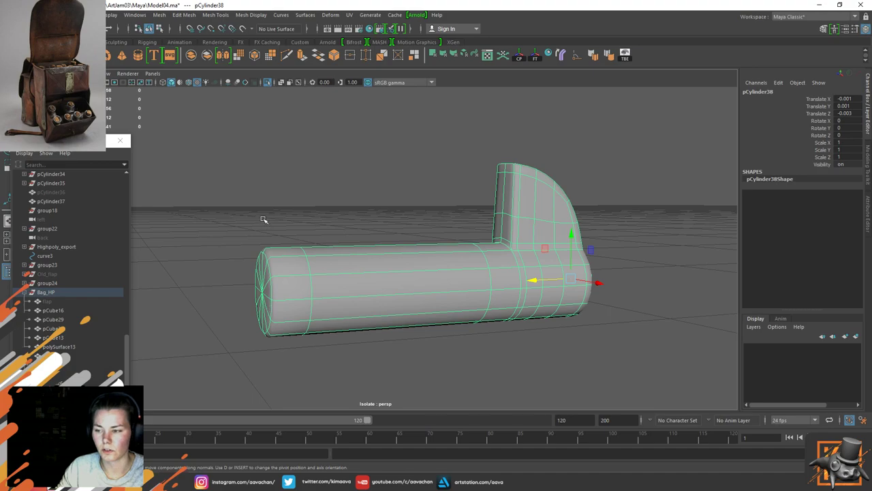
# Step: Try moving the rim loop from the plain end along the shaft to just before the fin, in smooth preview
pyautogui.moveTo(291, 217); pyautogui.dragTo(292, 195, button='right')
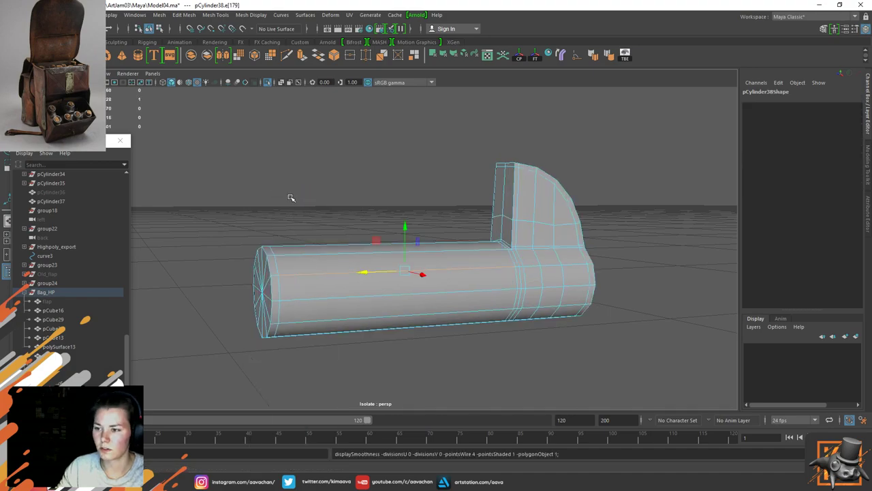
pyautogui.click(281, 262)
pyautogui.doubleClick(280, 263)
pyautogui.press('3')
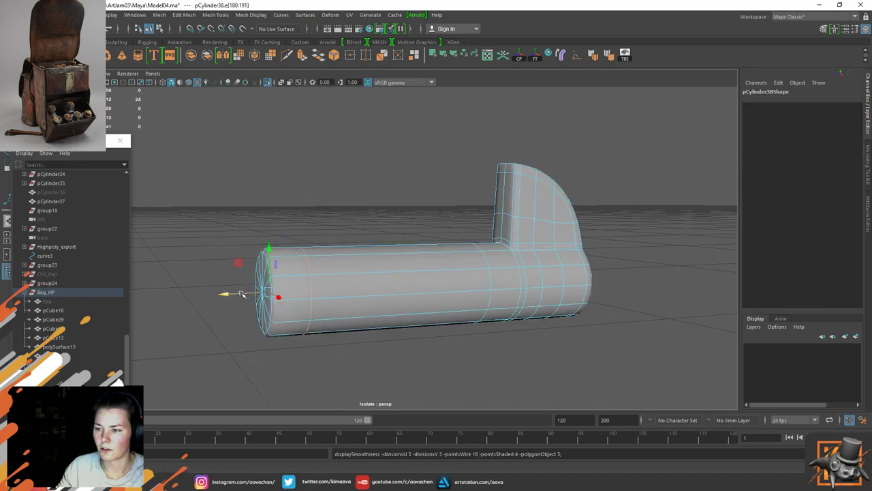
pyautogui.moveTo(234, 295); pyautogui.dragTo(476, 269)
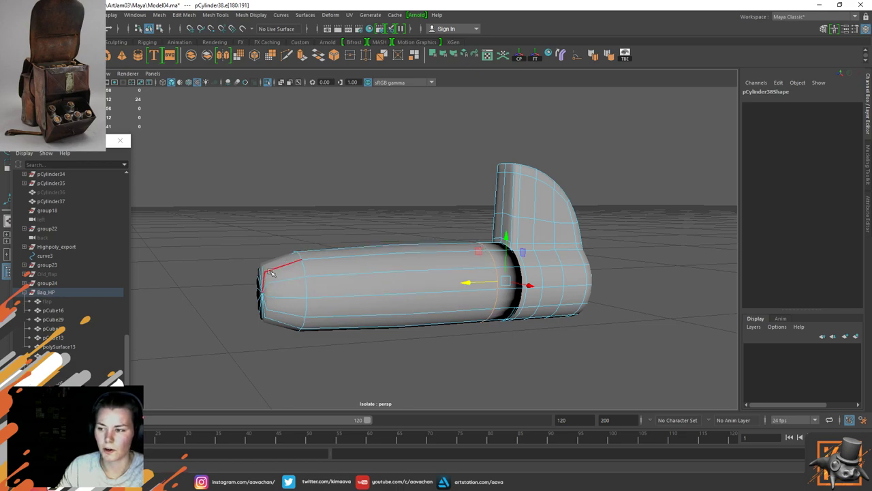
# Step: Undo the rim loop's move along the shaft
pyautogui.hotkey('ctrl', 'z')
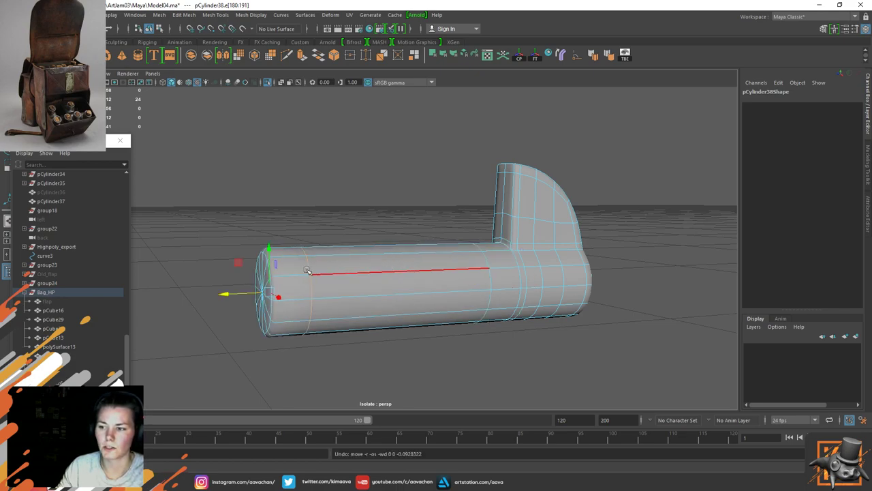
pyautogui.hotkey('ctrl', 'z')
pyautogui.hotkey('ctrl', 'z')
pyautogui.hotkey('ctrl', 'z')
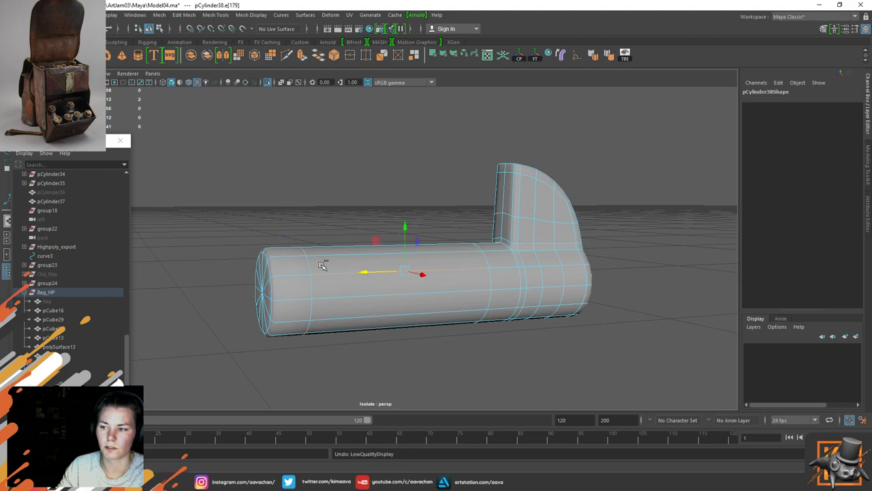
# Step: Review the smoothed shaft in object selection and switch the pin back to its unsmoothed mesh
pyautogui.click(343, 196)
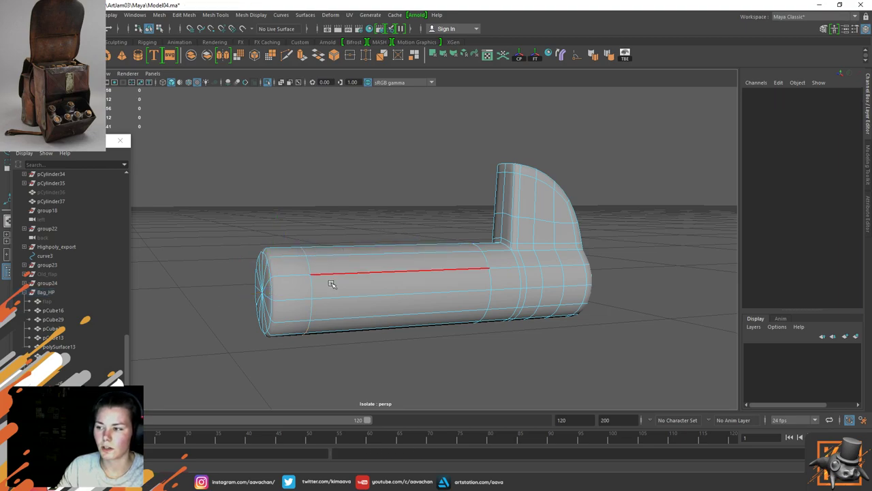
pyautogui.moveTo(331, 282); pyautogui.dragTo(394, 207, button='right')
pyautogui.click(394, 207)
pyautogui.click(317, 291)
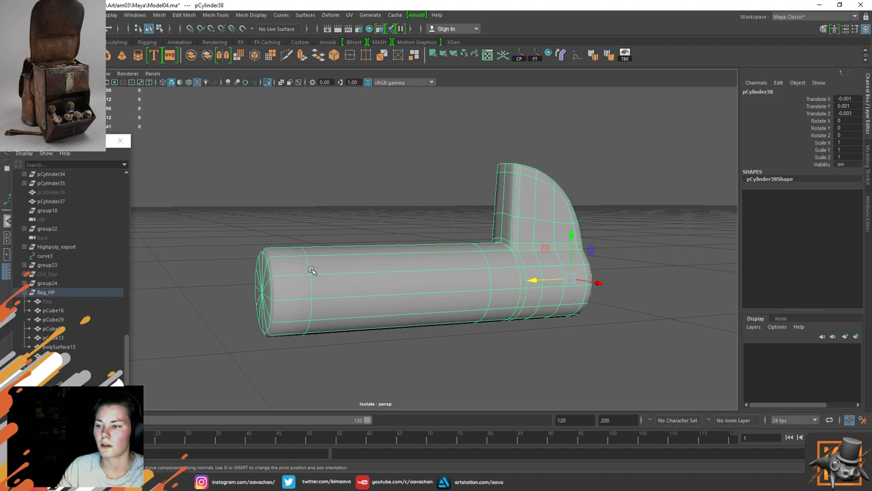
pyautogui.moveTo(312, 270); pyautogui.dragTo(318, 155, button='right')
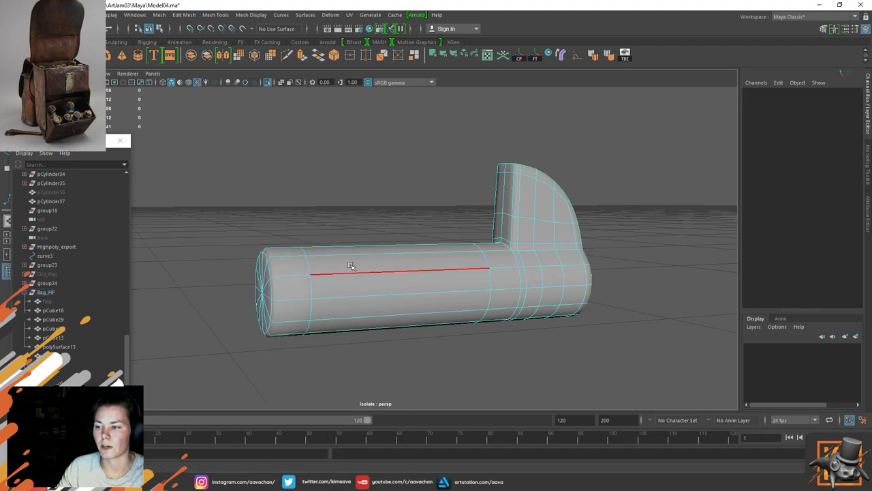
pyautogui.moveTo(350, 266); pyautogui.dragTo(425, 168, button='right')
pyautogui.press('1')
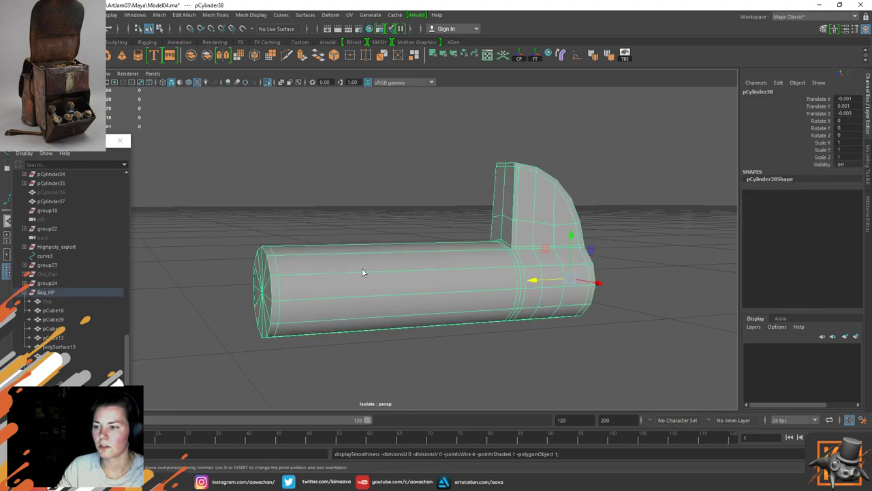
# Step: Split the ring of lengthwise shaft edges to insert one edge loop midway between the plain end and the fin
pyautogui.moveTo(363, 272); pyautogui.dragTo(368, 160, button='right')
pyautogui.click(353, 254)
pyautogui.keyDown('shift'); pyautogui.doubleClick(354, 274); pyautogui.keyUp('shift')
pyautogui.keyDown('ctrl'); pyautogui.moveTo(342, 266); pyautogui.dragTo(343, 267, button='right'); pyautogui.keyUp('ctrl')
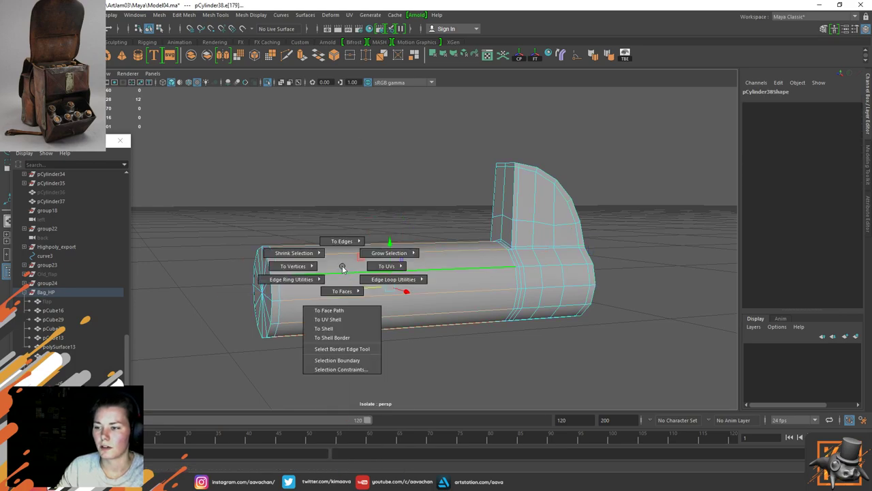
pyautogui.moveTo(291, 279)
pyautogui.click(333, 306)
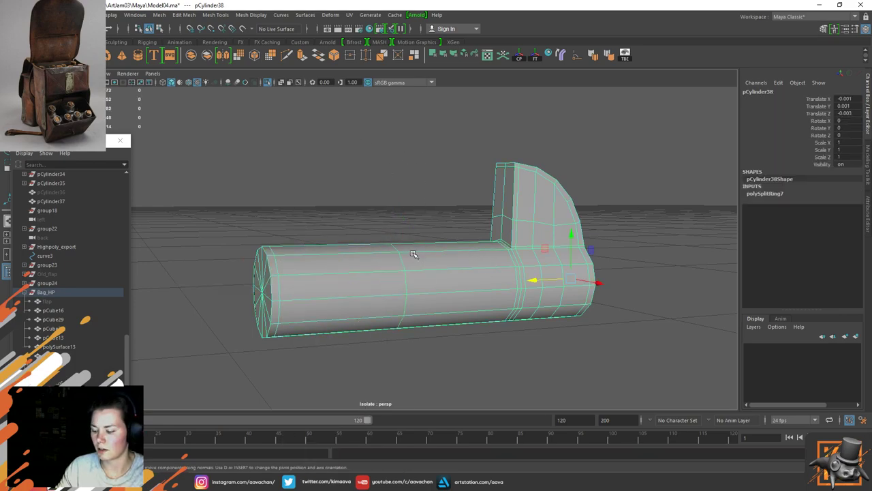
# Step: With smooth preview on, insert an edge loop halfway between the shaft's plain end and its middle loop
pyautogui.press('3')
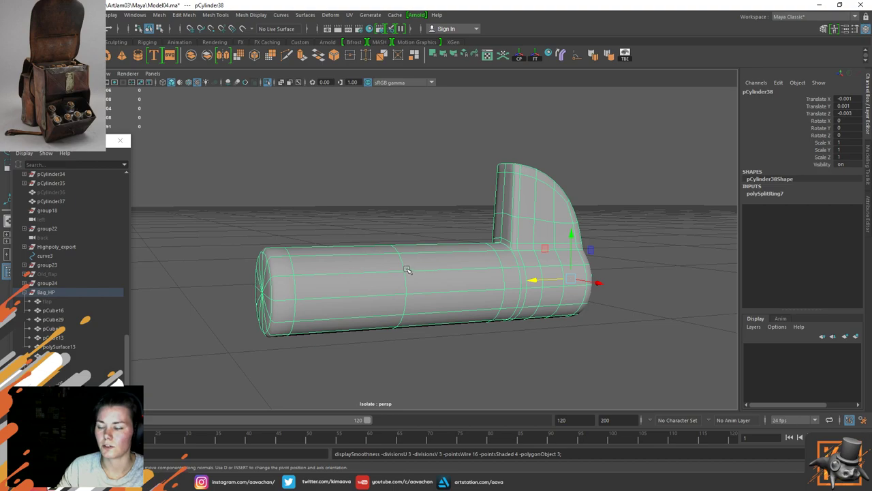
pyautogui.moveTo(341, 276); pyautogui.dragTo(336, 196, button='right')
pyautogui.click(330, 272)
pyautogui.keyDown('shift'); pyautogui.doubleClick(334, 299); pyautogui.keyUp('shift')
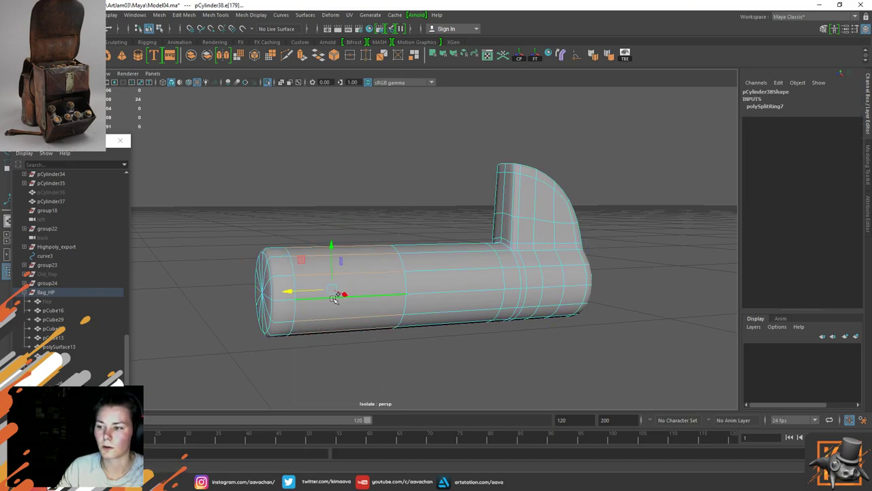
pyautogui.keyDown('shift'); pyautogui.moveTo(333, 297); pyautogui.dragTo(340, 304, button='right'); pyautogui.keyUp('shift')
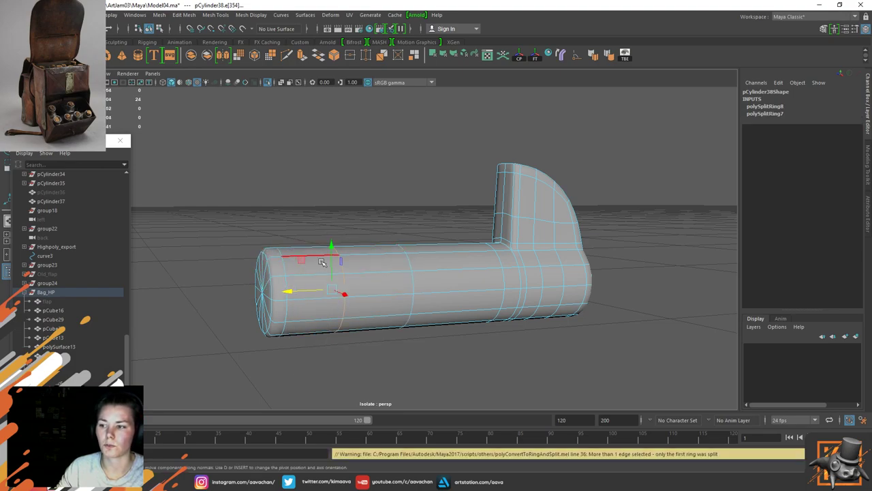
# Step: Insert another edge loop halfway between the shaft's middle loop and the fin
pyautogui.click(469, 254)
pyautogui.keyDown('shift'); pyautogui.doubleClick(448, 273); pyautogui.keyUp('shift')
pyautogui.press('g')
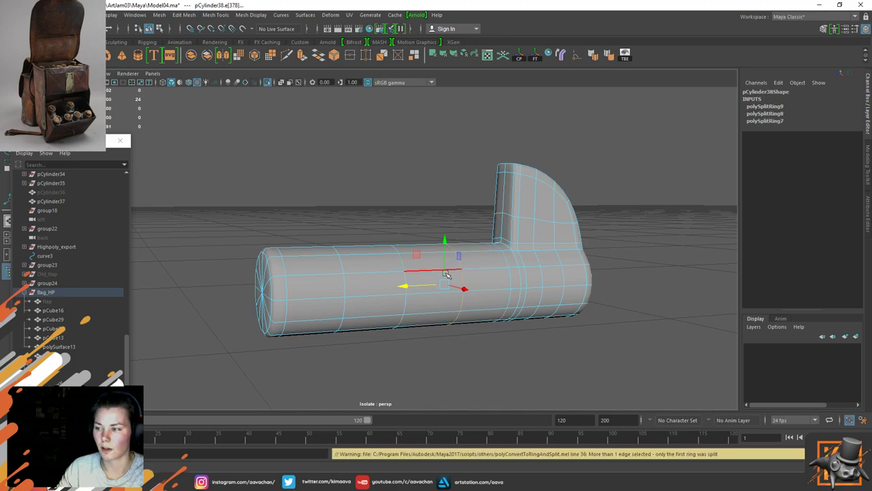
# Step: Try to insert another edge loop midway between the shaft's plain end and its nearest loop, and check it with smooth preview
pyautogui.moveTo(354, 225); pyautogui.dragTo(409, 133, button='right')
pyautogui.click(386, 293)
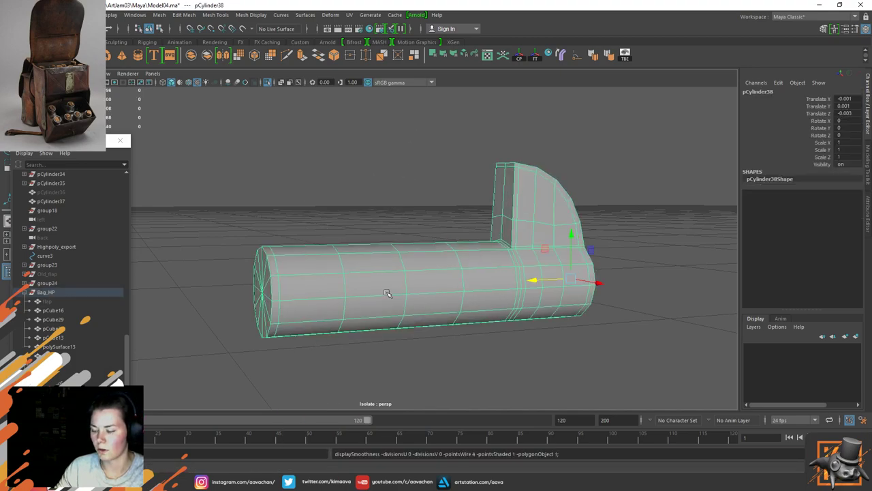
pyautogui.moveTo(329, 263); pyautogui.dragTo(317, 172, button='right')
pyautogui.click(305, 259)
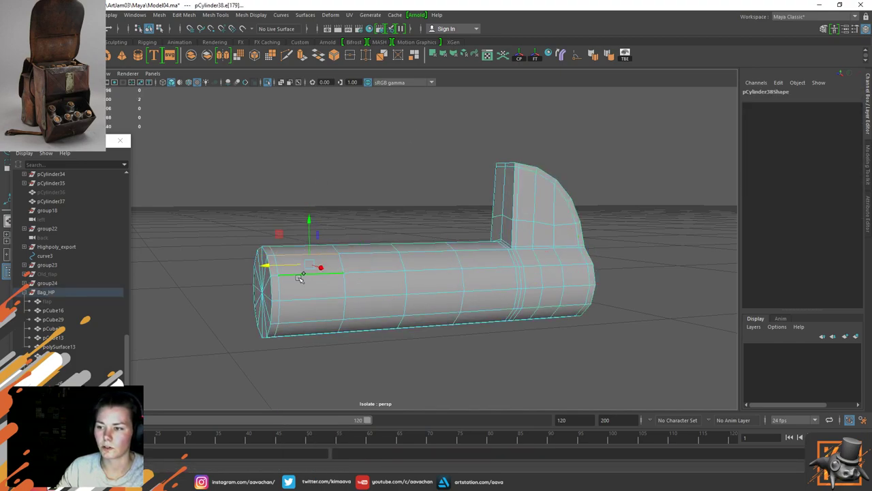
pyautogui.doubleClick(299, 278)
pyautogui.keyDown('shift'); pyautogui.moveTo(299, 282); pyautogui.dragTo(298, 197, button='right'); pyautogui.keyUp('shift')
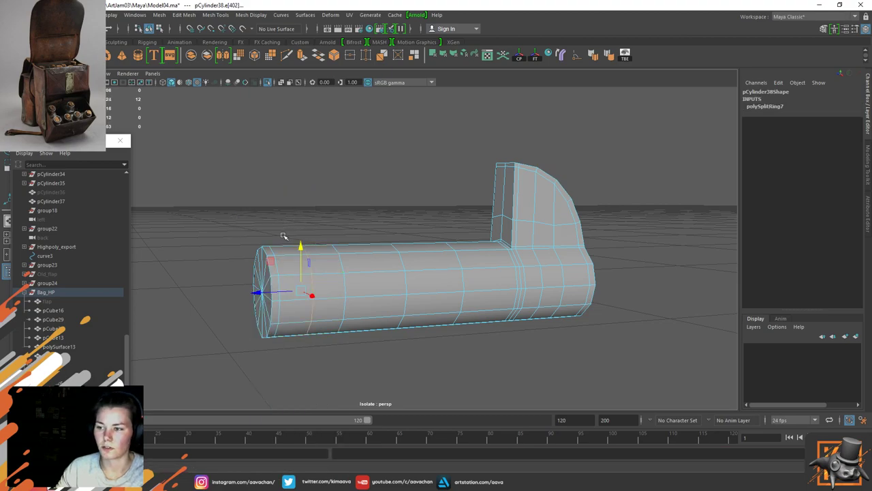
pyautogui.moveTo(295, 274); pyautogui.dragTo(408, 140, button='right')
pyautogui.press('3')
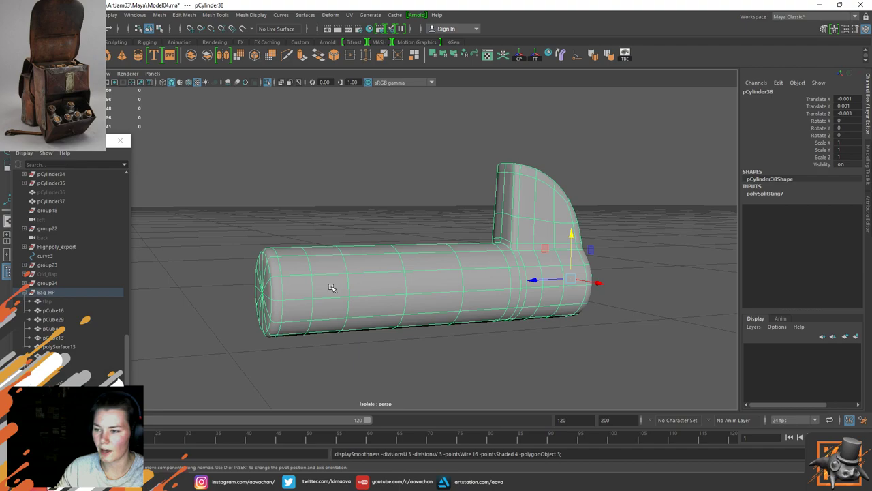
pyautogui.click(336, 157)
pyautogui.click(305, 272)
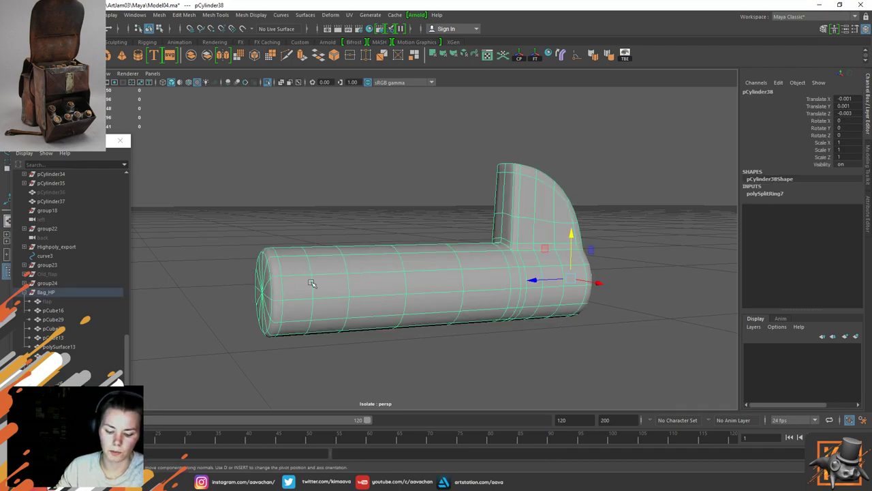
# Step: Undo the edge loops added along the shaft, back to the unsmoothed mesh with undivided lengthwise edges
pyautogui.hotkey('ctrl', 'z')
pyautogui.hotkey('ctrl', 'z')
pyautogui.hotkey('ctrl', 'z')
pyautogui.hotkey('ctrl', 'z')
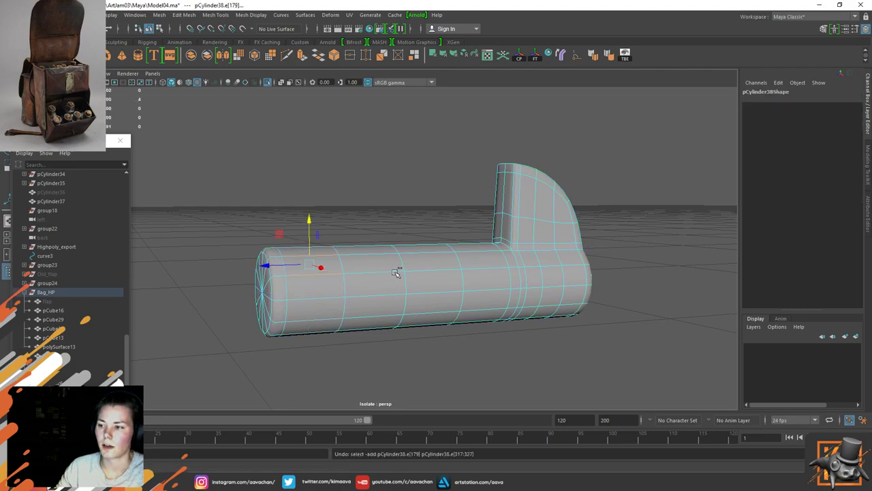
pyautogui.hotkey('ctrl', 'z')
pyautogui.hotkey('ctrl', 'z')
pyautogui.hotkey('ctrl', 'z')
pyautogui.hotkey('ctrl', 'z')
pyautogui.hotkey('ctrl', 'z')
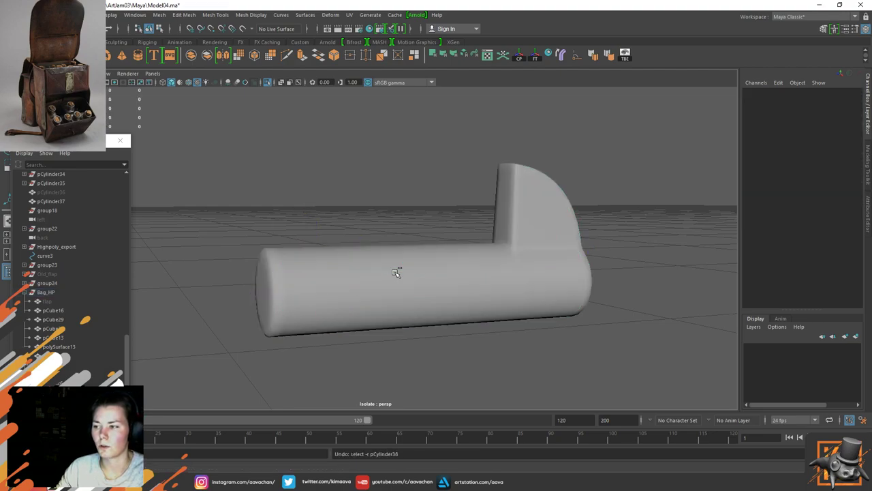
pyautogui.hotkey('ctrl', 'z')
pyautogui.hotkey('ctrl', 'z')
pyautogui.hotkey('ctrl', 'z')
pyautogui.hotkey('ctrl', 'z')
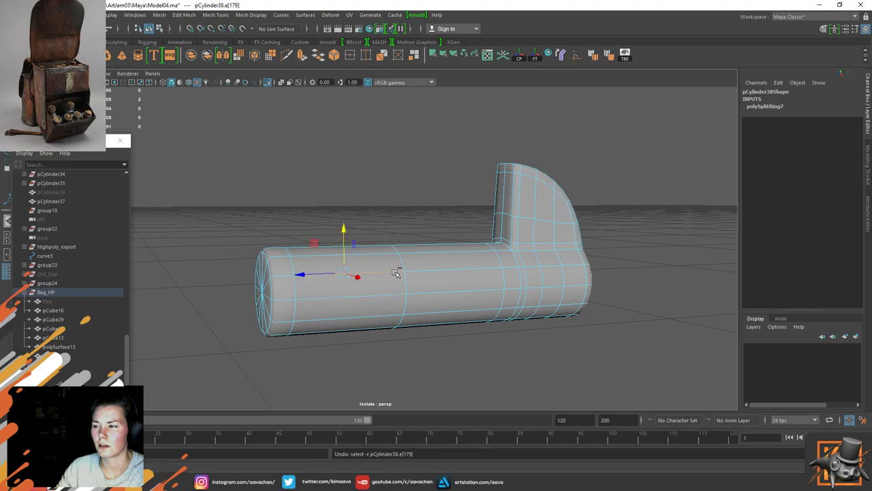
pyautogui.hotkey('ctrl', 'z')
pyautogui.hotkey('ctrl', 'z')
pyautogui.hotkey('ctrl', 'z')
pyautogui.hotkey('ctrl', 'z')
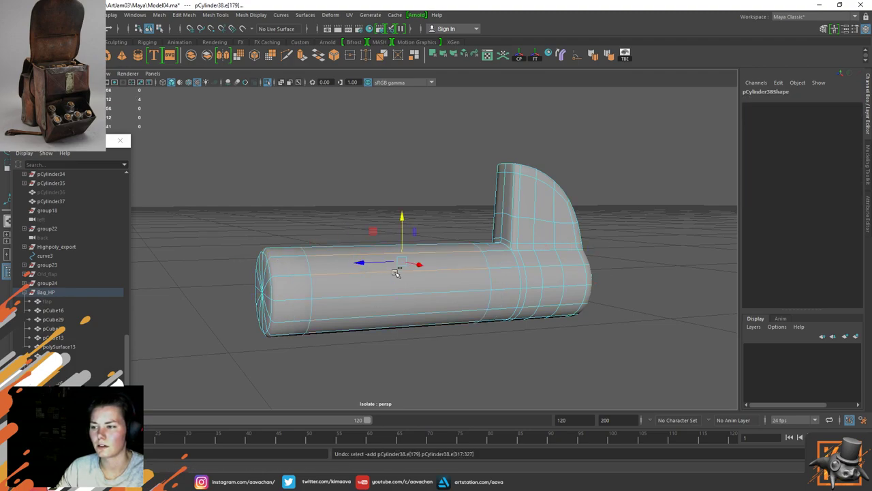
pyautogui.hotkey('ctrl', 'z')
pyautogui.hotkey('ctrl', 'z')
pyautogui.hotkey('ctrl', 'z')
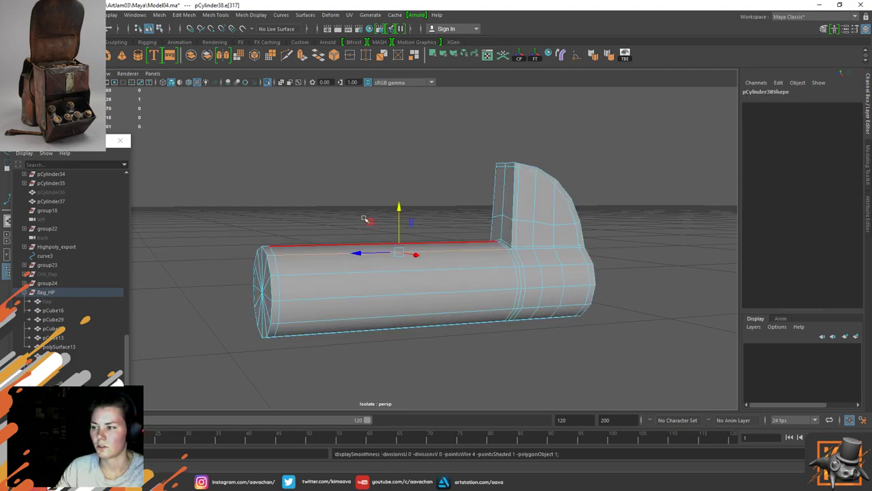
# Step: Split the shaft's ring of lengthwise edges with evenly spaced loops, using split type Multi and 5 divisions
pyautogui.keyDown('shift'); pyautogui.doubleClick(339, 276); pyautogui.keyUp('shift')
pyautogui.keyDown('ctrl'); pyautogui.moveTo(339, 252); pyautogui.dragTo(353, 277, button='right'); pyautogui.keyUp('ctrl')
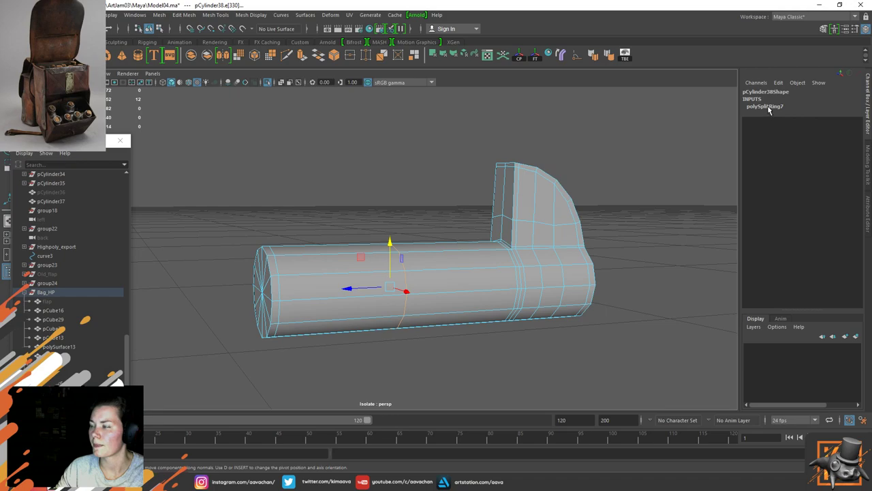
pyautogui.click(769, 107)
pyautogui.click(845, 135)
pyautogui.click(852, 160)
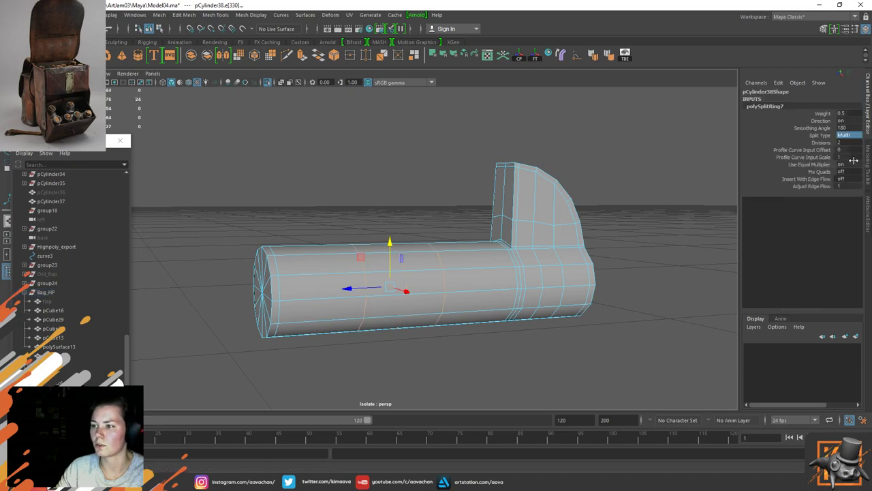
pyautogui.click(847, 142)
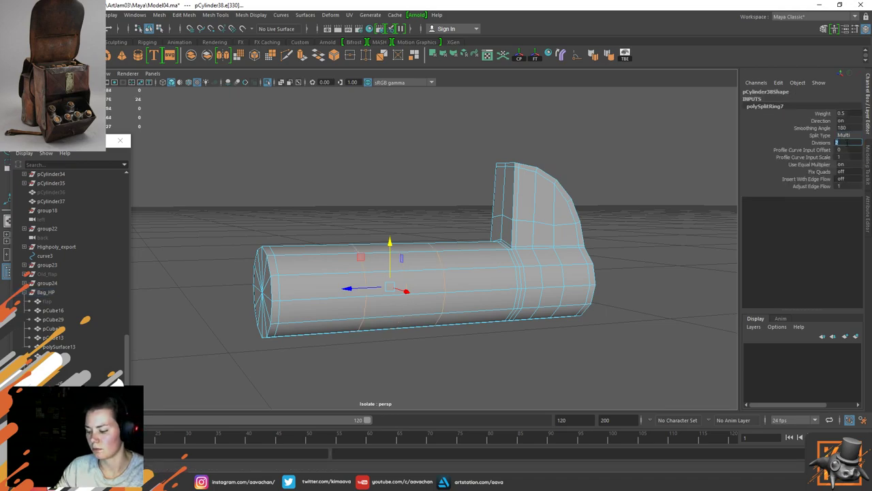
pyautogui.press('Return')
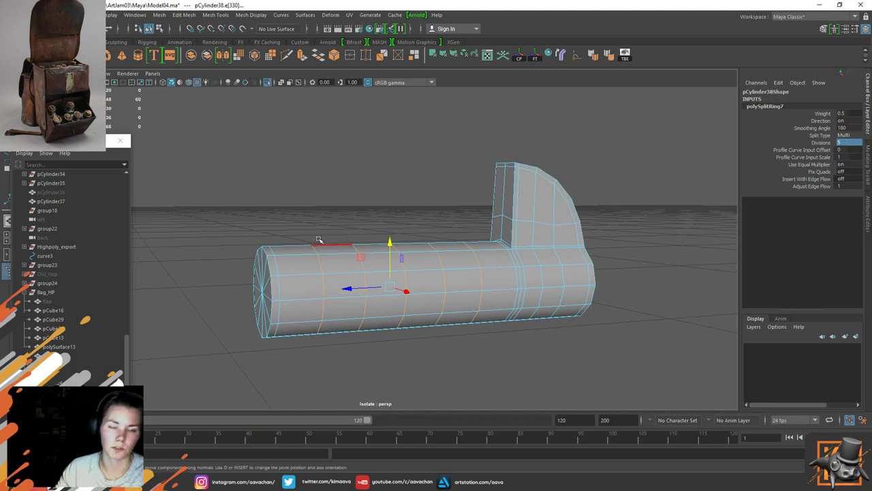
# Step: Delete the pin's construction history and inspect its plain end cap with and without smoothing
pyautogui.moveTo(310, 242); pyautogui.dragTo(347, 200, button='right')
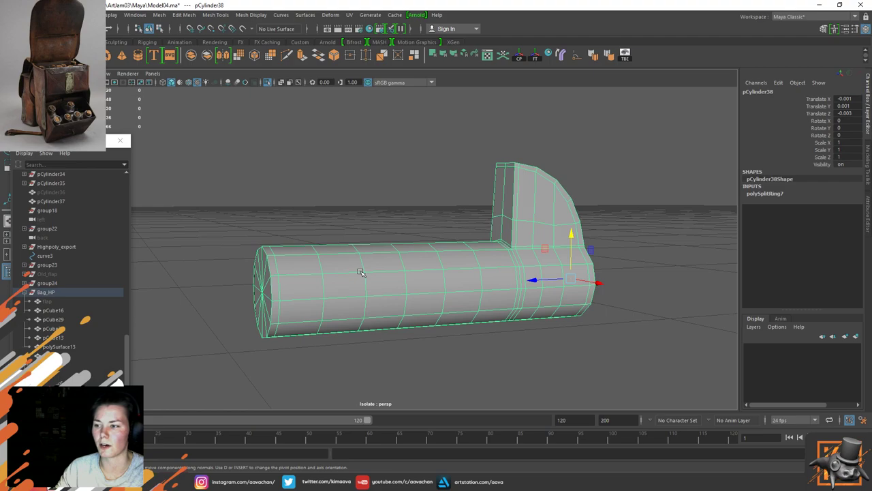
pyautogui.hotkey('alt', 'shift', 'd')
pyautogui.keyDown('alt'); pyautogui.moveTo(329, 204); pyautogui.dragTo(323, 285); pyautogui.keyUp('alt')
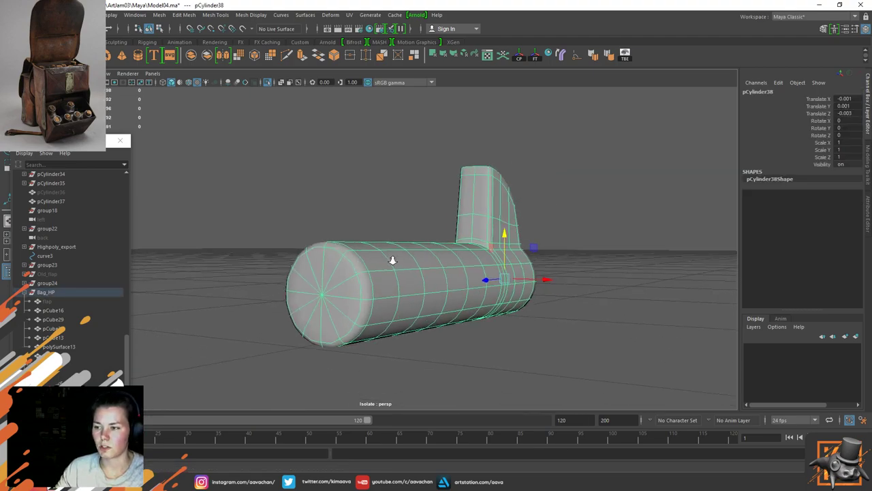
pyautogui.scroll(5, 394, 269)
pyautogui.keyDown('alt'); pyautogui.moveTo(393, 255); pyautogui.dragTo(402, 250); pyautogui.keyUp('alt')
pyautogui.keyDown('alt'); pyautogui.moveTo(473, 254); pyautogui.dragTo(345, 287); pyautogui.keyUp('alt')
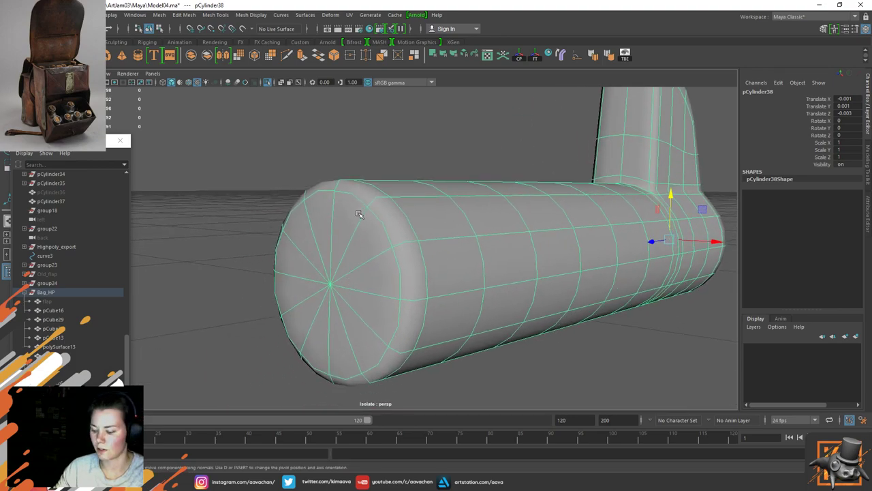
pyautogui.press('1')
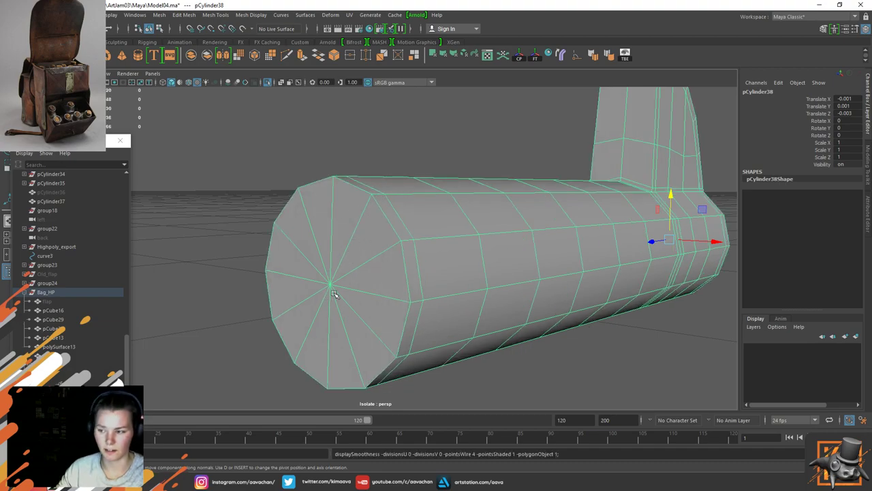
pyautogui.press('3')
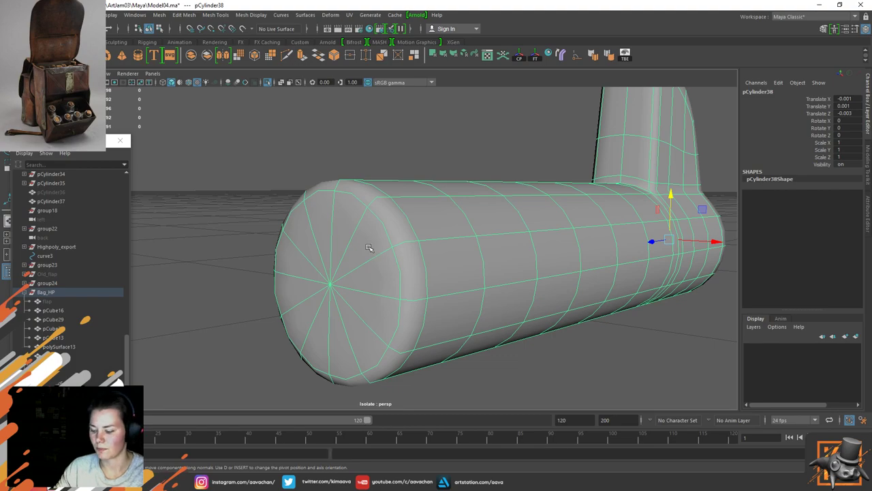
# Step: Select all the triangular faces of the plain end cap on the unsmoothed mesh
pyautogui.press('1')
pyautogui.moveTo(366, 225); pyautogui.dragTo(364, 243, button='right')
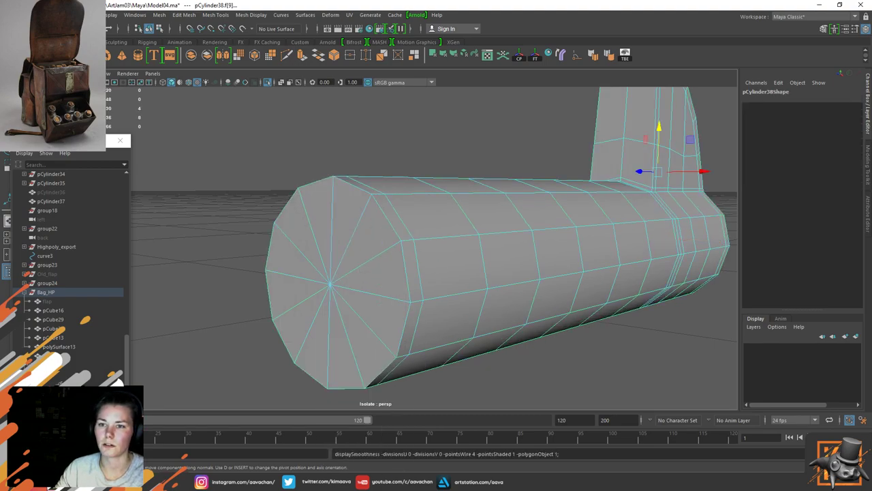
pyautogui.press('Tab')
pyautogui.moveTo(293, 220)
pyautogui.mouseDown()
pyautogui.moveTo(381, 293)
pyautogui.moveTo(359, 254)
pyautogui.mouseUp()
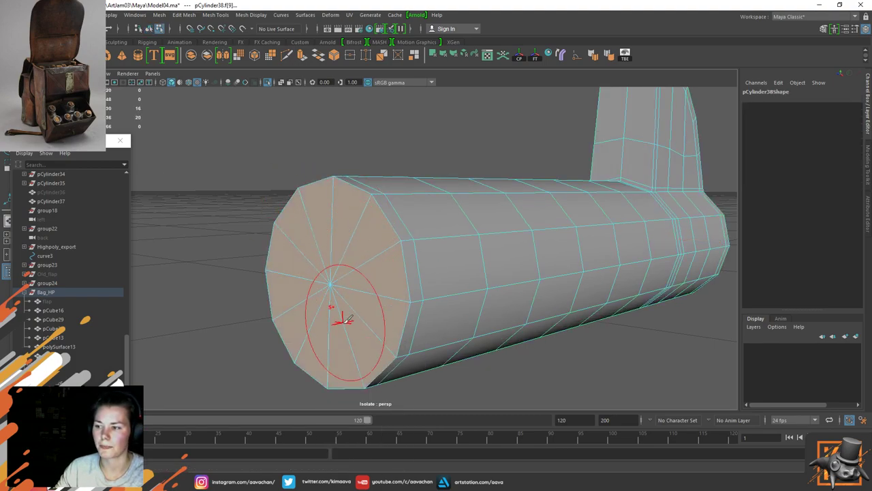
pyautogui.press('w')
# Step: Extrude the selected cap faces and scale them slightly inward to form a narrow border ring, and preview the pin smoothed
pyautogui.moveTo(321, 289)
pyautogui.keyDown('alt'); pyautogui.mouseDown()
pyautogui.moveTo(384, 293)
pyautogui.moveTo(303, 295)
pyautogui.mouseUp(); pyautogui.keyUp('alt')
pyautogui.keyDown('shift'); pyautogui.moveTo(363, 233); pyautogui.dragTo(361, 258, button='right'); pyautogui.keyUp('shift')
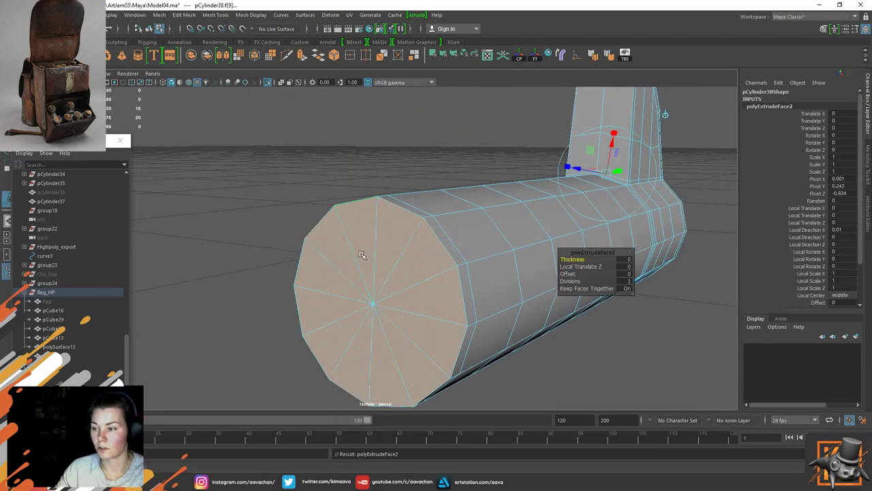
pyautogui.keyDown('ctrl'); pyautogui.moveTo(523, 237); pyautogui.dragTo(532, 237); pyautogui.keyUp('ctrl')
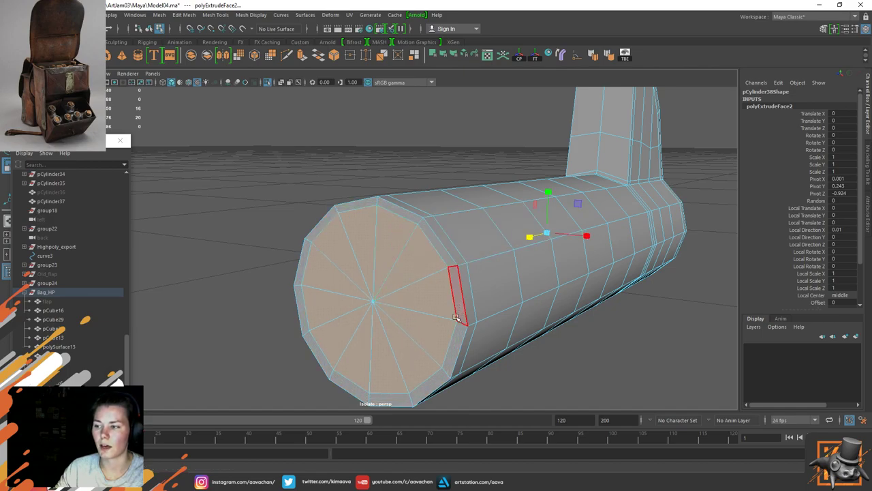
pyautogui.moveTo(366, 224); pyautogui.dragTo(409, 220, button='right')
pyautogui.press('3')
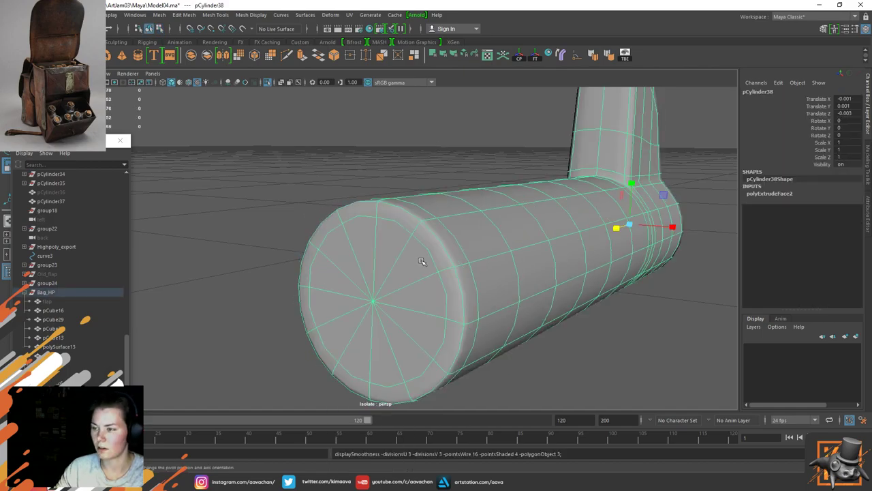
# Step: Try to delete the inner edge loop on the cylindrical pin's round end cap
pyautogui.click(360, 149)
pyautogui.keyDown('alt'); pyautogui.moveTo(467, 276); pyautogui.dragTo(433, 287); pyautogui.keyUp('alt')
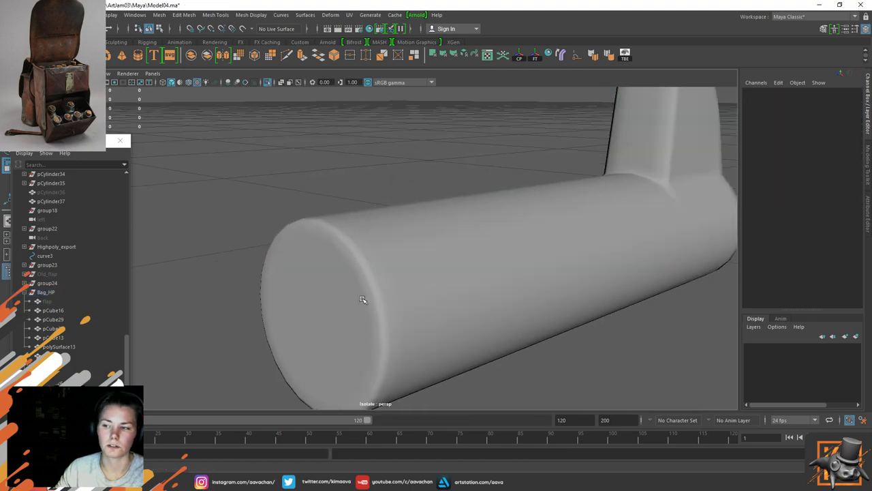
pyautogui.click(363, 300)
pyautogui.moveTo(345, 290); pyautogui.dragTo(342, 198, button='right')
pyautogui.doubleClick(350, 272)
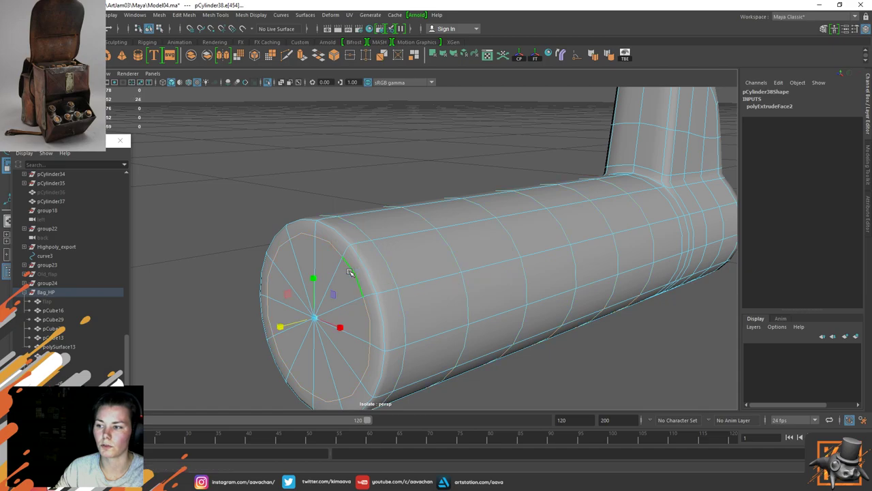
pyautogui.keyDown('shift'); pyautogui.moveTo(348, 272); pyautogui.dragTo(300, 284, button='right'); pyautogui.keyUp('shift')
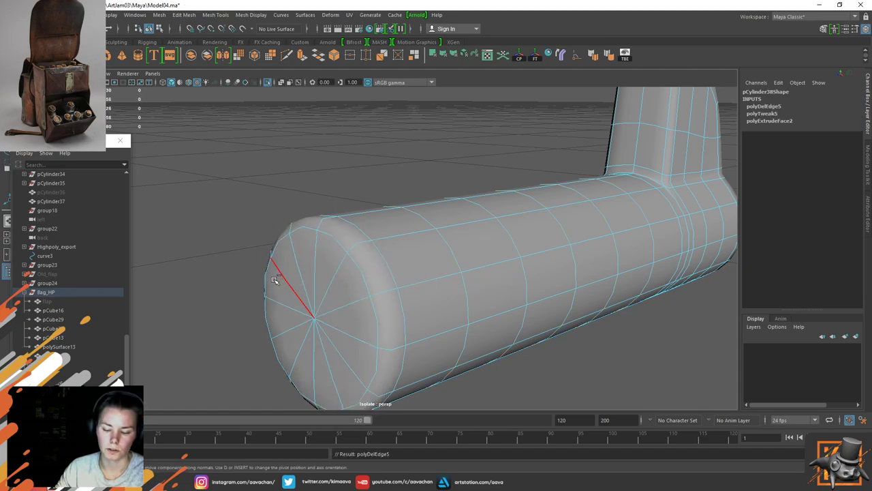
pyautogui.hotkey('ctrl', 'z')
# Step: Return the cylindrical pin to object selection and delete its construction history
pyautogui.moveTo(291, 207); pyautogui.dragTo(296, 184, button='right')
pyautogui.click(380, 255)
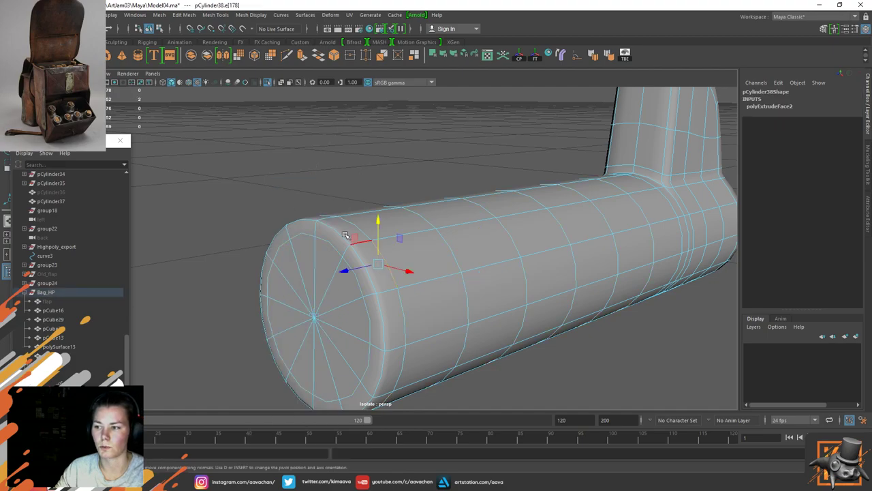
pyautogui.moveTo(345, 234); pyautogui.dragTo(409, 160, button='right')
pyautogui.click(409, 159)
pyautogui.click(366, 270)
pyautogui.hotkey('alt', 'shift', 'd')
# Step: Check the pin's topology around its raised fin and end the isolation to show the whole bag
pyautogui.keyDown('alt'); pyautogui.moveTo(680, 225); pyautogui.dragTo(568, 254, button='middle'); pyautogui.keyUp('alt')
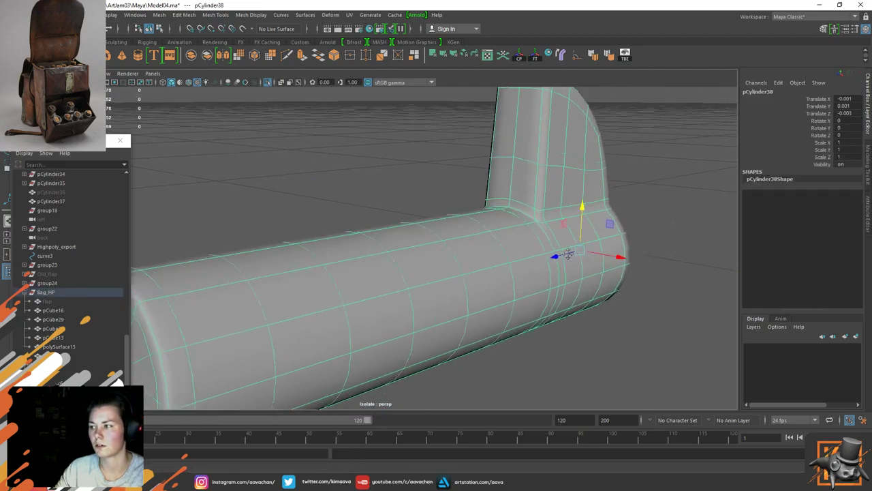
pyautogui.keyDown('alt'); pyautogui.moveTo(567, 254); pyautogui.dragTo(378, 291); pyautogui.keyUp('alt')
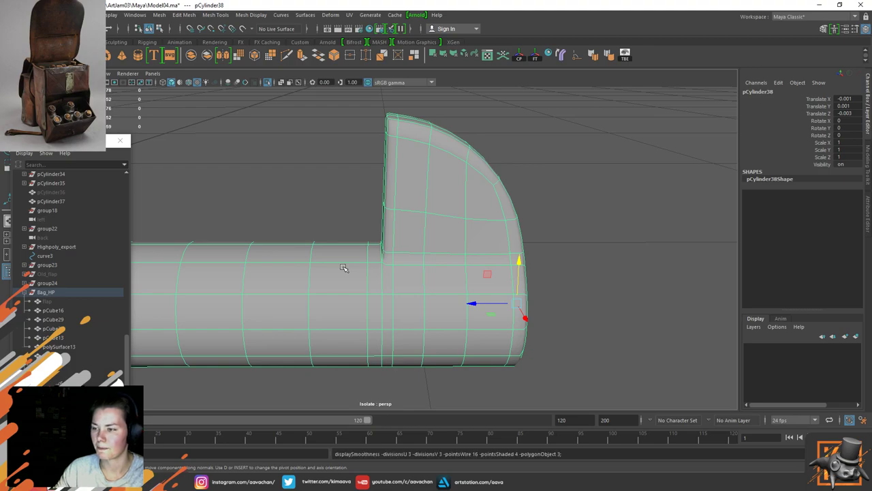
pyautogui.scroll(2, 342, 266)
pyautogui.scroll(3, 361, 283)
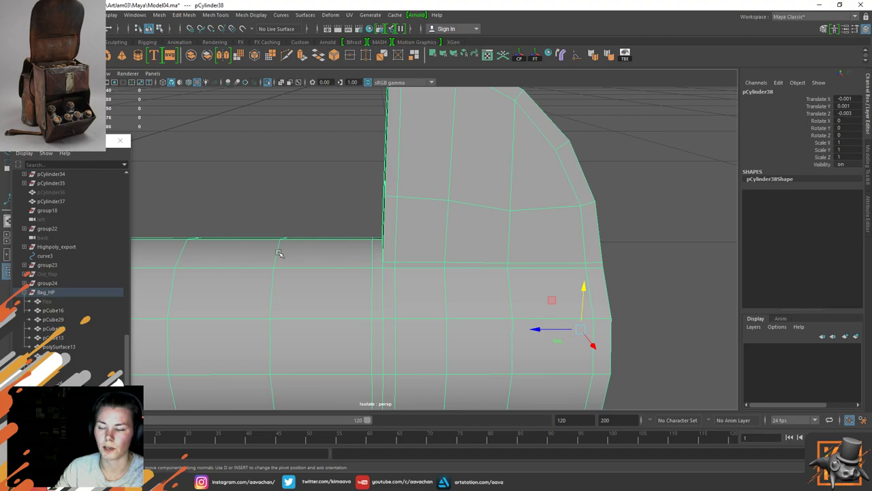
pyautogui.scroll(-5, 417, 311)
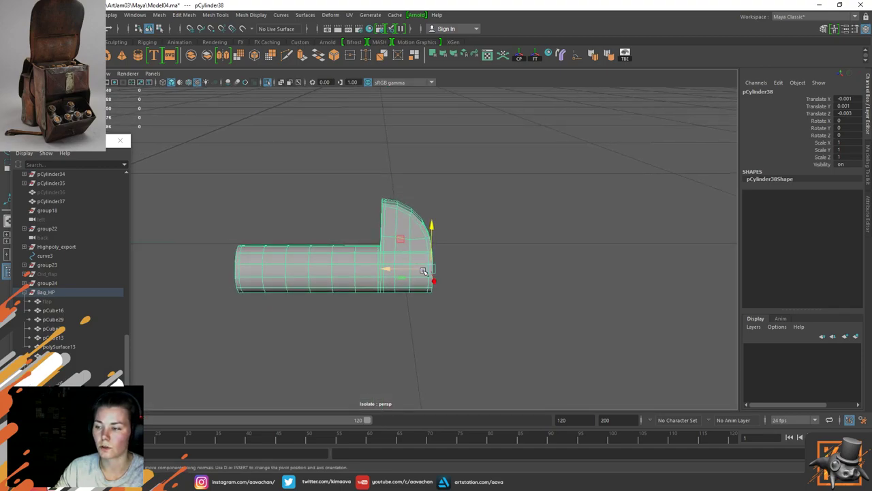
pyautogui.hotkey('ctrl', '1')
# Step: Look over the bag, frame the grey strip above the latch plate, and preview it smoothed
pyautogui.keyDown('alt'); pyautogui.moveTo(452, 315); pyautogui.dragTo(303, 212); pyautogui.keyUp('alt')
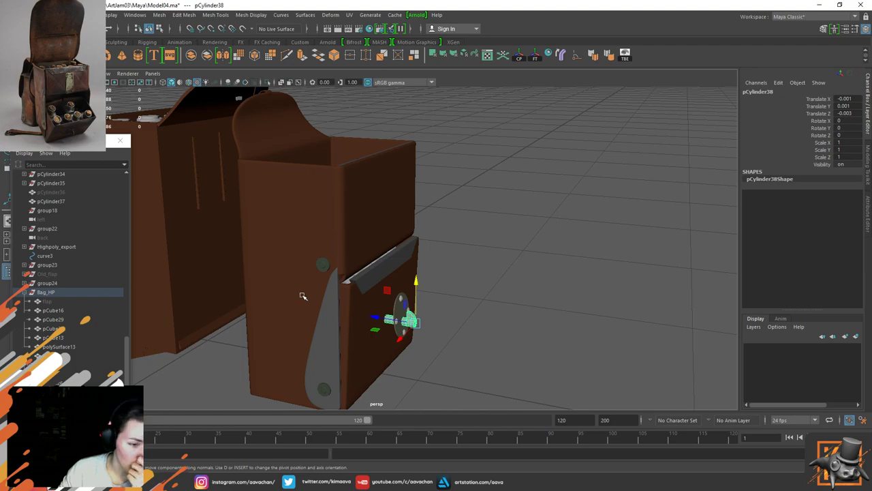
pyautogui.keyDown('alt'); pyautogui.moveTo(352, 219); pyautogui.dragTo(419, 251); pyautogui.keyUp('alt')
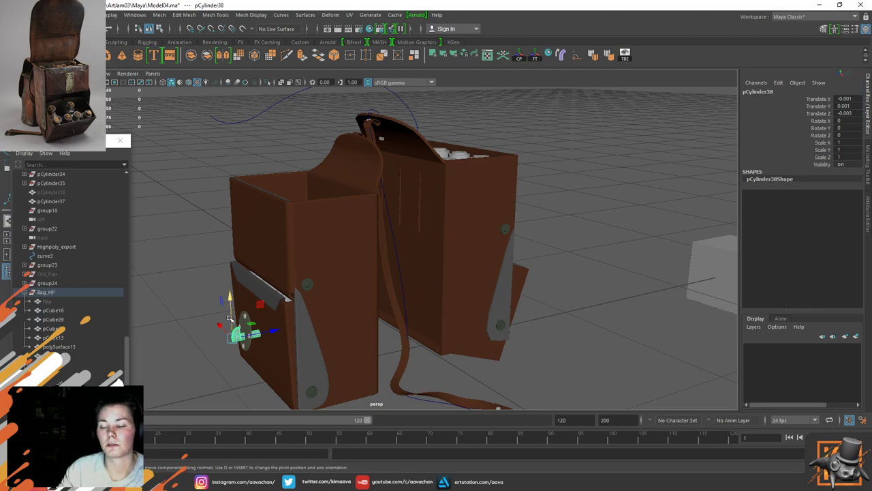
pyautogui.keyDown('alt'); pyautogui.moveTo(224, 290); pyautogui.dragTo(233, 272, button='middle'); pyautogui.keyUp('alt')
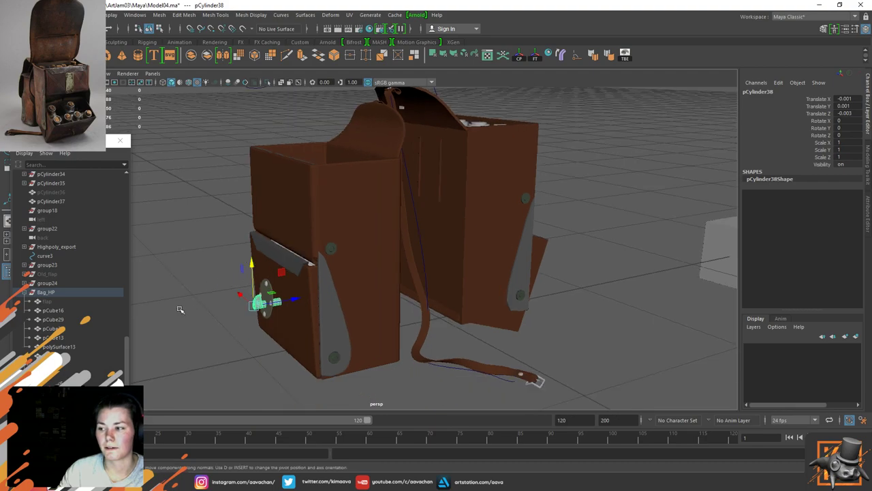
pyautogui.scroll(3, 178, 307)
pyautogui.keyDown('alt'); pyautogui.moveTo(180, 310); pyautogui.dragTo(274, 249); pyautogui.keyUp('alt')
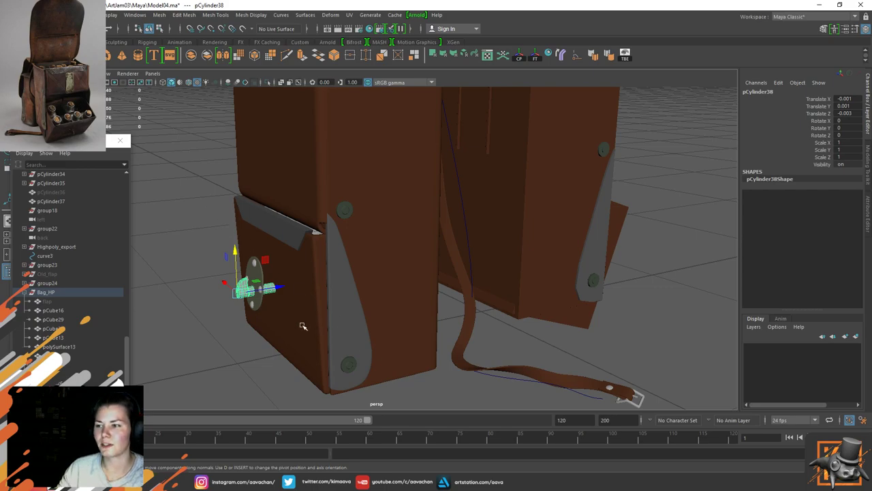
pyautogui.keyDown('alt'); pyautogui.moveTo(293, 358); pyautogui.dragTo(334, 385); pyautogui.keyUp('alt')
pyautogui.click(315, 269)
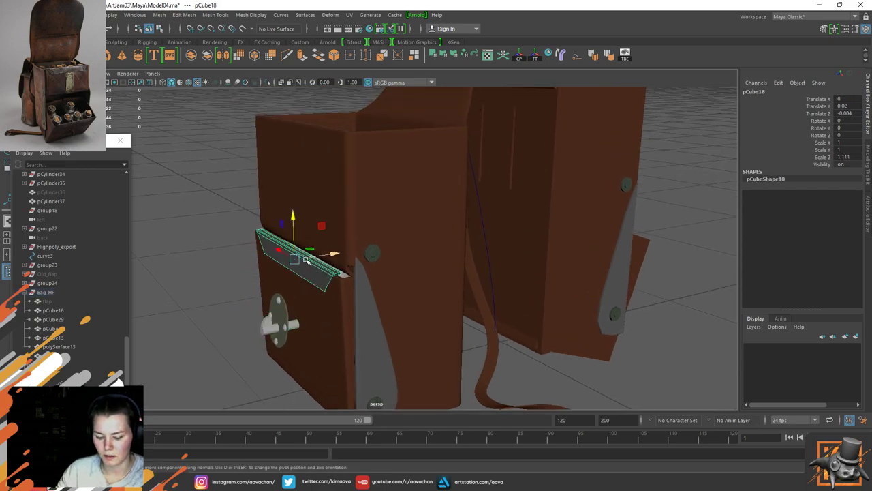
pyautogui.press('f')
pyautogui.keyDown('alt'); pyautogui.moveTo(304, 255); pyautogui.dragTo(366, 250); pyautogui.keyUp('alt')
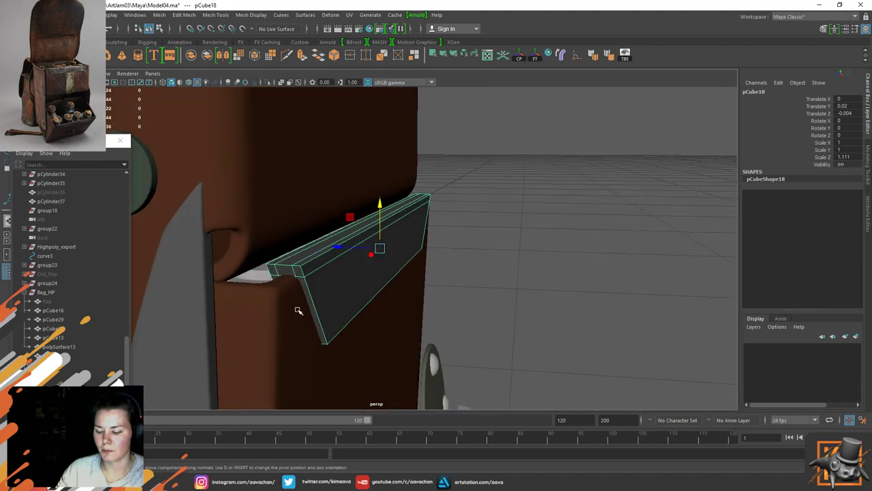
pyautogui.press('3')
pyautogui.press('1')
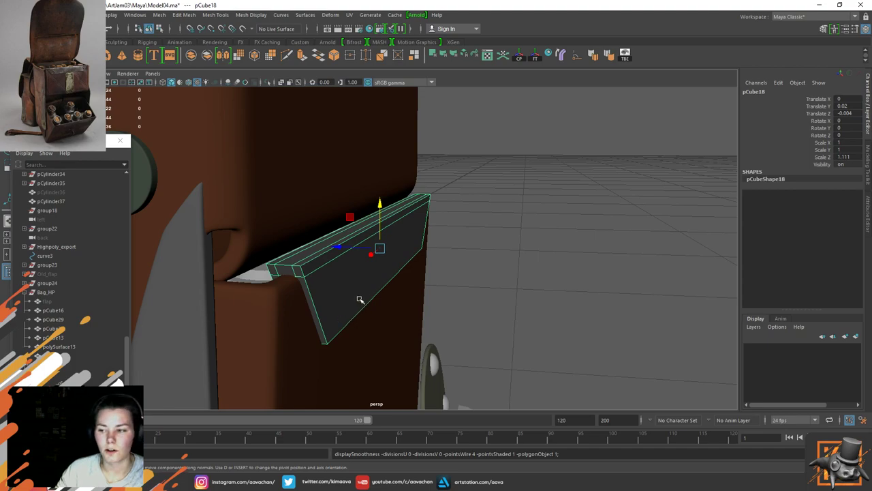
# Step: Try to insert an edge loop close to the strip's end
pyautogui.keyDown('alt'); pyautogui.moveTo(325, 293); pyautogui.dragTo(295, 280); pyautogui.keyUp('alt')
pyautogui.moveTo(295, 280); pyautogui.dragTo(281, 261, button='right')
pyautogui.click(285, 268)
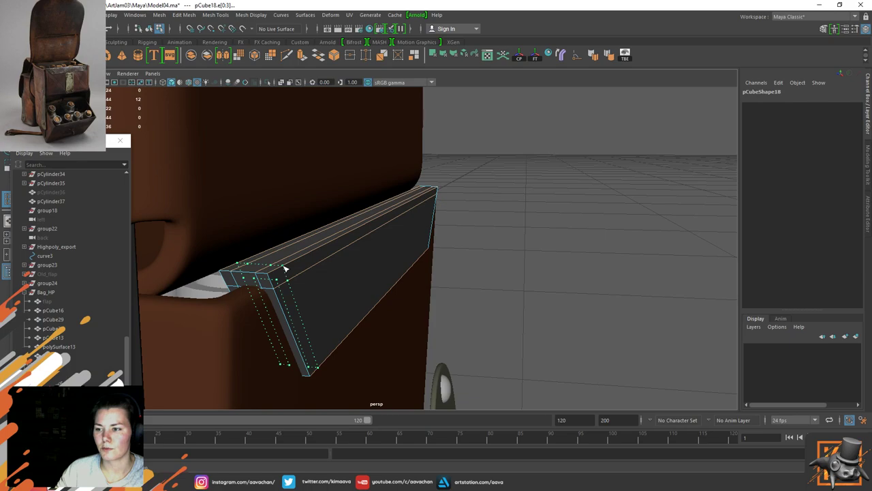
pyautogui.keyDown('alt'); pyautogui.moveTo(386, 287); pyautogui.dragTo(347, 289); pyautogui.keyUp('alt')
pyautogui.hotkey('ctrl', 'z')
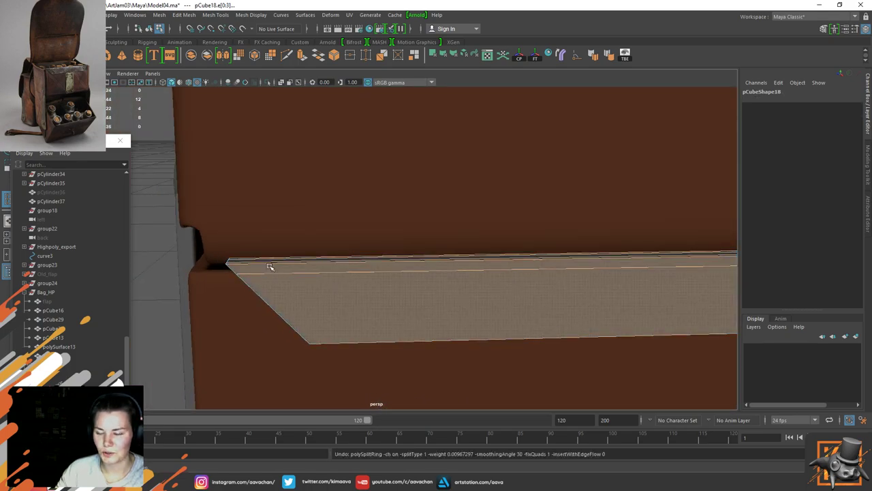
# Step: Insert an edge loop close to each slanted end of the grey strip
pyautogui.moveTo(270, 266); pyautogui.dragTo(353, 176, button='right')
pyautogui.moveTo(299, 277); pyautogui.dragTo(254, 277, button='right')
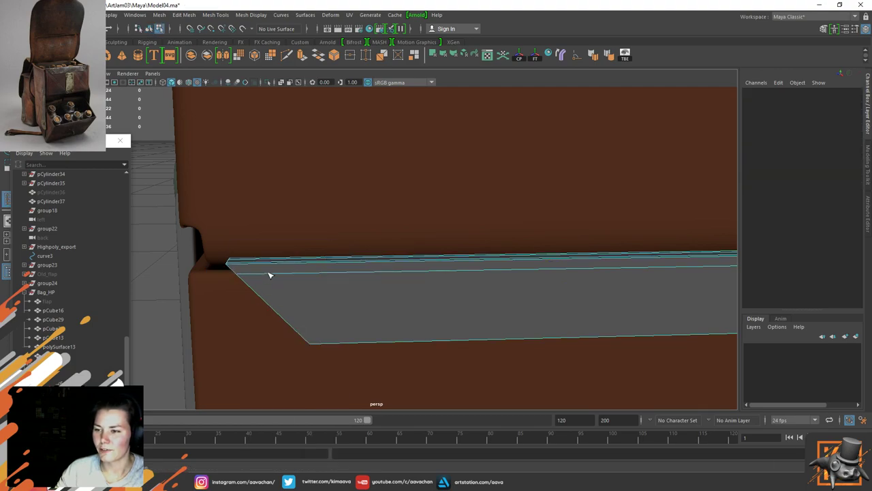
pyautogui.doubleClick(251, 274)
pyautogui.moveTo(248, 275); pyautogui.dragTo(249, 276)
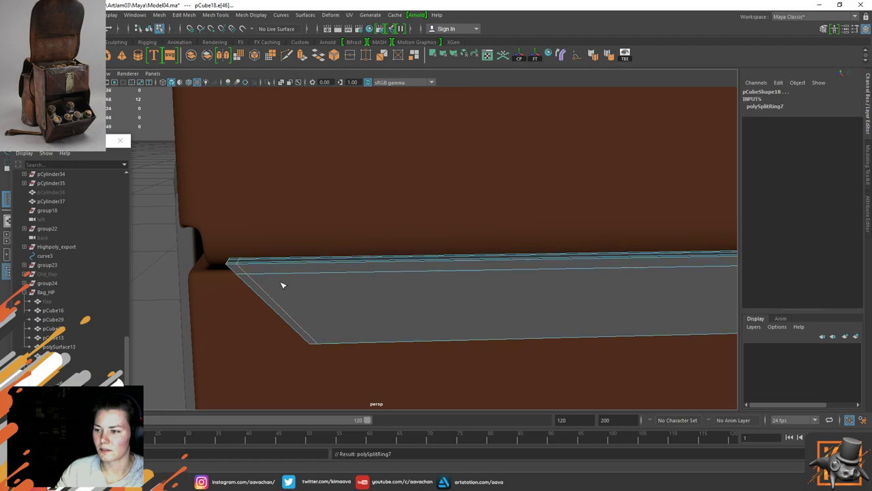
pyautogui.keyDown('alt'); pyautogui.moveTo(465, 296); pyautogui.dragTo(272, 299, button='middle'); pyautogui.keyUp('alt')
pyautogui.doubleClick(488, 273)
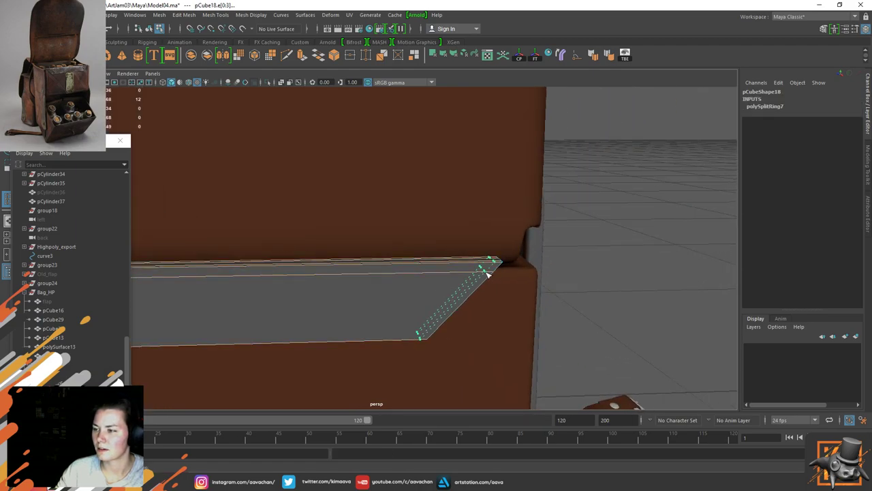
# Step: Split the ring of lengthwise edges to add a crosswise edge loop through the strip
pyautogui.keyDown('ctrl'); pyautogui.moveTo(488, 273); pyautogui.dragTo(318, 312, button='right'); pyautogui.keyUp('ctrl')
pyautogui.keyDown('shift'); pyautogui.click(278, 262); pyautogui.keyUp('shift')
pyautogui.click(277, 275)
pyautogui.keyDown('shift'); pyautogui.doubleClick(285, 338); pyautogui.keyUp('shift')
# Step: Set the new edge ring split's type to Multi with 10 divisions
pyautogui.click(773, 107)
pyautogui.click(853, 136)
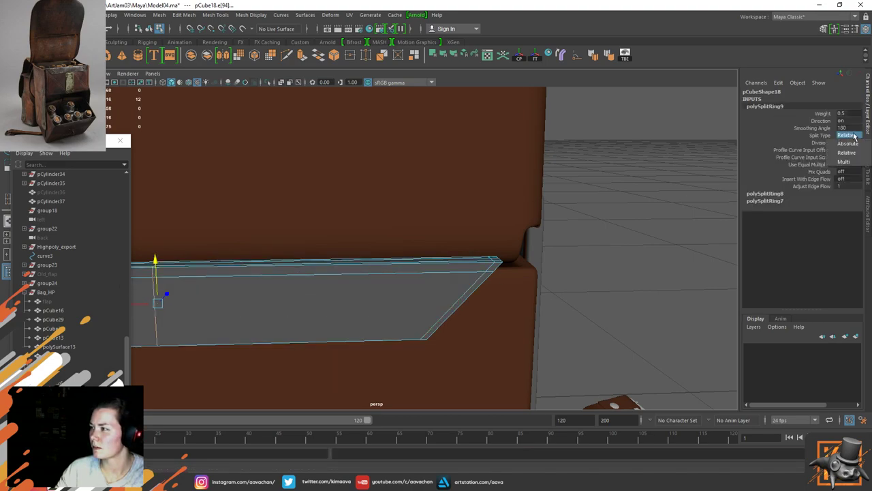
pyautogui.click(845, 162)
pyautogui.click(838, 143)
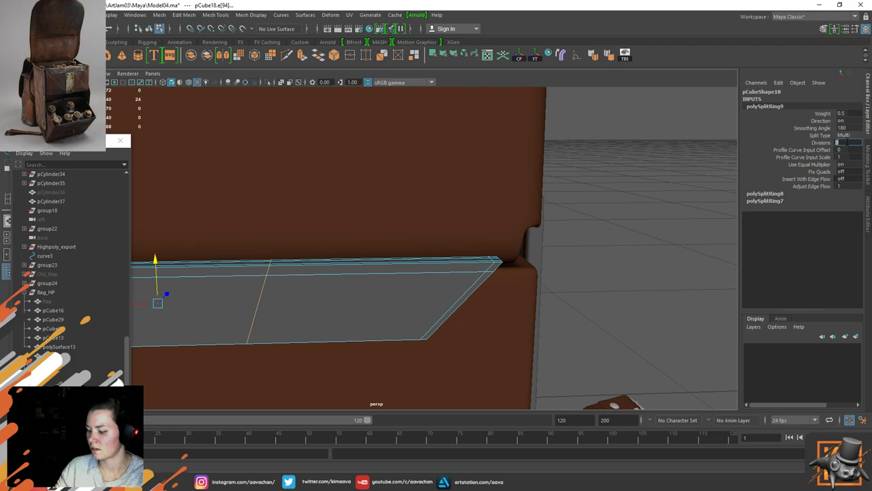
pyautogui.press('Return')
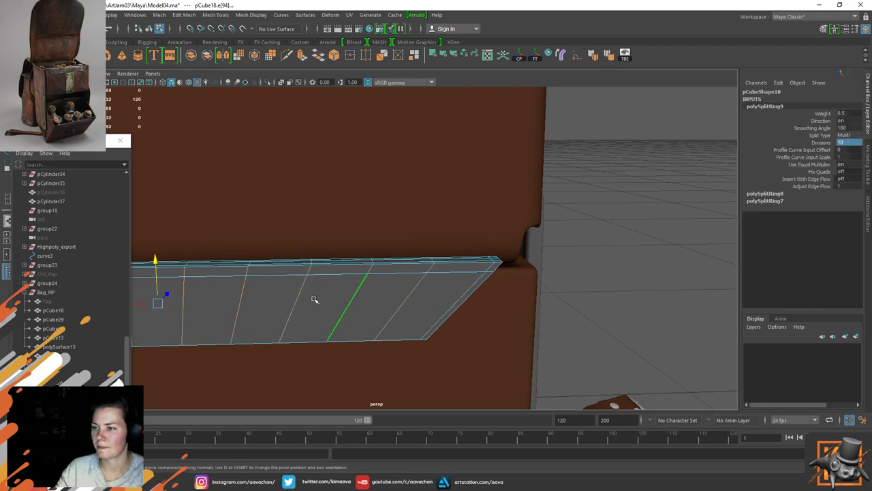
# Step: Delete the strip's construction history and check its shape with the smooth preview
pyautogui.moveTo(315, 233); pyautogui.dragTo(395, 156, button='right')
pyautogui.hotkey('alt', 'shift', 'd')
pyautogui.keyDown('alt'); pyautogui.moveTo(349, 242); pyautogui.dragTo(395, 278); pyautogui.keyUp('alt')
pyautogui.press('3')
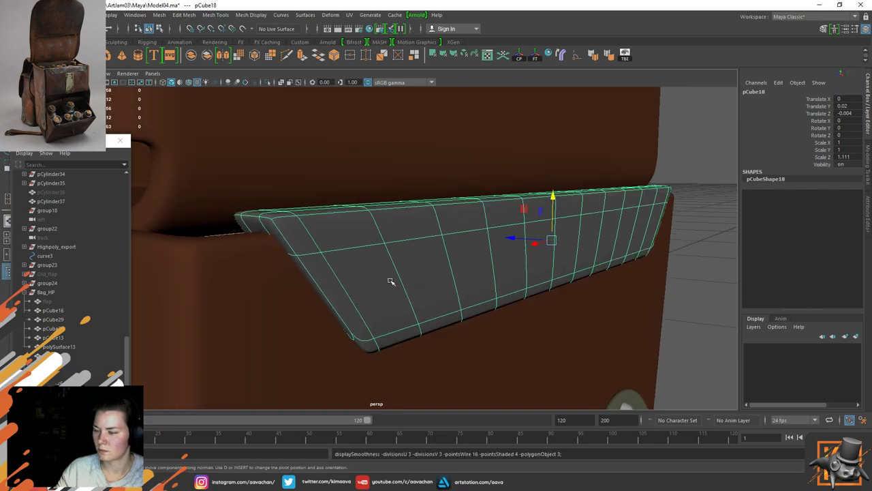
pyautogui.click(668, 171)
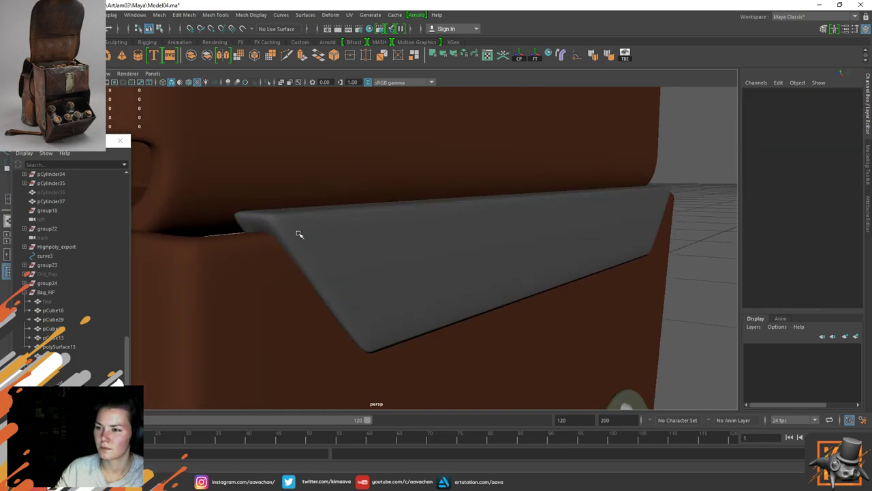
pyautogui.keyDown('alt'); pyautogui.moveTo(417, 287); pyautogui.dragTo(389, 283); pyautogui.keyUp('alt')
pyautogui.click(371, 261)
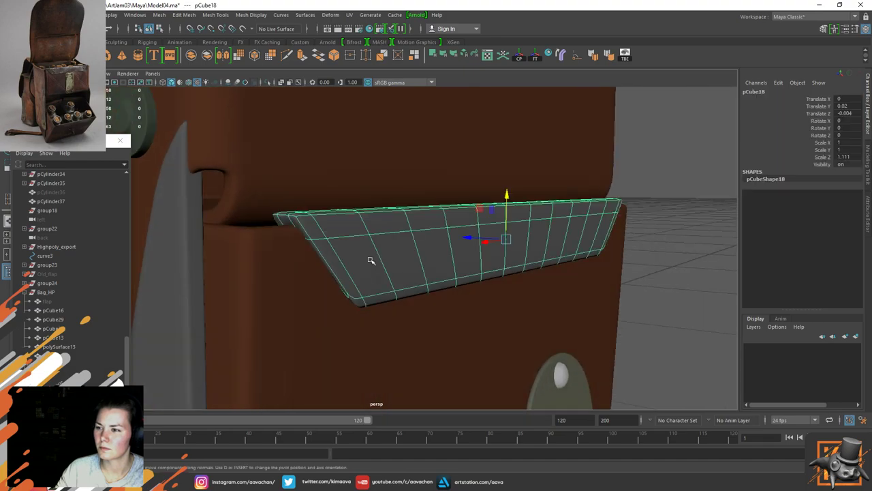
pyautogui.keyDown('alt'); pyautogui.moveTo(327, 259); pyautogui.dragTo(355, 259); pyautogui.keyUp('alt')
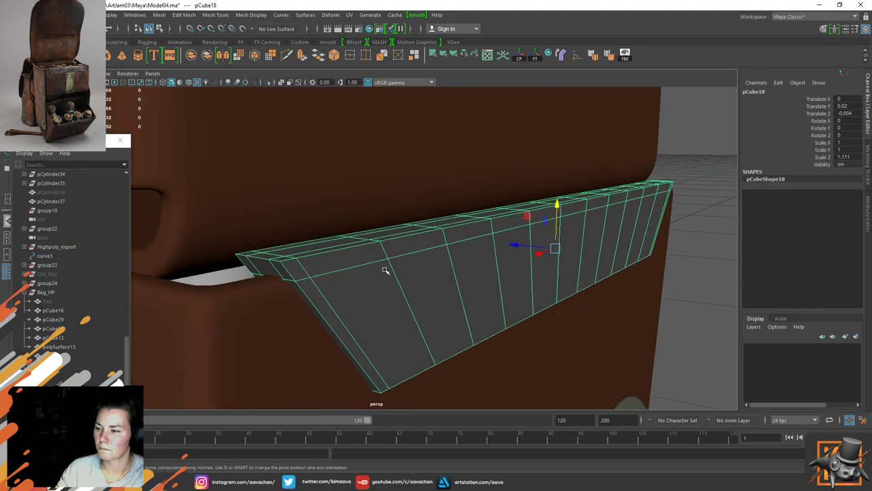
# Step: Insert three lengthwise edge loops on the strip's front face, one close to its lower edge, and preview it smoothed
pyautogui.keyDown('shift'); pyautogui.moveTo(385, 260); pyautogui.dragTo(348, 269, button='right'); pyautogui.keyUp('shift')
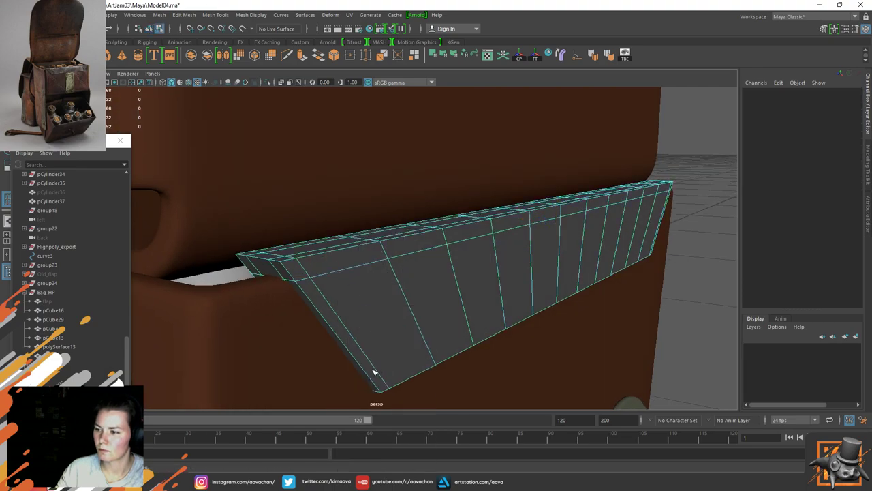
pyautogui.moveTo(375, 370); pyautogui.dragTo(385, 382)
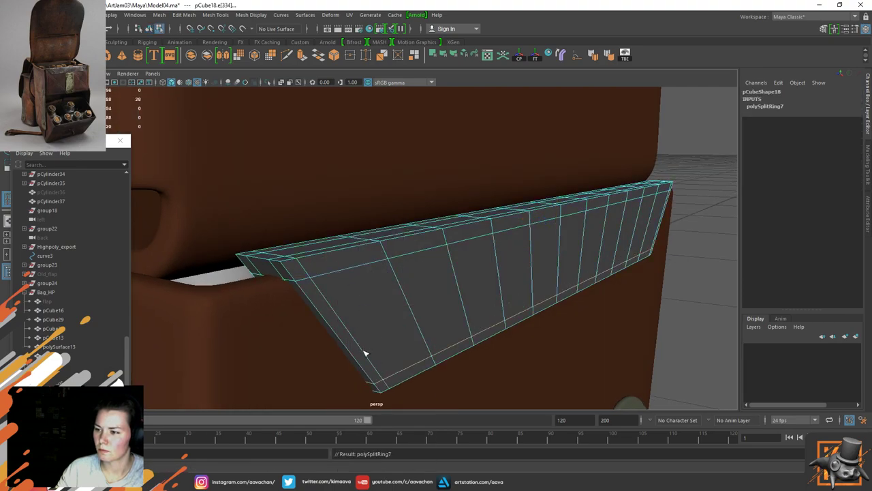
pyautogui.click(334, 306)
pyautogui.click(319, 317)
pyautogui.press('w')
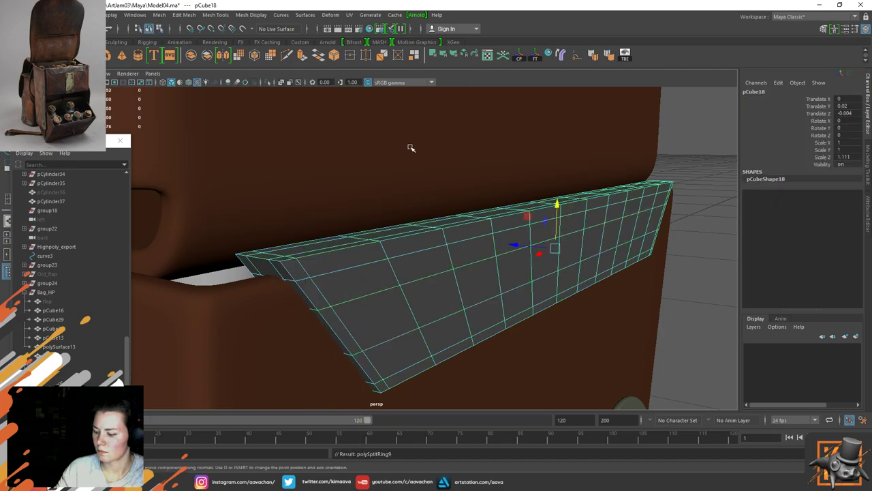
pyautogui.press('3')
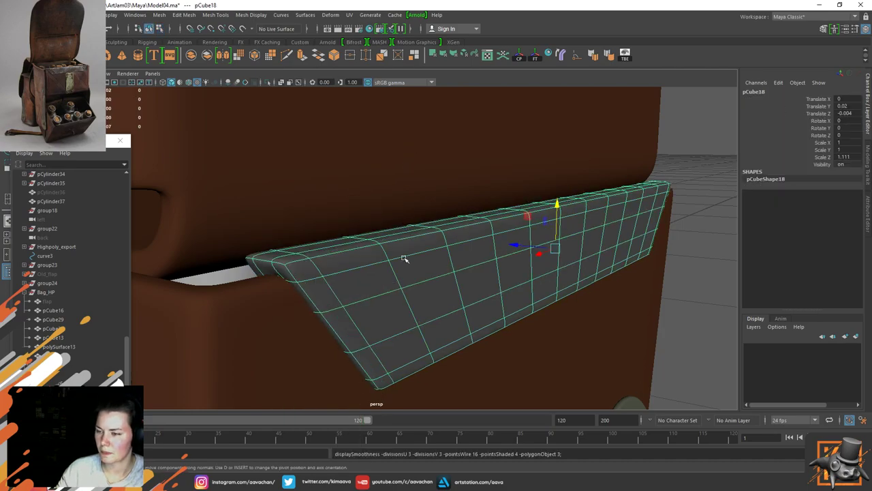
# Step: Isolate the strip and show its end profile without smoothing
pyautogui.hotkey('ctrl', '1')
pyautogui.keyDown('alt'); pyautogui.moveTo(375, 273); pyautogui.dragTo(408, 265); pyautogui.keyUp('alt')
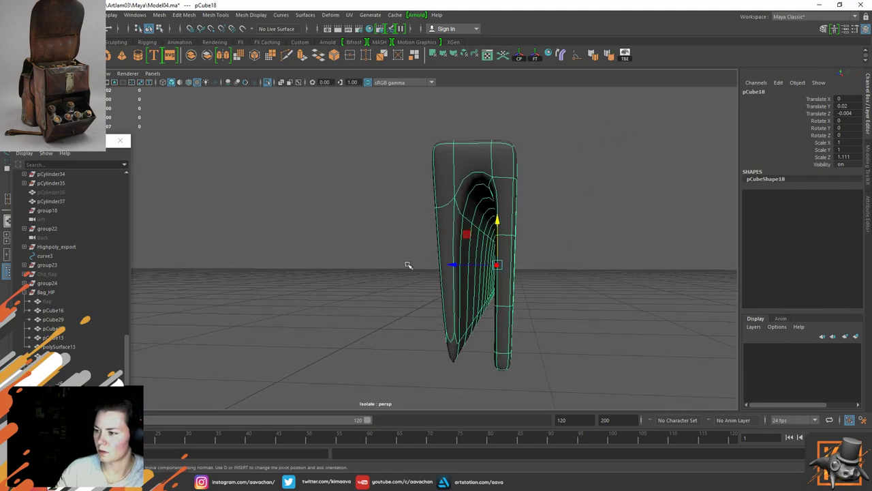
pyautogui.press('1')
# Step: Insert four lengthwise edge loops on the strip's rear leg, one near the top of its front leg and one along its top bridge
pyautogui.moveTo(443, 220); pyautogui.dragTo(402, 223, button='right')
pyautogui.click(460, 363)
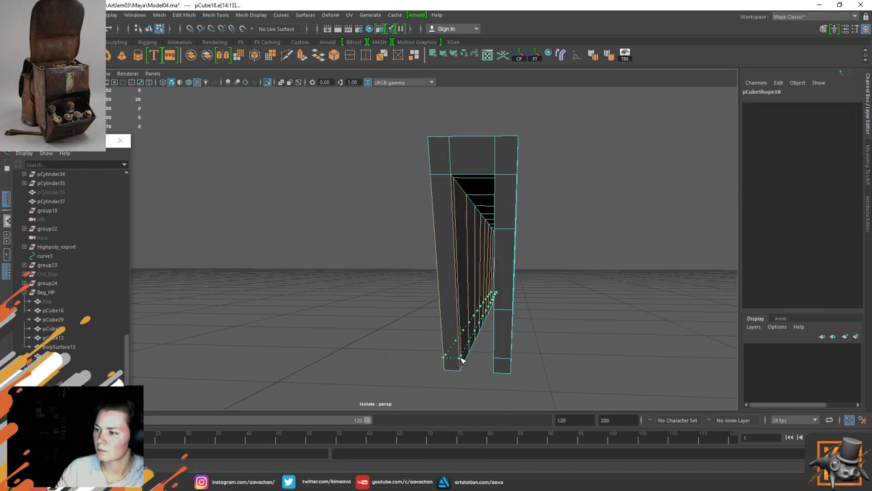
pyautogui.click(461, 303)
pyautogui.click(456, 227)
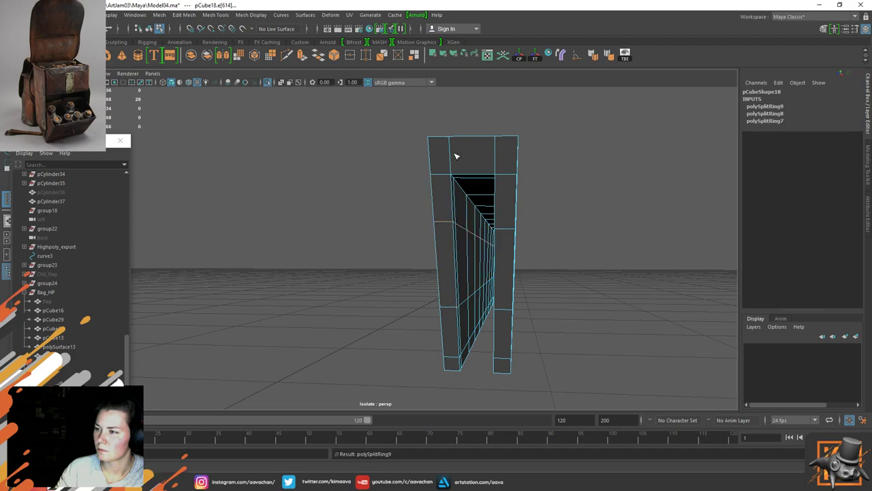
pyautogui.click(497, 182)
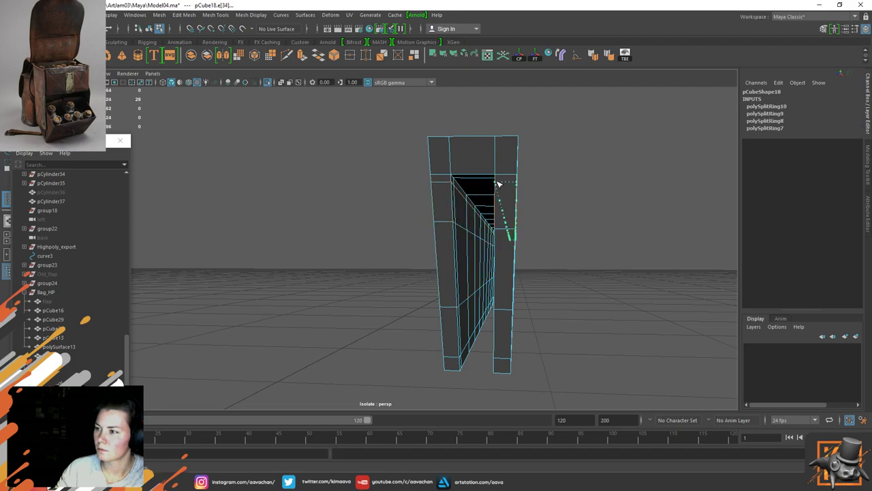
pyautogui.click(497, 181)
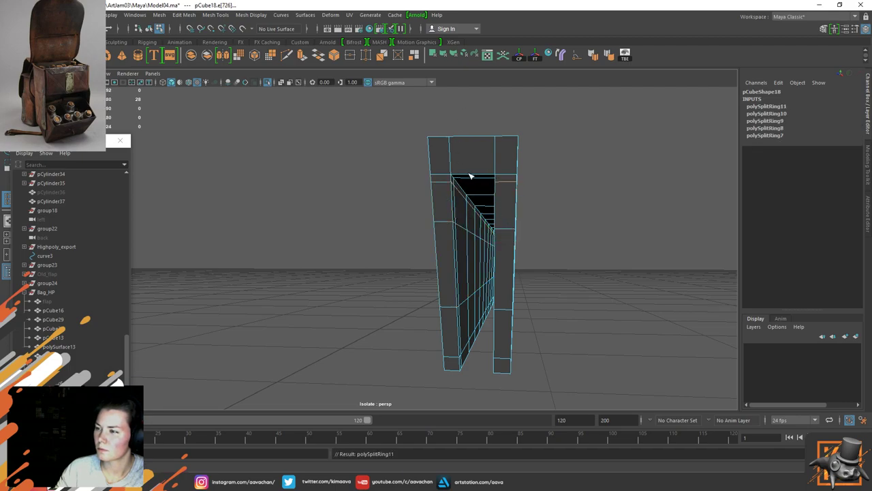
pyautogui.click(473, 176)
pyautogui.press('w')
pyautogui.moveTo(484, 159); pyautogui.dragTo(528, 144, button='right')
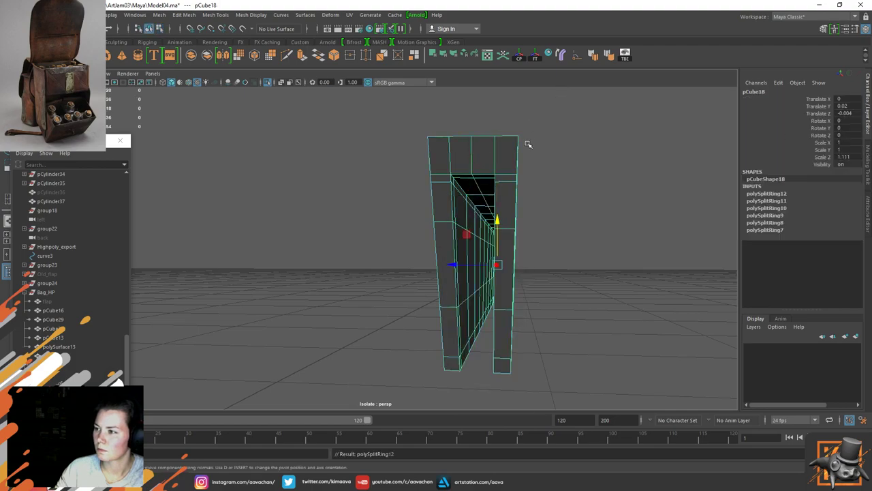
# Step: Preview the strip smoothed, leave isolation and examine how it fits over the front pocket's edge
pyautogui.press('3')
pyautogui.click(542, 260)
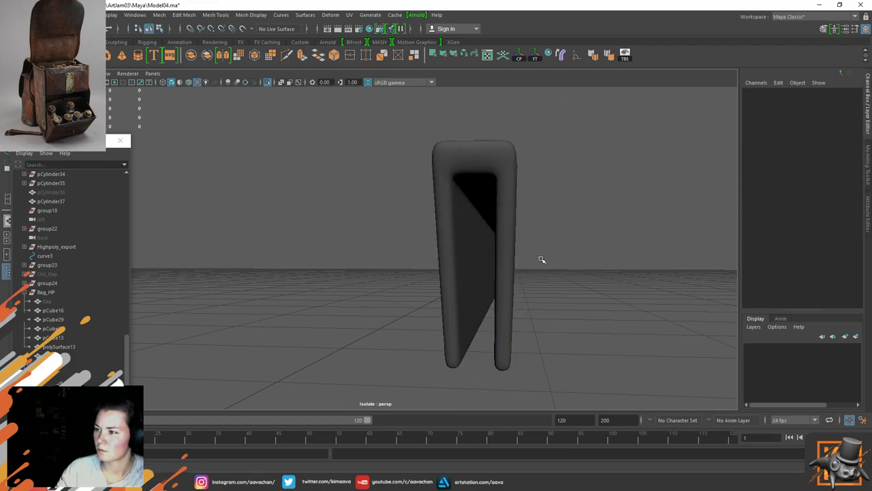
pyautogui.click(500, 168)
pyautogui.hotkey('ctrl', '1')
pyautogui.keyDown('alt'); pyautogui.moveTo(607, 218); pyautogui.dragTo(447, 298); pyautogui.keyUp('alt')
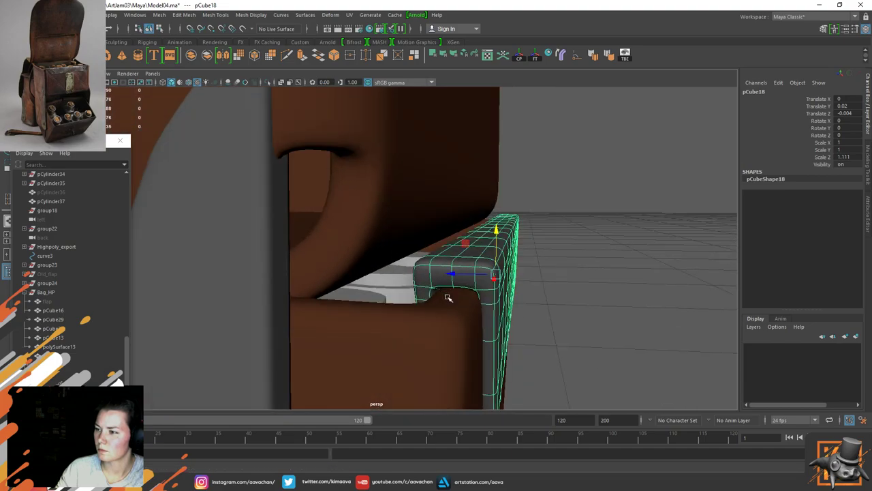
pyautogui.click(571, 304)
pyautogui.keyDown('alt'); pyautogui.moveTo(571, 304); pyautogui.dragTo(504, 259); pyautogui.keyUp('alt')
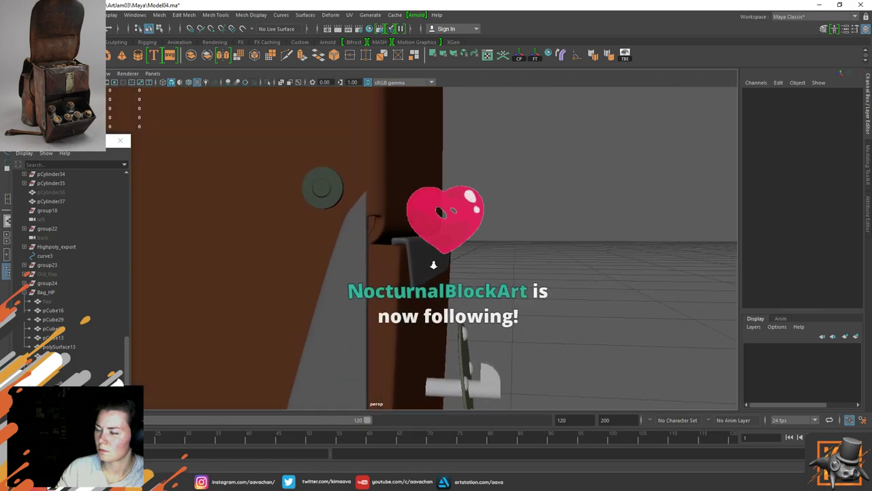
pyautogui.keyDown('alt'); pyautogui.moveTo(433, 264); pyautogui.dragTo(475, 249); pyautogui.keyUp('alt')
# Step: Try a Z scale of 1.211 on the strip, check its fit from the side, and undo the scaling
pyautogui.click(454, 249)
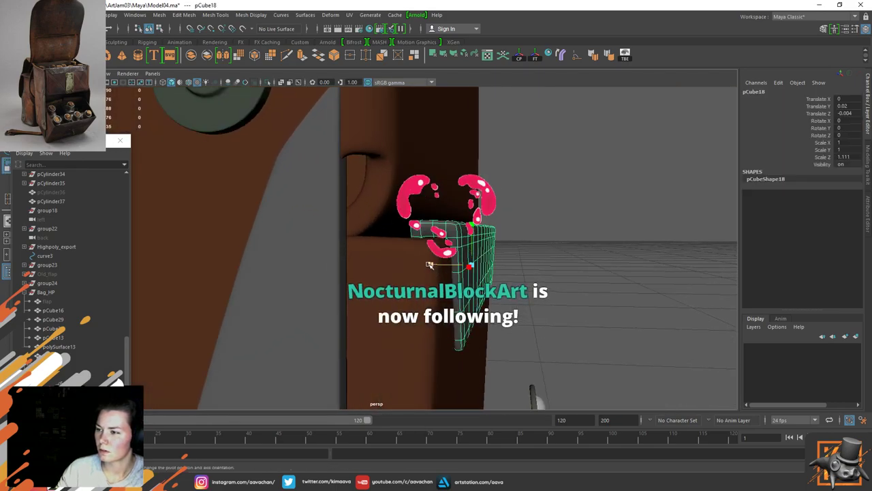
pyautogui.moveTo(429, 264); pyautogui.dragTo(425, 266)
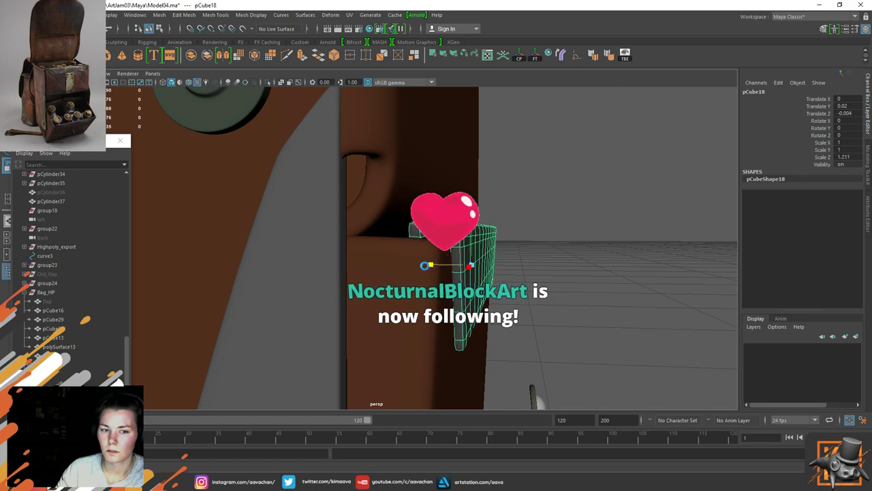
pyautogui.click(533, 246)
pyautogui.keyDown('alt'); pyautogui.moveTo(533, 245); pyautogui.dragTo(461, 306); pyautogui.keyUp('alt')
pyautogui.click(470, 296)
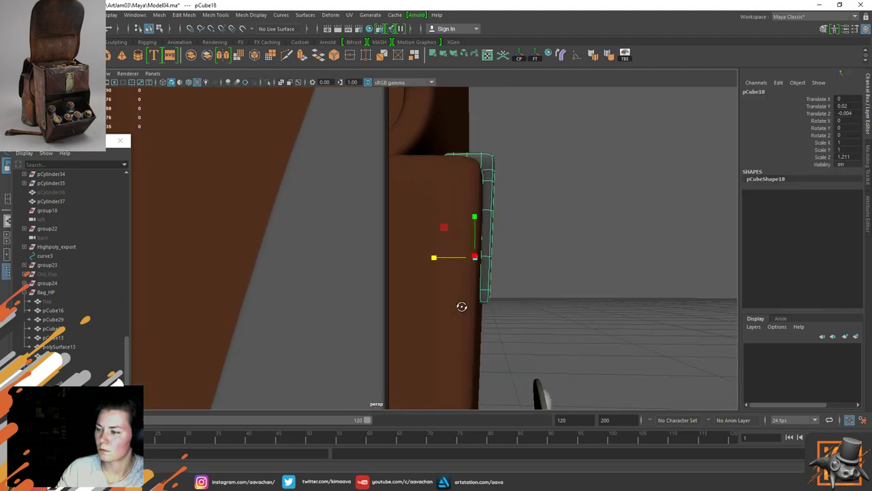
pyautogui.hotkey('ctrl', 'z')
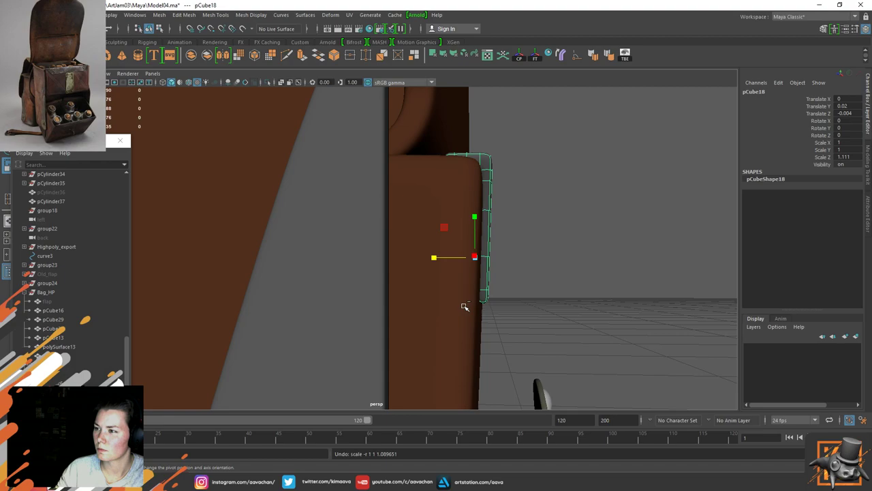
# Step: Delete the lengthwise edge loop near the lower edge of the strip's front face
pyautogui.click(549, 253)
pyautogui.keyDown('alt'); pyautogui.moveTo(549, 253); pyautogui.dragTo(377, 320); pyautogui.keyUp('alt')
pyautogui.click(412, 266)
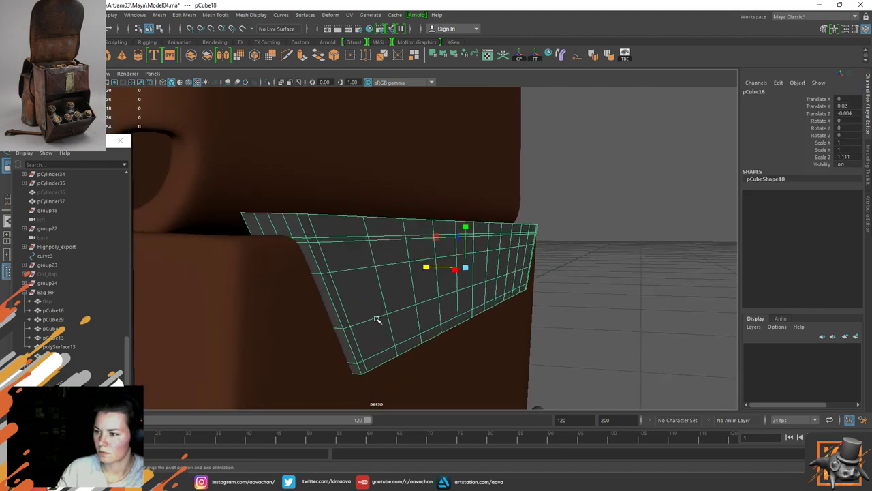
pyautogui.moveTo(380, 220); pyautogui.dragTo(382, 170, button='right')
pyautogui.doubleClick(379, 352)
pyautogui.keyDown('shift'); pyautogui.moveTo(381, 322); pyautogui.dragTo(337, 336, button='right'); pyautogui.keyUp('shift')
# Step: Insert a new edge loop close to the lower corner of the strip's front face
pyautogui.moveTo(387, 296); pyautogui.dragTo(480, 167, button='right')
pyautogui.keyDown('shift'); pyautogui.moveTo(389, 258); pyautogui.dragTo(308, 272, button='right'); pyautogui.keyUp('shift')
pyautogui.moveTo(362, 364); pyautogui.dragTo(370, 366)
pyautogui.press('w')
pyautogui.moveTo(344, 257); pyautogui.dragTo(477, 159, button='right')
# Step: Isolate the strip and insert a supporting edge loop down the middle of each leg's end face
pyautogui.keyDown('alt'); pyautogui.moveTo(503, 276); pyautogui.dragTo(436, 281); pyautogui.keyUp('alt')
pyautogui.hotkey('ctrl', '1')
pyautogui.moveTo(446, 259); pyautogui.dragTo(406, 270, button='right')
pyautogui.click(451, 260)
pyautogui.click(419, 265)
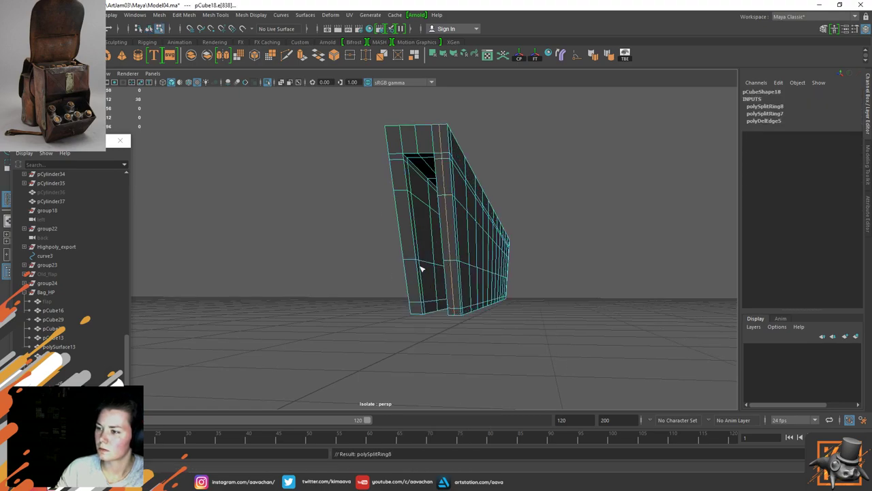
pyautogui.click(410, 260)
# Step: Delete the strip's construction history and turn on its smooth preview
pyautogui.press('w')
pyautogui.moveTo(458, 229); pyautogui.dragTo(568, 151, button='right')
pyautogui.hotkey('alt', 'shift', 'd')
pyautogui.press('3')
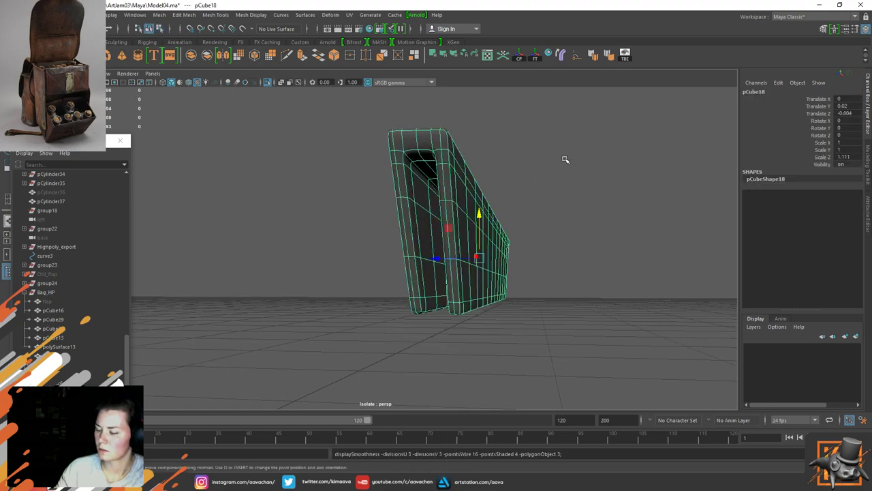
# Step: Show the whole bag again and examine the smoothed strip on the pocket from several angles
pyautogui.hotkey('ctrl', '1')
pyautogui.click(531, 294)
pyautogui.keyDown('alt'); pyautogui.moveTo(531, 295); pyautogui.dragTo(492, 301); pyautogui.keyUp('alt')
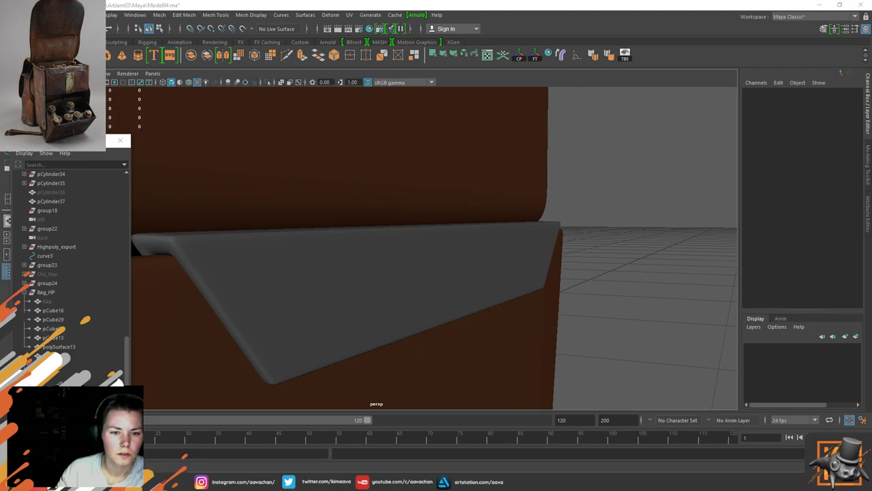
pyautogui.keyDown('alt'); pyautogui.moveTo(184, 281); pyautogui.dragTo(429, 284); pyautogui.keyUp('alt')
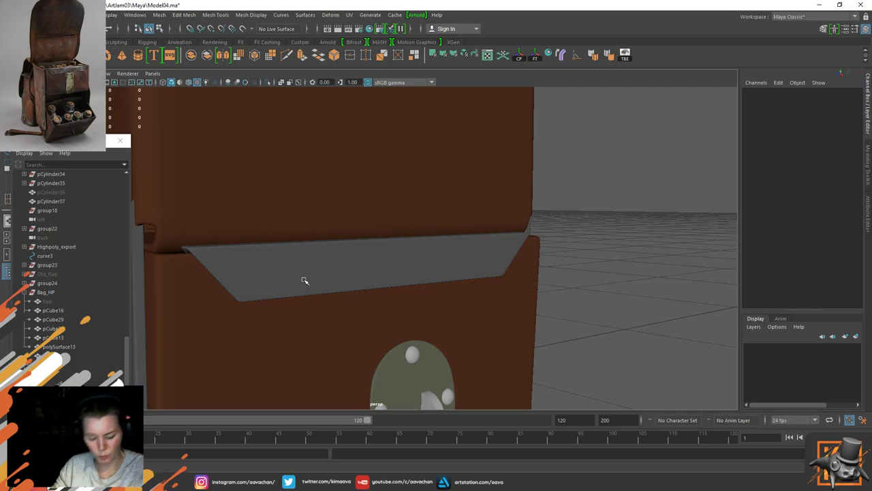
pyautogui.scroll(-5, 343, 280)
pyautogui.keyDown('alt'); pyautogui.moveTo(501, 228); pyautogui.dragTo(379, 238); pyautogui.keyUp('alt')
pyautogui.keyDown('alt'); pyautogui.moveTo(397, 245); pyautogui.dragTo(377, 261, button='middle'); pyautogui.keyUp('alt')
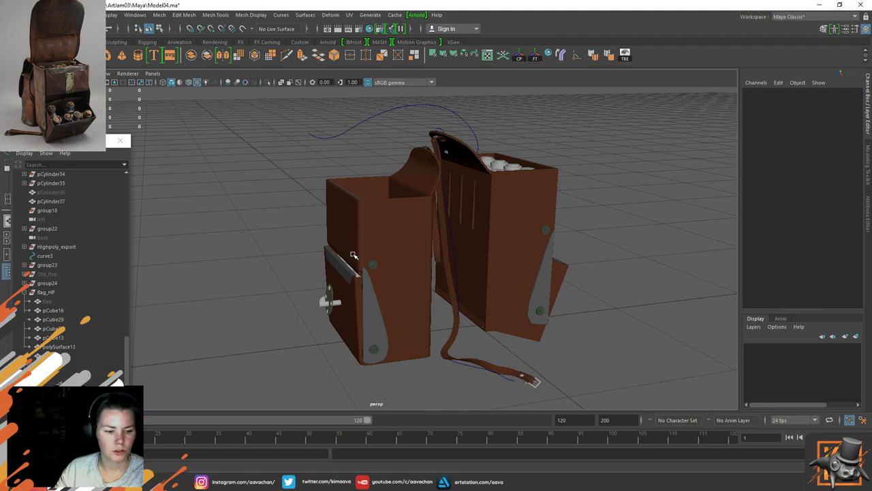
pyautogui.keyDown('alt'); pyautogui.moveTo(353, 203); pyautogui.dragTo(424, 248, button='right'); pyautogui.keyUp('alt')
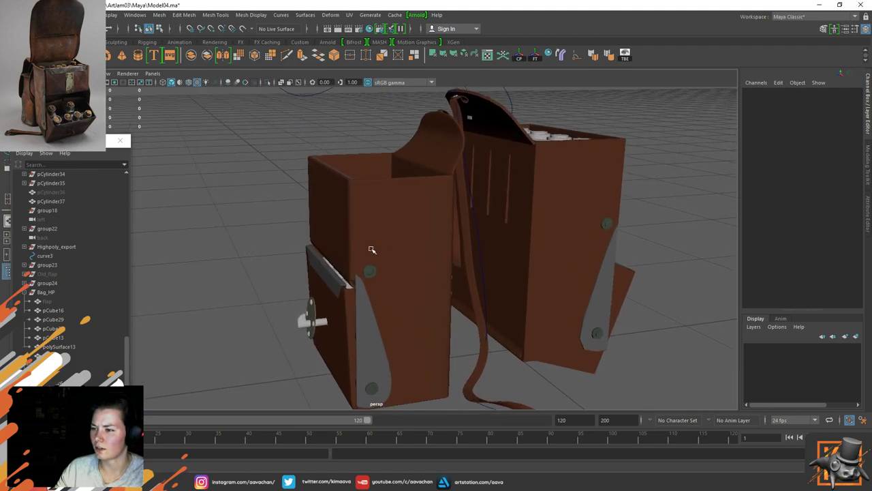
# Step: Show the hidden flap of Bag_HP to compare it with the front of the bag, and hide it again
pyautogui.click(58, 302)
pyautogui.hotkey('shift', 'h')
pyautogui.click(242, 310)
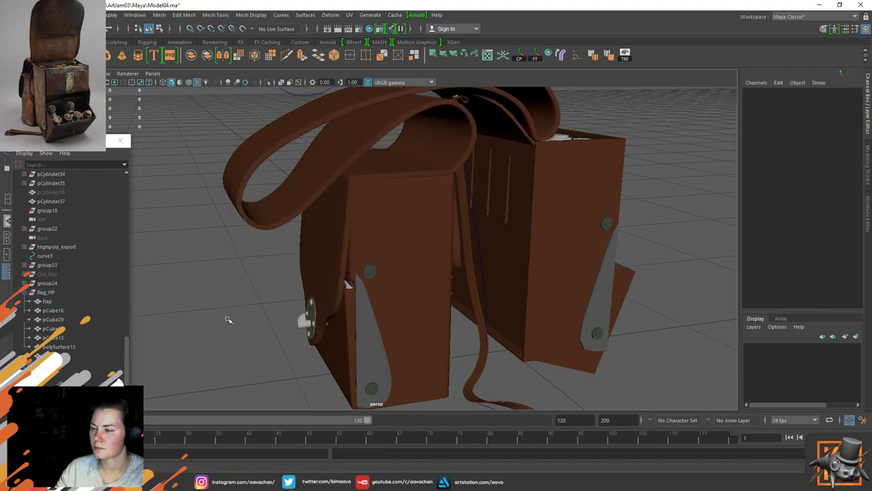
pyautogui.click(339, 230)
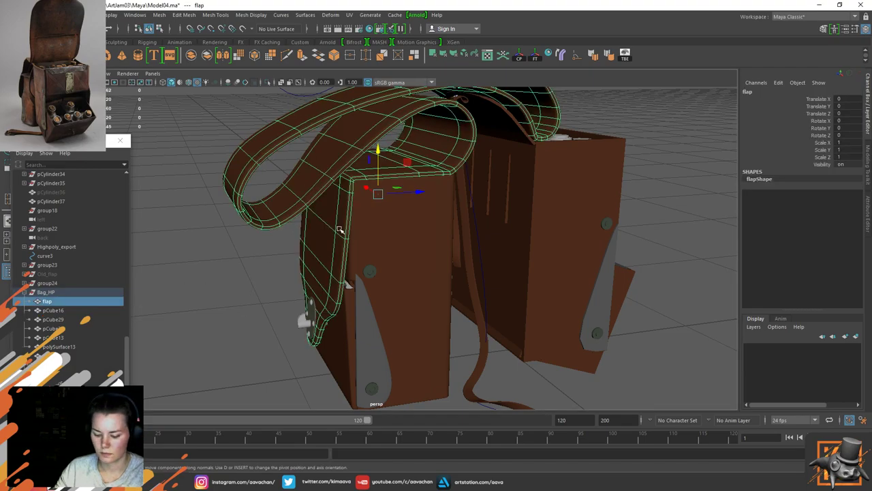
pyautogui.hotkey('ctrl', 'h')
# Step: Duplicate the pocket strip and raise the copy to Translate Y 0.412, near the upper rim of the bag
pyautogui.click(325, 269)
pyautogui.scroll(3, 355, 233)
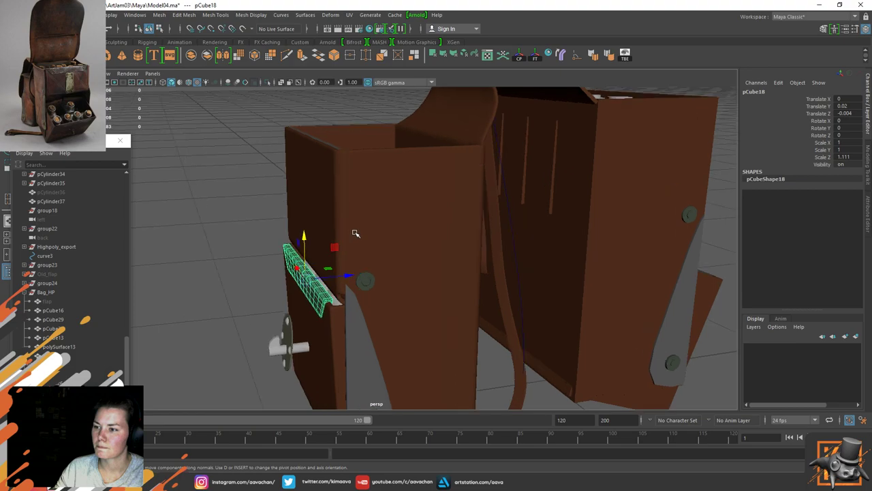
pyautogui.scroll(2, 355, 233)
pyautogui.hotkey('ctrl', 'd')
pyautogui.moveTo(310, 90)
pyautogui.mouseDown()
pyautogui.moveTo(308, 82)
pyautogui.moveTo(309, 94)
pyautogui.mouseUp()
# Step: In a wireframe side view, rotate the copied strip to Rotate X -2.474 to follow the bag's front wall
pyautogui.press('space')
pyautogui.moveTo(322, 153); pyautogui.dragTo(346, 151)
pyautogui.scroll(-3, 366, 195)
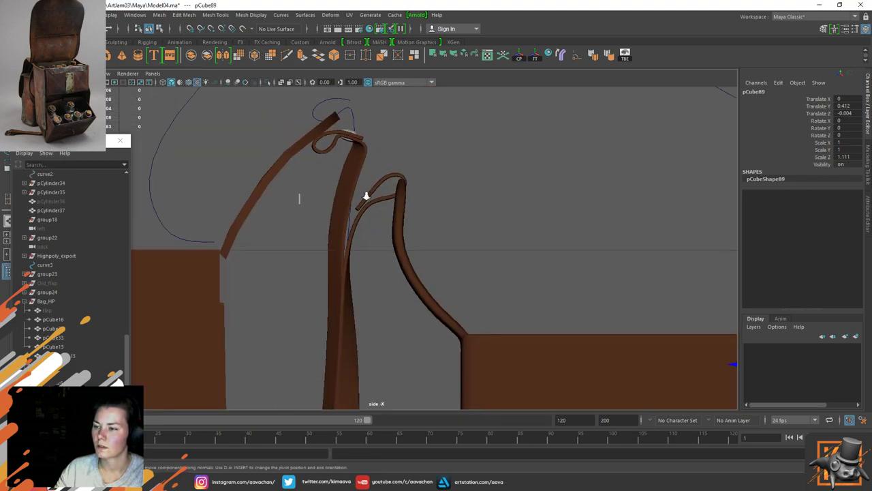
pyautogui.keyDown('alt'); pyautogui.moveTo(730, 292); pyautogui.dragTo(584, 241, button='middle'); pyautogui.keyUp('alt')
pyautogui.scroll(4, 589, 300)
pyautogui.keyDown('alt'); pyautogui.moveTo(589, 300); pyautogui.dragTo(503, 282, button='right'); pyautogui.keyUp('alt')
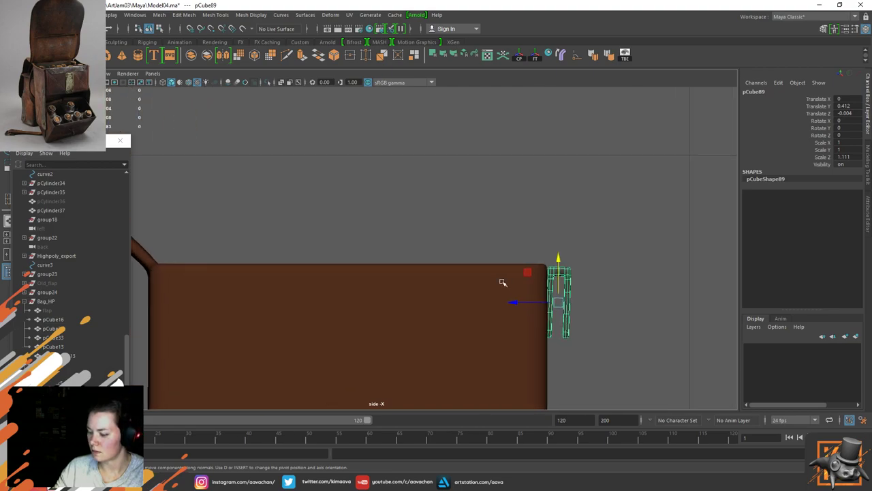
pyautogui.press('4')
pyautogui.press('e')
pyautogui.moveTo(571, 258); pyautogui.dragTo(563, 262)
# Step: Move the copied strip over the bag's upper front rim at Translate Y 0.424 and Z -0.024, and check it in shaded perspective
pyautogui.press('w')
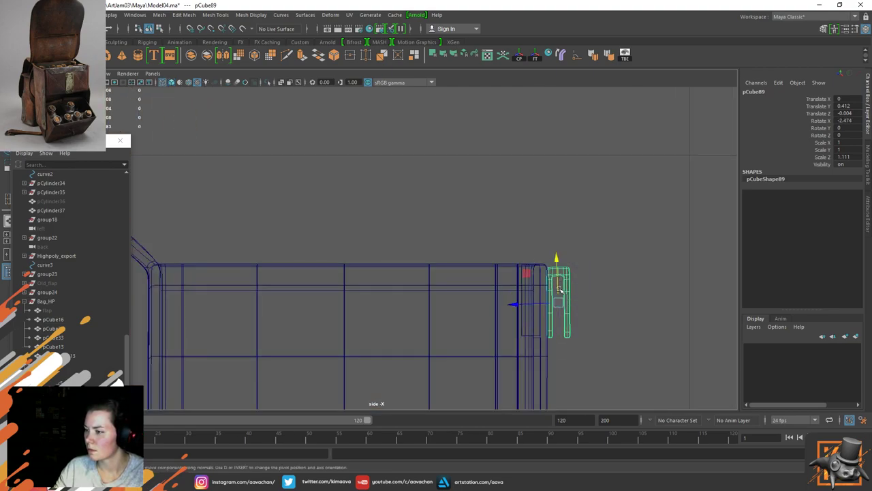
pyautogui.moveTo(520, 307); pyautogui.dragTo(500, 306)
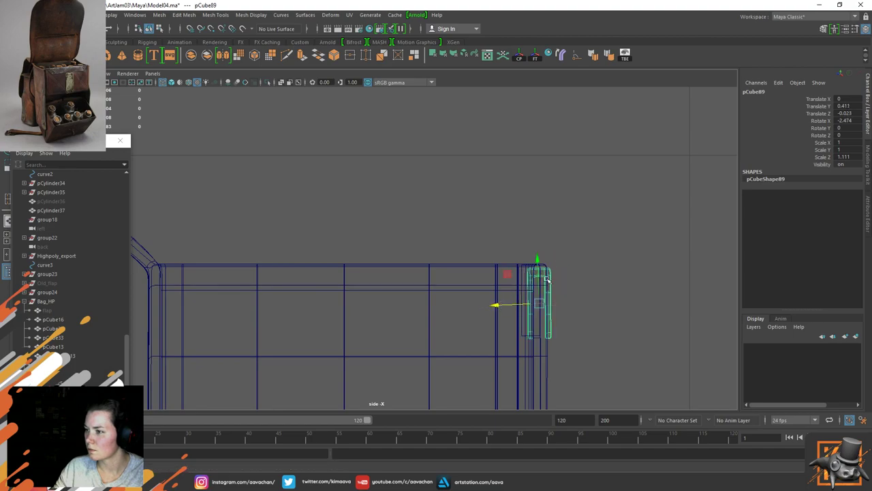
pyautogui.moveTo(537, 261)
pyautogui.mouseDown()
pyautogui.moveTo(536, 232)
pyautogui.moveTo(535, 247)
pyautogui.mouseUp()
pyautogui.press('space')
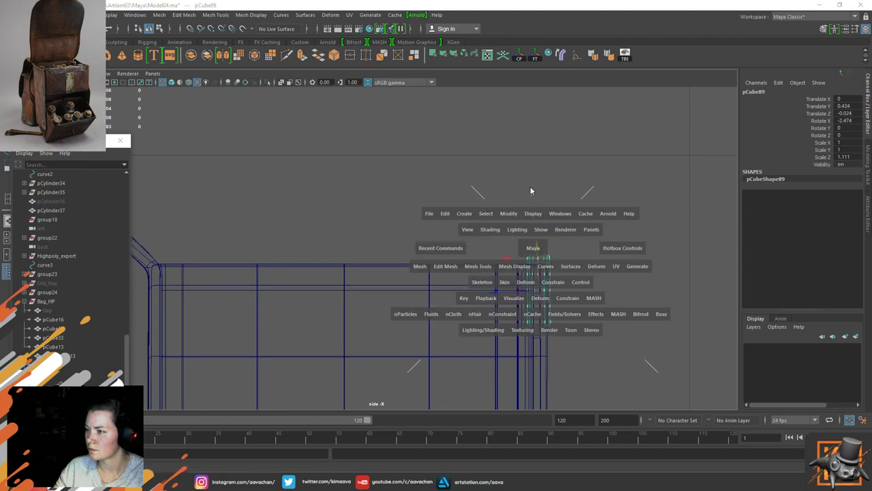
pyautogui.moveTo(530, 186); pyautogui.dragTo(389, 199)
pyautogui.press('5')
pyautogui.moveTo(372, 211)
pyautogui.keyDown('alt'); pyautogui.mouseDown(button='middle')
pyautogui.moveTo(460, 323)
pyautogui.moveTo(518, 365)
pyautogui.mouseUp(button='middle'); pyautogui.keyUp('alt')
pyautogui.keyDown('alt'); pyautogui.moveTo(368, 307); pyautogui.dragTo(558, 353, button='right'); pyautogui.keyUp('alt')
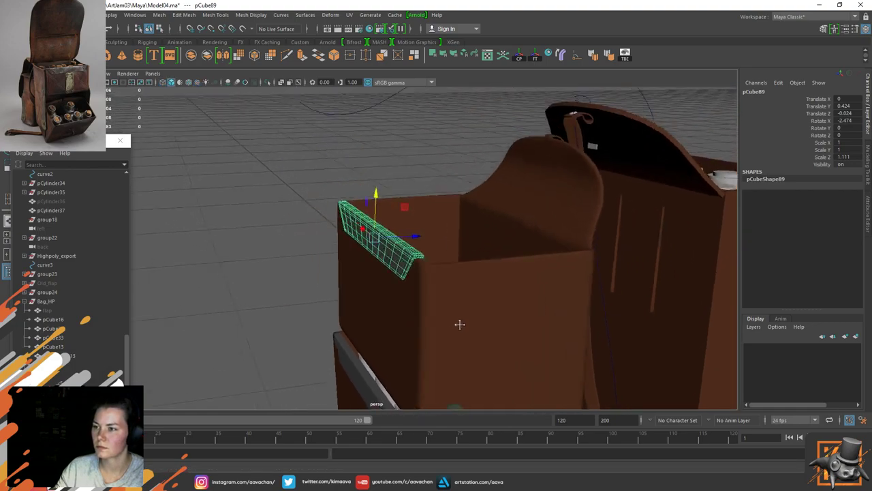
pyautogui.keyDown('alt'); pyautogui.moveTo(559, 355); pyautogui.dragTo(436, 249); pyautogui.keyUp('alt')
# Step: Fine-tune the copied strip's fit on the rim by lowering it to about Translate Y 0.422 and shifting it slightly in depth
pyautogui.click(467, 286)
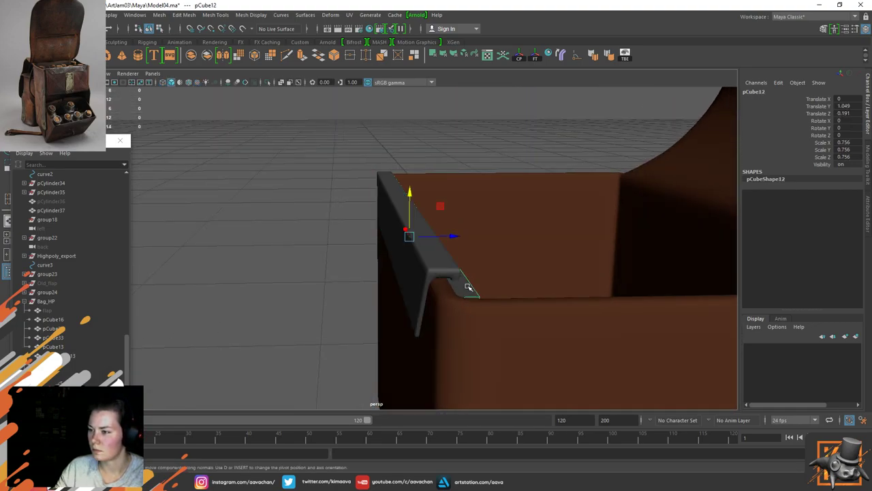
pyautogui.click(452, 258)
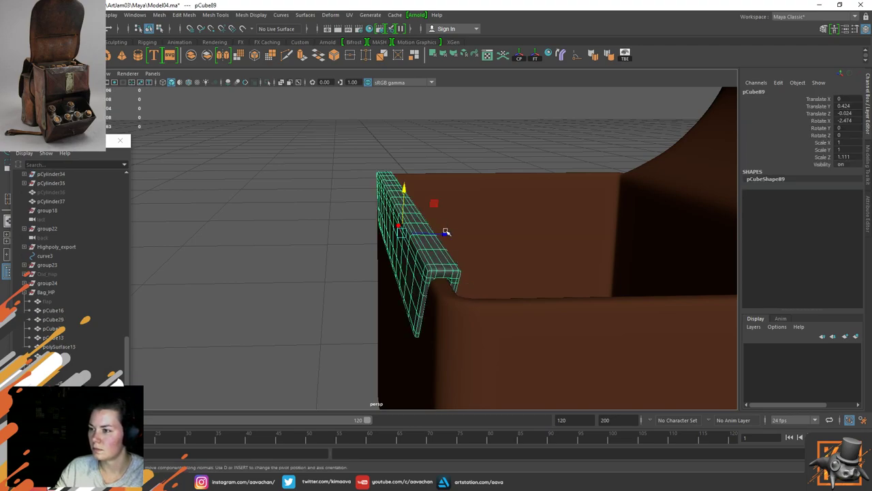
pyautogui.moveTo(446, 233); pyautogui.dragTo(441, 231)
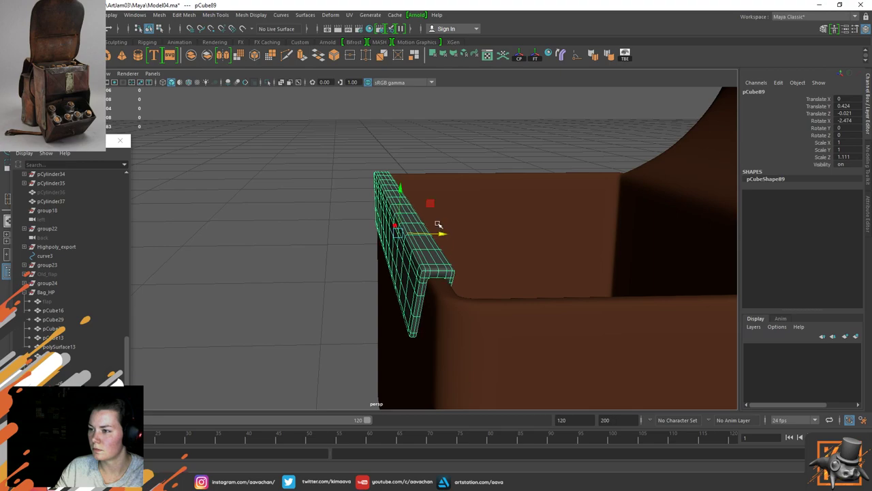
pyautogui.moveTo(402, 188); pyautogui.dragTo(409, 194)
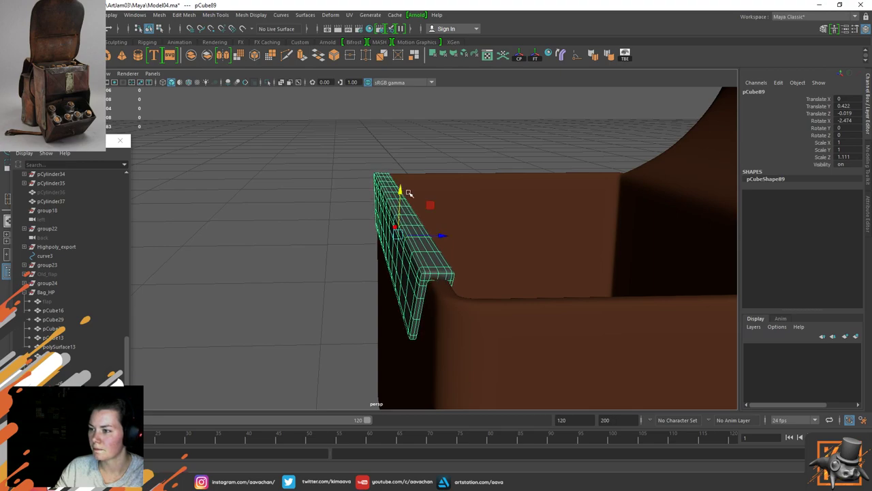
pyautogui.moveTo(437, 233); pyautogui.dragTo(440, 233)
pyautogui.click(437, 164)
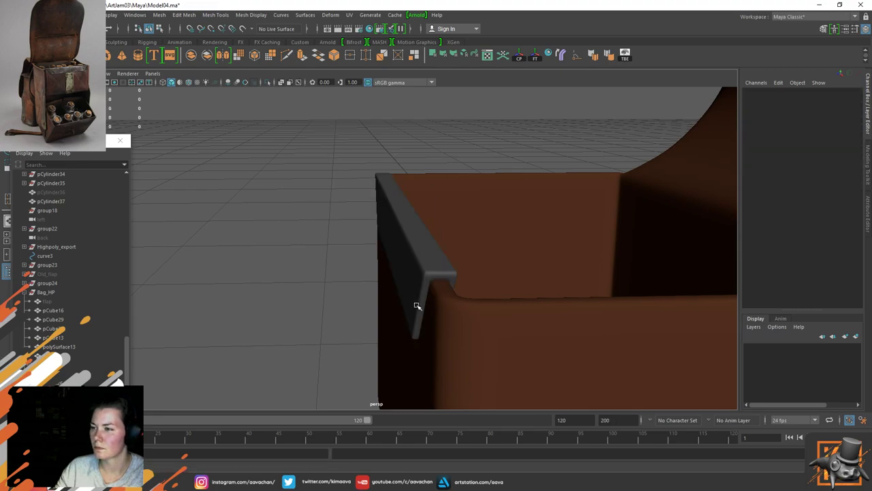
# Step: Check the hidden flap and pCylinder36 objects and the outliner groups for the bag's front strap part
pyautogui.scroll(-8, 418, 306)
pyautogui.keyDown('alt'); pyautogui.moveTo(426, 304); pyautogui.dragTo(428, 259); pyautogui.keyUp('alt')
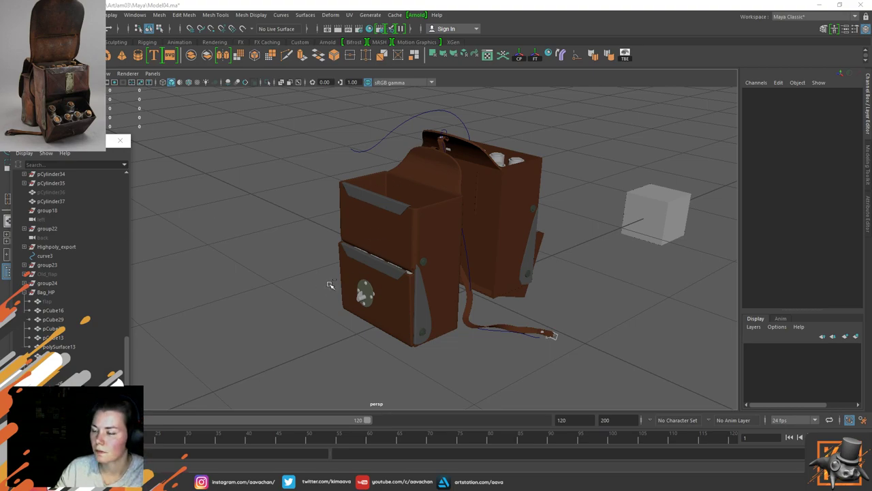
pyautogui.scroll(-2, 330, 285)
pyautogui.click(57, 302)
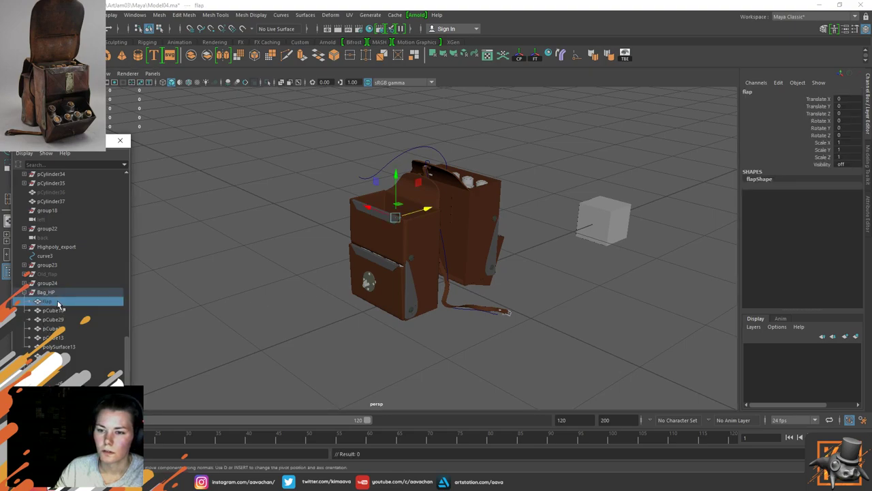
pyautogui.click(68, 192)
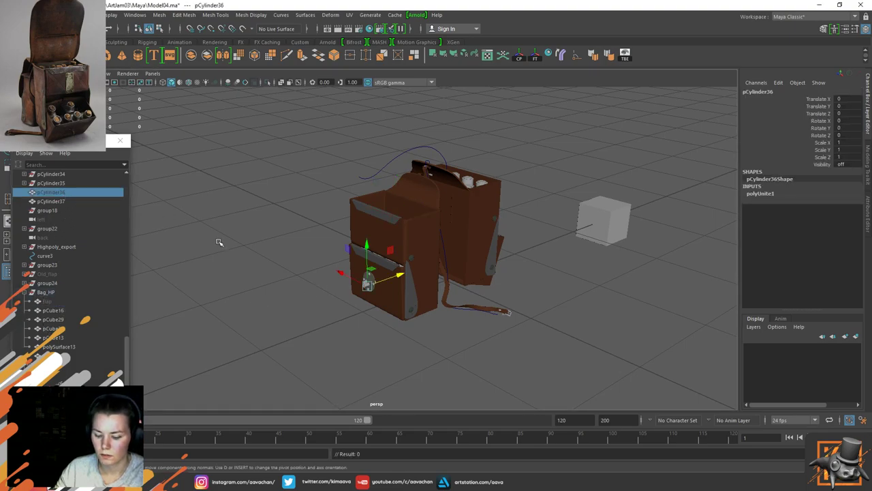
pyautogui.hotkey('shift', 'h')
pyautogui.hotkey('ctrl', 'h')
pyautogui.scroll(15, 72, 211)
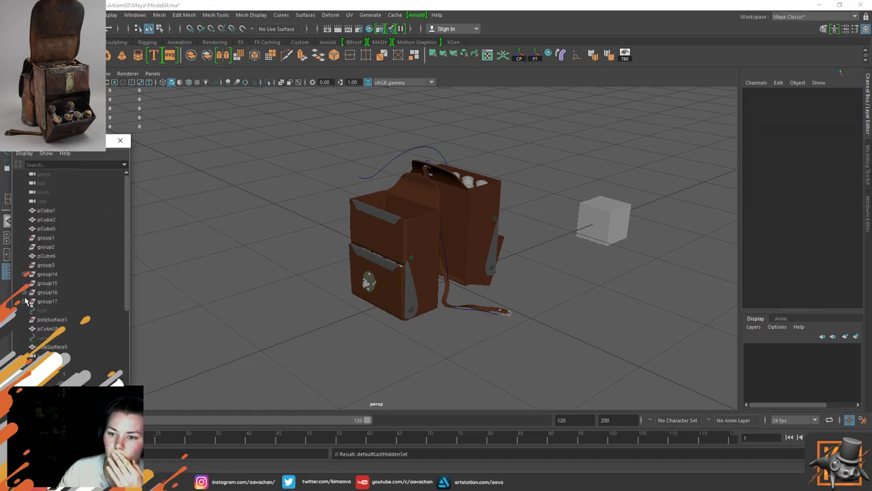
pyautogui.click(24, 301)
pyautogui.click(25, 274)
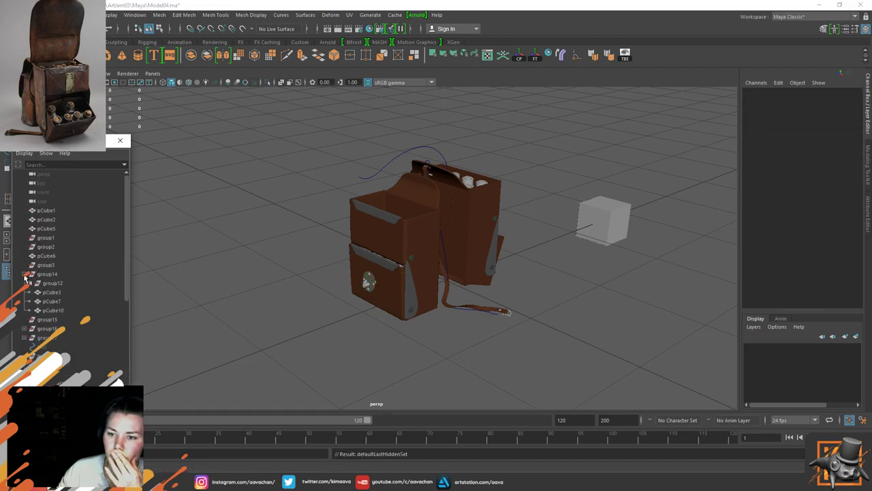
pyautogui.click(25, 274)
# Step: Select the narrow front plate pCube6 on the original bag and move it to the high-poly bag's front at Translate Z -0.854
pyautogui.keyDown('alt'); pyautogui.moveTo(501, 235); pyautogui.dragTo(419, 231); pyautogui.keyUp('alt')
pyautogui.click(463, 243)
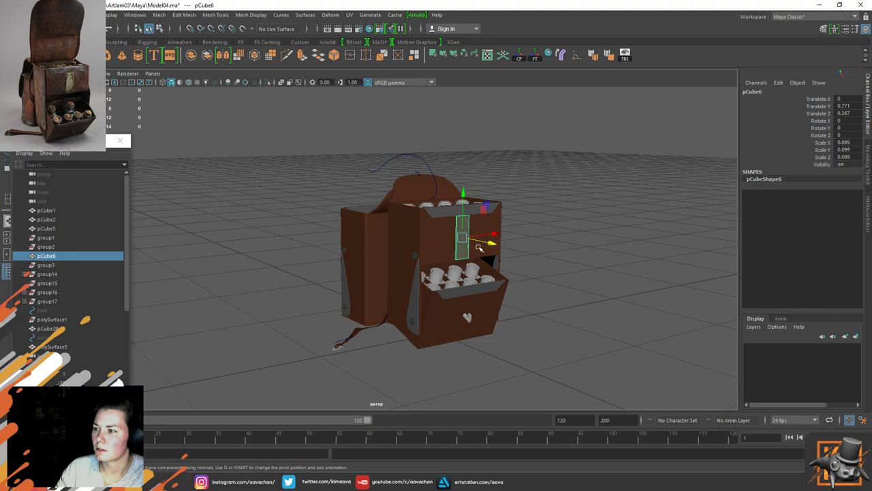
pyautogui.keyDown('alt'); pyautogui.moveTo(328, 248); pyautogui.dragTo(438, 249); pyautogui.keyUp('alt')
pyautogui.press('space')
pyautogui.scroll(-5, 315, 316)
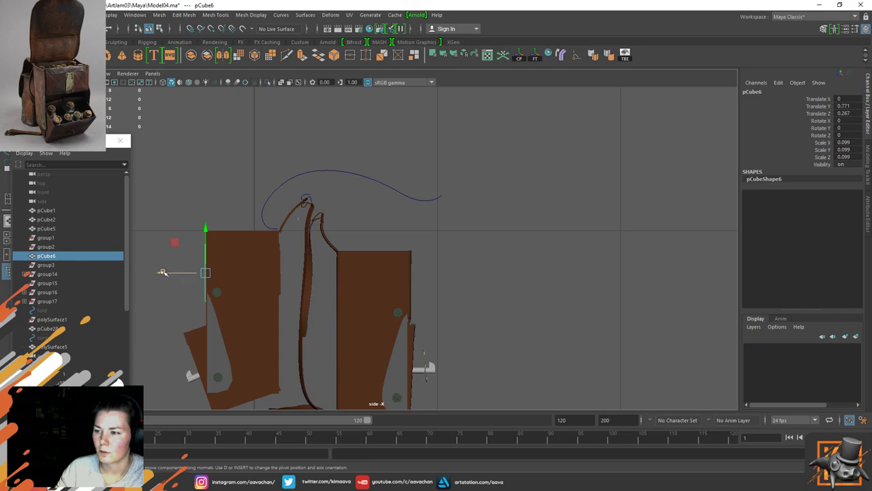
pyautogui.moveTo(162, 273); pyautogui.dragTo(370, 292)
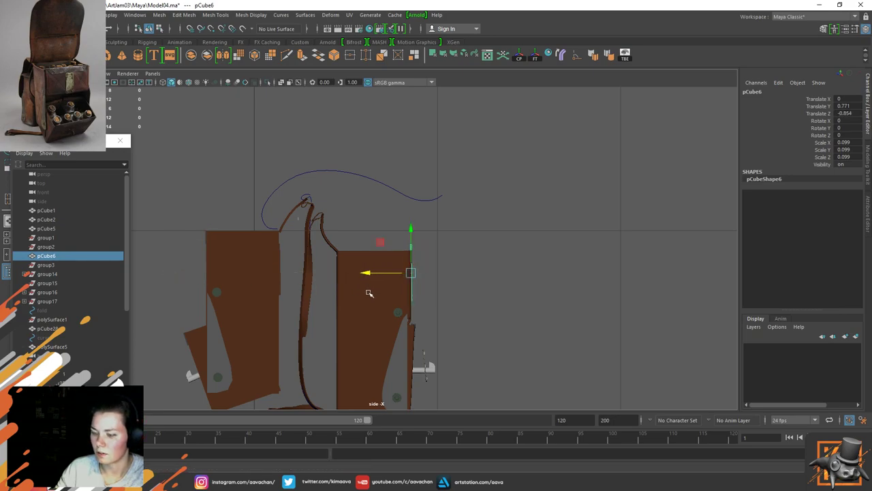
pyautogui.press('f')
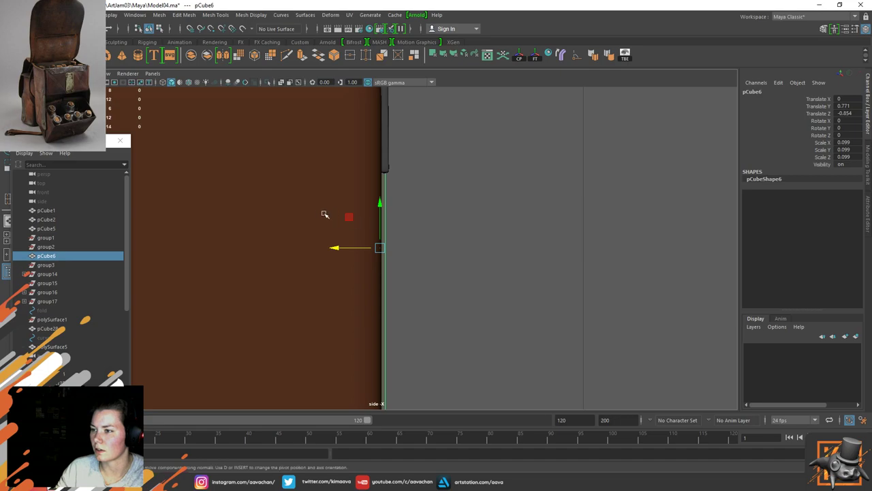
# Step: In the perspective view, lower the plate below the rim trim to Translate Y 0.669
pyautogui.press('space')
pyautogui.moveTo(383, 221); pyautogui.dragTo(382, 143)
pyautogui.keyDown('alt'); pyautogui.moveTo(456, 203); pyautogui.dragTo(554, 230); pyautogui.keyUp('alt')
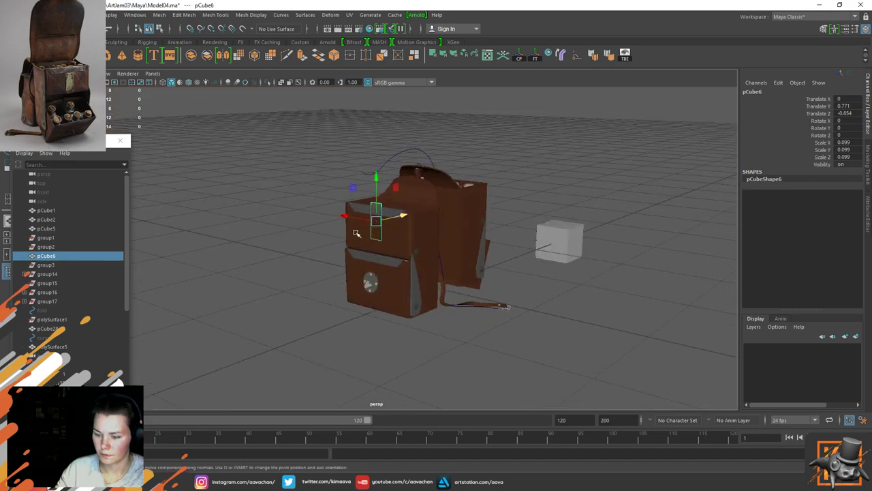
pyautogui.press('f')
pyautogui.moveTo(379, 206); pyautogui.dragTo(380, 224)
# Step: Extend the plate by moving its bottom vertices slightly down toward the pocket trim
pyautogui.moveTo(366, 175); pyautogui.dragTo(323, 174, button='right')
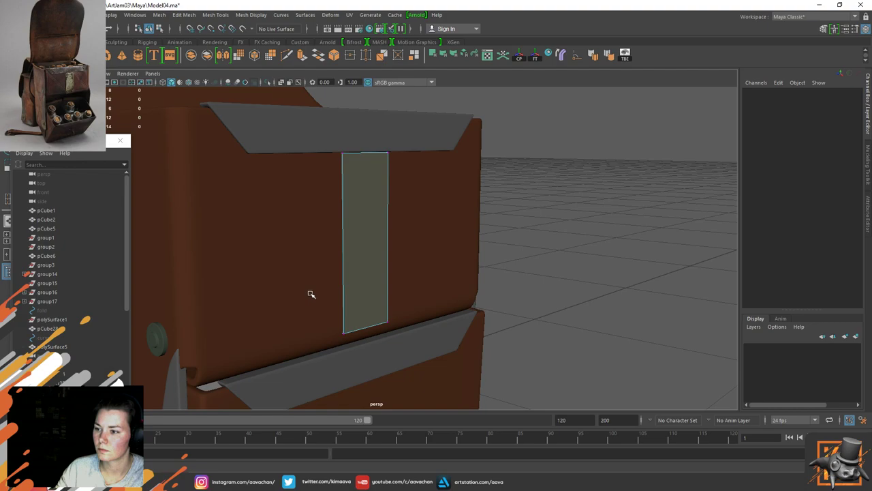
pyautogui.moveTo(309, 293); pyautogui.dragTo(449, 355)
pyautogui.moveTo(365, 287); pyautogui.dragTo(364, 293)
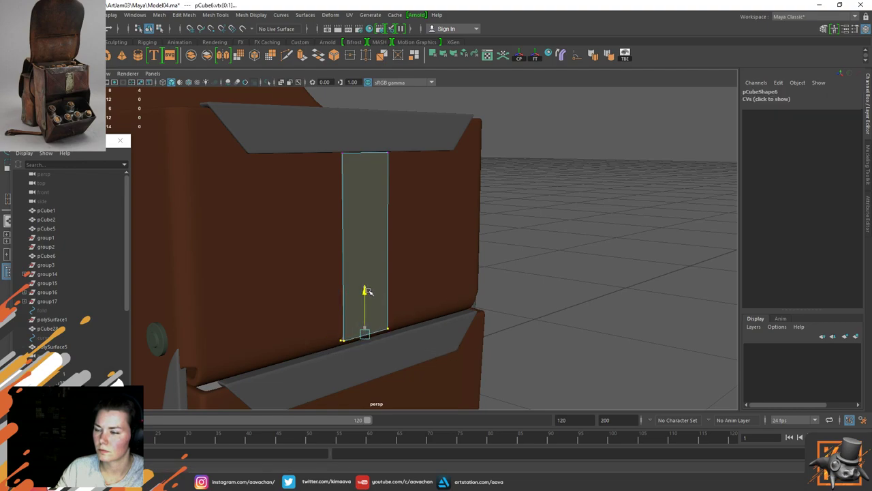
pyautogui.moveTo(362, 212); pyautogui.dragTo(378, 203, button='right')
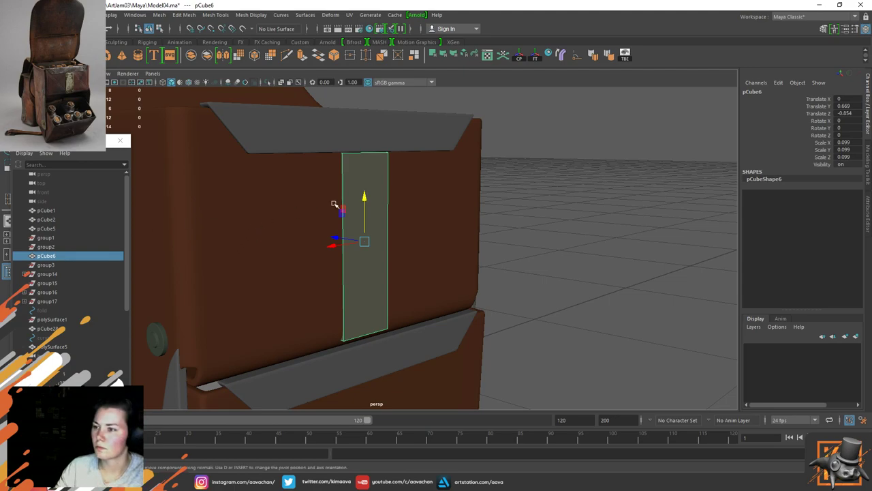
# Step: Isolate the plate and select the two short edges across its thickness at the upper corners
pyautogui.keyDown('alt'); pyautogui.moveTo(366, 263); pyautogui.dragTo(330, 268); pyautogui.keyUp('alt')
pyautogui.hotkey('ctrl', '1')
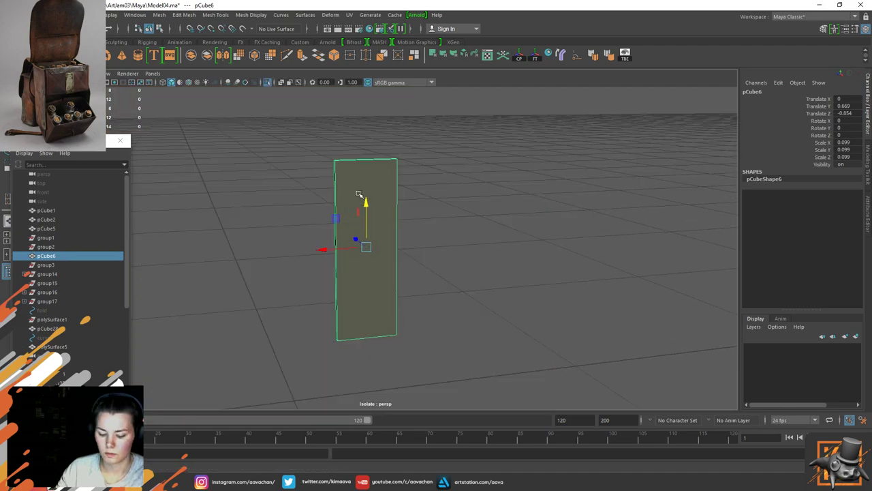
pyautogui.press('f')
pyautogui.keyDown('alt'); pyautogui.moveTo(350, 210); pyautogui.dragTo(348, 156); pyautogui.keyUp('alt')
pyautogui.keyDown('alt'); pyautogui.moveTo(349, 156); pyautogui.dragTo(363, 234, button='middle'); pyautogui.keyUp('alt')
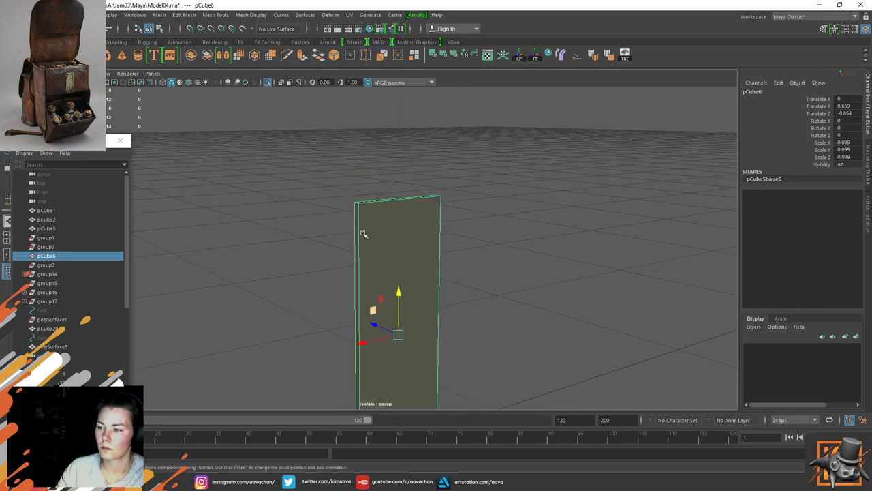
pyautogui.keyDown('alt'); pyautogui.moveTo(363, 234); pyautogui.dragTo(407, 275, button='right'); pyautogui.keyUp('alt')
pyautogui.keyDown('alt'); pyautogui.moveTo(321, 174); pyautogui.dragTo(341, 208); pyautogui.keyUp('alt')
pyautogui.keyDown('alt'); pyautogui.moveTo(382, 210); pyautogui.dragTo(356, 211, button='right'); pyautogui.keyUp('alt')
pyautogui.click(352, 126)
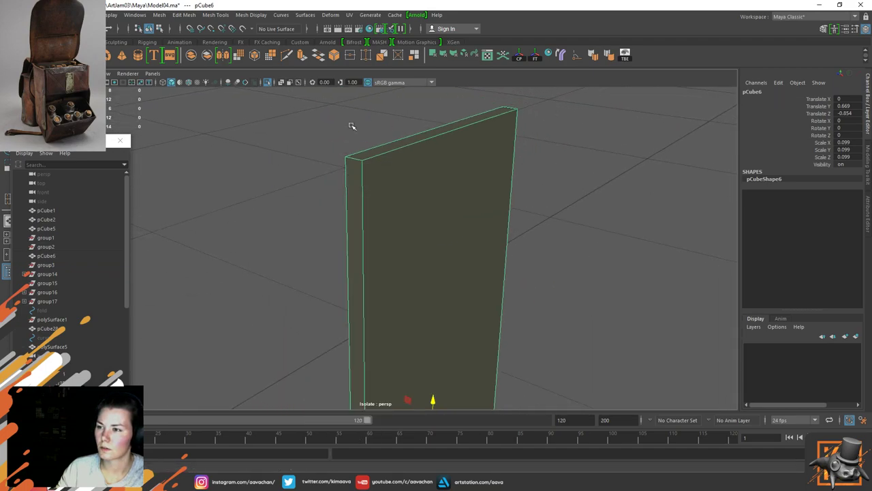
pyautogui.press('F10')
pyautogui.click(360, 159)
pyautogui.keyDown('shift'); pyautogui.click(511, 106); pyautogui.keyUp('shift')
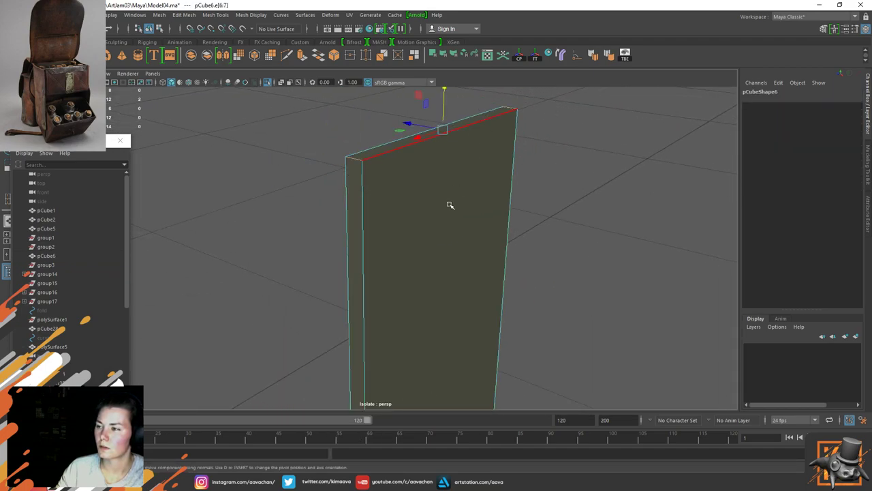
# Step: Add the two lower corner edges and bevel all four corners with 4 segments and a fraction of 0.2
pyautogui.keyDown('alt'); pyautogui.moveTo(450, 204); pyautogui.dragTo(353, 335); pyautogui.keyUp('alt')
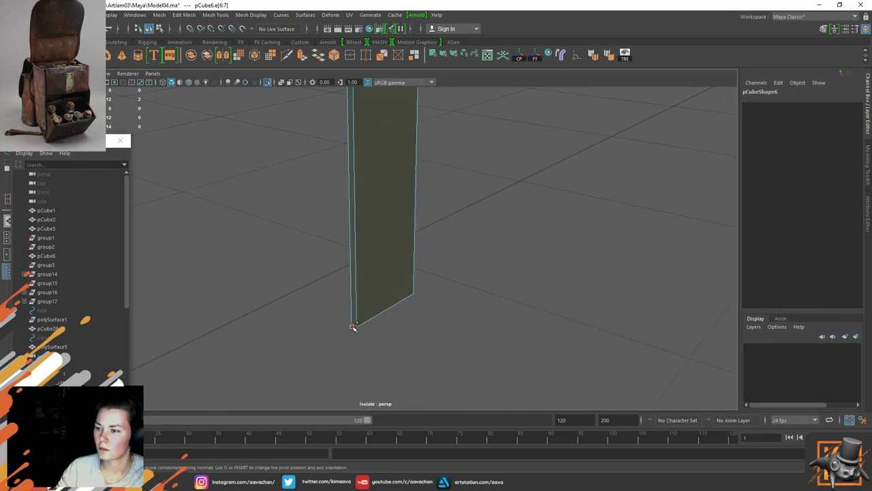
pyautogui.keyDown('shift'); pyautogui.click(353, 327); pyautogui.keyUp('shift')
pyautogui.keyDown('alt'); pyautogui.moveTo(463, 238); pyautogui.dragTo(329, 206); pyautogui.keyUp('alt')
pyautogui.keyDown('shift'); pyautogui.click(454, 330); pyautogui.keyUp('shift')
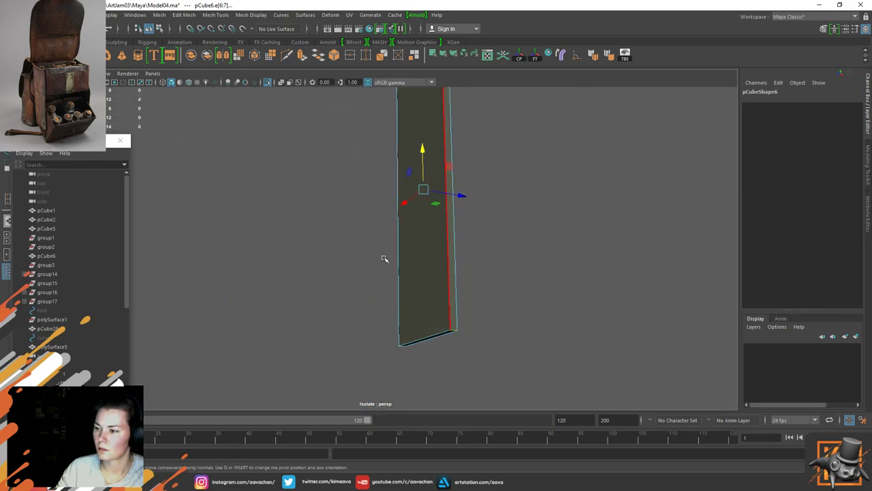
pyautogui.keyDown('alt'); pyautogui.moveTo(384, 259); pyautogui.dragTo(361, 214); pyautogui.keyUp('alt')
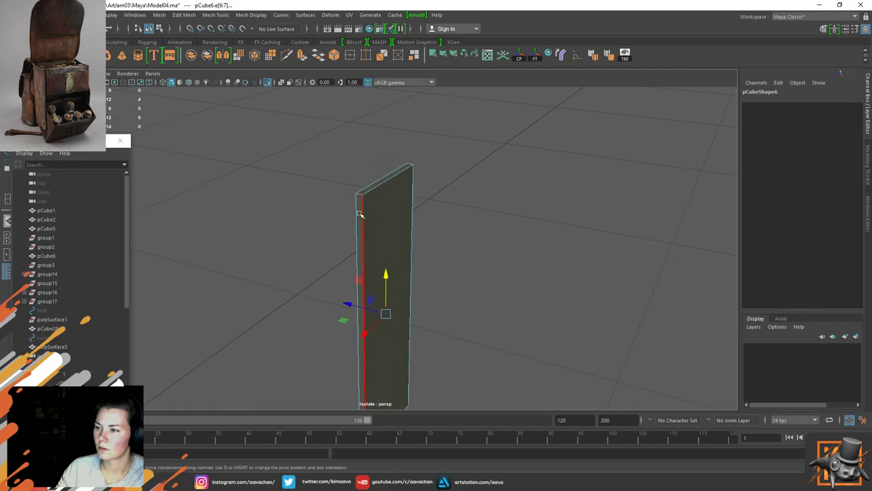
pyautogui.keyDown('shift'); pyautogui.moveTo(361, 215); pyautogui.dragTo(409, 214, button='right'); pyautogui.keyUp('shift')
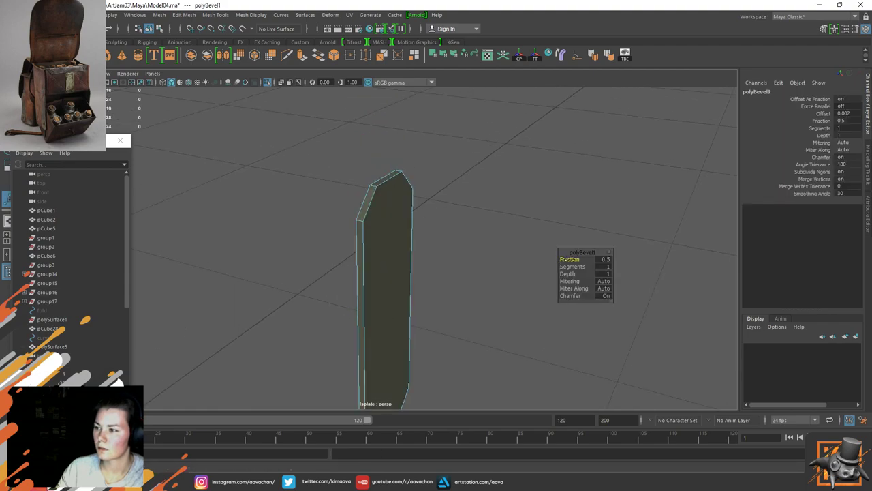
pyautogui.moveTo(581, 266); pyautogui.dragTo(588, 266)
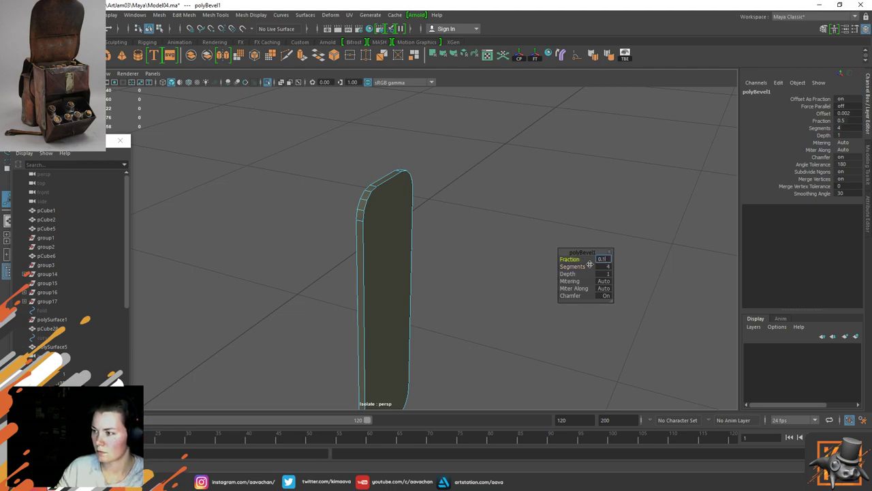
pyautogui.press('Return')
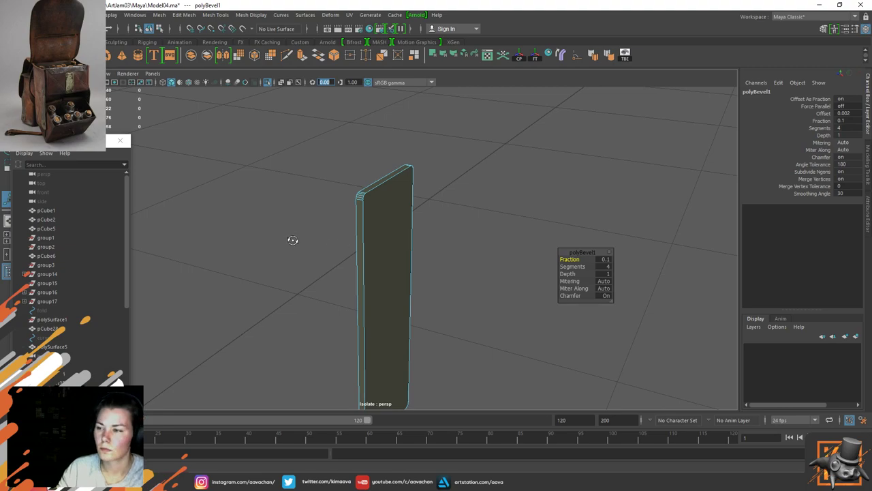
pyautogui.keyDown('alt'); pyautogui.moveTo(292, 240); pyautogui.dragTo(245, 237); pyautogui.keyUp('alt')
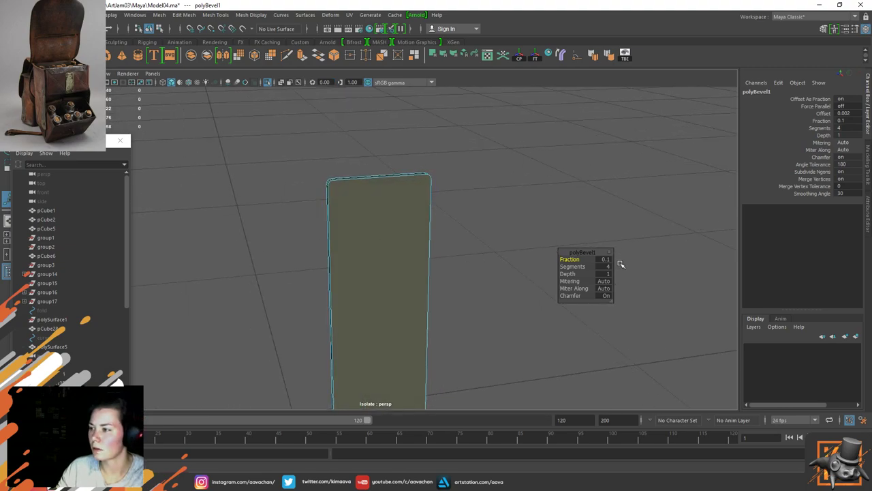
pyautogui.write('0.2')
pyautogui.press('Return')
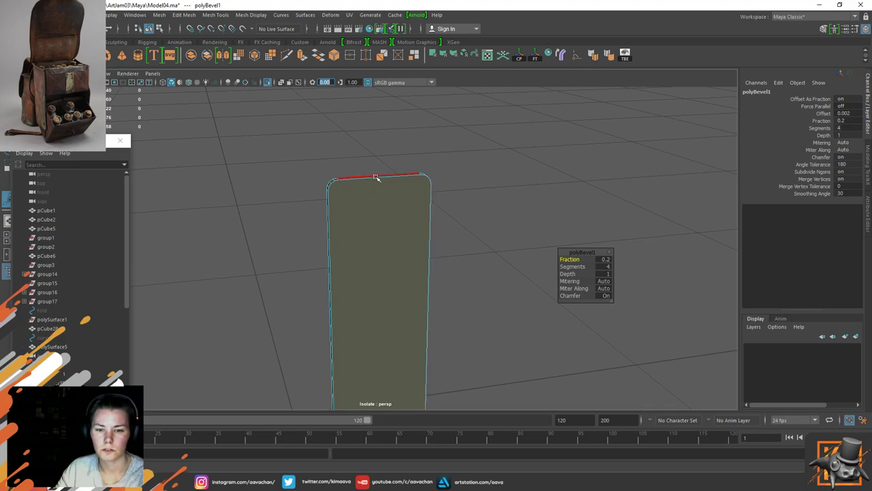
# Step: Delete the rounded plate's construction history and show the whole bag again
pyautogui.moveTo(368, 220); pyautogui.dragTo(461, 176, button='right')
pyautogui.click(462, 176)
pyautogui.click(375, 235)
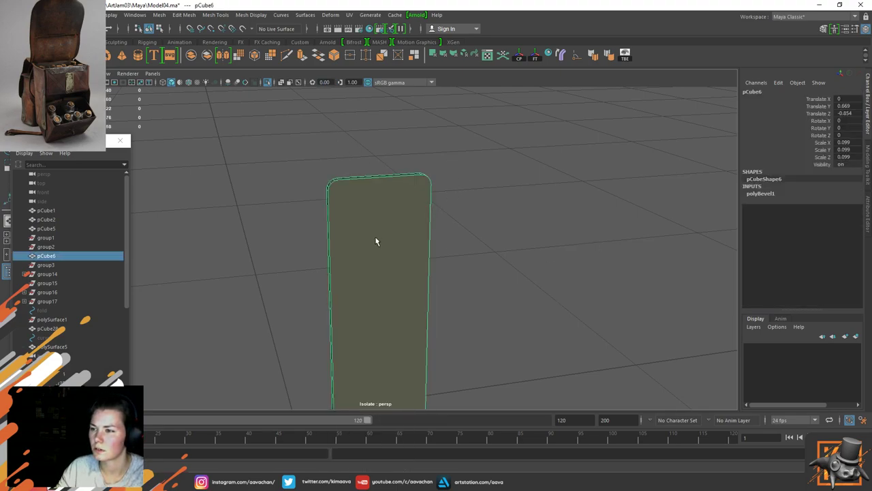
pyautogui.hotkey('alt', 'shift', 'd')
pyautogui.hotkey('ctrl', '1')
pyautogui.scroll(-4, 391, 265)
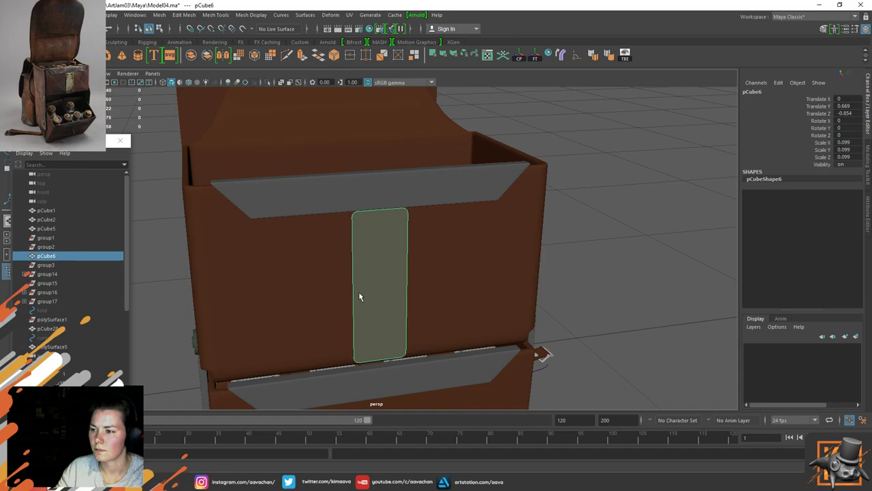
# Step: Nudge the plate outward from the bag's front wall to Translate Z -0.857
pyautogui.keyDown('alt'); pyautogui.moveTo(361, 296); pyautogui.dragTo(400, 289); pyautogui.keyUp('alt')
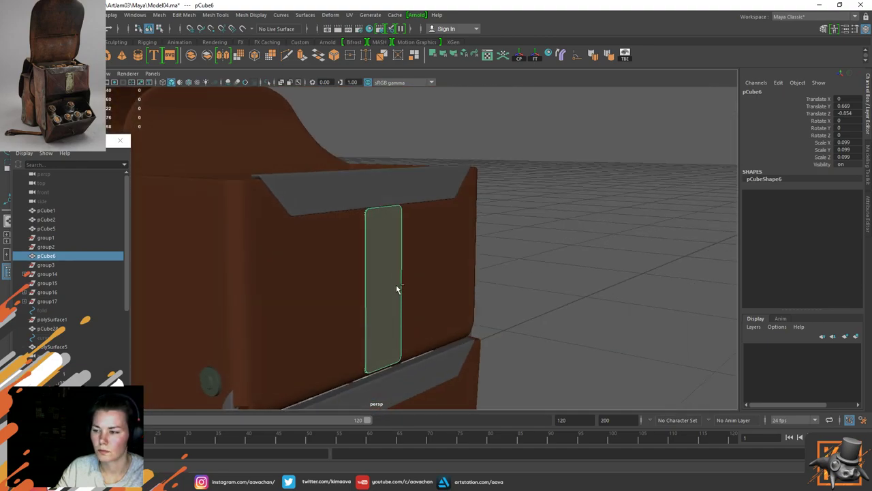
pyautogui.press('w')
pyautogui.moveTo(350, 279); pyautogui.dragTo(350, 279)
# Step: Isolate the plate and delete its back face
pyautogui.hotkey('ctrl', '1')
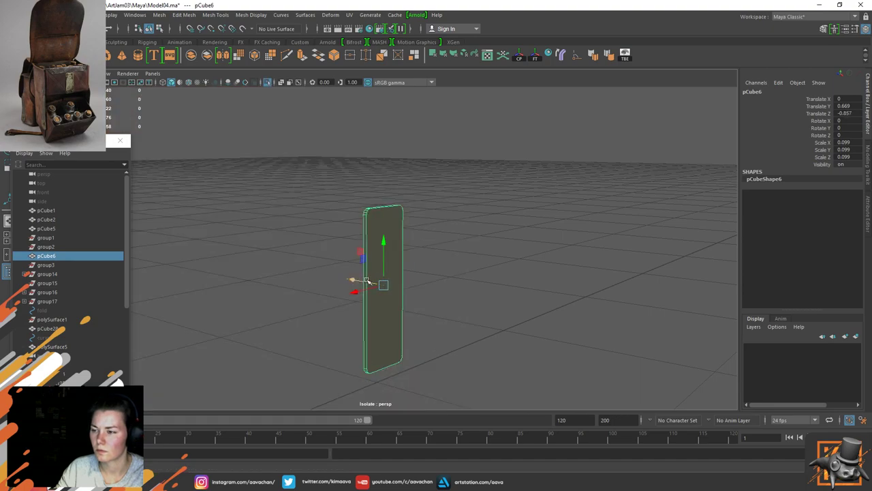
pyautogui.press('f')
pyautogui.moveTo(375, 187); pyautogui.dragTo(376, 211, button='right')
pyautogui.click(376, 210)
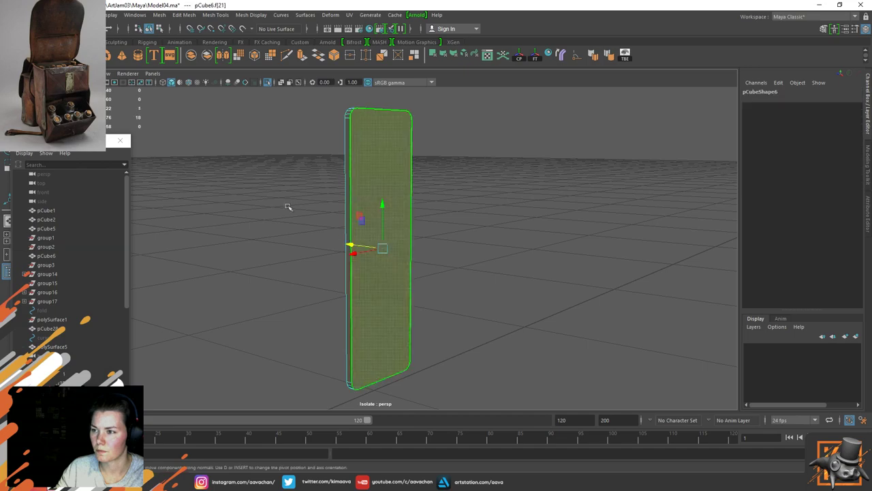
pyautogui.keyDown('alt'); pyautogui.moveTo(288, 207); pyautogui.dragTo(401, 189); pyautogui.keyUp('alt')
pyautogui.click(394, 164)
pyautogui.press('Delete')
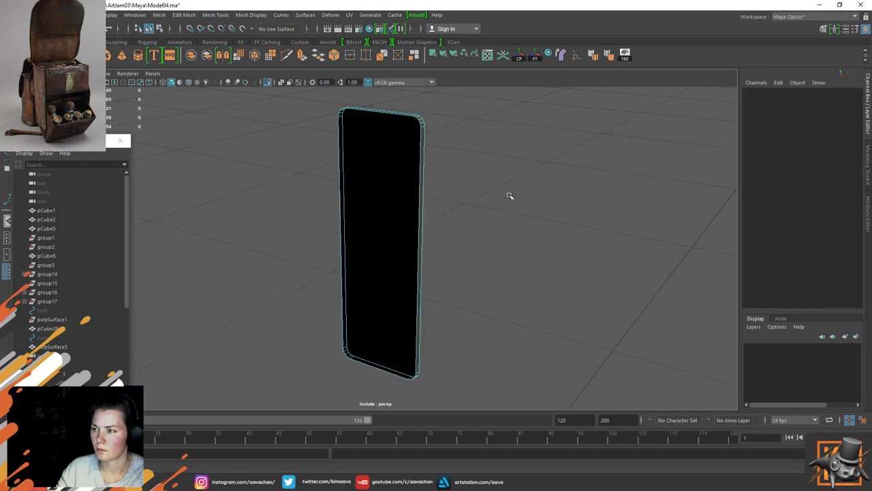
# Step: Extrude the plate's front face inward repeatedly to form inset support borders, and delete the construction history
pyautogui.keyDown('alt'); pyautogui.moveTo(509, 195); pyautogui.dragTo(356, 171); pyautogui.keyUp('alt')
pyautogui.click(370, 156)
pyautogui.hotkey('ctrl', 'e')
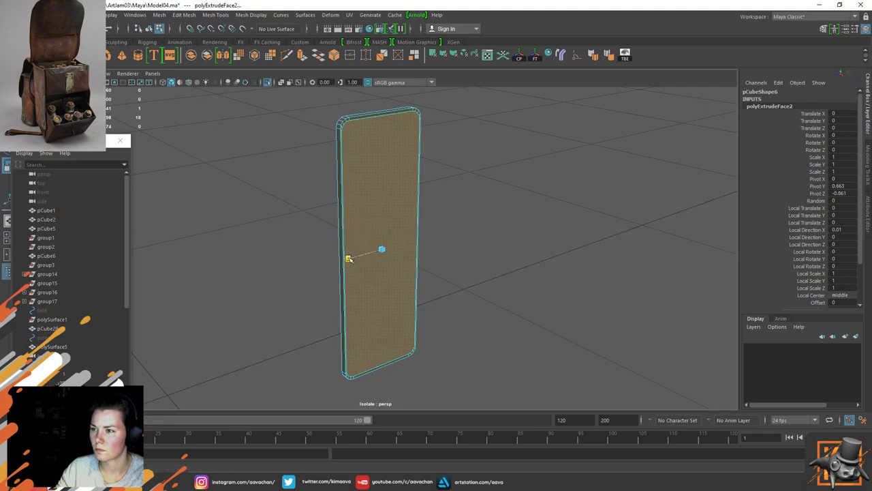
pyautogui.hotkey('ctrl', 'e')
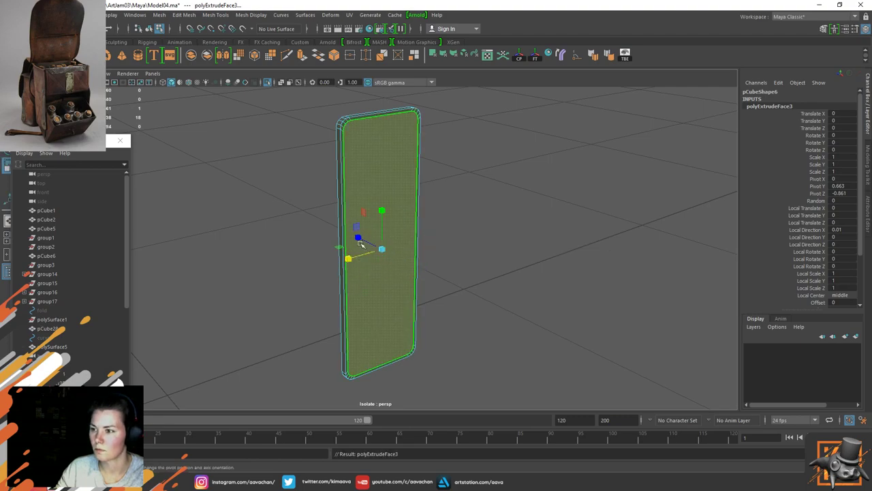
pyautogui.keyDown('ctrl'); pyautogui.moveTo(358, 238); pyautogui.dragTo(354, 258); pyautogui.keyUp('ctrl')
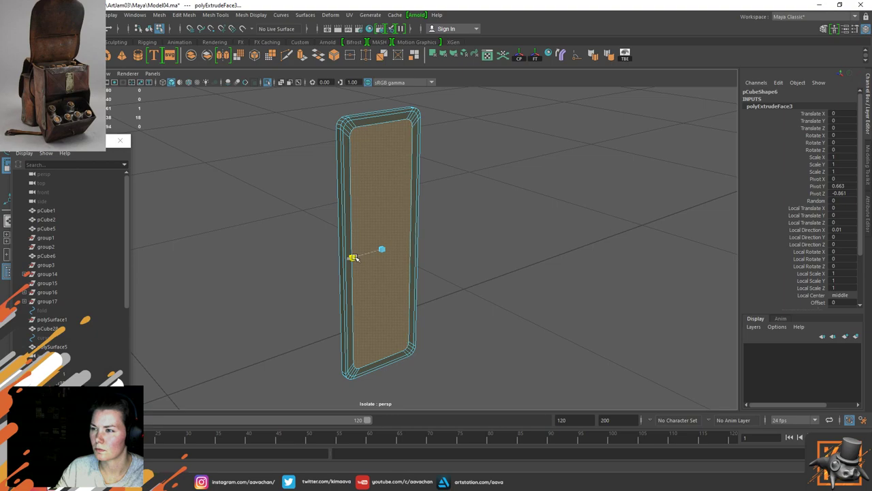
pyautogui.moveTo(355, 258); pyautogui.dragTo(415, 115, button='right')
pyautogui.hotkey('alt', 'shift', 'd')
# Step: Insert a supporting edge loop around the plate's thin side wall with the Multi-Cut tool
pyautogui.keyDown('alt'); pyautogui.moveTo(357, 173); pyautogui.dragTo(357, 212, button='middle'); pyautogui.keyUp('alt')
pyautogui.keyDown('alt'); pyautogui.moveTo(358, 212); pyautogui.dragTo(368, 232, button='right'); pyautogui.keyUp('alt')
pyautogui.keyDown('alt'); pyautogui.moveTo(368, 232); pyautogui.dragTo(368, 154); pyautogui.keyUp('alt')
pyautogui.keyDown('shift'); pyautogui.moveTo(368, 154); pyautogui.dragTo(374, 141, button='right'); pyautogui.keyUp('shift')
pyautogui.keyDown('ctrl'); pyautogui.click(377, 137); pyautogui.keyUp('ctrl')
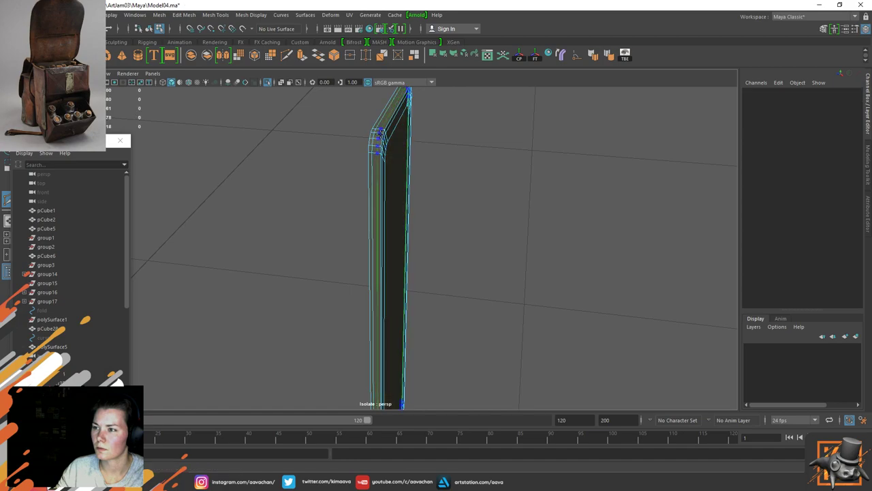
# Step: Delete the plate's construction history, turn on its smooth preview and exit isolation to show the whole bag
pyautogui.click(372, 146)
pyautogui.doubleClick(374, 186)
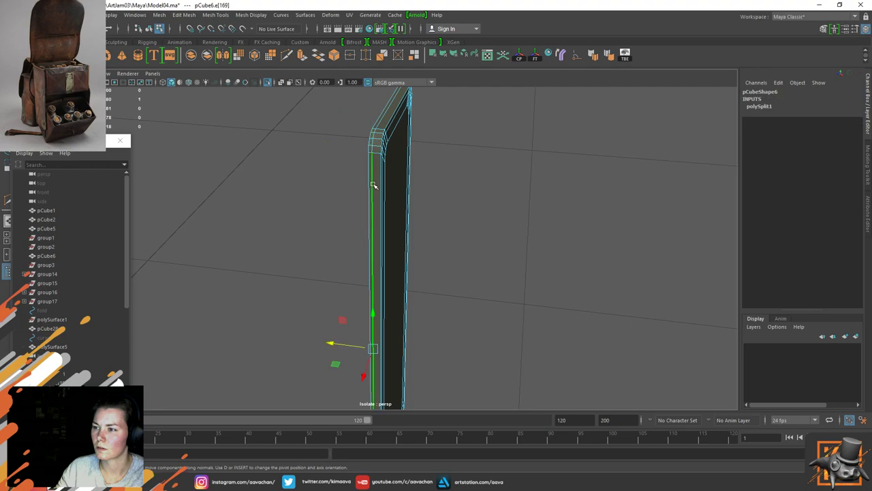
pyautogui.moveTo(352, 302); pyautogui.dragTo(355, 302)
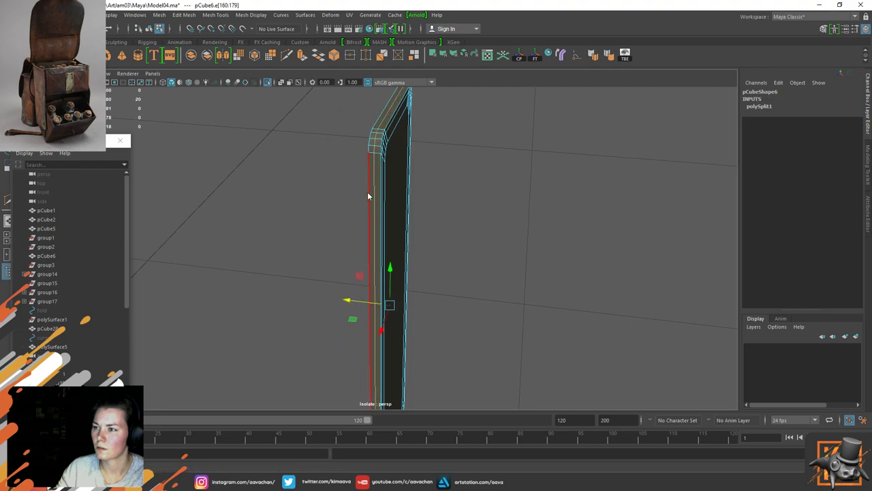
pyautogui.moveTo(367, 192); pyautogui.dragTo(464, 121, button='right')
pyautogui.hotkey('alt', 'shift', 'd')
pyautogui.press('3')
pyautogui.hotkey('ctrl', '1')
pyautogui.scroll(-4, 498, 209)
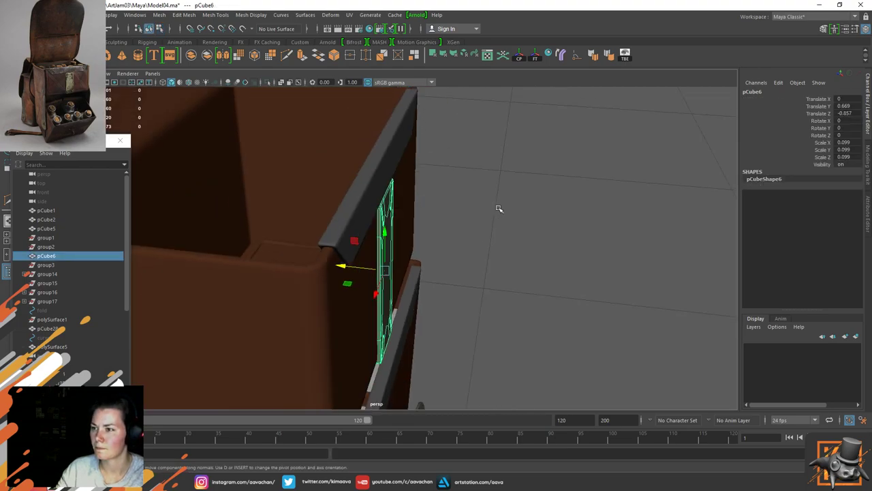
pyautogui.keyDown('alt'); pyautogui.moveTo(500, 244); pyautogui.dragTo(447, 229); pyautogui.keyUp('alt')
pyautogui.click(581, 207)
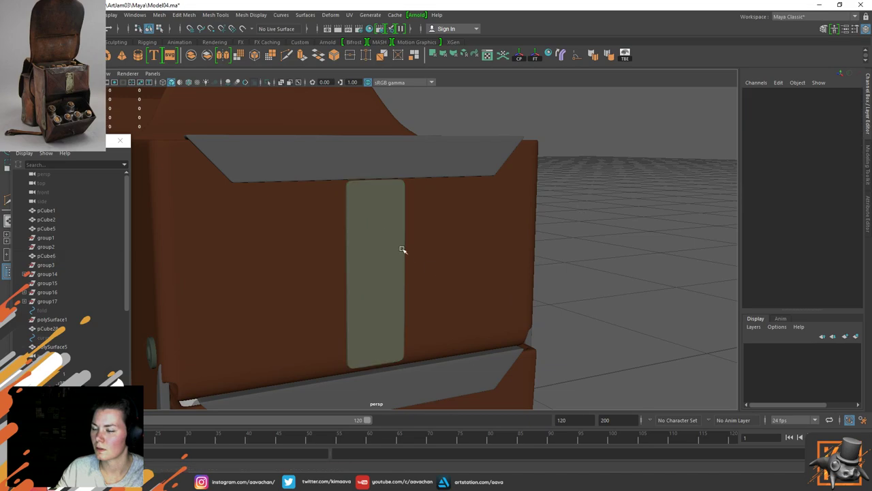
# Step: Move the front plate into the Bag_HP group in the Outliner
pyautogui.keyDown('alt'); pyautogui.moveTo(402, 248); pyautogui.dragTo(424, 257); pyautogui.keyUp('alt')
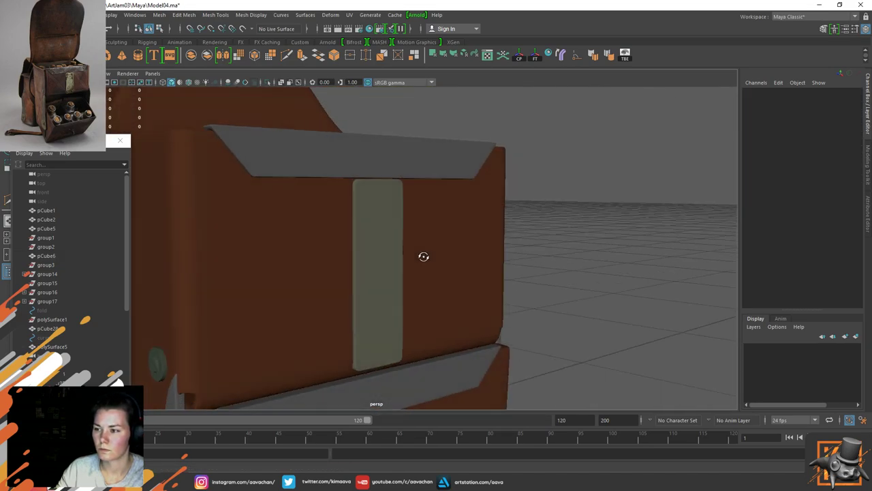
pyautogui.scroll(-5, 361, 319)
pyautogui.keyDown('alt'); pyautogui.moveTo(516, 283); pyautogui.dragTo(380, 290); pyautogui.keyUp('alt')
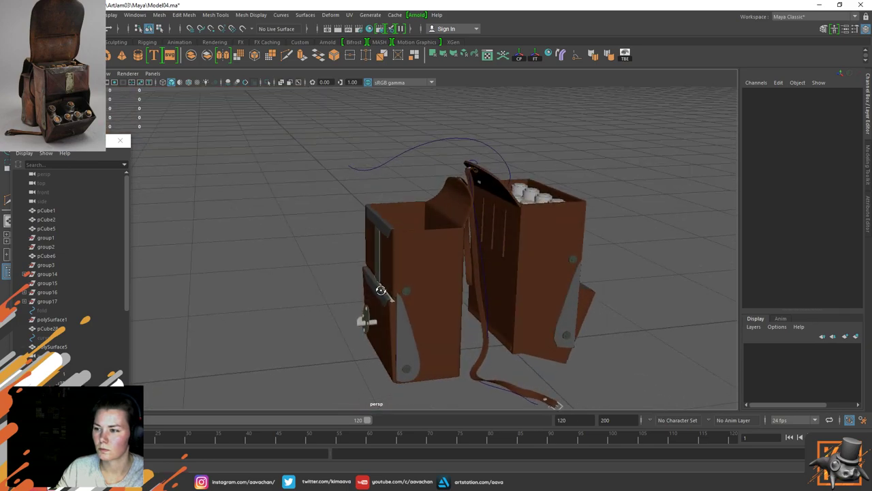
pyautogui.click(380, 275)
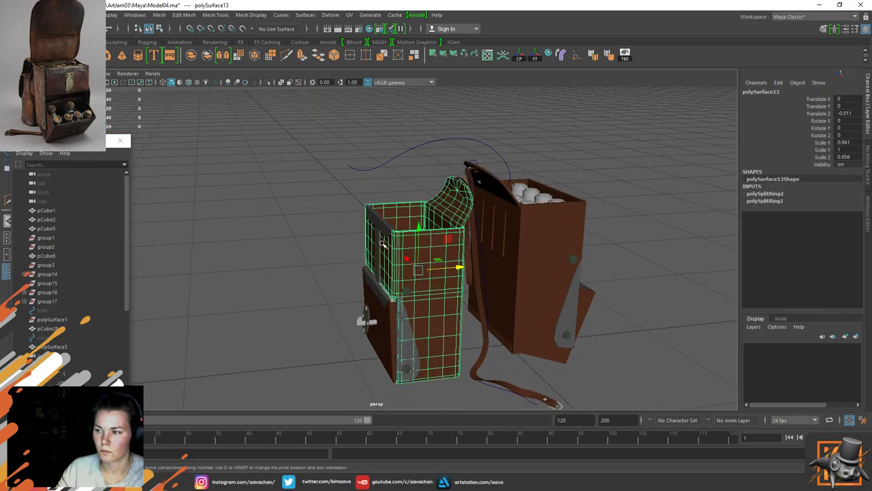
pyautogui.scroll(-3, 68, 242)
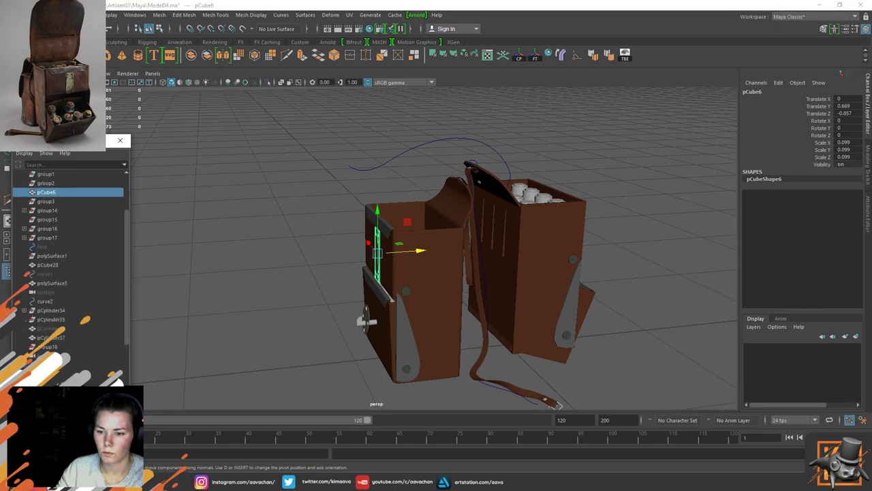
pyautogui.scroll(-2, 68, 259)
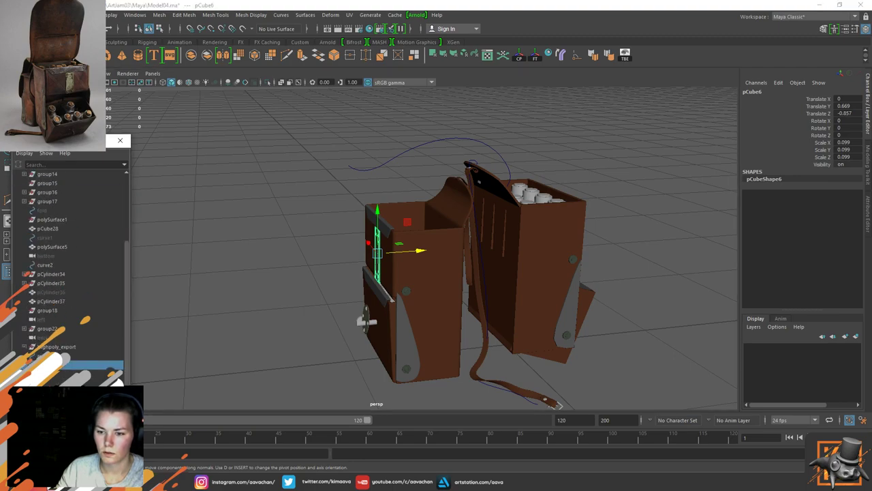
pyautogui.scroll(1, 68, 259)
pyautogui.hotkey('ctrl', 'z')
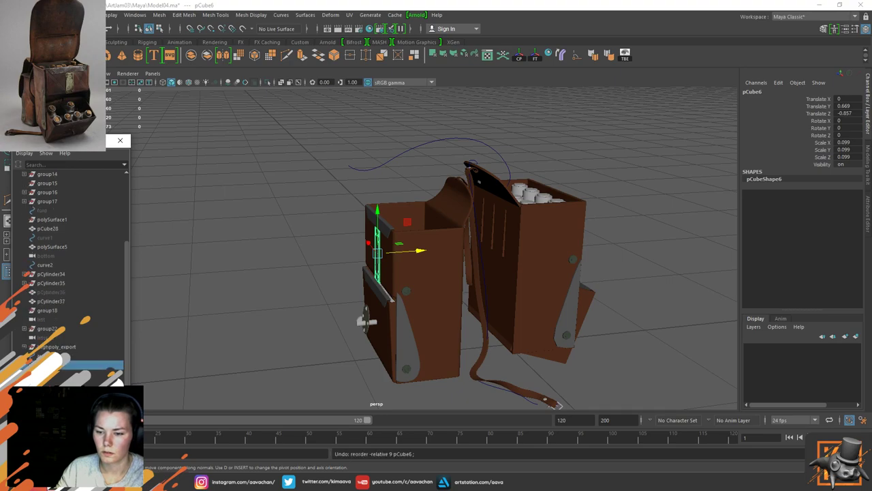
pyautogui.moveTo(68, 365); pyautogui.dragTo(54, 346, button='middle')
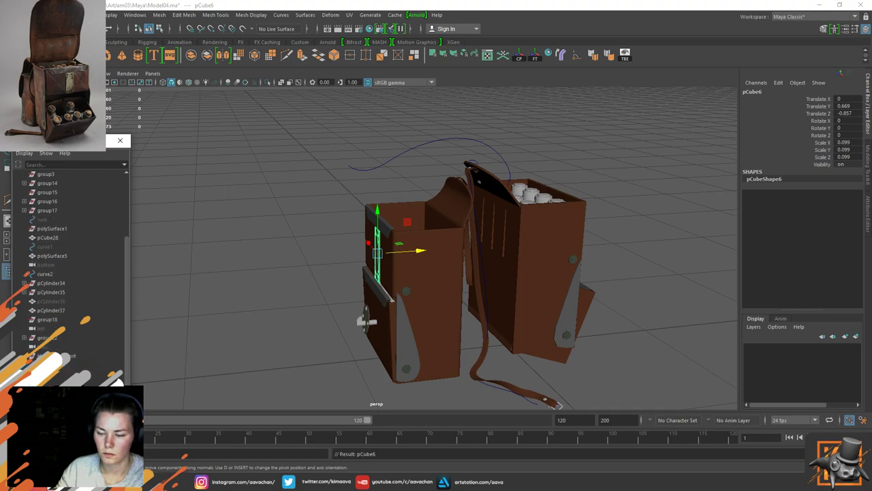
pyautogui.press('Up')
# Step: Move the two folded trim strips on the bag's front from group17 into the Bag_HP group and save the scene
pyautogui.click(378, 225)
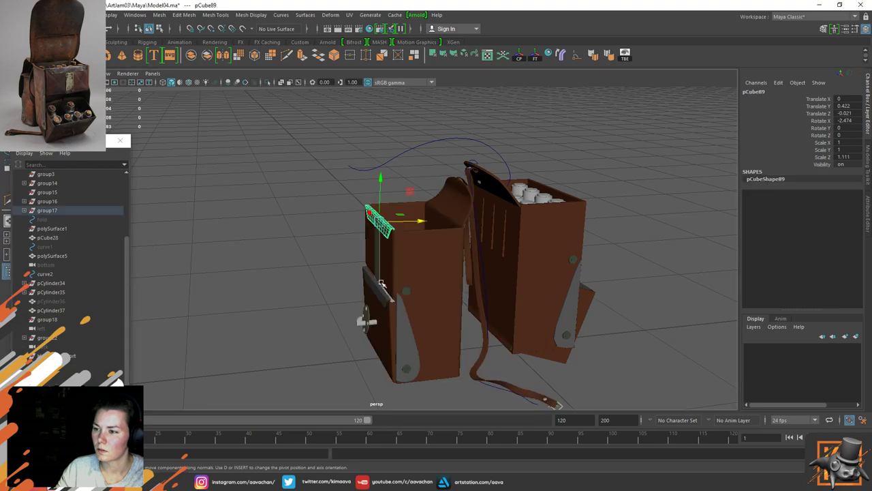
pyautogui.keyDown('shift'); pyautogui.click(380, 295); pyautogui.keyUp('shift')
pyautogui.click(25, 210)
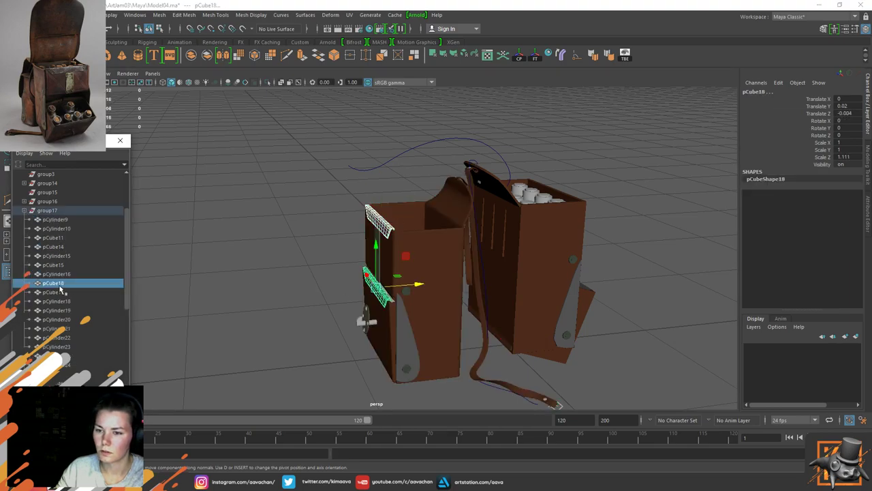
pyautogui.scroll(-5, 60, 289)
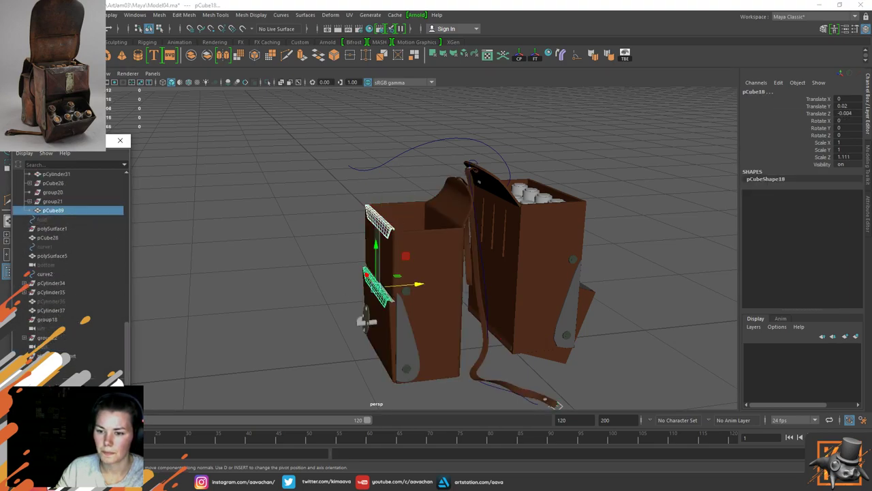
pyautogui.press('Delete')
pyautogui.press('Up')
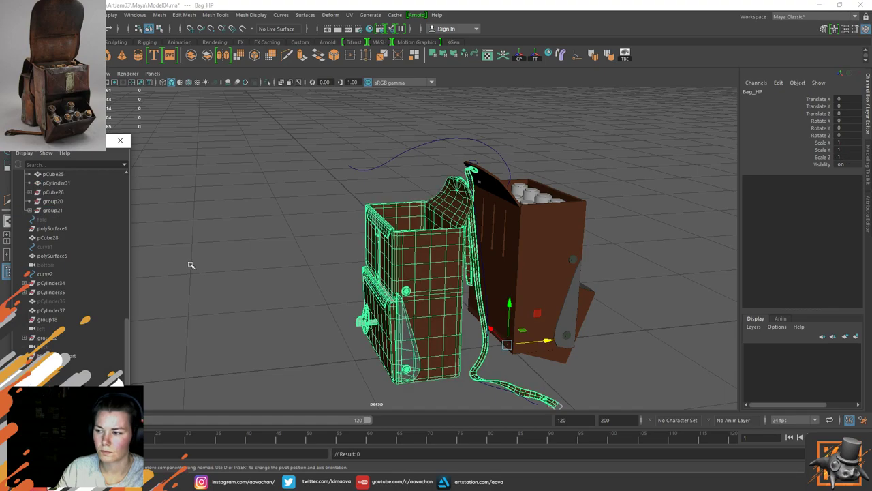
pyautogui.hotkey('ctrl', 's')
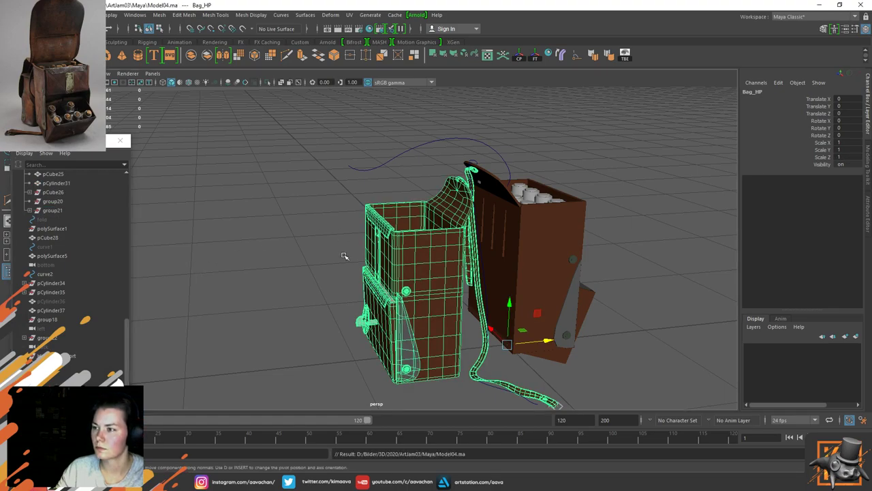
# Step: Rename the lower front case mesh as bottomCase and hide it
pyautogui.scroll(4, 344, 255)
pyautogui.keyDown('alt'); pyautogui.moveTo(458, 339); pyautogui.dragTo(331, 278, button='middle'); pyautogui.keyUp('alt')
pyautogui.keyDown('alt'); pyautogui.moveTo(331, 278); pyautogui.dragTo(412, 235); pyautogui.keyUp('alt')
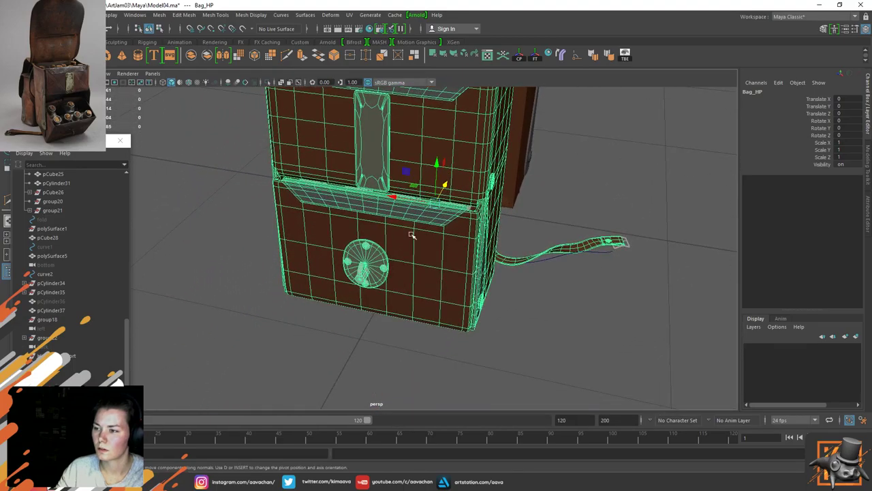
pyautogui.click(412, 236)
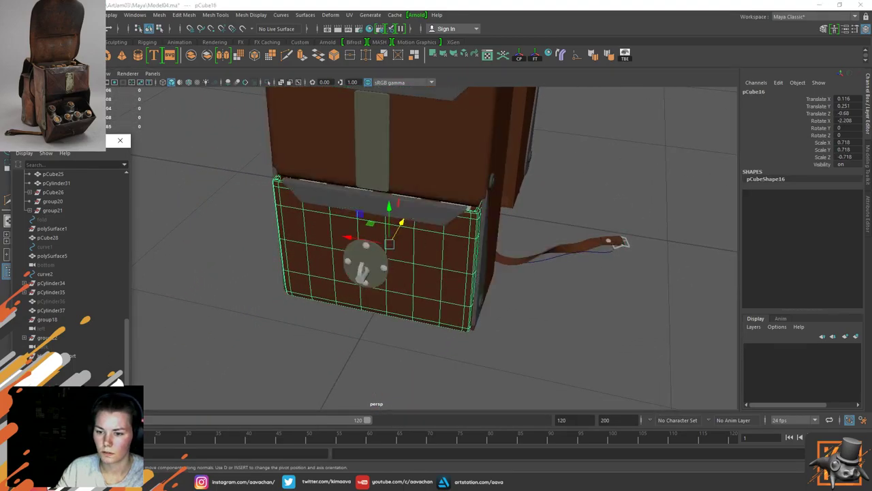
pyautogui.press('f')
pyautogui.doubleClick(60, 274)
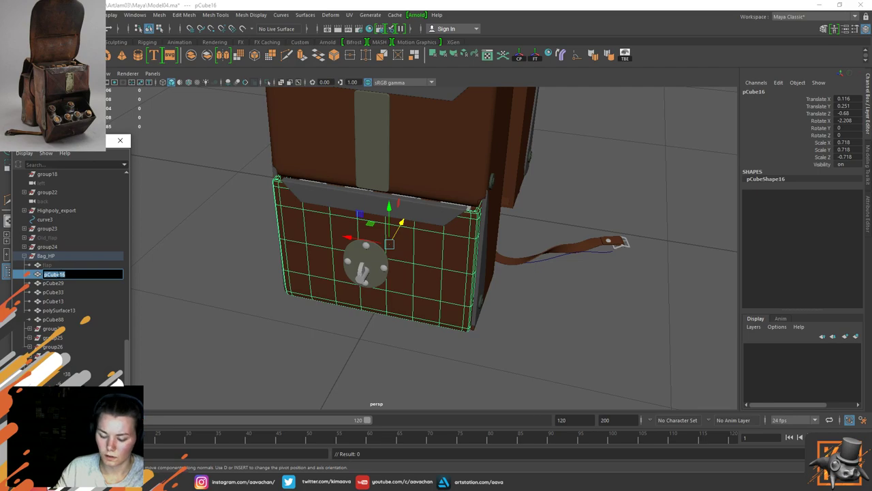
pyautogui.write('bottomCase')
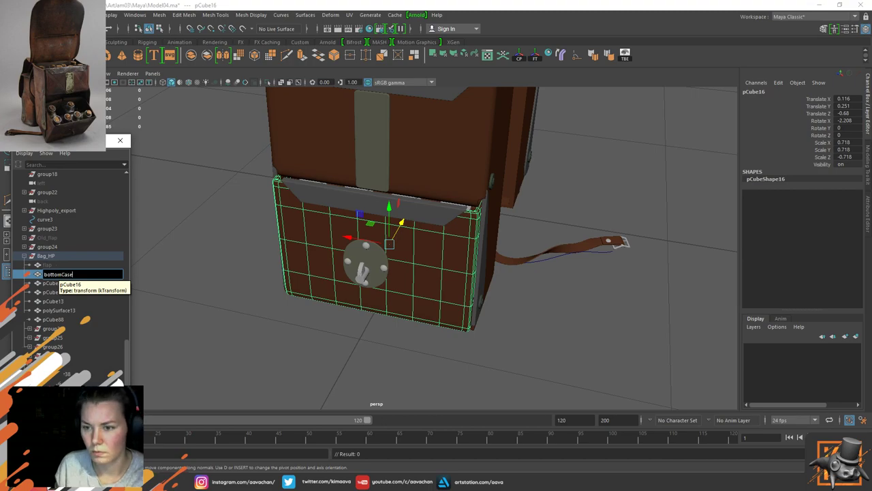
pyautogui.press('Return')
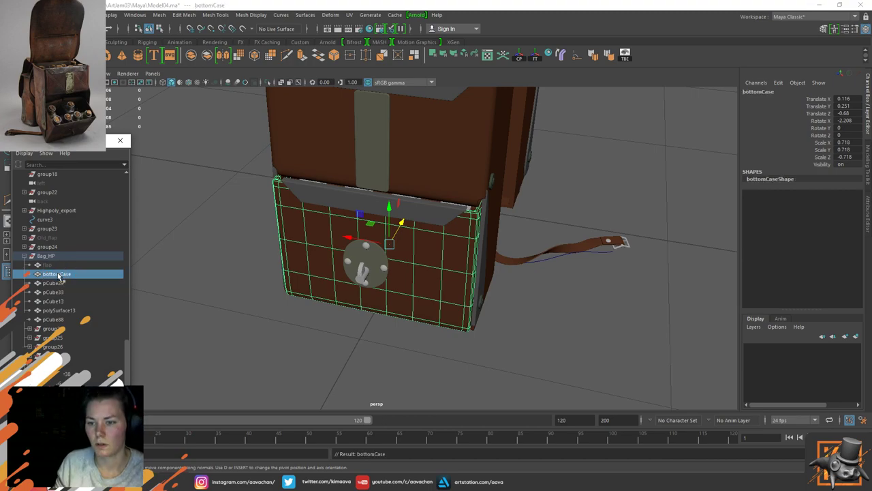
pyautogui.hotkey('ctrl', 'h')
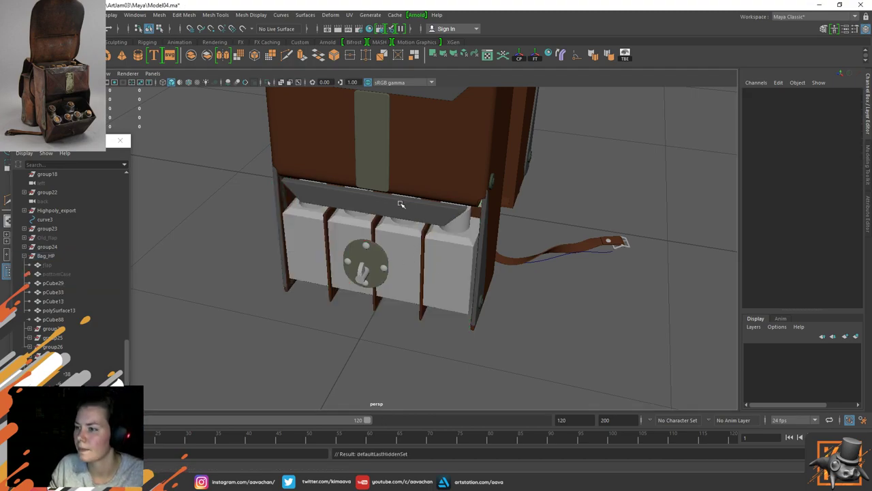
# Step: Select the three leather dividers between the bottles, display the scene in wireframe and unparent the dividers from pCube21
pyautogui.click(395, 239)
pyautogui.scroll(3, 374, 240)
pyautogui.scroll(2, 370, 220)
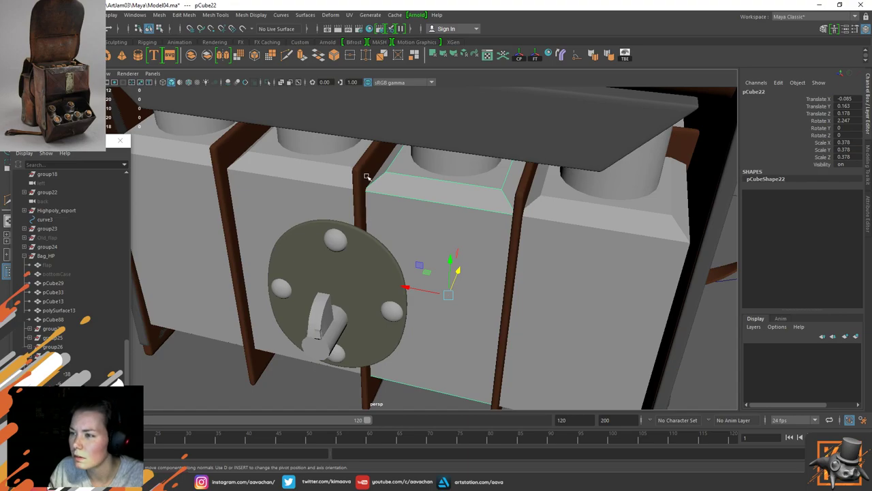
pyautogui.click(366, 177)
pyautogui.keyDown('shift'); pyautogui.click(234, 155); pyautogui.keyUp('shift')
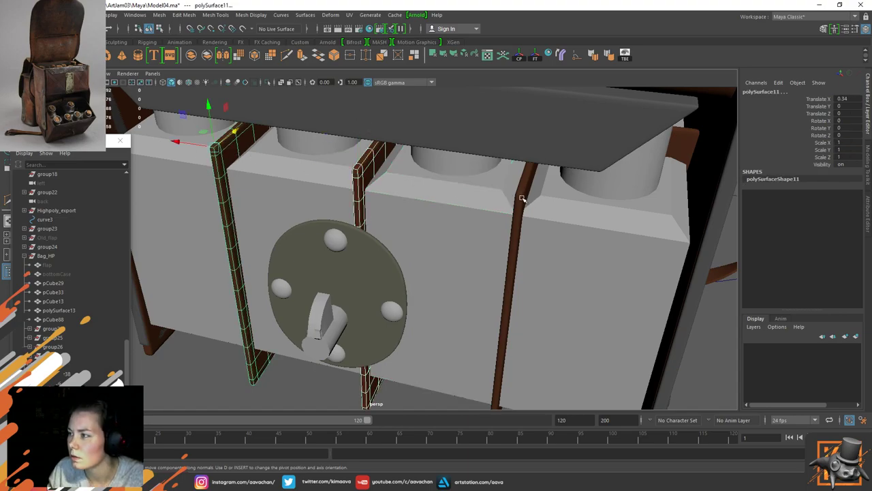
pyautogui.keyDown('shift'); pyautogui.click(523, 199); pyautogui.keyUp('shift')
pyautogui.press('f')
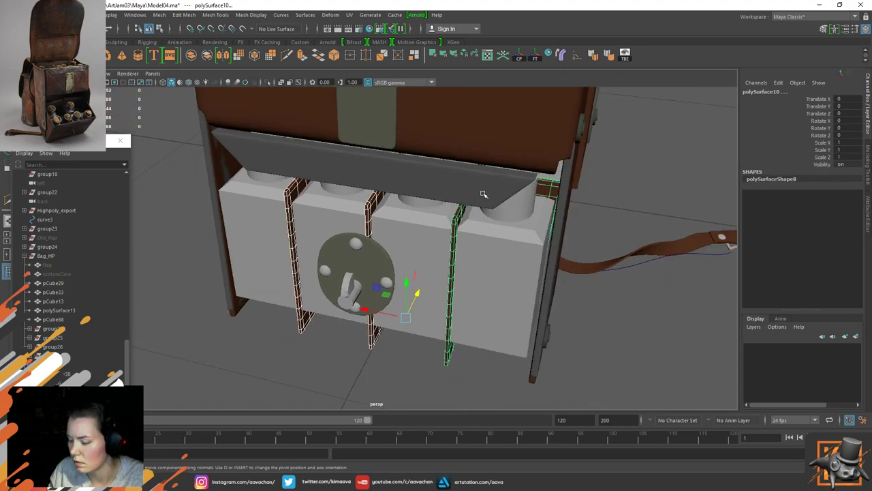
pyautogui.press('4')
pyautogui.keyDown('alt'); pyautogui.moveTo(483, 195); pyautogui.dragTo(500, 193); pyautogui.keyUp('alt')
pyautogui.scroll(12, 71, 366)
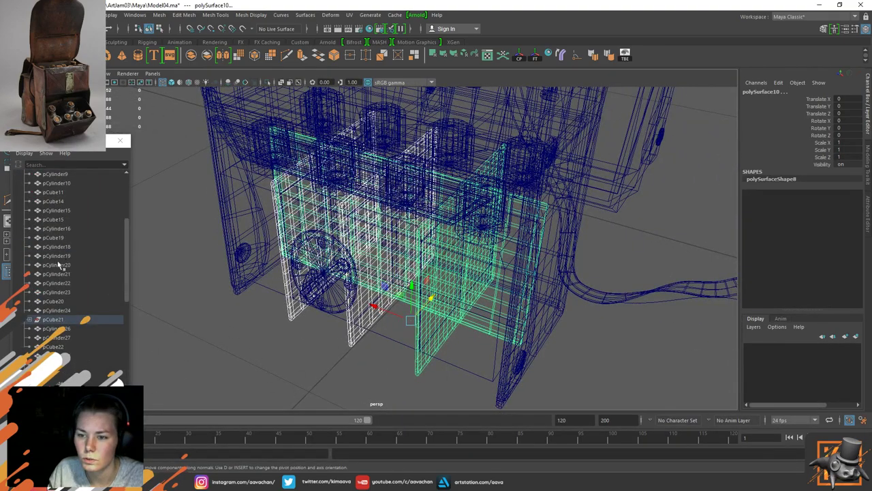
pyautogui.click(29, 319)
pyautogui.scroll(-3, 66, 317)
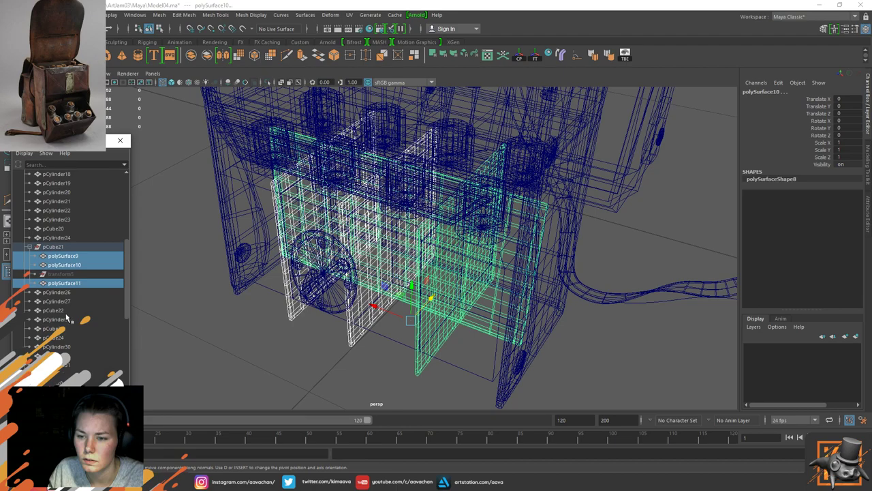
pyautogui.scroll(-3, 66, 317)
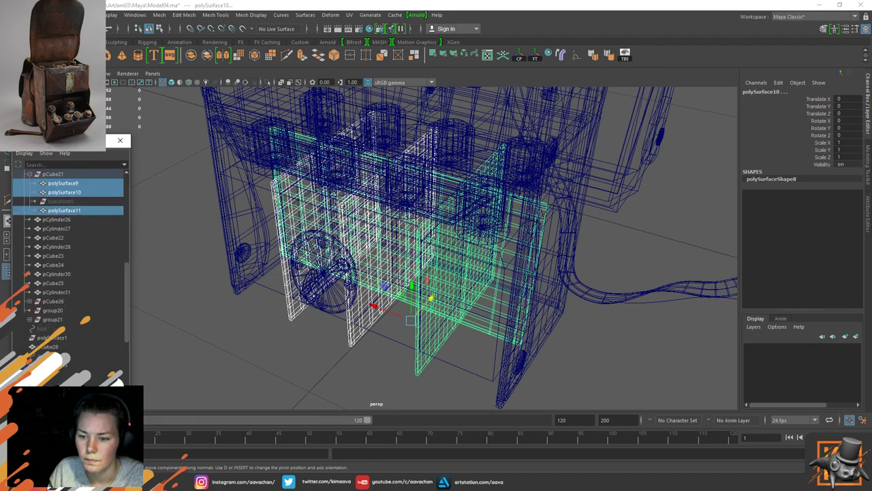
pyautogui.hotkey('shift', 'p')
pyautogui.scroll(-6, 64, 279)
pyautogui.scroll(2, 85, 203)
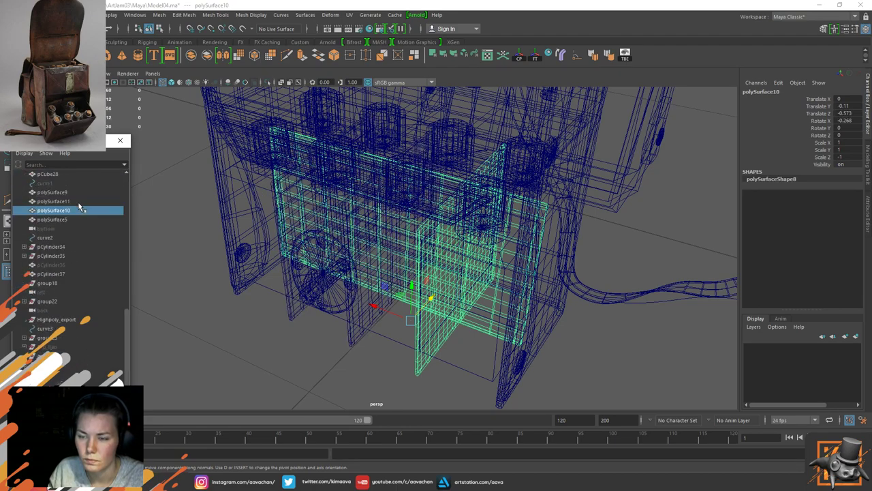
# Step: Move the polySurface10 divider into the Bag_HP group
pyautogui.moveTo(54, 210); pyautogui.dragTo(64, 378, button='middle')
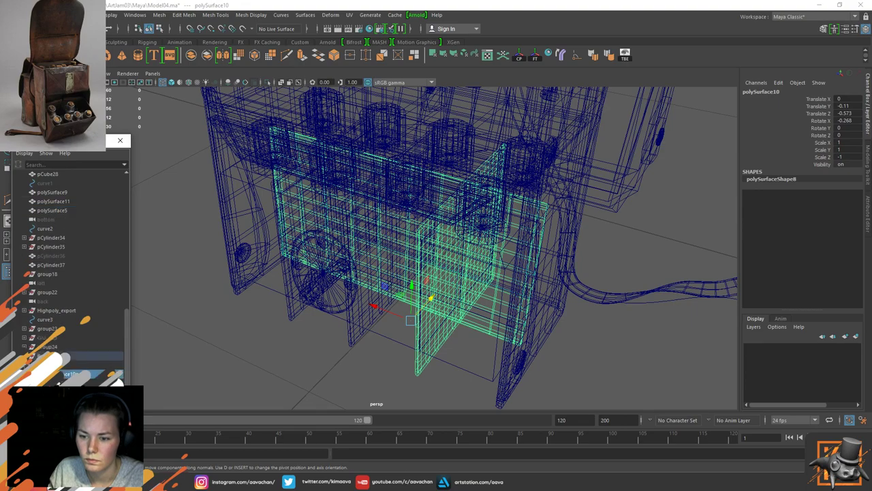
pyautogui.scroll(-3, 64, 375)
pyautogui.scroll(-2, 66, 308)
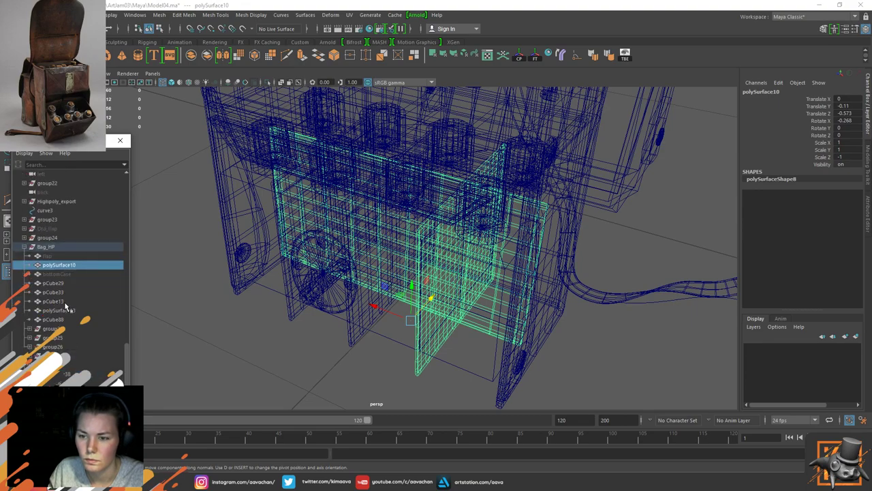
pyautogui.scroll(8, 65, 307)
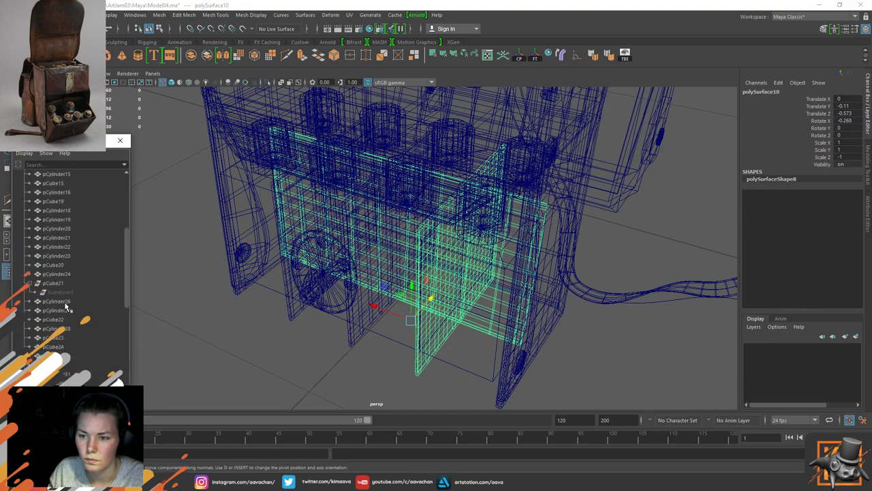
# Step: Move the remaining two dividers, polySurface9 and polySurface11, into the Bag_HP group
pyautogui.click(357, 323)
pyautogui.keyDown('shift'); pyautogui.click(292, 304); pyautogui.keyUp('shift')
pyautogui.click(350, 342)
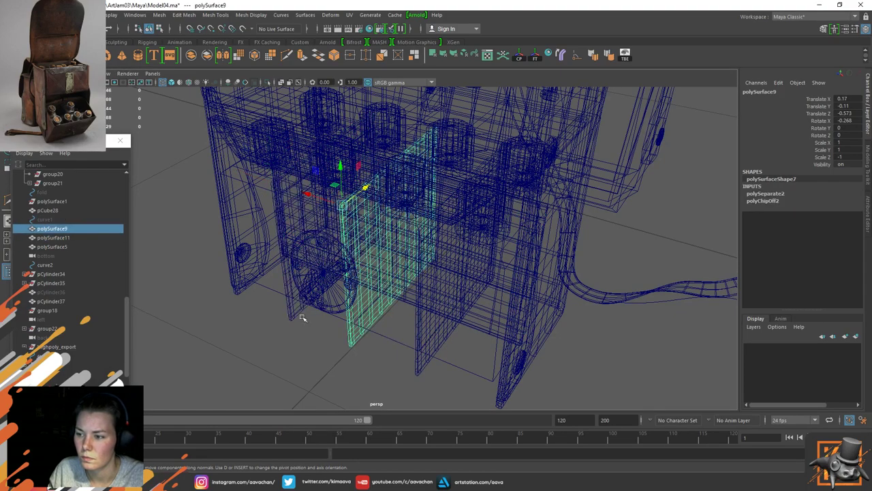
pyautogui.keyDown('shift'); pyautogui.click(289, 307); pyautogui.keyUp('shift')
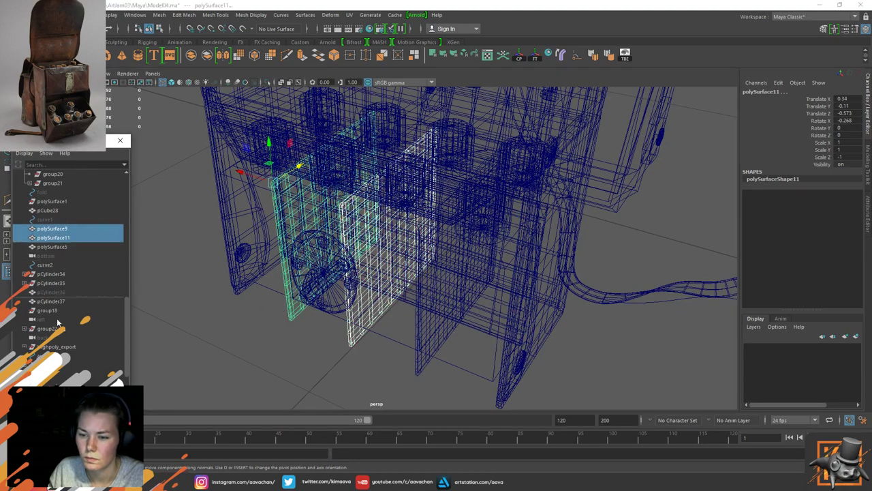
pyautogui.hotkey('ctrl', 'g')
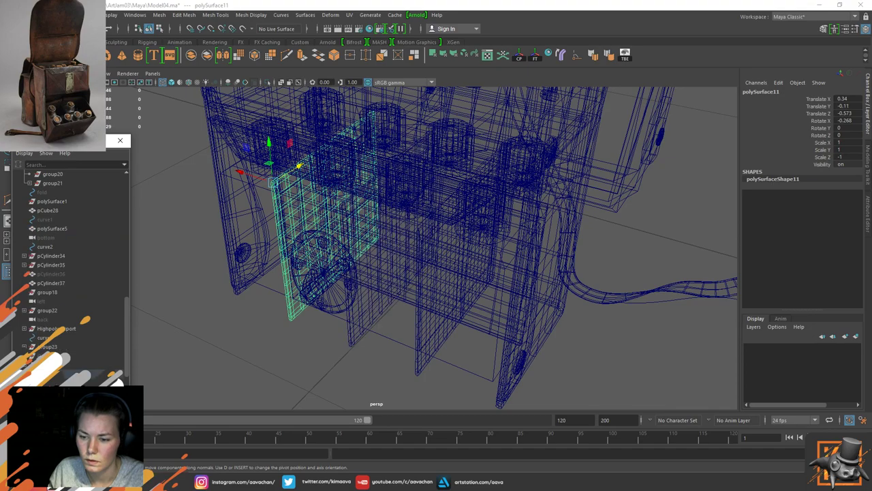
# Step: Group the three dividers together with the lower case's front plate and name the group BottomCase
pyautogui.keyDown('shift'); pyautogui.click(419, 368); pyautogui.keyUp('shift')
pyautogui.keyDown('shift'); pyautogui.click(352, 341); pyautogui.keyUp('shift')
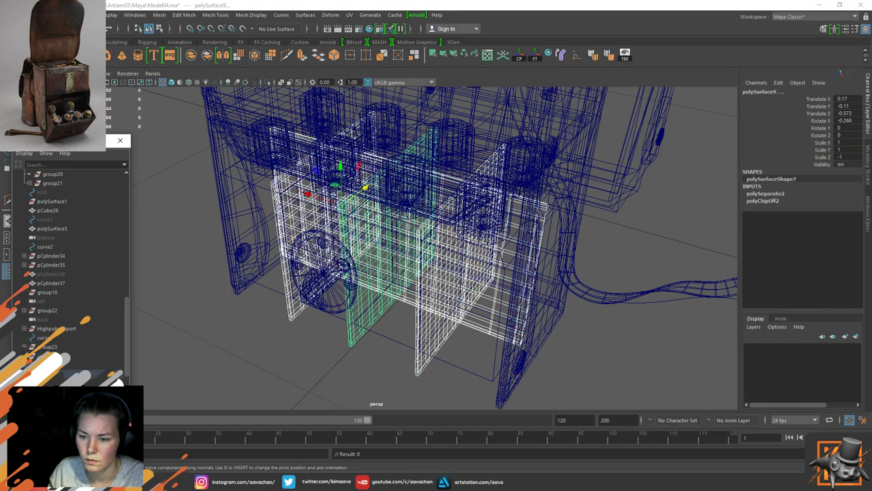
pyautogui.keyDown('ctrl'); pyautogui.click(82, 383); pyautogui.keyUp('ctrl')
pyautogui.hotkey('ctrl', 'g')
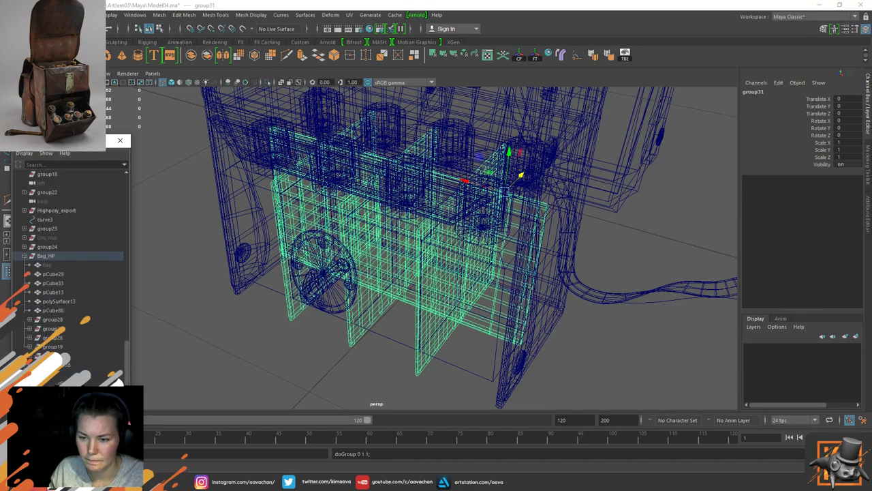
pyautogui.press('w')
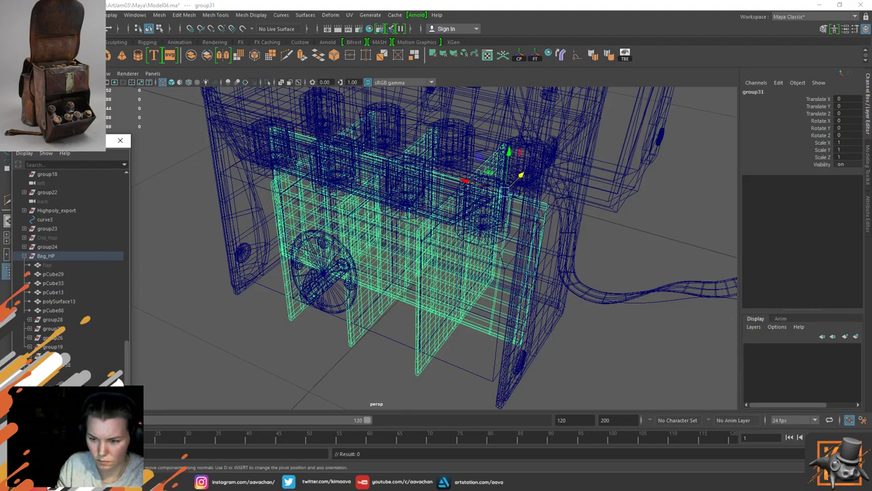
pyautogui.hotkey('ctrl', 'z')
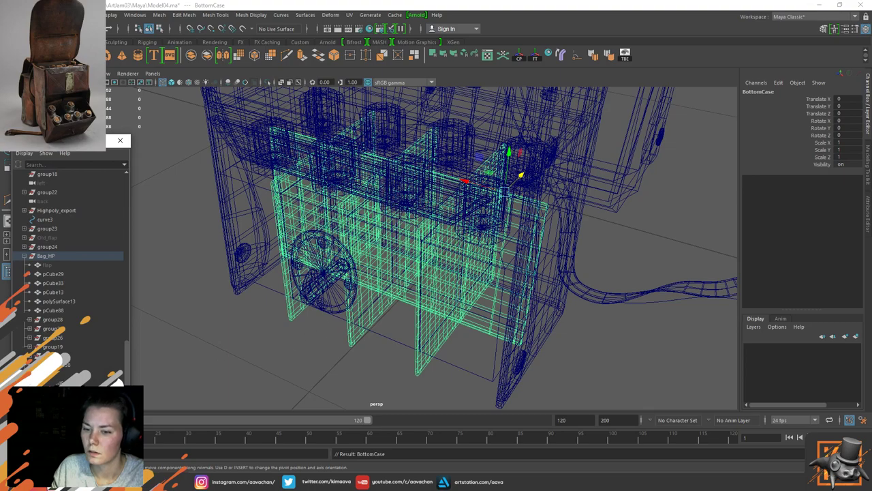
# Step: Unhide the lower front case mesh bottomCase, return to textured shading and select the BottomCase group
pyautogui.scroll(-1, 75, 368)
pyautogui.click(75, 392)
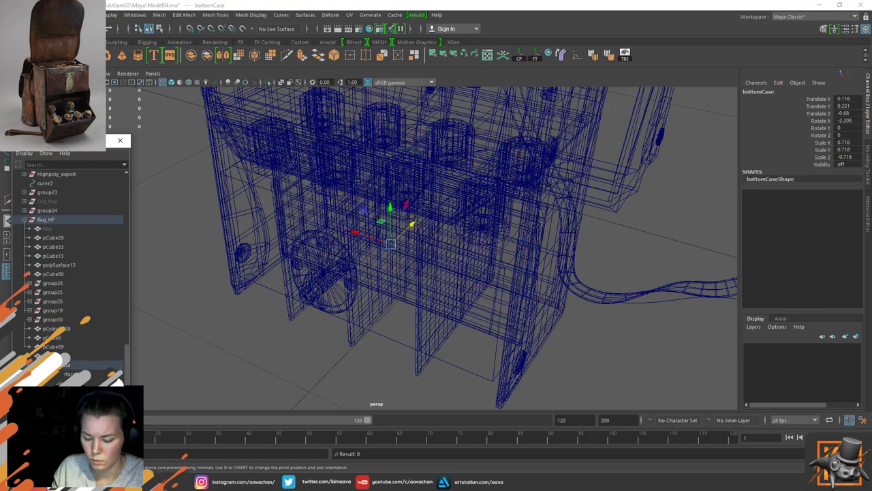
pyautogui.hotkey('shift', 'h')
pyautogui.press('f')
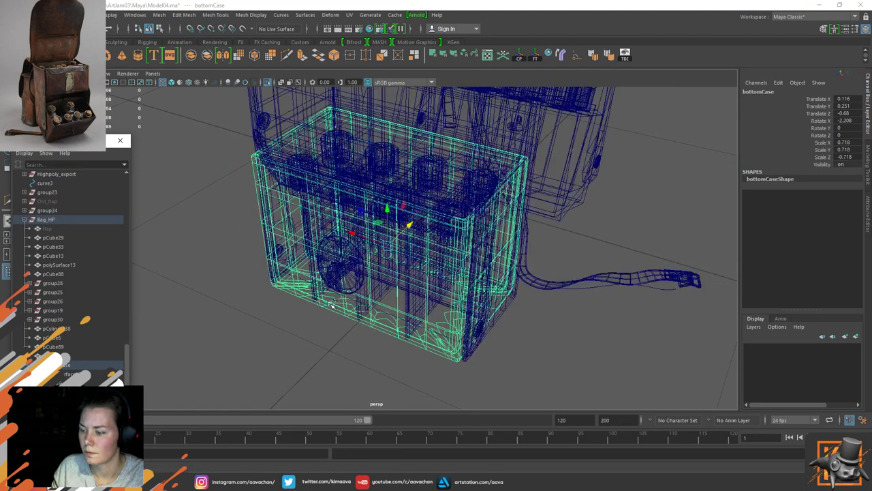
pyautogui.press('6')
pyautogui.keyDown('alt'); pyautogui.moveTo(295, 281); pyautogui.dragTo(428, 226); pyautogui.keyUp('alt')
pyautogui.click(66, 365)
pyautogui.click(29, 365)
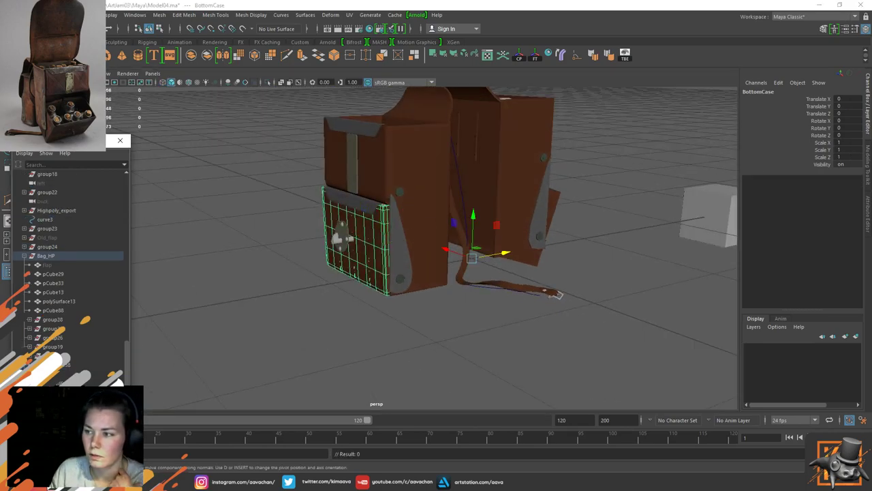
# Step: Move the lower case's upper trim pCube18 and the latch pCylinder38 into the BottomCase group
pyautogui.click(362, 203)
pyautogui.click(363, 203)
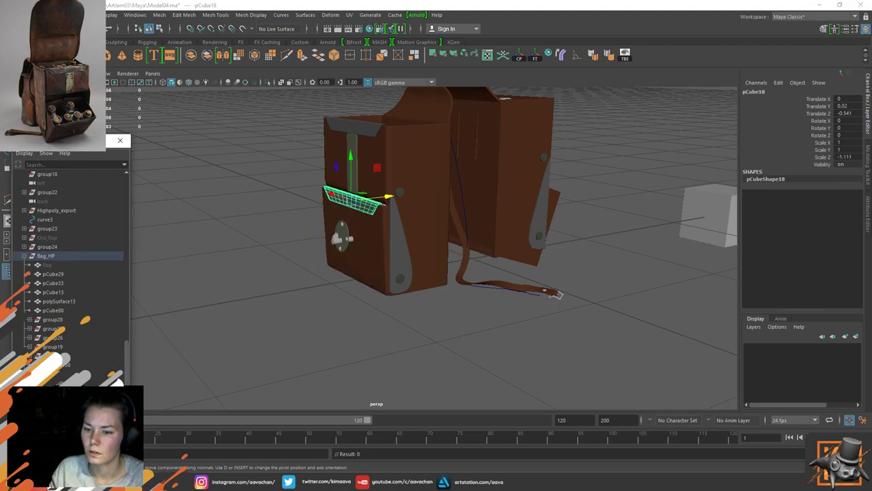
pyautogui.click(345, 239)
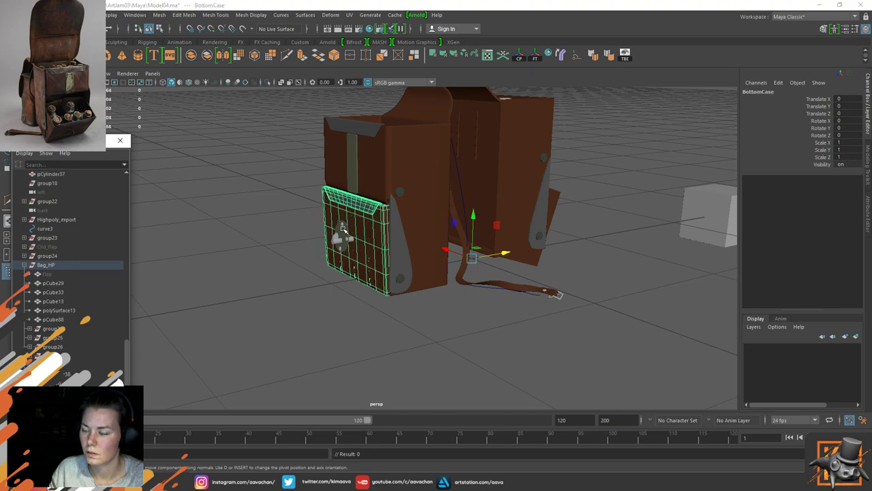
pyautogui.scroll(4, 343, 230)
pyautogui.click(300, 232)
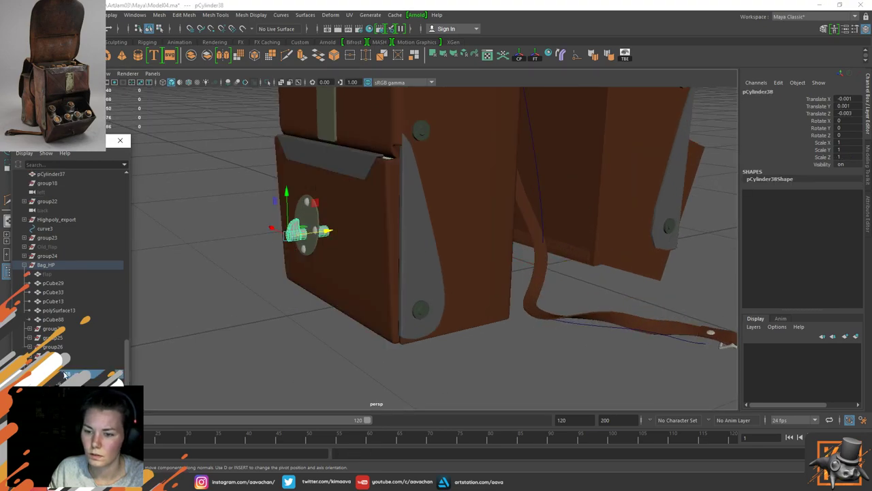
pyautogui.press('Up')
pyautogui.scroll(-3, 362, 282)
pyautogui.scroll(2, 362, 282)
pyautogui.keyDown('alt'); pyautogui.moveTo(443, 198); pyautogui.dragTo(331, 234); pyautogui.keyUp('alt')
# Step: Group the upper case body polySurface13 with both side plates, their rivets, the top trim and the front strip
pyautogui.click(332, 231)
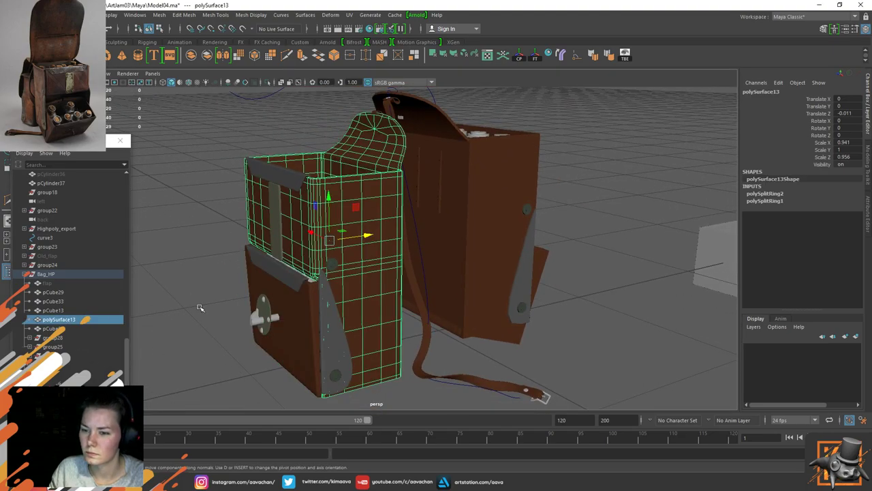
pyautogui.click(337, 333)
pyautogui.click(337, 375)
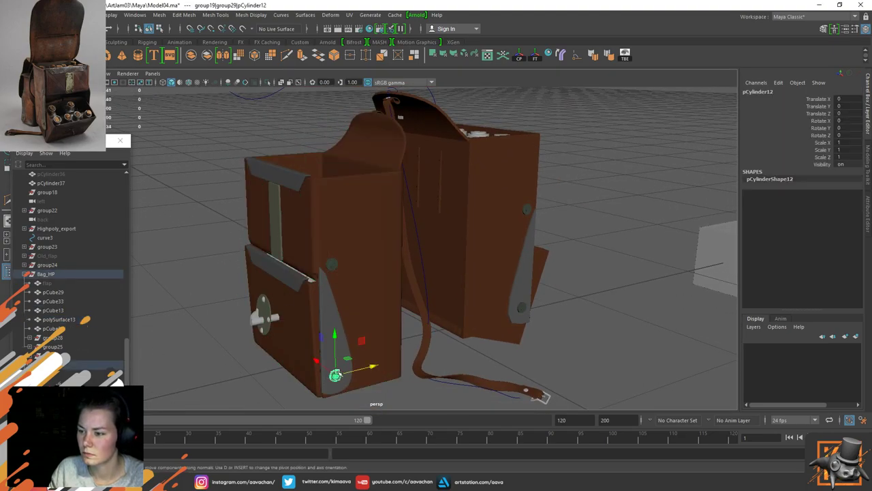
pyautogui.scroll(2, 319, 293)
pyautogui.keyDown('shift'); pyautogui.click(310, 311); pyautogui.keyUp('shift')
pyautogui.keyDown('shift'); pyautogui.click(340, 237); pyautogui.keyUp('shift')
pyautogui.keyDown('shift'); pyautogui.click(326, 269); pyautogui.keyUp('shift')
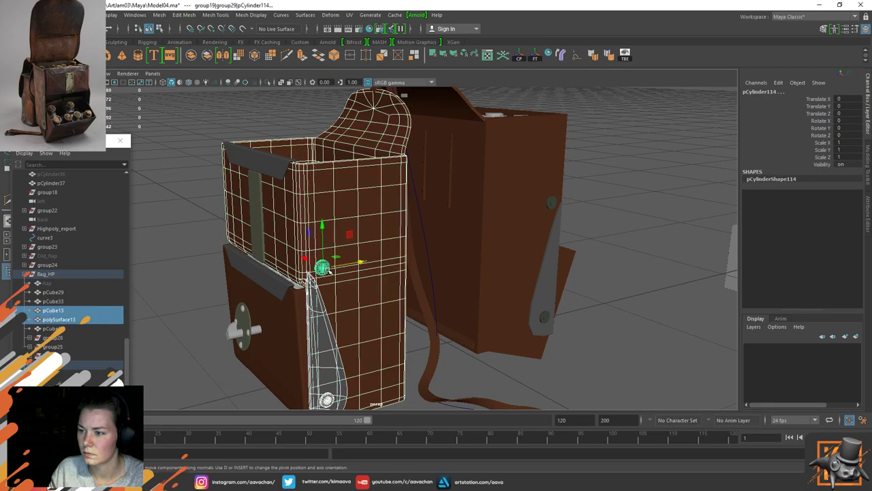
pyautogui.keyDown('shift'); pyautogui.click(265, 175); pyautogui.keyUp('shift')
pyautogui.keyDown('shift'); pyautogui.click(271, 160); pyautogui.keyUp('shift')
pyautogui.keyDown('shift'); pyautogui.click(252, 178); pyautogui.keyUp('shift')
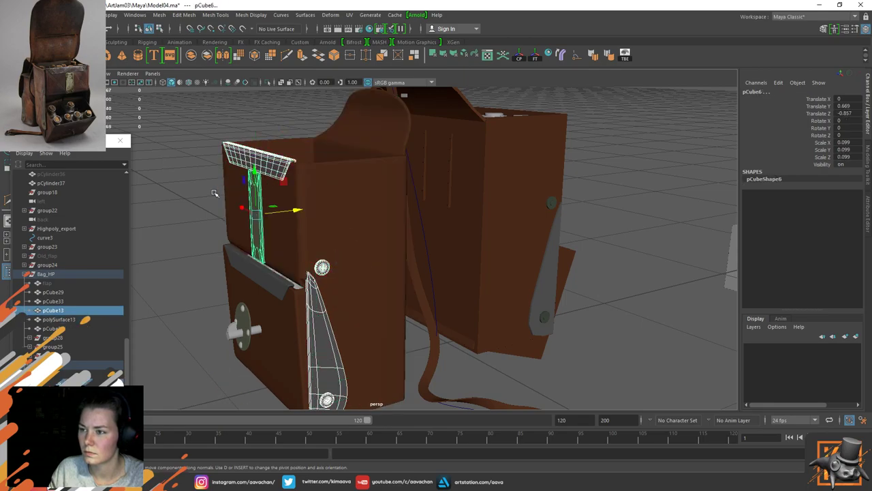
pyautogui.keyDown('alt'); pyautogui.moveTo(229, 227); pyautogui.dragTo(366, 228); pyautogui.keyUp('alt')
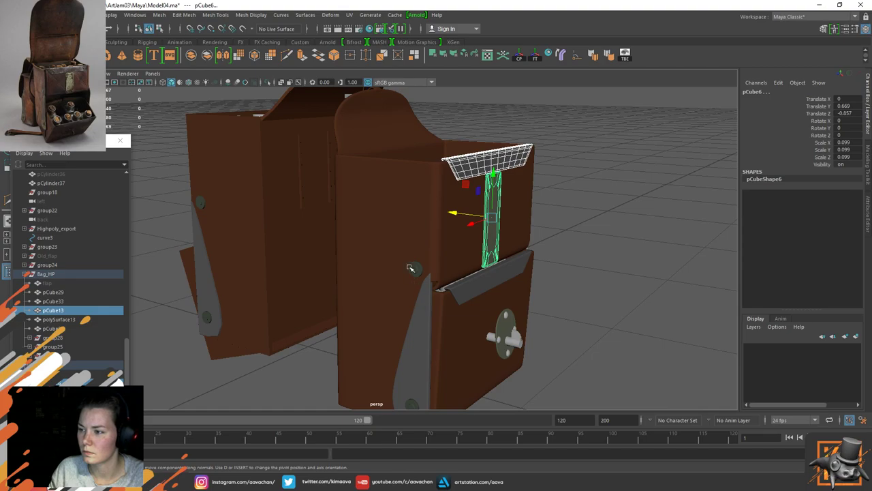
pyautogui.keyDown('shift'); pyautogui.click(422, 315); pyautogui.keyUp('shift')
pyautogui.keyDown('shift'); pyautogui.click(412, 405); pyautogui.keyUp('shift')
pyautogui.keyDown('shift'); pyautogui.click(370, 257); pyautogui.keyUp('shift')
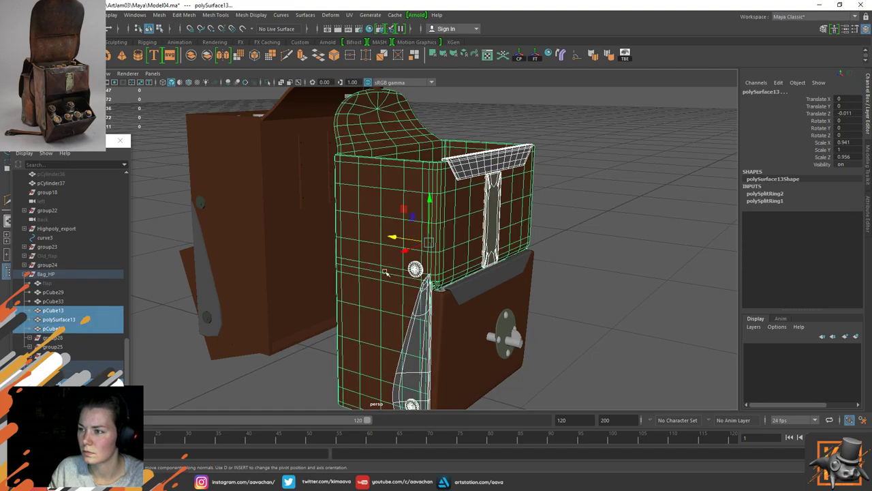
pyautogui.scroll(-3, 542, 246)
pyautogui.keyDown('alt'); pyautogui.moveTo(543, 246); pyautogui.dragTo(379, 242); pyautogui.keyUp('alt')
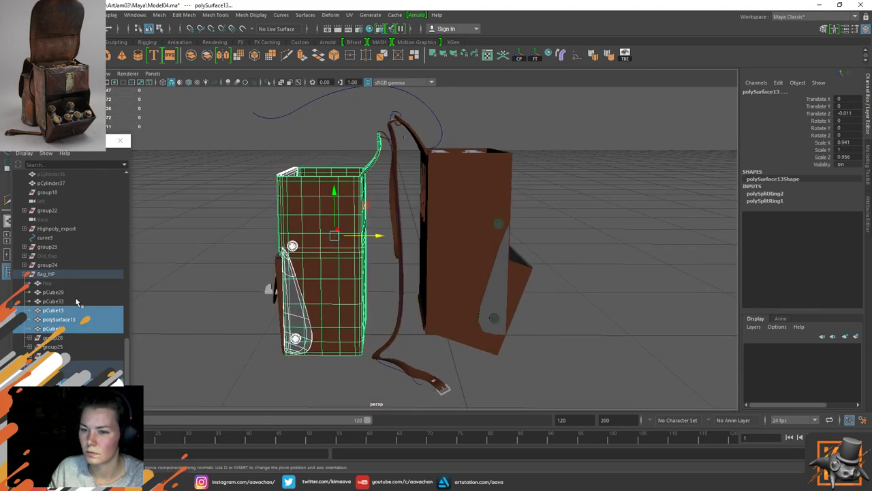
pyautogui.hotkey('ctrl', 'g')
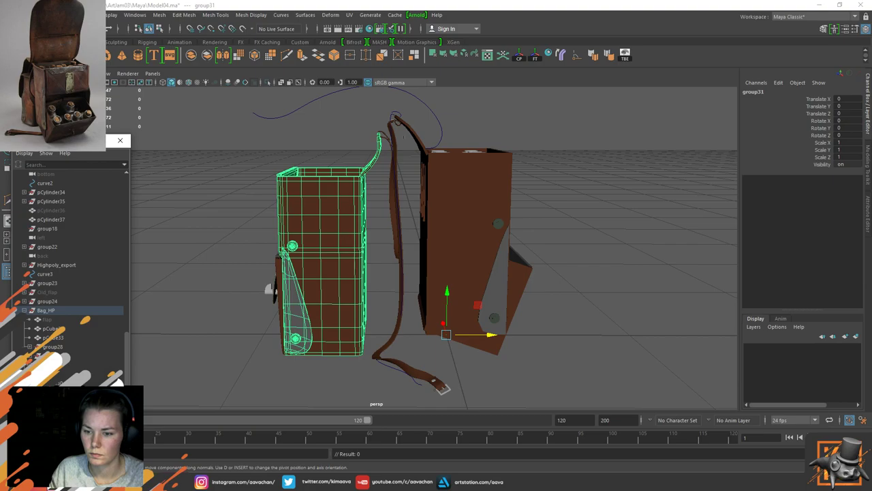
# Step: Examine which bag parts group28, its child spheres and pCube29 in Bag_HP represent
pyautogui.click(35, 347)
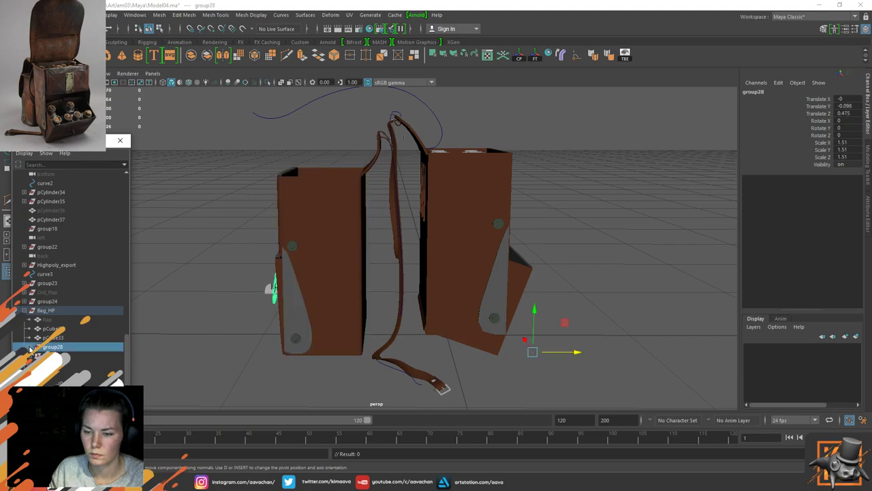
pyautogui.click(30, 348)
pyautogui.click(64, 365)
pyautogui.click(66, 374)
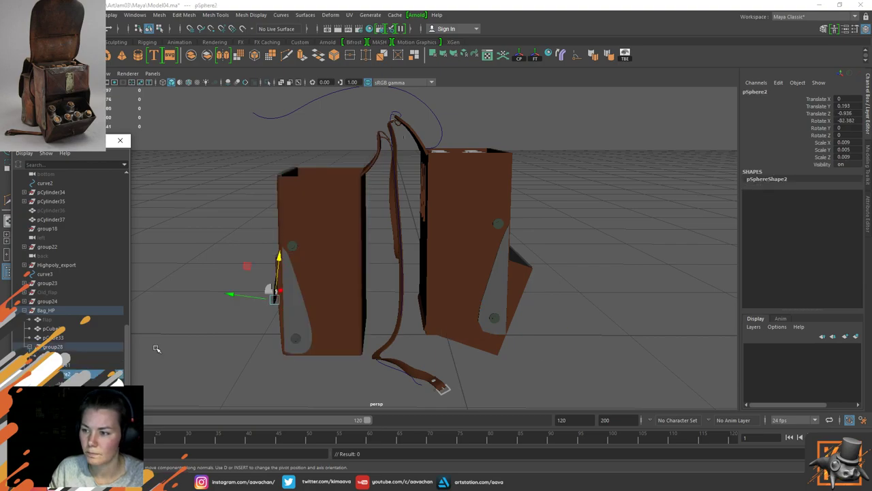
pyautogui.keyDown('alt'); pyautogui.moveTo(225, 321); pyautogui.dragTo(302, 324); pyautogui.keyUp('alt')
pyautogui.click(52, 348)
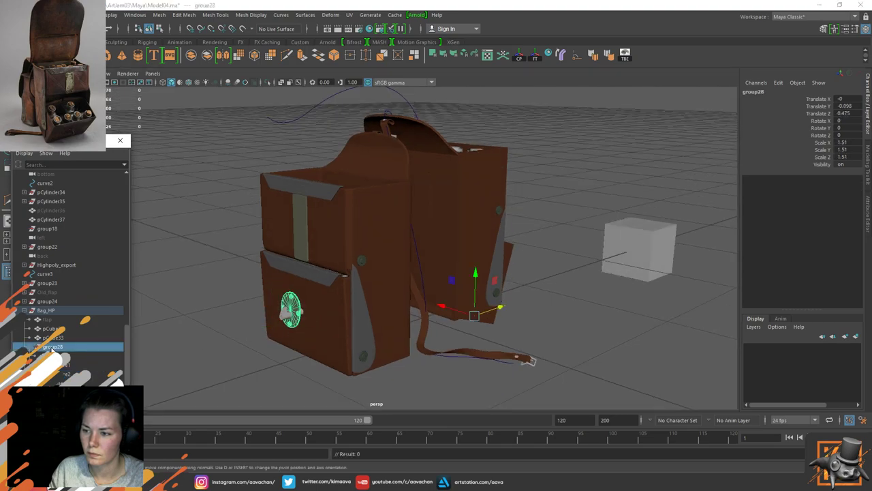
pyautogui.keyDown('alt'); pyautogui.moveTo(196, 328); pyautogui.dragTo(208, 273, button='middle'); pyautogui.keyUp('alt')
pyautogui.click(52, 328)
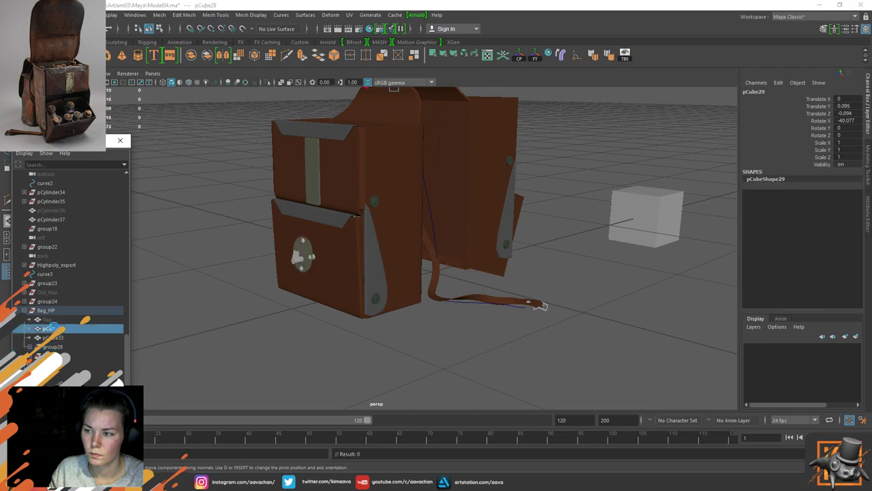
pyautogui.keyDown('alt'); pyautogui.moveTo(245, 232); pyautogui.dragTo(272, 295); pyautogui.keyUp('alt')
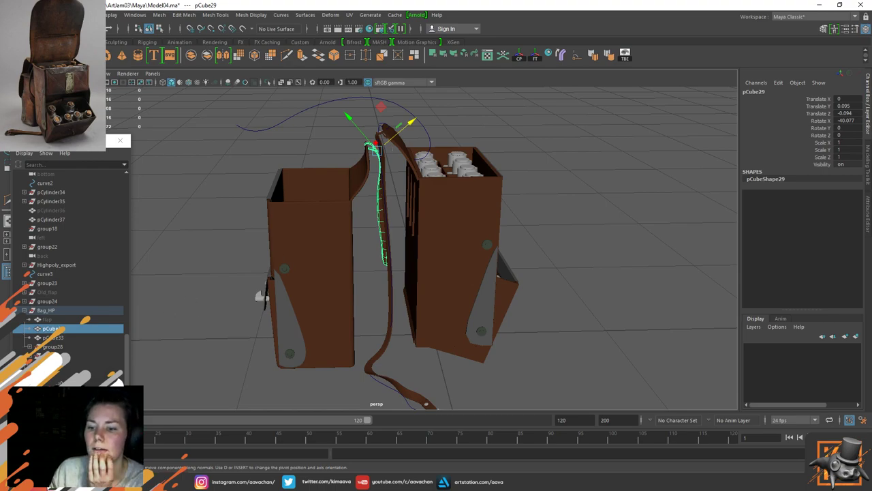
# Step: Show the scene in wireframe and delete the leftover empty groups in Bag_HP, including group19 and its child group29
pyautogui.hotkey('ctrl', 'g')
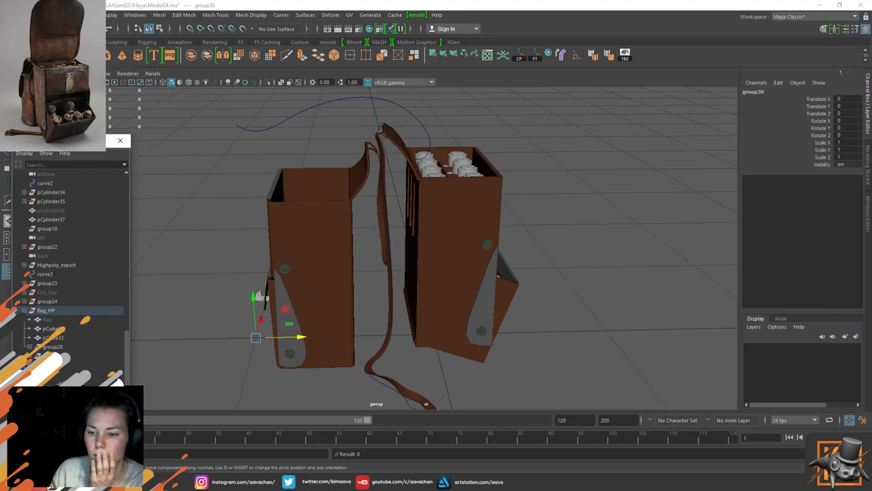
pyautogui.press('Up')
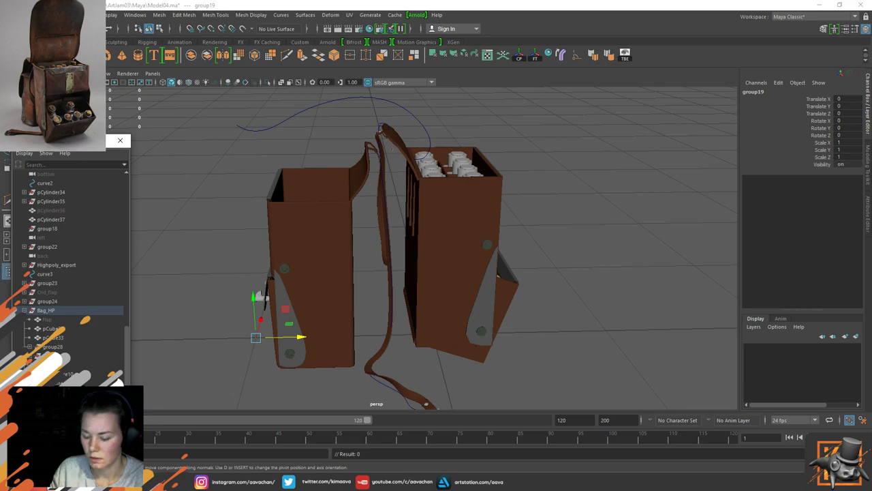
pyautogui.scroll(-2, 68, 366)
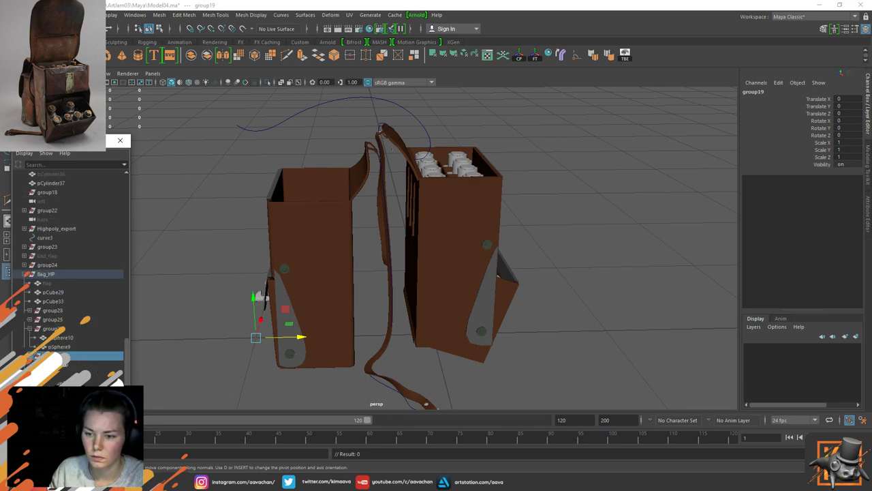
pyautogui.click(65, 366)
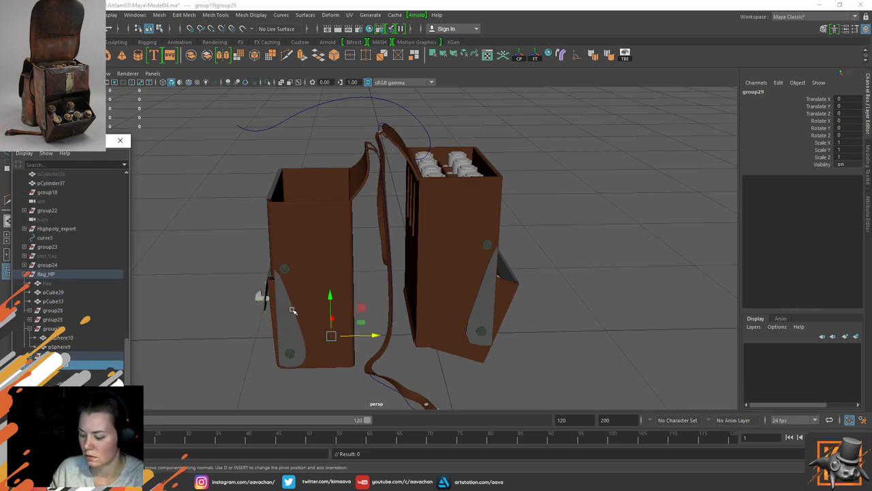
pyautogui.press('4')
pyautogui.hotkey('shift', 'p')
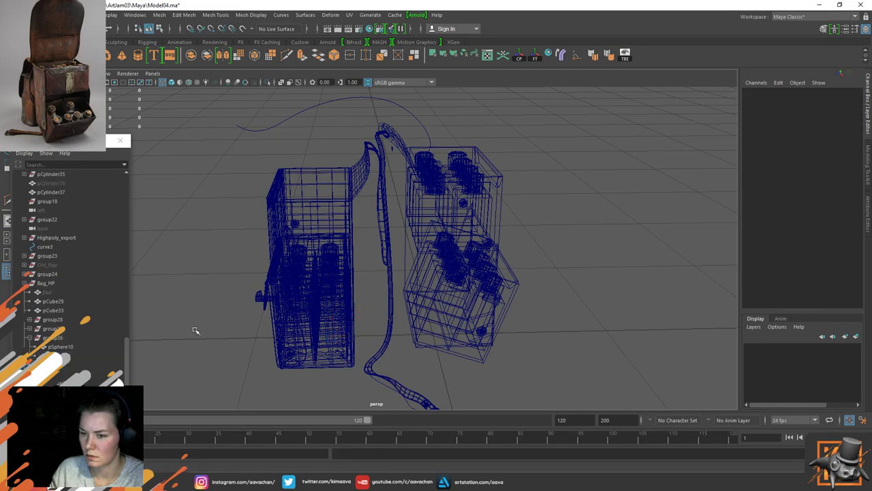
pyautogui.press('Delete')
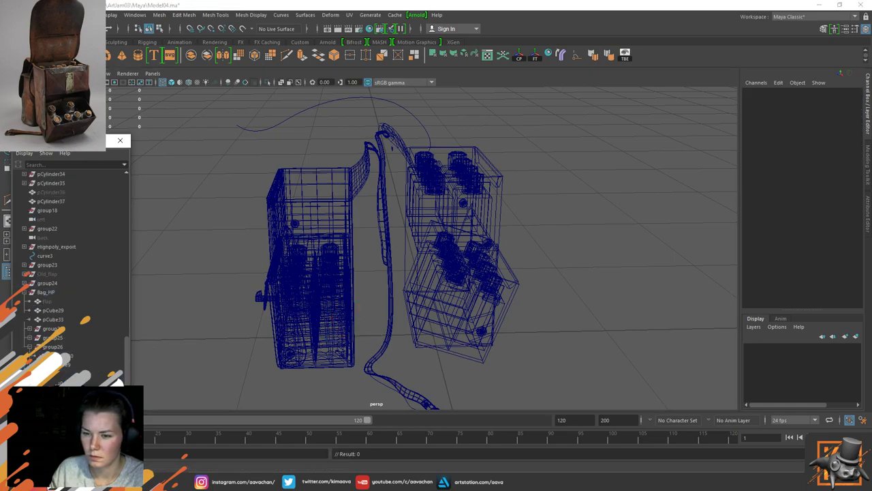
pyautogui.click(260, 297)
pyautogui.press('Delete')
pyautogui.scroll(1, 68, 259)
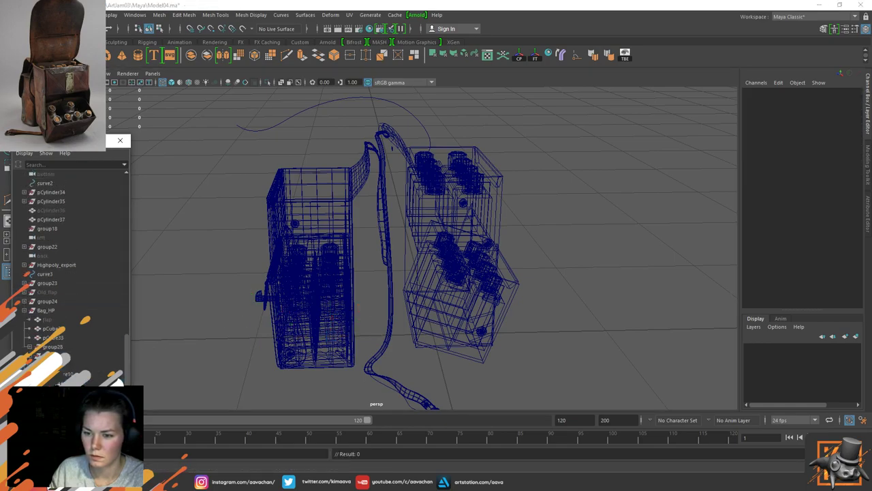
# Step: Check which bag parts group26 and group25 in Bag_HP represent
pyautogui.click(29, 356)
pyautogui.click(30, 348)
pyautogui.click(29, 348)
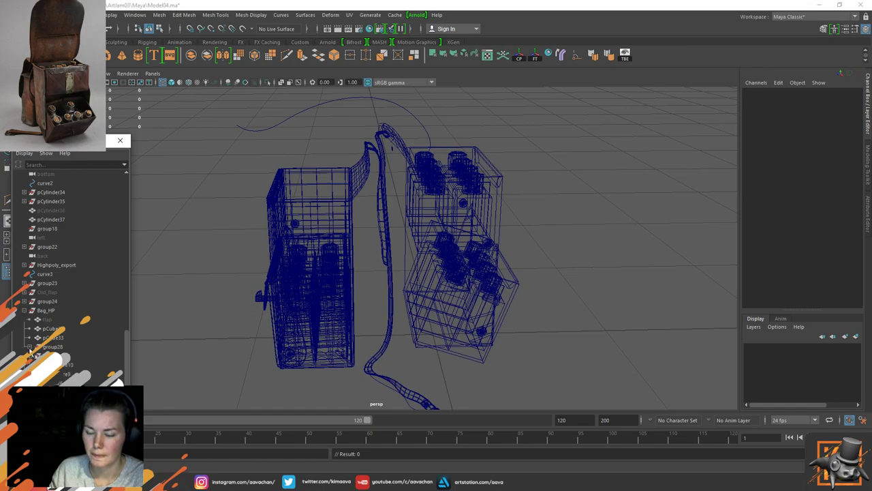
pyautogui.scroll(2, 31, 356)
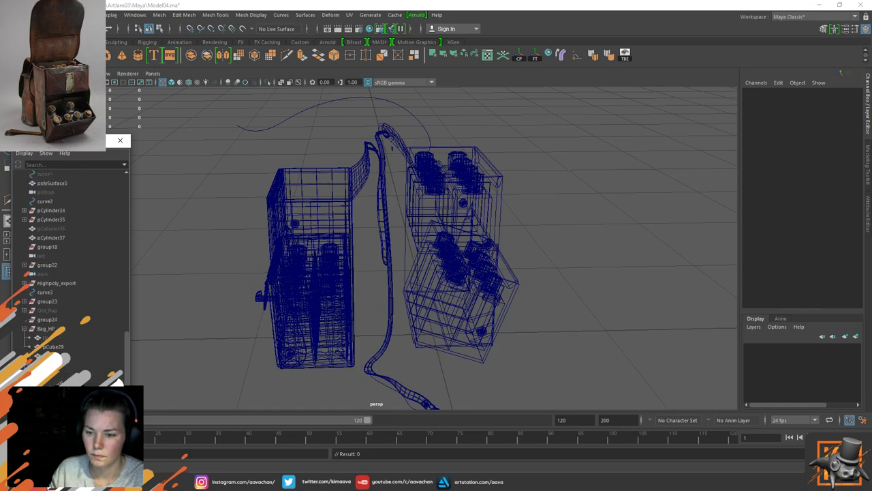
pyautogui.click(46, 328)
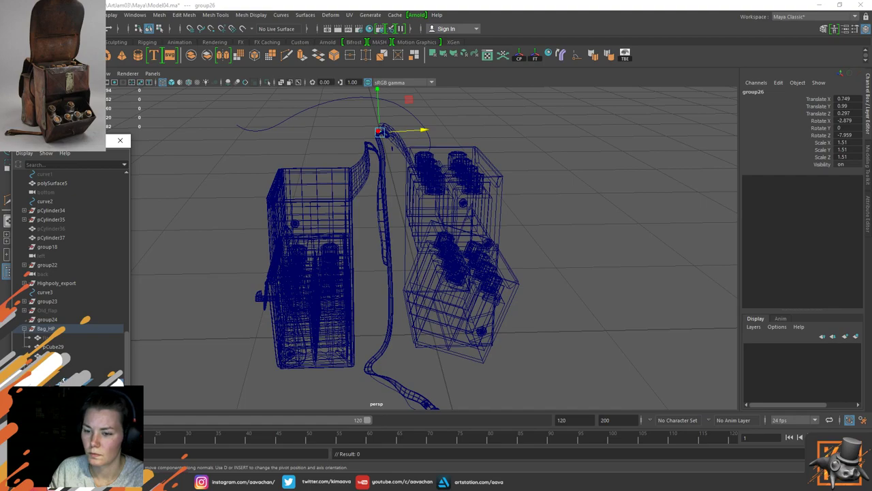
pyautogui.click(63, 379)
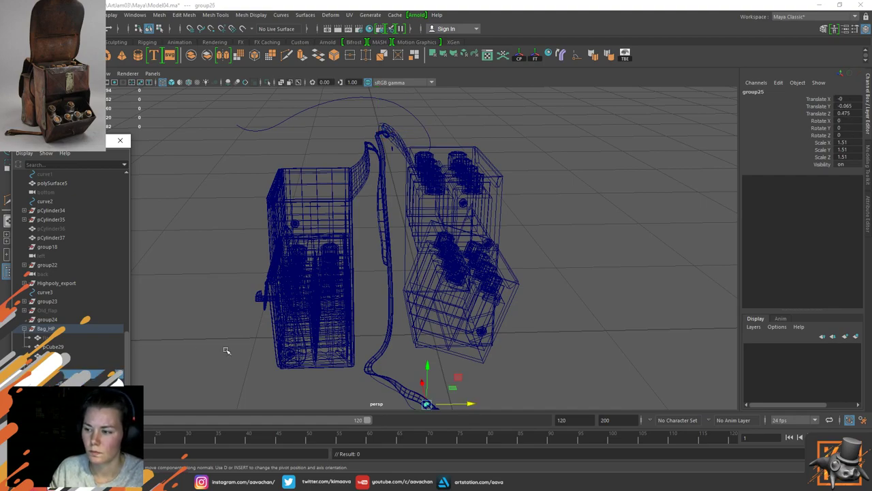
# Step: Group the long strap pCube33 with its rivets and end buckle, and name the new group BeltLong
pyautogui.moveTo(371, 132); pyautogui.dragTo(401, 176)
pyautogui.hotkey('ctrl', 'z')
pyautogui.keyDown('ctrl'); pyautogui.moveTo(475, 229); pyautogui.dragTo(396, 172); pyautogui.keyUp('ctrl')
pyautogui.moveTo(426, 334)
pyautogui.keyDown('alt'); pyautogui.mouseDown(button='middle')
pyautogui.moveTo(421, 282)
pyautogui.moveTo(416, 338)
pyautogui.mouseUp(button='middle'); pyautogui.keyUp('alt')
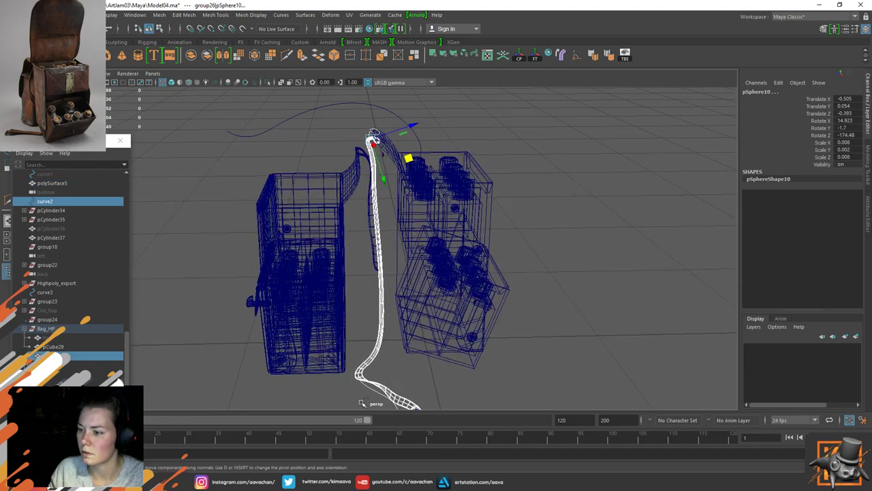
pyautogui.keyDown('ctrl'); pyautogui.click(378, 392); pyautogui.keyUp('ctrl')
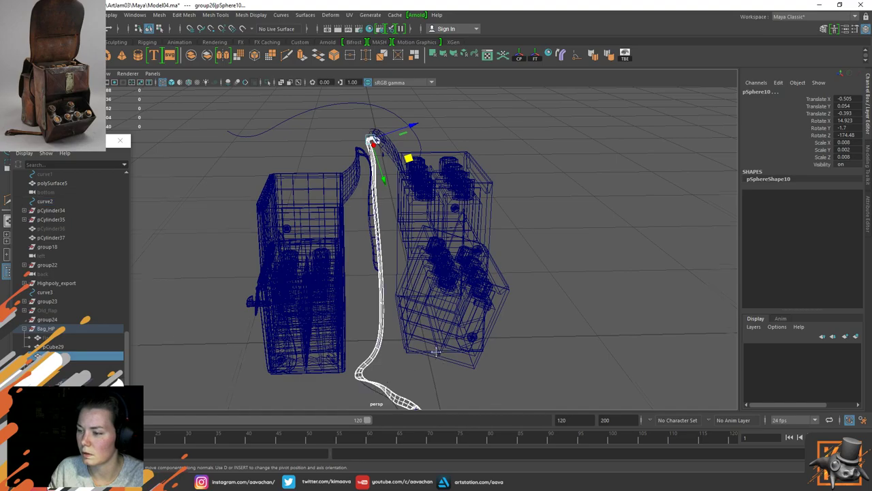
pyautogui.keyDown('alt'); pyautogui.moveTo(435, 351); pyautogui.dragTo(432, 294, button='middle'); pyautogui.keyUp('alt')
pyautogui.keyDown('alt'); pyautogui.moveTo(432, 294); pyautogui.dragTo(438, 328, button='right'); pyautogui.keyUp('alt')
pyautogui.scroll(-4, 475, 385)
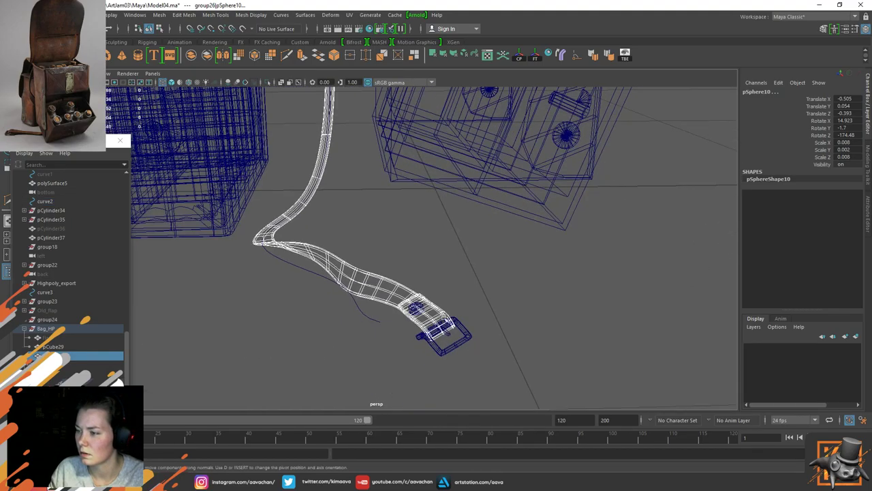
pyautogui.click(440, 326)
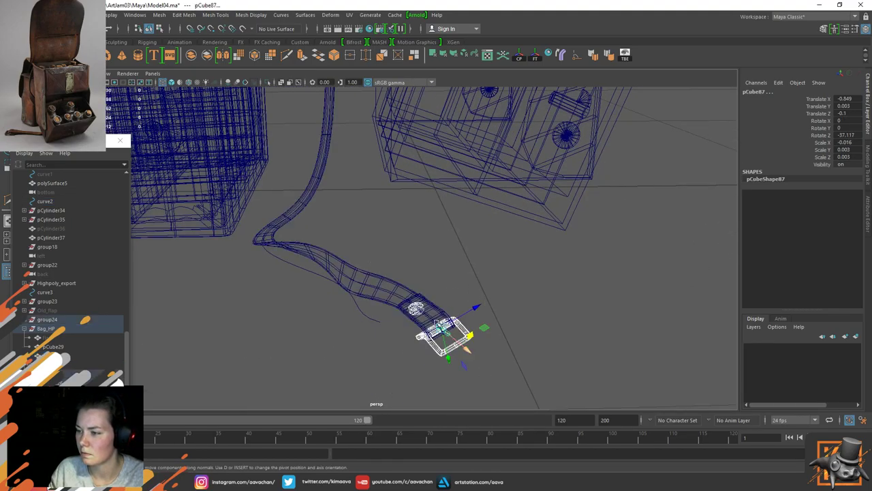
pyautogui.click(382, 285)
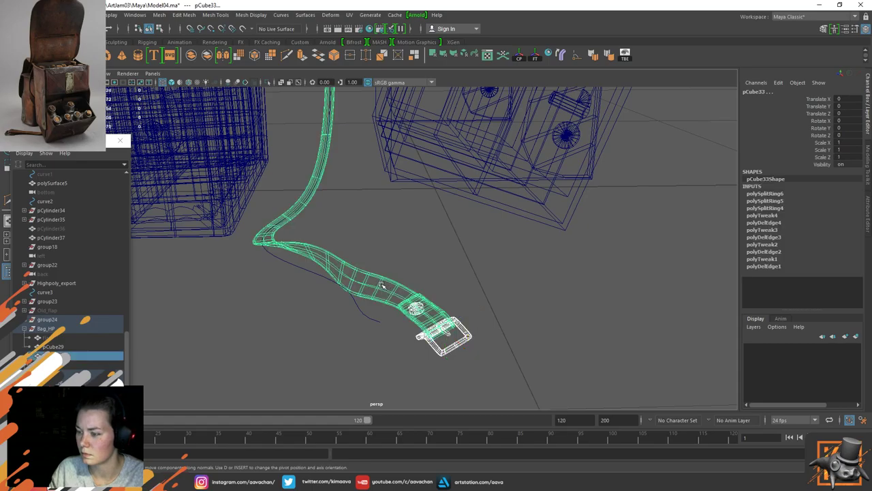
pyautogui.keyDown('alt'); pyautogui.moveTo(374, 188); pyautogui.dragTo(385, 300, button='middle'); pyautogui.keyUp('alt')
pyautogui.keyDown('alt'); pyautogui.moveTo(388, 272); pyautogui.dragTo(392, 252); pyautogui.keyUp('alt')
pyautogui.keyDown('alt'); pyautogui.moveTo(392, 252); pyautogui.dragTo(448, 137, button='middle'); pyautogui.keyUp('alt')
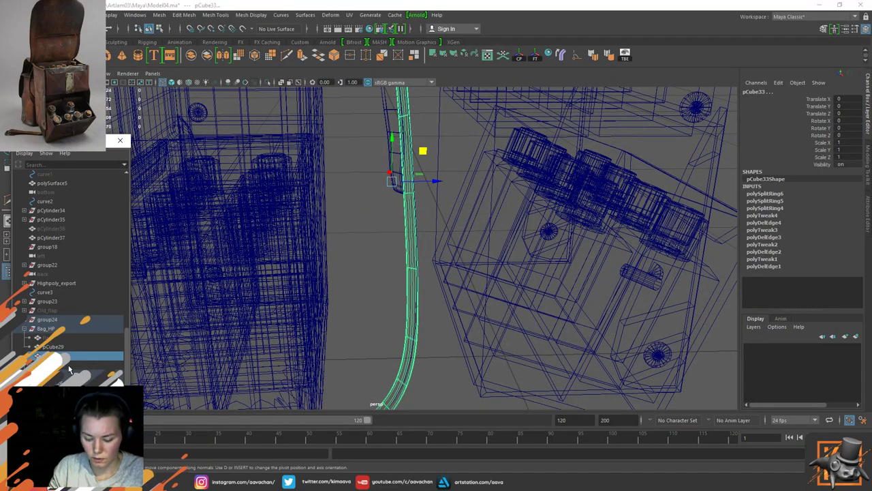
pyautogui.hotkey('ctrl', 'g')
pyautogui.press('w')
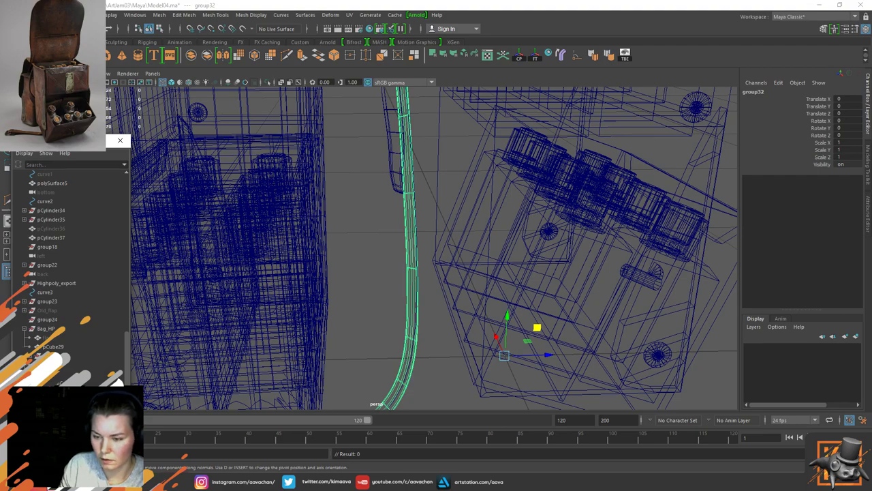
pyautogui.press('Return')
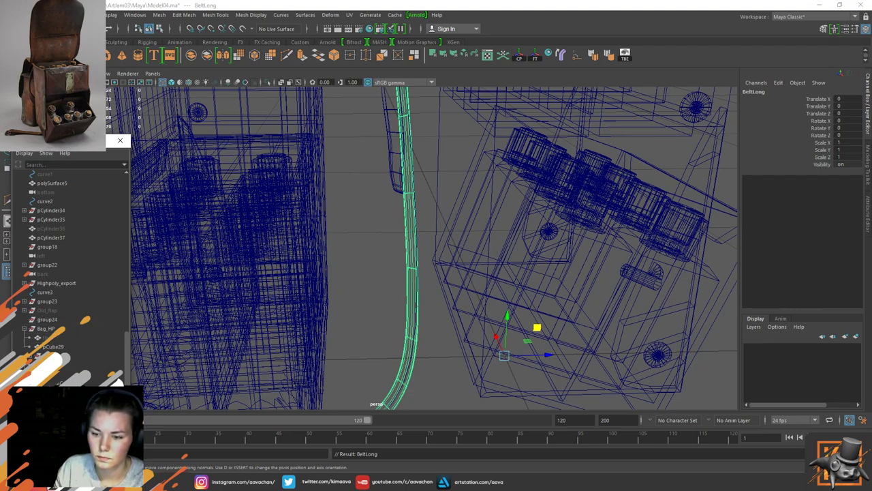
# Step: Move the BeltLong group into Bag_HP
pyautogui.click(62, 373)
pyautogui.click(61, 383)
pyautogui.moveTo(62, 383); pyautogui.dragTo(55, 330, button='middle')
pyautogui.click(55, 330)
pyautogui.click(61, 382)
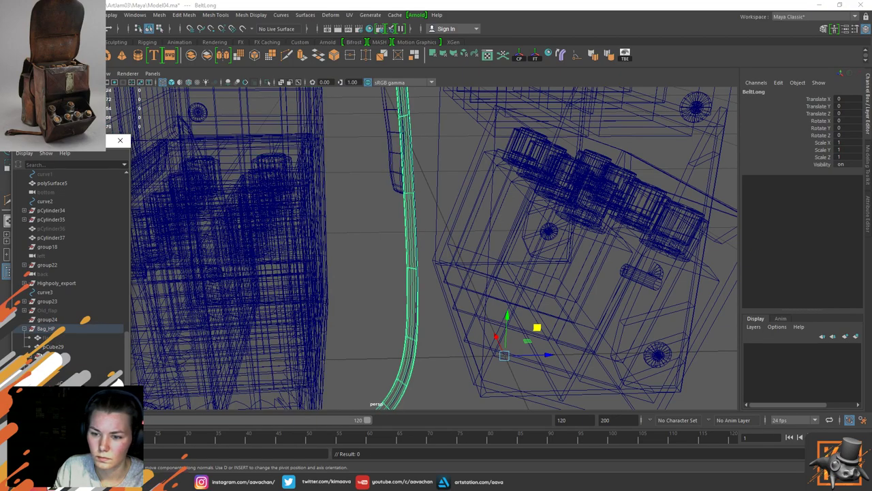
# Step: Examine which bag parts pCube29, pSphere3 and group28 in Bag_HP represent
pyautogui.keyDown('alt'); pyautogui.moveTo(310, 283); pyautogui.dragTo(356, 191); pyautogui.keyUp('alt')
pyautogui.click(366, 201)
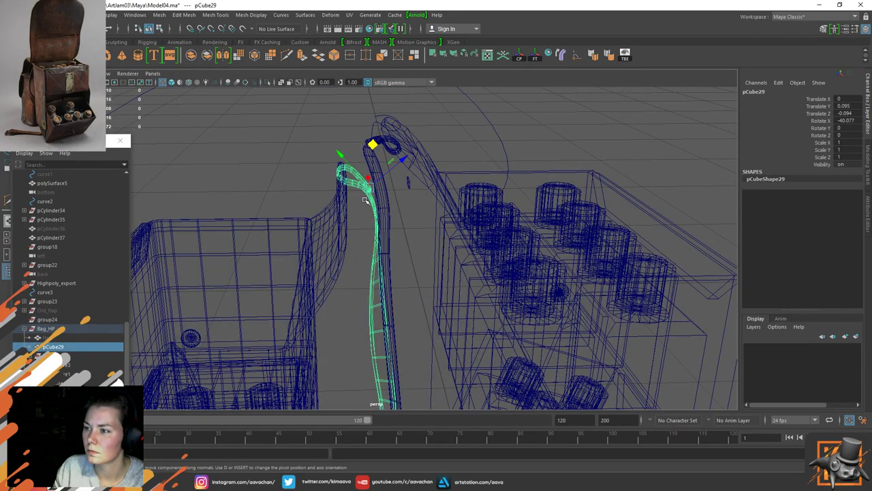
pyautogui.keyDown('alt'); pyautogui.moveTo(414, 221); pyautogui.dragTo(438, 222); pyautogui.keyUp('alt')
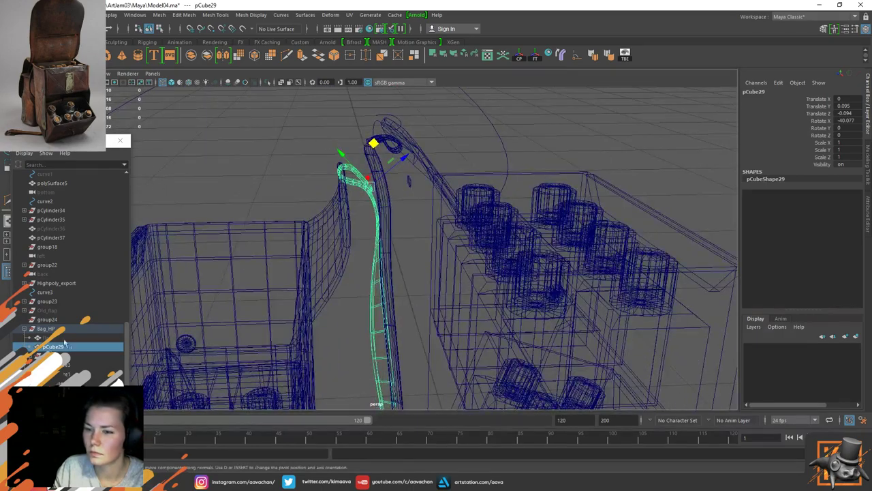
pyautogui.click(66, 364)
pyautogui.press('f')
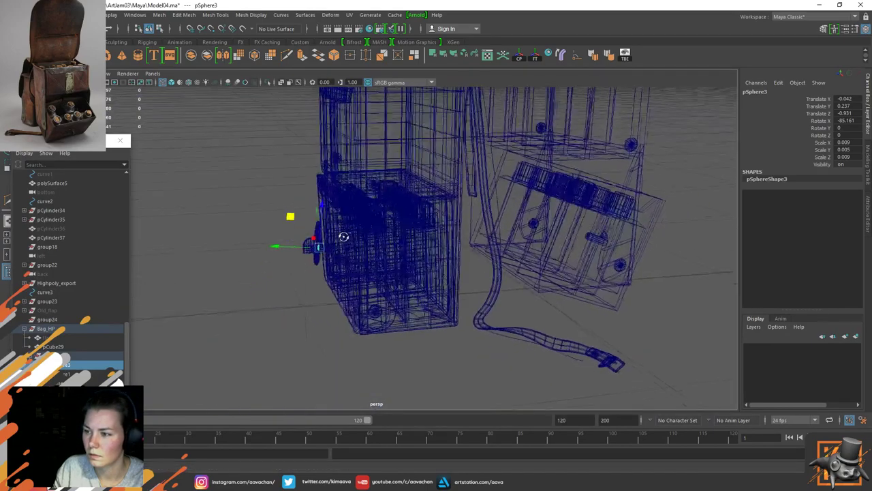
pyautogui.click(29, 357)
pyautogui.click(51, 356)
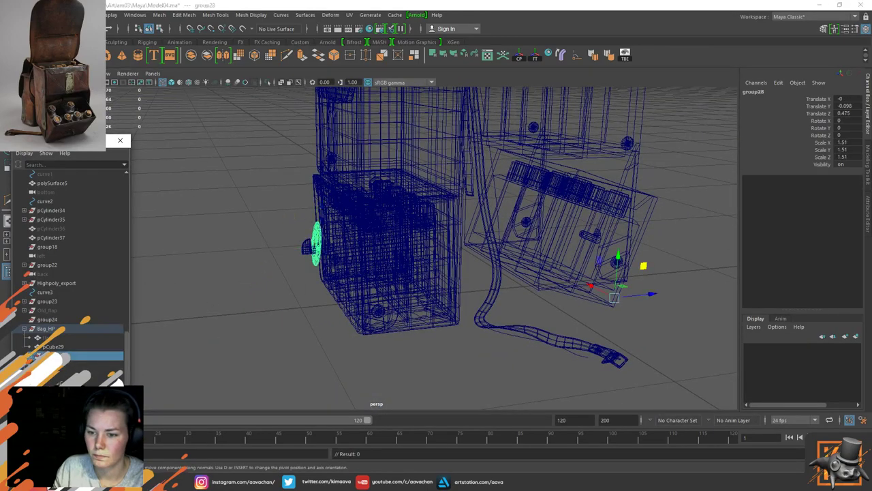
# Step: Delete the remaining leftover empty groups from Bag_HP
pyautogui.click(51, 365)
pyautogui.press('Delete')
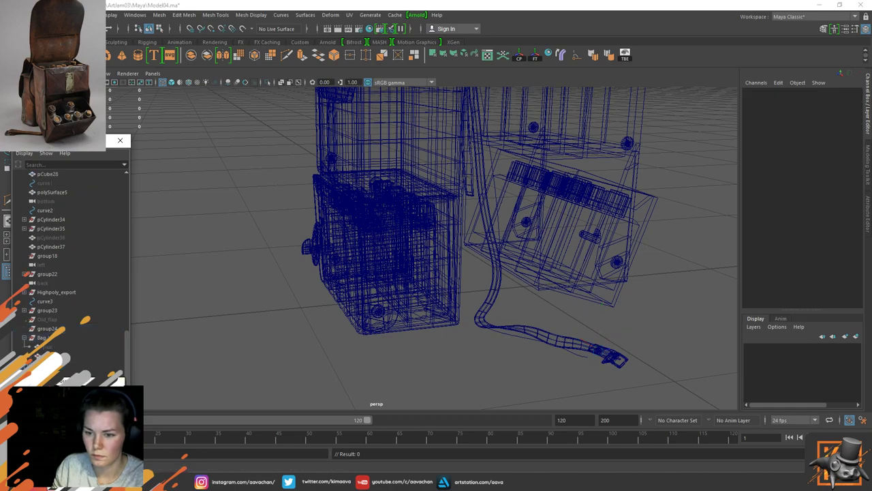
pyautogui.click(55, 364)
pyautogui.press('Delete')
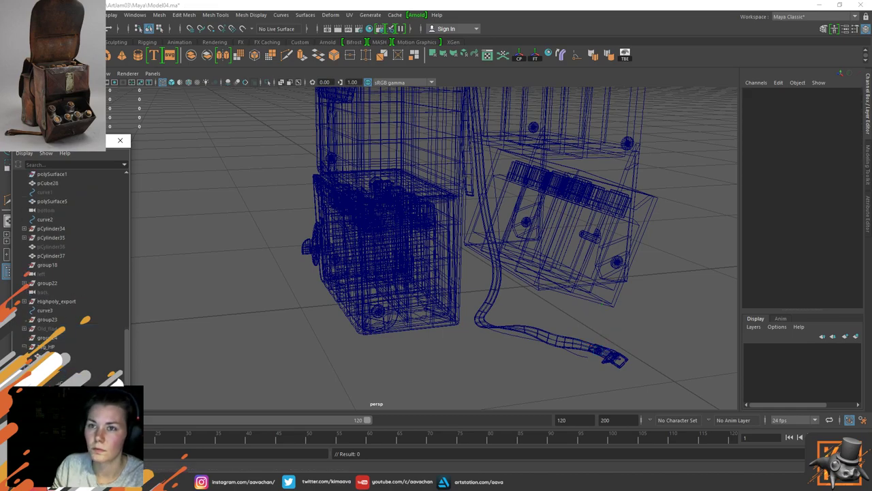
# Step: Save the scene as a new Maya ASCII version named Model05 in the ArtJam03 Maya folder
pyautogui.click(10, 15)
pyautogui.click(31, 66)
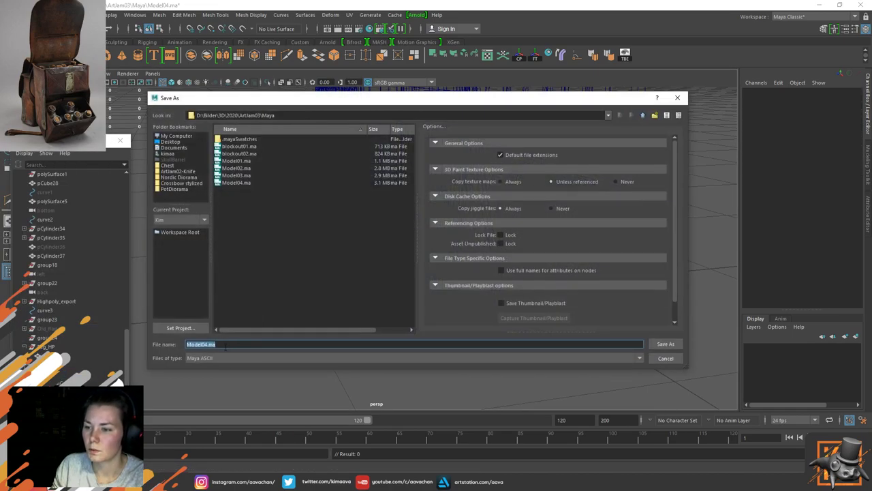
pyautogui.write('Model05')
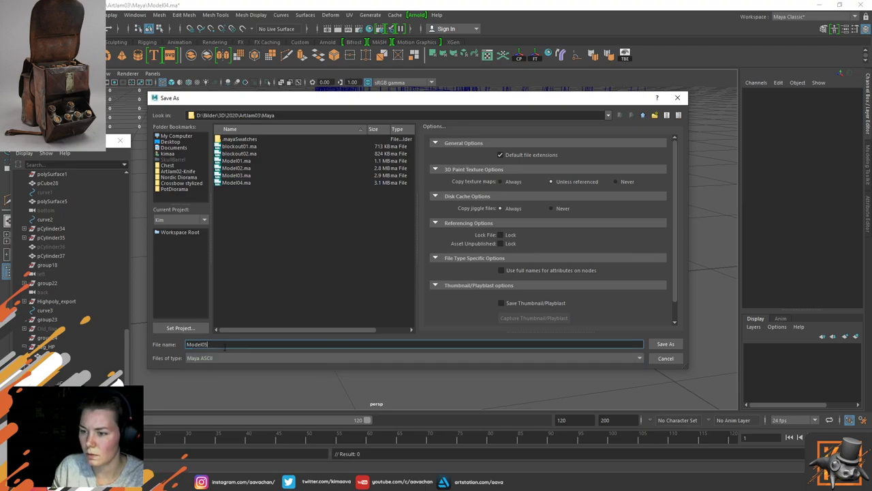
pyautogui.press('Return')
# Step: Show the scene shaded and rename the upper case group group31 in Bag_HP as MainBody
pyautogui.press('5')
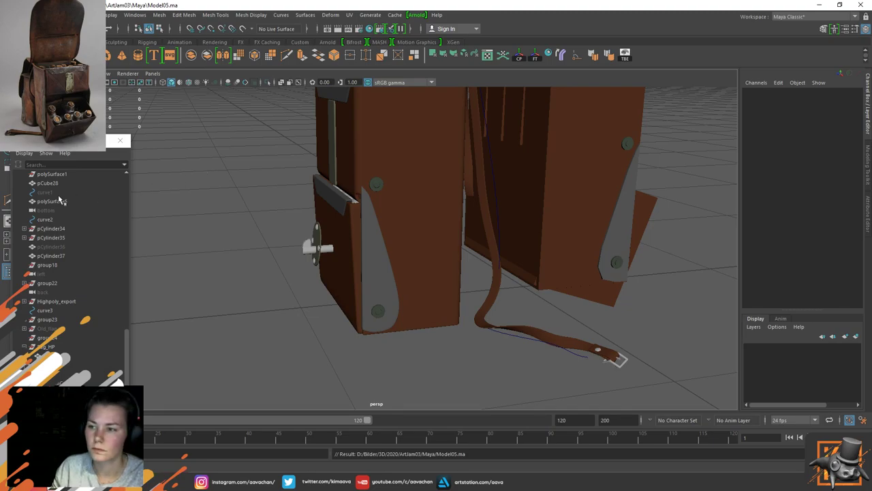
pyautogui.click(46, 347)
pyautogui.press('f')
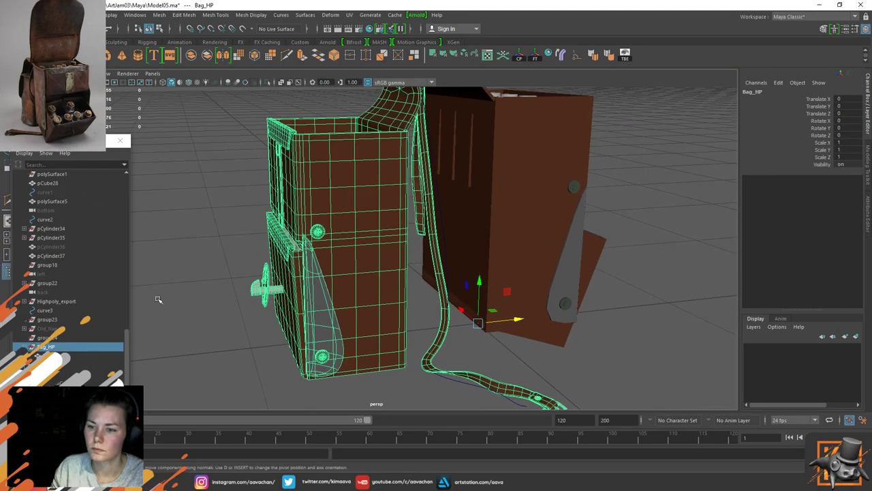
pyautogui.click(46, 392)
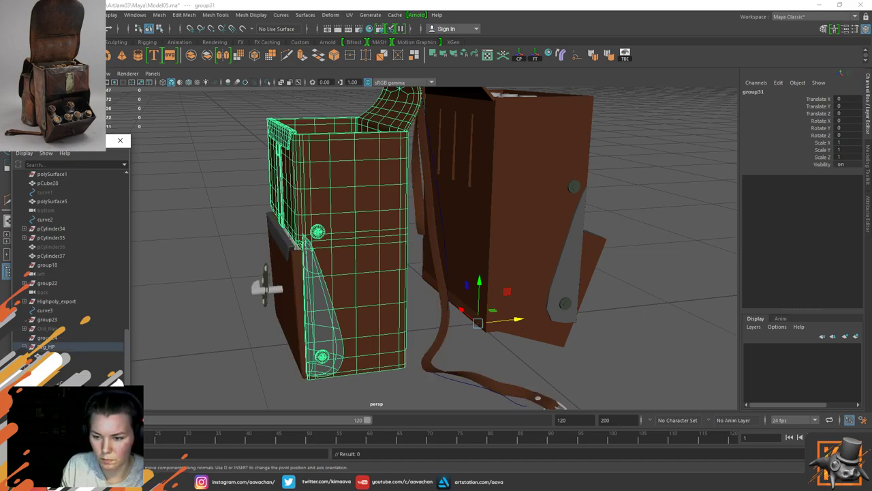
pyautogui.press('Down')
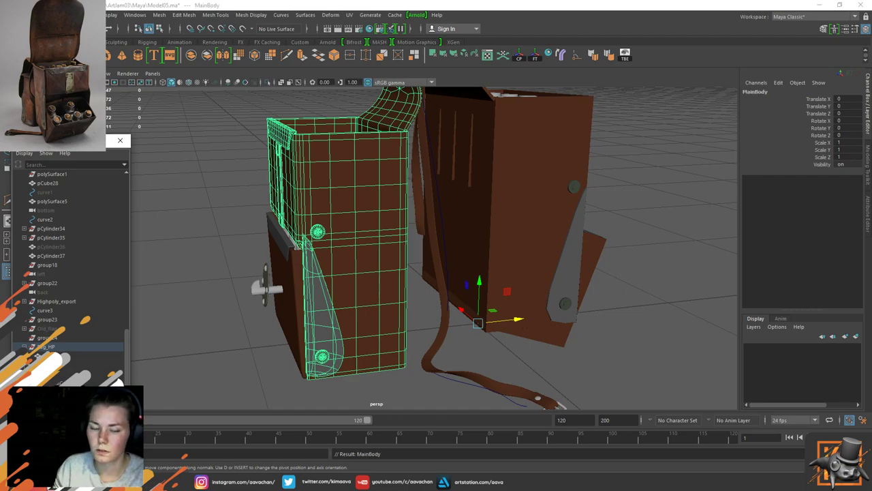
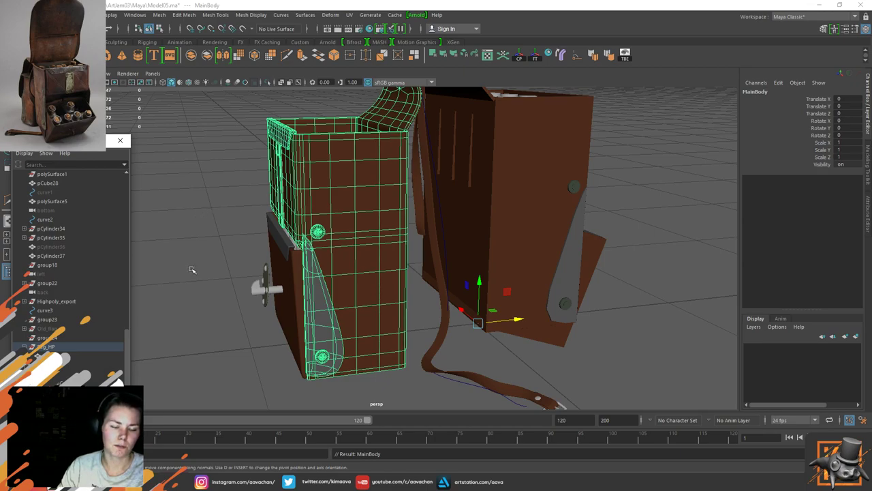
# Step: Check which parts the BeltLong and MainBody groups contain
pyautogui.scroll(2, 251, 300)
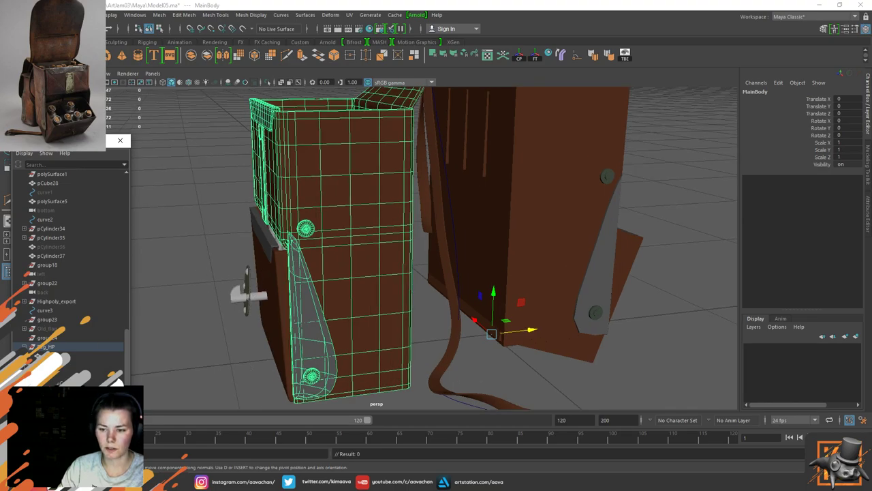
pyautogui.click(68, 392)
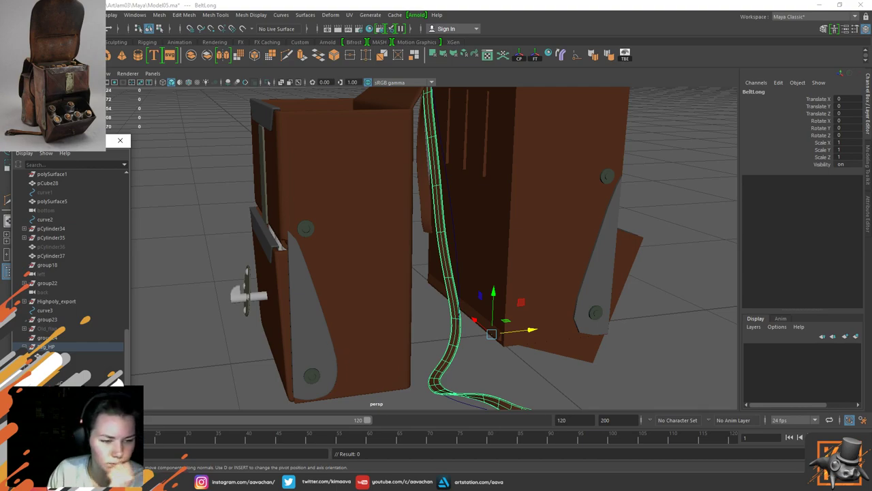
pyautogui.click(351, 259)
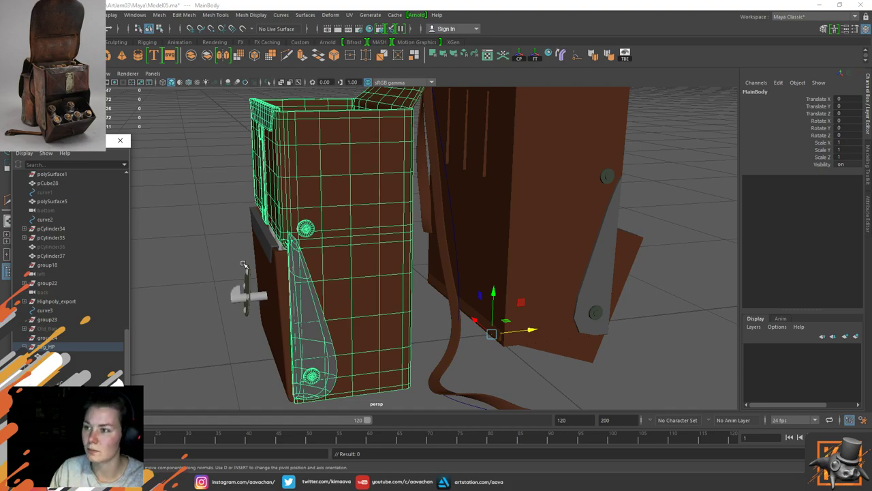
pyautogui.scroll(-2, 274, 237)
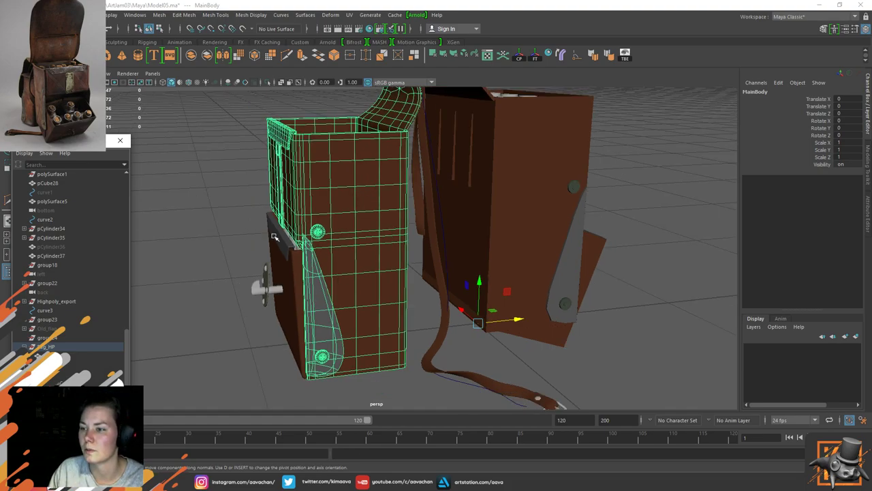
# Step: Duplicate the BottomCase and MainBody groups together
pyautogui.press('1')
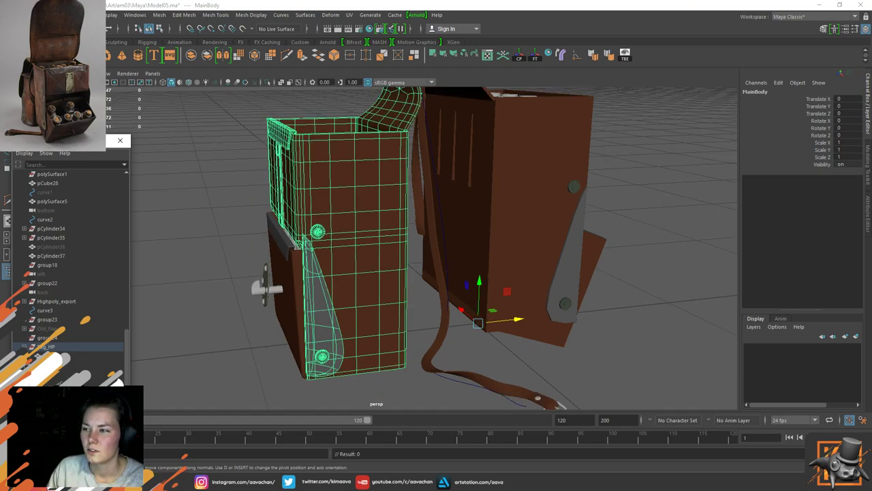
pyautogui.keyDown('shift'); pyautogui.click(445, 313); pyautogui.keyUp('shift')
pyautogui.click(61, 381)
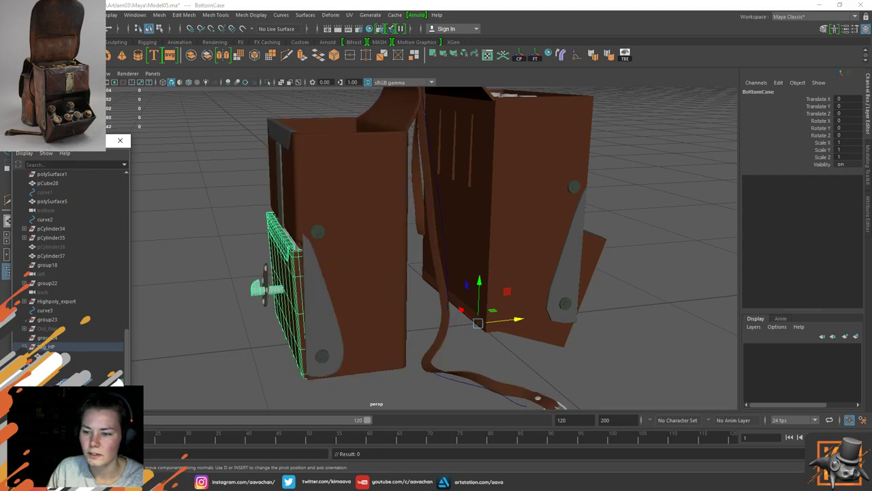
pyautogui.keyDown('ctrl'); pyautogui.click(60, 392); pyautogui.keyUp('ctrl')
pyautogui.scroll(-5, 338, 342)
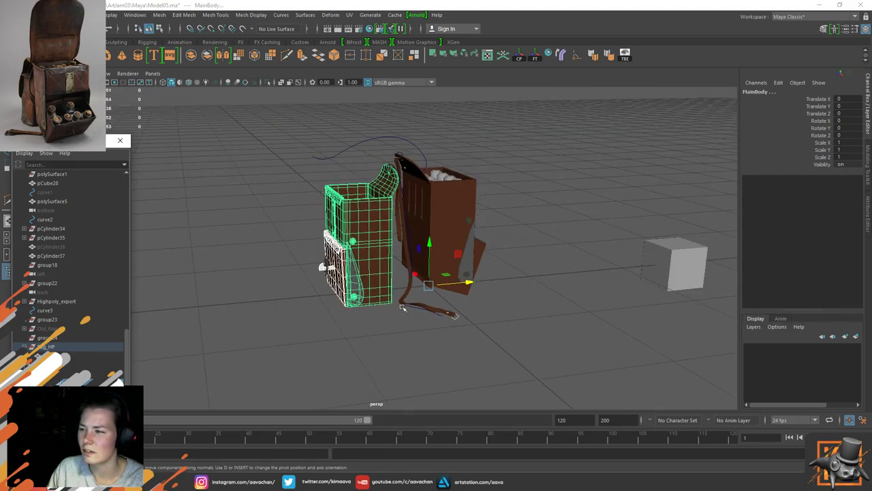
pyautogui.keyDown('alt'); pyautogui.moveTo(404, 308); pyautogui.dragTo(404, 289); pyautogui.keyUp('alt')
pyautogui.keyDown('alt'); pyautogui.moveTo(400, 287); pyautogui.dragTo(330, 306, button='middle'); pyautogui.keyUp('alt')
pyautogui.hotkey('ctrl', 'd')
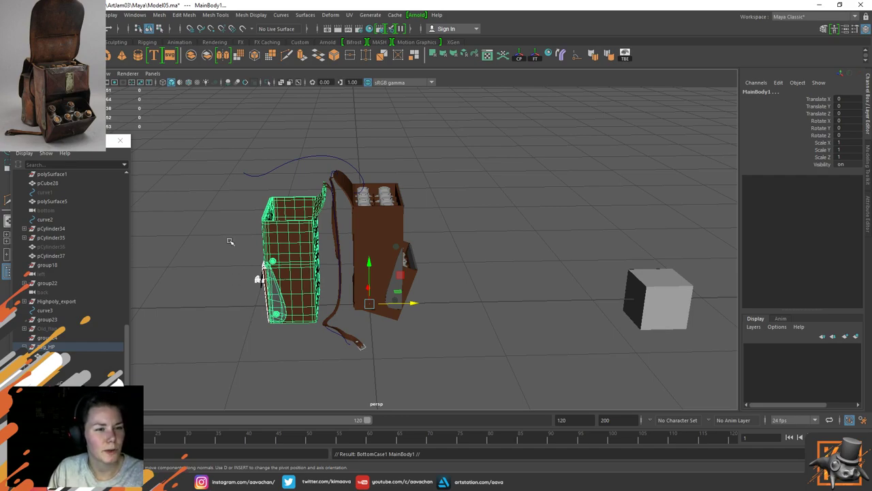
pyautogui.keyDown('alt'); pyautogui.moveTo(277, 339); pyautogui.dragTo(370, 271, button='right'); pyautogui.keyUp('alt')
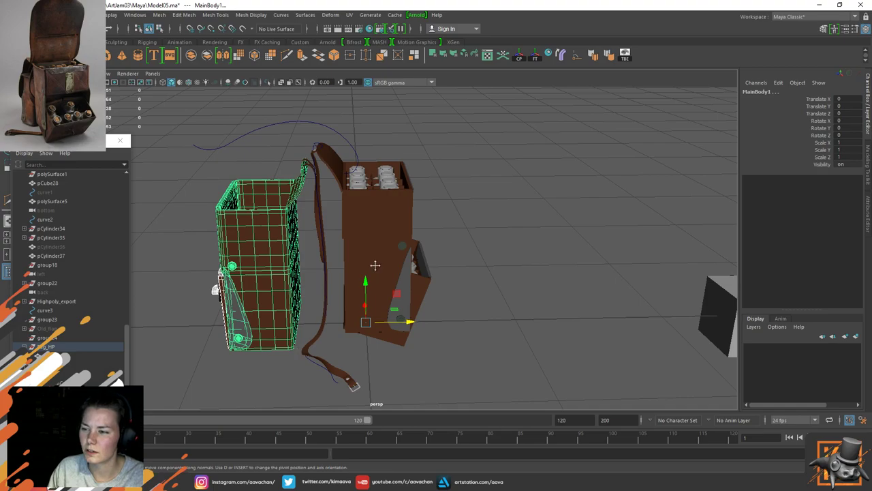
# Step: Try to mirror both duplicated case groups together by centering their pivots and setting Scale Z to -1
pyautogui.keyDown('alt'); pyautogui.moveTo(376, 265); pyautogui.dragTo(405, 258, button='middle'); pyautogui.keyUp('alt')
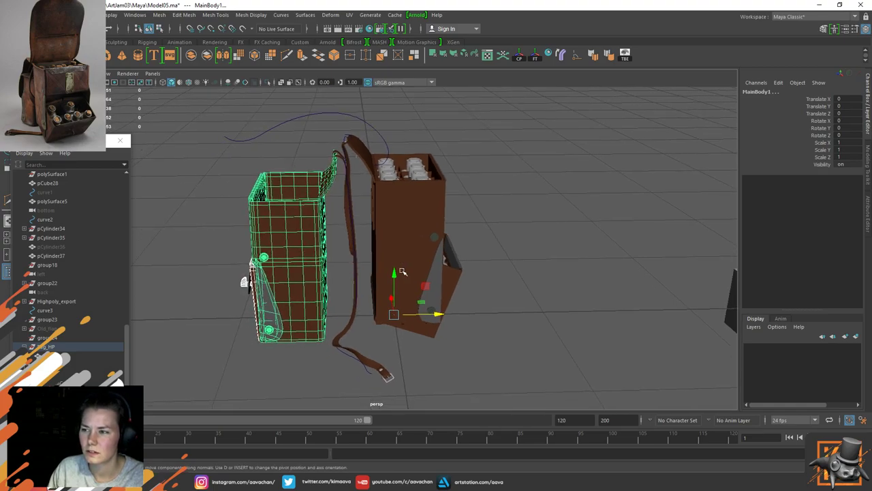
pyautogui.click(519, 58)
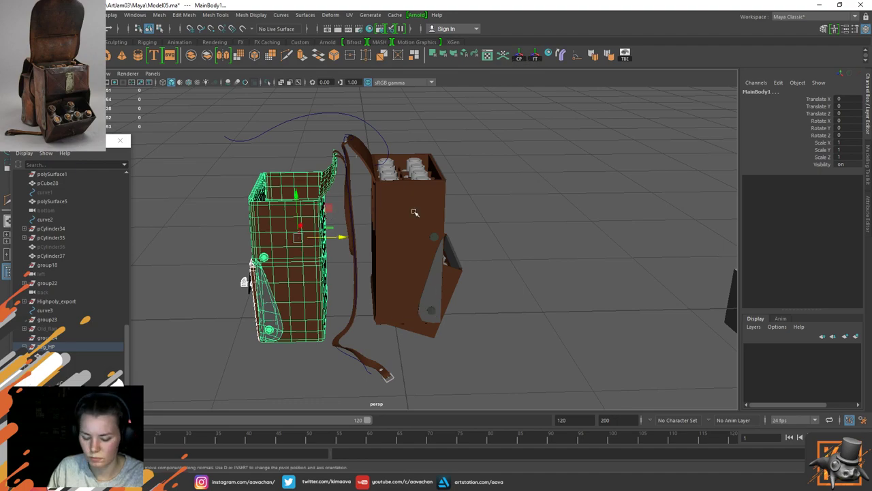
pyautogui.click(847, 156)
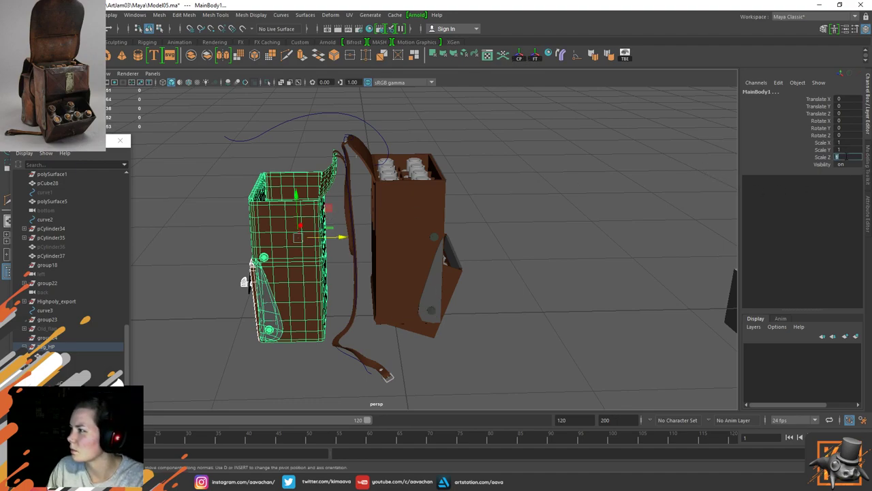
pyautogui.write('-1')
pyautogui.press('Return')
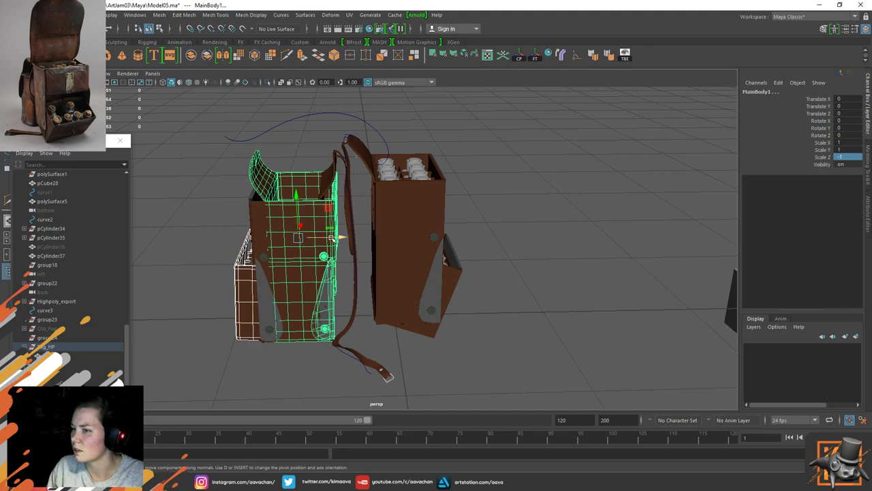
pyautogui.moveTo(334, 238); pyautogui.dragTo(596, 235)
pyautogui.hotkey('ctrl', 'z')
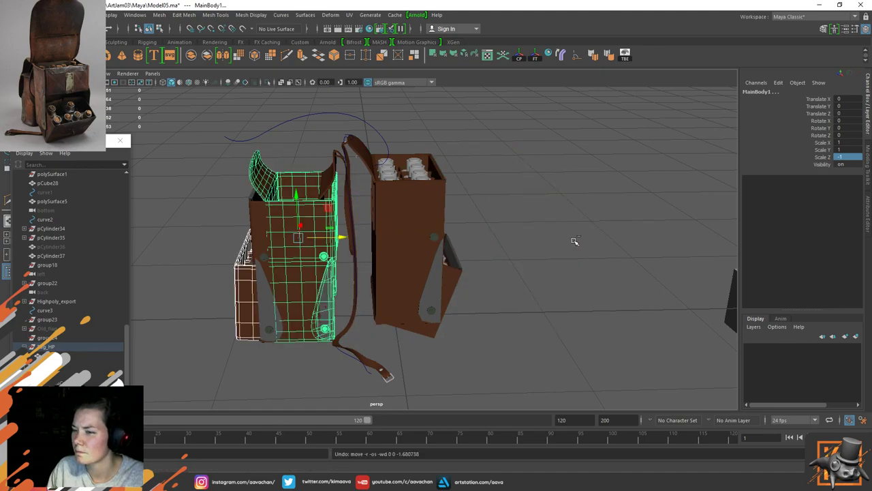
pyautogui.hotkey('ctrl', 'z')
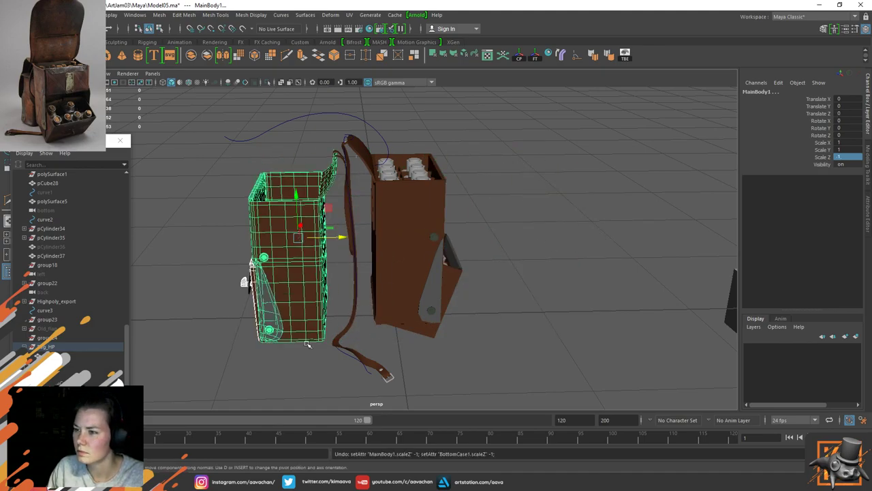
pyautogui.hotkey('ctrl', 'z')
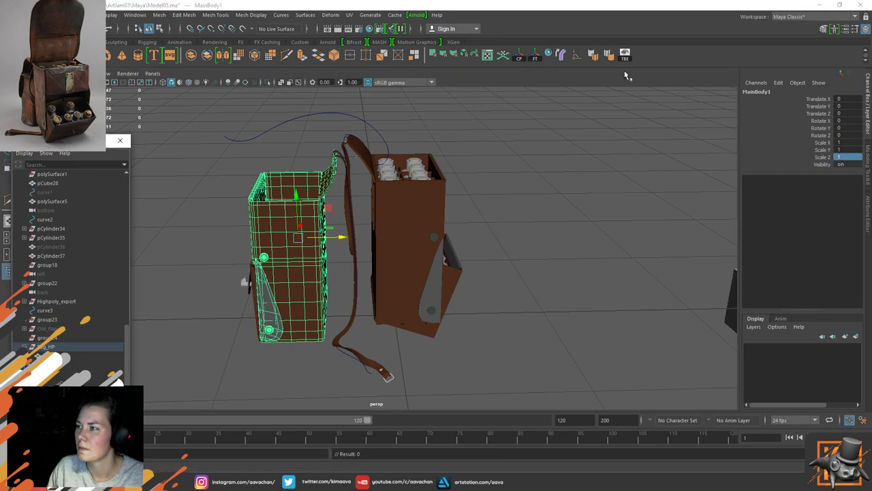
# Step: Mirror the duplicated MainBody group by setting its Scale Z to -1
pyautogui.doubleClick(845, 157)
pyautogui.write('-')
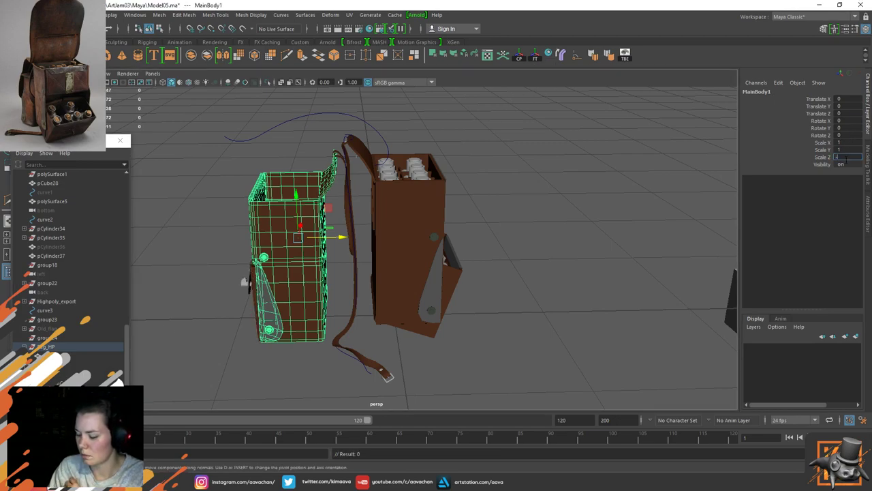
pyautogui.write('1')
pyautogui.press('Return')
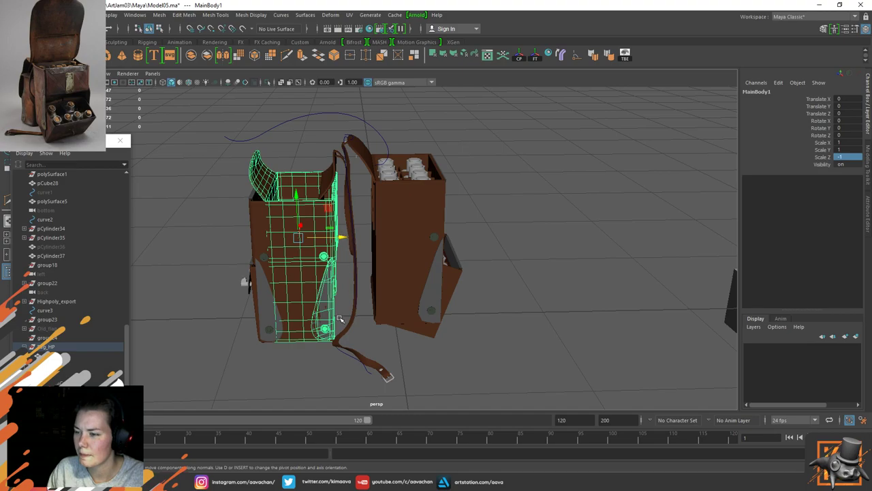
# Step: Isolate the mirrored MainBody copy and snap its pivot to the center of its upper side rivet
pyautogui.scroll(3, 341, 319)
pyautogui.press('1')
pyautogui.hotkey('ctrl', '1')
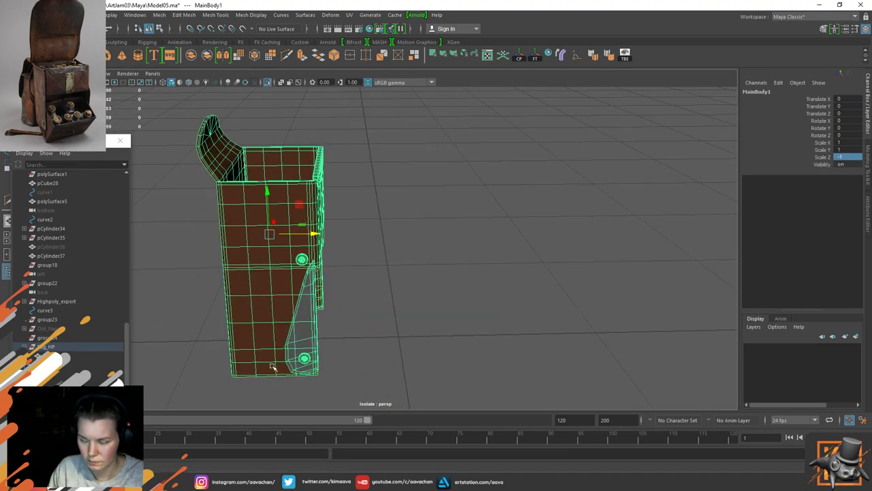
pyautogui.scroll(3, 271, 368)
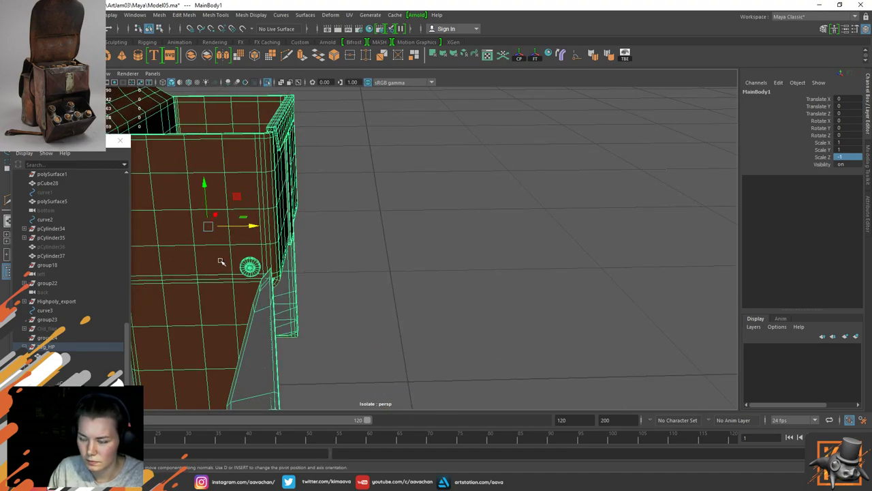
pyautogui.keyDown('alt'); pyautogui.moveTo(178, 261); pyautogui.dragTo(259, 235, button='middle'); pyautogui.keyUp('alt')
pyautogui.scroll(2, 325, 312)
pyautogui.scroll(3, 325, 312)
pyautogui.press('d')
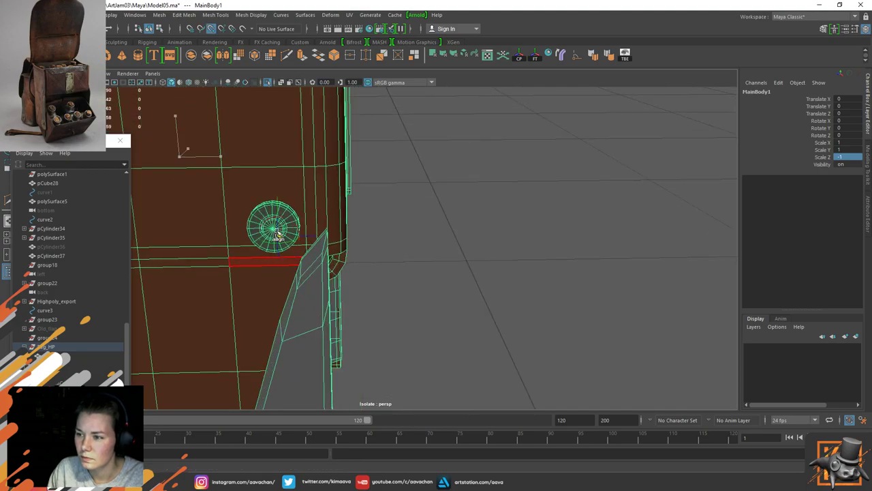
pyautogui.click(273, 228)
# Step: Show the whole scene again and snap the MainBody copy onto the matching upper rivet of the front blockout case
pyautogui.hotkey('ctrl', '1')
pyautogui.scroll(-6, 402, 257)
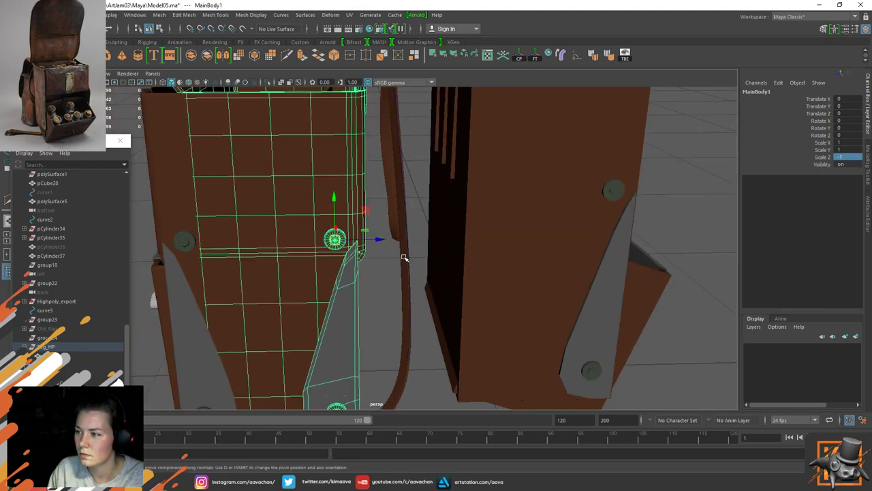
pyautogui.press('v')
pyautogui.moveTo(353, 243); pyautogui.dragTo(508, 236)
pyautogui.keyDown('alt'); pyautogui.moveTo(480, 266); pyautogui.dragTo(452, 255); pyautogui.keyUp('alt')
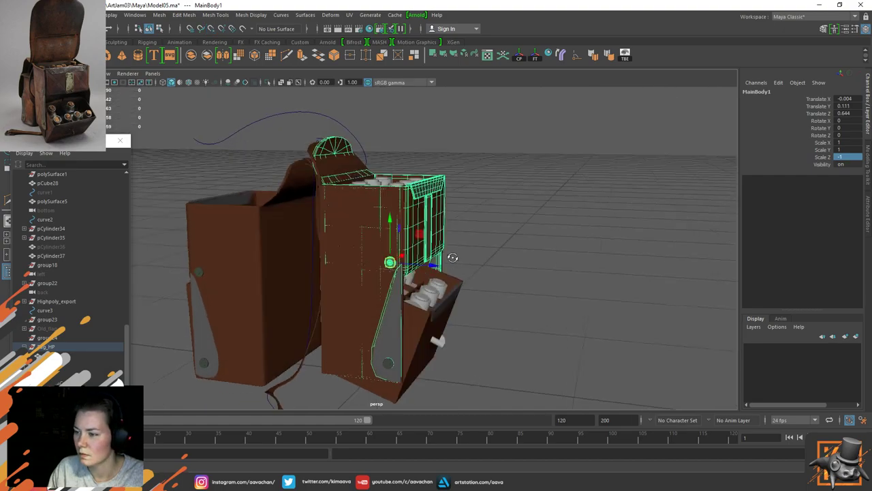
pyautogui.scroll(8, 384, 304)
pyautogui.keyDown('alt'); pyautogui.moveTo(430, 348); pyautogui.dragTo(409, 316, button='middle'); pyautogui.keyUp('alt')
pyautogui.keyDown('alt'); pyautogui.moveTo(407, 315); pyautogui.dragTo(389, 301); pyautogui.keyUp('alt')
pyautogui.scroll(-6, 415, 345)
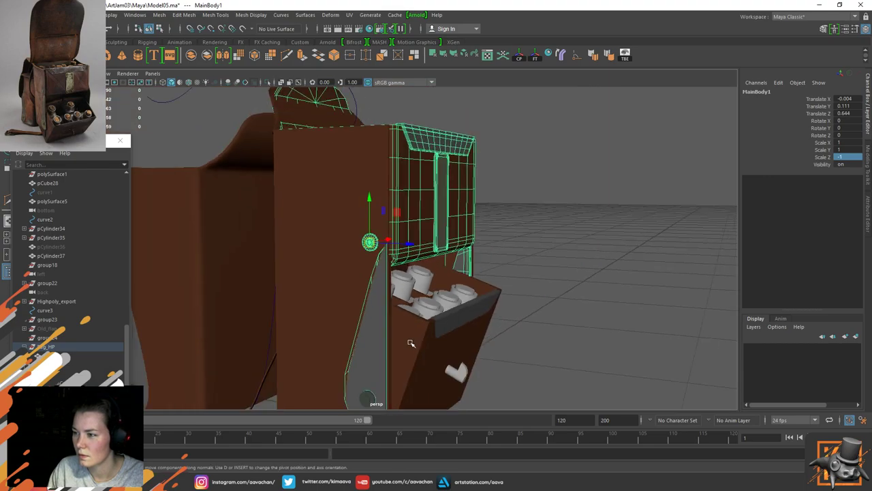
# Step: Mirror the duplicated BottomCase group with Scale Z -1 and move it over the front case to about Translate Z 0.871
pyautogui.keyDown('alt'); pyautogui.moveTo(410, 343); pyautogui.dragTo(215, 352); pyautogui.keyUp('alt')
pyautogui.click(173, 314)
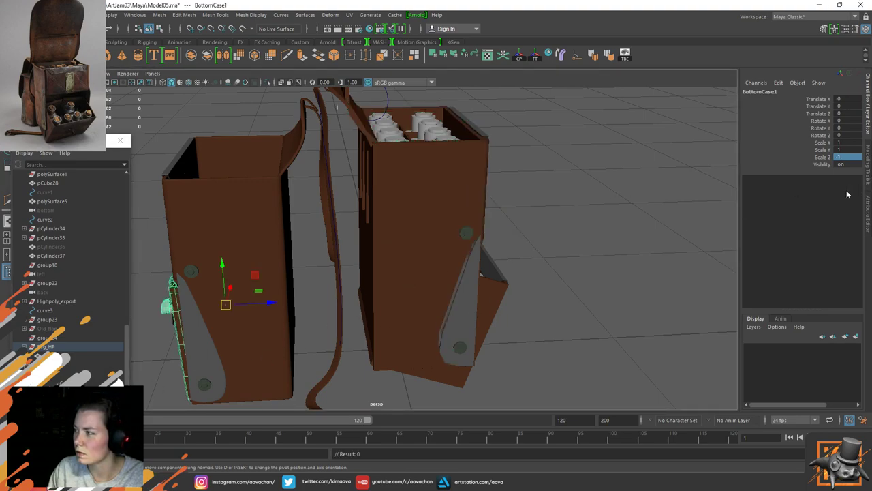
pyautogui.doubleClick(839, 157)
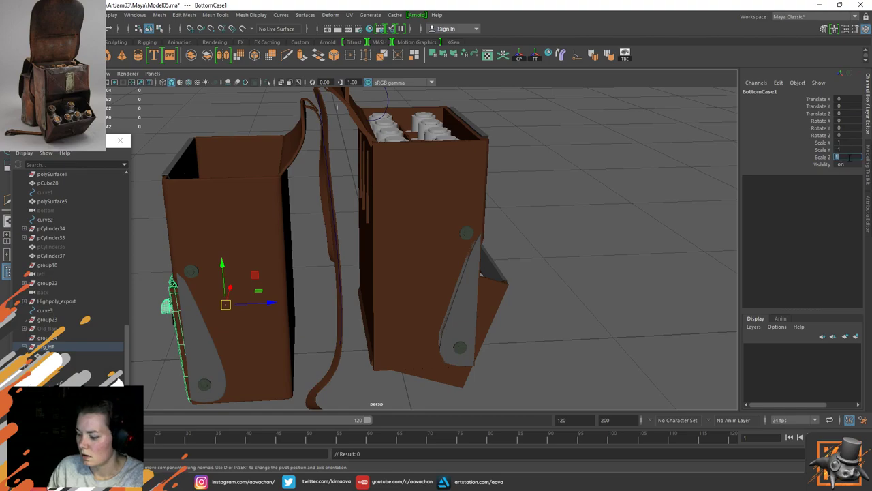
pyautogui.write('-1')
pyautogui.press('Return')
pyautogui.moveTo(271, 302); pyautogui.dragTo(469, 291)
pyautogui.keyDown('alt'); pyautogui.moveTo(522, 308); pyautogui.dragTo(499, 304); pyautogui.keyUp('alt')
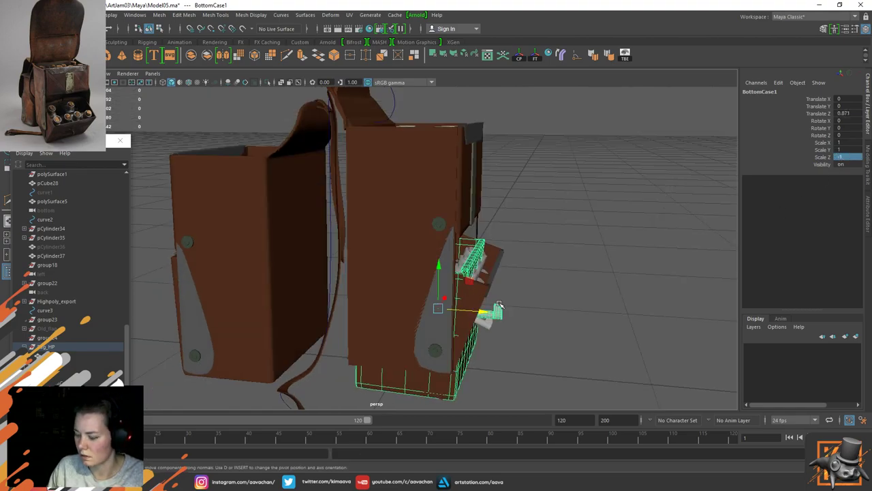
pyautogui.scroll(3, 497, 305)
pyautogui.keyDown('alt'); pyautogui.moveTo(539, 302); pyautogui.dragTo(457, 239, button='middle'); pyautogui.keyUp('alt')
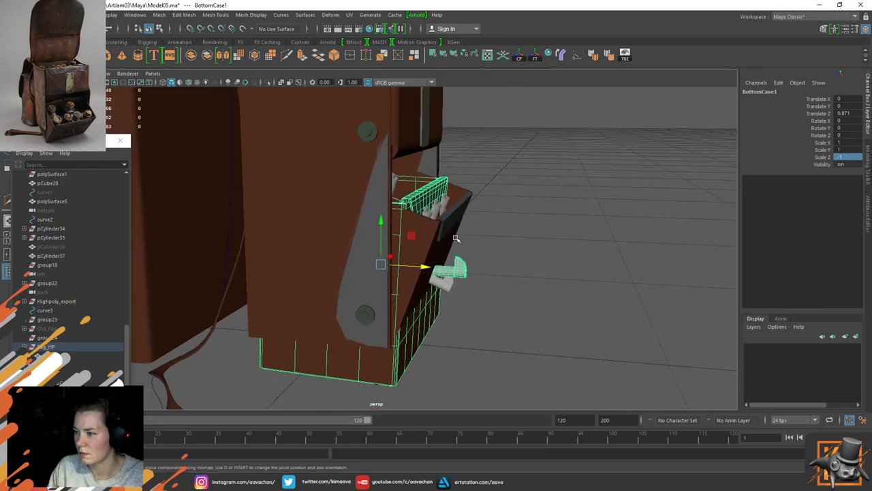
# Step: Copy the Rotate X value 16.926 from the blockout pocket group14 to the duplicated BottomCase group
pyautogui.click(430, 236)
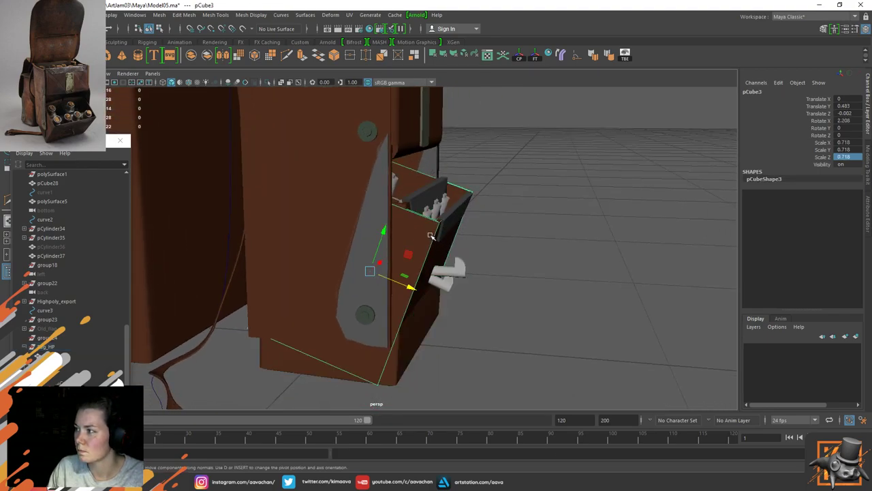
pyautogui.scroll(10, 55, 266)
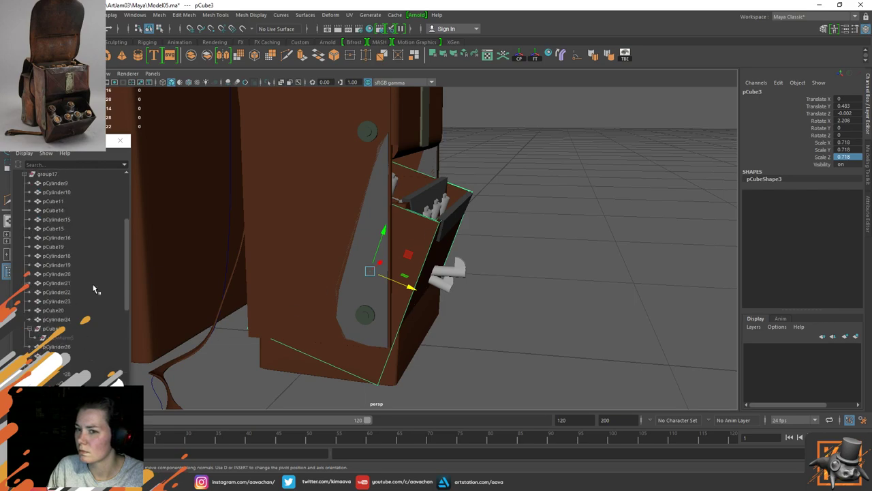
pyautogui.click(48, 264)
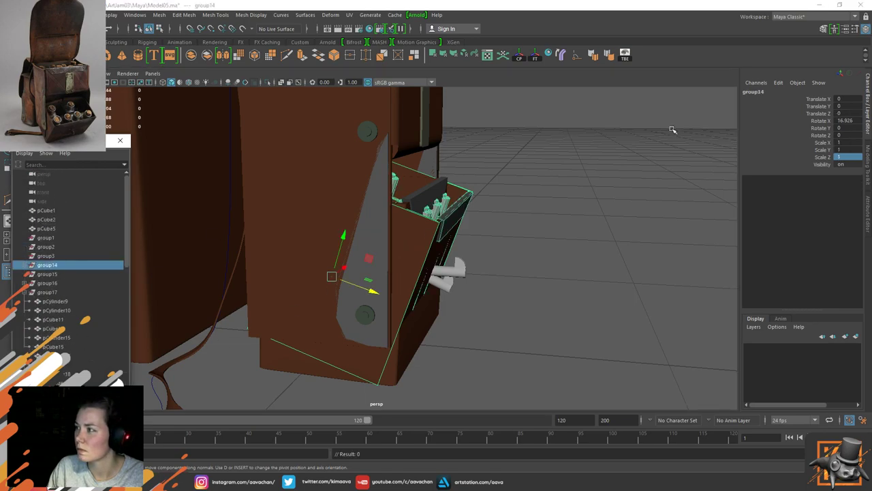
pyautogui.click(846, 120)
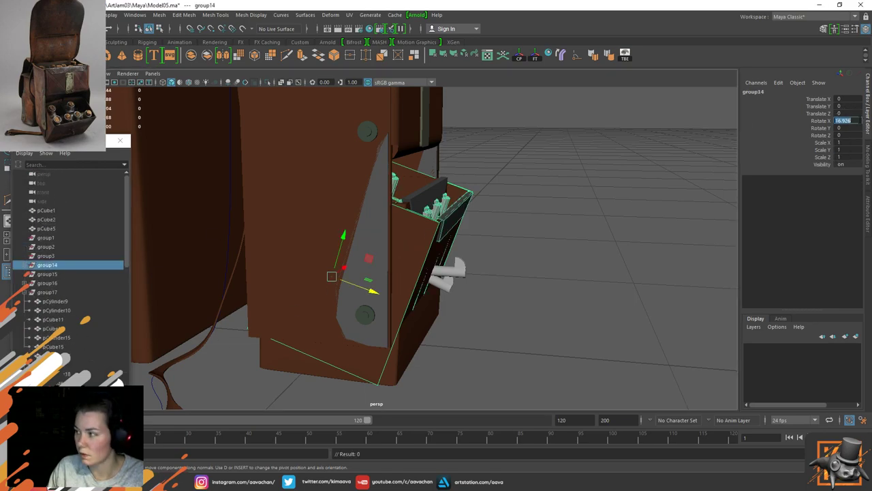
pyautogui.scroll(-10, 82, 293)
pyautogui.click(82, 383)
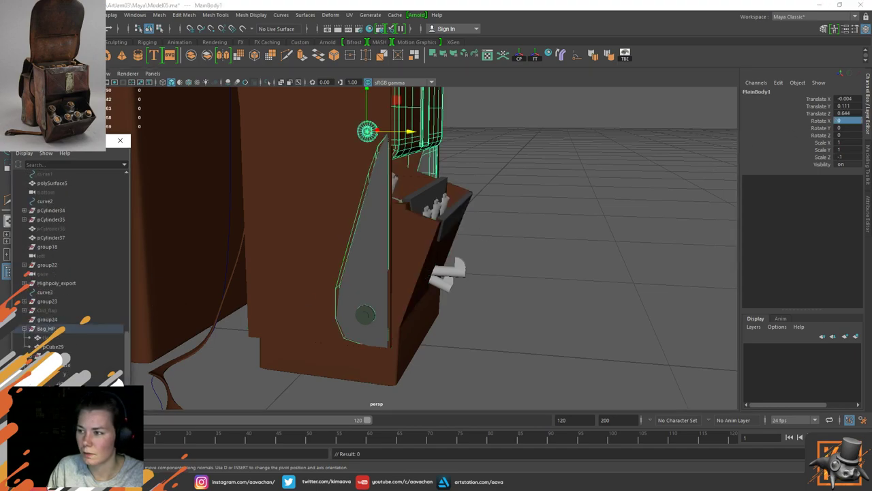
pyautogui.click(82, 392)
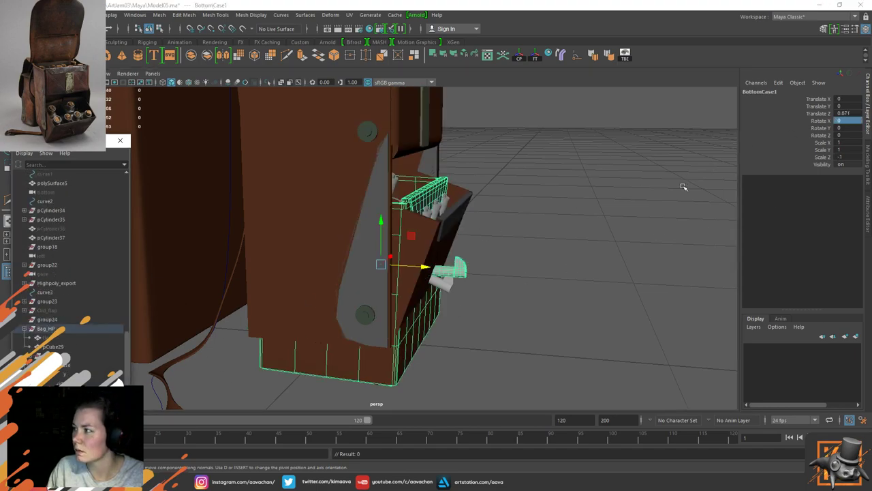
pyautogui.click(847, 120)
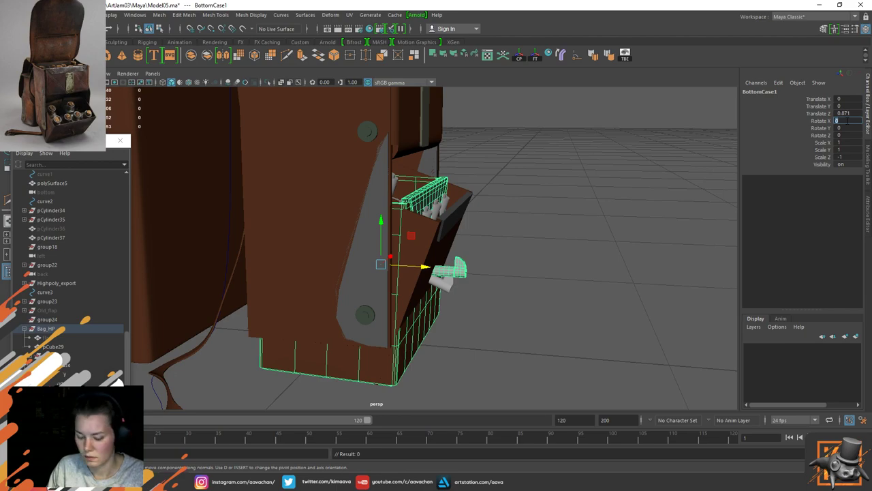
pyautogui.press('Return')
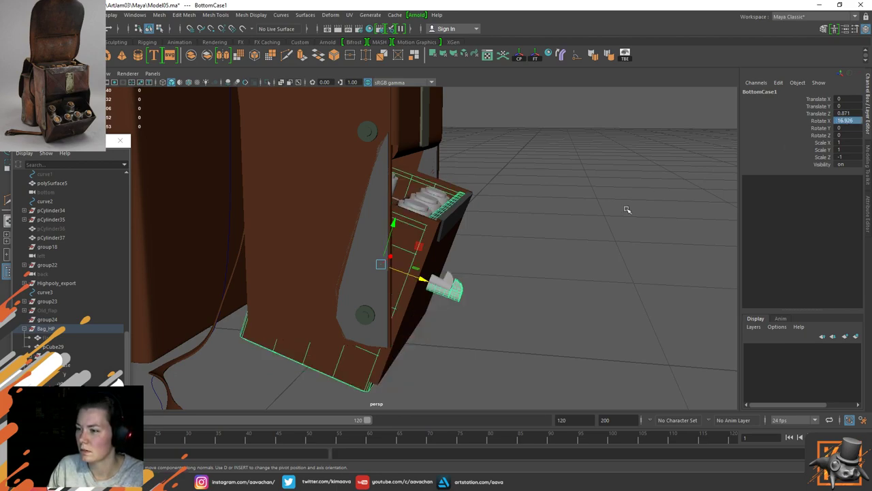
# Step: Snap the BottomCase copy's pivot to its rim trim's corner vertex, and snap that corner onto the blockout pocket's trim corner
pyautogui.keyDown('alt'); pyautogui.moveTo(476, 325); pyautogui.dragTo(432, 327, button='middle'); pyautogui.keyUp('alt')
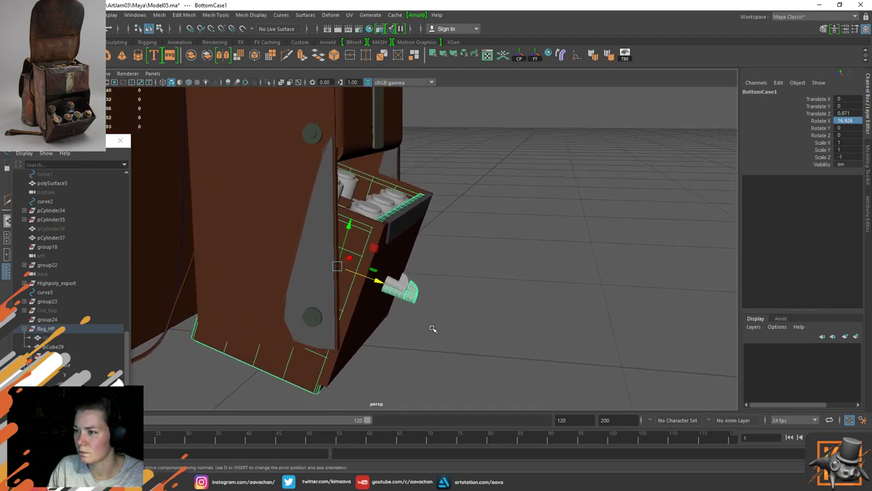
pyautogui.moveTo(379, 281); pyautogui.dragTo(397, 292)
pyautogui.keyDown('alt'); pyautogui.moveTo(396, 291); pyautogui.dragTo(518, 351, button='right'); pyautogui.keyUp('alt')
pyautogui.keyDown('alt'); pyautogui.moveTo(431, 224); pyautogui.dragTo(403, 235); pyautogui.keyUp('alt')
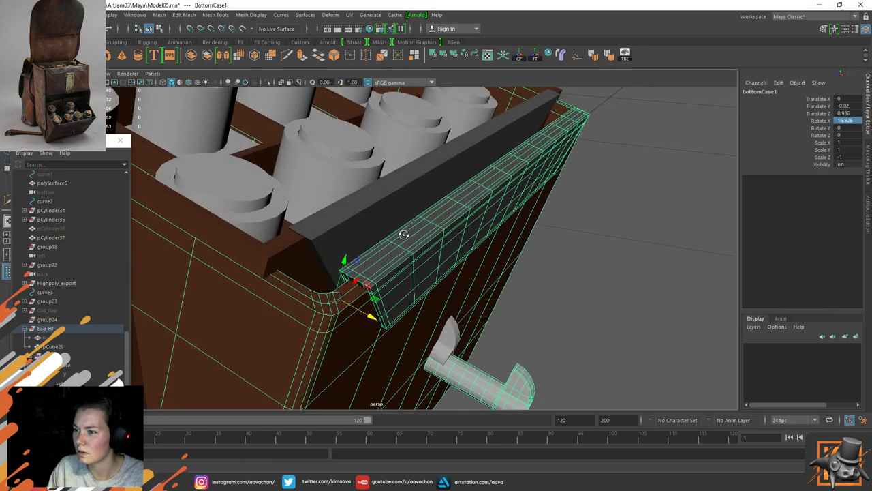
pyautogui.press('d')
pyautogui.press('v')
pyautogui.middleClick(372, 290)
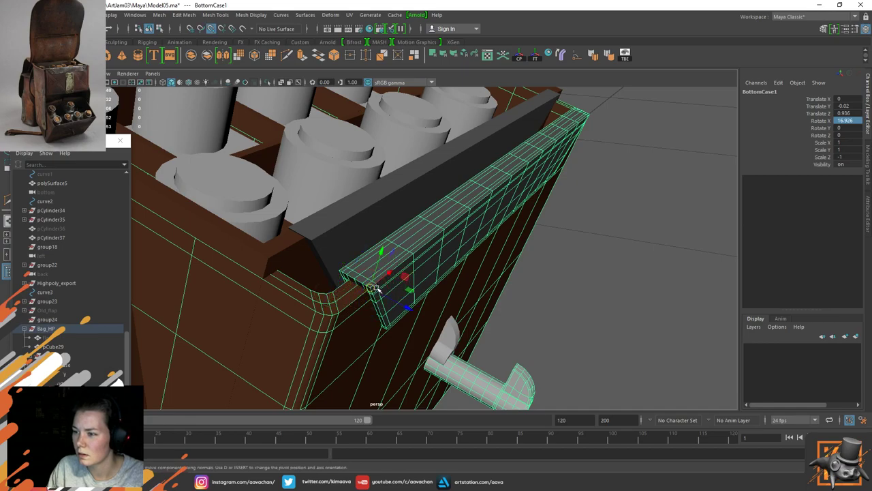
pyautogui.moveTo(374, 288); pyautogui.dragTo(312, 240)
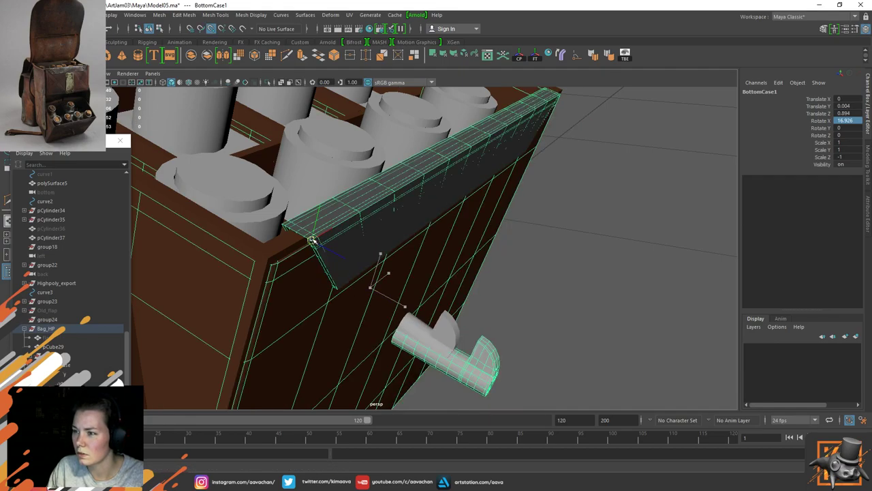
pyautogui.keyDown('alt'); pyautogui.moveTo(405, 259); pyautogui.dragTo(468, 337); pyautogui.keyUp('alt')
pyautogui.scroll(-10, 456, 329)
pyautogui.keyDown('alt'); pyautogui.moveTo(331, 273); pyautogui.dragTo(396, 306, button='middle'); pyautogui.keyUp('alt')
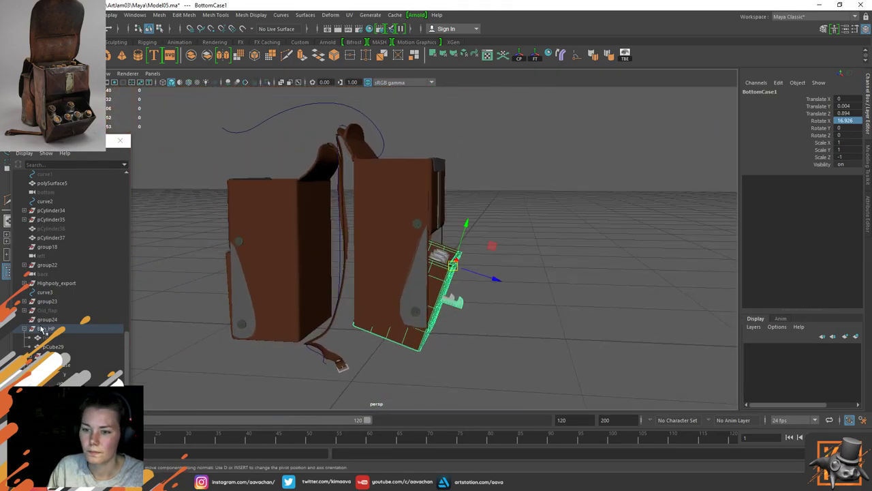
# Step: Isolate the Bag_HP group and unhide its flap mesh above the two bag cases
pyautogui.click(45, 329)
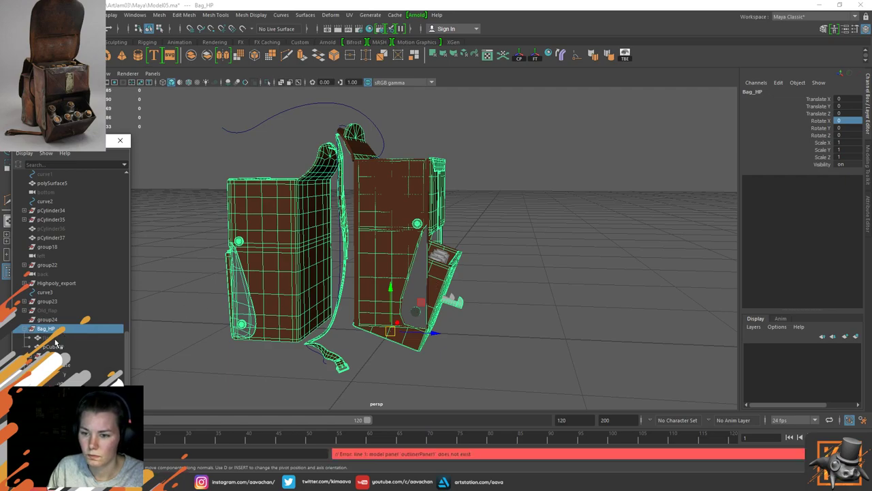
pyautogui.hotkey('ctrl', '1')
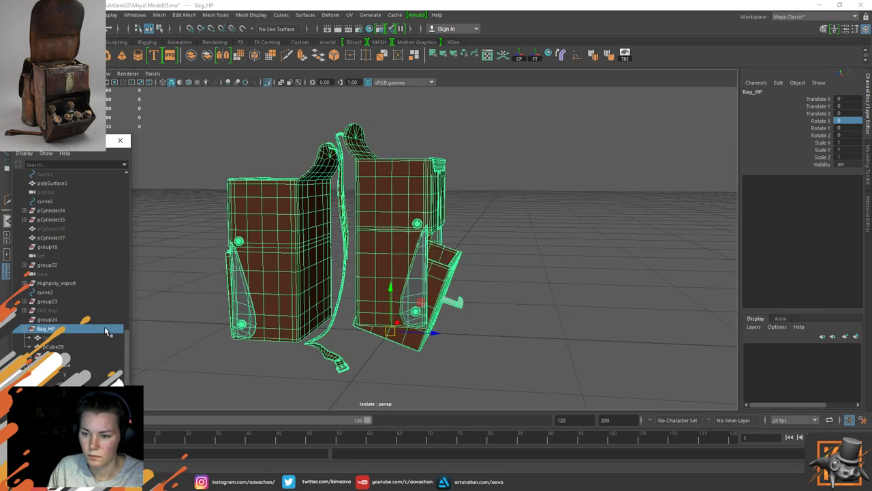
pyautogui.click(52, 338)
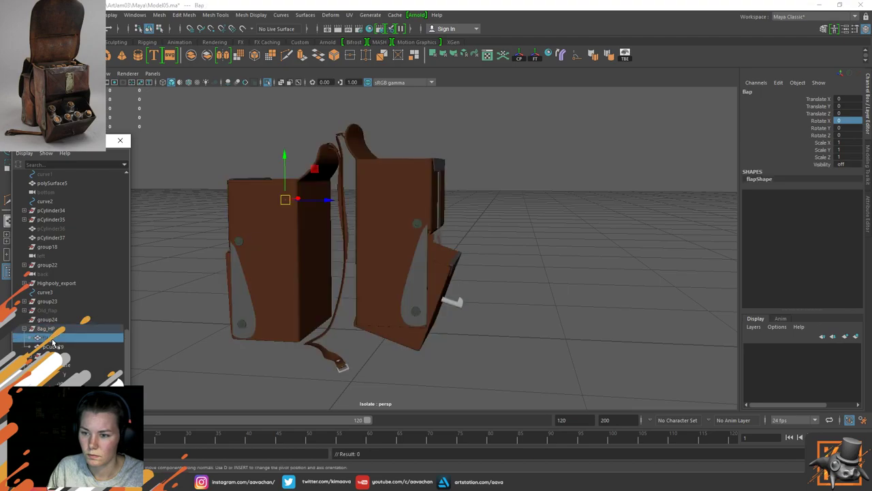
pyautogui.hotkey('shift', 'h')
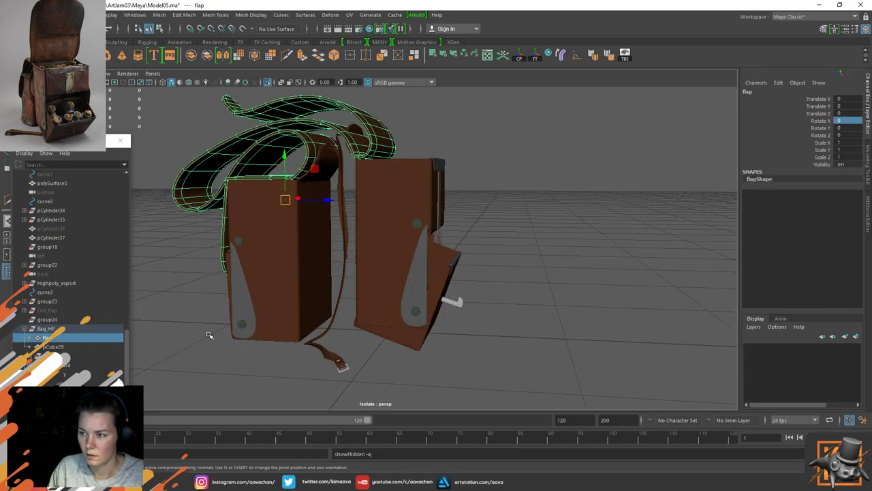
pyautogui.click(525, 144)
pyautogui.keyDown('alt'); pyautogui.moveTo(389, 150); pyautogui.dragTo(484, 311); pyautogui.keyUp('alt')
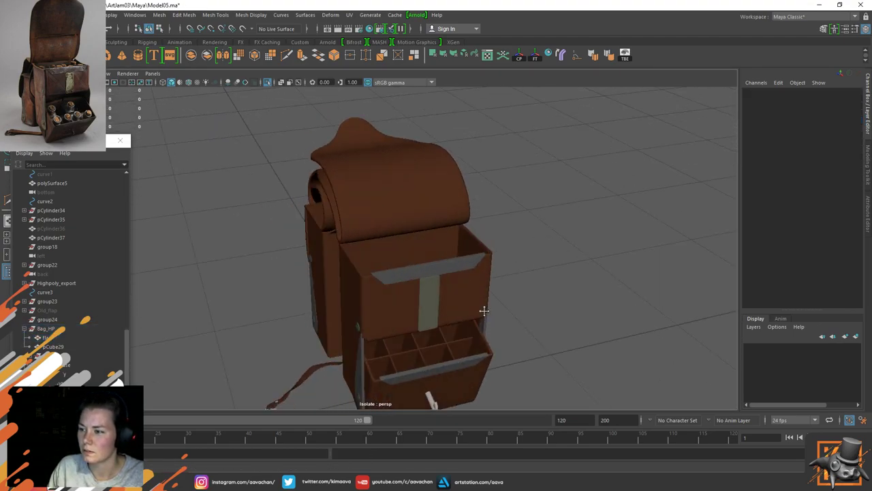
pyautogui.keyDown('alt'); pyautogui.moveTo(484, 311); pyautogui.dragTo(503, 250, button='middle'); pyautogui.keyUp('alt')
pyautogui.keyDown('alt'); pyautogui.moveTo(430, 267); pyautogui.dragTo(504, 331, button='right'); pyautogui.keyUp('alt')
pyautogui.keyDown('alt'); pyautogui.moveTo(375, 312); pyautogui.dragTo(425, 253); pyautogui.keyUp('alt')
# Step: Turn off smooth preview on the front MainBody copy's polySurface13 and isolate it together with the blockout back panel polySurface5
pyautogui.click(425, 251)
pyautogui.scroll(5, 441, 299)
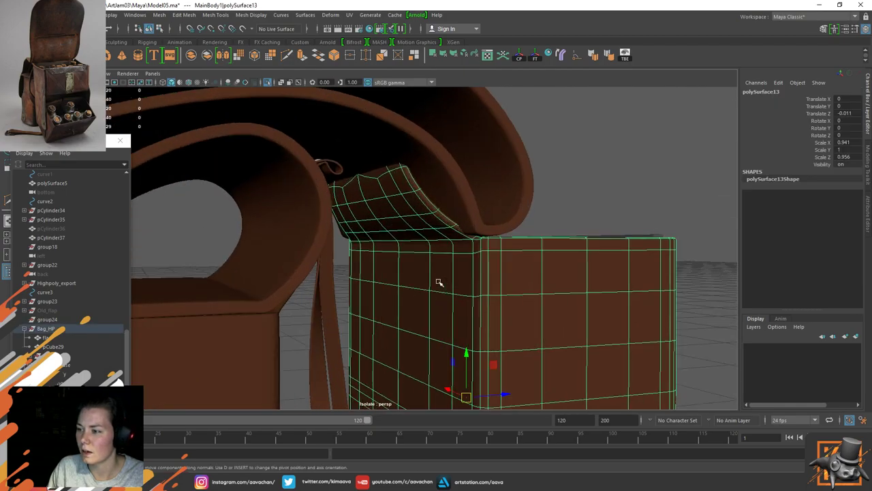
pyautogui.moveTo(440, 282)
pyautogui.keyDown('alt'); pyautogui.mouseDown()
pyautogui.moveTo(409, 247)
pyautogui.moveTo(432, 249)
pyautogui.moveTo(434, 289)
pyautogui.moveTo(421, 263)
pyautogui.moveTo(436, 272)
pyautogui.mouseUp(); pyautogui.keyUp('alt')
pyautogui.press('1')
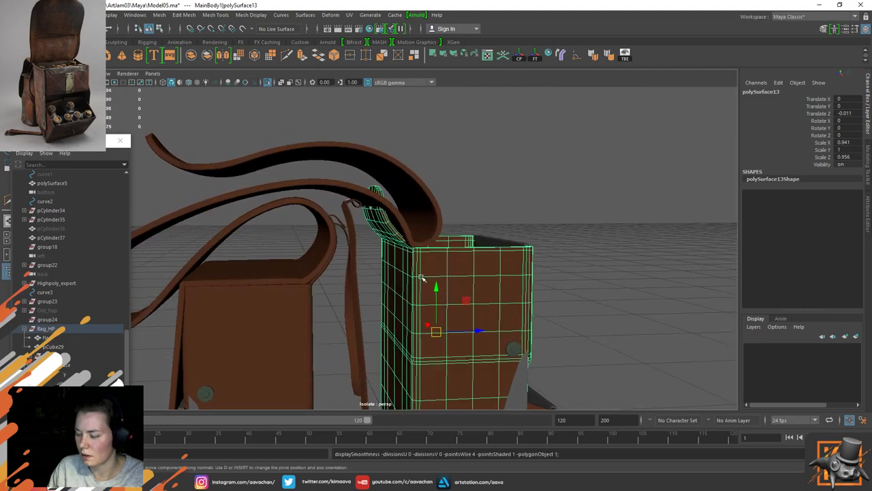
pyautogui.hotkey('ctrl', '1')
pyautogui.scroll(4, 416, 248)
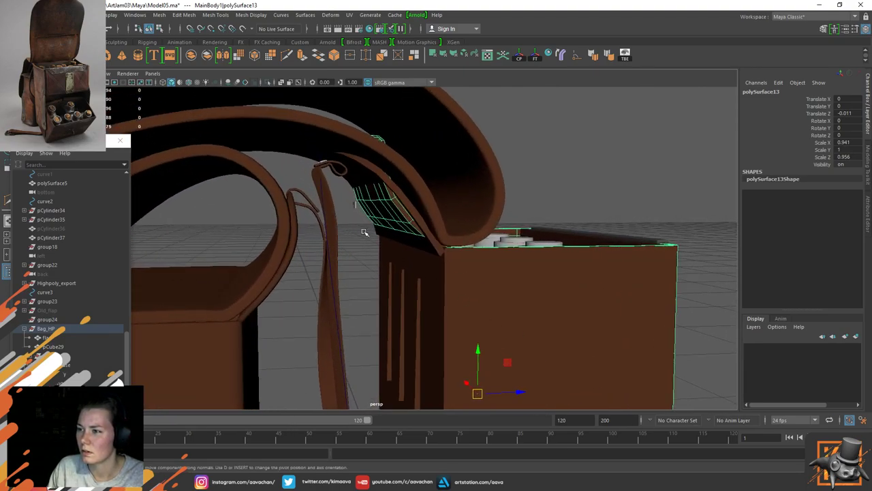
pyautogui.keyDown('shift'); pyautogui.click(364, 172); pyautogui.keyUp('shift')
pyautogui.hotkey('ctrl', '1')
pyautogui.keyDown('alt'); pyautogui.moveTo(528, 175); pyautogui.dragTo(497, 176); pyautogui.keyUp('alt')
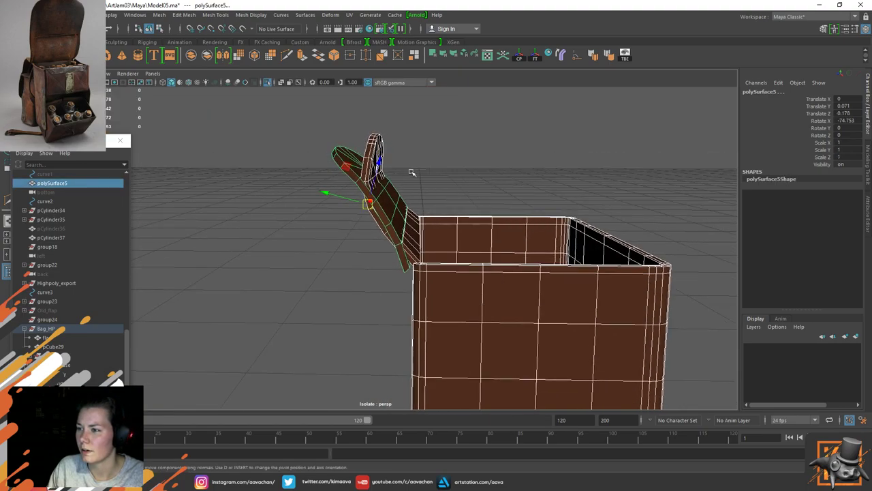
# Step: Move polySurface5's pivot to its lower corner vertex and snap that corner onto the front body's rim corner
pyautogui.click(405, 183)
pyautogui.click(381, 225)
pyautogui.scroll(5, 428, 271)
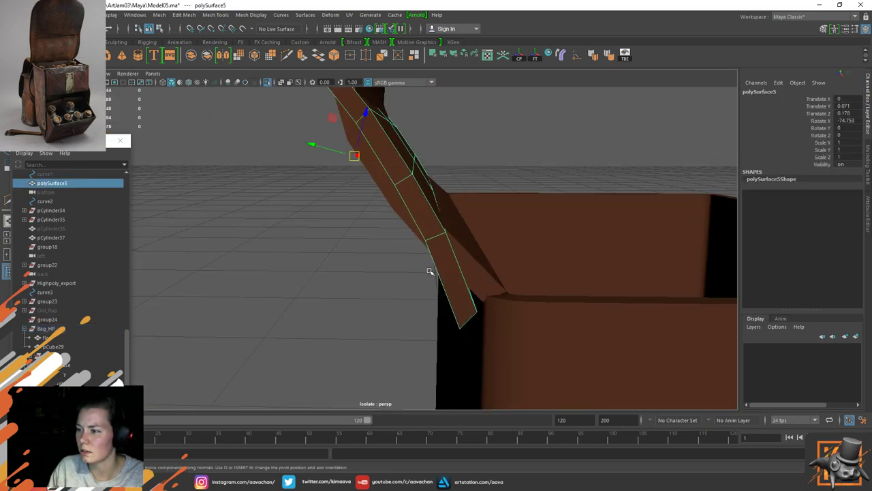
pyautogui.keyDown('alt'); pyautogui.moveTo(430, 272); pyautogui.dragTo(436, 270); pyautogui.keyUp('alt')
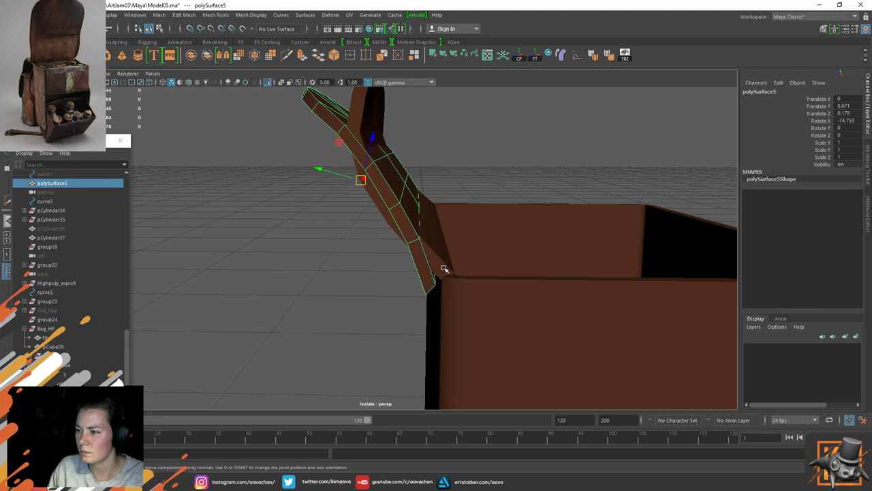
pyautogui.click(435, 281)
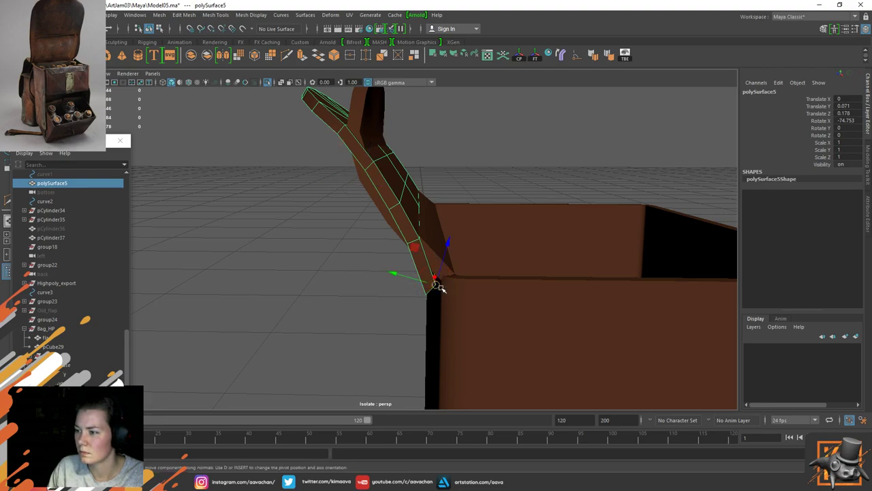
pyautogui.moveTo(439, 286); pyautogui.dragTo(454, 272)
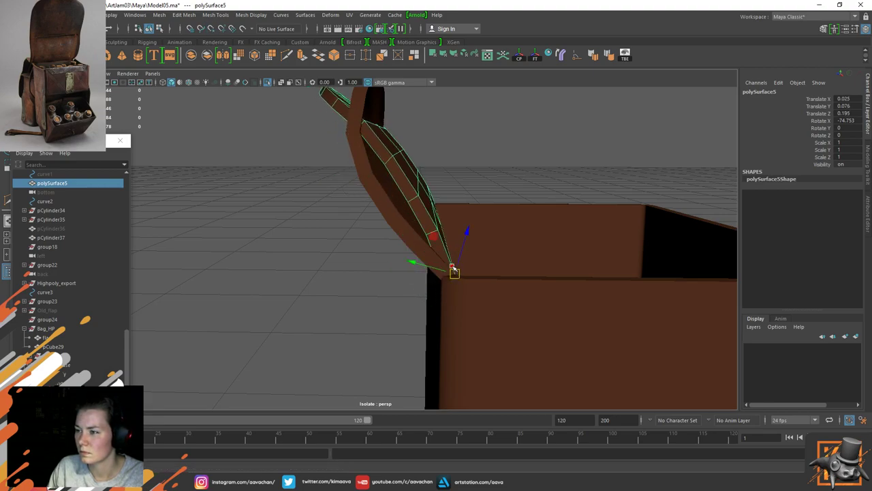
# Step: Show the whole scene and tilt polySurface5 around its snapped corner to about Rotate X -78.521, following the flap
pyautogui.press('e')
pyautogui.hotkey('ctrl', '1')
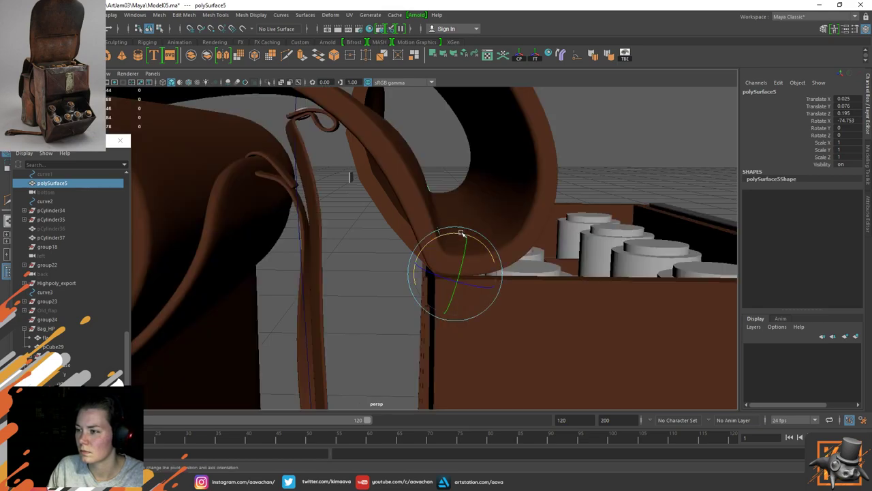
pyautogui.moveTo(461, 234); pyautogui.dragTo(471, 241)
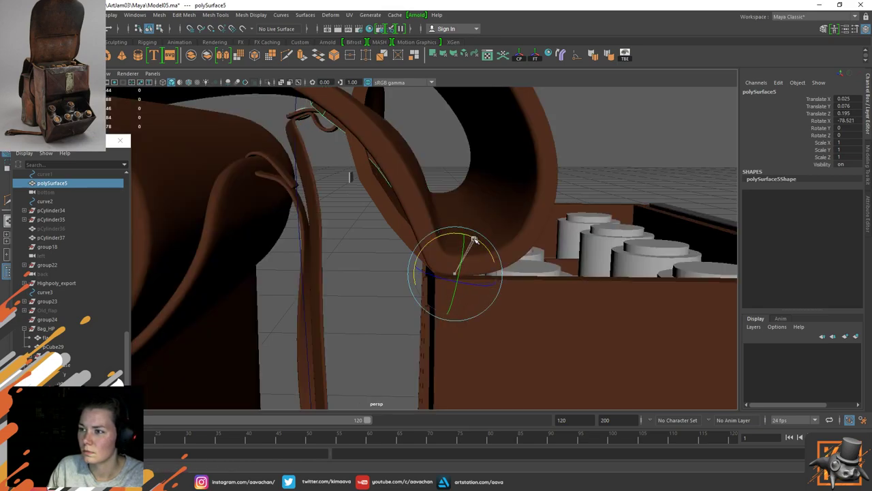
pyautogui.moveTo(509, 185)
pyautogui.keyDown('alt'); pyautogui.mouseDown()
pyautogui.moveTo(516, 179)
pyautogui.moveTo(508, 182)
pyautogui.mouseUp(); pyautogui.keyUp('alt')
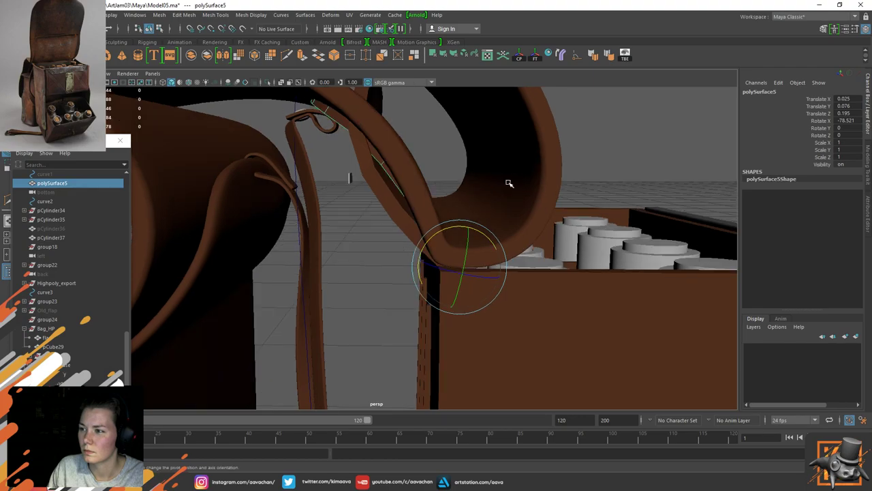
pyautogui.press('w')
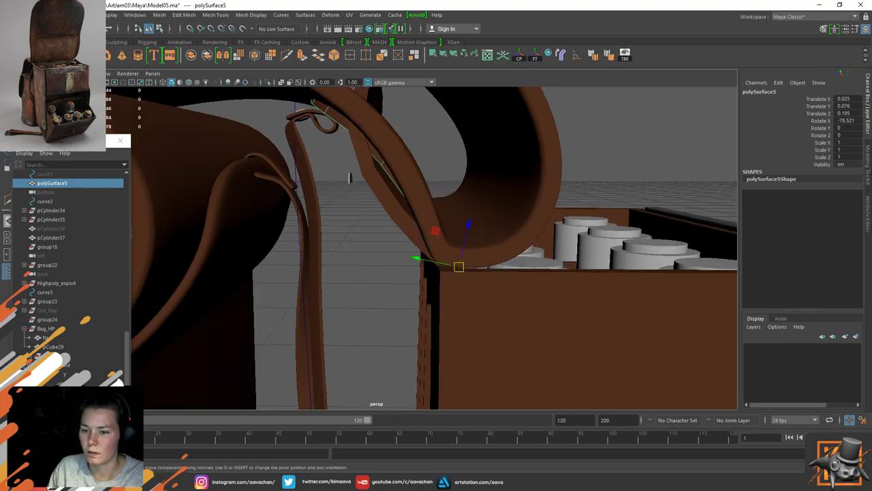
# Step: Check the tilted polySurface5 against the Bag_HP meshes, and isolate it again with the front body mesh
pyautogui.click(46, 329)
pyautogui.hotkey('ctrl', '1')
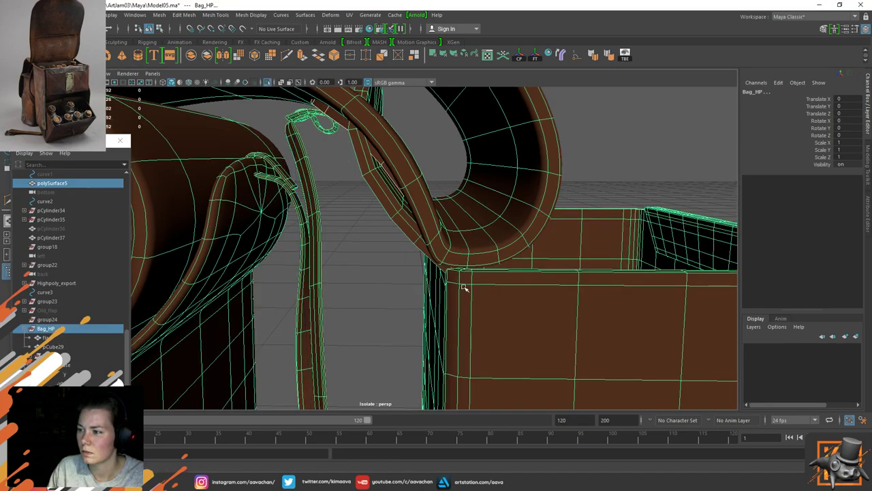
pyautogui.click(394, 217)
pyautogui.click(398, 209)
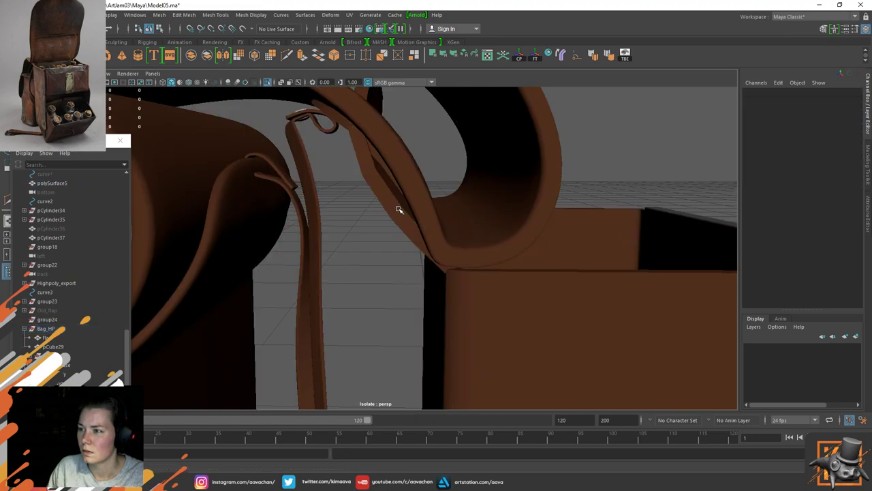
pyautogui.click(380, 165)
pyautogui.hotkey('ctrl', '1')
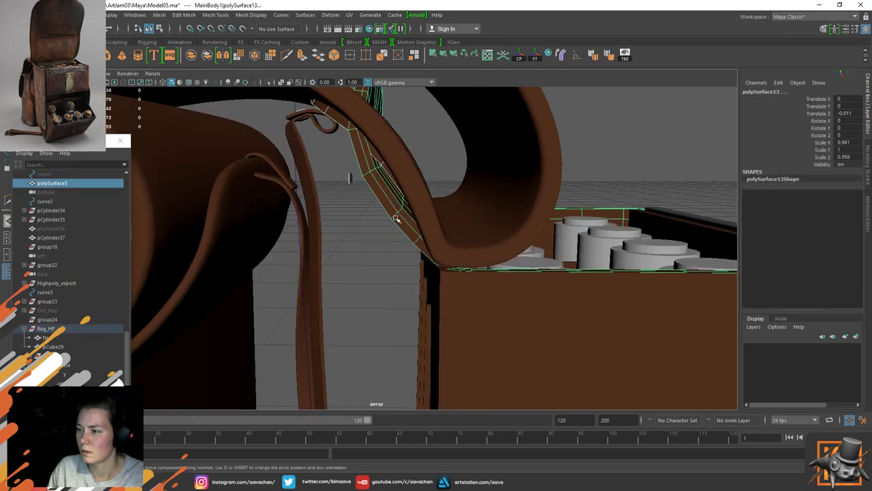
pyautogui.hotkey('ctrl', '1')
pyautogui.click(397, 210)
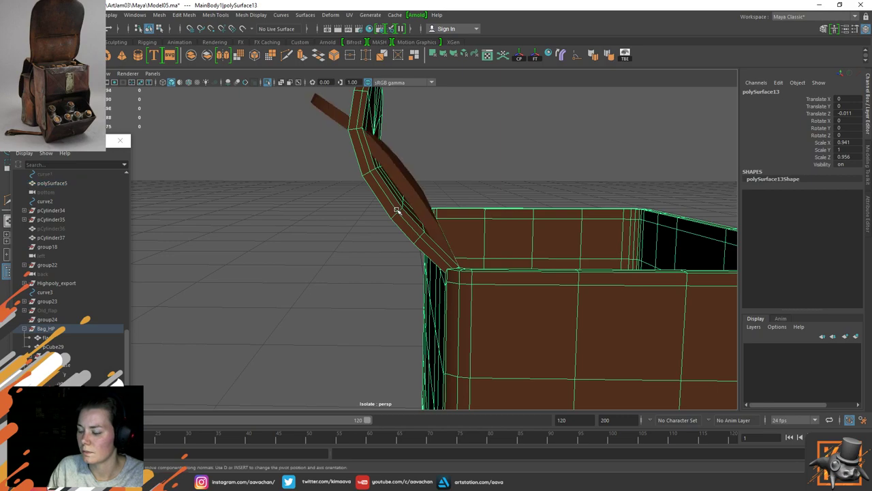
# Step: Delete all faces of the curved back flap extending above the rim of polySurface13, selecting them in the side view
pyautogui.press('space')
pyautogui.moveTo(397, 208); pyautogui.dragTo(424, 210)
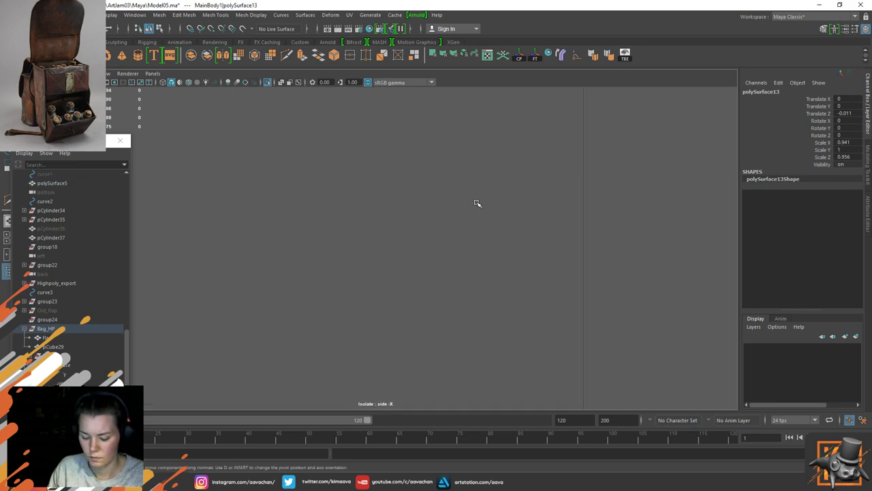
pyautogui.press('f')
pyautogui.scroll(-5, 446, 225)
pyautogui.keyDown('alt'); pyautogui.moveTo(464, 145); pyautogui.dragTo(405, 260, button='middle'); pyautogui.keyUp('alt')
pyautogui.scroll(5, 402, 261)
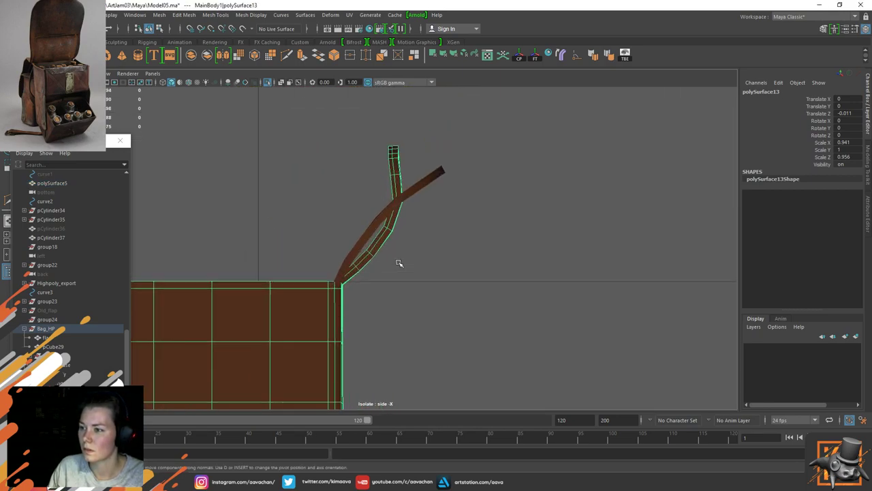
pyautogui.scroll(1, 395, 265)
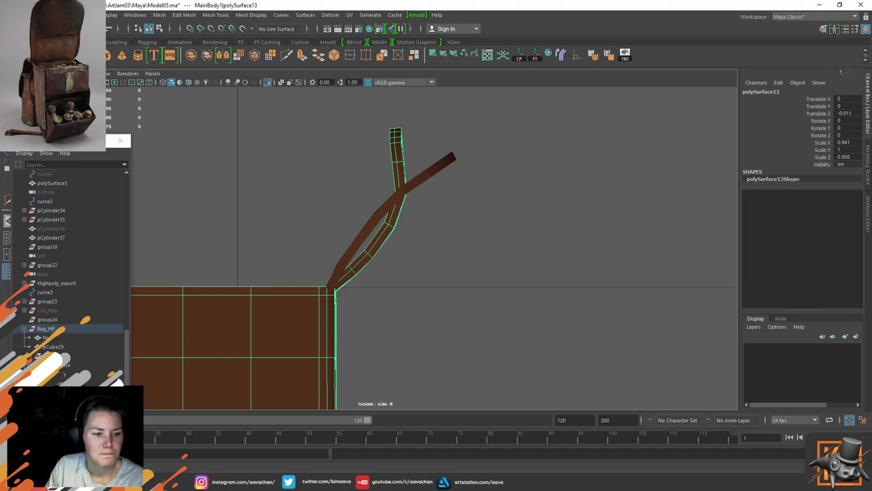
pyautogui.keyDown('alt'); pyautogui.moveTo(346, 161); pyautogui.dragTo(349, 180, button='middle'); pyautogui.keyUp('alt')
pyautogui.press('F11')
pyautogui.moveTo(375, 131); pyautogui.dragTo(450, 190)
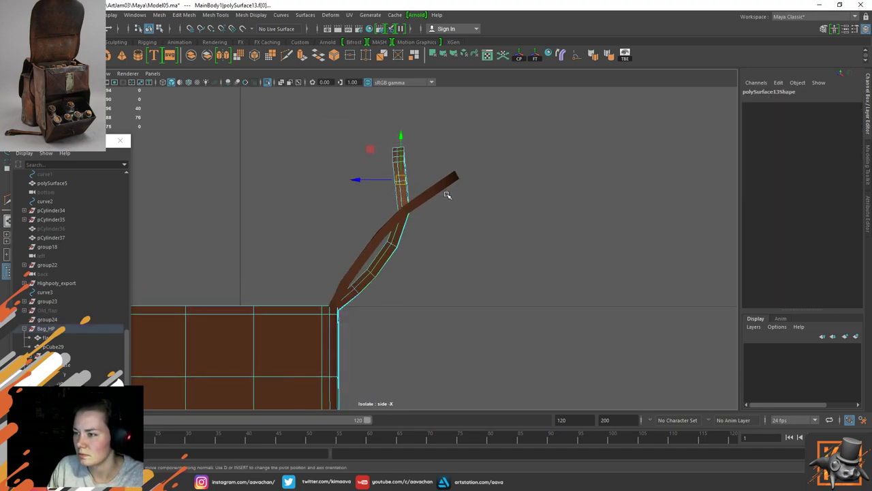
pyautogui.hotkey('shift', '.')
pyautogui.hotkey('shift', '.')
pyautogui.hotkey('shift', '.')
pyautogui.hotkey('shift', '.')
pyautogui.hotkey('shift', '.')
pyautogui.hotkey('shift', '.')
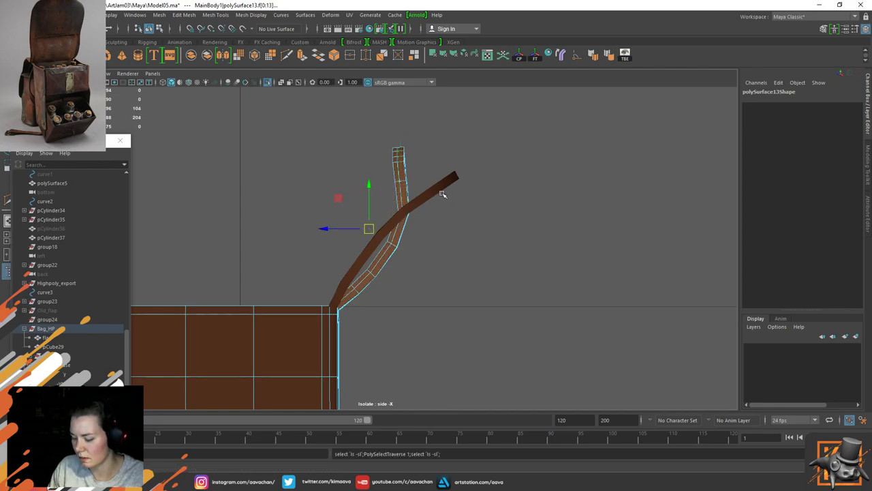
pyautogui.press('Delete')
pyautogui.press('space')
pyautogui.moveTo(381, 230); pyautogui.dragTo(386, 181)
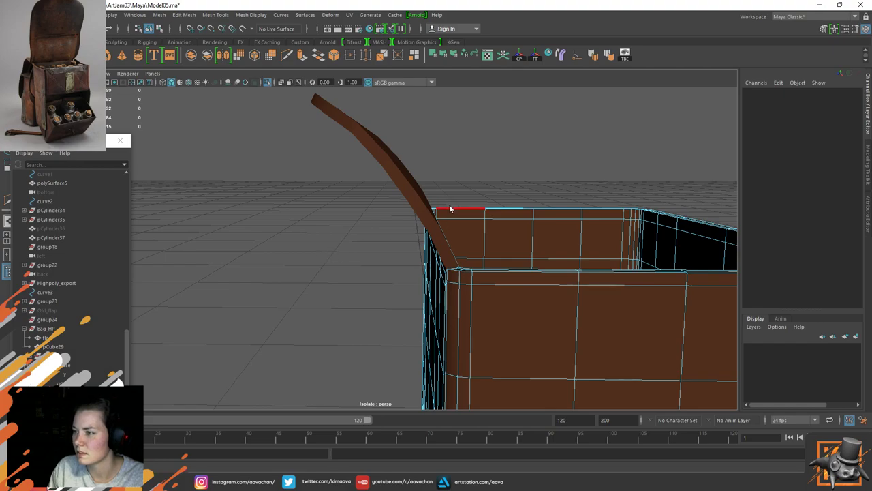
pyautogui.moveTo(451, 208); pyautogui.dragTo(507, 184, button='right')
# Step: Select the back panel polySurface5 and show wireframe on shaded to compare its edges with the front body mesh
pyautogui.keyDown('alt'); pyautogui.moveTo(507, 185); pyautogui.dragTo(447, 208); pyautogui.keyUp('alt')
pyautogui.keyDown('alt'); pyautogui.moveTo(300, 294); pyautogui.dragTo(497, 272); pyautogui.keyUp('alt')
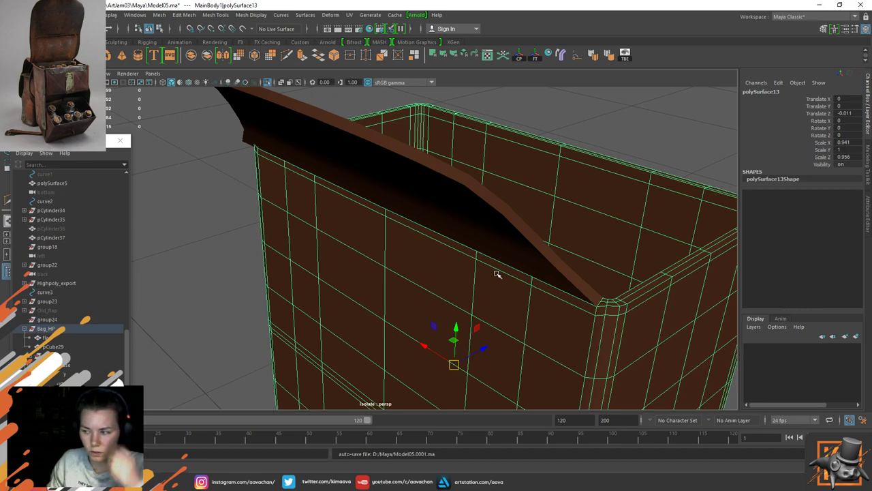
pyautogui.keyDown('alt'); pyautogui.moveTo(279, 235); pyautogui.dragTo(338, 208); pyautogui.keyUp('alt')
pyautogui.click(335, 205)
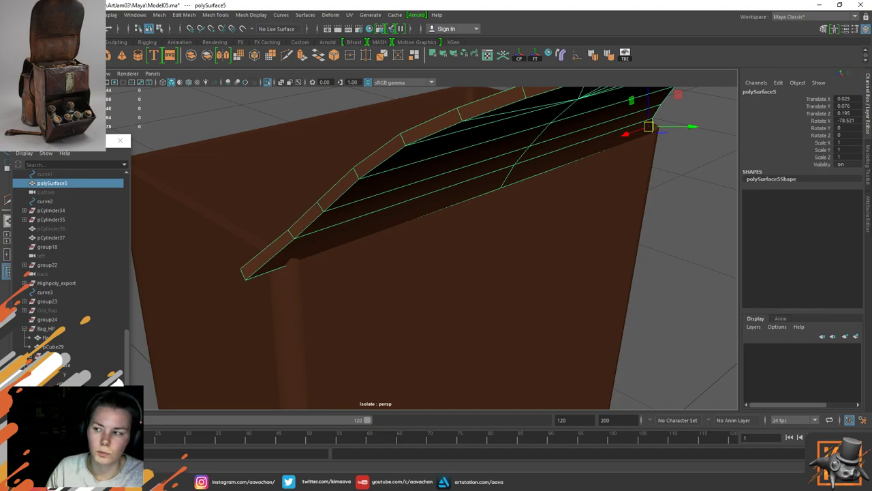
pyautogui.scroll(-5, 425, 214)
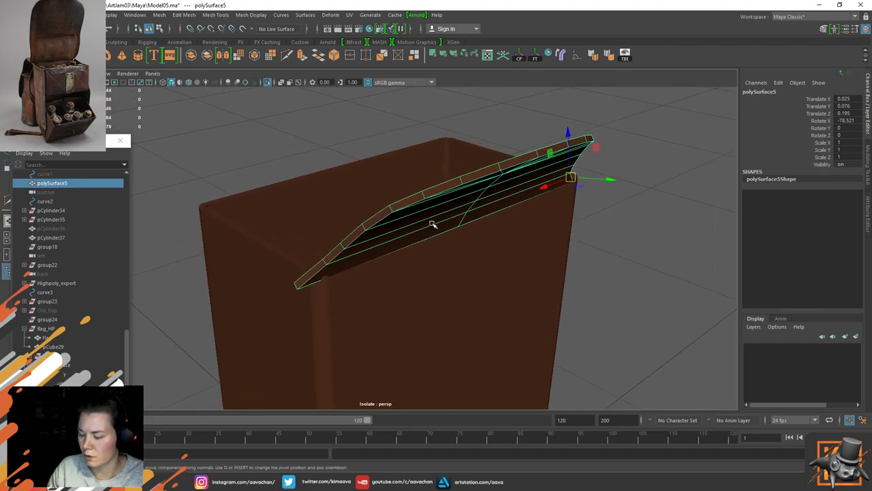
pyautogui.press('4')
pyautogui.keyDown('alt'); pyautogui.moveTo(409, 236); pyautogui.dragTo(362, 223); pyautogui.keyUp('alt')
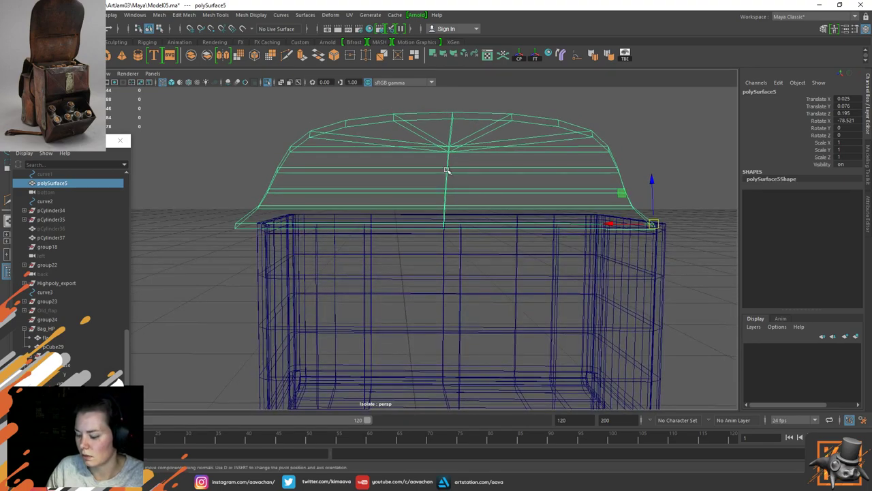
pyautogui.press('5')
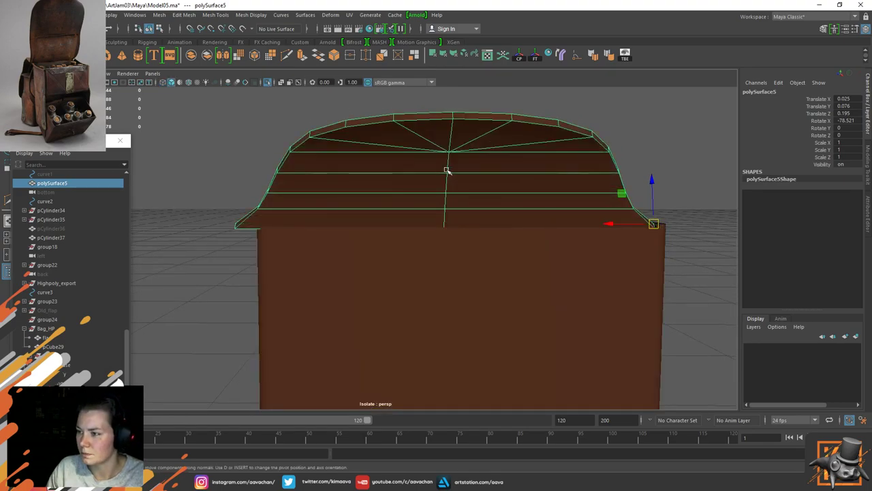
pyautogui.click(191, 84)
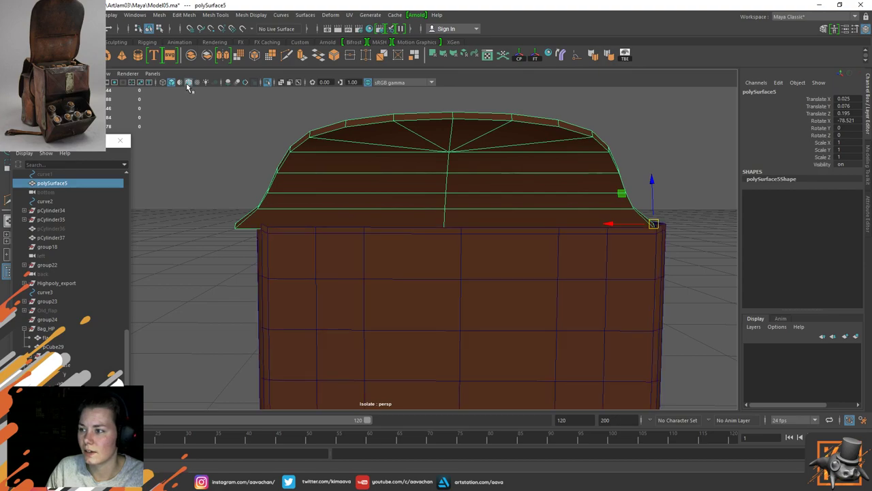
# Step: Move polySurface5's pivot to its centre-line vertex and snap the panel sideways onto the body's middle edge, at Translate X -0.004
pyautogui.press('d')
pyautogui.click(446, 208)
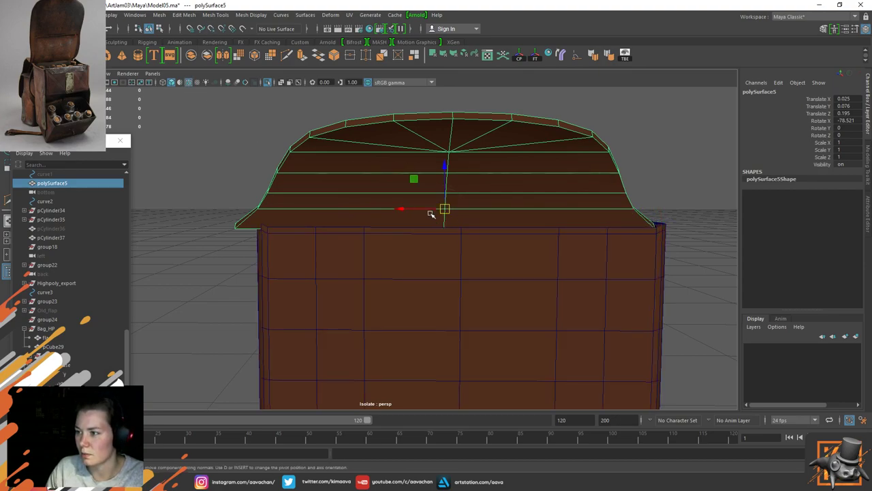
pyautogui.press('v')
pyautogui.moveTo(421, 210); pyautogui.dragTo(439, 213)
pyautogui.keyDown('alt'); pyautogui.moveTo(380, 211); pyautogui.dragTo(362, 213); pyautogui.keyUp('alt')
# Step: Scale polySurface5 narrower along X to 0.933 to fit between the front body's rim corners, and check its fit at the corner
pyautogui.press('r')
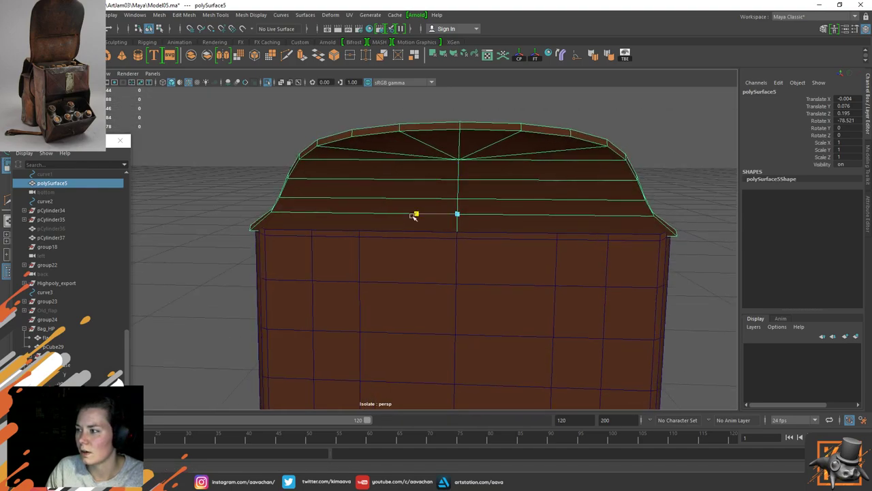
pyautogui.moveTo(415, 214); pyautogui.dragTo(416, 216)
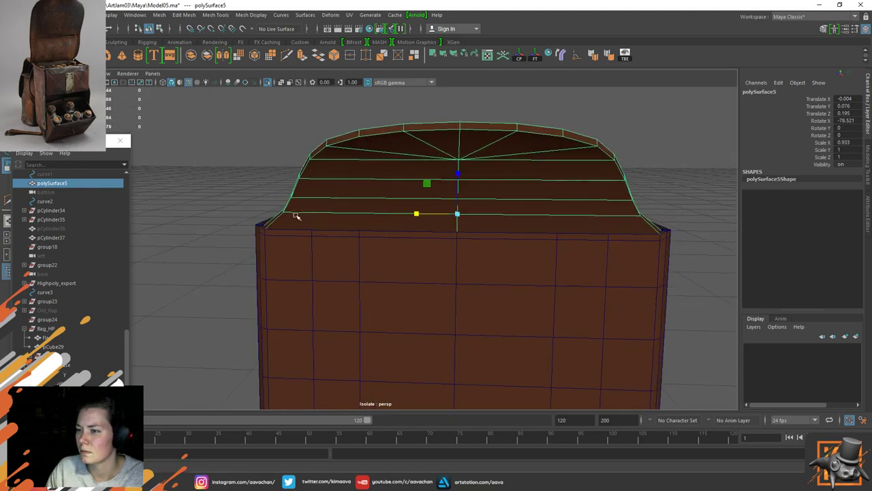
pyautogui.keyDown('alt'); pyautogui.moveTo(296, 216); pyautogui.dragTo(326, 238); pyautogui.keyUp('alt')
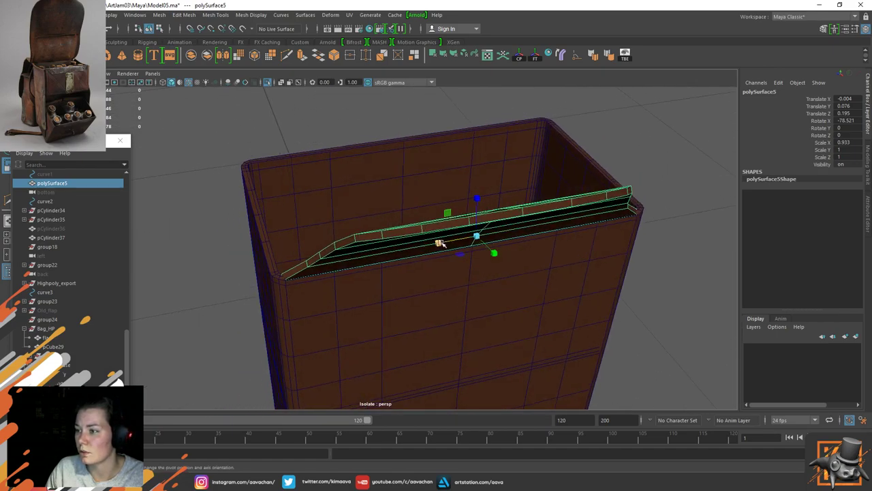
pyautogui.moveTo(440, 244); pyautogui.dragTo(441, 246)
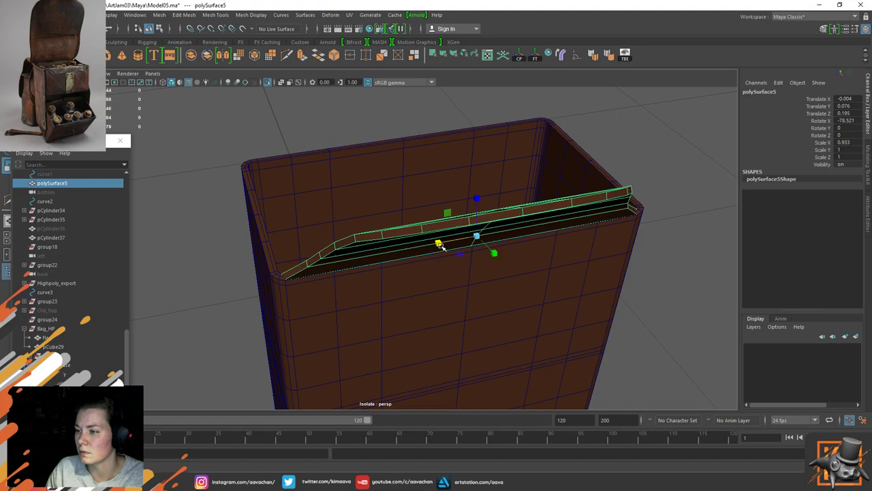
pyautogui.press('w')
pyautogui.moveTo(355, 223); pyautogui.dragTo(411, 174, button='right')
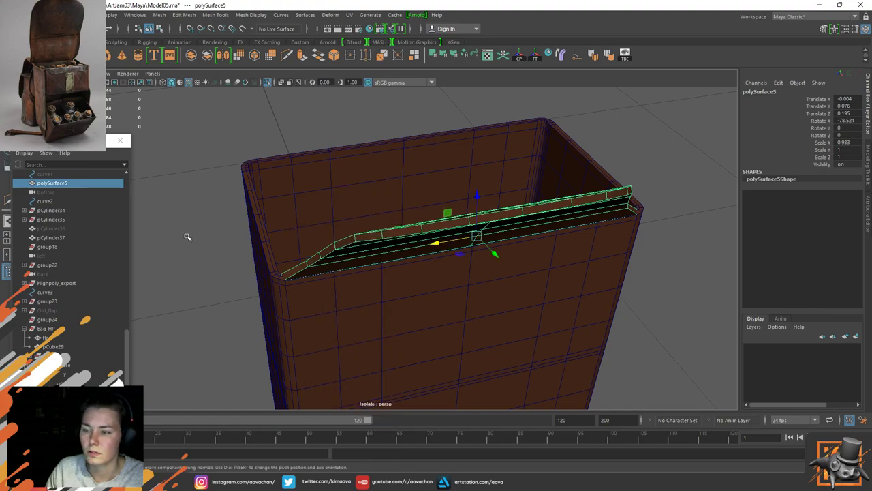
pyautogui.keyDown('alt'); pyautogui.moveTo(341, 266); pyautogui.dragTo(431, 244); pyautogui.keyUp('alt')
pyautogui.keyDown('alt'); pyautogui.moveTo(430, 244); pyautogui.dragTo(548, 320, button='right'); pyautogui.keyUp('alt')
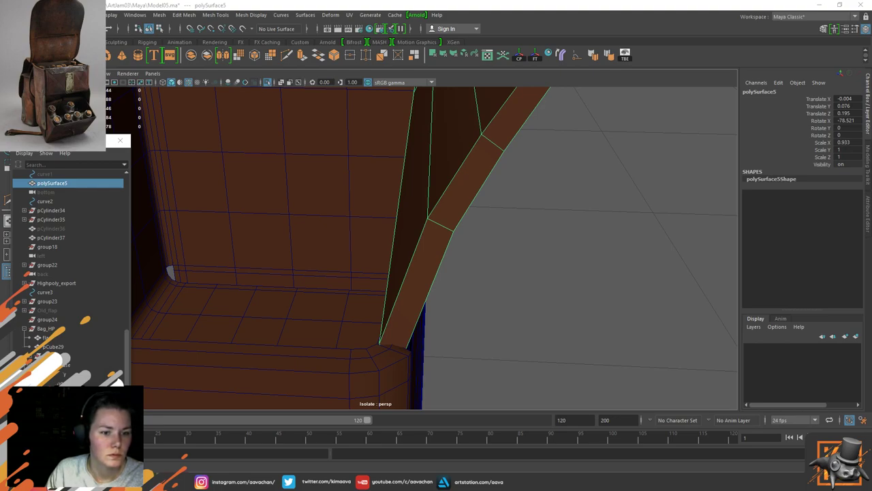
# Step: Switch to Discord's feedback-critique channel and examine the first Five-Seven pistol render beside the Skorpion artwork page in the browser
pyautogui.moveTo(0, 136); pyautogui.dragTo(515, 34)
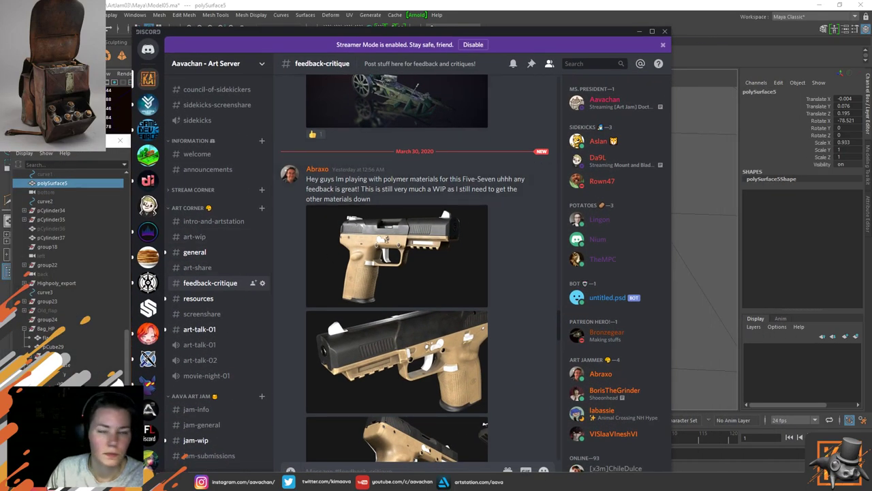
pyautogui.moveTo(441, 31); pyautogui.dragTo(632, 12)
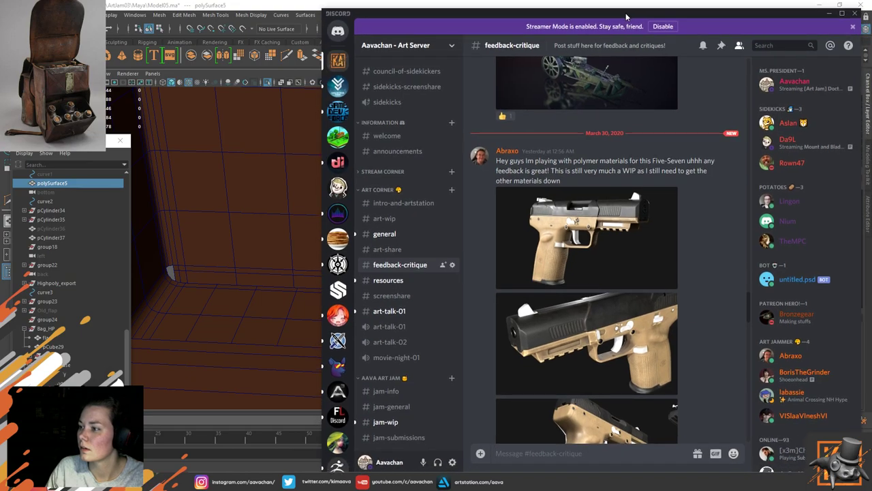
pyautogui.click(591, 233)
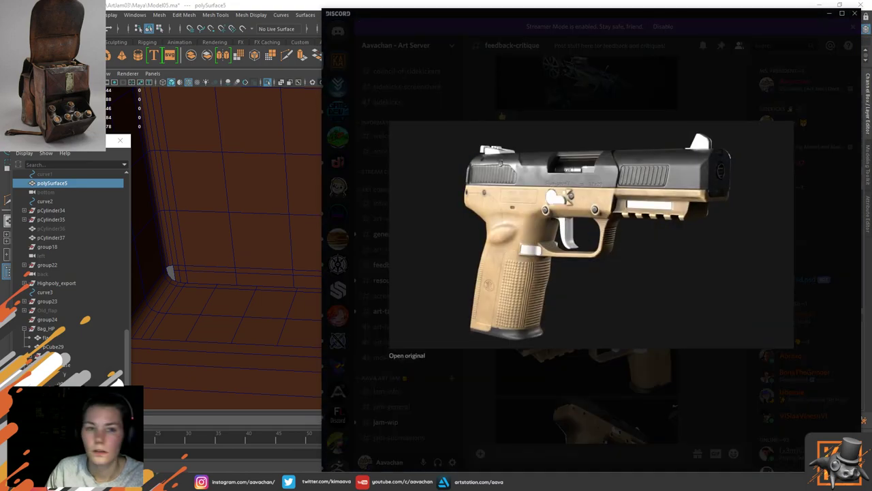
pyautogui.moveTo(0, 51); pyautogui.dragTo(313, 17)
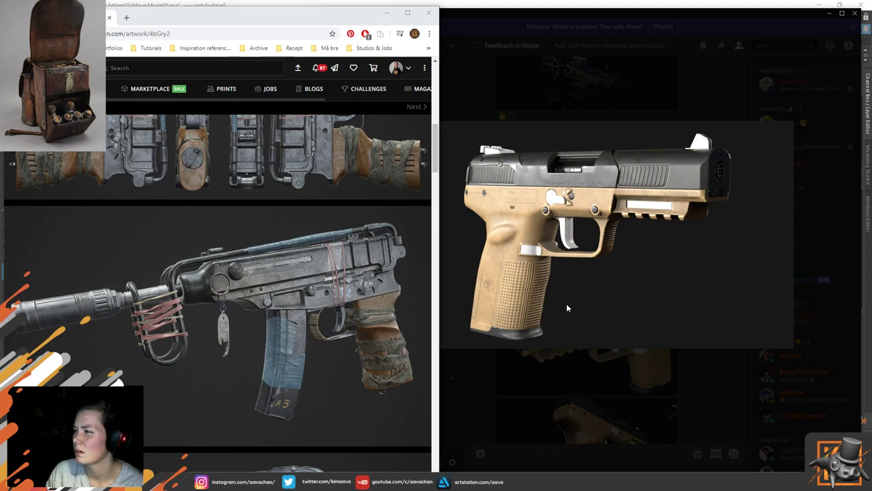
pyautogui.click(705, 379)
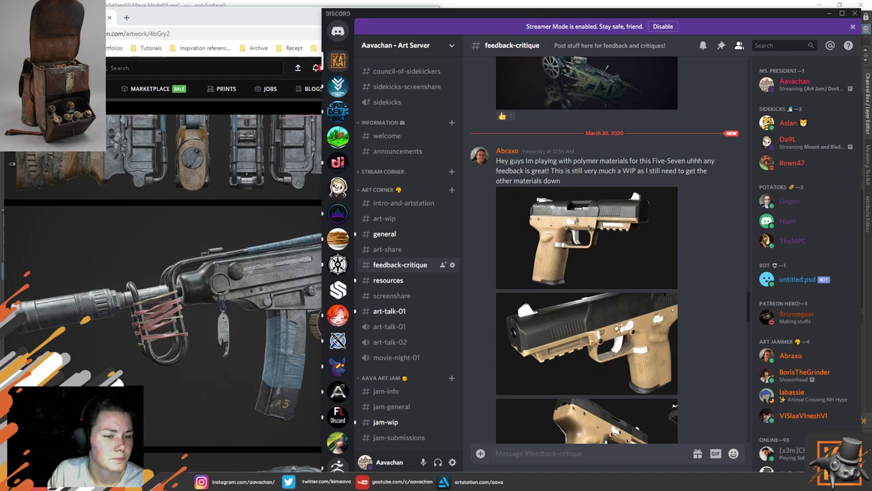
# Step: Compare image-search photos of the real Five-Seven gun with the second, close-up pistol render in feedback-critique
pyautogui.moveTo(0, 166); pyautogui.dragTo(401, 63)
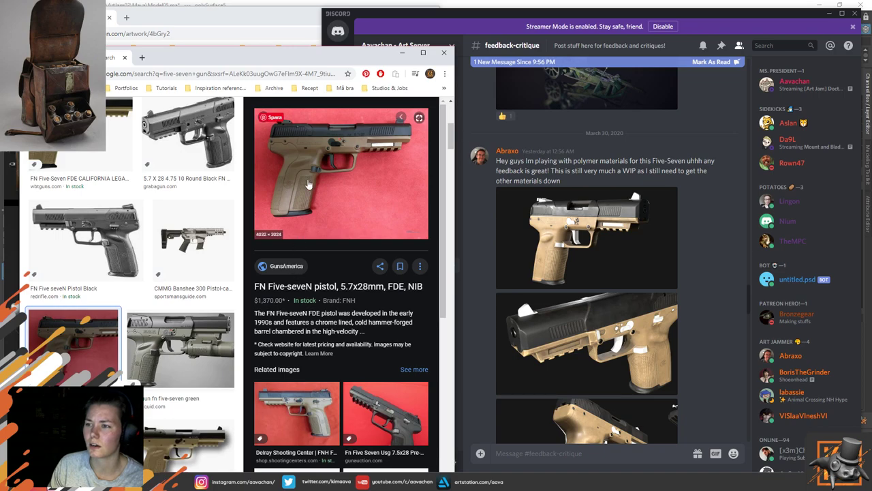
pyautogui.click(191, 447)
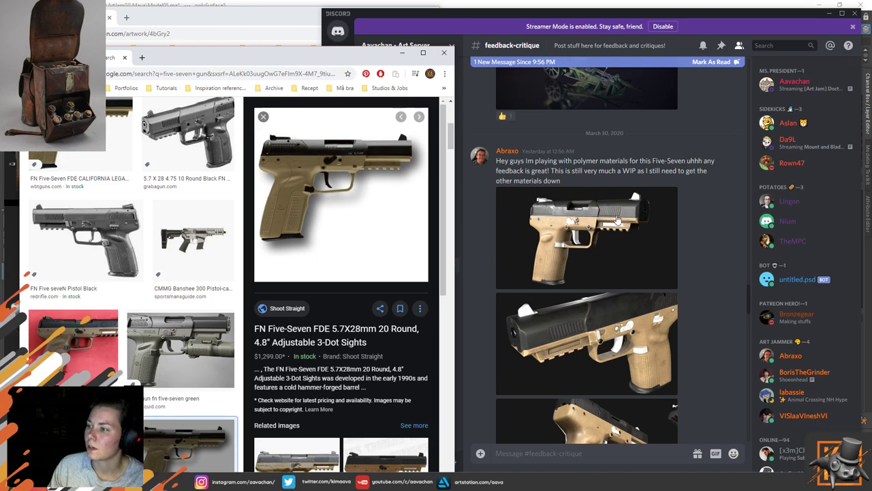
pyautogui.scroll(-3, 590, 245)
pyautogui.click(588, 248)
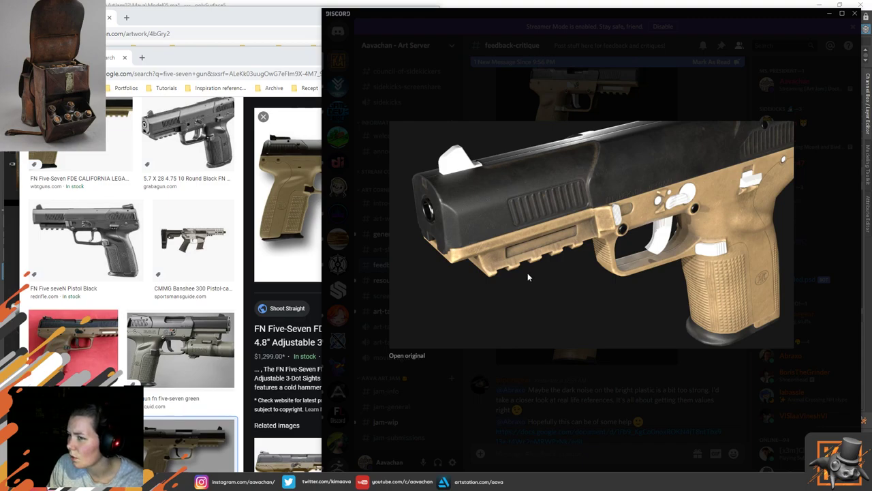
pyautogui.click(228, 55)
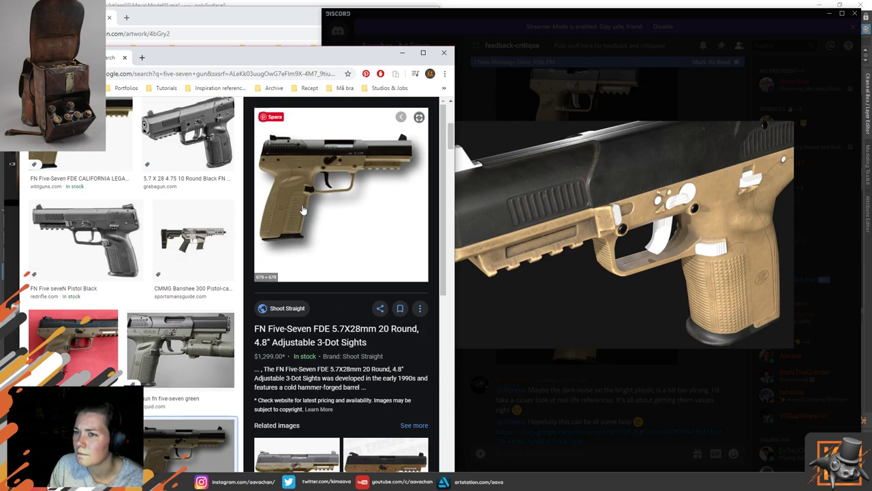
pyautogui.click(165, 341)
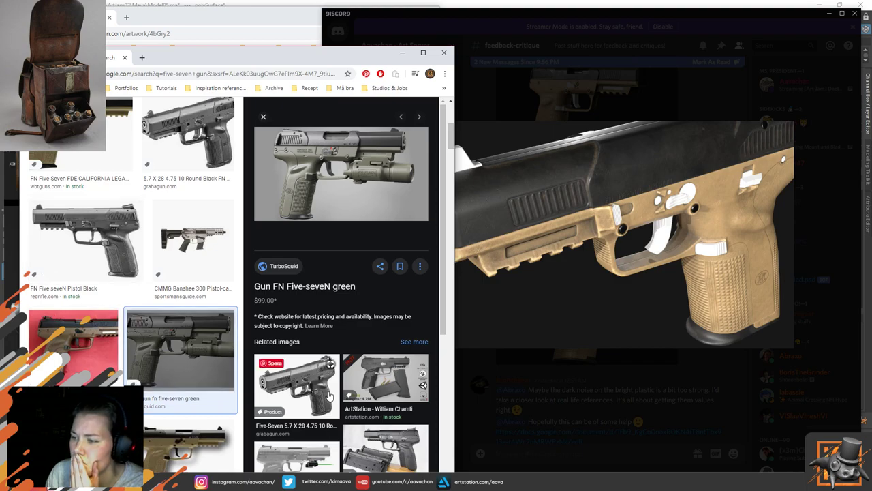
# Step: Move the image-search window out of the way and examine the Skorpion artwork's grip and metal wear in the browser
pyautogui.moveTo(241, 61); pyautogui.dragTo(232, 378)
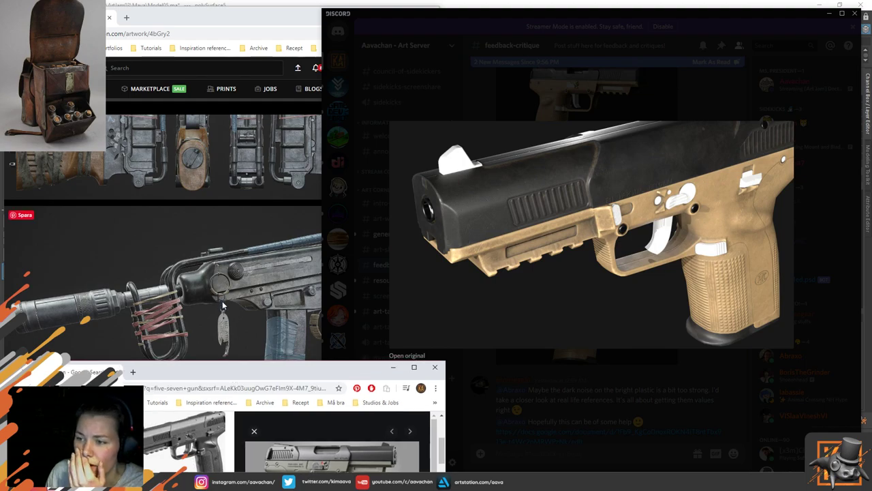
pyautogui.click(246, 20)
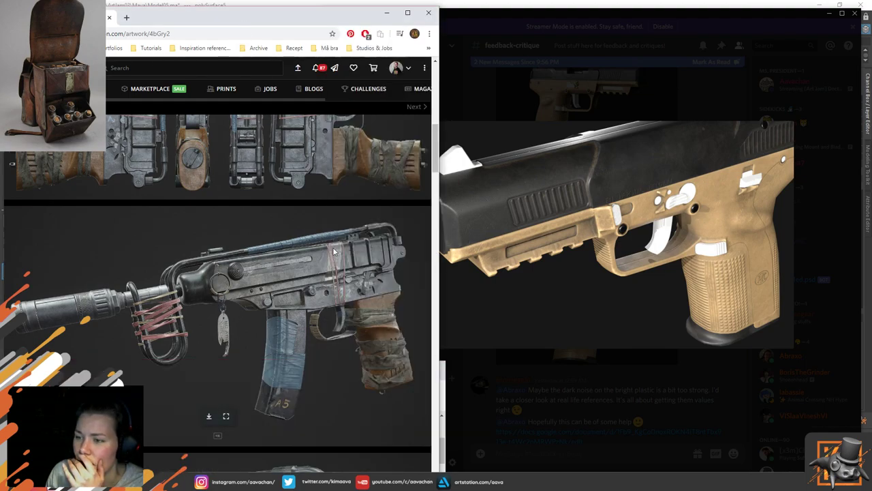
pyautogui.scroll(-3, 275, 338)
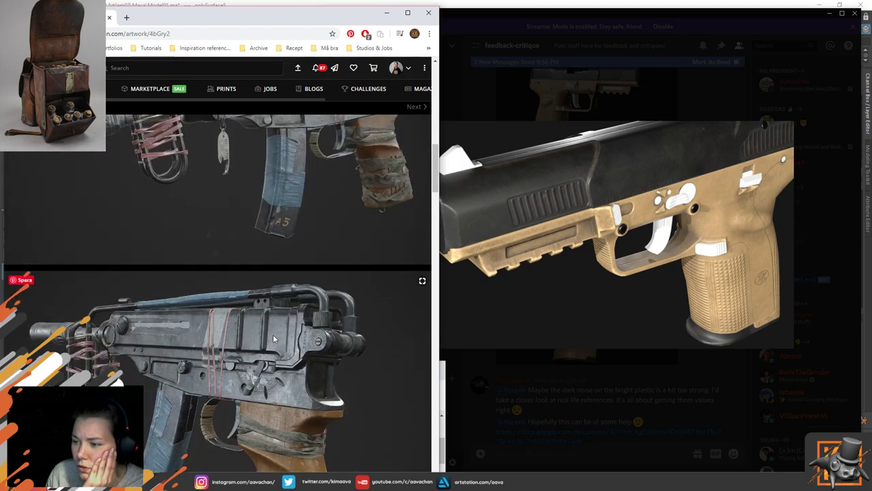
pyautogui.scroll(-1, 273, 337)
pyautogui.scroll(-1, 273, 336)
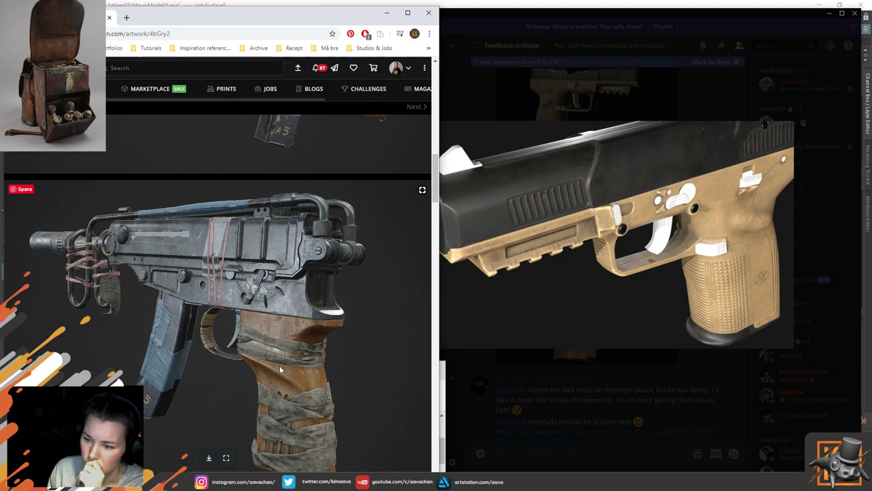
# Step: Read through the replies in Discord's feedback-critique channel and enlarge the close-up render of the Five-Seven's frame and trigger
pyautogui.click(703, 369)
pyautogui.scroll(-10, 630, 353)
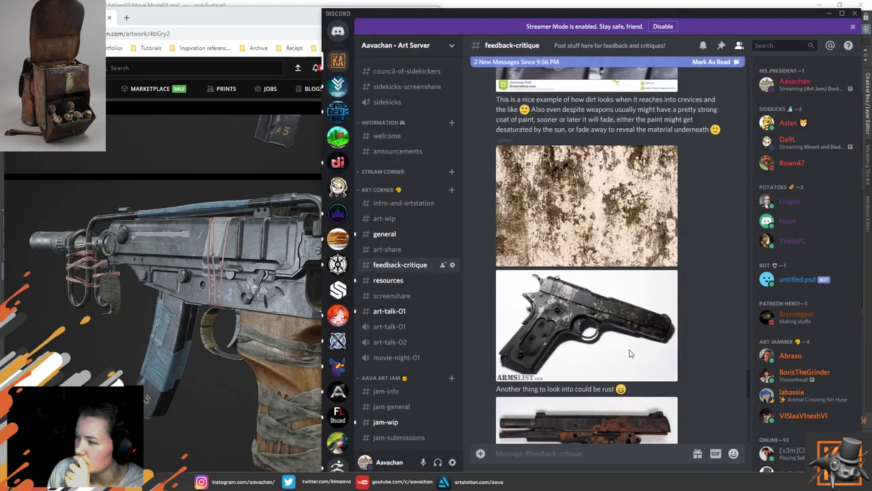
pyautogui.scroll(-5, 630, 353)
pyautogui.click(550, 343)
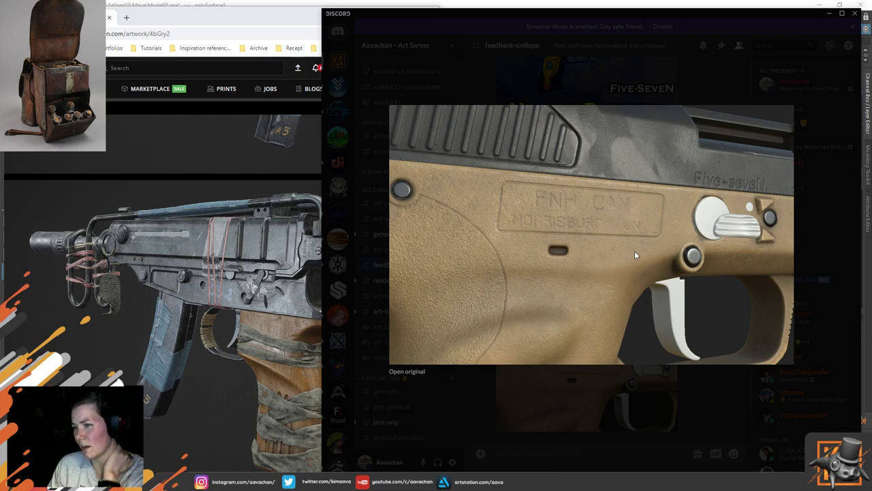
# Step: Compare the enlarged Five-Seven close-up with the Skorpion artwork, reading the artwork page down to its description
pyautogui.scroll(-5, 274, 235)
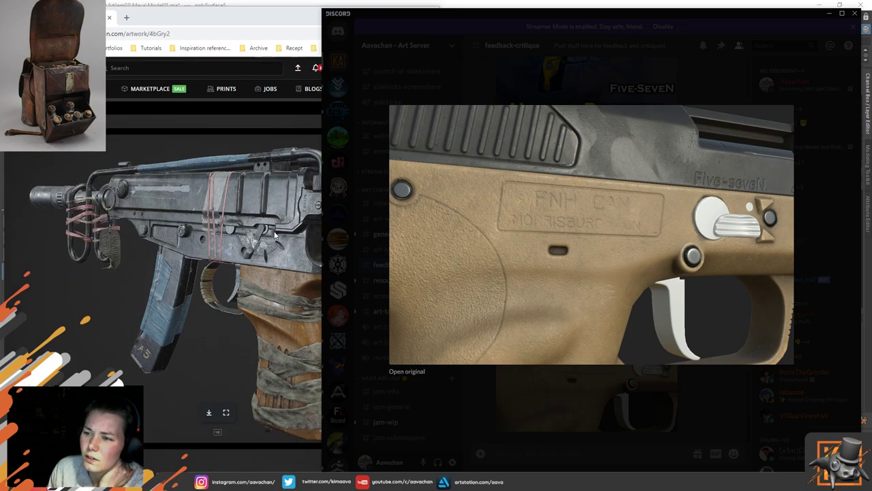
pyautogui.scroll(1, 275, 234)
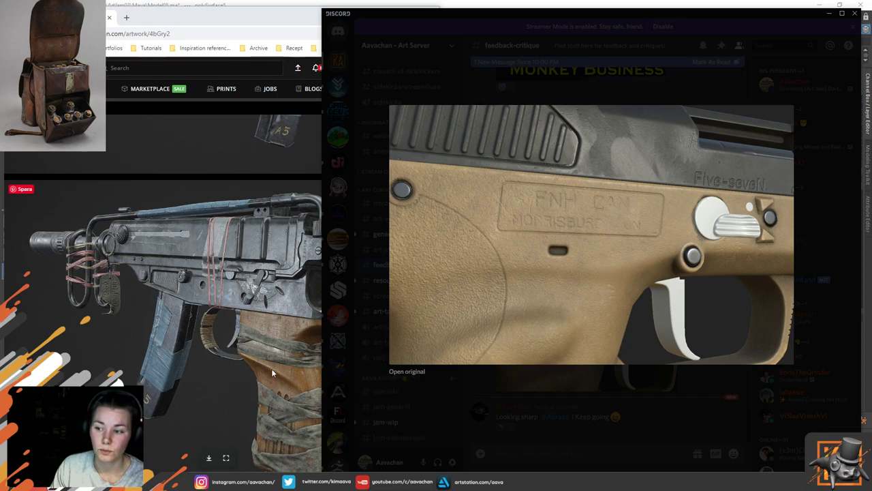
pyautogui.scroll(-2, 271, 368)
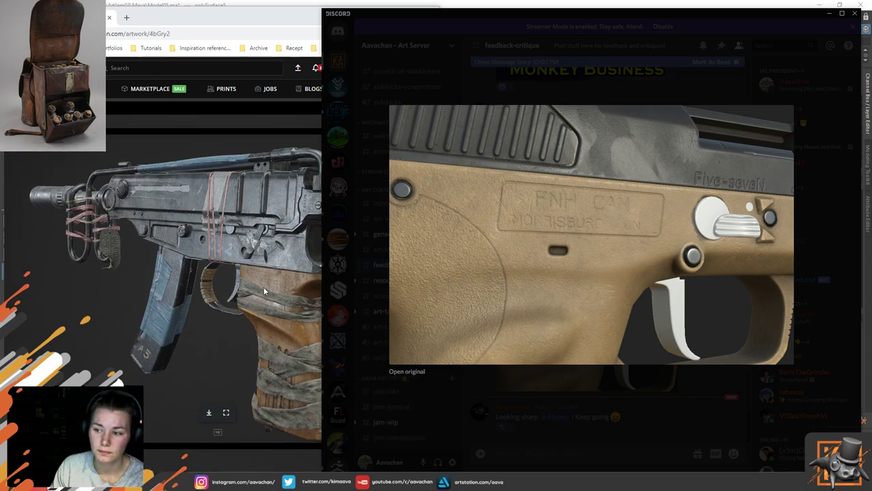
pyautogui.click(257, 21)
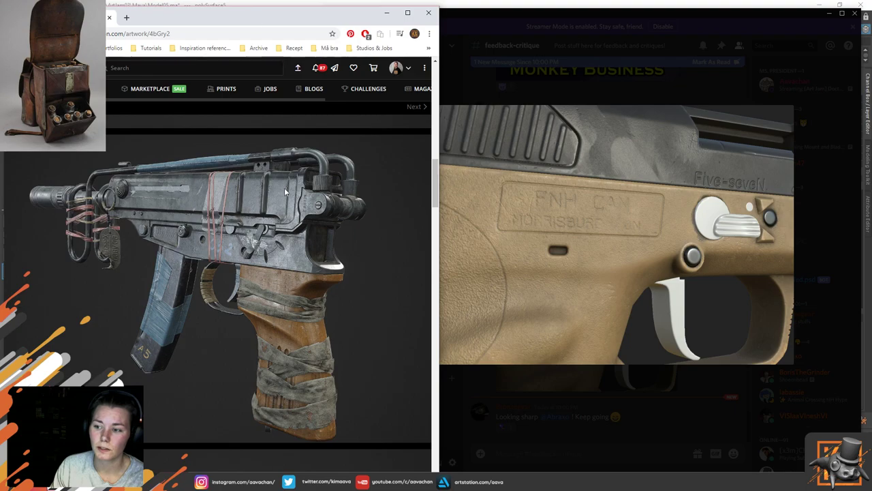
pyautogui.scroll(-3, 315, 303)
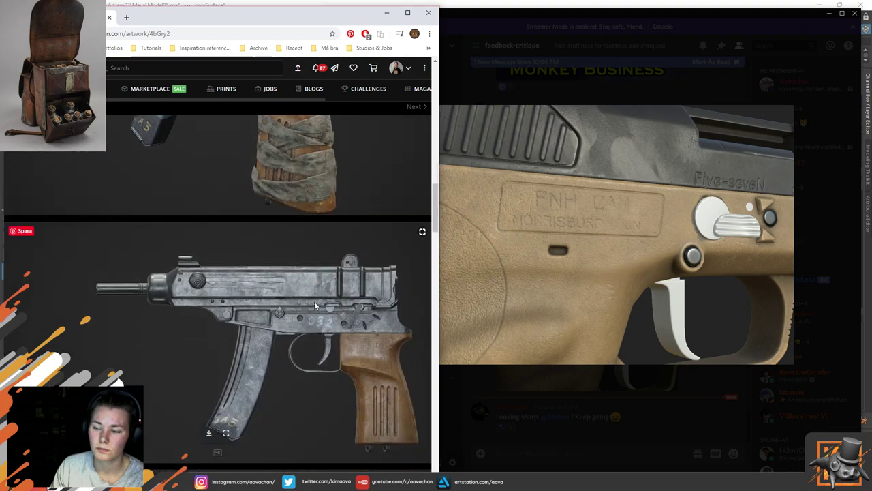
pyautogui.scroll(-5, 315, 305)
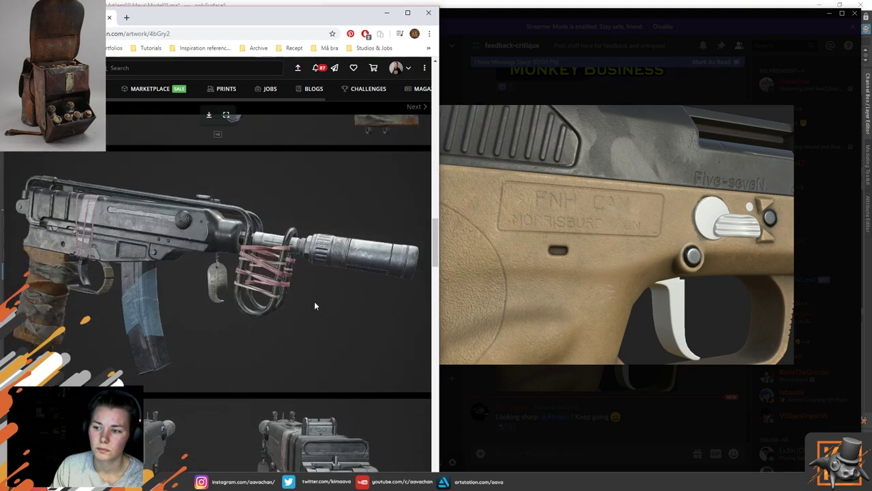
pyautogui.scroll(-10, 314, 304)
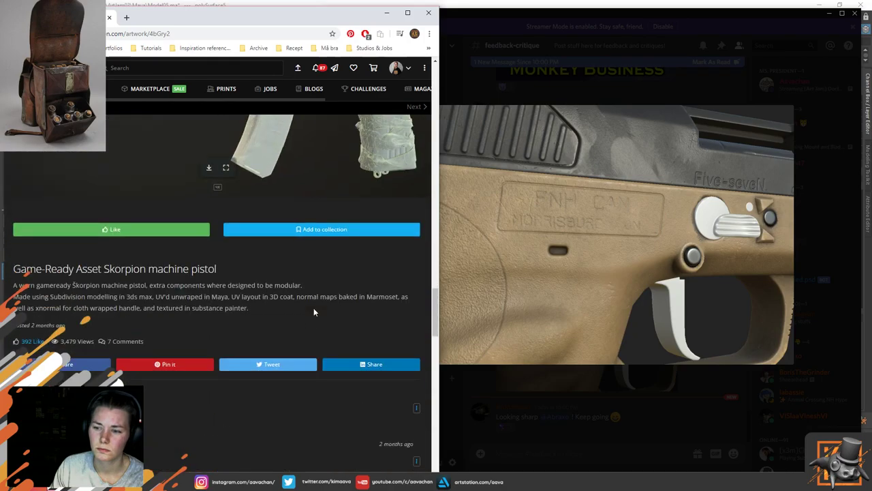
# Step: Return to the start of the Skorpion artwork page and study its surface wear from the opening render to the unwrapped version
pyautogui.scroll(5, 314, 307)
pyautogui.scroll(12, 317, 355)
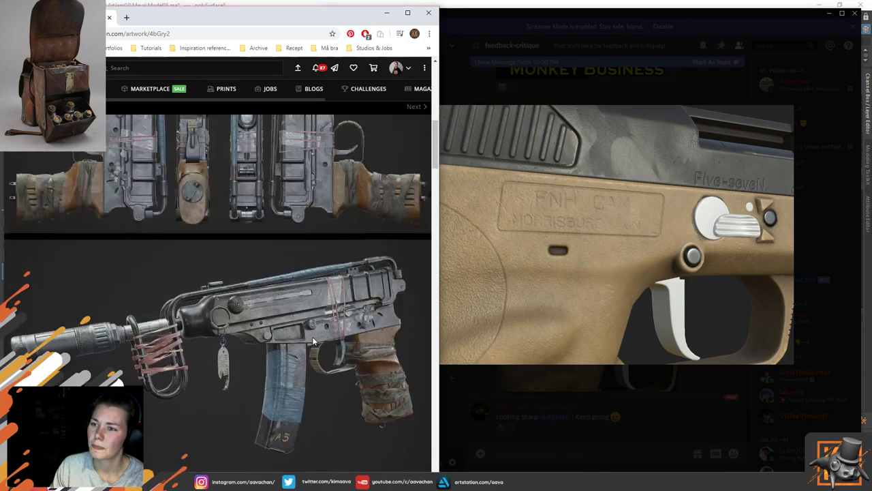
pyautogui.scroll(2, 312, 341)
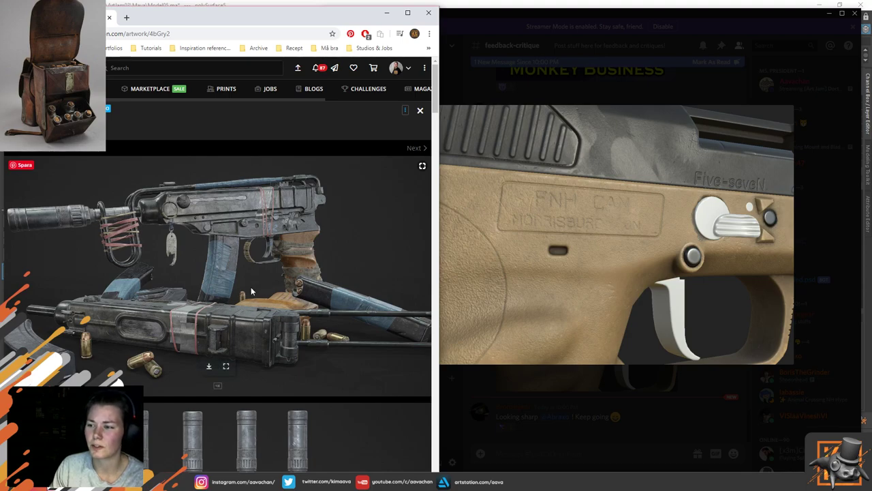
pyautogui.scroll(-4, 242, 291)
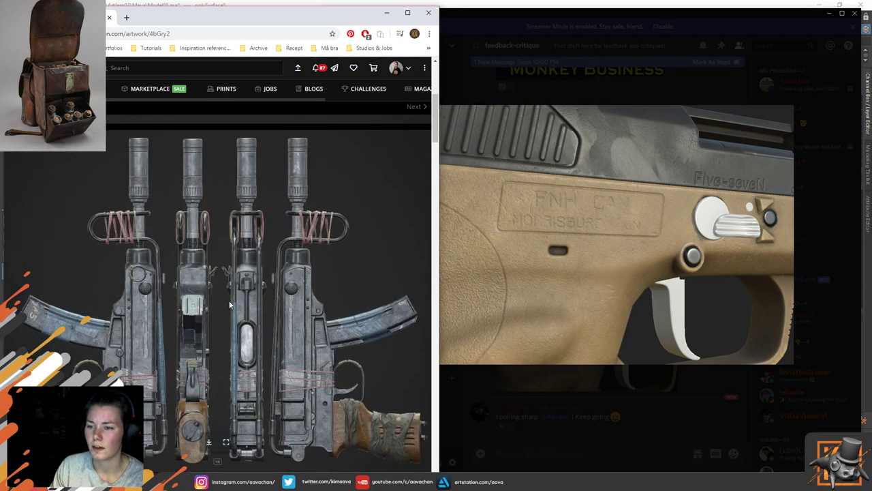
pyautogui.scroll(-4, 218, 310)
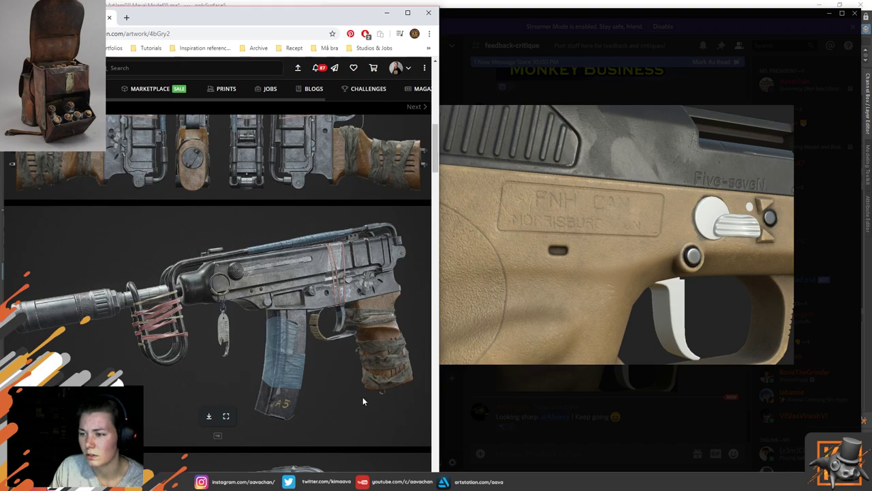
pyautogui.scroll(-5, 338, 379)
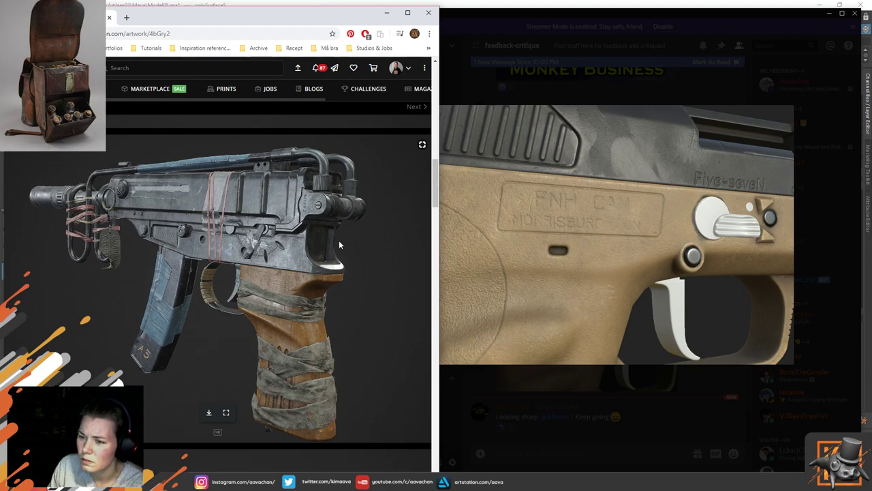
pyautogui.scroll(-3, 339, 240)
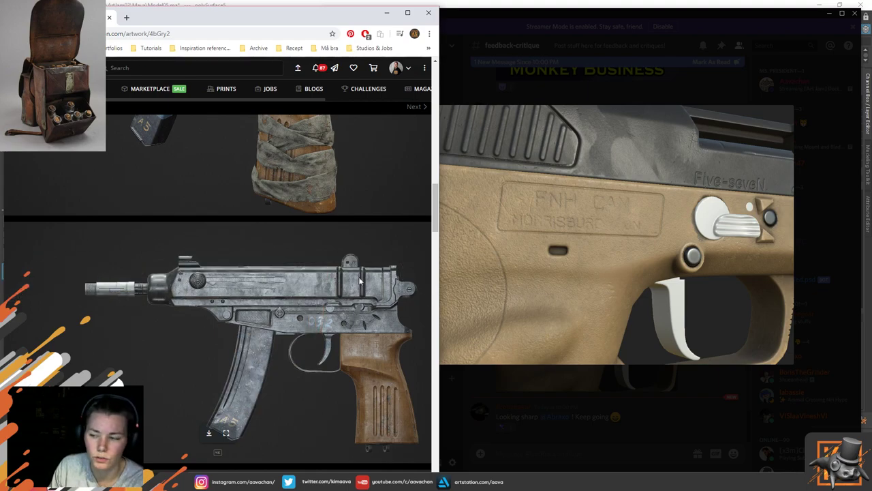
# Step: Examine the Skorpion artwork's remaining weapon renders, then compare its opening image with the enlarged Five-Seven close-up in Discord
pyautogui.scroll(-5, 256, 274)
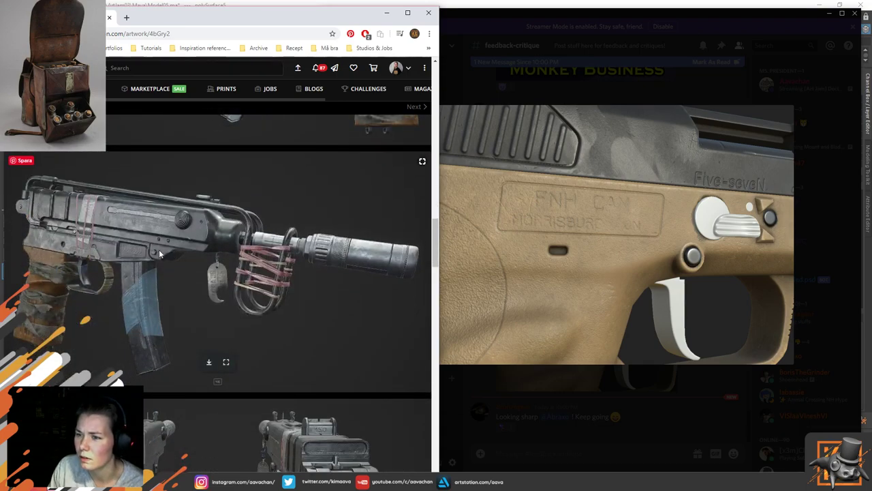
pyautogui.scroll(-3, 176, 254)
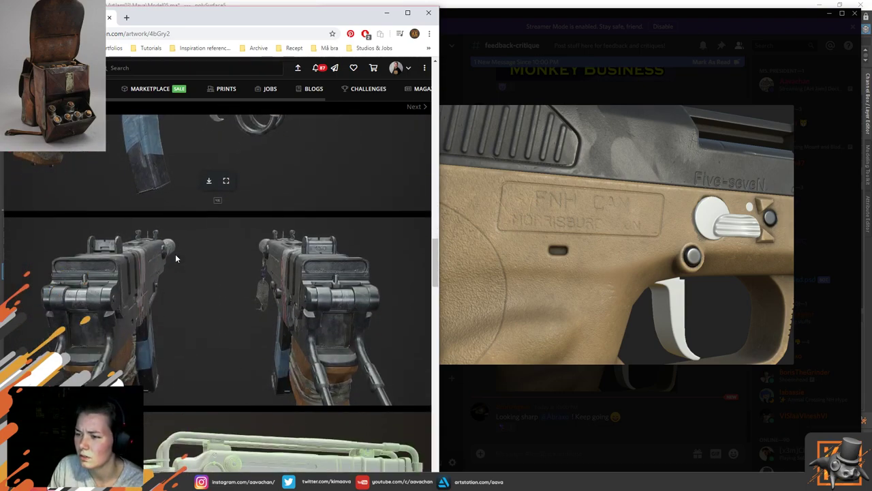
pyautogui.scroll(2, 205, 246)
pyautogui.scroll(-15, 309, 232)
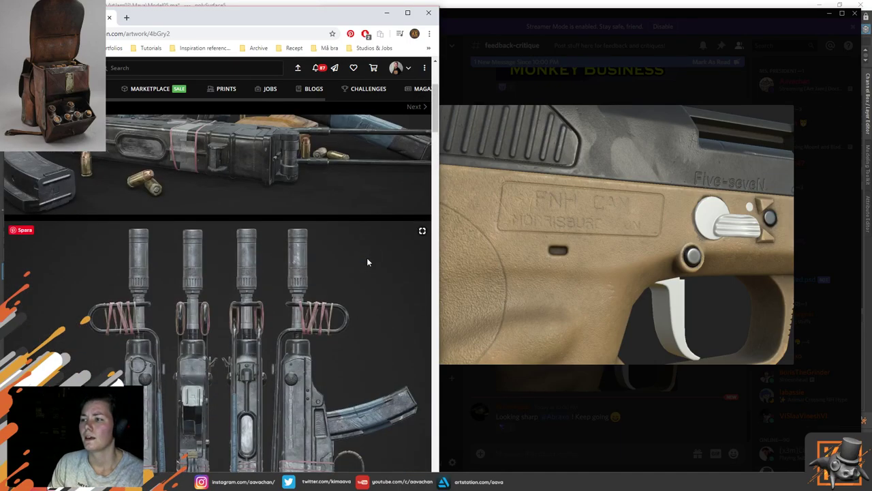
pyautogui.click(631, 90)
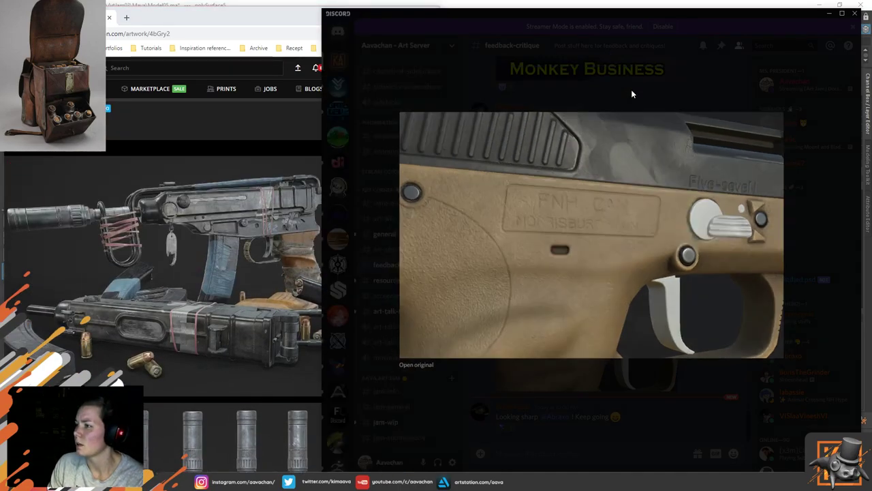
pyautogui.click(599, 332)
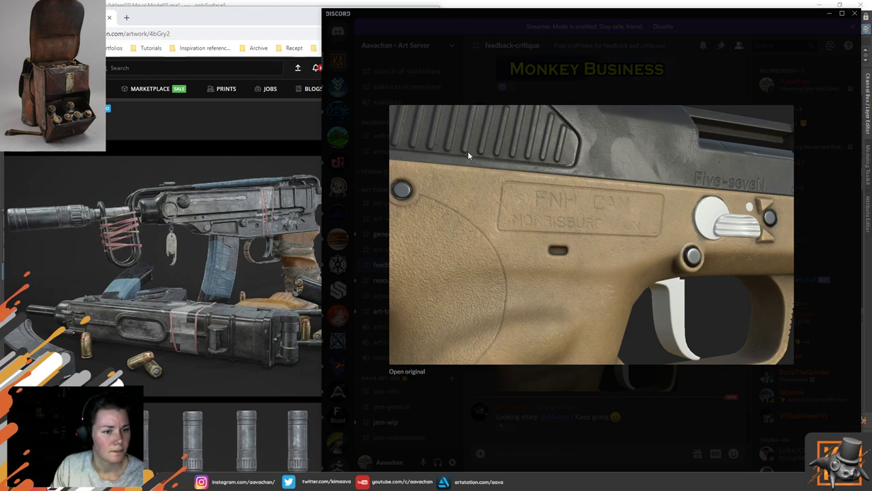
# Step: Close the Skorpion artwork, the enlarged Discord image and the image-search window, and minimize Discord to return to Maya
pyautogui.click(230, 20)
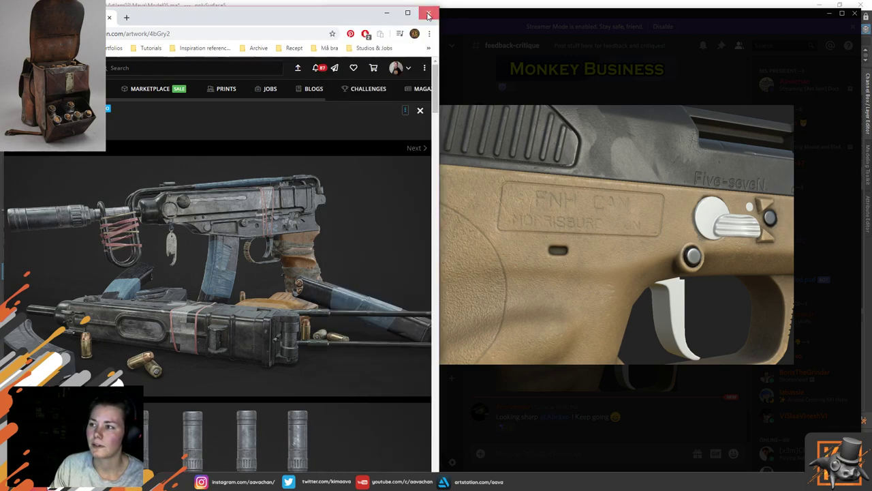
pyautogui.click(429, 14)
pyautogui.click(683, 386)
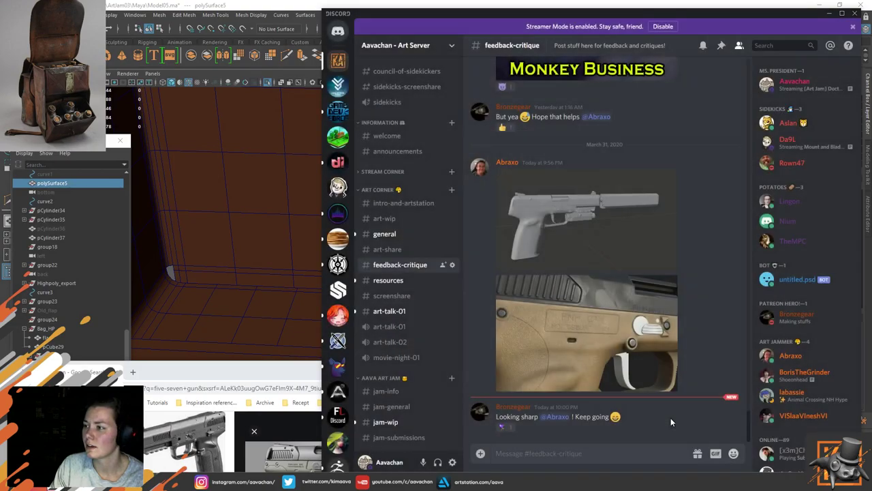
pyautogui.click(830, 14)
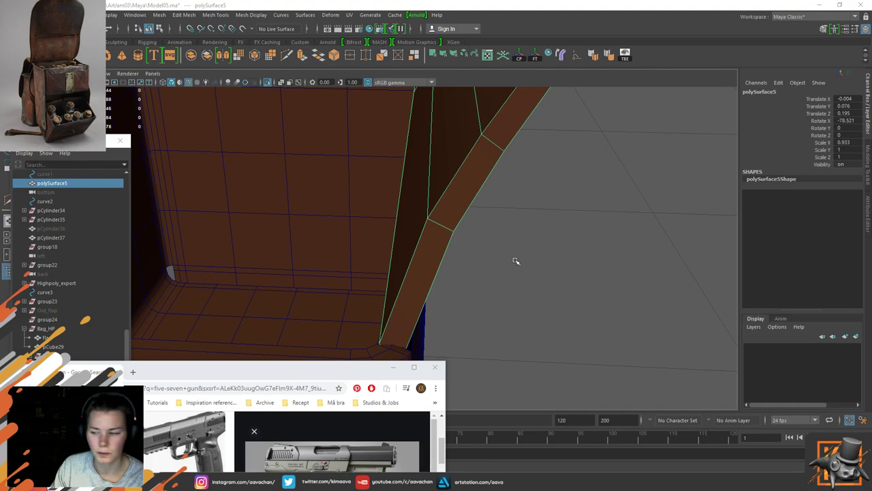
pyautogui.click(435, 368)
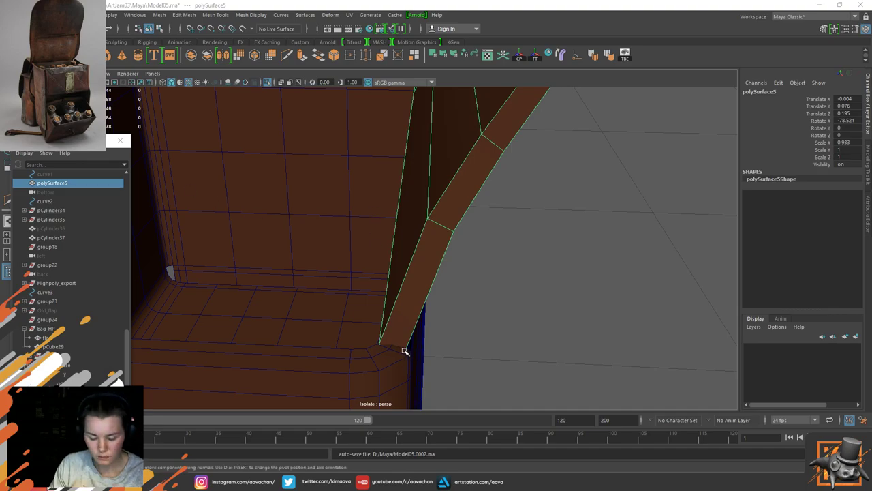
# Step: Snap the blockout back panel's vertices at one lower corner onto the matching corner vertices of the case's rim
pyautogui.scroll(-5, 379, 312)
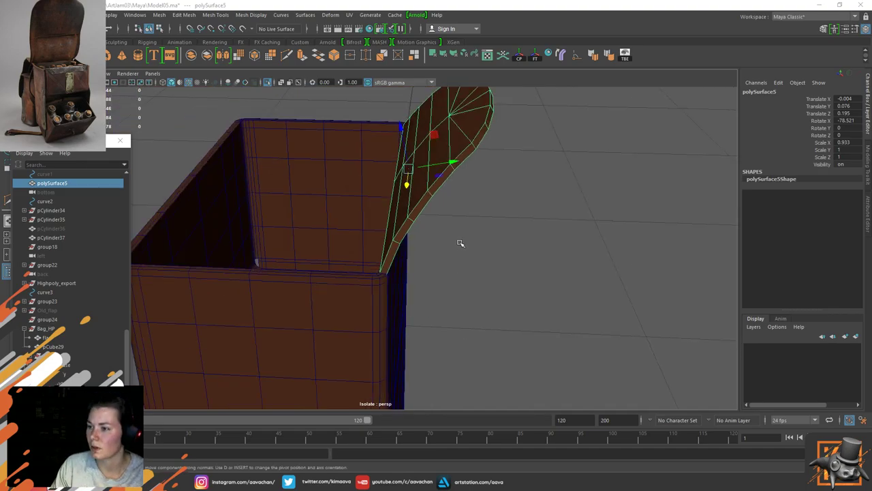
pyautogui.keyDown('alt'); pyautogui.moveTo(459, 244); pyautogui.dragTo(436, 227); pyautogui.keyUp('alt')
pyautogui.keyDown('shift'); pyautogui.click(345, 238); pyautogui.keyUp('shift')
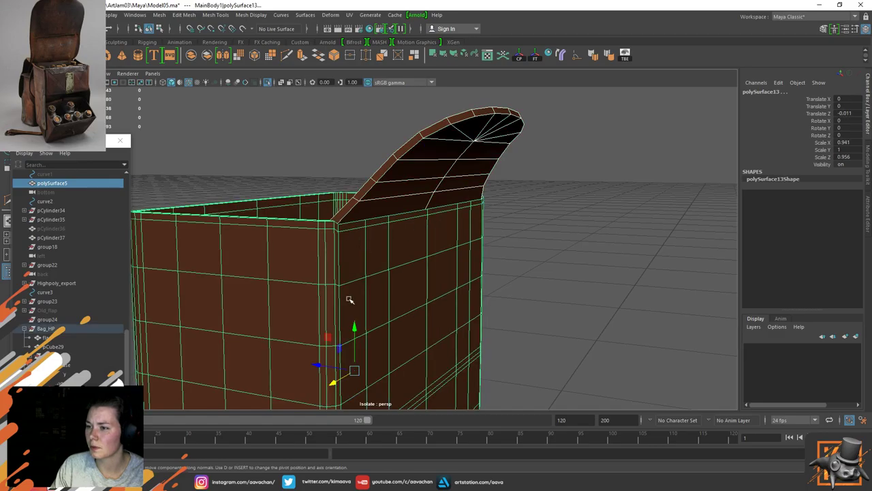
pyautogui.keyDown('alt'); pyautogui.moveTo(329, 216); pyautogui.dragTo(446, 312, button='right'); pyautogui.keyUp('alt')
pyautogui.keyDown('alt'); pyautogui.moveTo(446, 312); pyautogui.dragTo(352, 229); pyautogui.keyUp('alt')
pyautogui.click(375, 242)
pyautogui.moveTo(332, 255); pyautogui.dragTo(313, 218, button='right')
pyautogui.click(329, 262)
pyautogui.scroll(5, 329, 269)
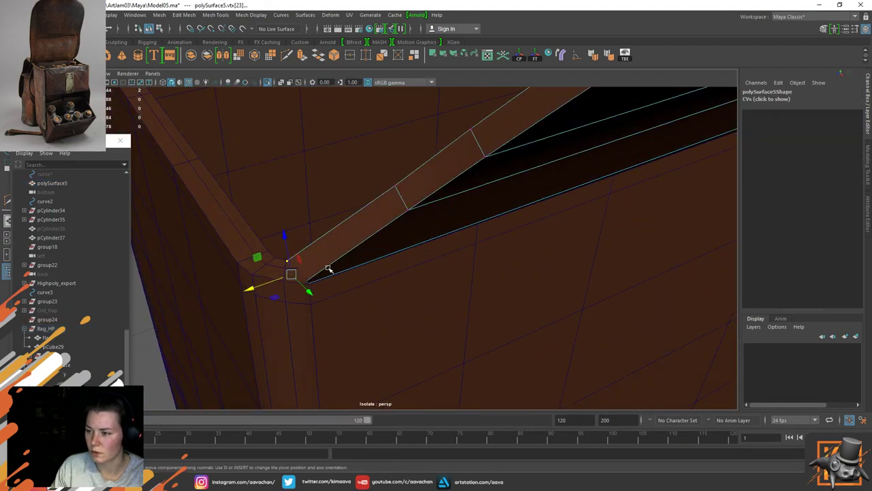
pyautogui.press('v')
pyautogui.moveTo(232, 293); pyautogui.dragTo(289, 281)
pyautogui.keyDown('alt'); pyautogui.moveTo(347, 269); pyautogui.dragTo(374, 242); pyautogui.keyUp('alt')
pyautogui.moveTo(296, 235); pyautogui.dragTo(316, 227)
pyautogui.press('v')
# Step: Snap the inner vertex at the back panel's opposite lower corner onto the nearby rim vertex of the case
pyautogui.press('v')
pyautogui.keyDown('alt'); pyautogui.moveTo(463, 216); pyautogui.dragTo(427, 236); pyautogui.keyUp('alt')
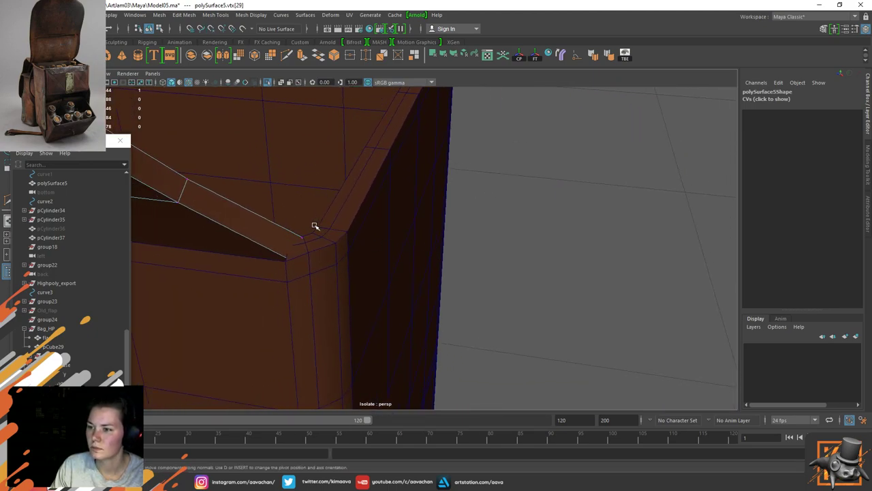
pyautogui.click(302, 240)
pyautogui.press('v')
pyautogui.moveTo(302, 242); pyautogui.dragTo(289, 235)
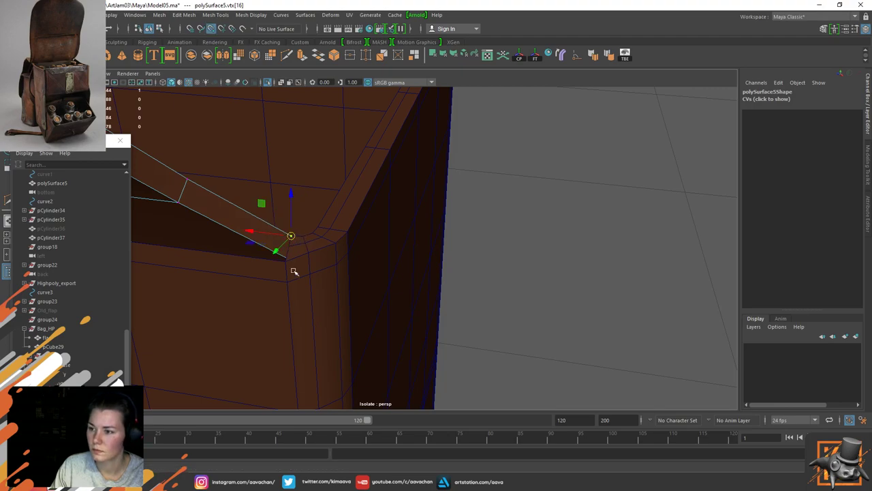
pyautogui.click(289, 254)
pyautogui.click(280, 250)
# Step: Combine the fitted back panel with the case body into one mesh and delete its construction history
pyautogui.moveTo(283, 220); pyautogui.dragTo(224, 208, button='right')
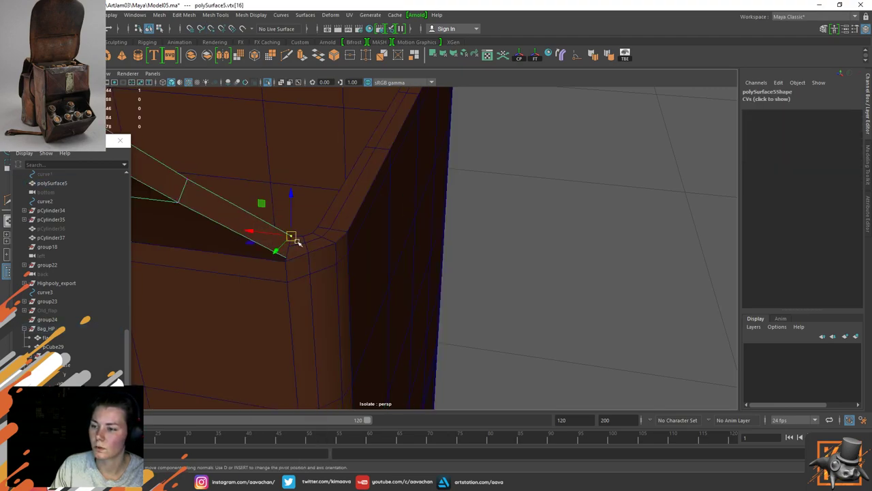
pyautogui.moveTo(259, 280); pyautogui.dragTo(260, 278)
pyautogui.moveTo(286, 255); pyautogui.dragTo(287, 164, button='right')
pyautogui.moveTo(277, 206)
pyautogui.keyDown('alt'); pyautogui.mouseDown()
pyautogui.moveTo(306, 249)
pyautogui.moveTo(327, 257)
pyautogui.moveTo(279, 198)
pyautogui.mouseUp(); pyautogui.keyUp('alt')
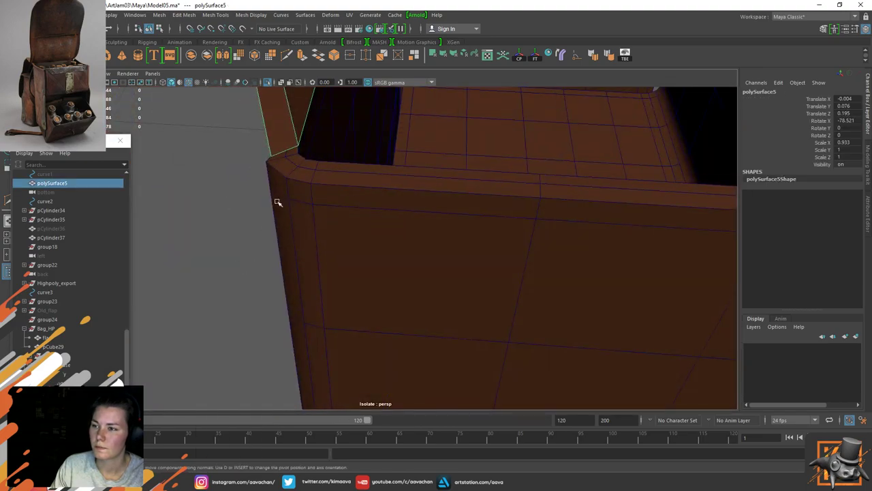
pyautogui.click(283, 167)
pyautogui.keyDown('shift'); pyautogui.moveTo(284, 116); pyautogui.dragTo(266, 282, button='right'); pyautogui.keyUp('shift')
pyautogui.hotkey('alt', 'shift', 'd')
# Step: Cut an edge up through the back panel's two lowest rows, continuing the case's vertical edge nearest the centre on one side
pyautogui.keyDown('alt'); pyautogui.moveTo(266, 284); pyautogui.dragTo(340, 246); pyautogui.keyUp('alt')
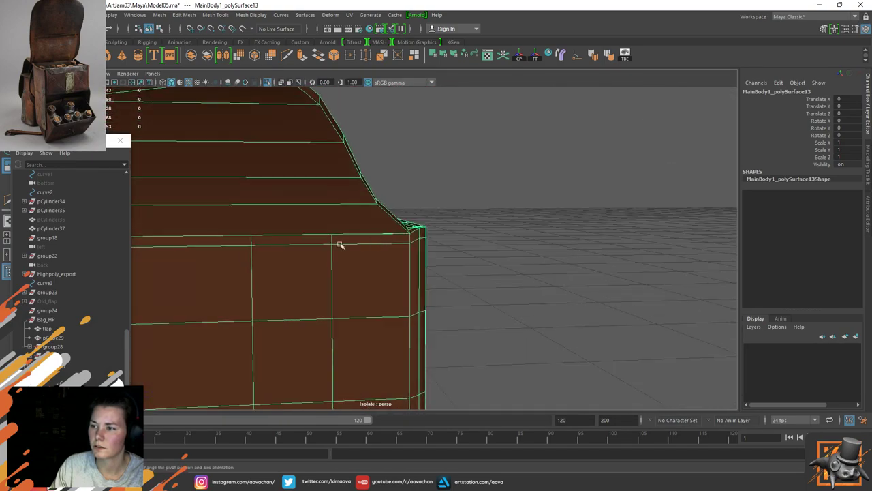
pyautogui.keyDown('alt'); pyautogui.moveTo(341, 245); pyautogui.dragTo(393, 260, button='middle'); pyautogui.keyUp('alt')
pyautogui.keyDown('alt'); pyautogui.moveTo(393, 260); pyautogui.dragTo(457, 309); pyautogui.keyUp('alt')
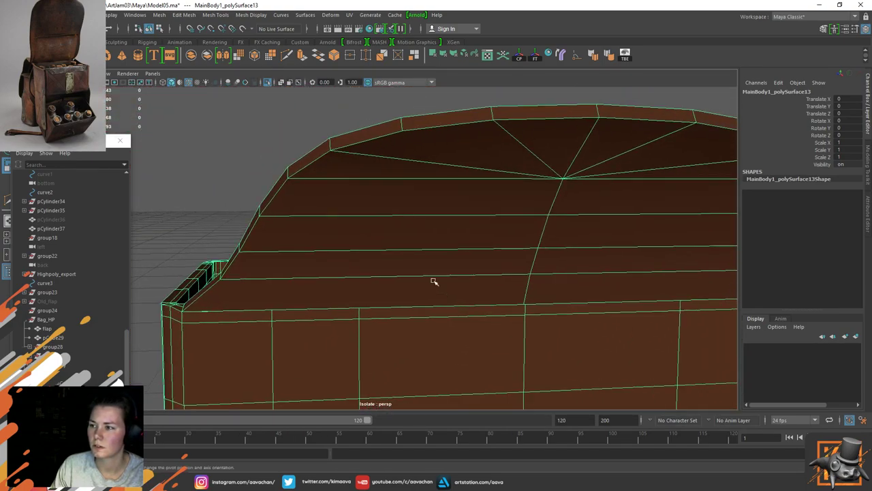
pyautogui.keyDown('shift'); pyautogui.moveTo(382, 213); pyautogui.dragTo(335, 217, button='right'); pyautogui.keyUp('shift')
pyautogui.click(523, 307)
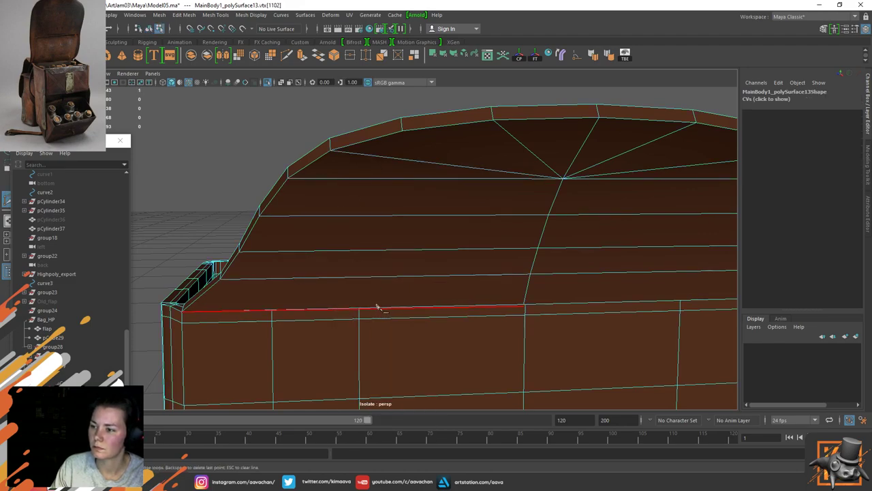
pyautogui.keyDown('alt'); pyautogui.moveTo(374, 256); pyautogui.dragTo(413, 302); pyautogui.keyUp('alt')
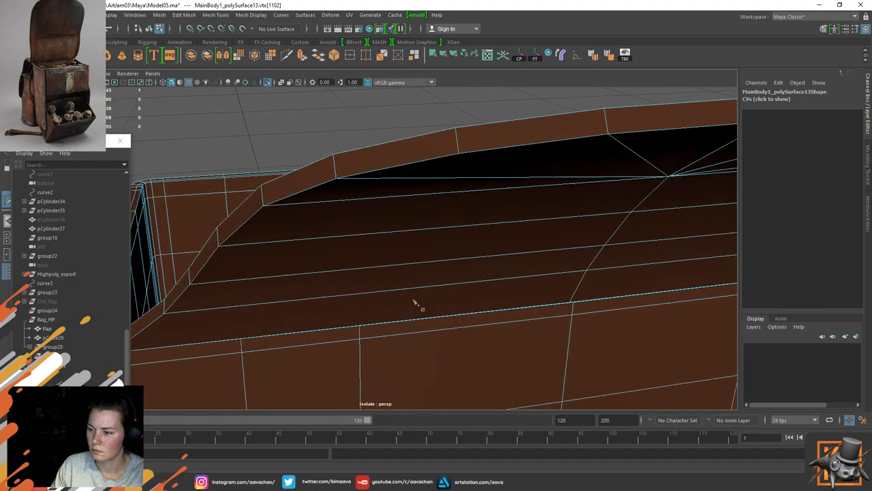
pyautogui.keyDown('alt'); pyautogui.moveTo(414, 300); pyautogui.dragTo(420, 246, button='middle'); pyautogui.keyUp('alt')
pyautogui.scroll(3, 418, 244)
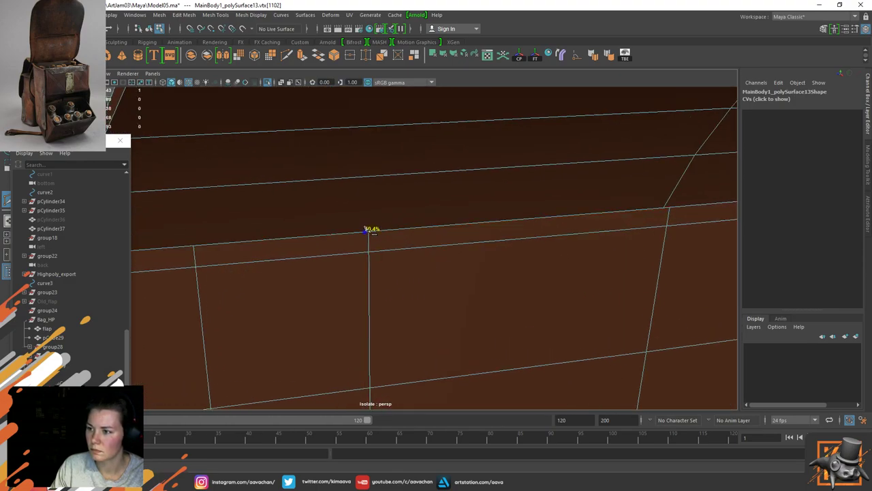
pyautogui.click(369, 231)
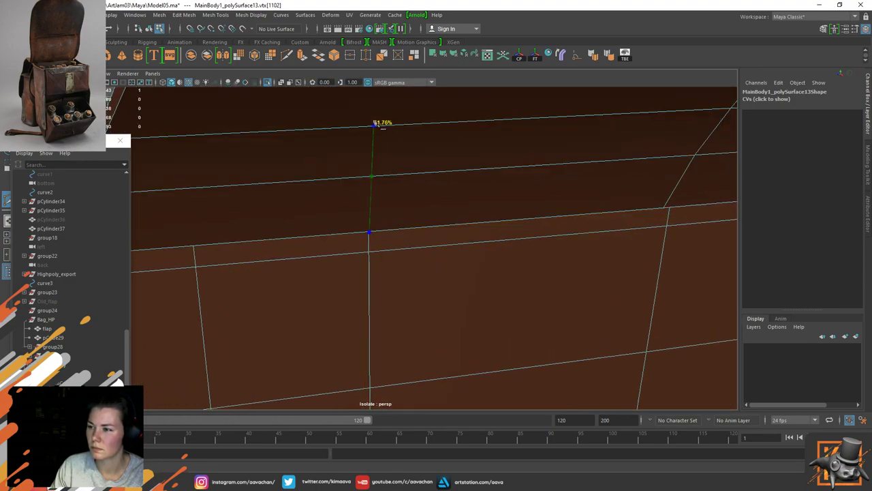
pyautogui.click(234, 235)
pyautogui.press('Return')
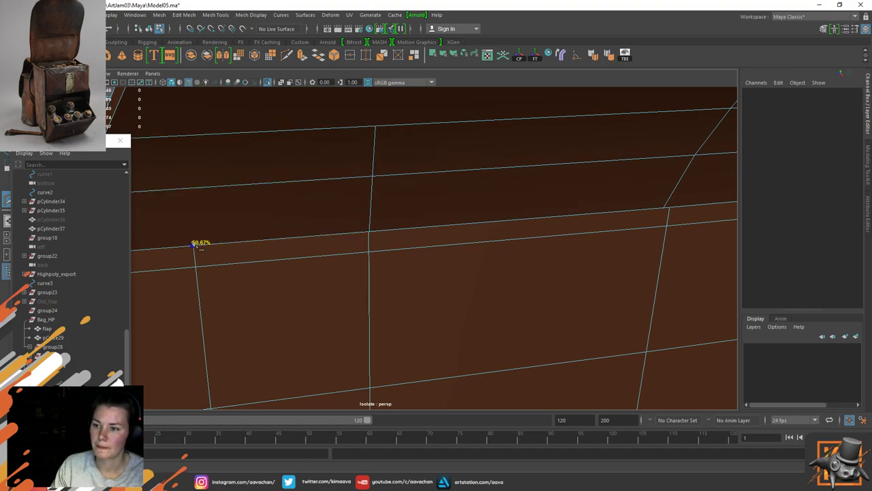
# Step: Cut a second edge through the same two panel rows, continuing the next vertical edge towards the case's corner
pyautogui.click(193, 244)
pyautogui.click(186, 135)
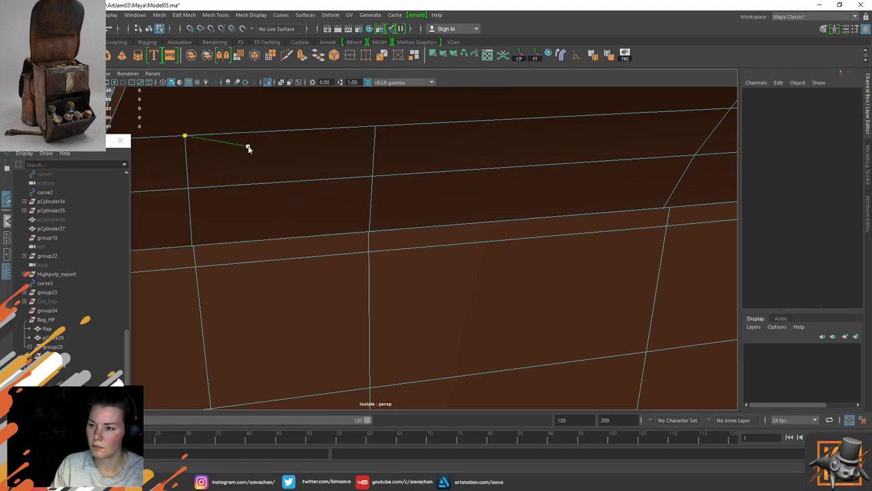
pyautogui.press('Return')
pyautogui.press('w')
# Step: Merge the overlapping vertices where the two new panel cuts meet the case's rim
pyautogui.moveTo(182, 235)
pyautogui.mouseDown()
pyautogui.moveTo(199, 247)
pyautogui.moveTo(312, 226)
pyautogui.moveTo(336, 236)
pyautogui.mouseUp()
pyautogui.press('4')
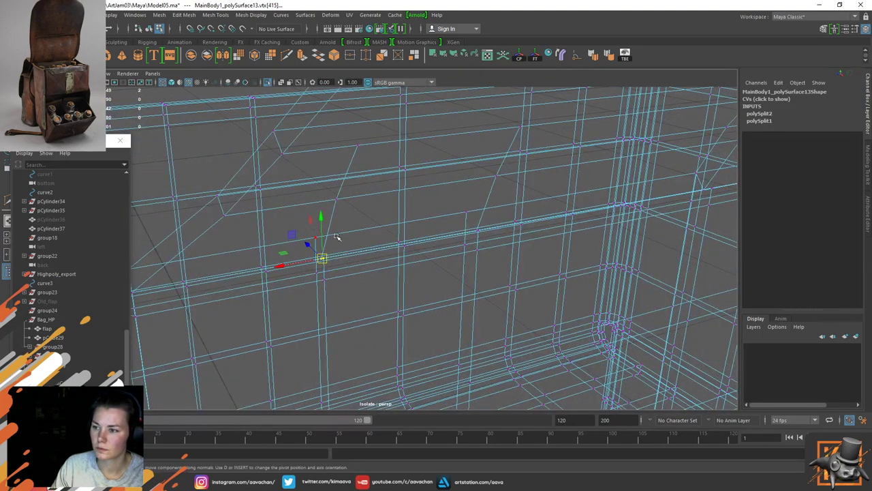
pyautogui.keyDown('shift'); pyautogui.moveTo(336, 237); pyautogui.dragTo(338, 161, button='right'); pyautogui.keyUp('shift')
pyautogui.keyDown('alt'); pyautogui.moveTo(445, 224); pyautogui.dragTo(425, 224); pyautogui.keyUp('alt')
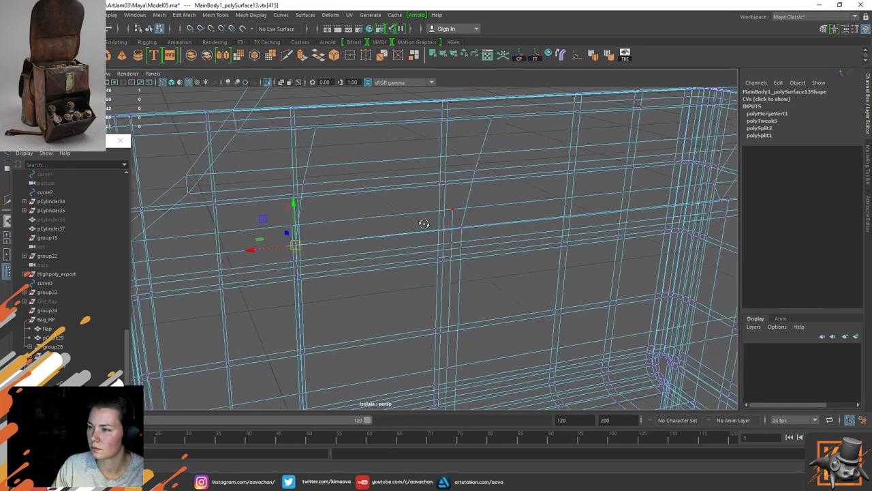
pyautogui.press('5')
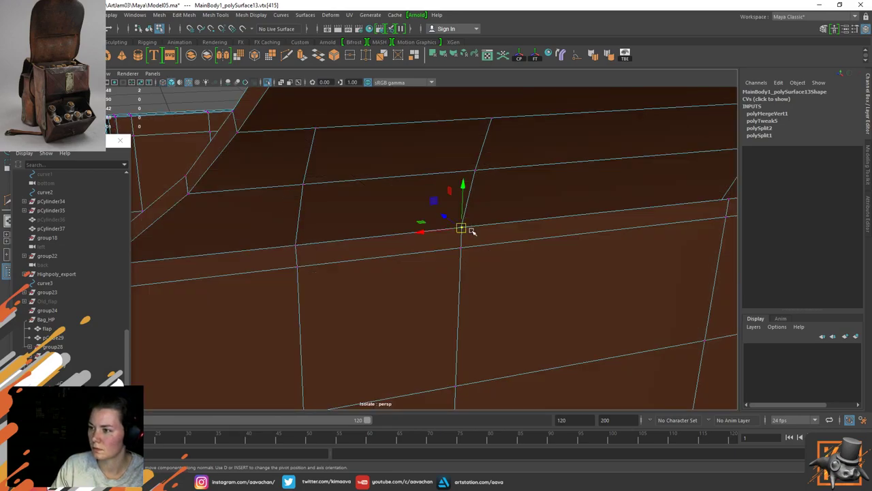
pyautogui.press('g')
# Step: Merge the back panel's bottom centre vertex with the matching vertex on the case's rim
pyautogui.keyDown('alt'); pyautogui.moveTo(535, 248); pyautogui.dragTo(613, 197); pyautogui.keyUp('alt')
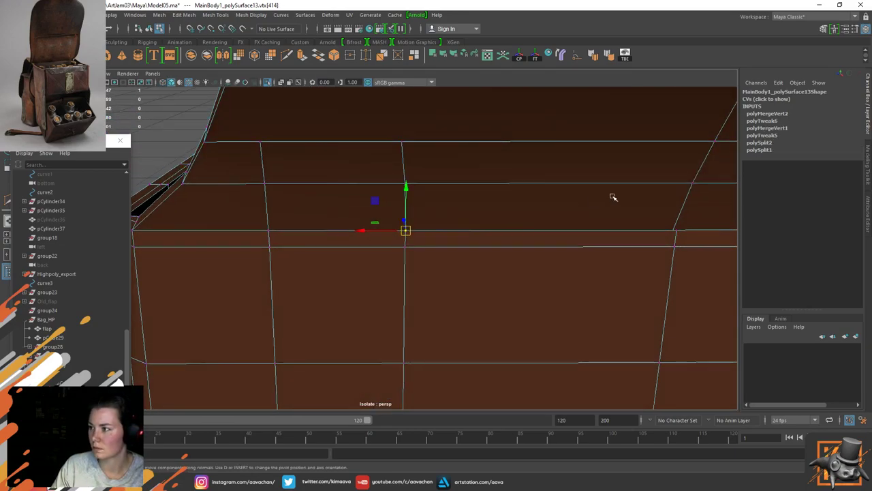
pyautogui.keyDown('alt'); pyautogui.moveTo(614, 197); pyautogui.dragTo(512, 208, button='middle'); pyautogui.keyUp('alt')
pyautogui.press('4')
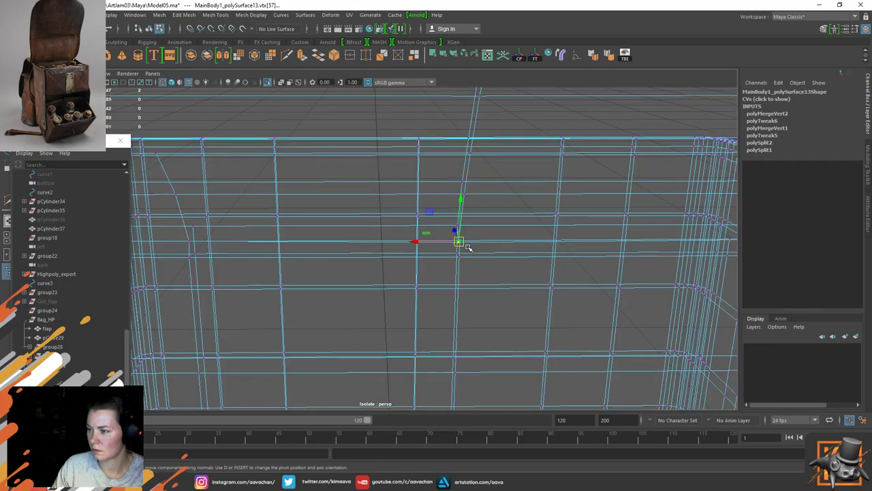
pyautogui.moveTo(479, 245)
pyautogui.keyDown('alt'); pyautogui.mouseDown()
pyautogui.moveTo(421, 278)
pyautogui.moveTo(498, 275)
pyautogui.moveTo(563, 245)
pyautogui.moveTo(460, 267)
pyautogui.mouseUp(); pyautogui.keyUp('alt')
pyautogui.press('g')
pyautogui.keyDown('alt'); pyautogui.moveTo(532, 245); pyautogui.dragTo(512, 240); pyautogui.keyUp('alt')
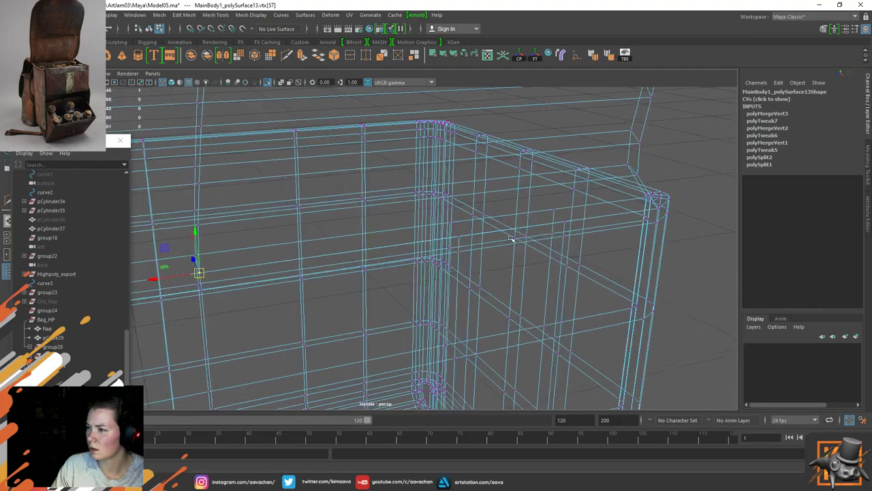
# Step: Cut two edges through the lowest two rows of the panel's other half, aligned with the vertical edges of the case below
pyautogui.press('F8')
pyautogui.press('5')
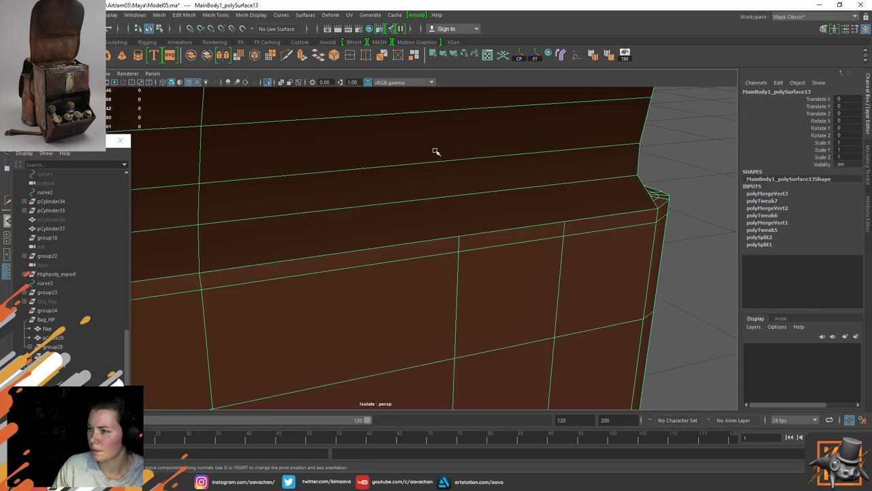
pyautogui.keyDown('alt'); pyautogui.moveTo(468, 174); pyautogui.dragTo(456, 223); pyautogui.keyUp('alt')
pyautogui.keyDown('shift'); pyautogui.moveTo(499, 210); pyautogui.dragTo(435, 206, button='right'); pyautogui.keyUp('shift')
pyautogui.hotkey('ctrl', 'z')
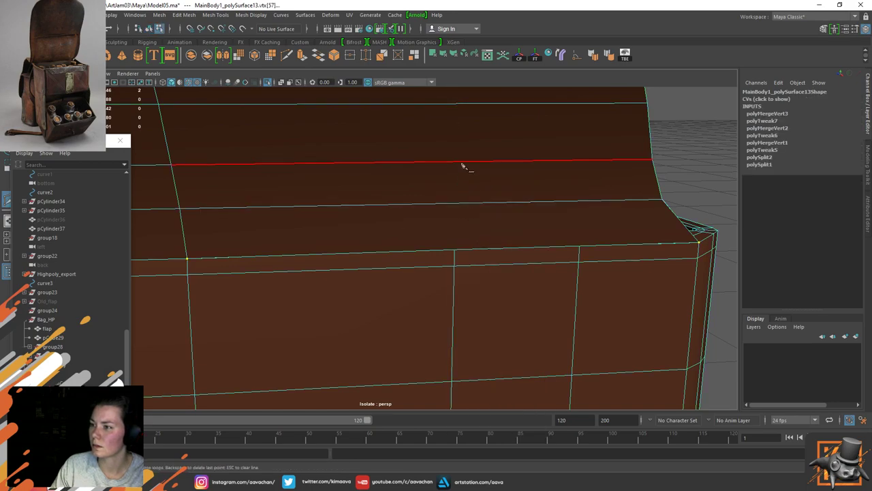
pyautogui.click(450, 162)
pyautogui.click(455, 248)
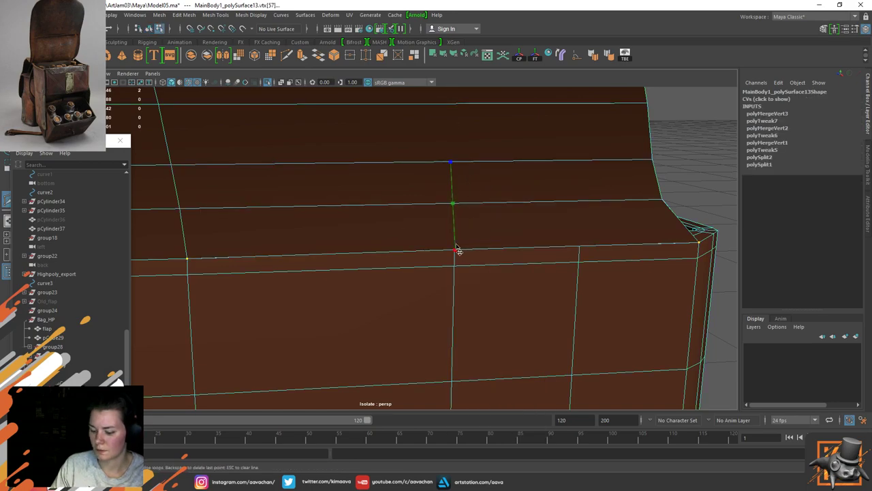
pyautogui.press('Return')
pyautogui.click(583, 160)
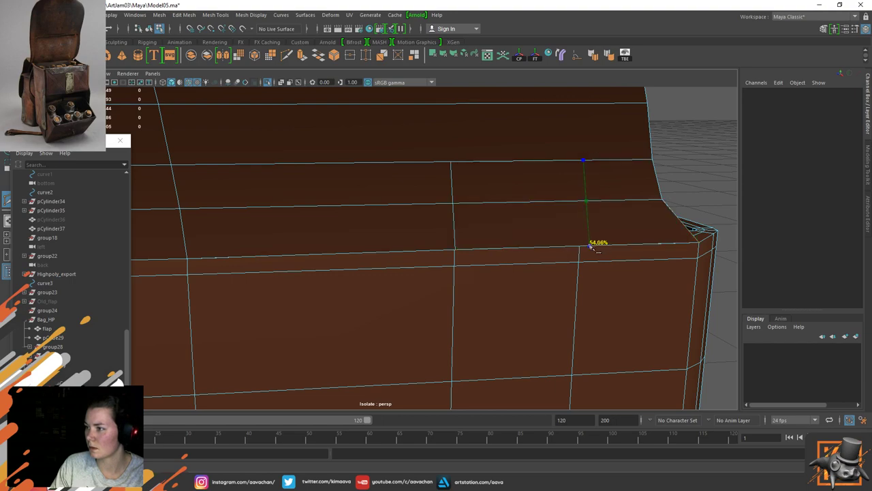
pyautogui.press('w')
pyautogui.moveTo(535, 225); pyautogui.dragTo(478, 221, button='right')
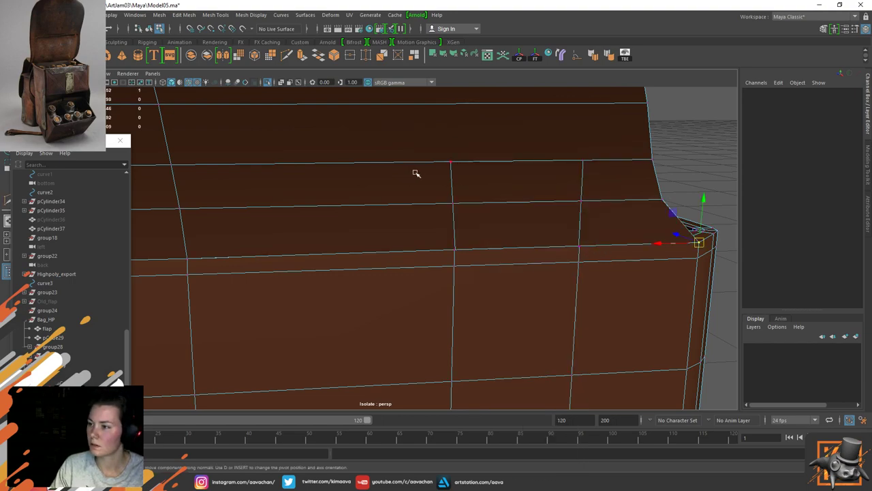
# Step: Merge the overlapping vertices where the two new panel cuts meet the case's rim
pyautogui.press('4')
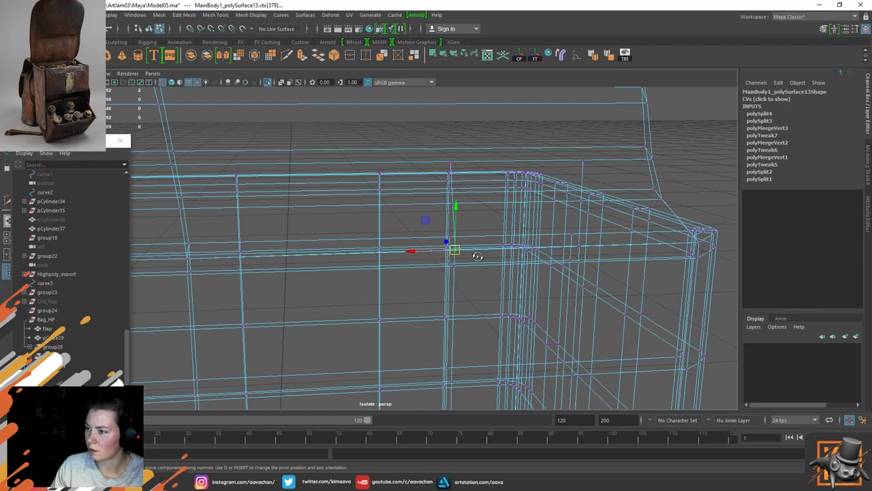
pyautogui.moveTo(478, 256)
pyautogui.keyDown('alt'); pyautogui.mouseDown()
pyautogui.moveTo(530, 279)
pyautogui.moveTo(474, 265)
pyautogui.mouseUp(); pyautogui.keyUp('alt')
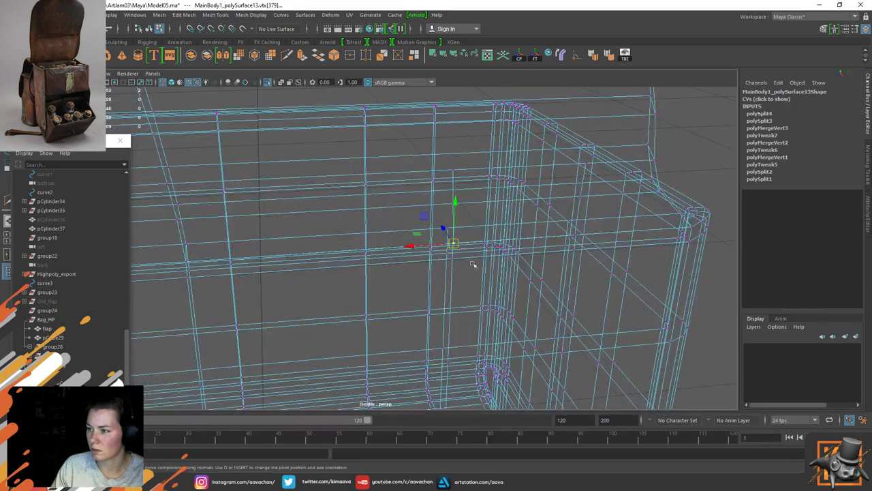
pyautogui.keyDown('shift'); pyautogui.moveTo(423, 245); pyautogui.dragTo(412, 173, button='right'); pyautogui.keyUp('shift')
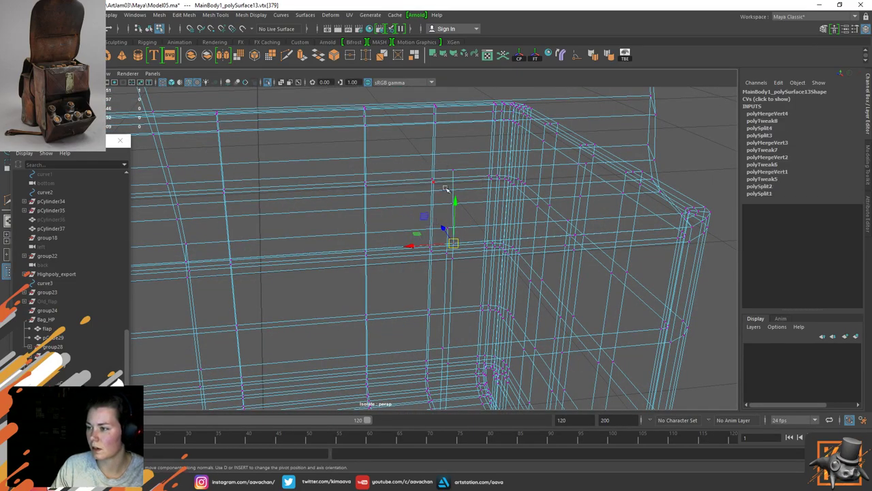
pyautogui.press('5')
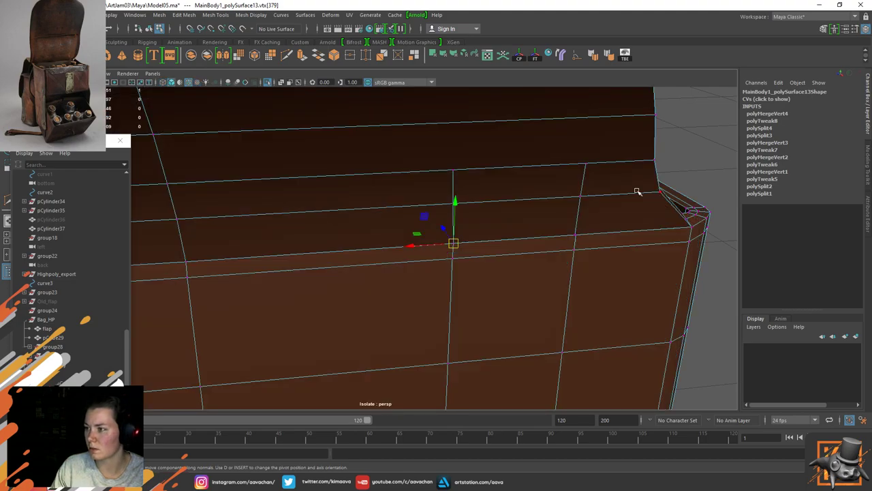
pyautogui.click(575, 235)
pyautogui.keyDown('alt'); pyautogui.moveTo(590, 238); pyautogui.dragTo(568, 271); pyautogui.keyUp('alt')
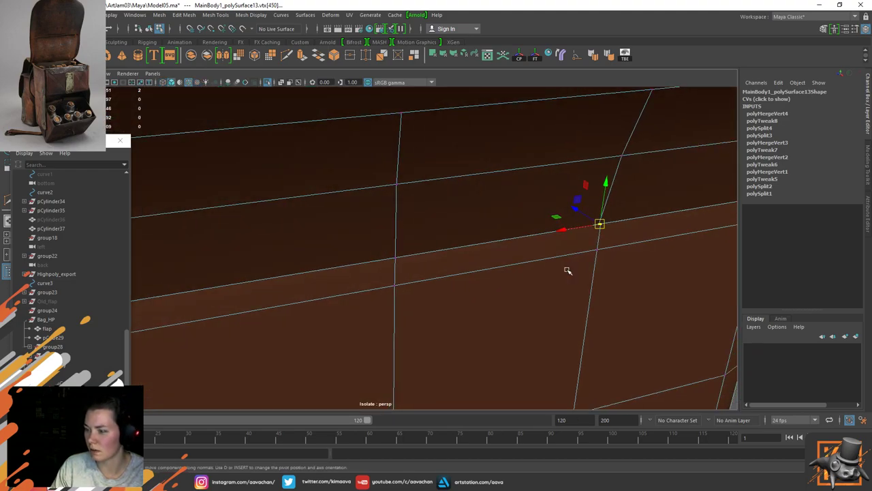
pyautogui.press('g')
# Step: Cut two edges through the lowest two rows on one half of the panel's inner side, aligned with the case's vertical edges
pyautogui.keyDown('alt'); pyautogui.moveTo(614, 250); pyautogui.dragTo(604, 236, button='right'); pyautogui.keyUp('alt')
pyautogui.keyDown('alt'); pyautogui.moveTo(604, 236); pyautogui.dragTo(366, 224); pyautogui.keyUp('alt')
pyautogui.moveTo(331, 204); pyautogui.dragTo(427, 160, button='right')
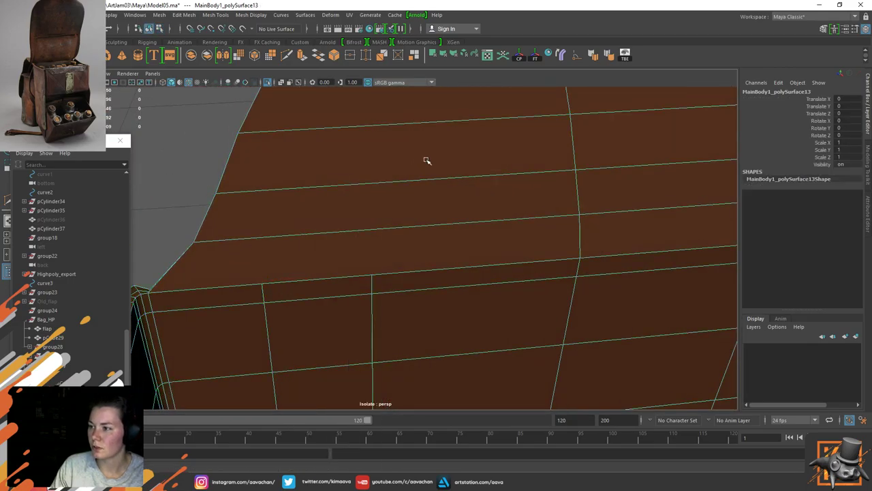
pyautogui.keyDown('shift'); pyautogui.moveTo(313, 216); pyautogui.dragTo(252, 217, button='right'); pyautogui.keyUp('shift')
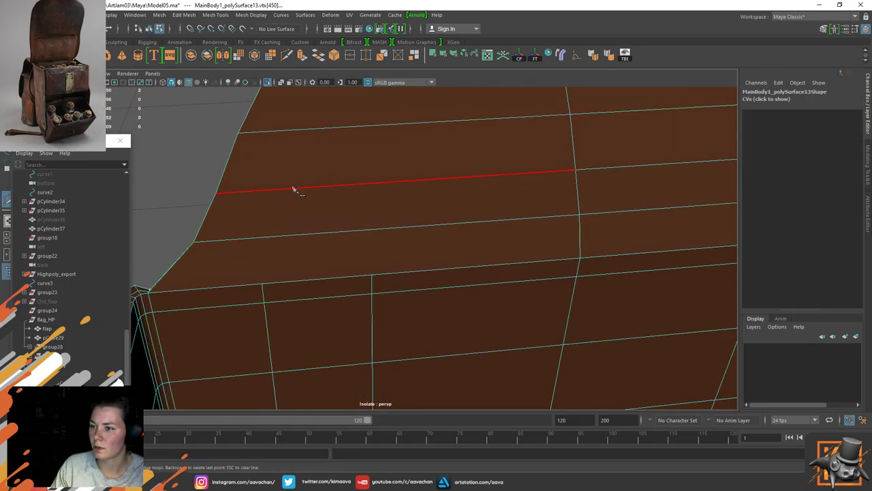
pyautogui.click(257, 192)
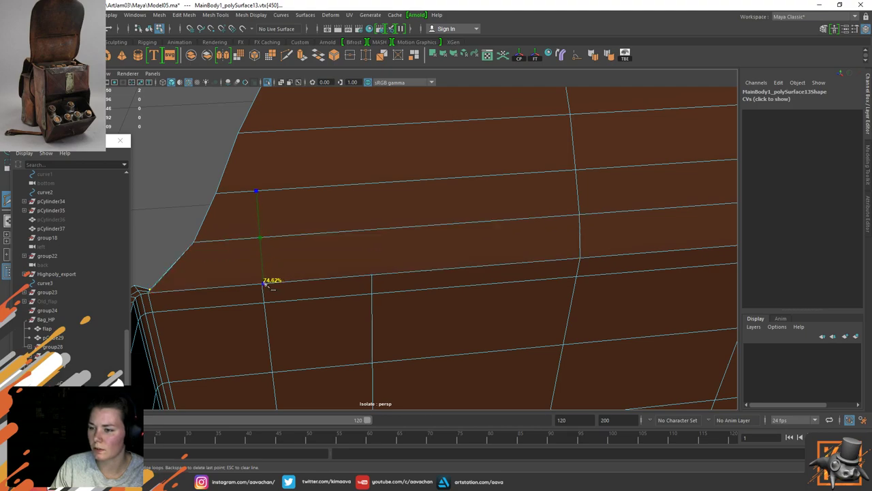
pyautogui.click(263, 284)
pyautogui.rightClick(368, 162)
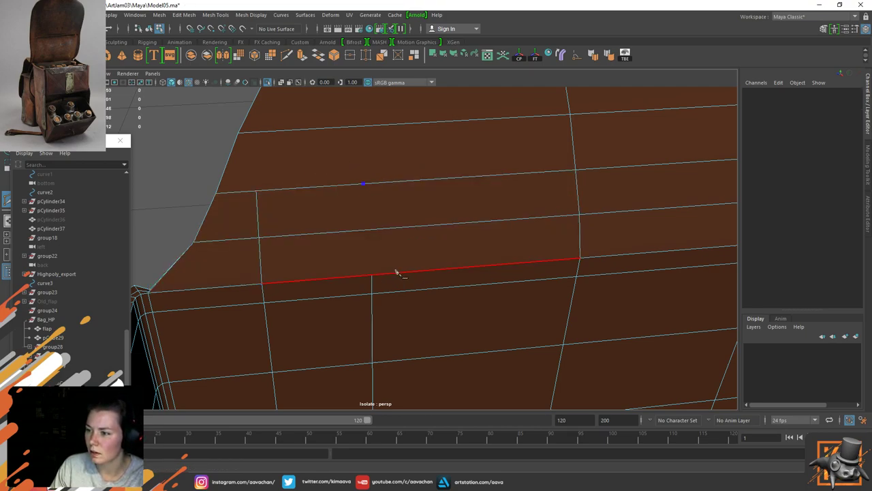
pyautogui.rightClick(585, 197)
# Step: Cut two matching edges through the same two rows on the other half of the panel's inner side
pyautogui.keyDown('alt'); pyautogui.moveTo(584, 197); pyautogui.dragTo(403, 209, button='middle'); pyautogui.keyUp('alt')
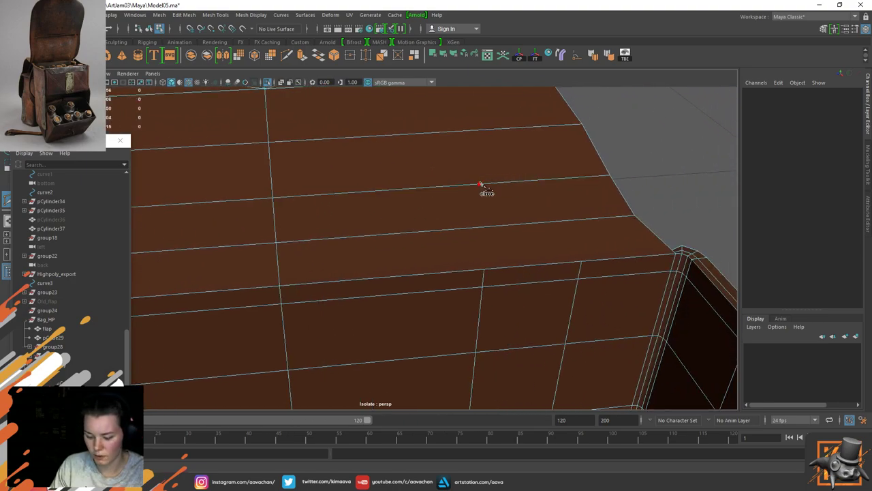
pyautogui.click(486, 267)
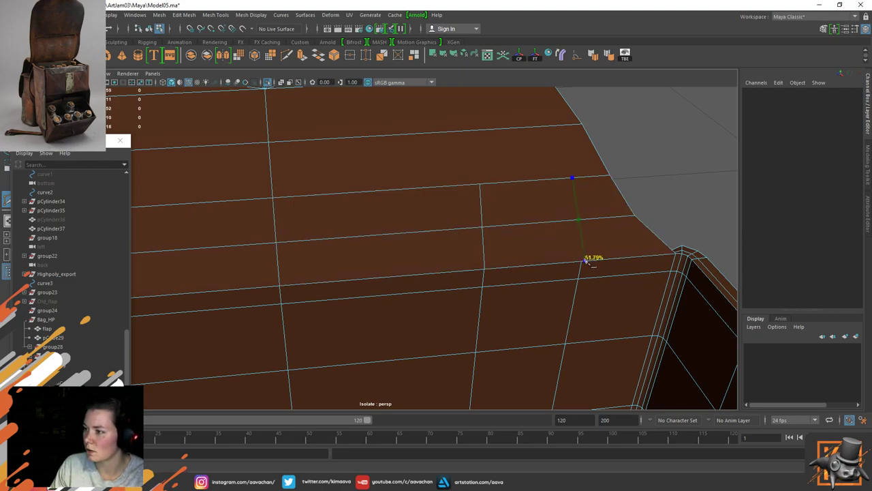
pyautogui.press('w')
# Step: Merge the overlapping vertices where the first pair of inner-side cuts meets the case's rim
pyautogui.moveTo(584, 211); pyautogui.dragTo(518, 201, button='right')
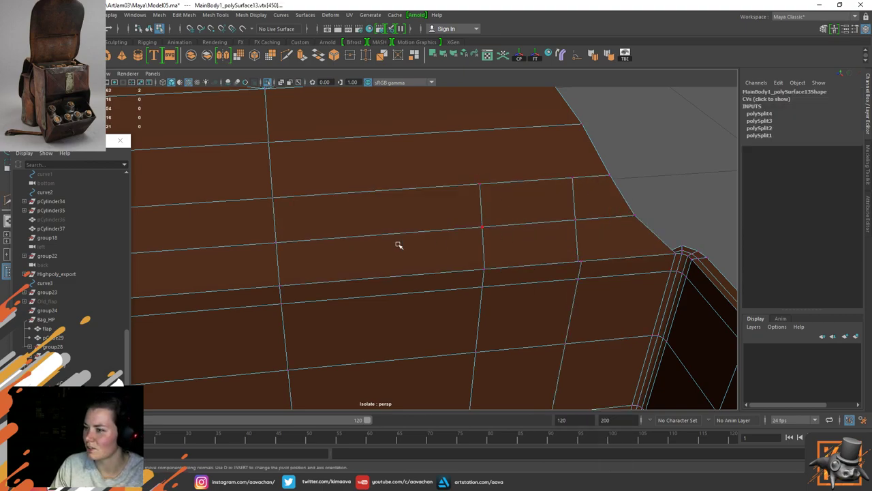
pyautogui.keyDown('alt'); pyautogui.moveTo(354, 263); pyautogui.dragTo(581, 230, button='middle'); pyautogui.keyUp('alt')
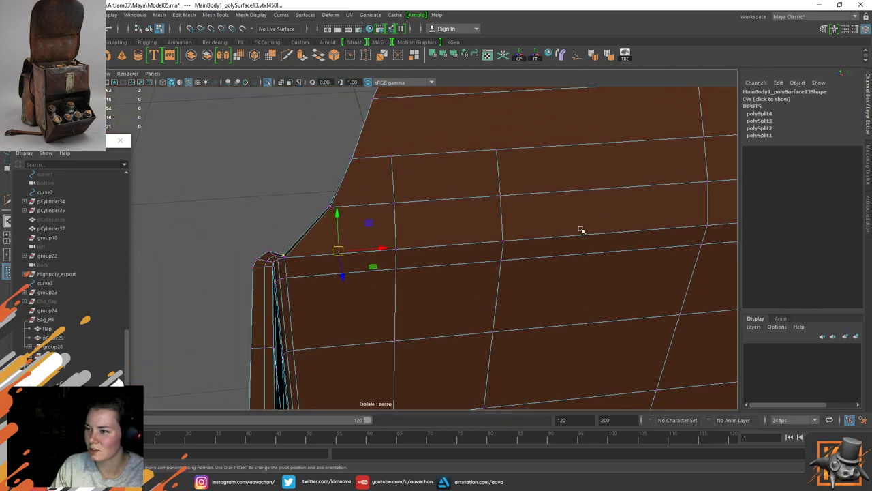
pyautogui.click(395, 251)
pyautogui.press('4')
pyautogui.keyDown('alt'); pyautogui.moveTo(394, 251); pyautogui.dragTo(443, 248); pyautogui.keyUp('alt')
pyautogui.keyDown('shift'); pyautogui.moveTo(442, 248); pyautogui.dragTo(481, 152, button='right'); pyautogui.keyUp('shift')
pyautogui.moveTo(583, 220); pyautogui.dragTo(565, 231)
pyautogui.press('g')
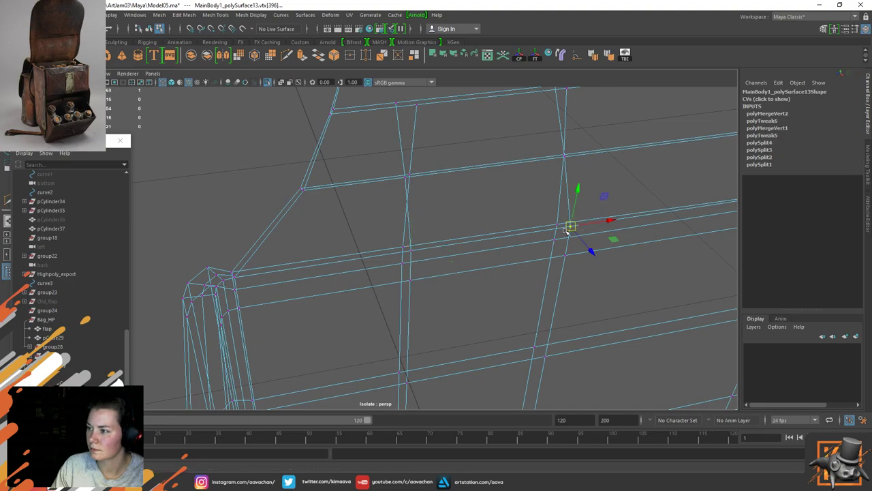
# Step: Merge the overlapping rim vertices below the second pair of inner-side cuts and return to object selection
pyautogui.keyDown('alt'); pyautogui.moveTo(647, 180); pyautogui.dragTo(399, 220, button='middle'); pyautogui.keyUp('alt')
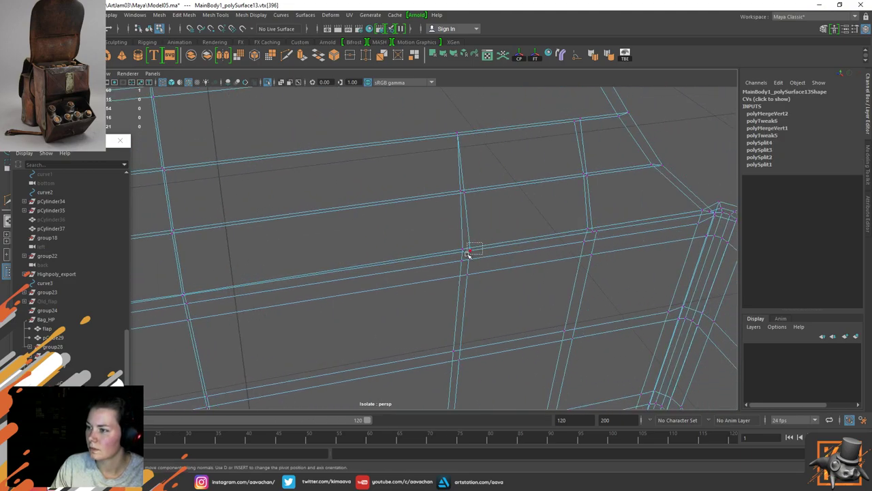
pyautogui.press('g')
pyautogui.moveTo(611, 224); pyautogui.dragTo(594, 232)
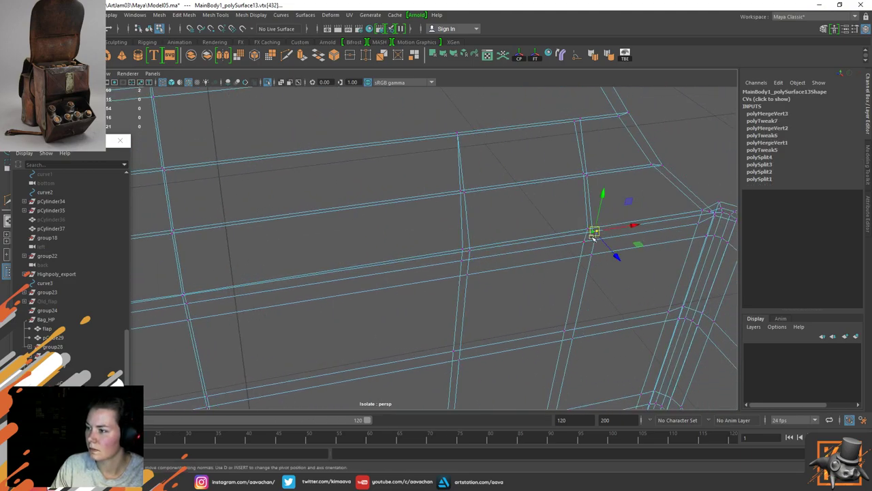
pyautogui.press('F8')
pyautogui.press('5')
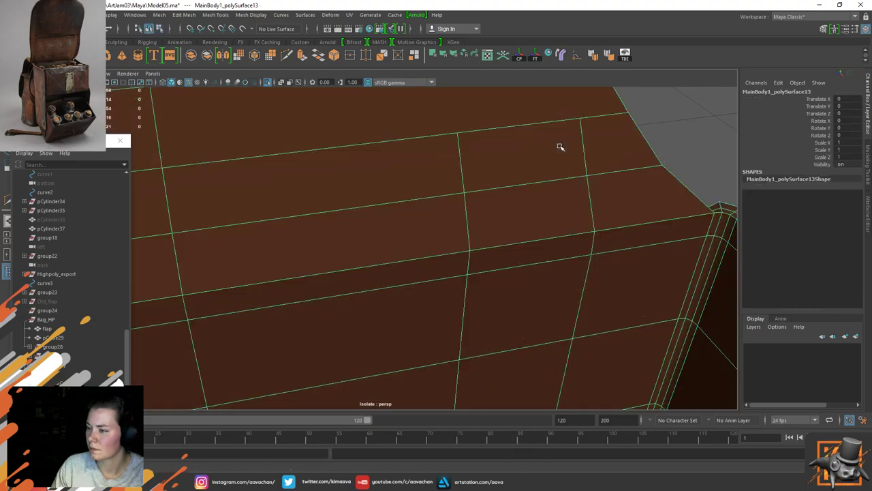
# Step: Examine the seam between the back panel and the case up close, comparing the smoothed preview with the unsmoothed mesh
pyautogui.keyDown('alt'); pyautogui.moveTo(551, 157); pyautogui.dragTo(518, 217, button='right'); pyautogui.keyUp('alt')
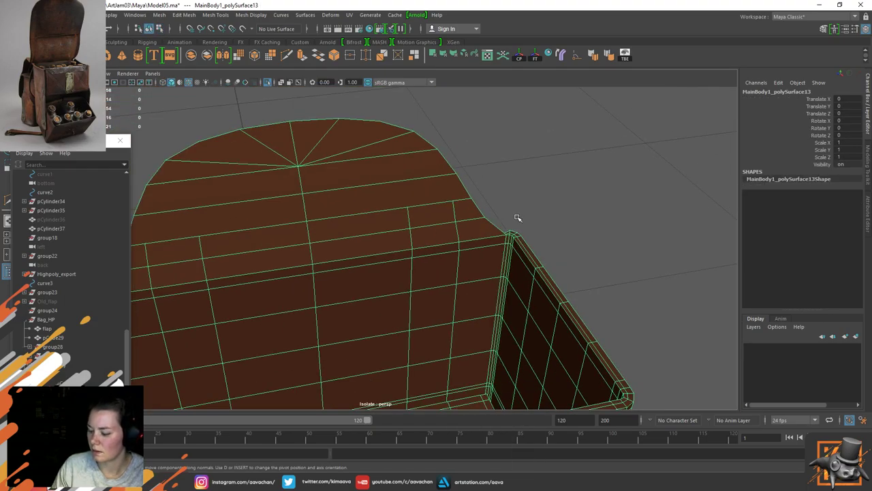
pyautogui.press('3')
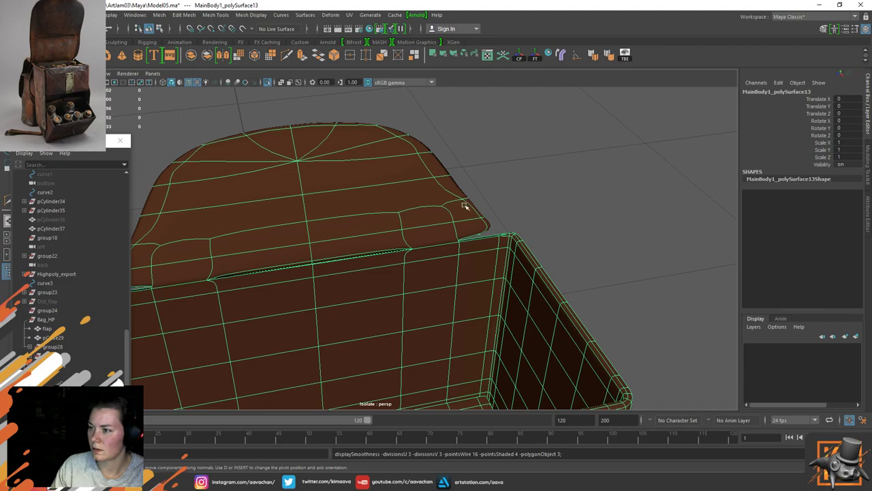
pyautogui.click(510, 208)
pyautogui.click(381, 253)
pyautogui.press('1')
pyautogui.keyDown('alt'); pyautogui.moveTo(370, 253); pyautogui.dragTo(527, 325, button='right'); pyautogui.keyUp('alt')
pyautogui.keyDown('alt'); pyautogui.moveTo(527, 325); pyautogui.dragTo(413, 277); pyautogui.keyUp('alt')
pyautogui.moveTo(413, 277)
pyautogui.keyDown('alt'); pyautogui.mouseDown(button='middle')
pyautogui.moveTo(361, 286)
pyautogui.moveTo(409, 266)
pyautogui.mouseUp(button='middle'); pyautogui.keyUp('alt')
pyautogui.keyDown('alt'); pyautogui.moveTo(354, 272); pyautogui.dragTo(381, 277, button='right'); pyautogui.keyUp('alt')
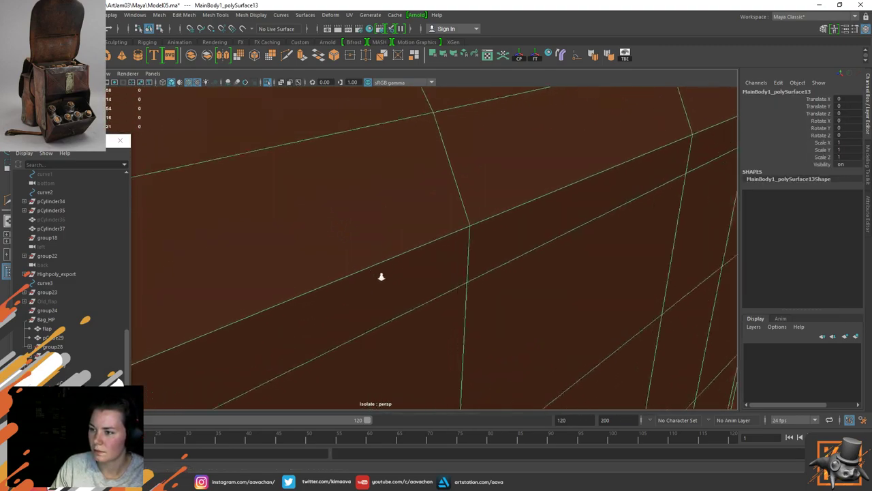
pyautogui.scroll(3, 382, 277)
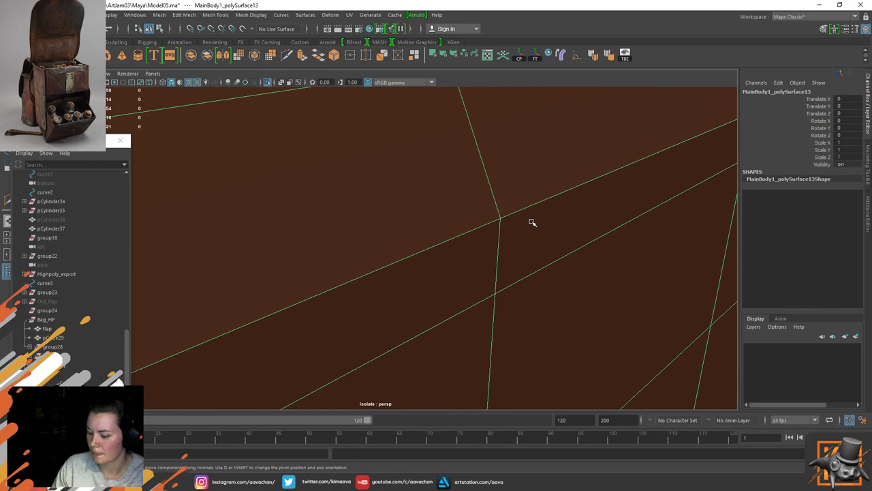
pyautogui.press('1')
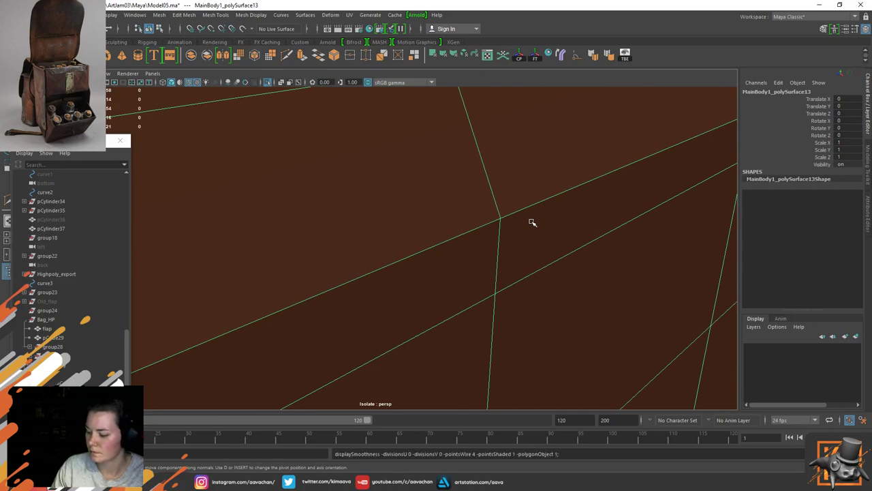
pyautogui.press('3')
pyautogui.moveTo(523, 226)
pyautogui.keyDown('alt'); pyautogui.mouseDown()
pyautogui.moveTo(499, 213)
pyautogui.moveTo(506, 202)
pyautogui.moveTo(539, 224)
pyautogui.mouseUp(); pyautogui.keyUp('alt')
pyautogui.press('1')
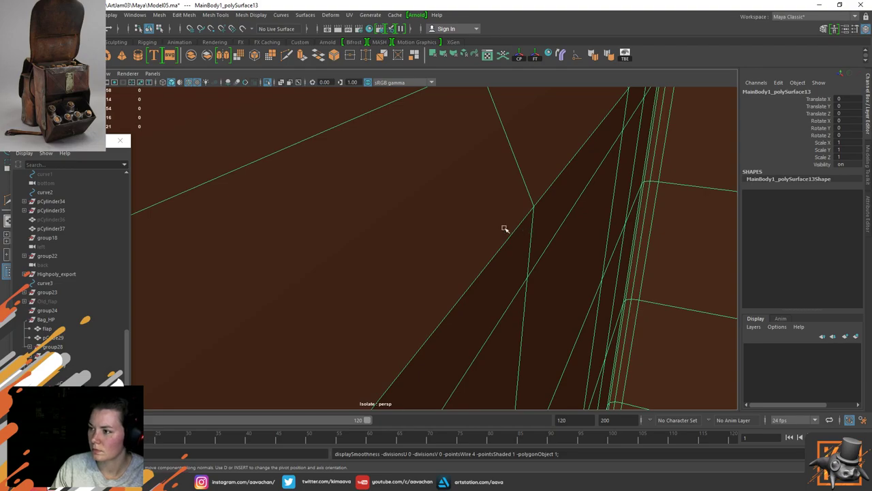
# Step: Delete the inner panel face directly above the case's rim, beside the panel's centre line
pyautogui.moveTo(386, 174); pyautogui.dragTo(384, 195, button='right')
pyautogui.click(384, 195)
pyautogui.scroll(-5, 402, 204)
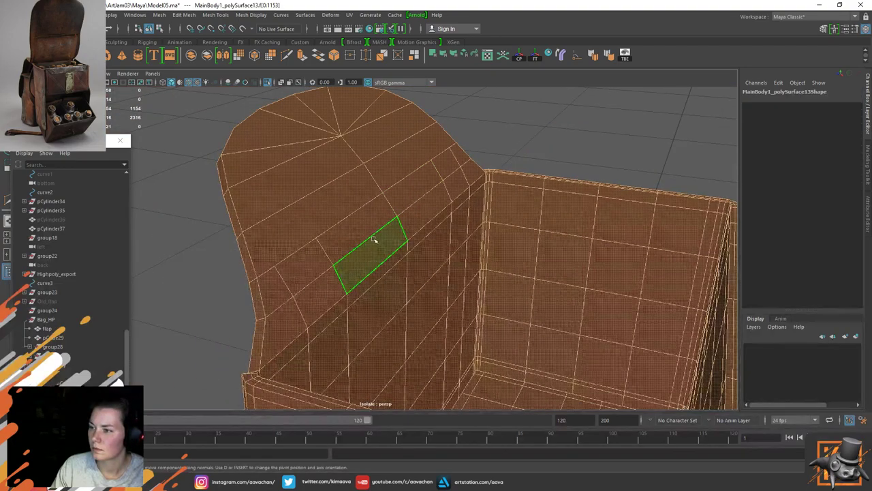
pyautogui.keyDown('alt'); pyautogui.moveTo(378, 255); pyautogui.dragTo(430, 311, button='right'); pyautogui.keyUp('alt')
pyautogui.click(391, 244)
pyautogui.press('Delete')
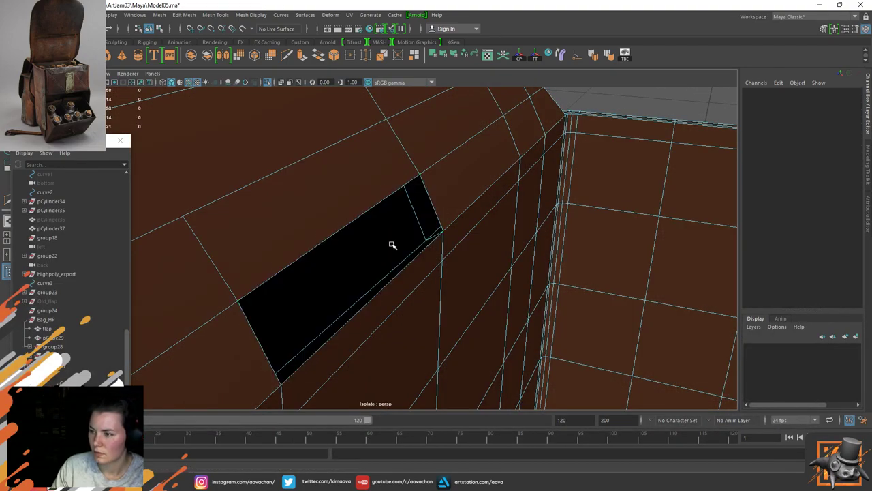
# Step: Delete the two hidden faces left inside the panel along the seam, reached through the opening
pyautogui.keyDown('alt'); pyautogui.moveTo(399, 247); pyautogui.dragTo(425, 249); pyautogui.keyUp('alt')
pyautogui.click(436, 218)
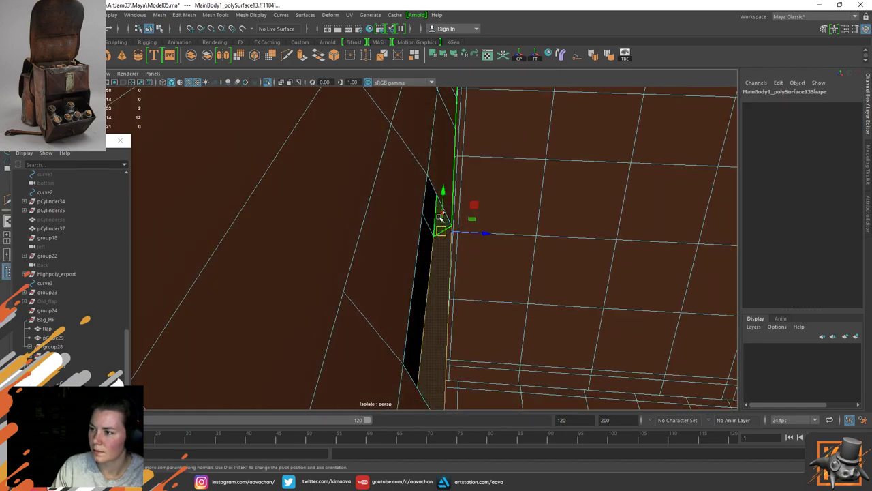
pyautogui.keyDown('alt'); pyautogui.moveTo(520, 224); pyautogui.dragTo(379, 232); pyautogui.keyUp('alt')
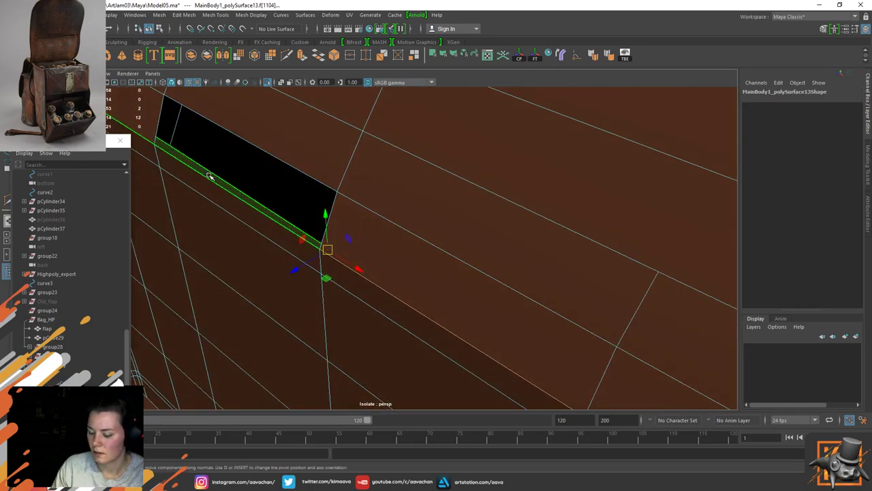
pyautogui.keyDown('alt'); pyautogui.moveTo(210, 176); pyautogui.dragTo(435, 196); pyautogui.keyUp('alt')
pyautogui.press('Delete')
# Step: Bridge the opening's upper and lower border edges to rebuild the missing inner panel face
pyautogui.scroll(1, 353, 209)
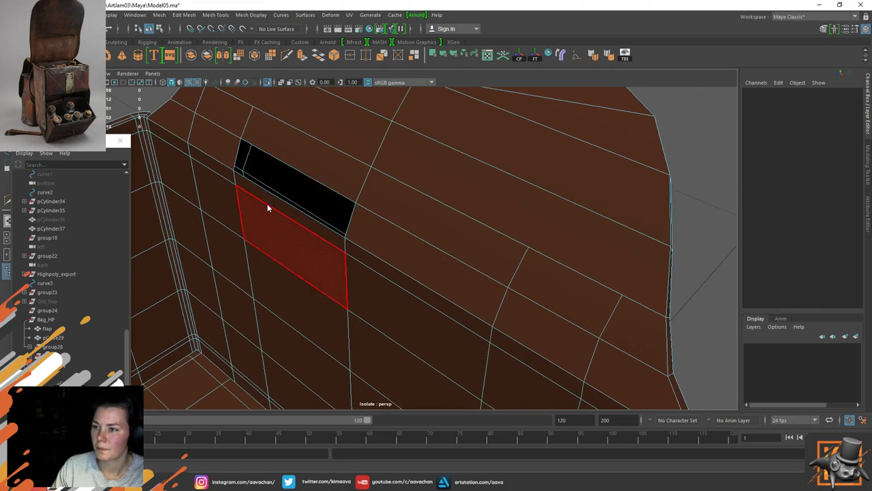
pyautogui.click(273, 145)
pyautogui.keyDown('shift'); pyautogui.rightClick(273, 148); pyautogui.keyUp('shift')
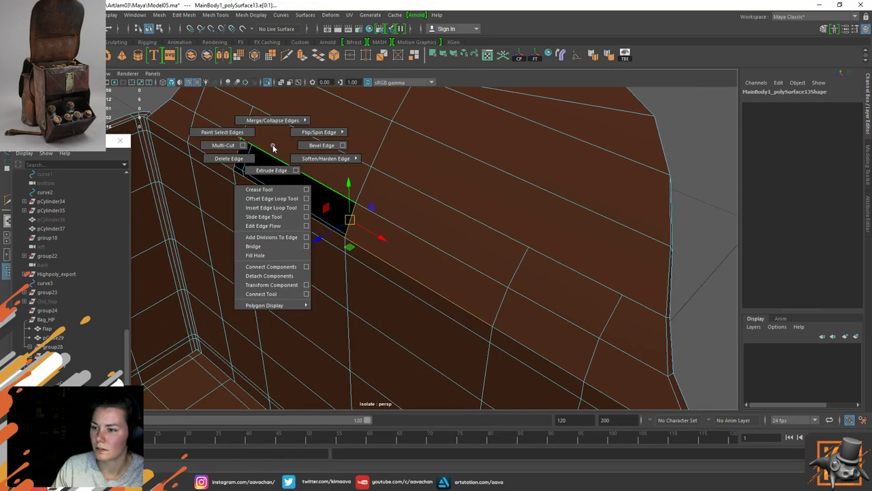
pyautogui.keyDown('shift'); pyautogui.moveTo(273, 148); pyautogui.dragTo(278, 158, button='right'); pyautogui.keyUp('shift')
pyautogui.keyDown('shift'); pyautogui.rightClick(269, 194); pyautogui.keyUp('shift')
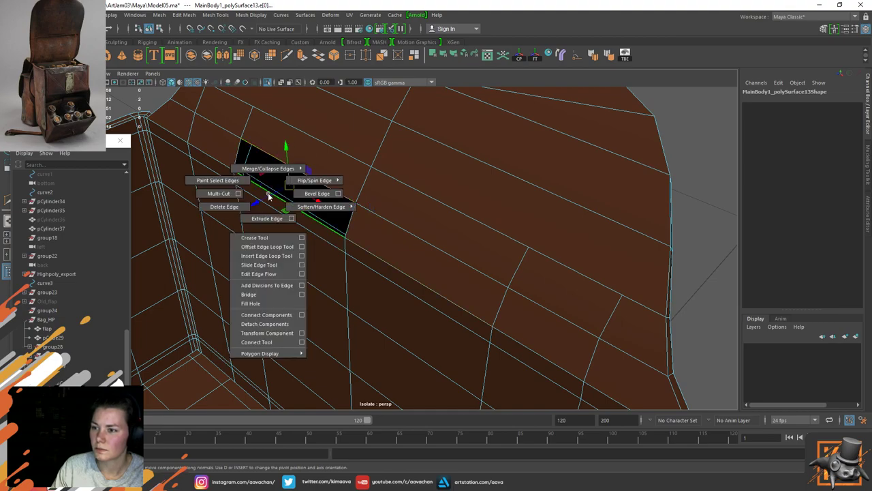
pyautogui.keyDown('shift'); pyautogui.moveTo(268, 204); pyautogui.dragTo(273, 294, button='right'); pyautogui.keyUp('shift')
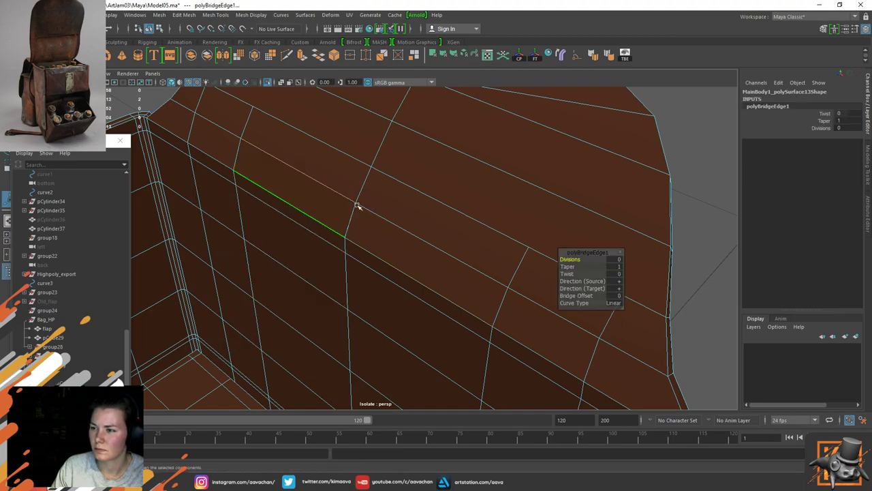
# Step: Examine the back panel and its seam with the case in smoothed preview from the front and the back
pyautogui.scroll(-5, 248, 151)
pyautogui.moveTo(207, 129); pyautogui.dragTo(587, 356)
pyautogui.keyDown('shift'); pyautogui.moveTo(401, 208); pyautogui.dragTo(539, 179, button='right'); pyautogui.keyUp('shift')
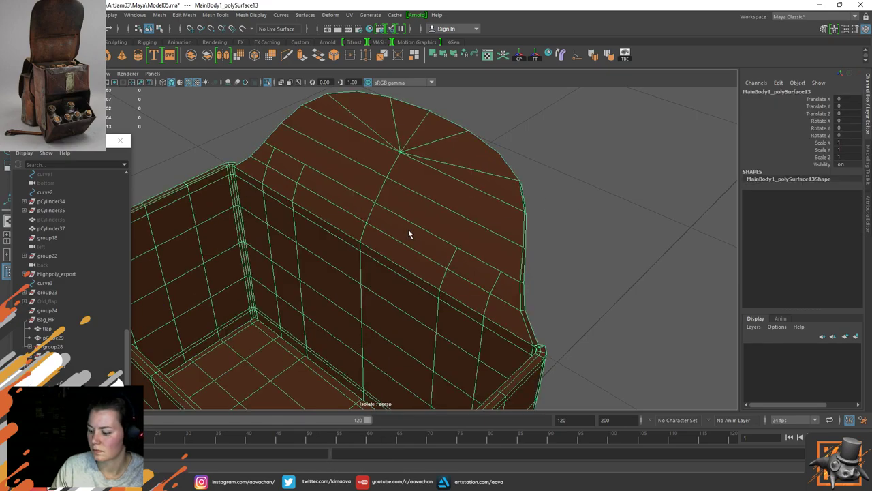
pyautogui.press('3')
pyautogui.click(581, 256)
pyautogui.keyDown('alt'); pyautogui.moveTo(581, 257); pyautogui.dragTo(469, 257); pyautogui.keyUp('alt')
pyautogui.click(297, 235)
pyautogui.press('1')
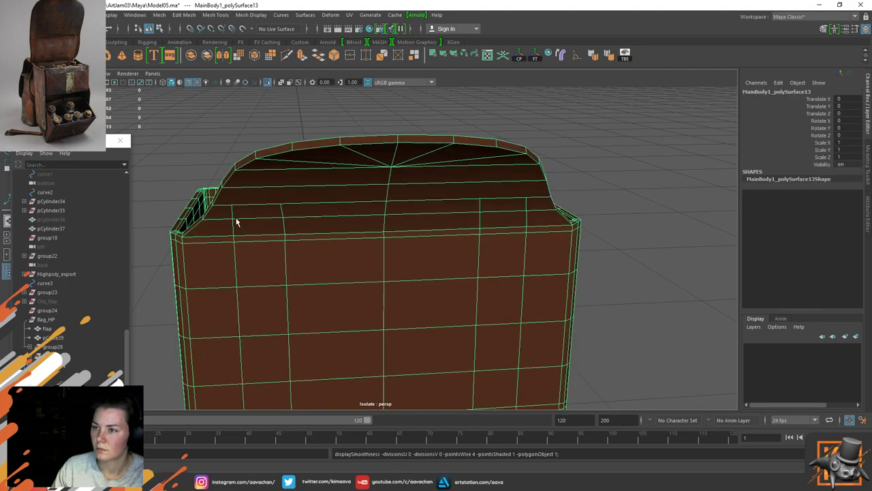
# Step: Insert a centred edge loop along the thickness of the back panel's outer edge with Multi-Cut
pyautogui.keyDown('alt'); pyautogui.moveTo(234, 220); pyautogui.dragTo(357, 286); pyautogui.keyUp('alt')
pyautogui.keyDown('shift'); pyautogui.moveTo(361, 255); pyautogui.dragTo(279, 217, button='right'); pyautogui.keyUp('shift')
pyautogui.keyDown('ctrl'); pyautogui.middleClick(343, 280); pyautogui.keyUp('ctrl')
# Step: Merge the vertices where the back panel's edge meets the case's upper corner
pyautogui.press('q')
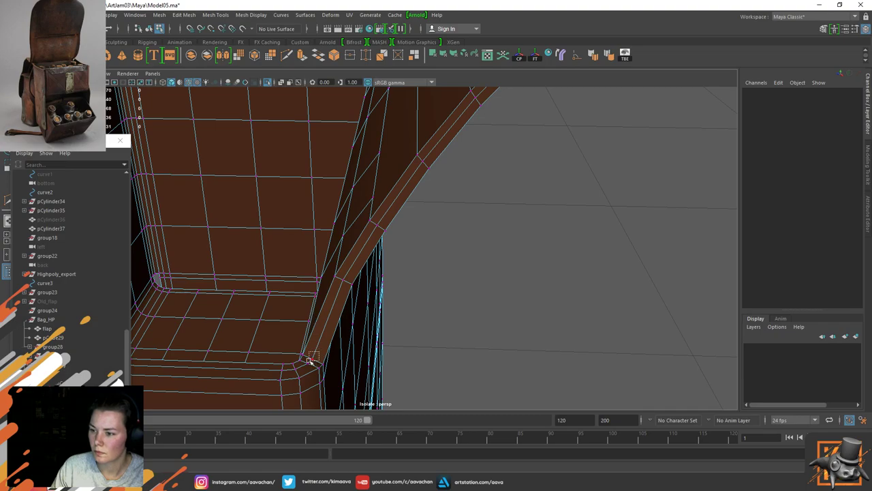
pyautogui.moveTo(310, 361); pyautogui.dragTo(309, 361)
pyautogui.keyDown('shift'); pyautogui.moveTo(323, 353); pyautogui.dragTo(331, 220, button='right'); pyautogui.keyUp('shift')
# Step: Merge the matching vertices at the case's opposite upper corner, keeping the stray background vertices out of the selection
pyautogui.keyDown('alt'); pyautogui.moveTo(334, 219); pyautogui.dragTo(464, 222); pyautogui.keyUp('alt')
pyautogui.keyDown('alt'); pyautogui.moveTo(463, 221); pyautogui.dragTo(342, 226, button='middle'); pyautogui.keyUp('alt')
pyautogui.keyDown('alt'); pyautogui.moveTo(402, 245); pyautogui.dragTo(306, 268); pyautogui.keyUp('alt')
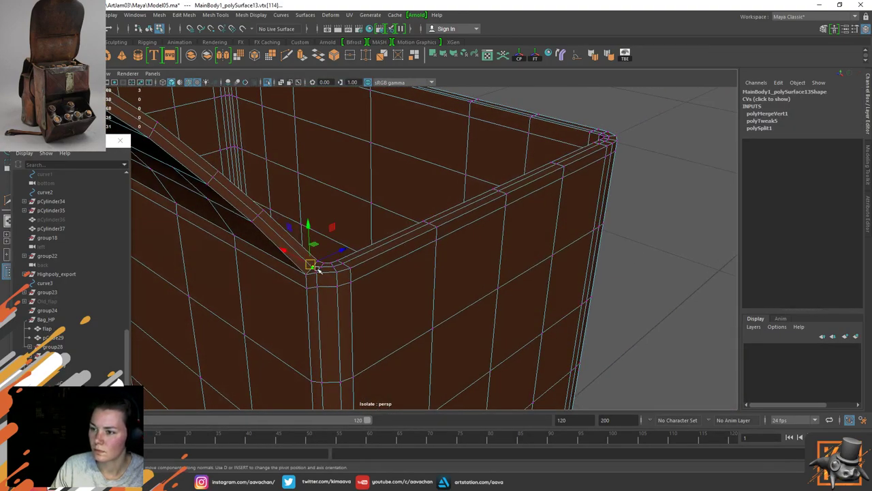
pyautogui.press('g')
pyautogui.hotkey('ctrl', 'z')
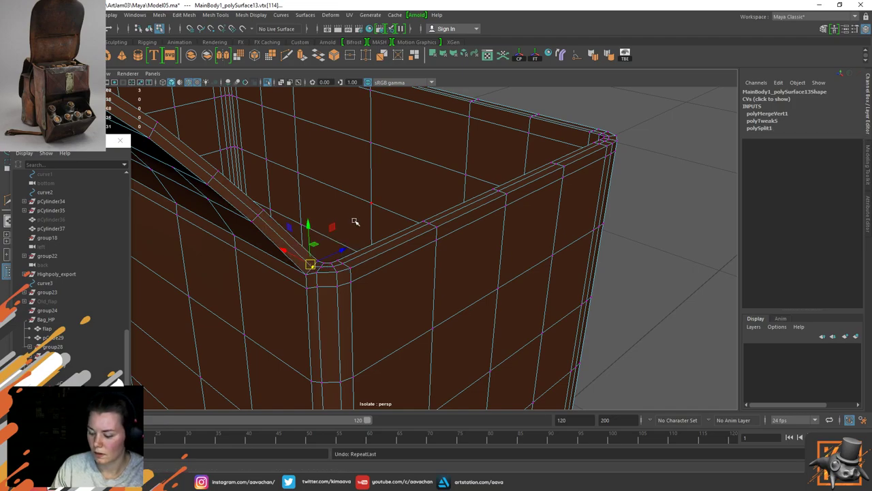
pyautogui.press('4')
pyautogui.moveTo(357, 222)
pyautogui.keyDown('alt'); pyautogui.mouseDown()
pyautogui.moveTo(399, 191)
pyautogui.moveTo(336, 279)
pyautogui.mouseUp(); pyautogui.keyUp('alt')
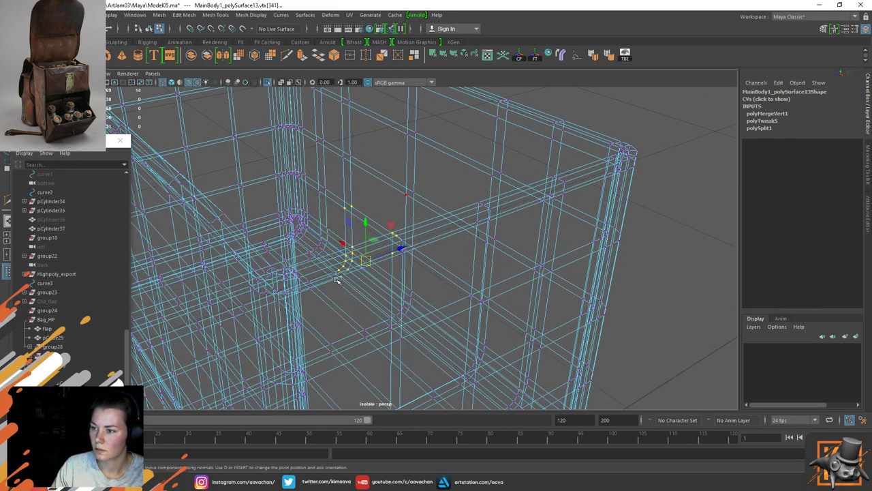
pyautogui.hotkey('ctrl', 'z')
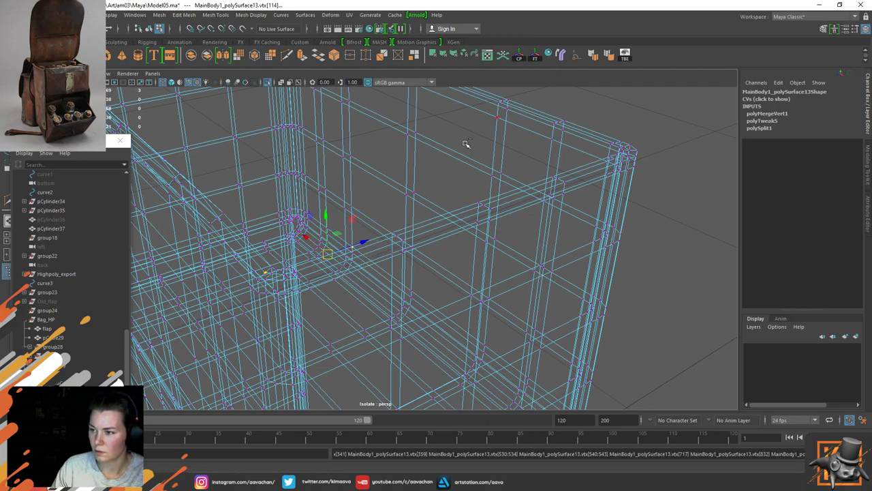
pyautogui.keyDown('ctrl'); pyautogui.moveTo(464, 142); pyautogui.dragTo(337, 293); pyautogui.keyUp('ctrl')
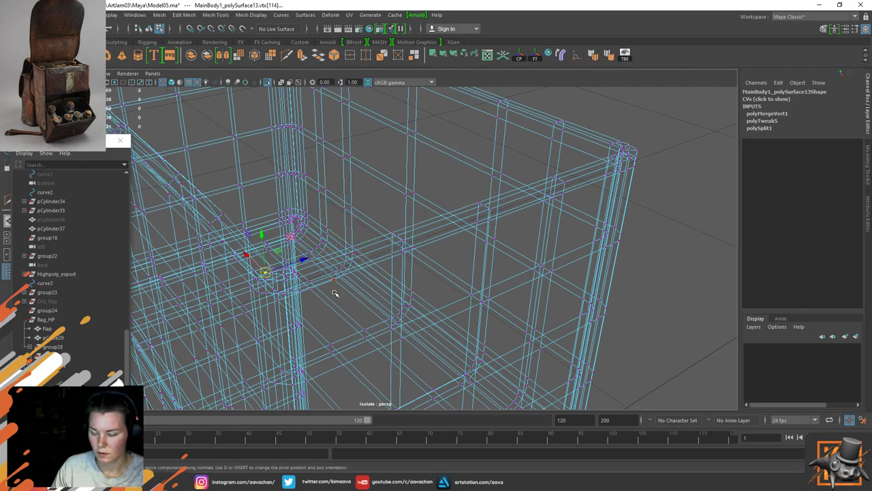
pyautogui.press('g')
pyautogui.press('5')
pyautogui.press('F8')
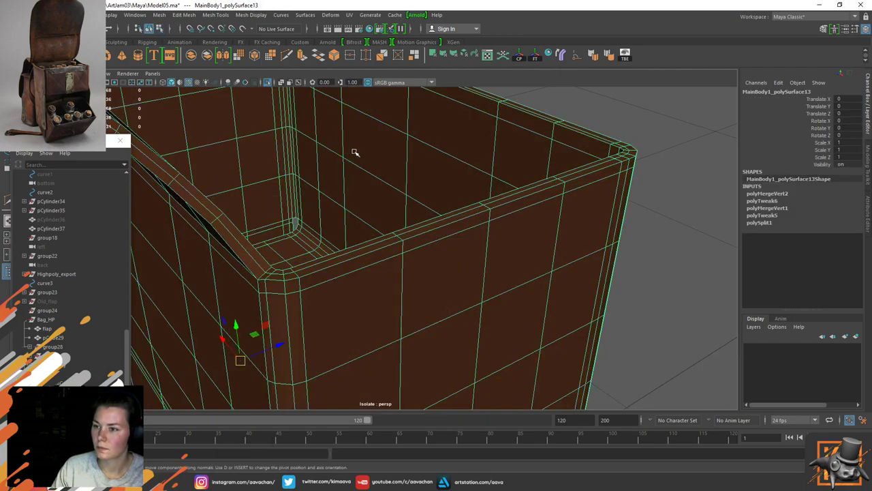
# Step: Check the merged corners of the case in smoothed preview and clear the selection
pyautogui.press('3')
pyautogui.press('1')
pyautogui.keyDown('alt'); pyautogui.moveTo(541, 206); pyautogui.dragTo(552, 148, button='right'); pyautogui.keyUp('alt')
pyautogui.click(551, 148)
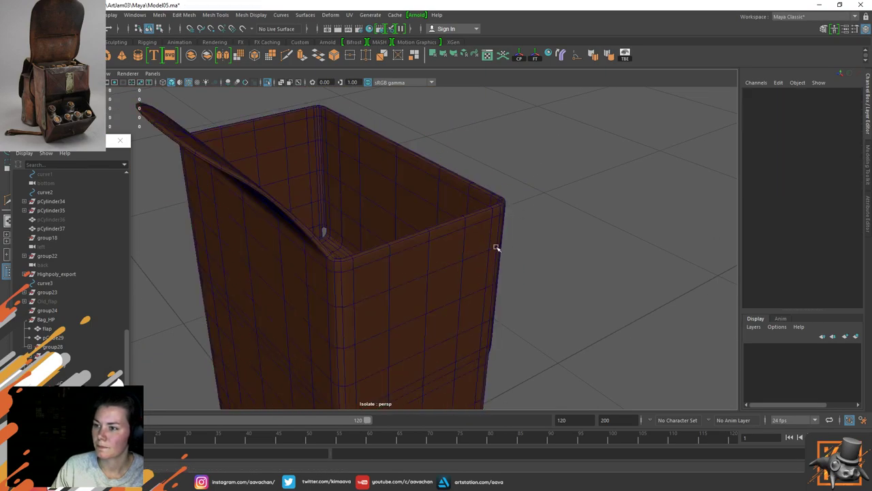
pyautogui.keyDown('alt'); pyautogui.moveTo(496, 247); pyautogui.dragTo(388, 251); pyautogui.keyUp('alt')
# Step: Leave isolation and examine the whole bag with its bottles, drawer and side straps
pyautogui.hotkey('ctrl', '1')
pyautogui.keyDown('alt'); pyautogui.moveTo(400, 251); pyautogui.dragTo(405, 278, button='right'); pyautogui.keyUp('alt')
pyautogui.scroll(-3, 405, 278)
pyautogui.keyDown('alt'); pyautogui.moveTo(594, 228); pyautogui.dragTo(328, 229); pyautogui.keyUp('alt')
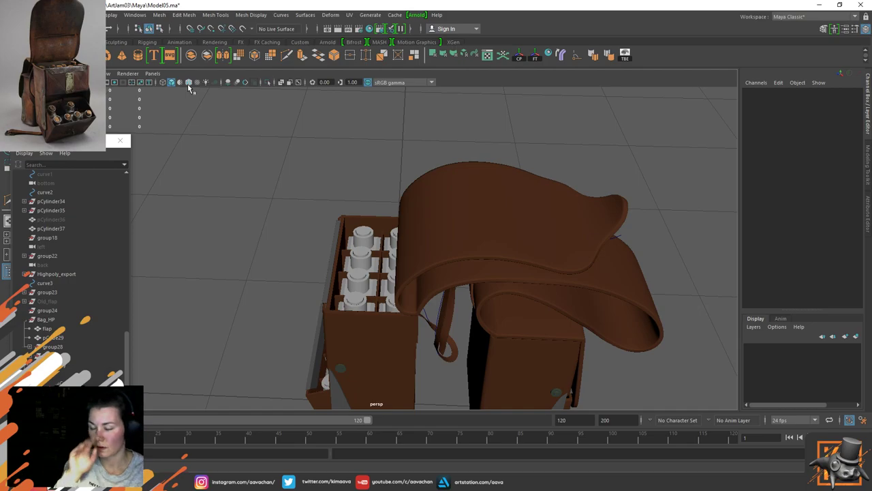
pyautogui.keyDown('alt'); pyautogui.moveTo(293, 75); pyautogui.dragTo(211, 214); pyautogui.keyUp('alt')
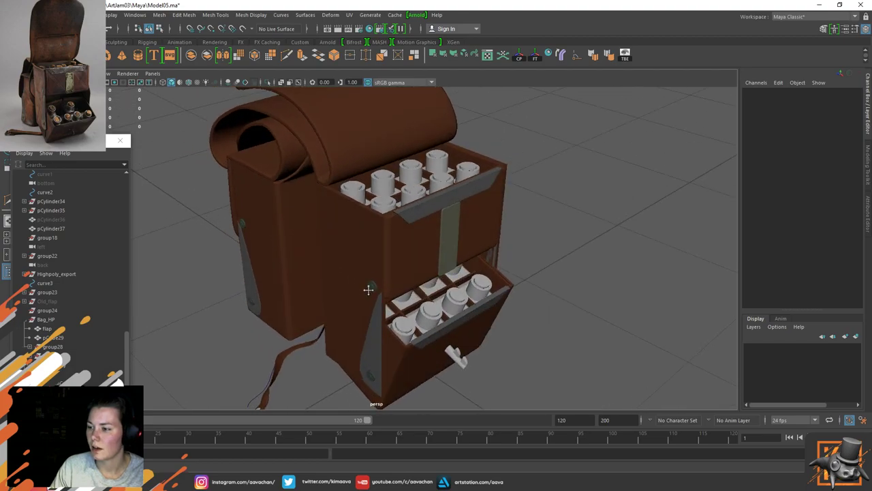
pyautogui.scroll(3, 382, 259)
pyautogui.keyDown('alt'); pyautogui.moveTo(399, 246); pyautogui.dragTo(477, 234); pyautogui.keyUp('alt')
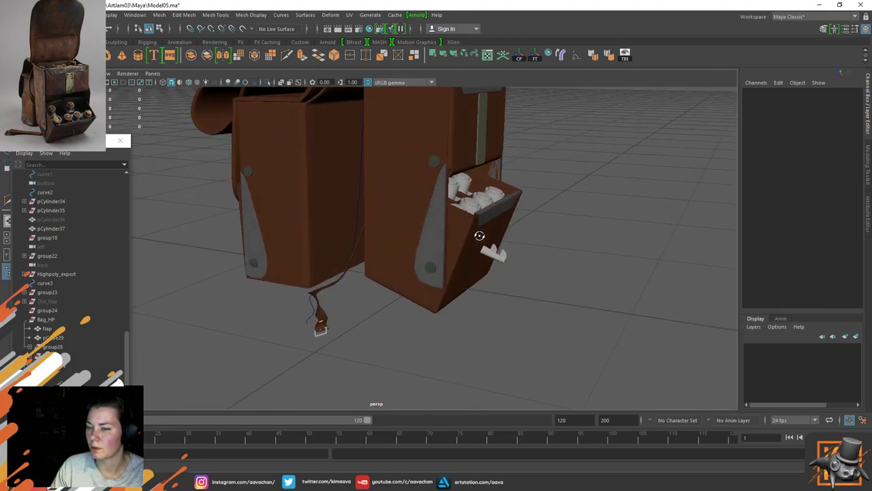
# Step: Isolate the Bag_HP group with the front case included, and clear the selection
pyautogui.click(78, 320)
pyautogui.hotkey('ctrl', '1')
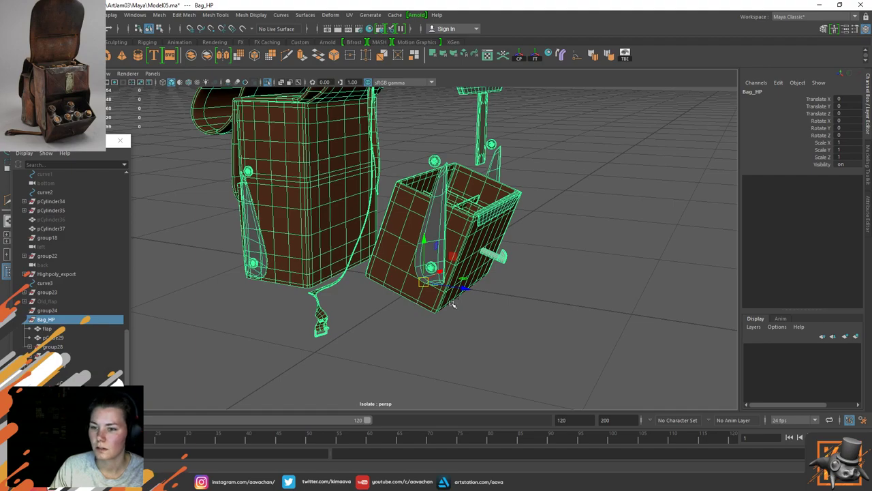
pyautogui.hotkey('ctrl', '1')
pyautogui.hotkey('ctrl', '1')
pyautogui.hotkey('ctrl', 'z')
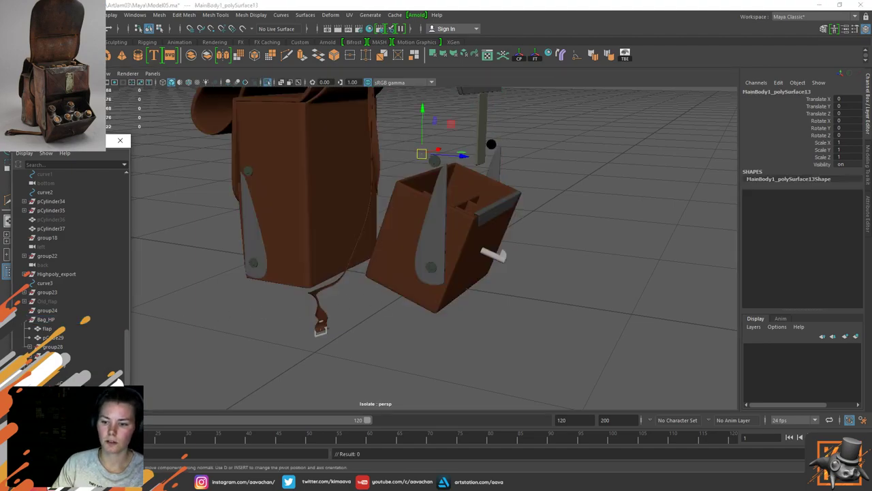
pyautogui.click(53, 320)
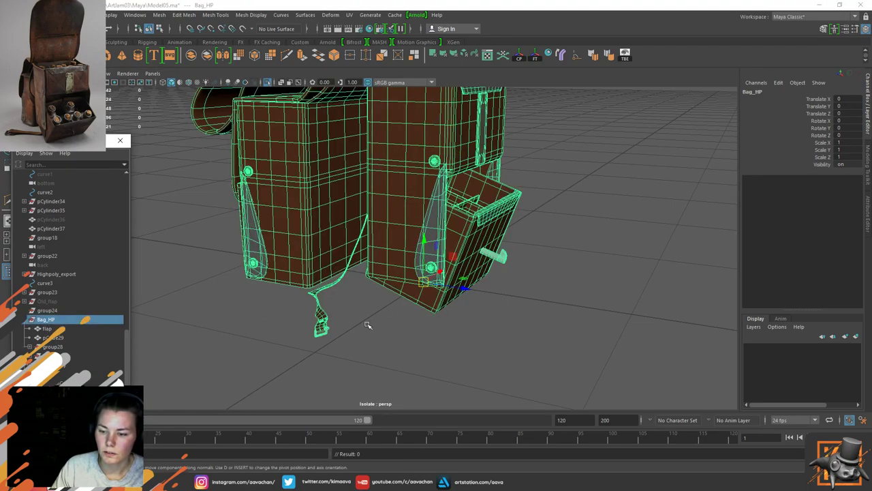
pyautogui.hotkey('ctrl', '1')
pyautogui.hotkey('ctrl', '1')
pyautogui.click(461, 312)
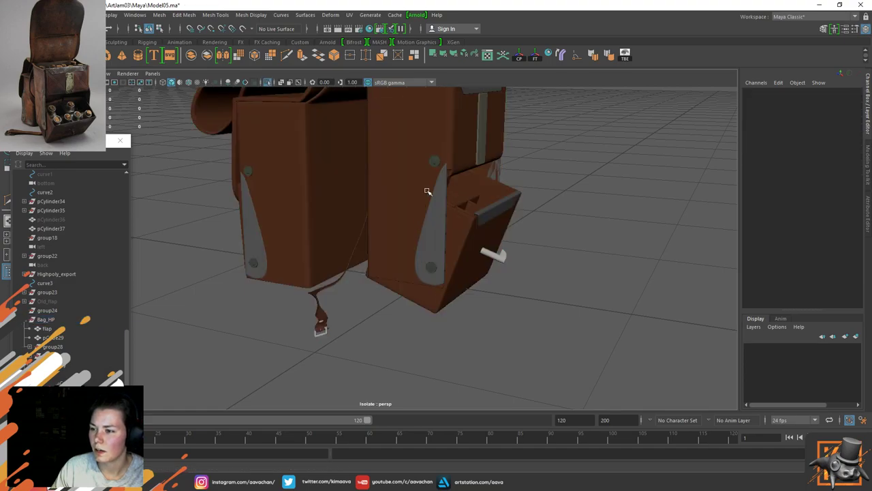
# Step: Compare the isolated bag with the reference photos, examining the open case, drawer, flap and strap construction
pyautogui.keyDown('alt'); pyautogui.moveTo(427, 192); pyautogui.dragTo(431, 281); pyautogui.keyUp('alt')
pyautogui.keyDown('alt'); pyautogui.moveTo(539, 279); pyautogui.dragTo(477, 289); pyautogui.keyUp('alt')
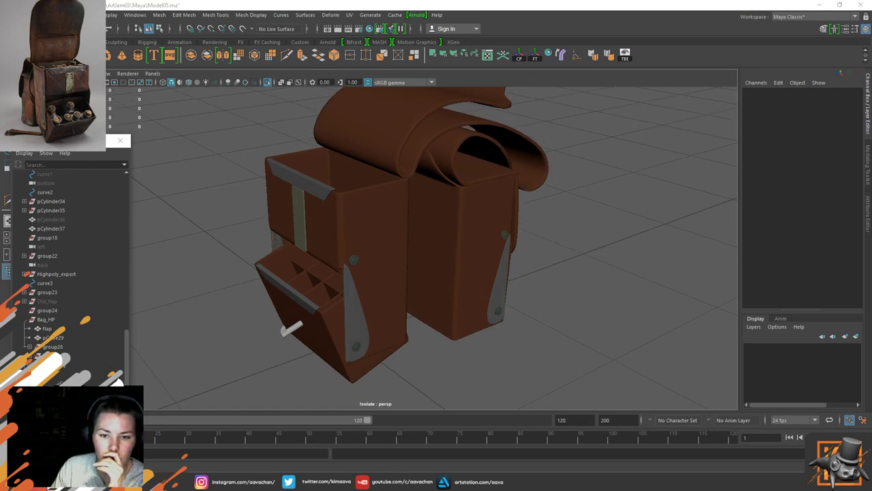
pyautogui.moveTo(0, 292); pyautogui.dragTo(440, 304, button='right')
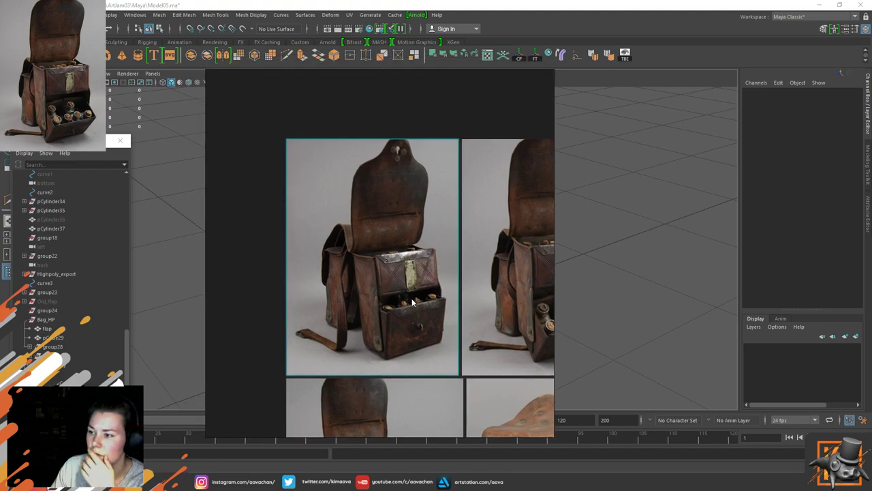
pyautogui.scroll(-2, 440, 304)
pyautogui.moveTo(450, 304); pyautogui.dragTo(313, 219, button='middle')
pyautogui.moveTo(413, 282); pyautogui.dragTo(441, 251, button='middle')
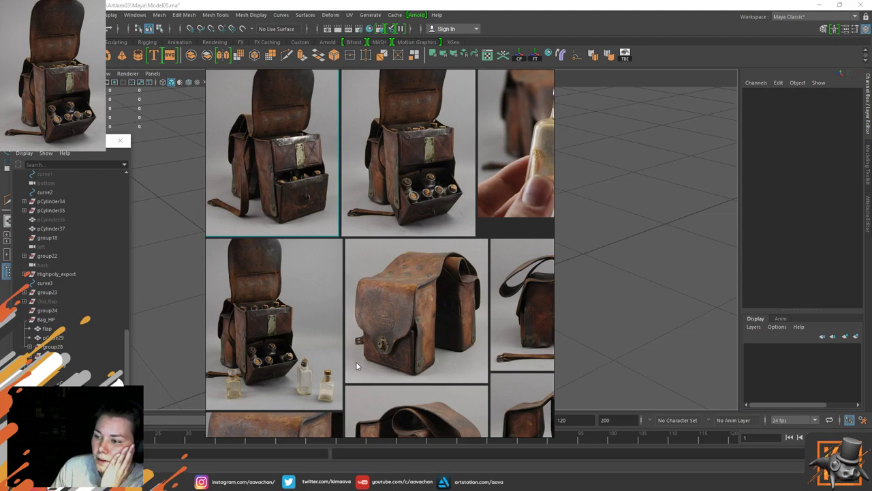
pyautogui.moveTo(356, 366); pyautogui.dragTo(390, 203, button='middle')
pyautogui.scroll(10, 363, 343)
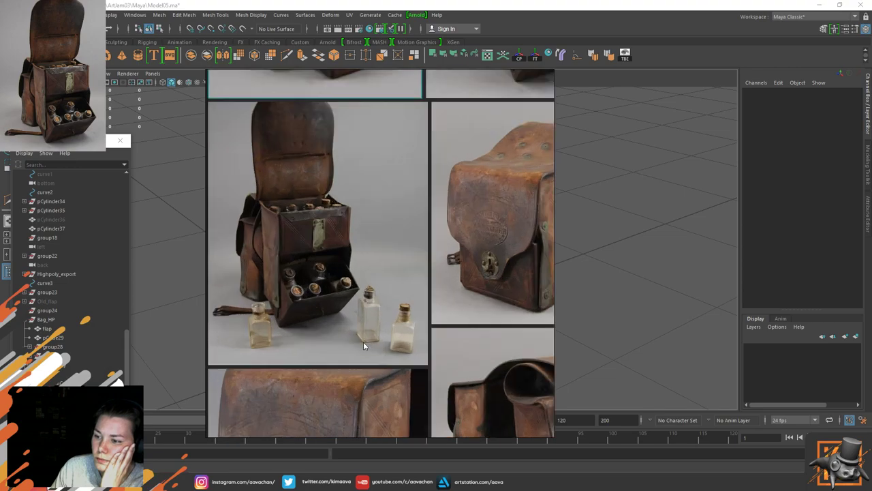
pyautogui.scroll(-5, 363, 341)
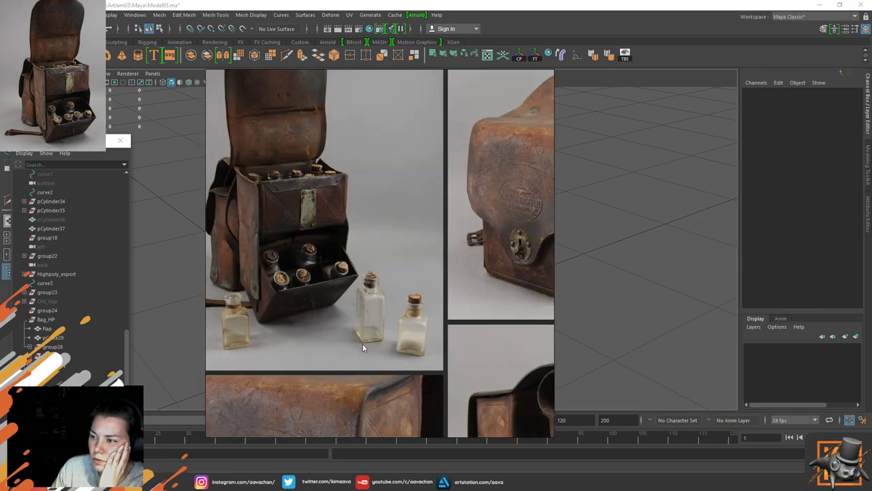
pyautogui.scroll(4, 357, 347)
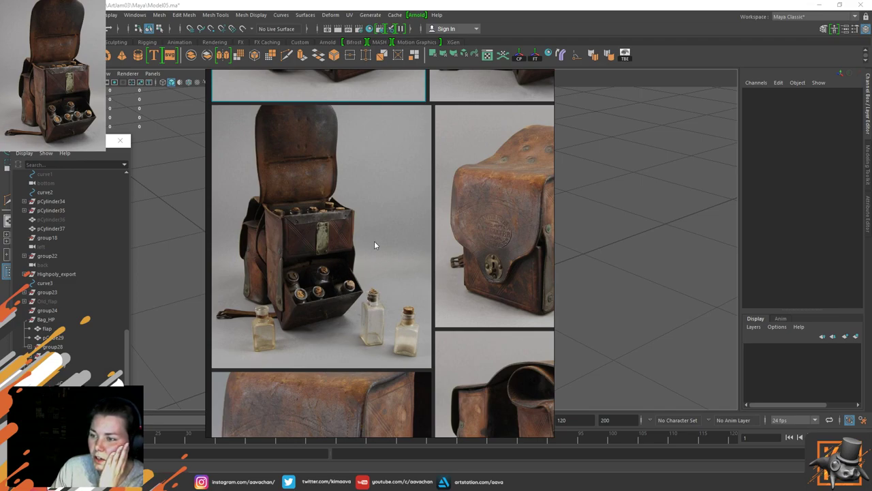
pyautogui.moveTo(435, 265); pyautogui.dragTo(435, 267, button='middle')
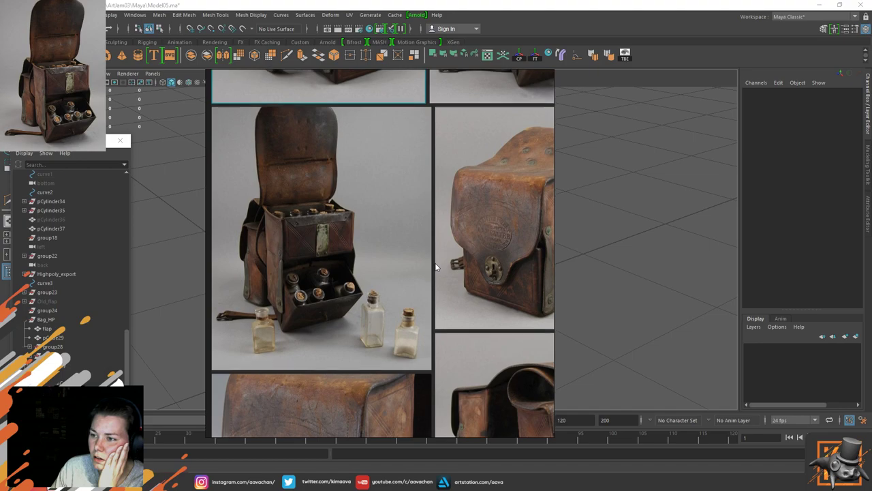
pyautogui.scroll(1, 436, 267)
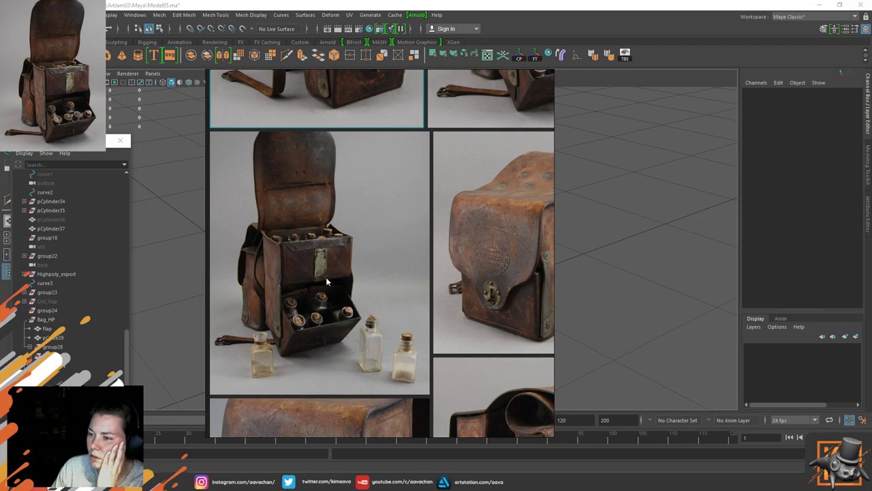
pyautogui.scroll(-4, 355, 324)
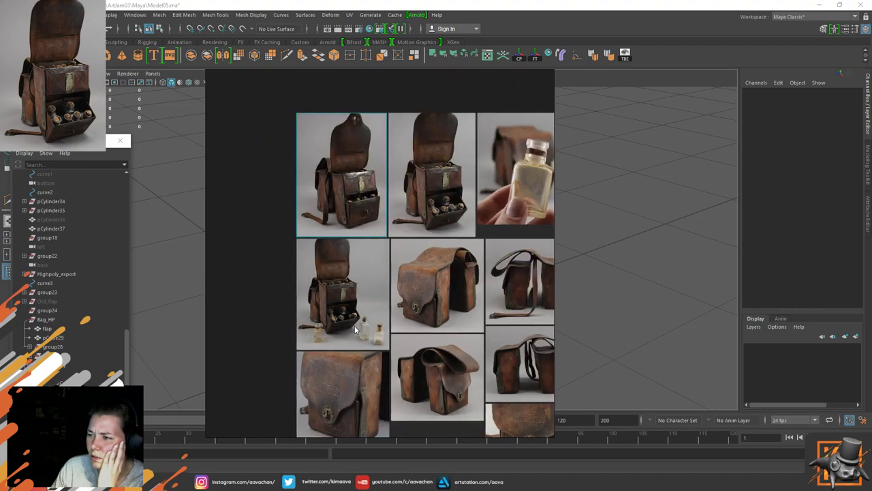
pyautogui.moveTo(376, 321); pyautogui.dragTo(314, 293, button='middle')
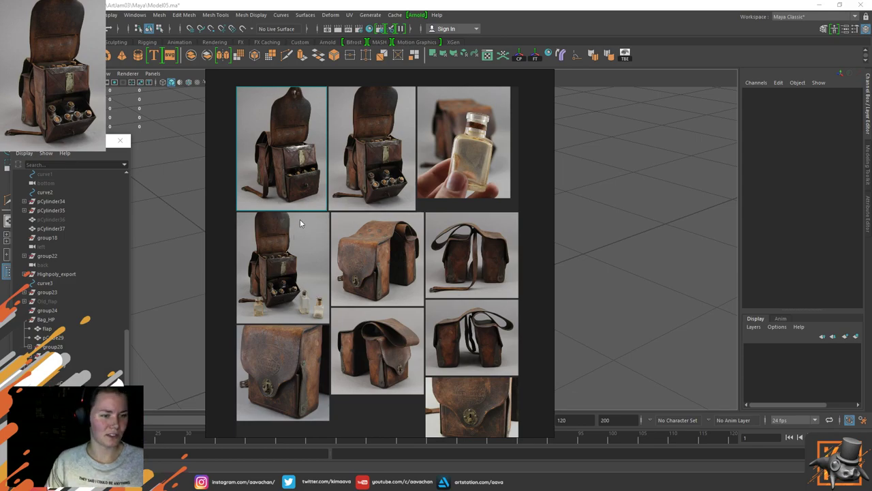
pyautogui.scroll(1, 390, 321)
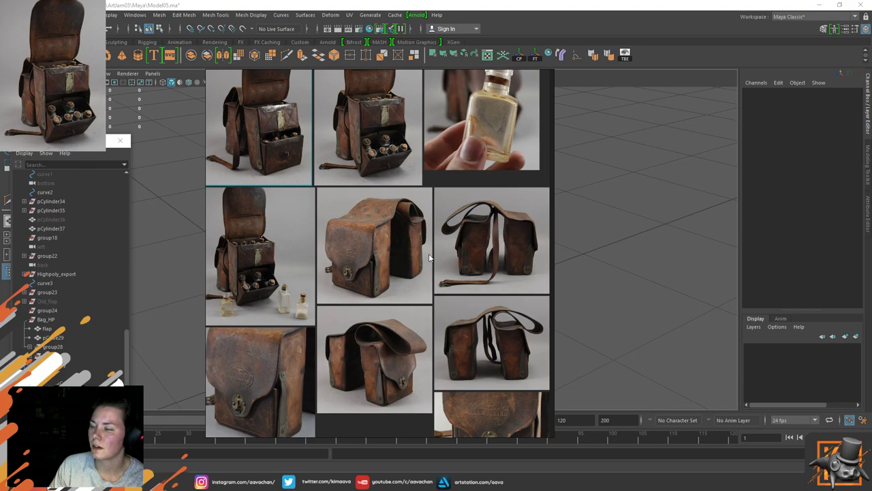
pyautogui.moveTo(442, 200); pyautogui.dragTo(0, 225, button='right')
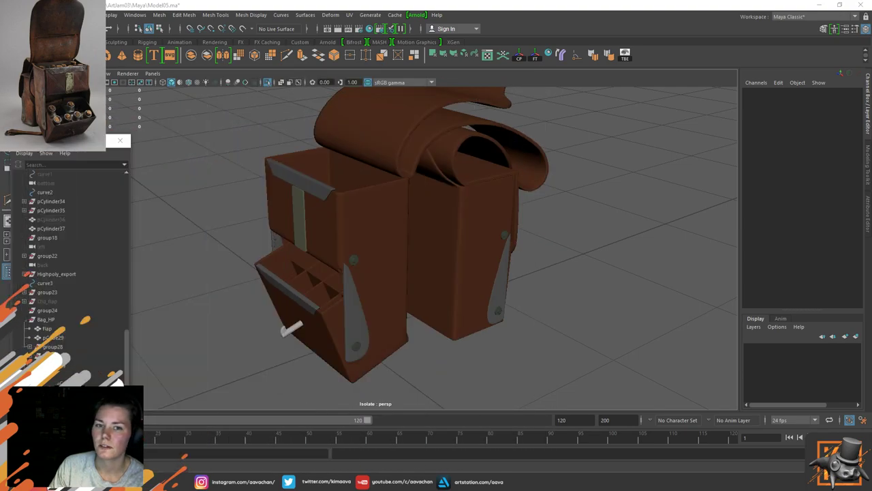
pyautogui.keyDown('alt'); pyautogui.moveTo(267, 246); pyautogui.dragTo(234, 234); pyautogui.keyUp('alt')
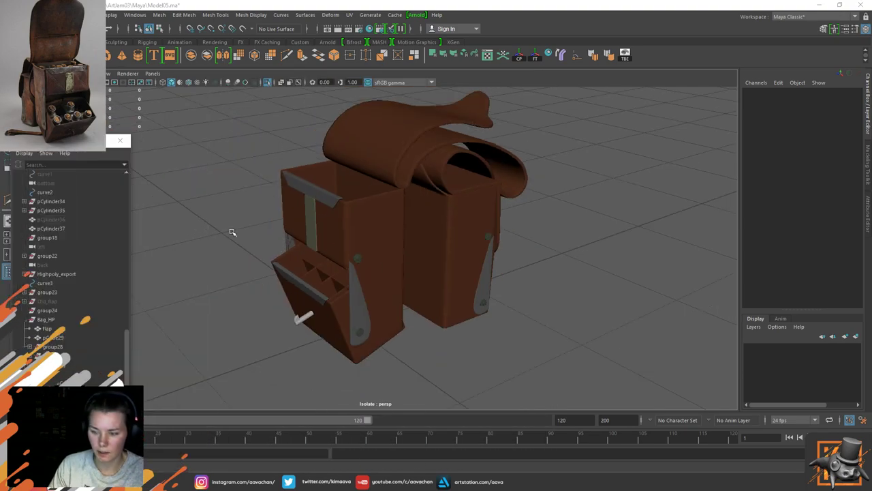